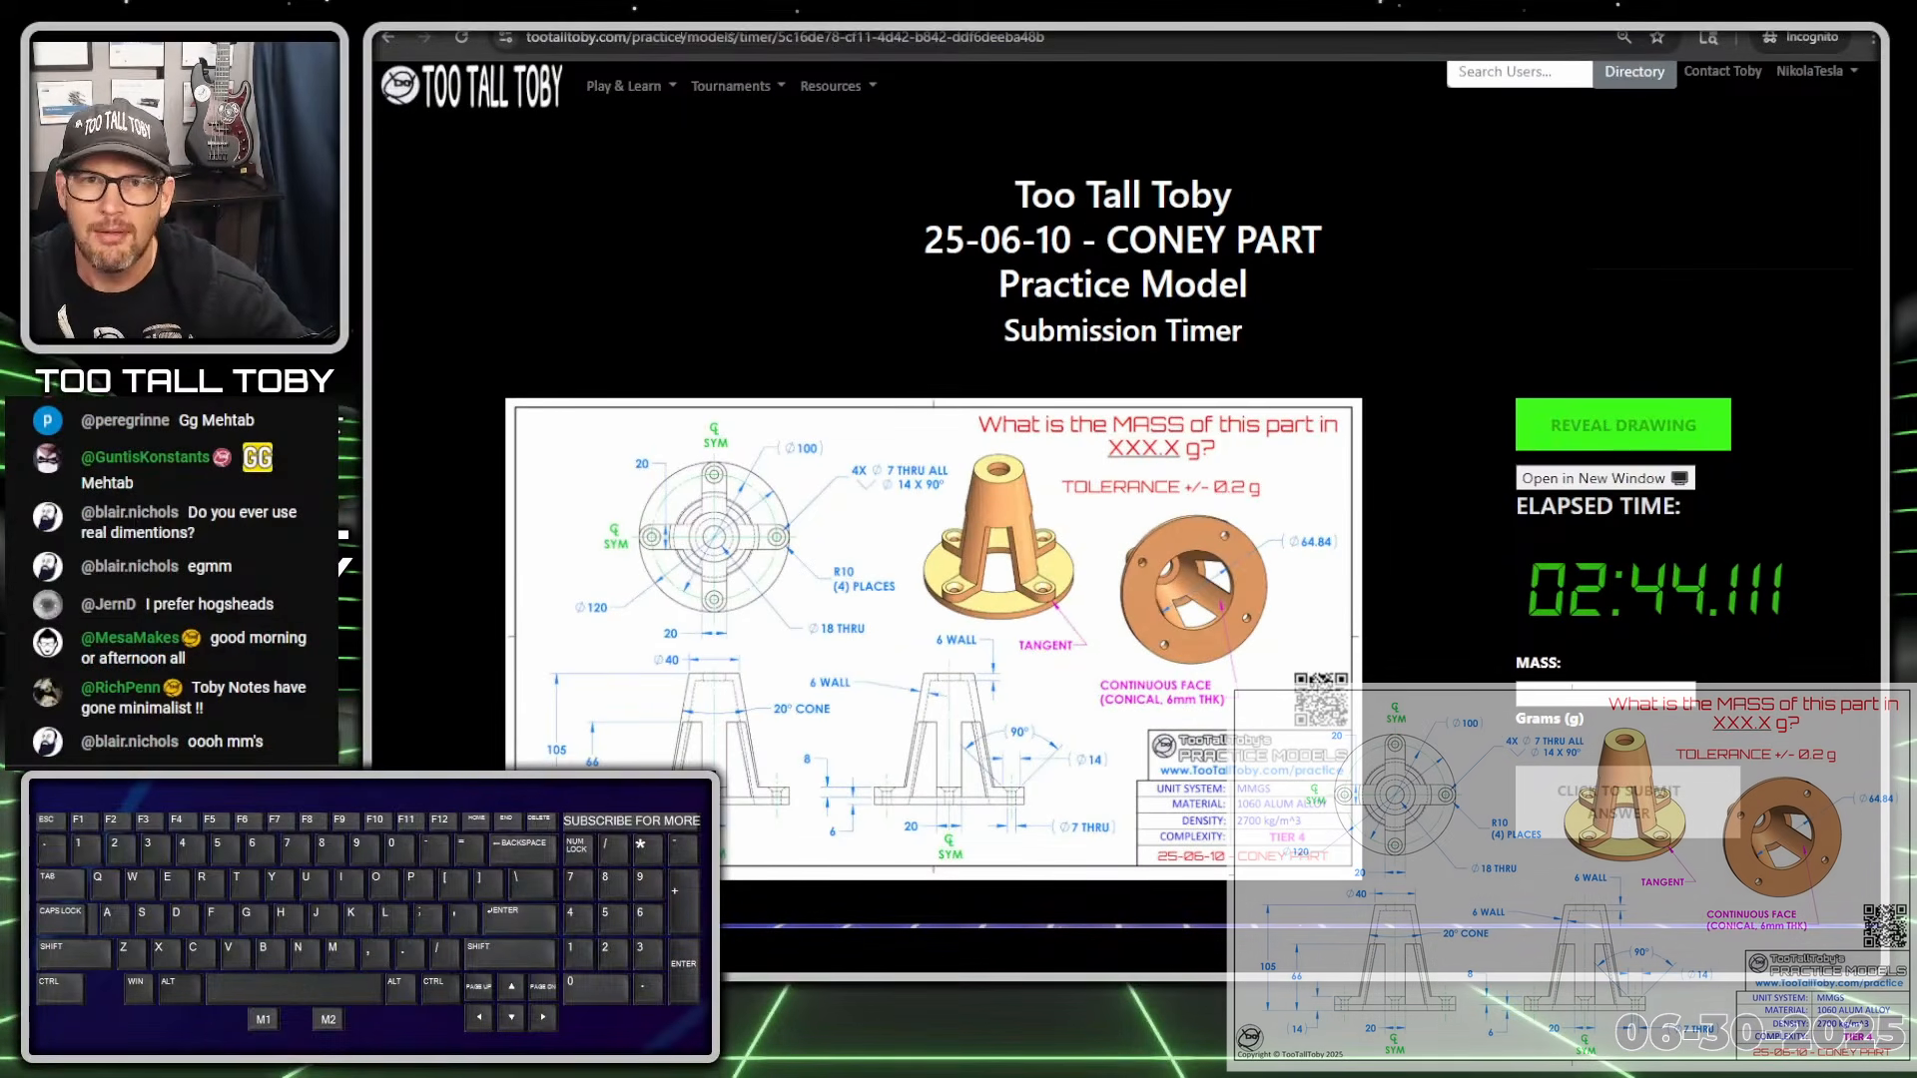
Move the Too Tall Toby browser window to the right to reveal Onshape's documents list
click(1096, 32)
drag(1095, 32, 1916, 35)
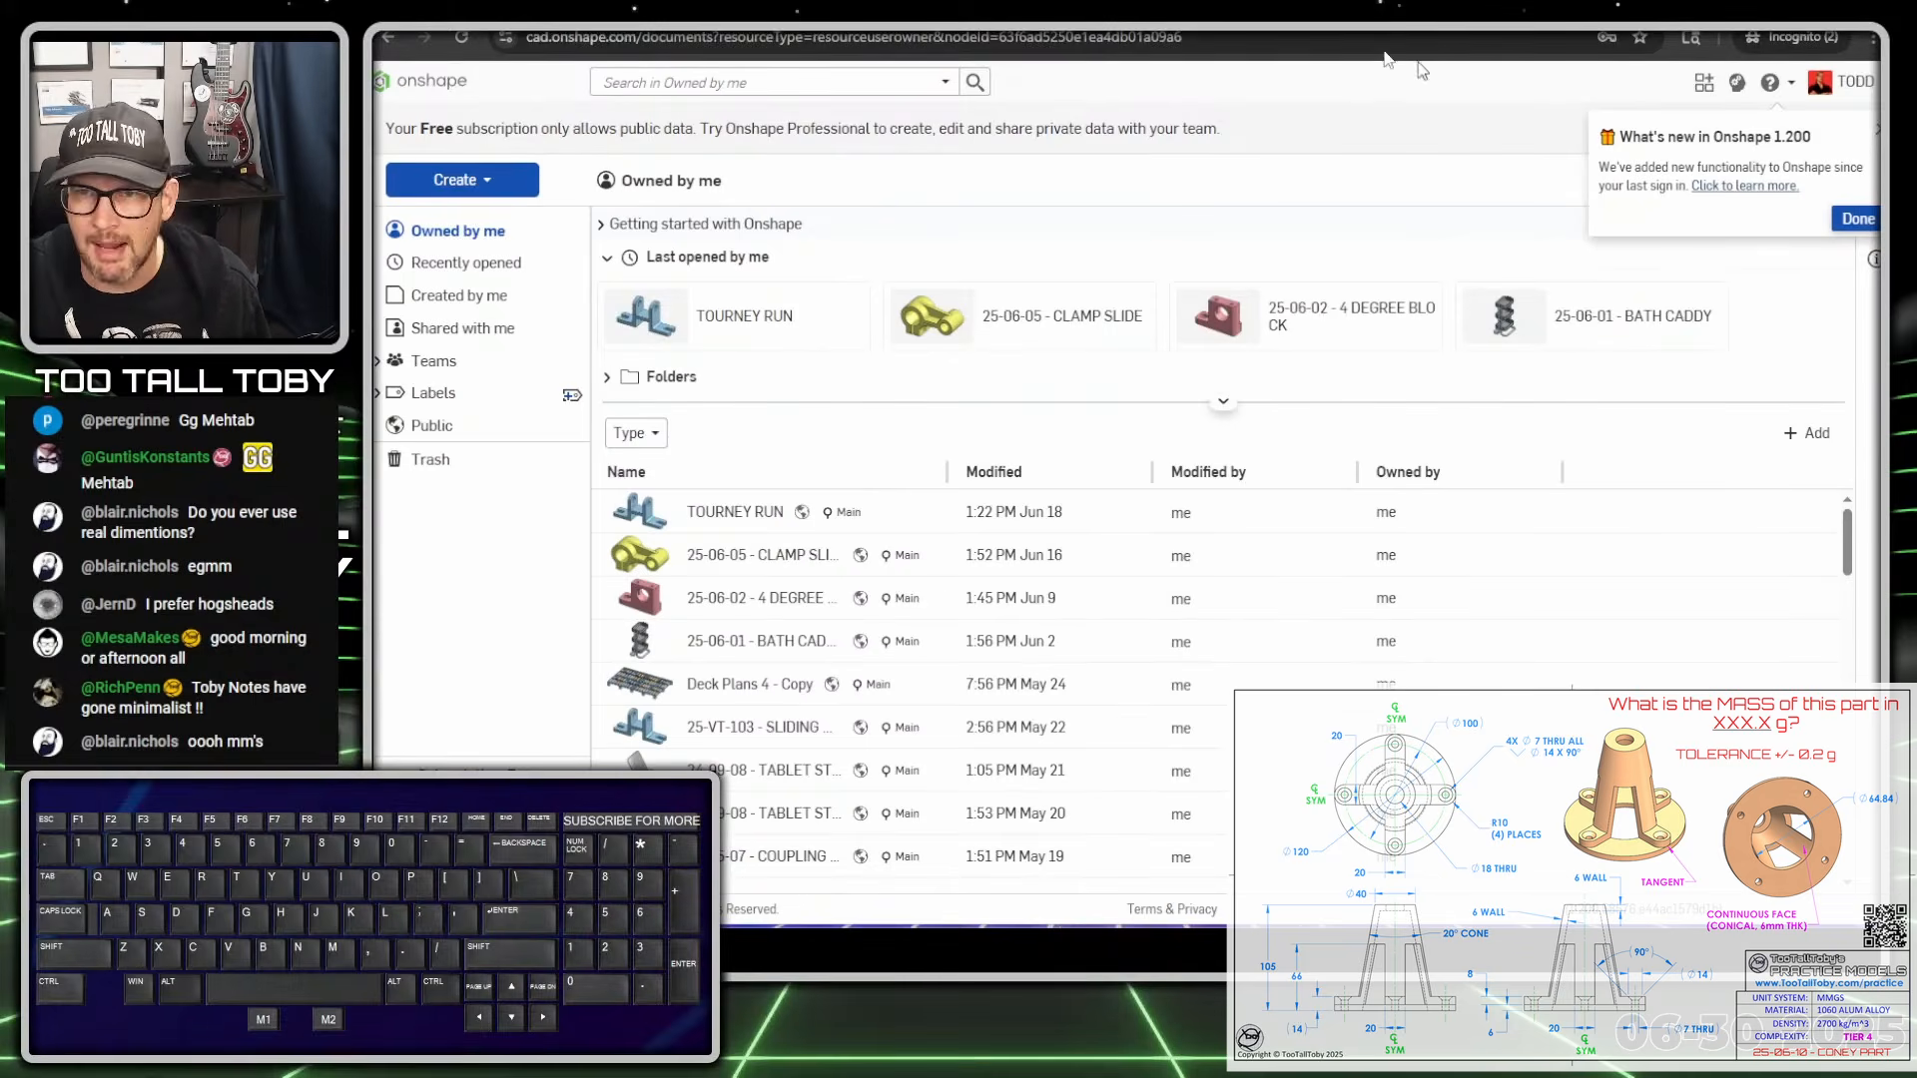
Fit the Onshape documents window beside the Coney Part drawing and open the Create menu
drag(1398, 2, 1337, 13)
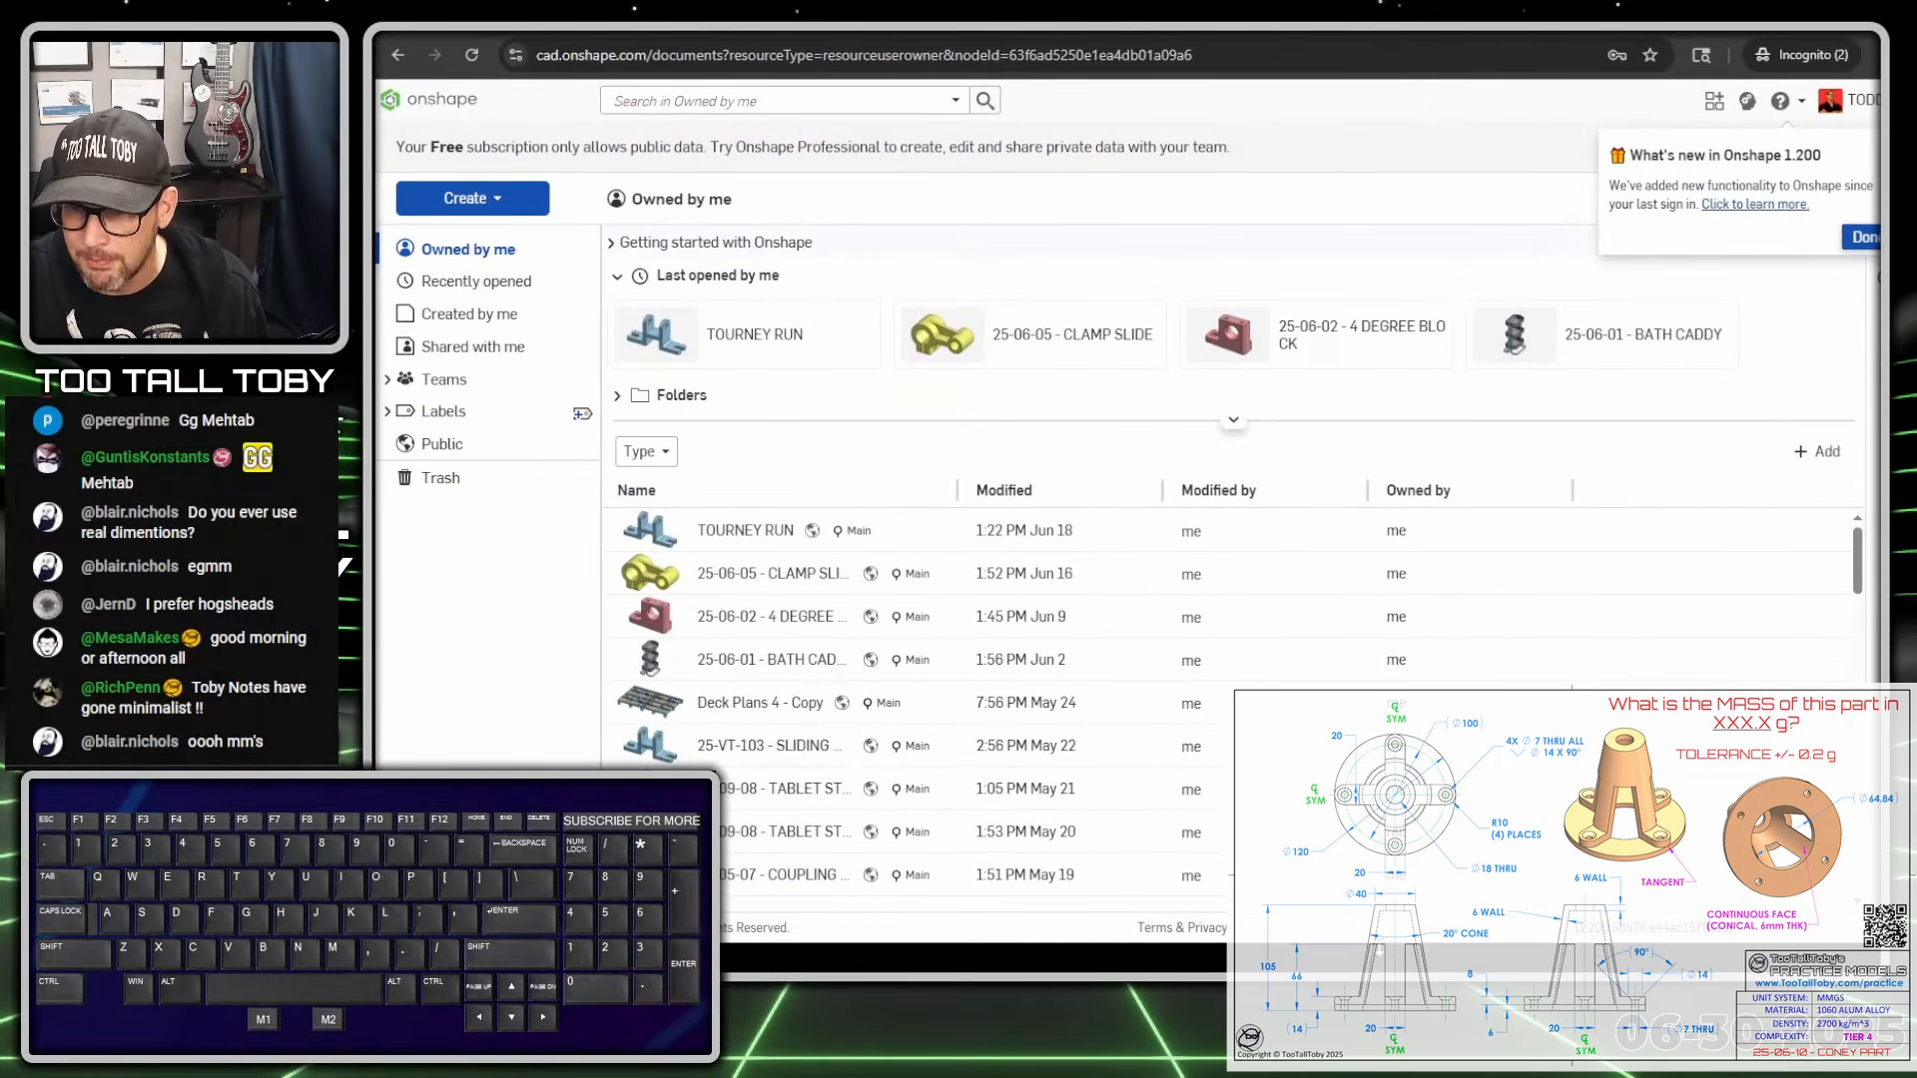
drag(1465, 944, 1455, 963)
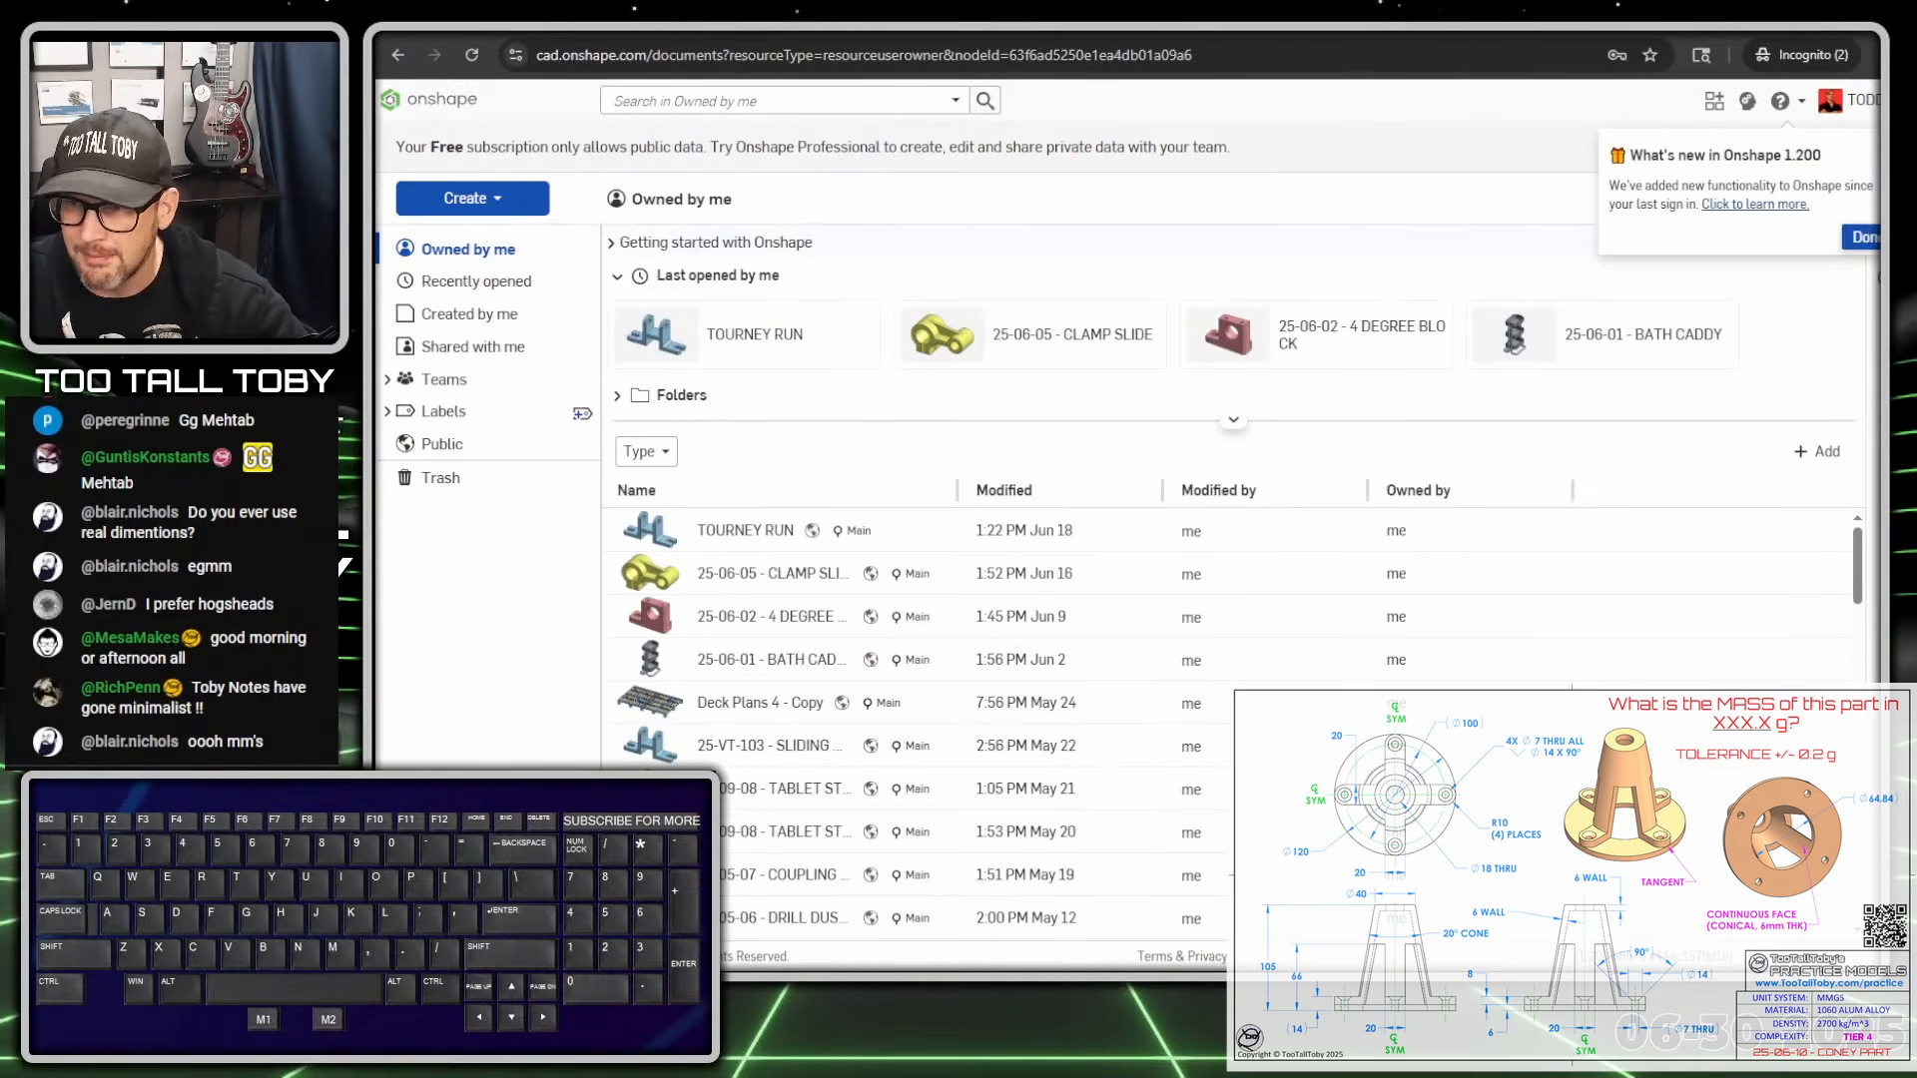
mouse_move(1905, 430)
mouse_down()
mouse_move(1863, 429)
mouse_move(1883, 429)
mouse_up()
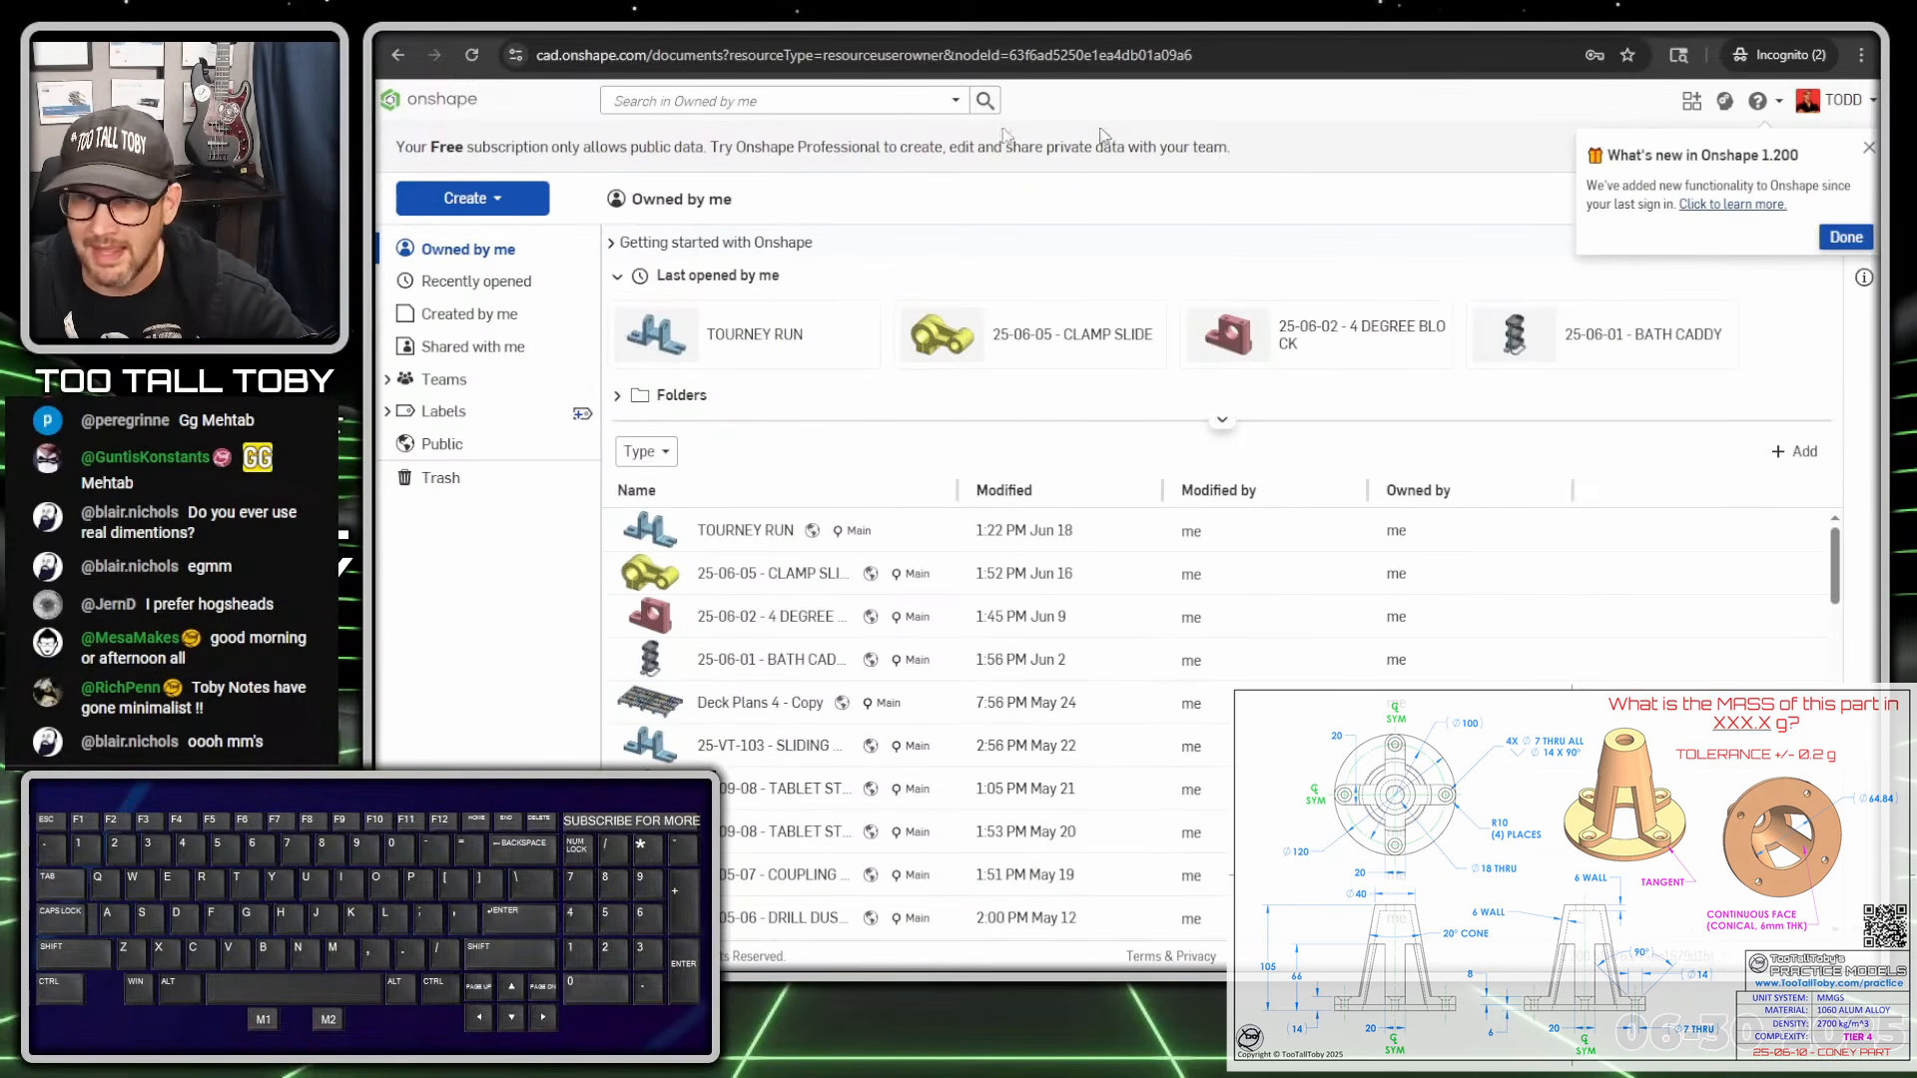
click(539, 198)
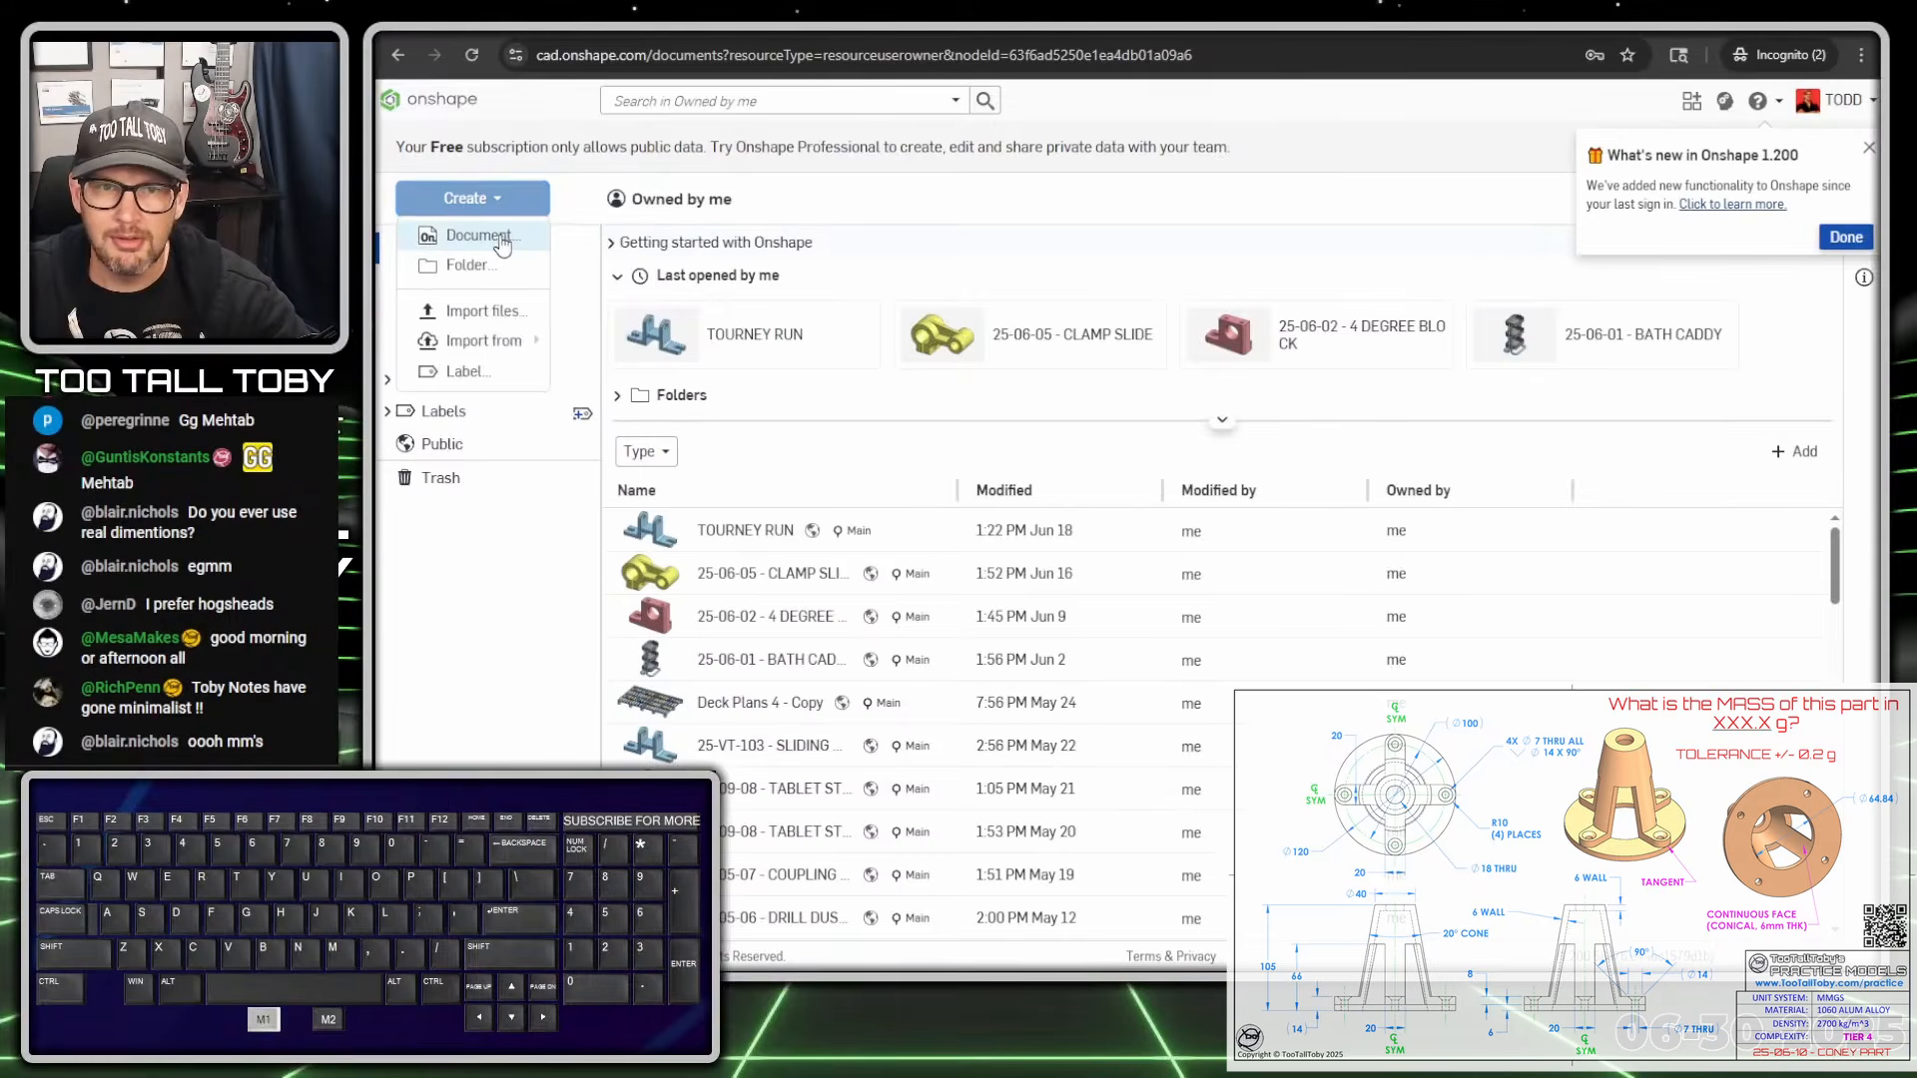
Create a new public document named '25-06-10 - CONEY PART'
click(512, 235)
text(25-)
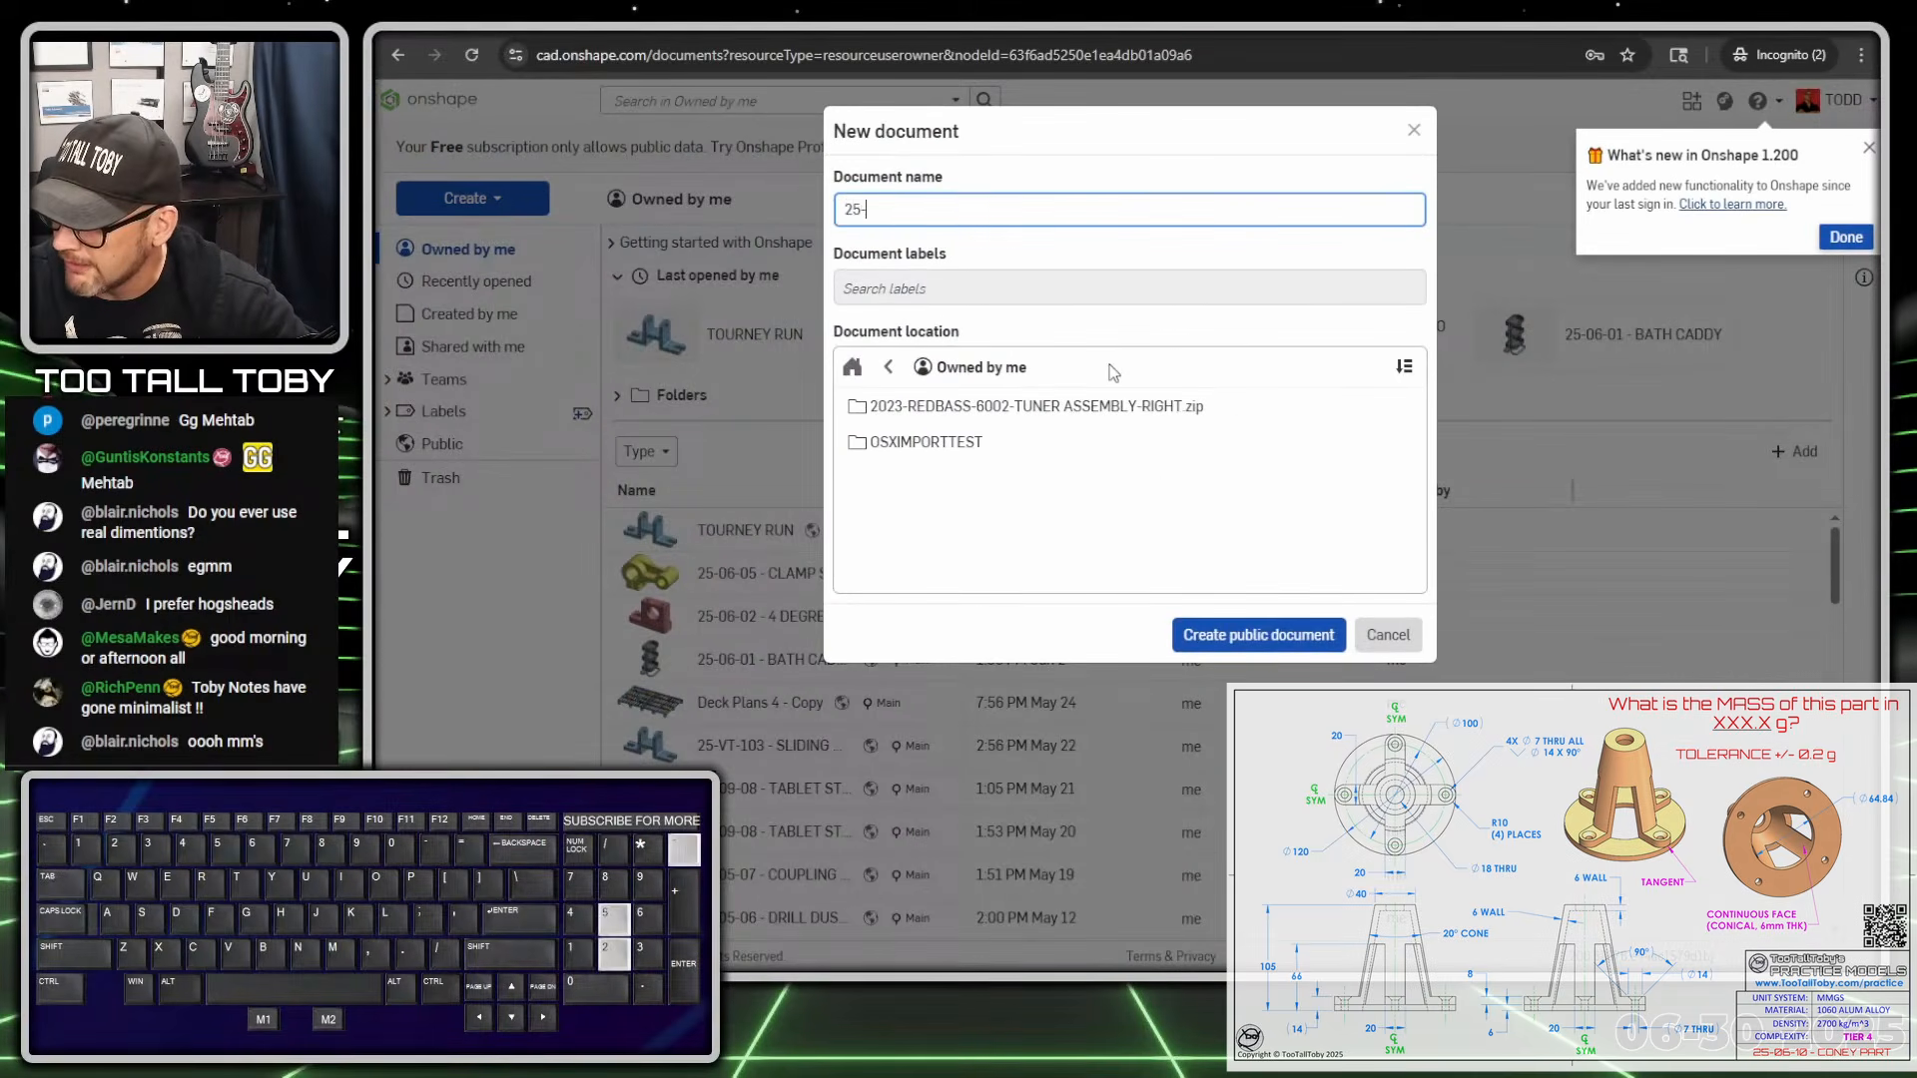
text(06-10 - CONE)
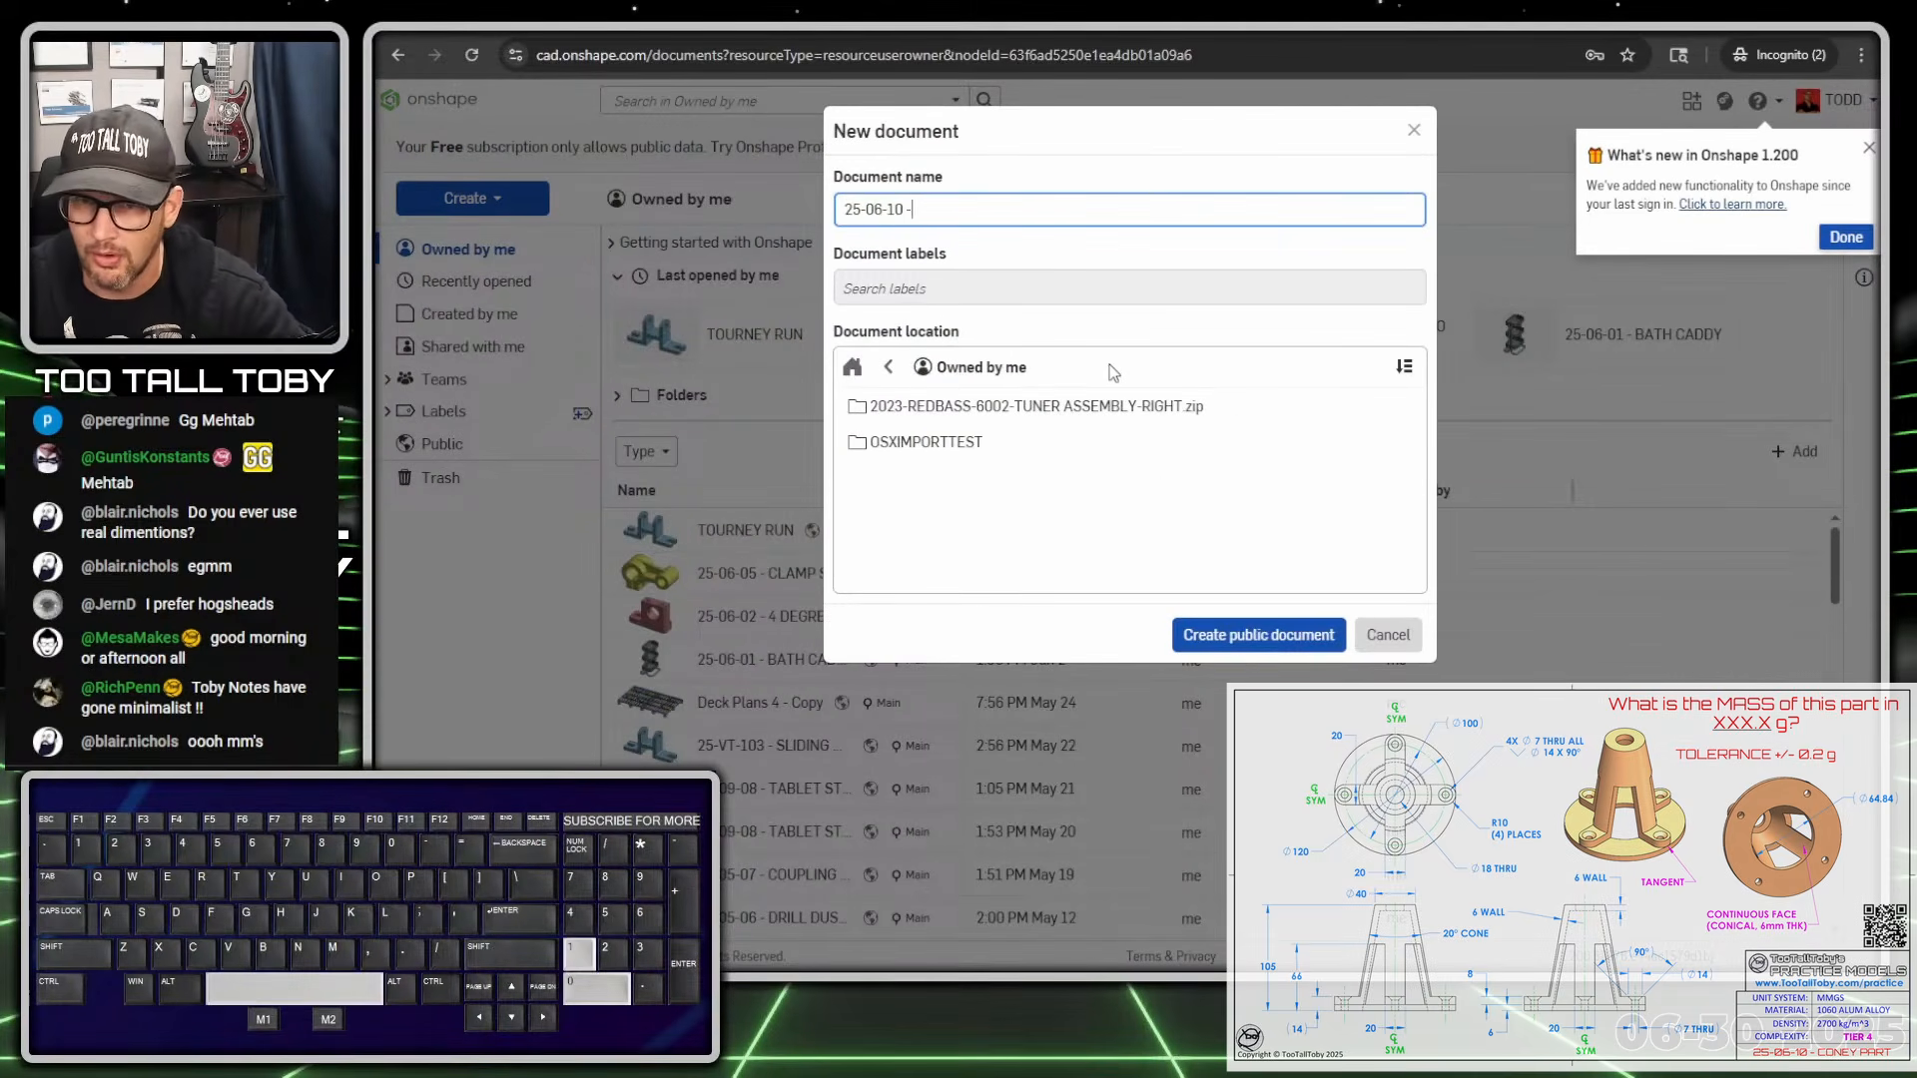
text(Y PART)
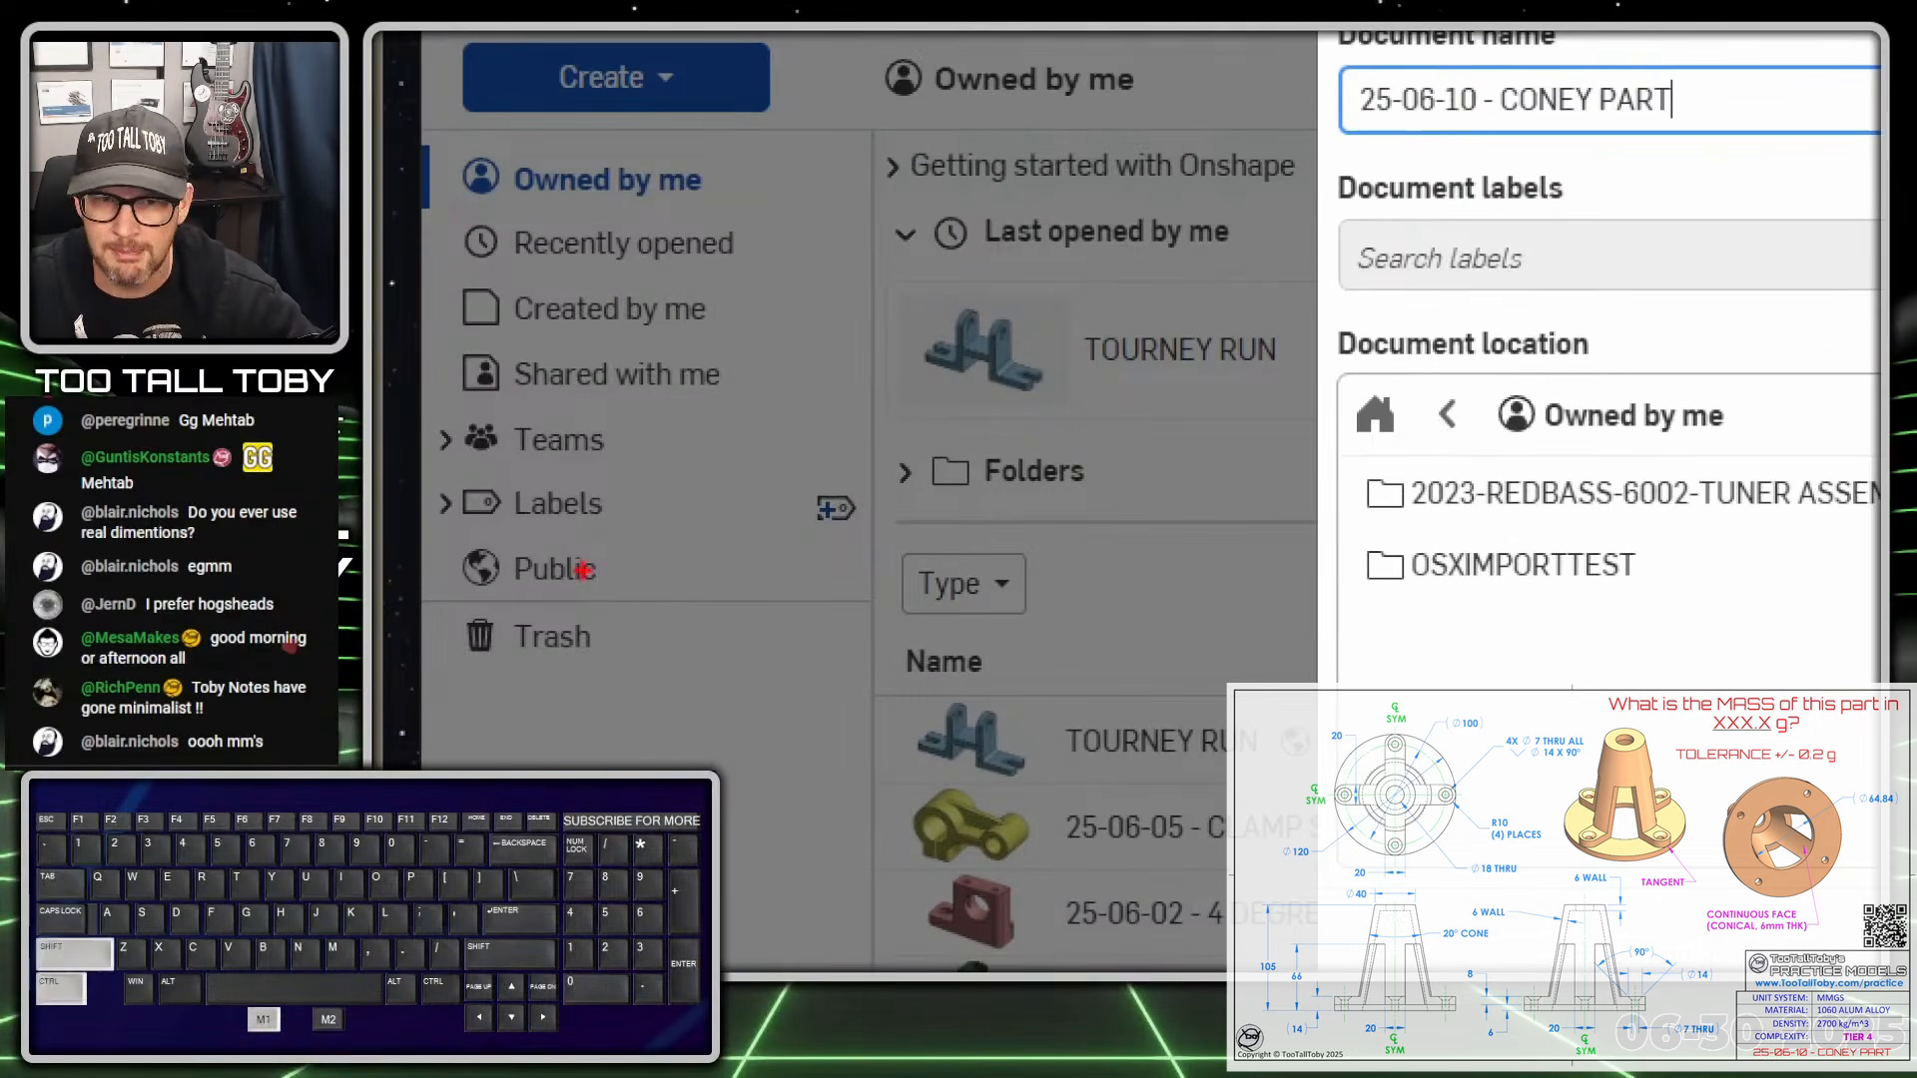
ctrl+shift+drag(620, 570, 875, 570)
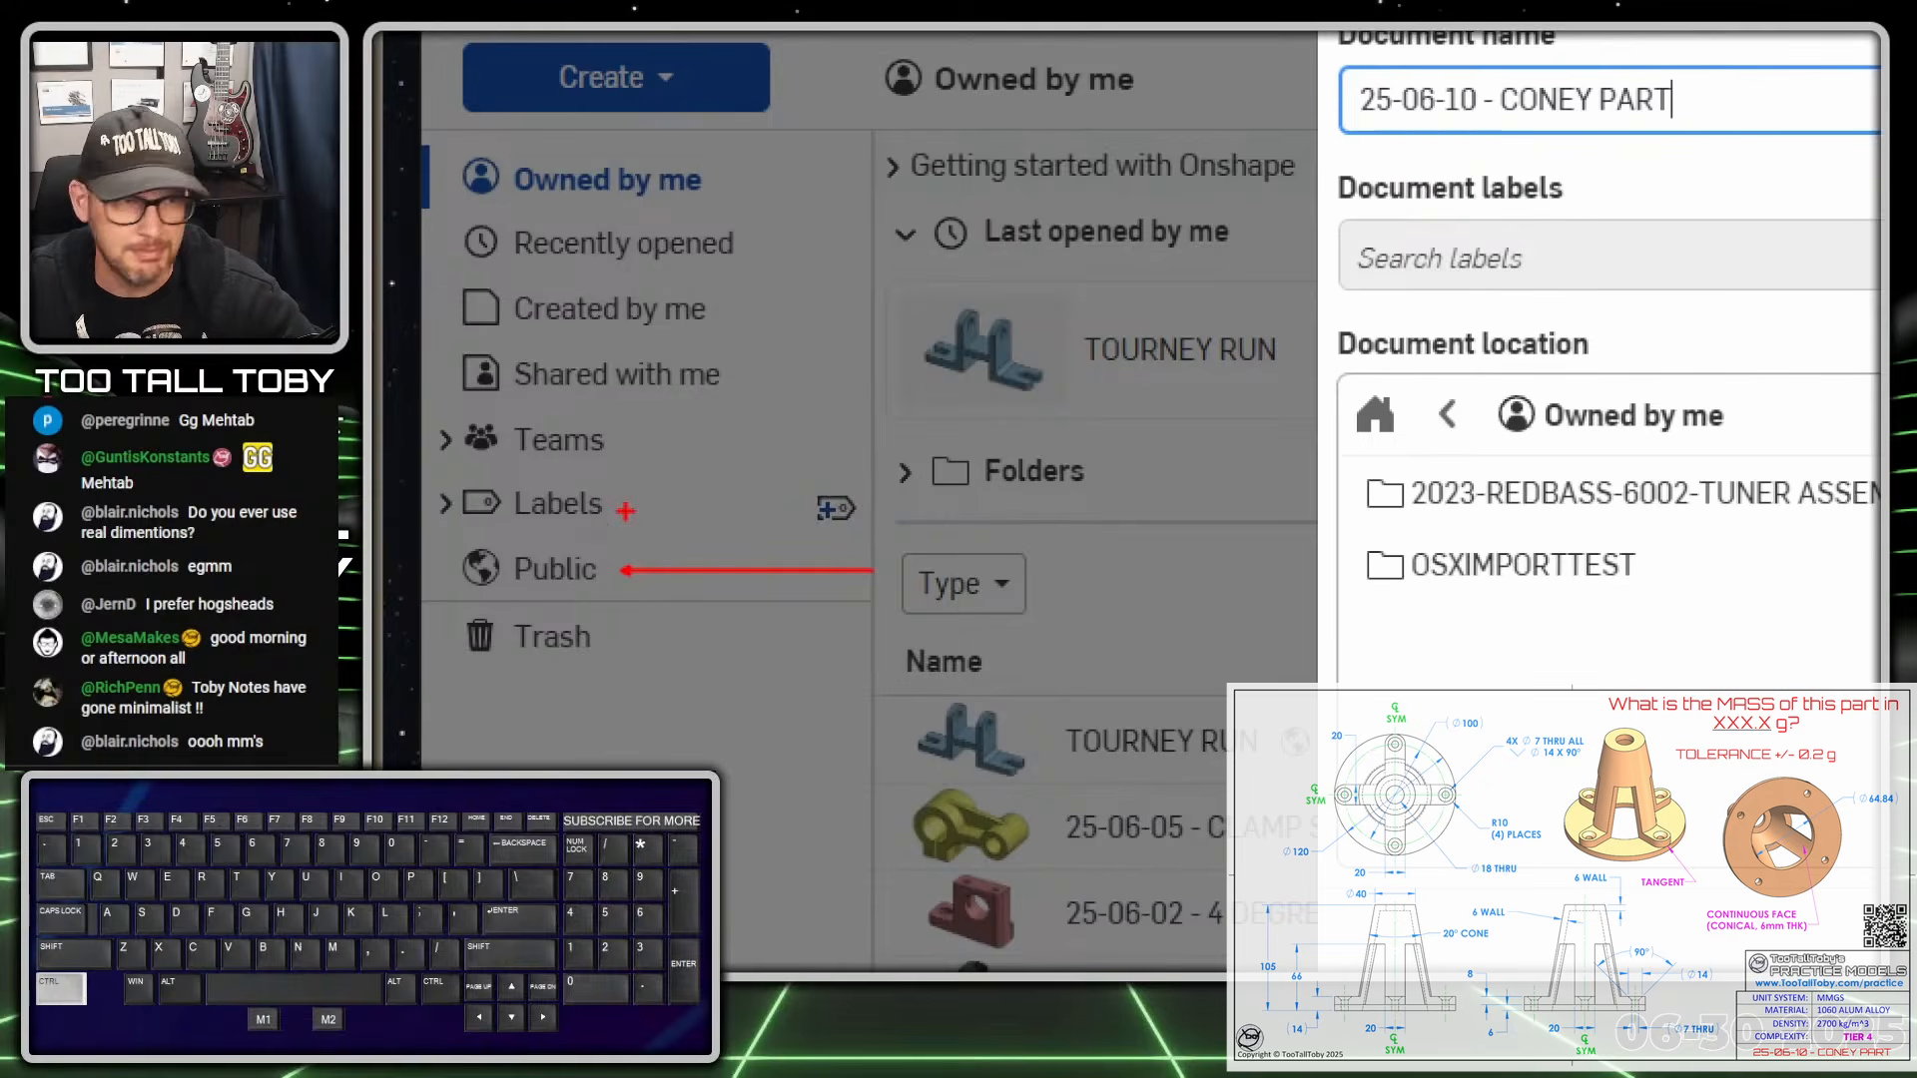
drag(462, 602, 542, 600)
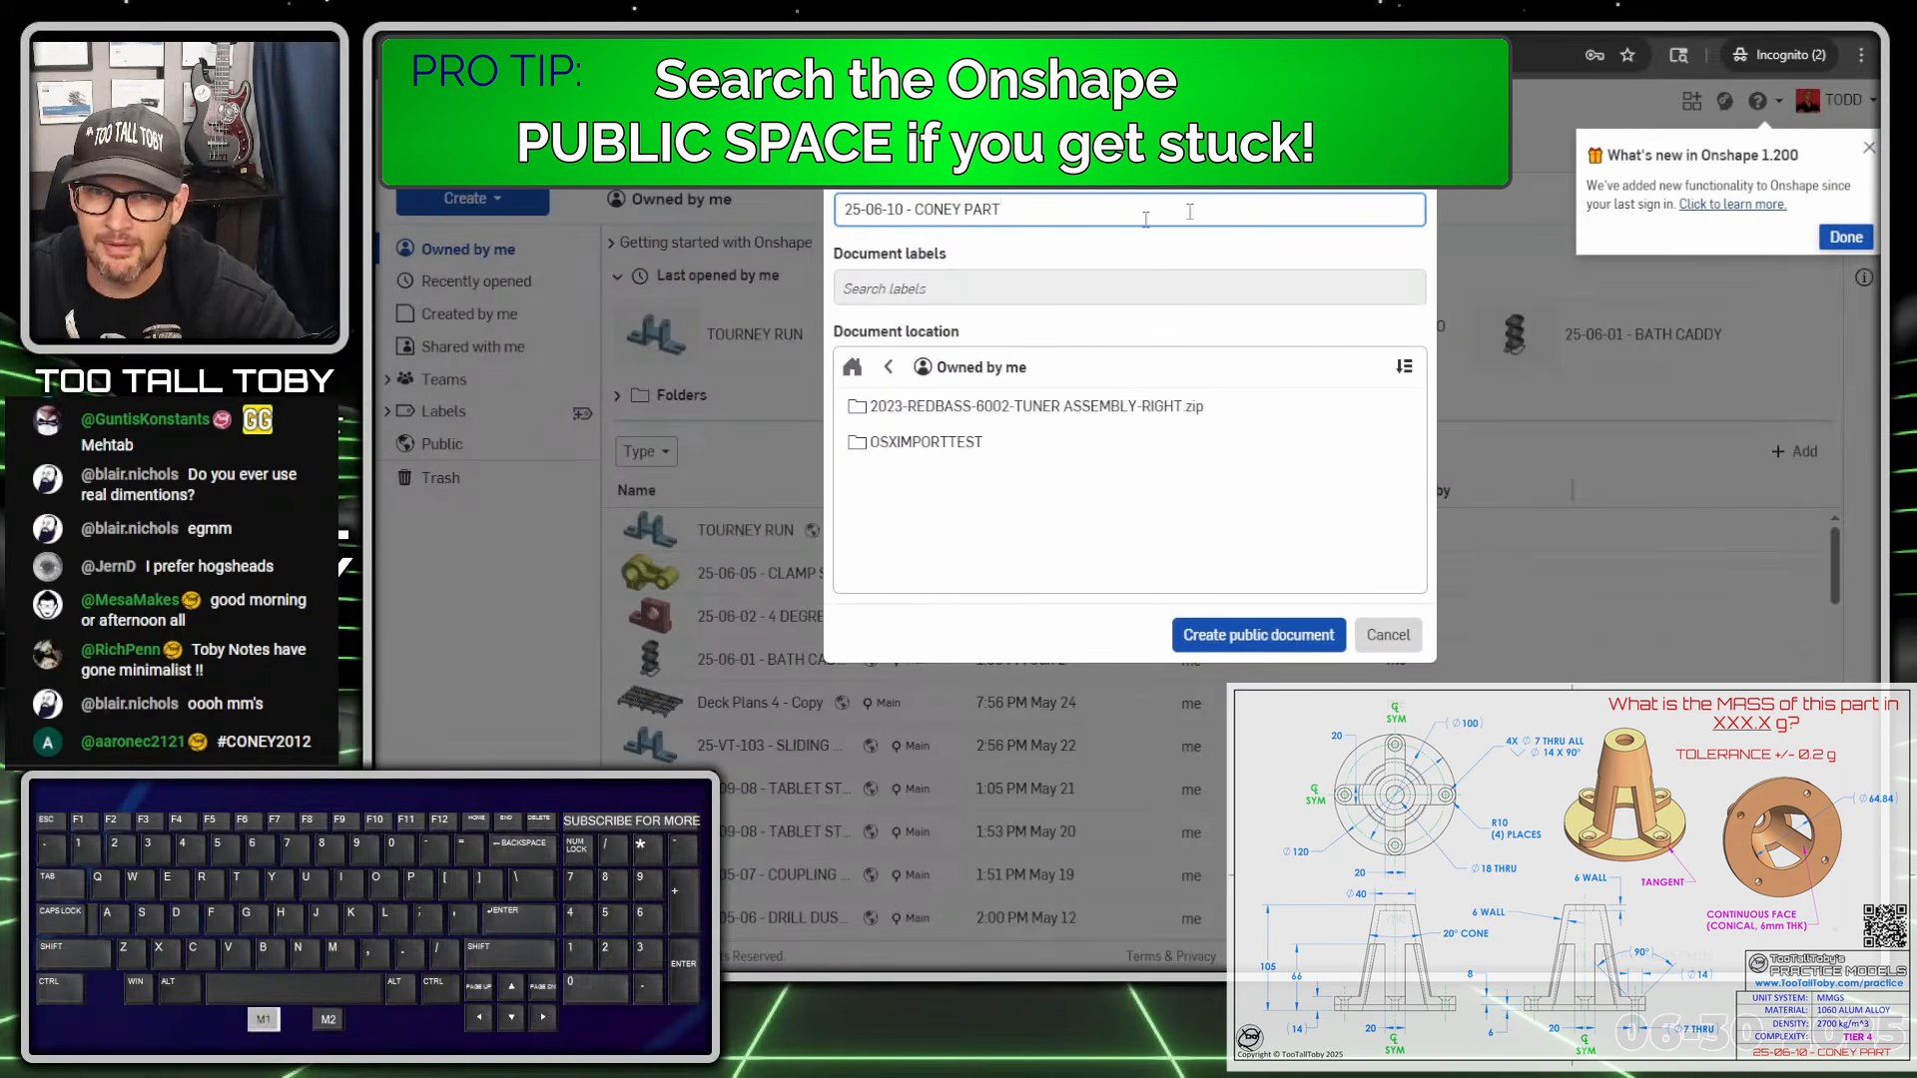
click(1189, 211)
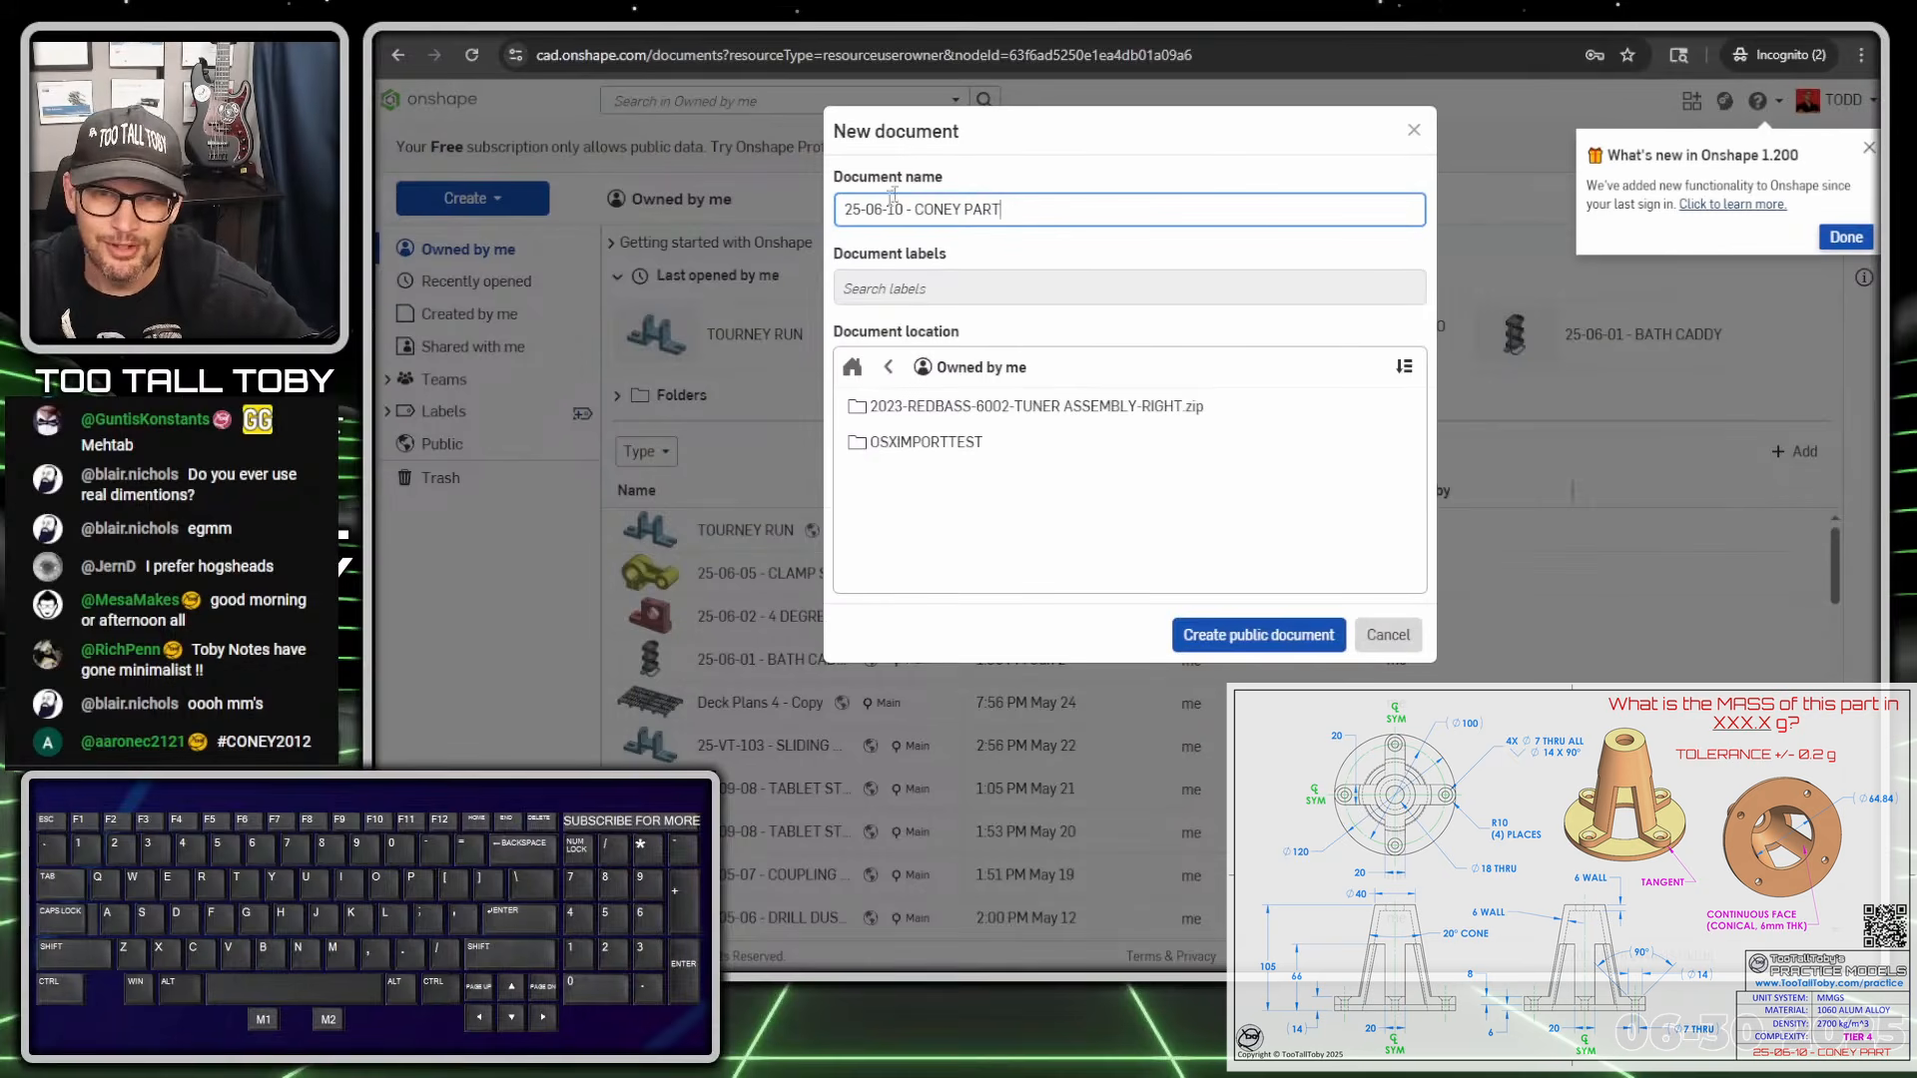
click(1234, 639)
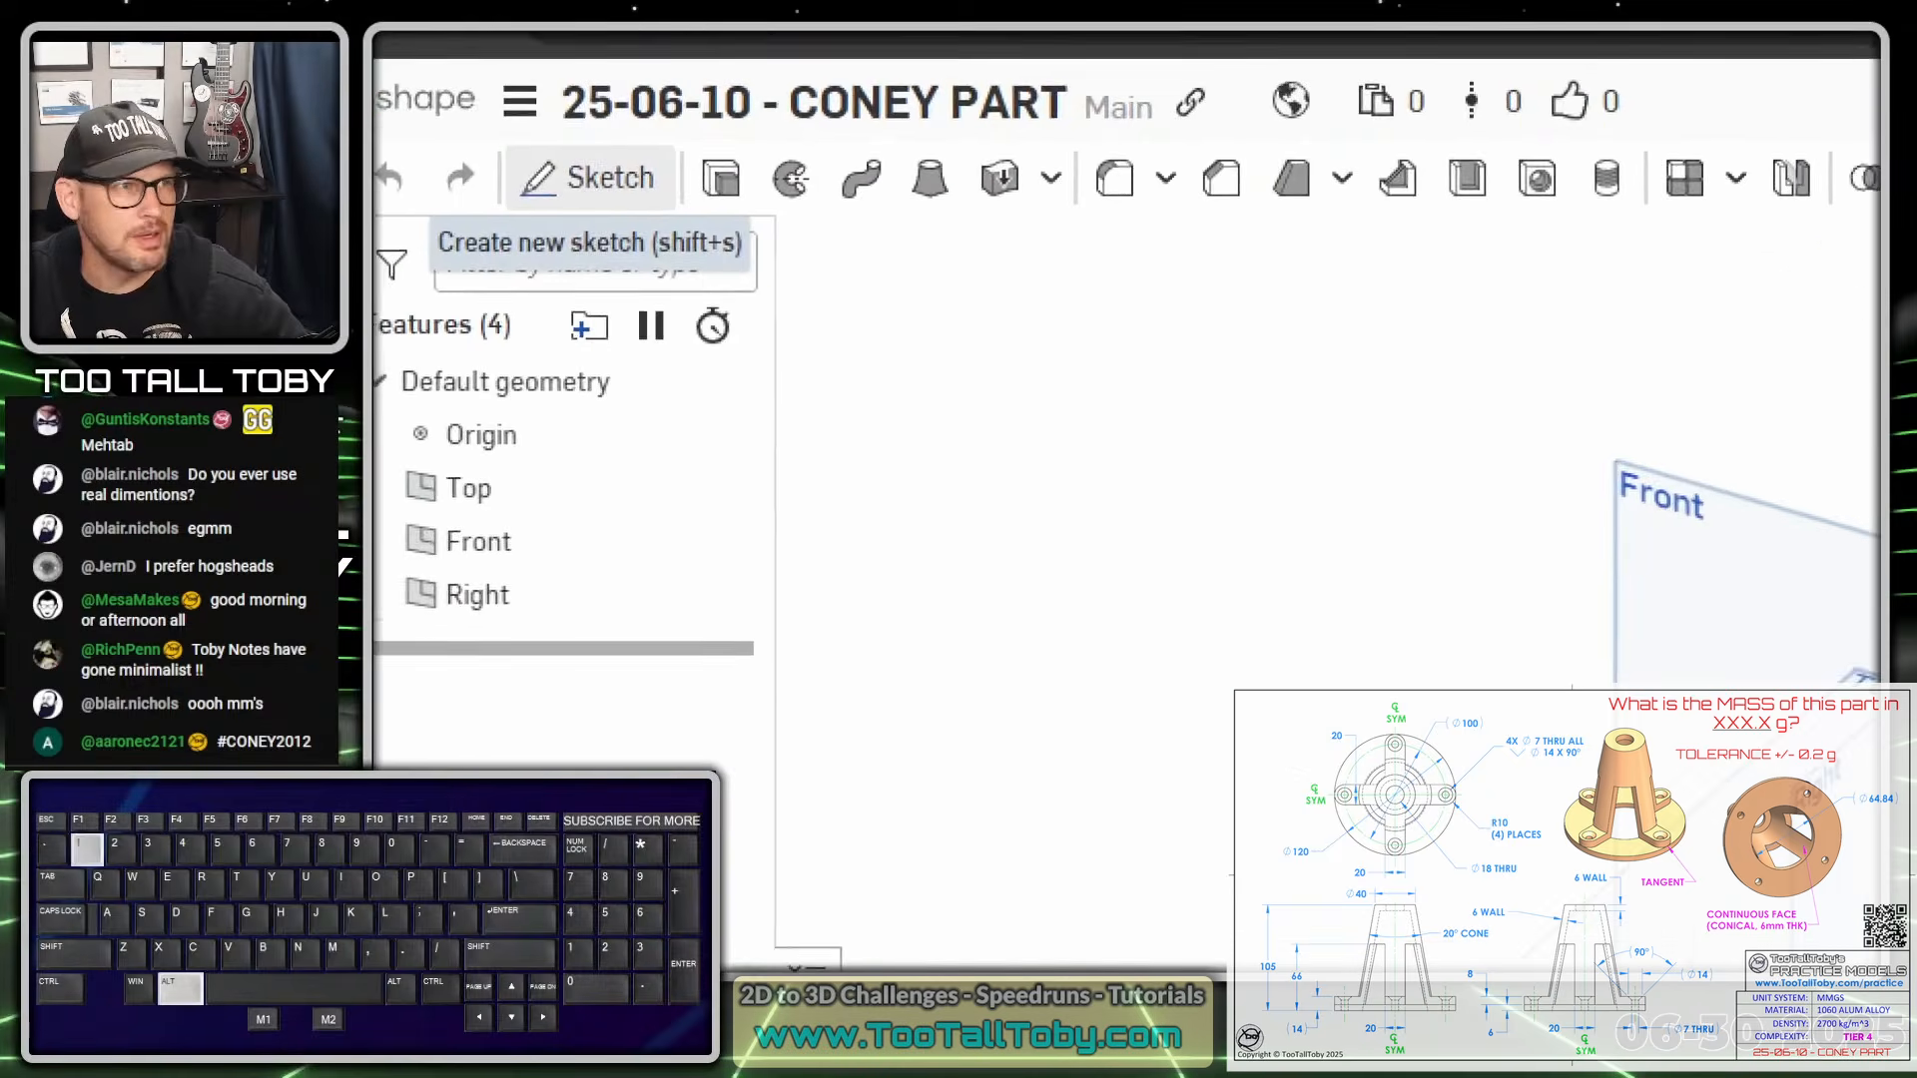
ctrl+shift+drag(638, 134, 1011, 382)
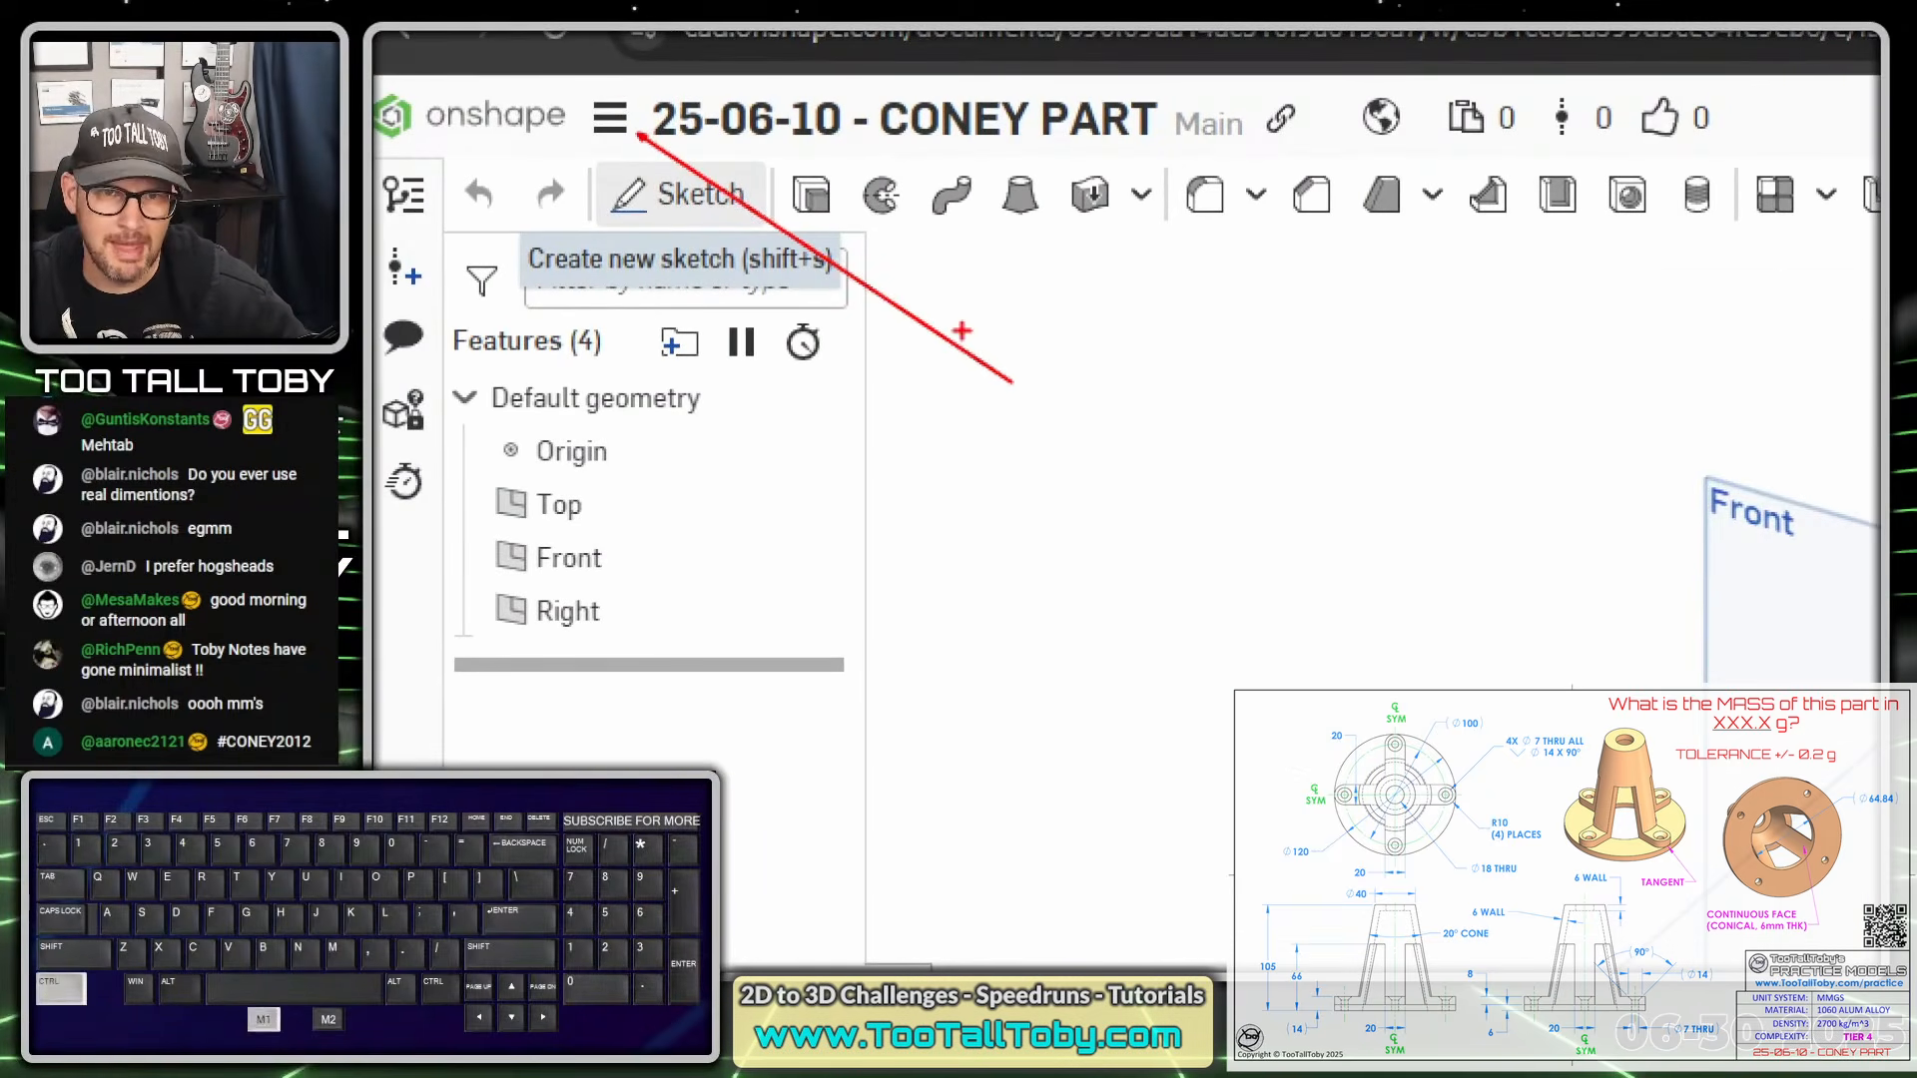
mouse_move(617, 80)
mouse_down()
mouse_move(617, 159)
mouse_move(535, 47)
mouse_up()
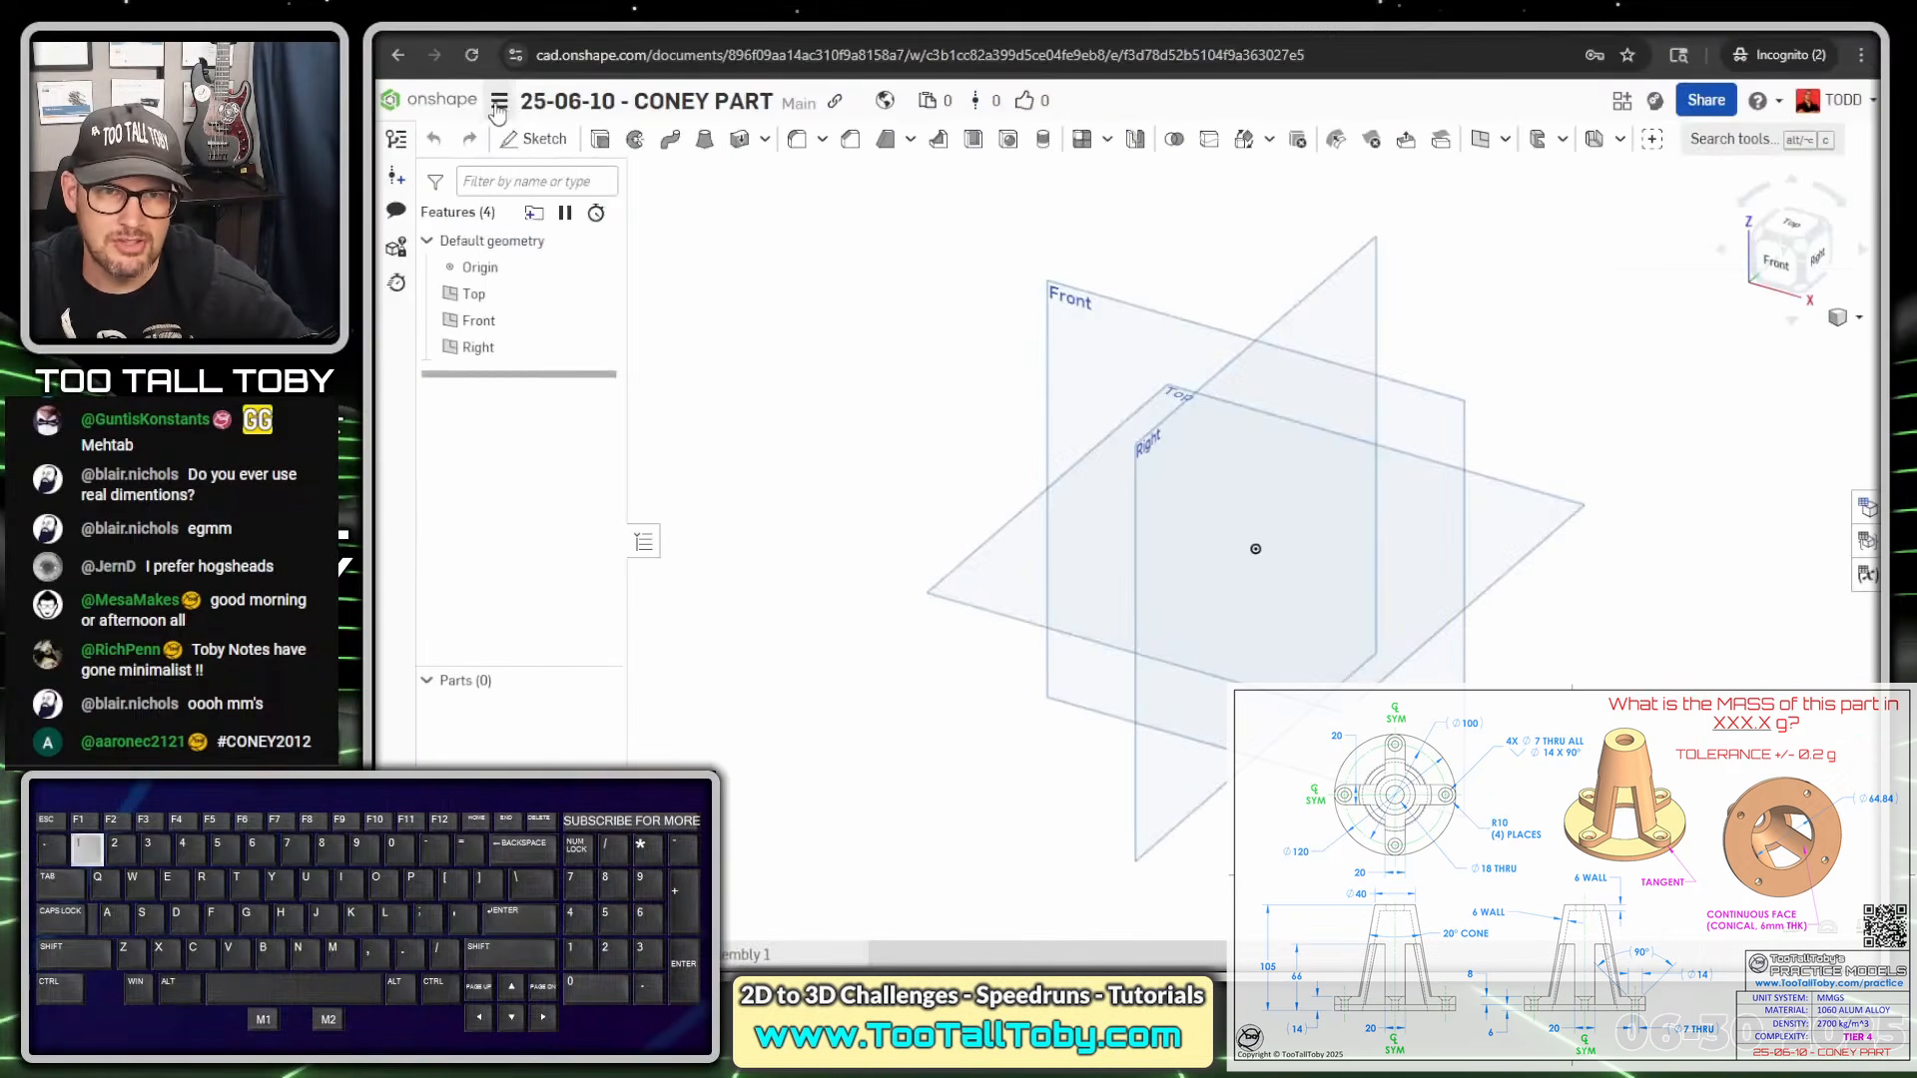
click(611, 118)
click(571, 299)
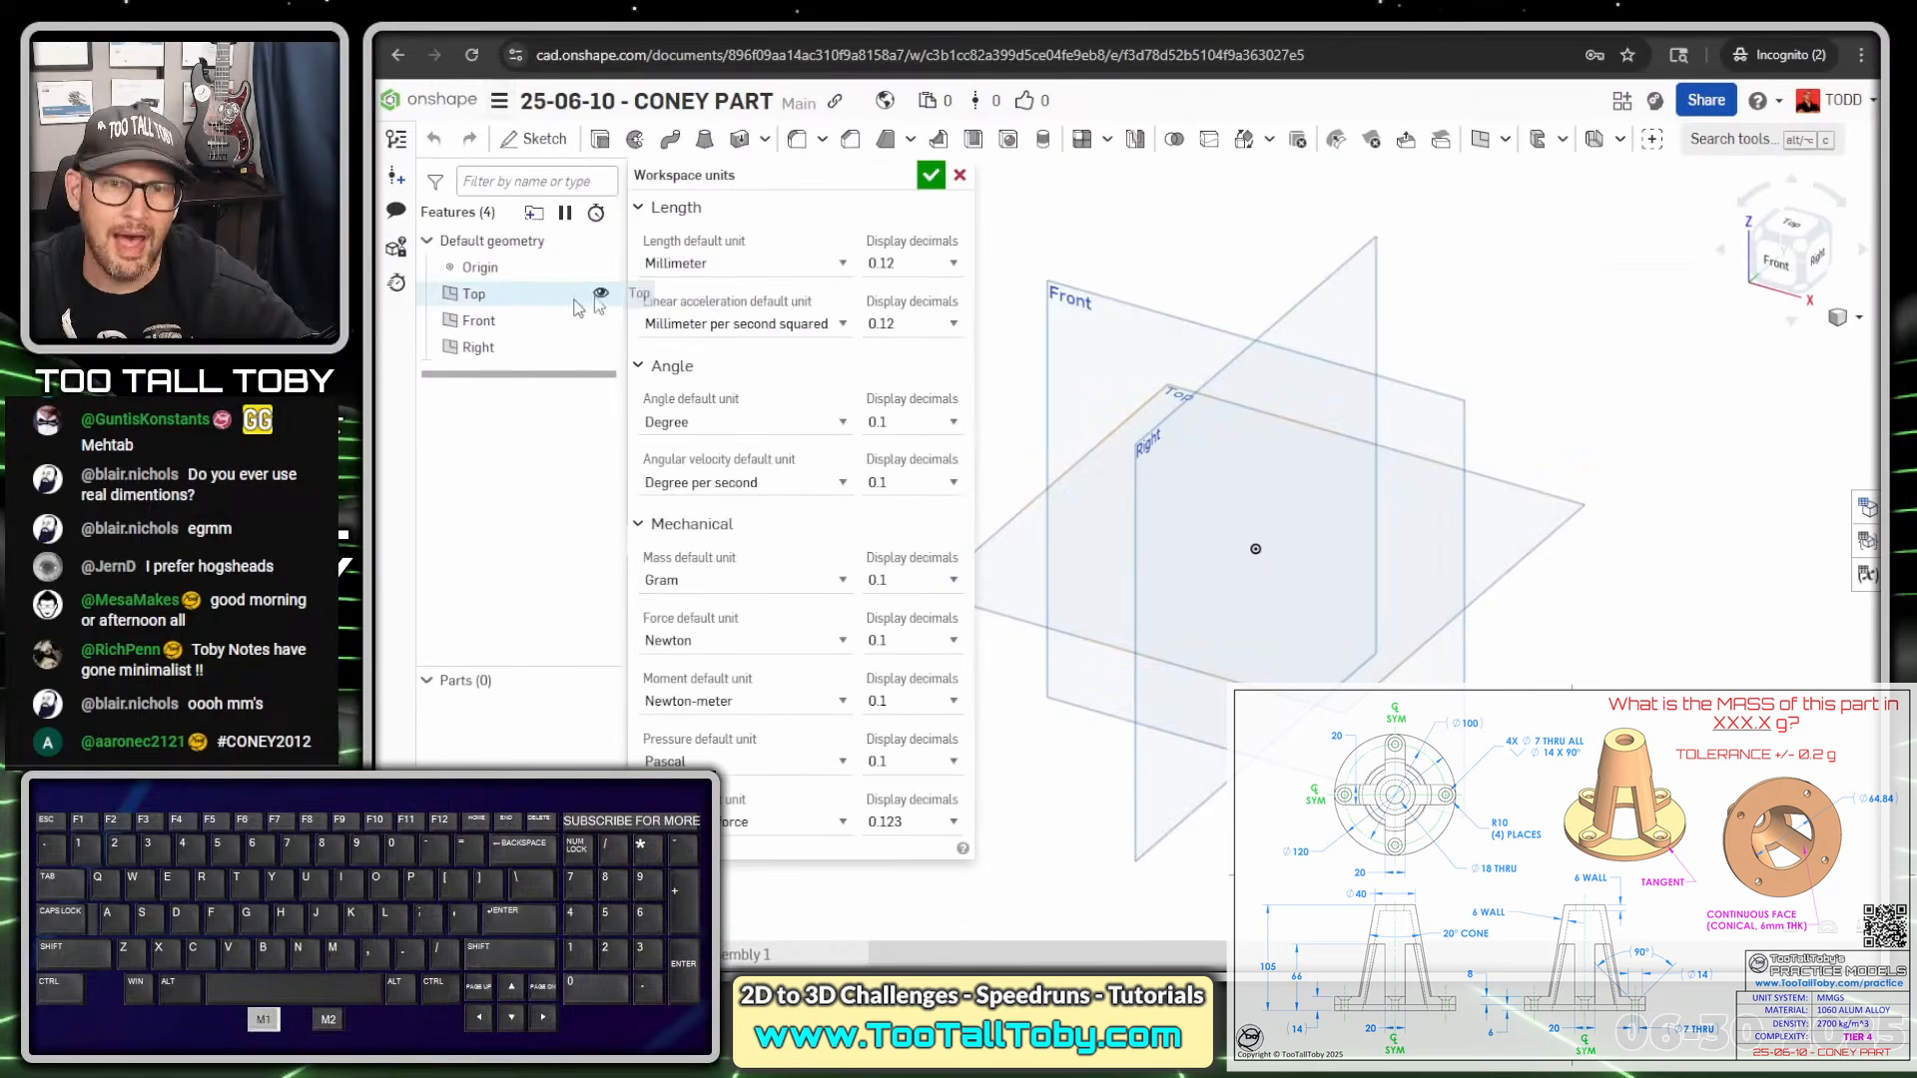
click(813, 272)
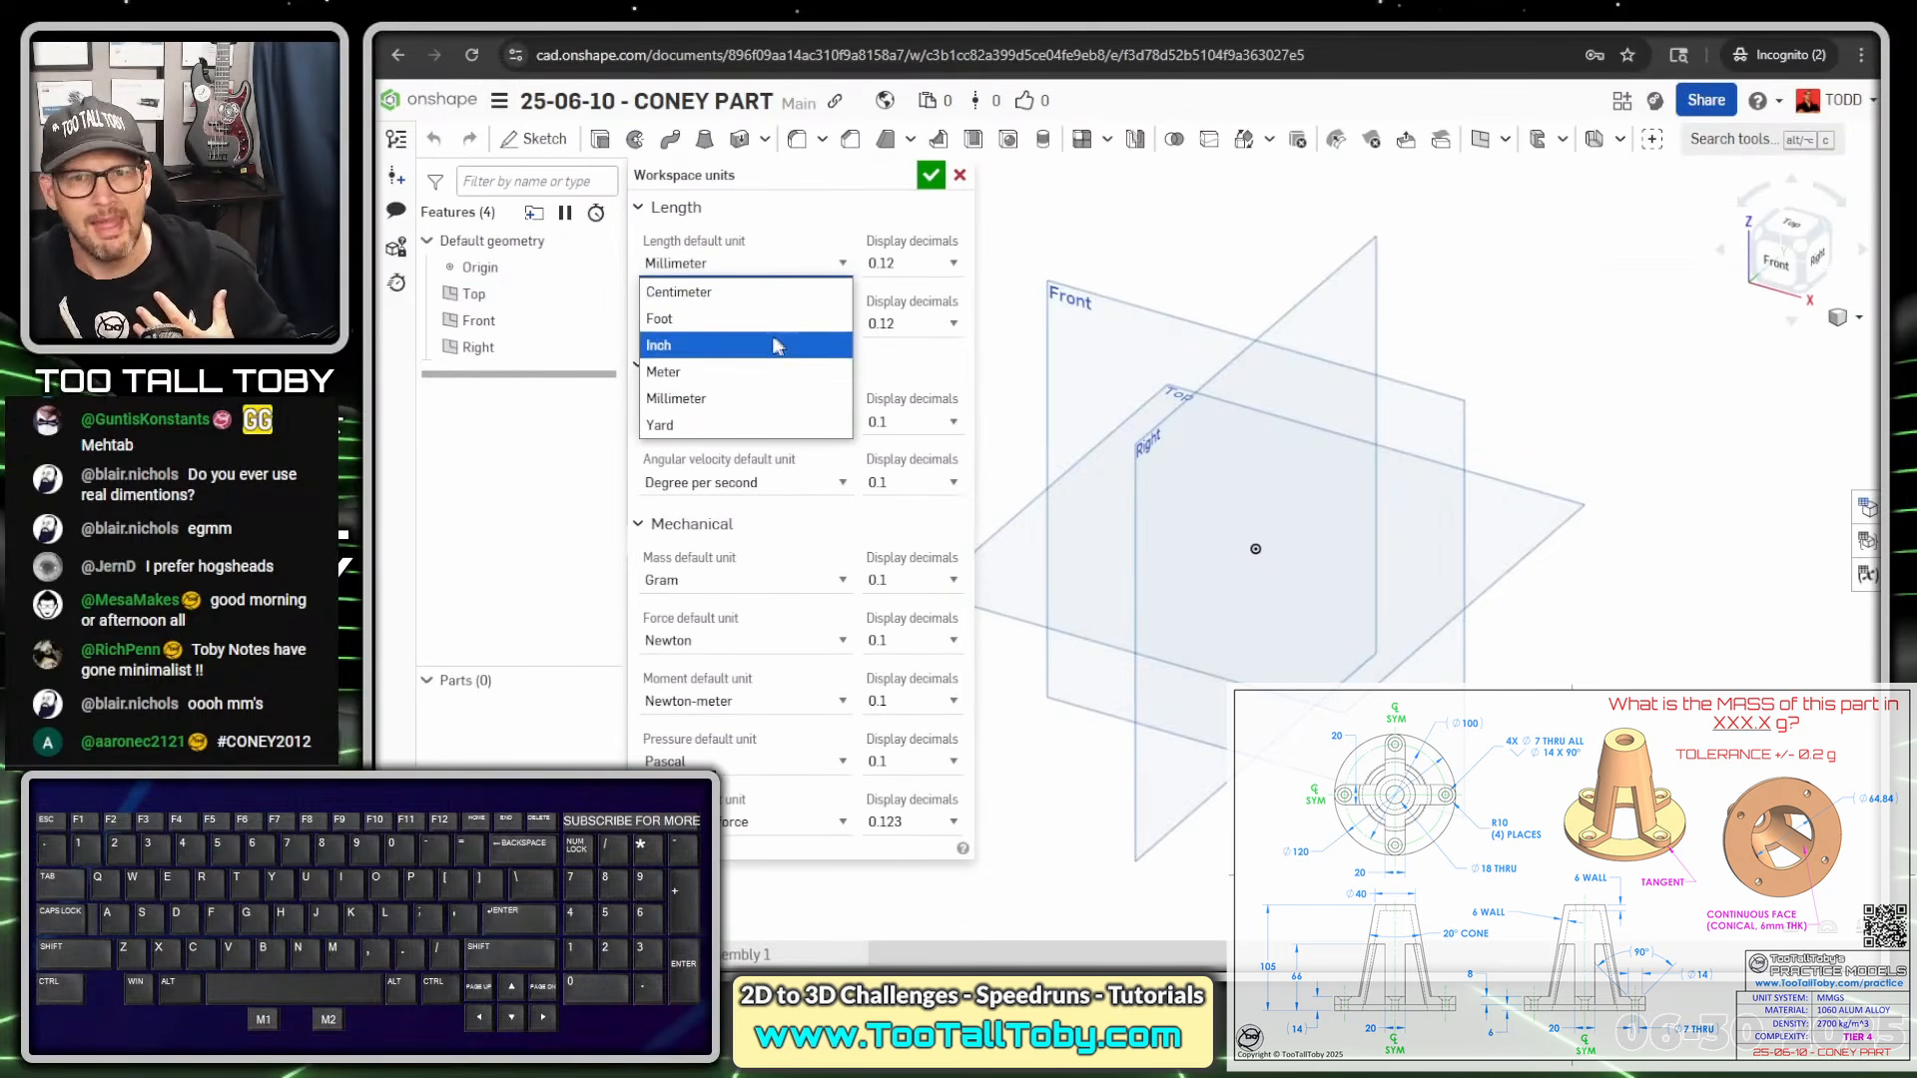
click(734, 408)
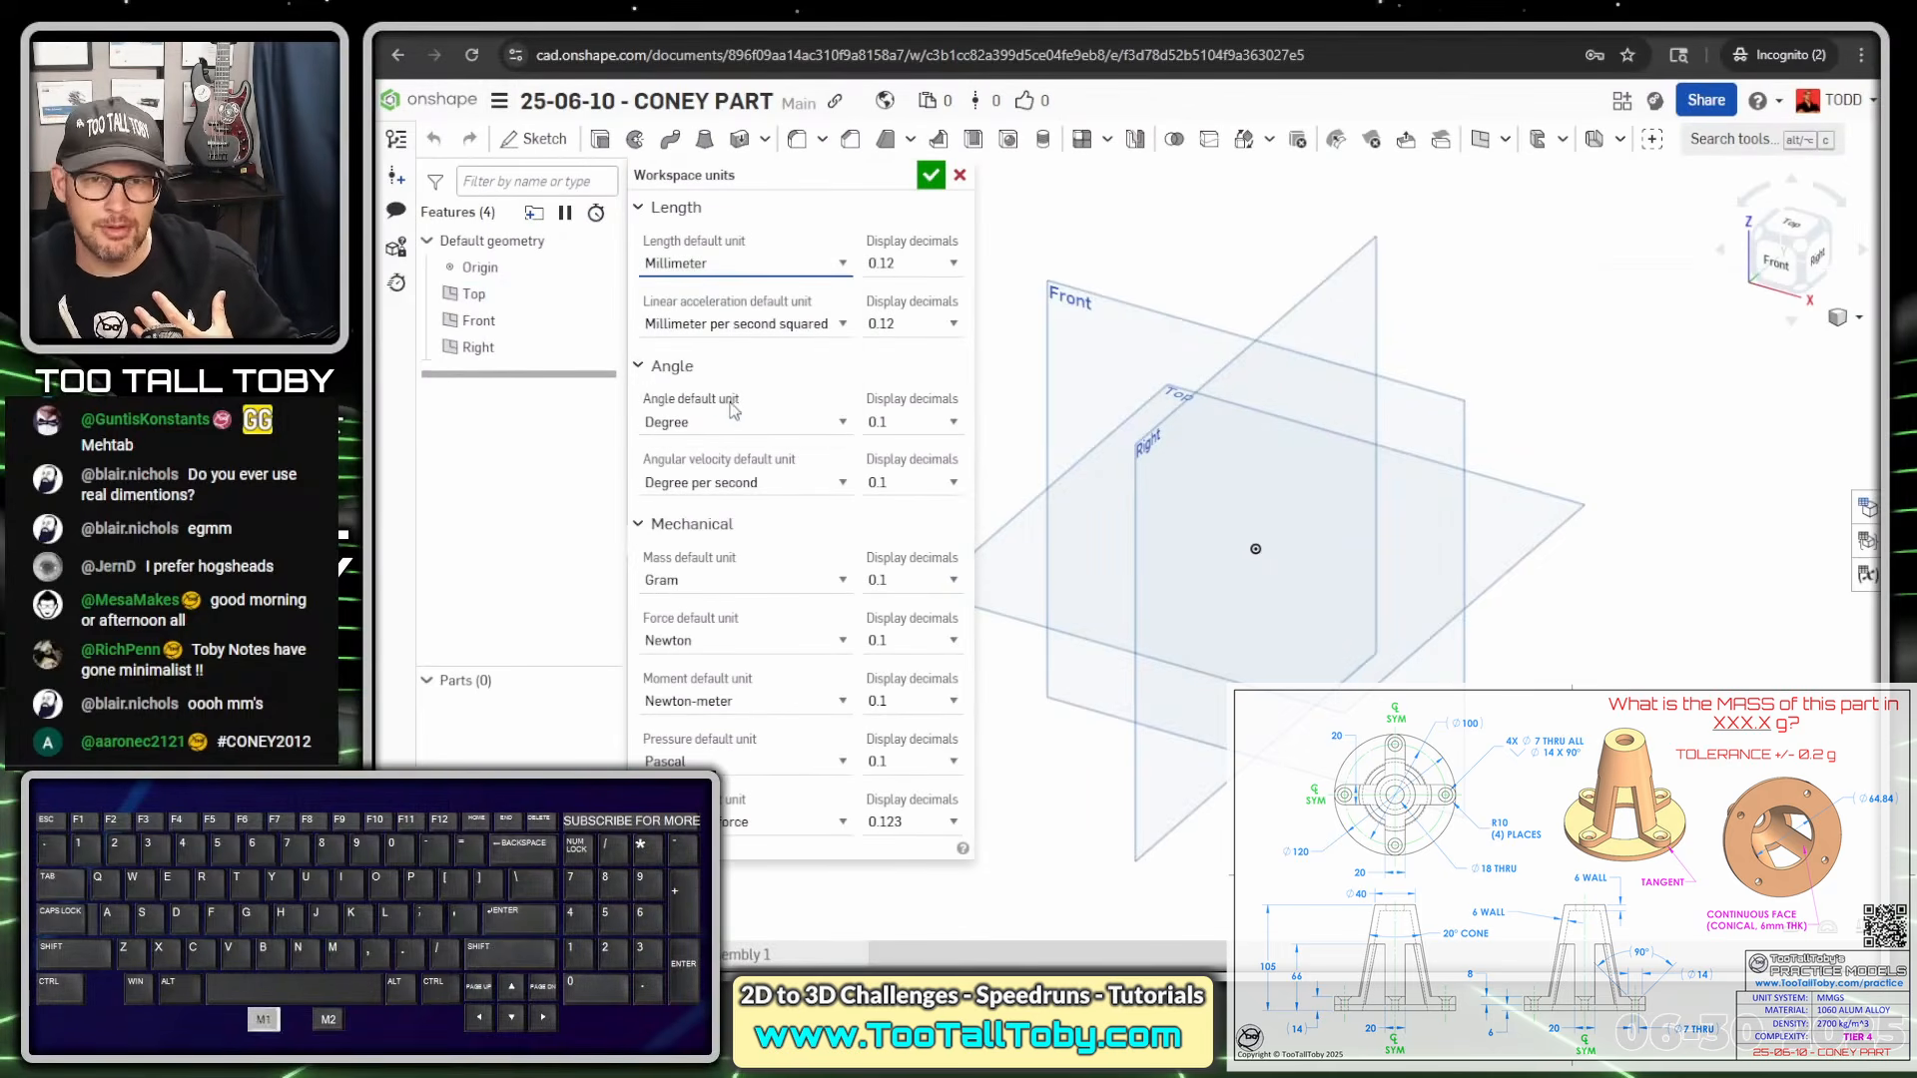
click(788, 578)
click(751, 609)
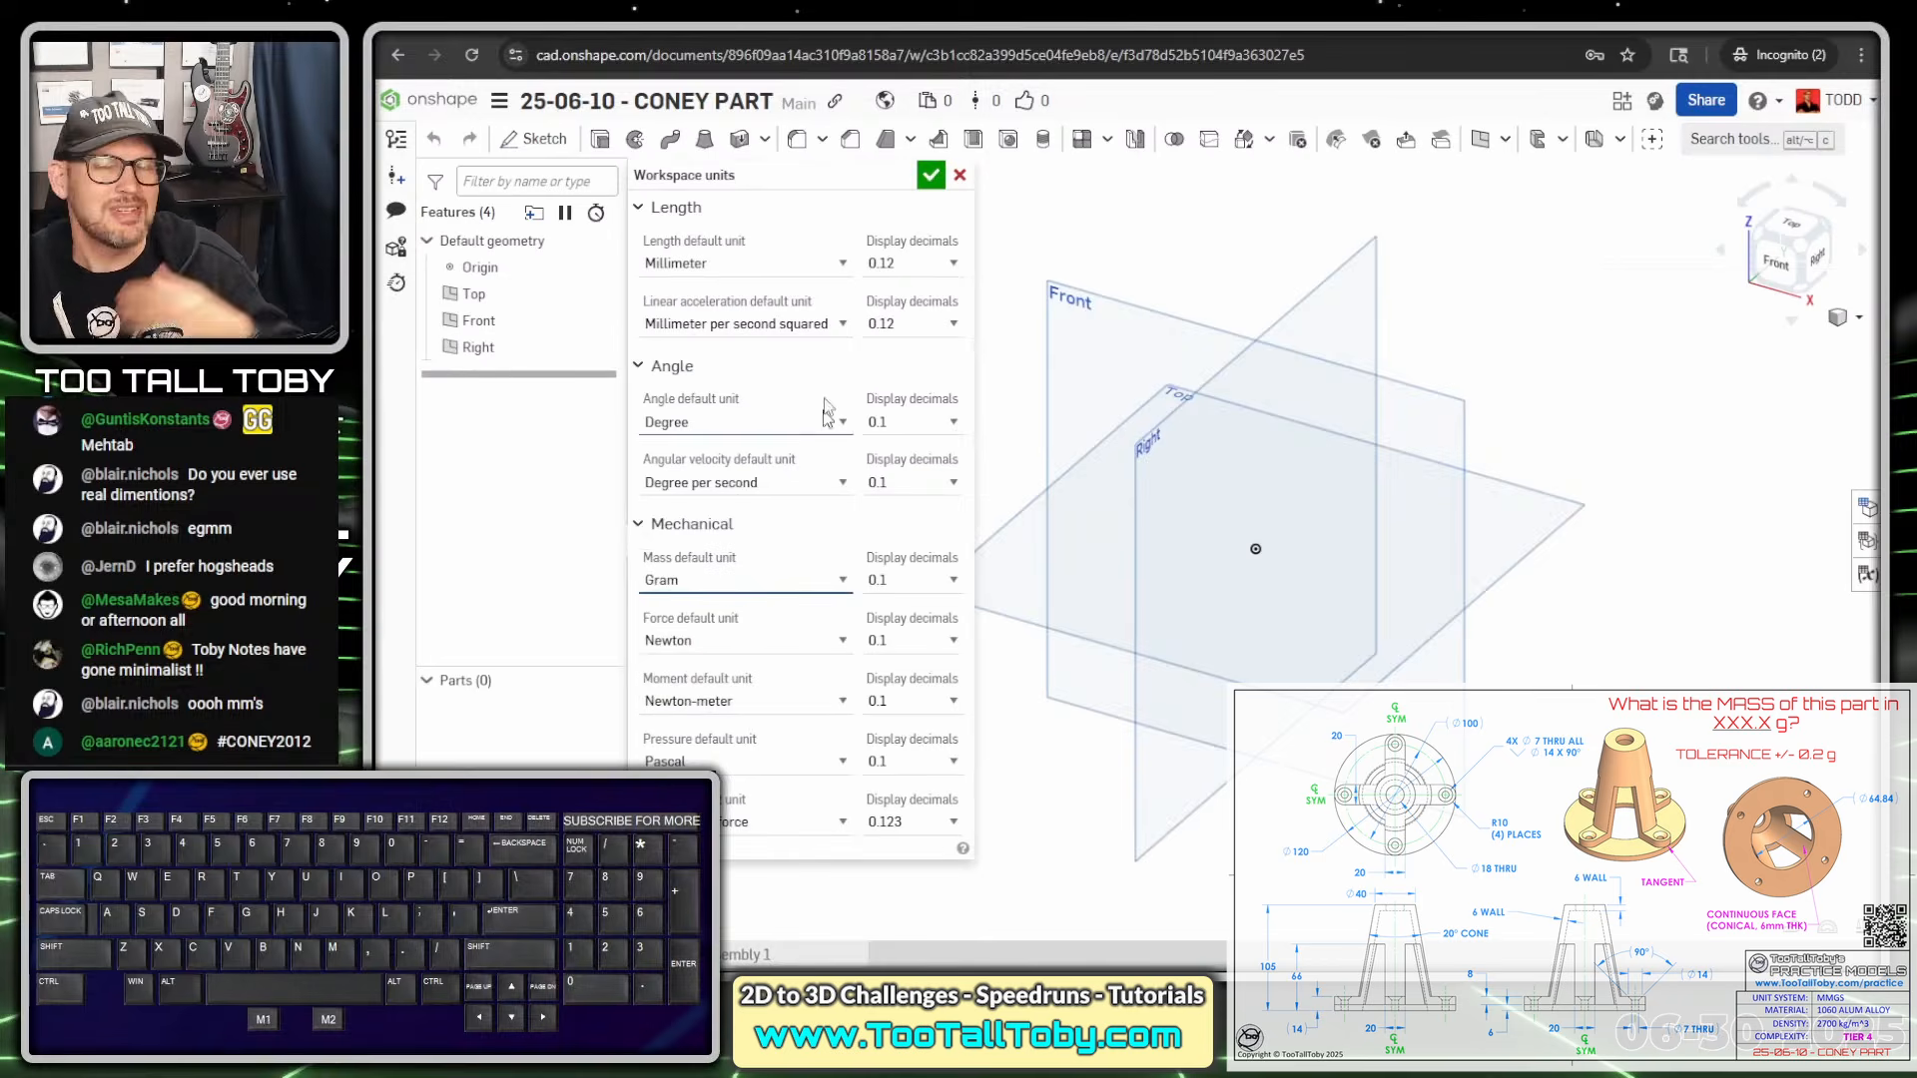
click(928, 176)
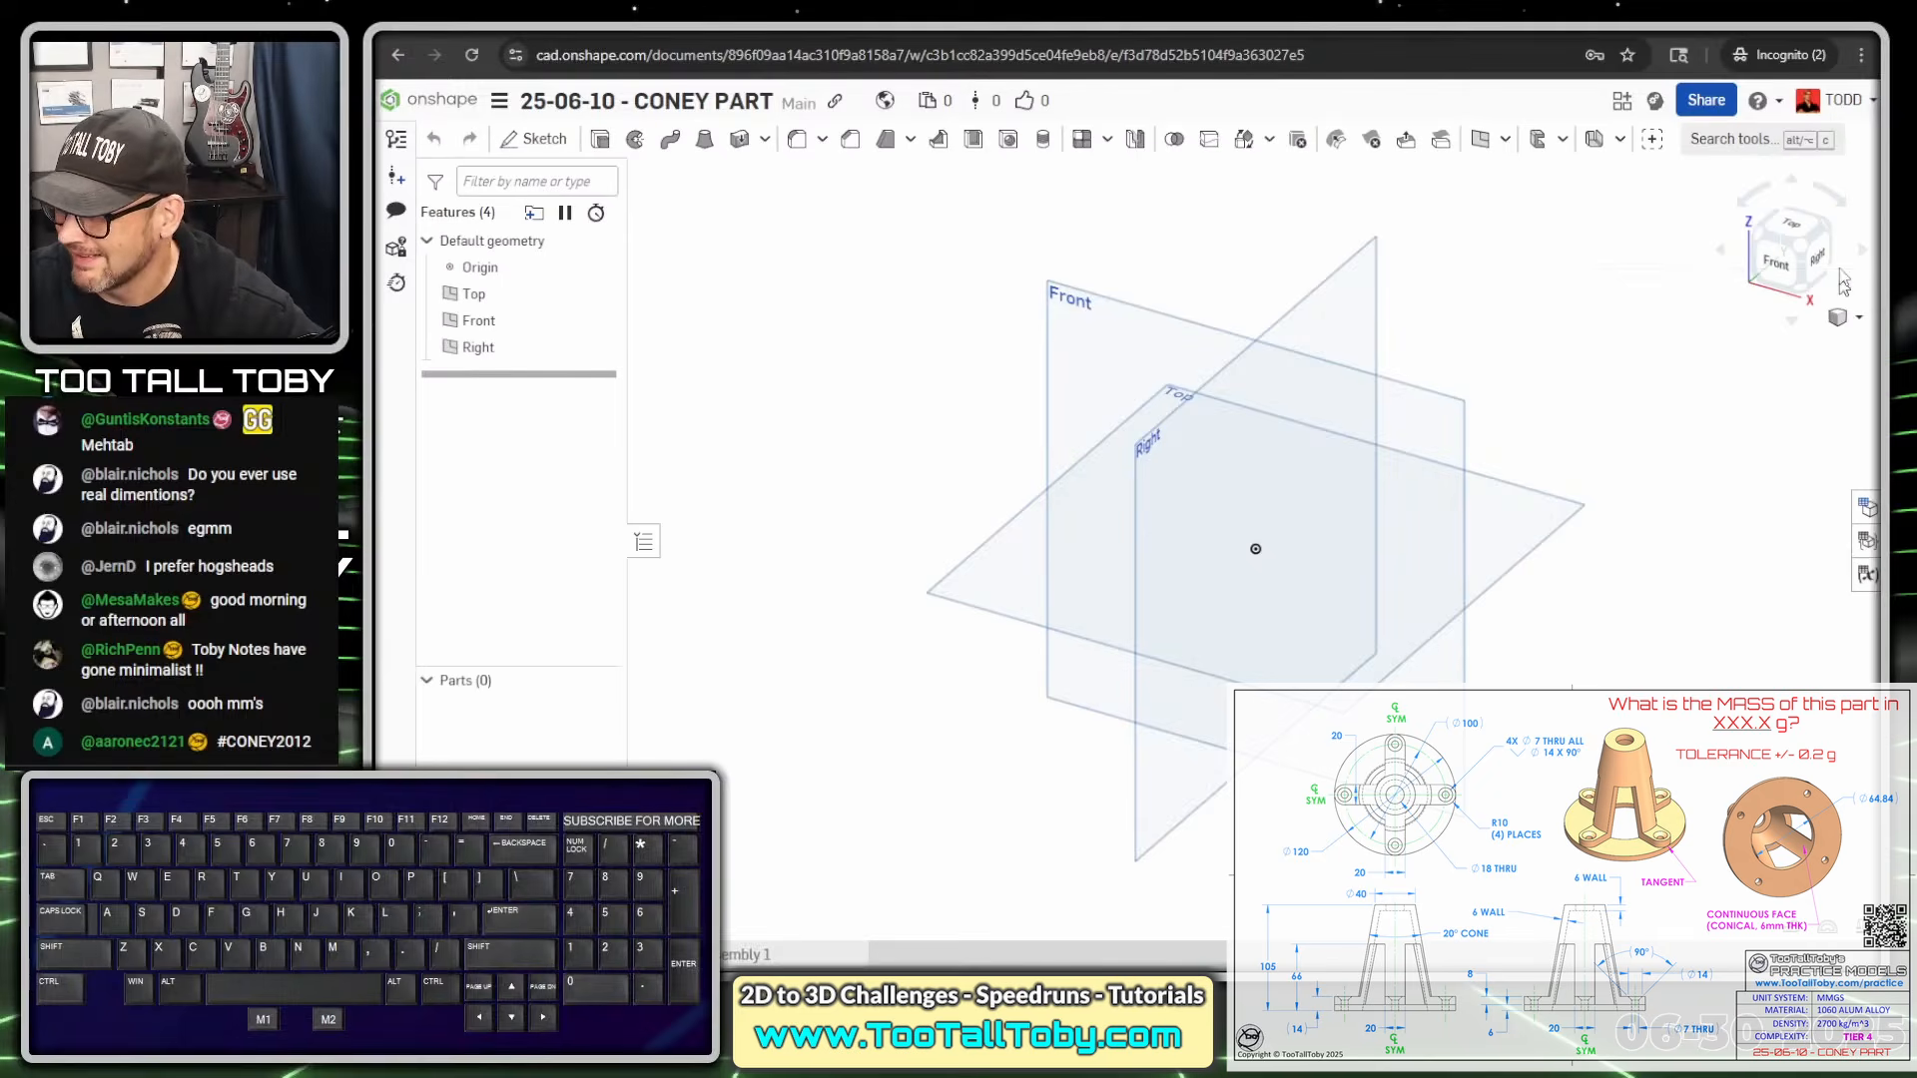
Start Sketch 1 on the Front plane, viewed normal, with the Line tool
click(1090, 305)
key(s)
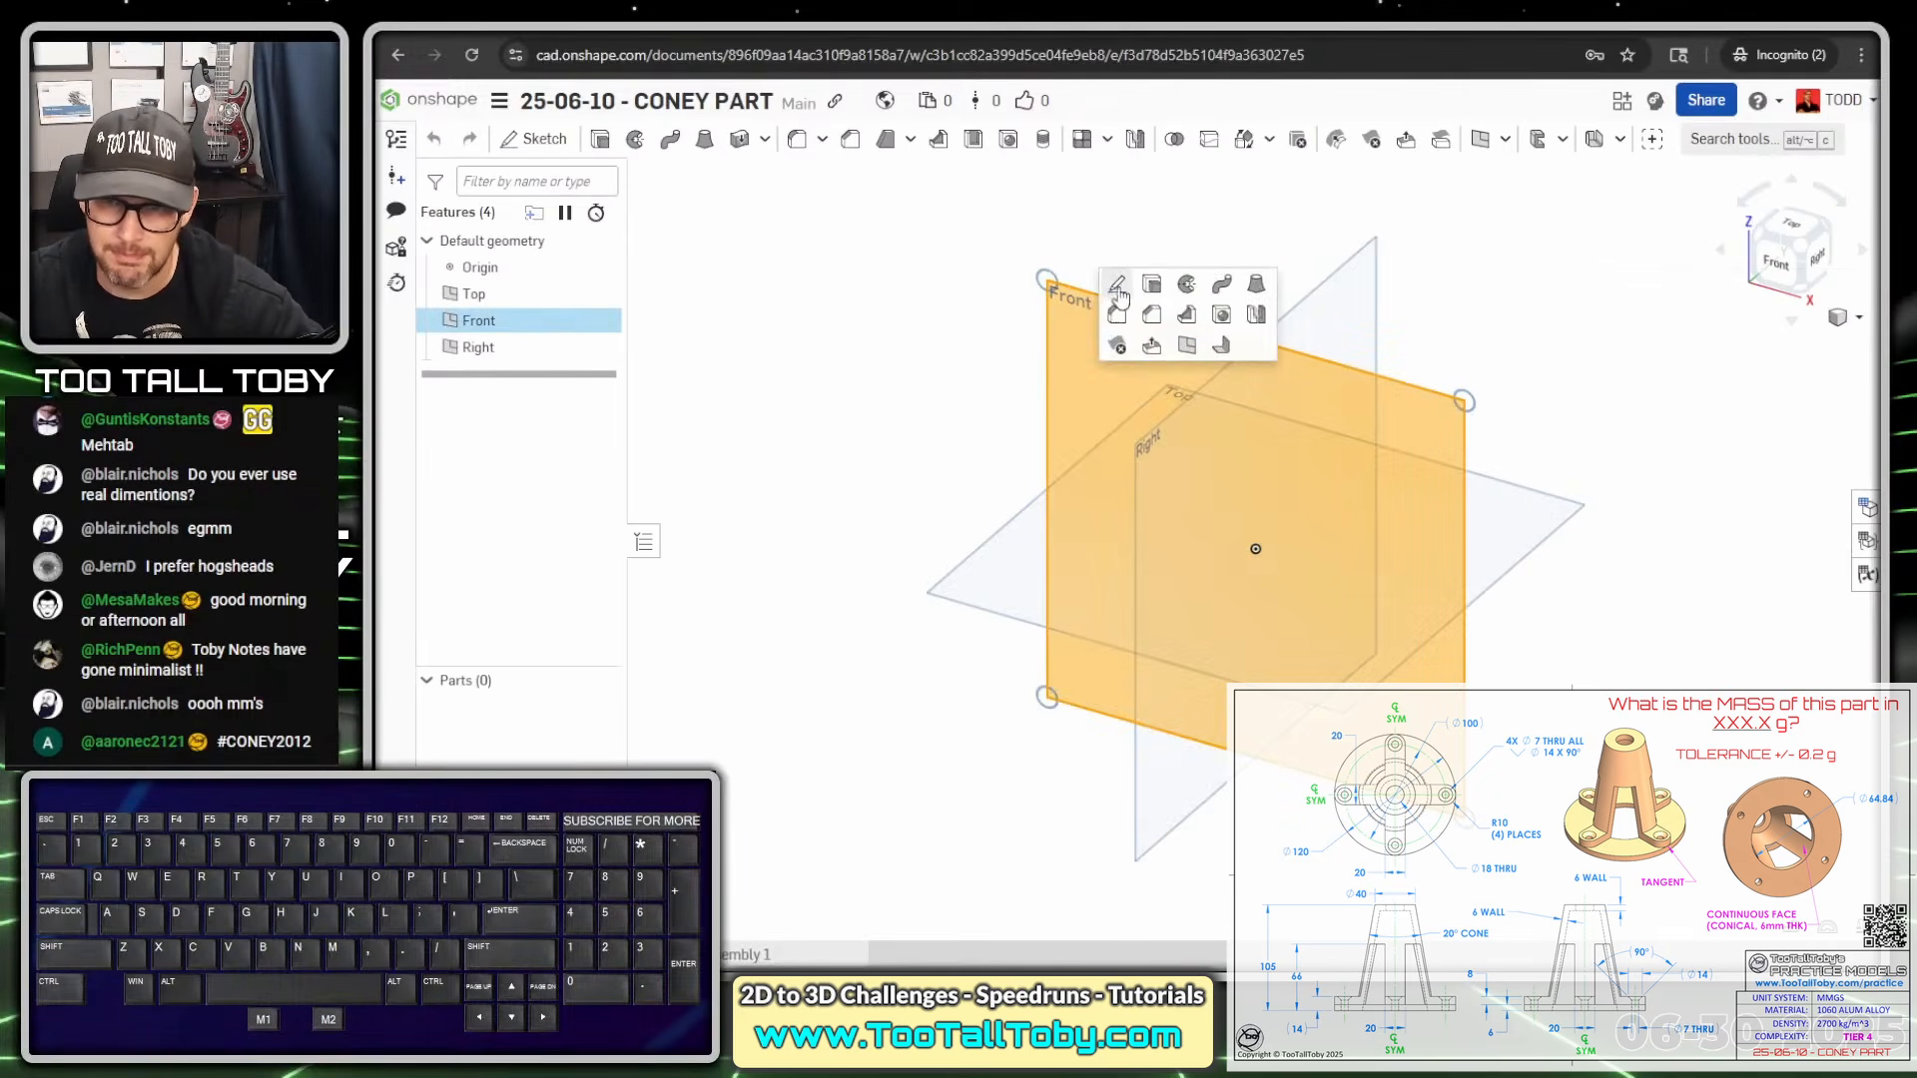
click(1117, 287)
key(n)
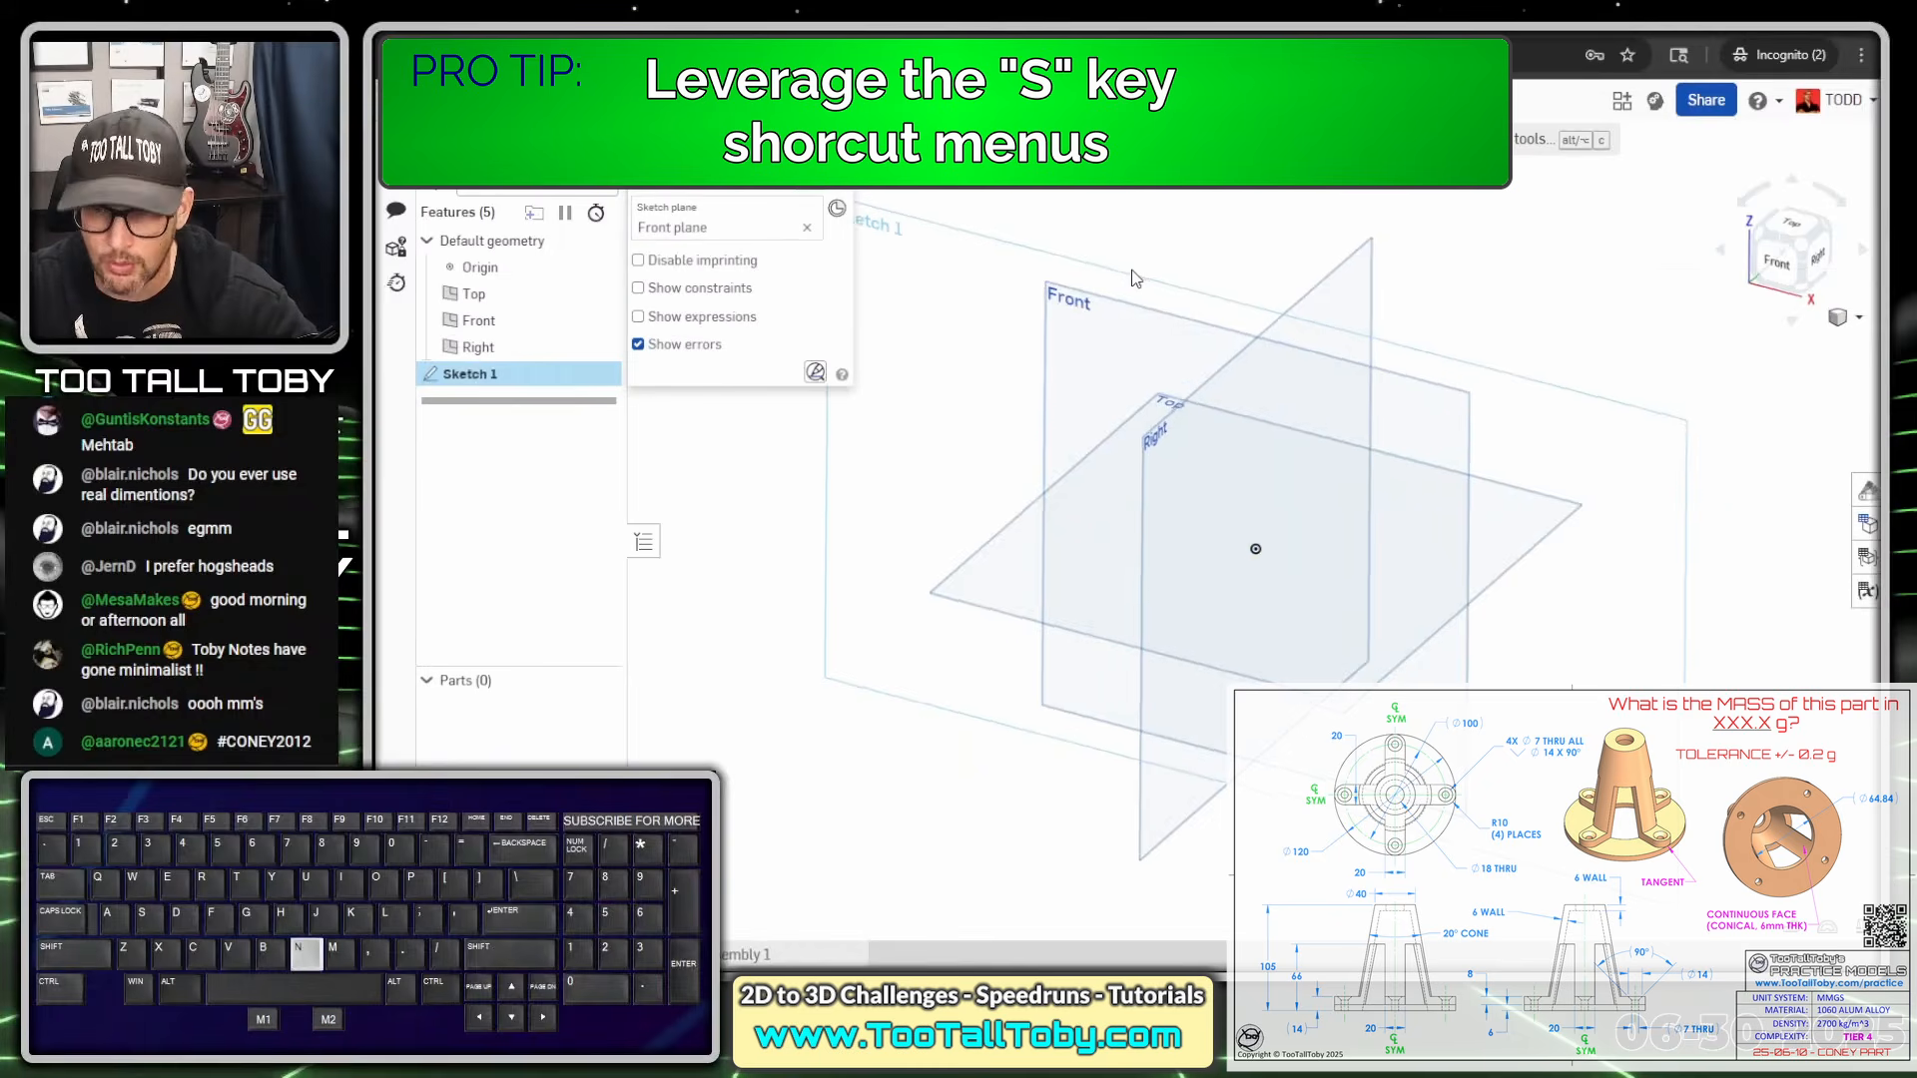
key(s)
click(1217, 258)
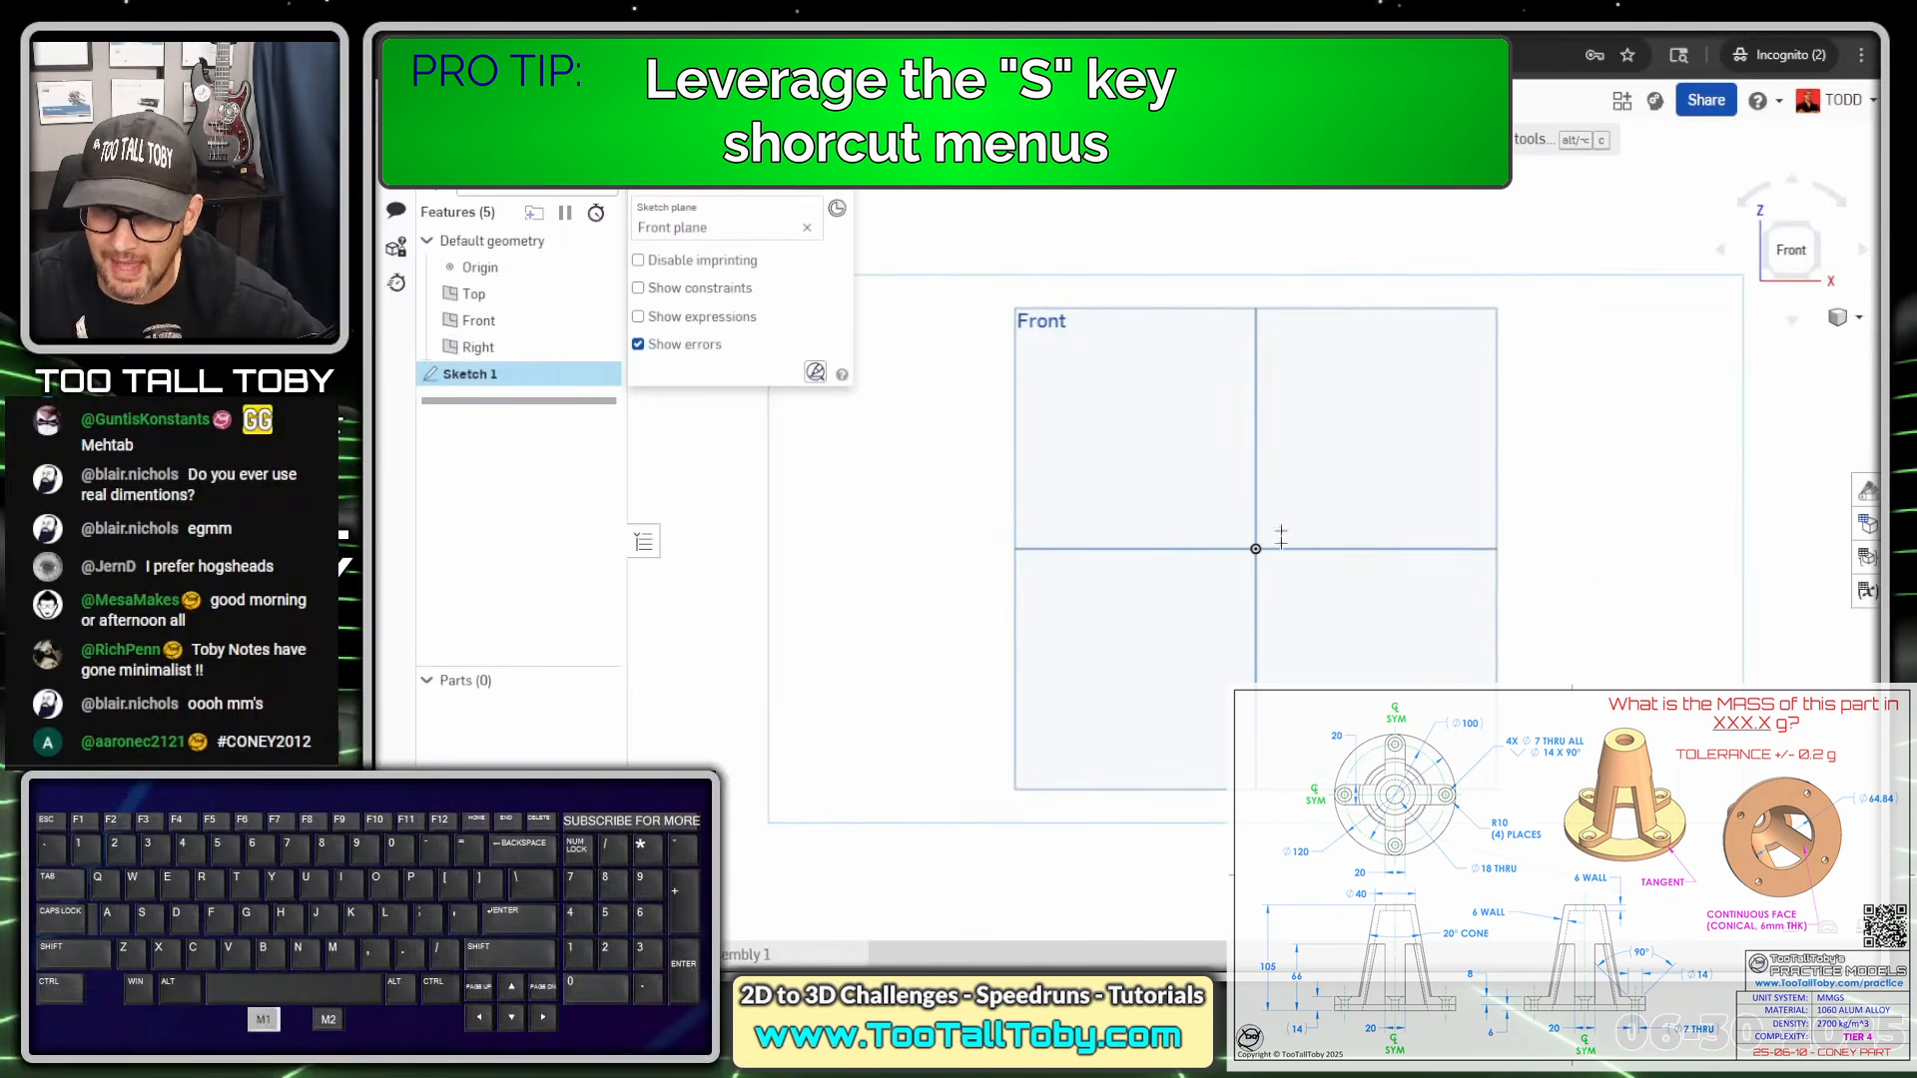
Draw the base lines from the origin, with the vertical segment 6 and the next 8
click(1250, 552)
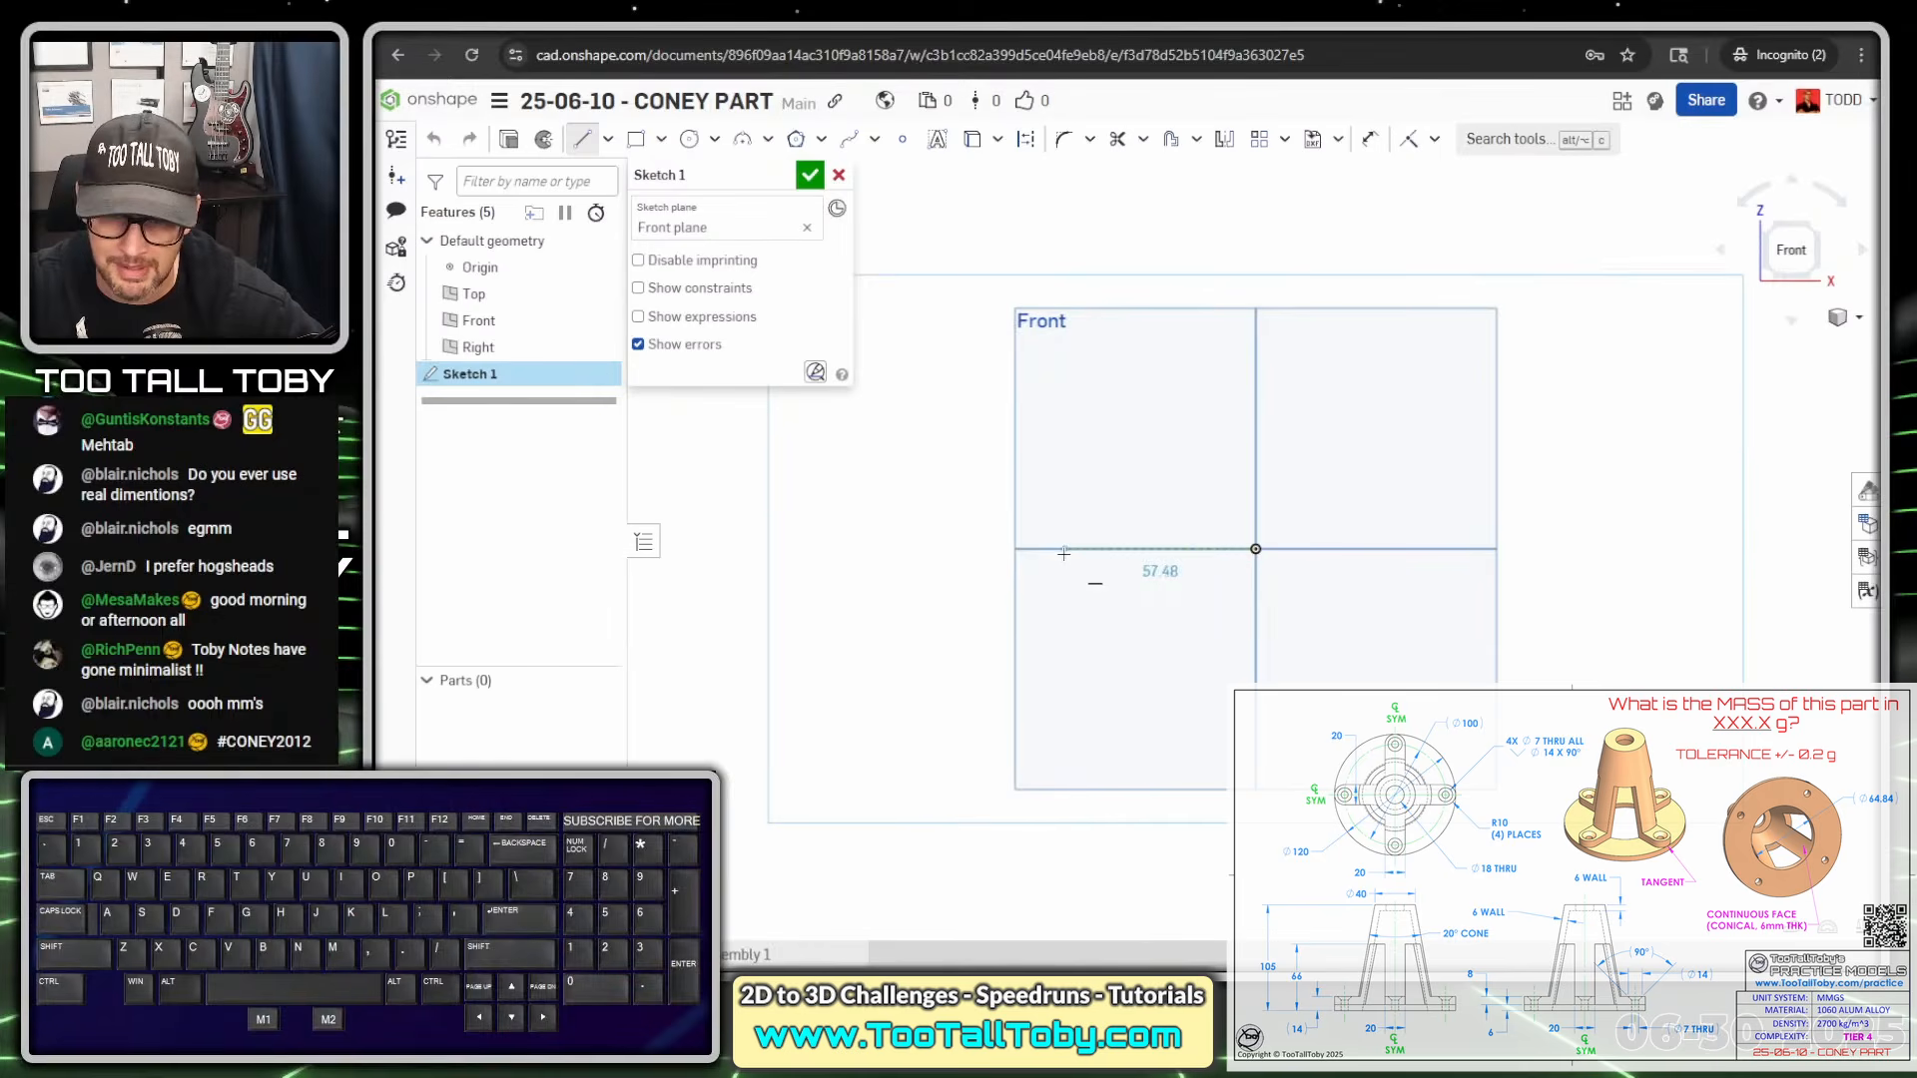
click(1061, 550)
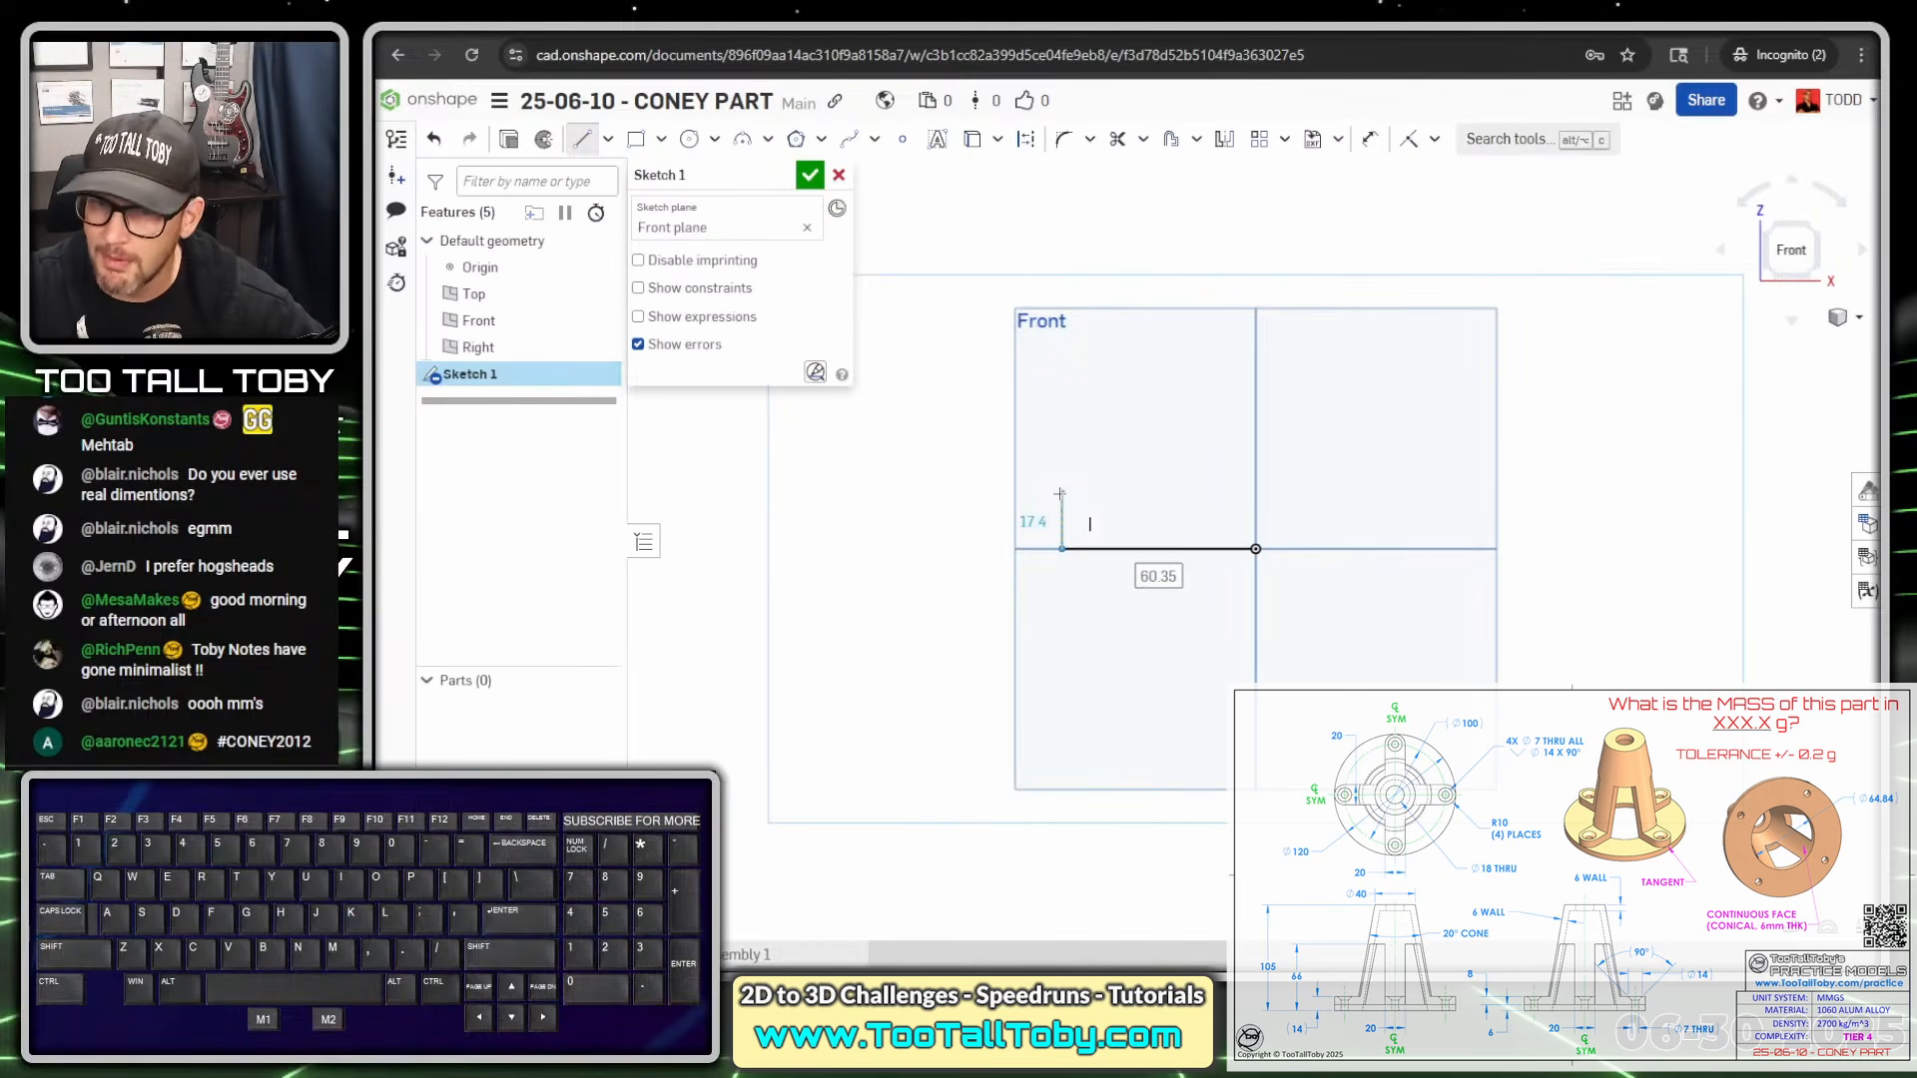
click(1060, 495)
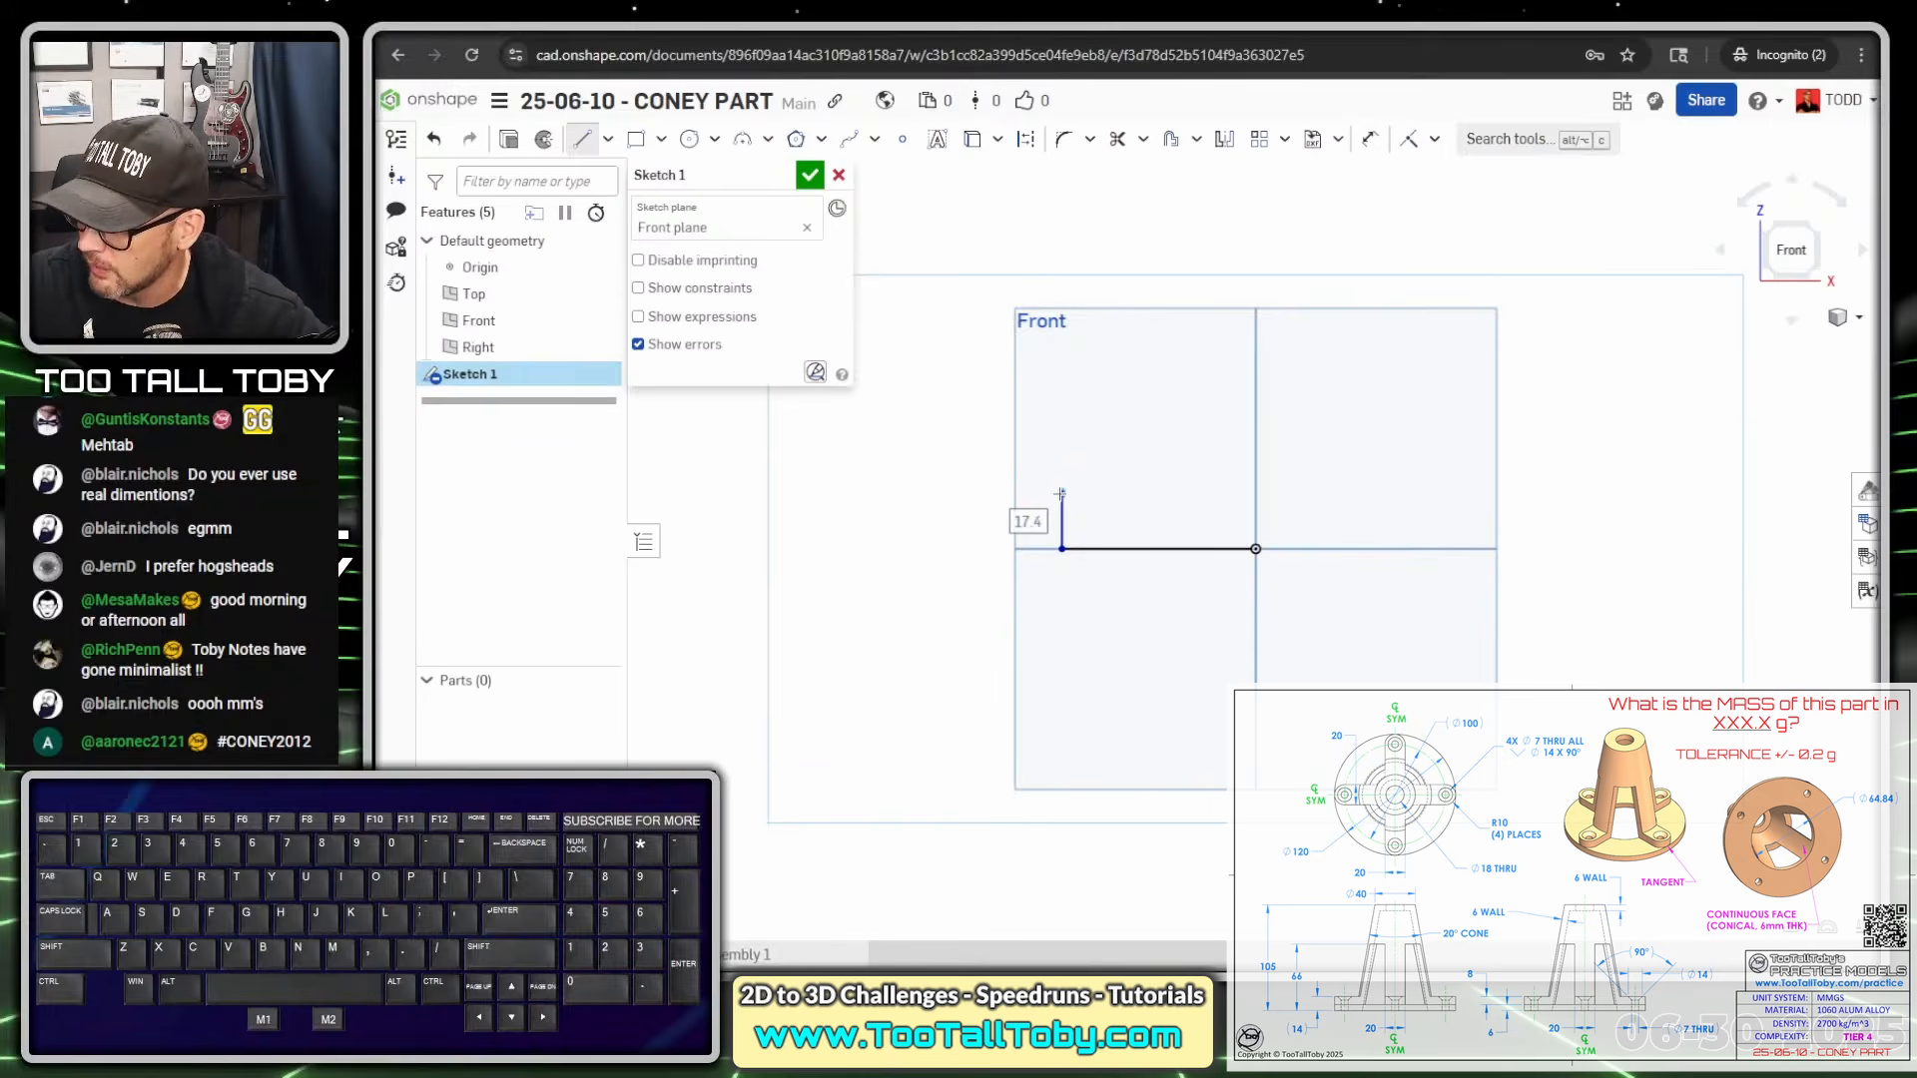
text(1)
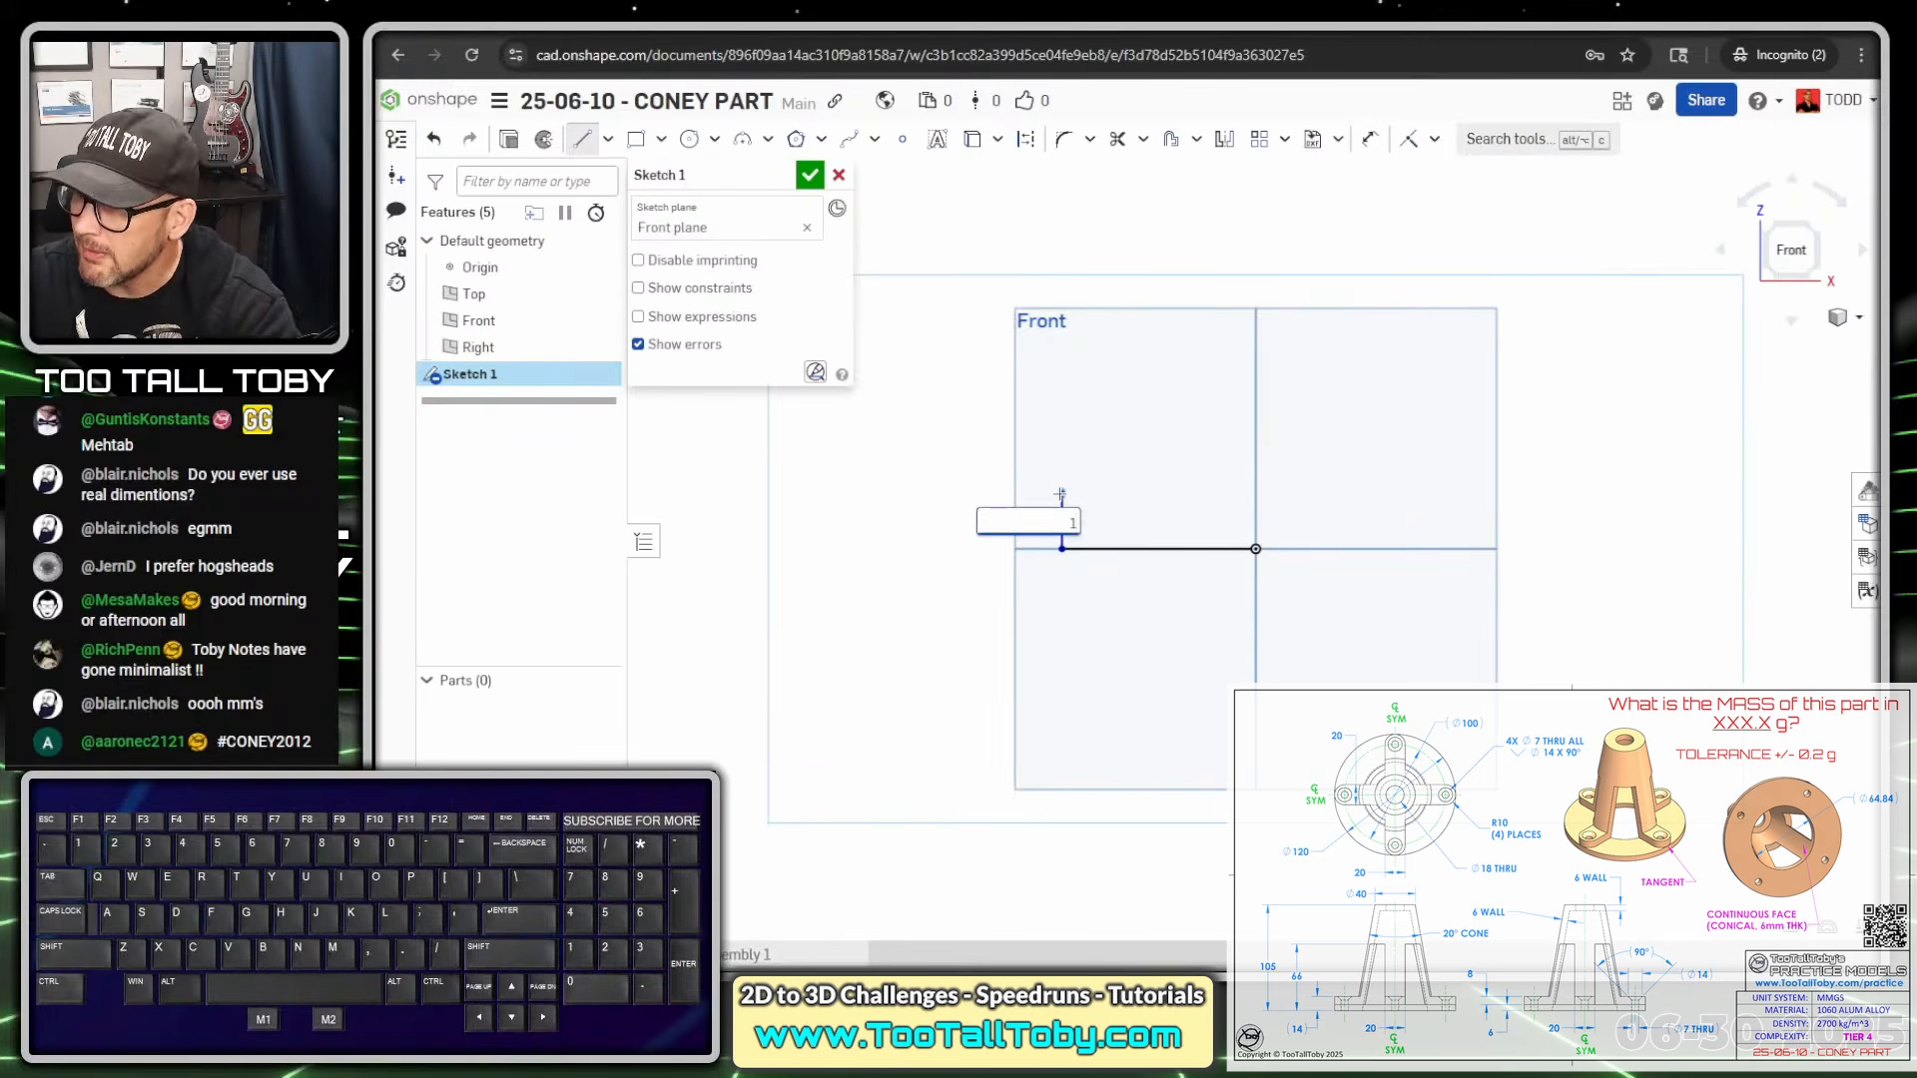
key(BackSpace)
text(6)
key(Return)
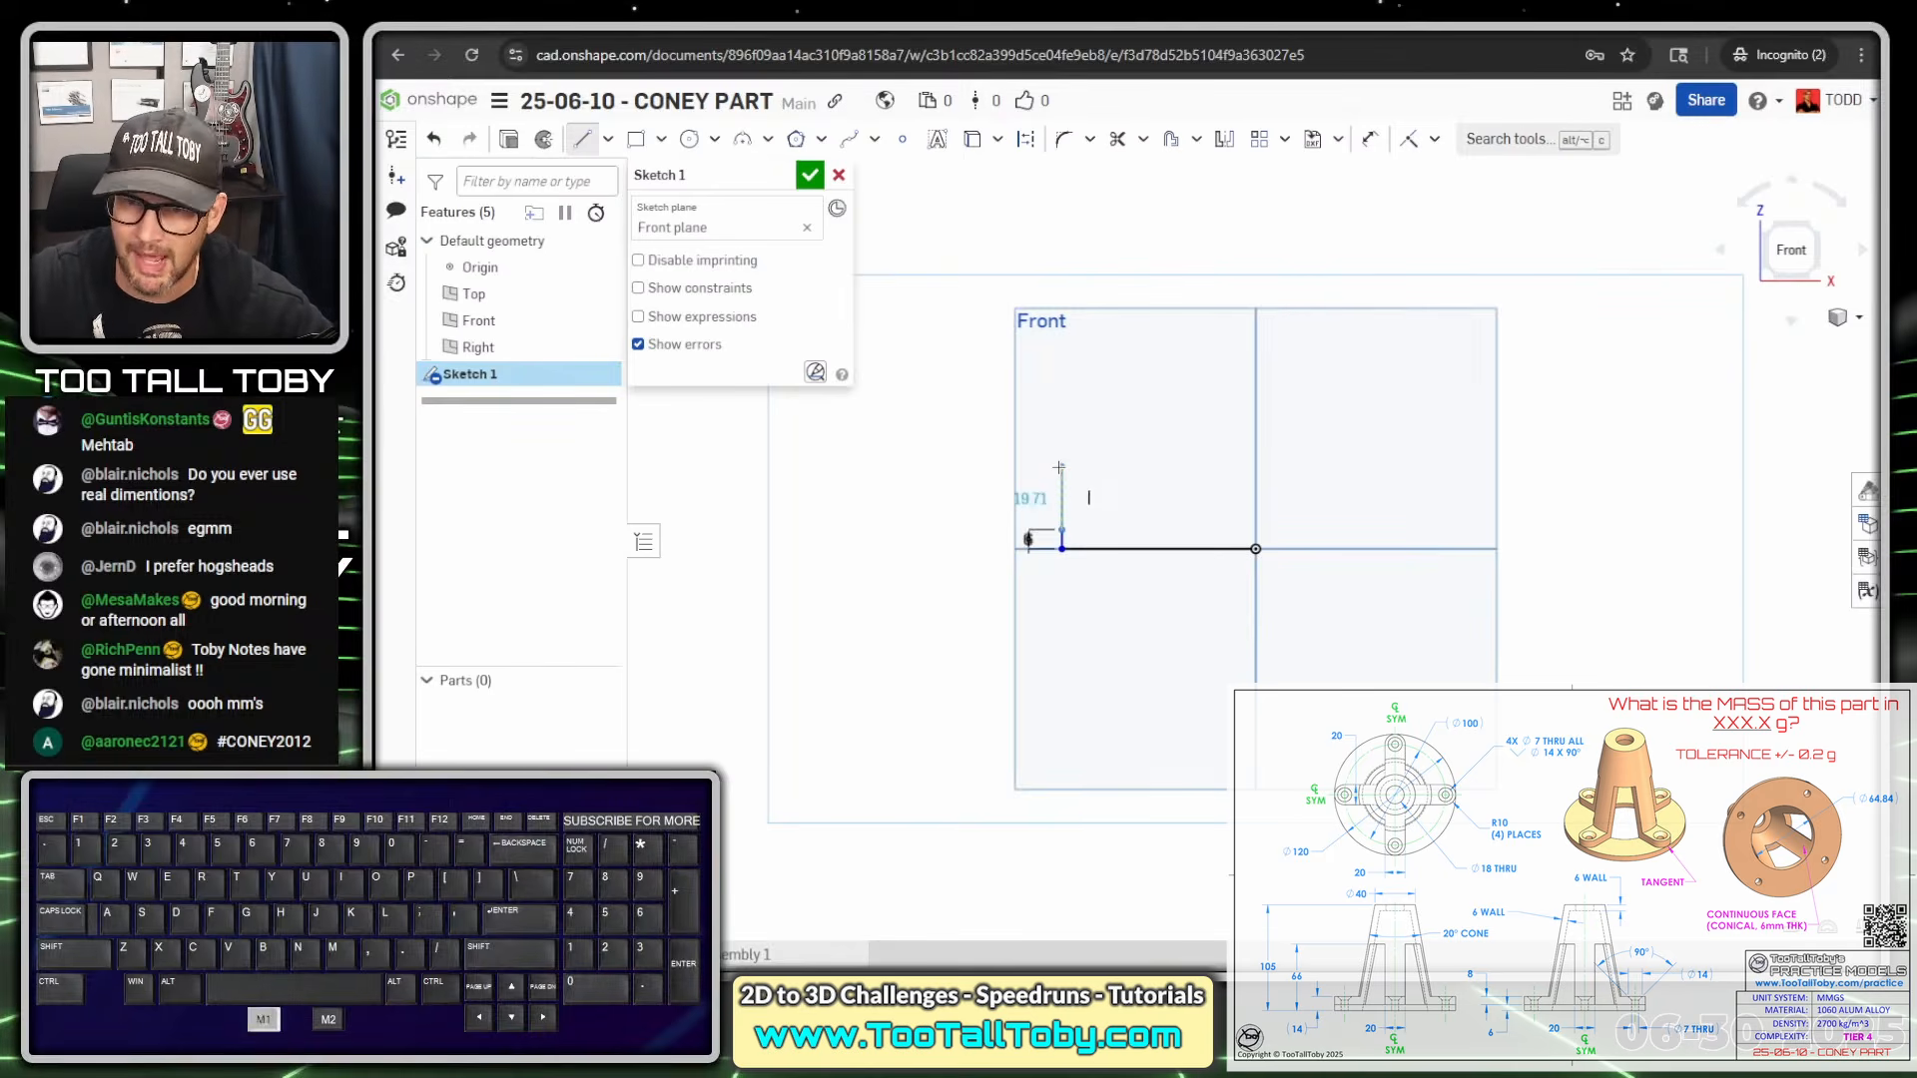
text(8)
key(Return)
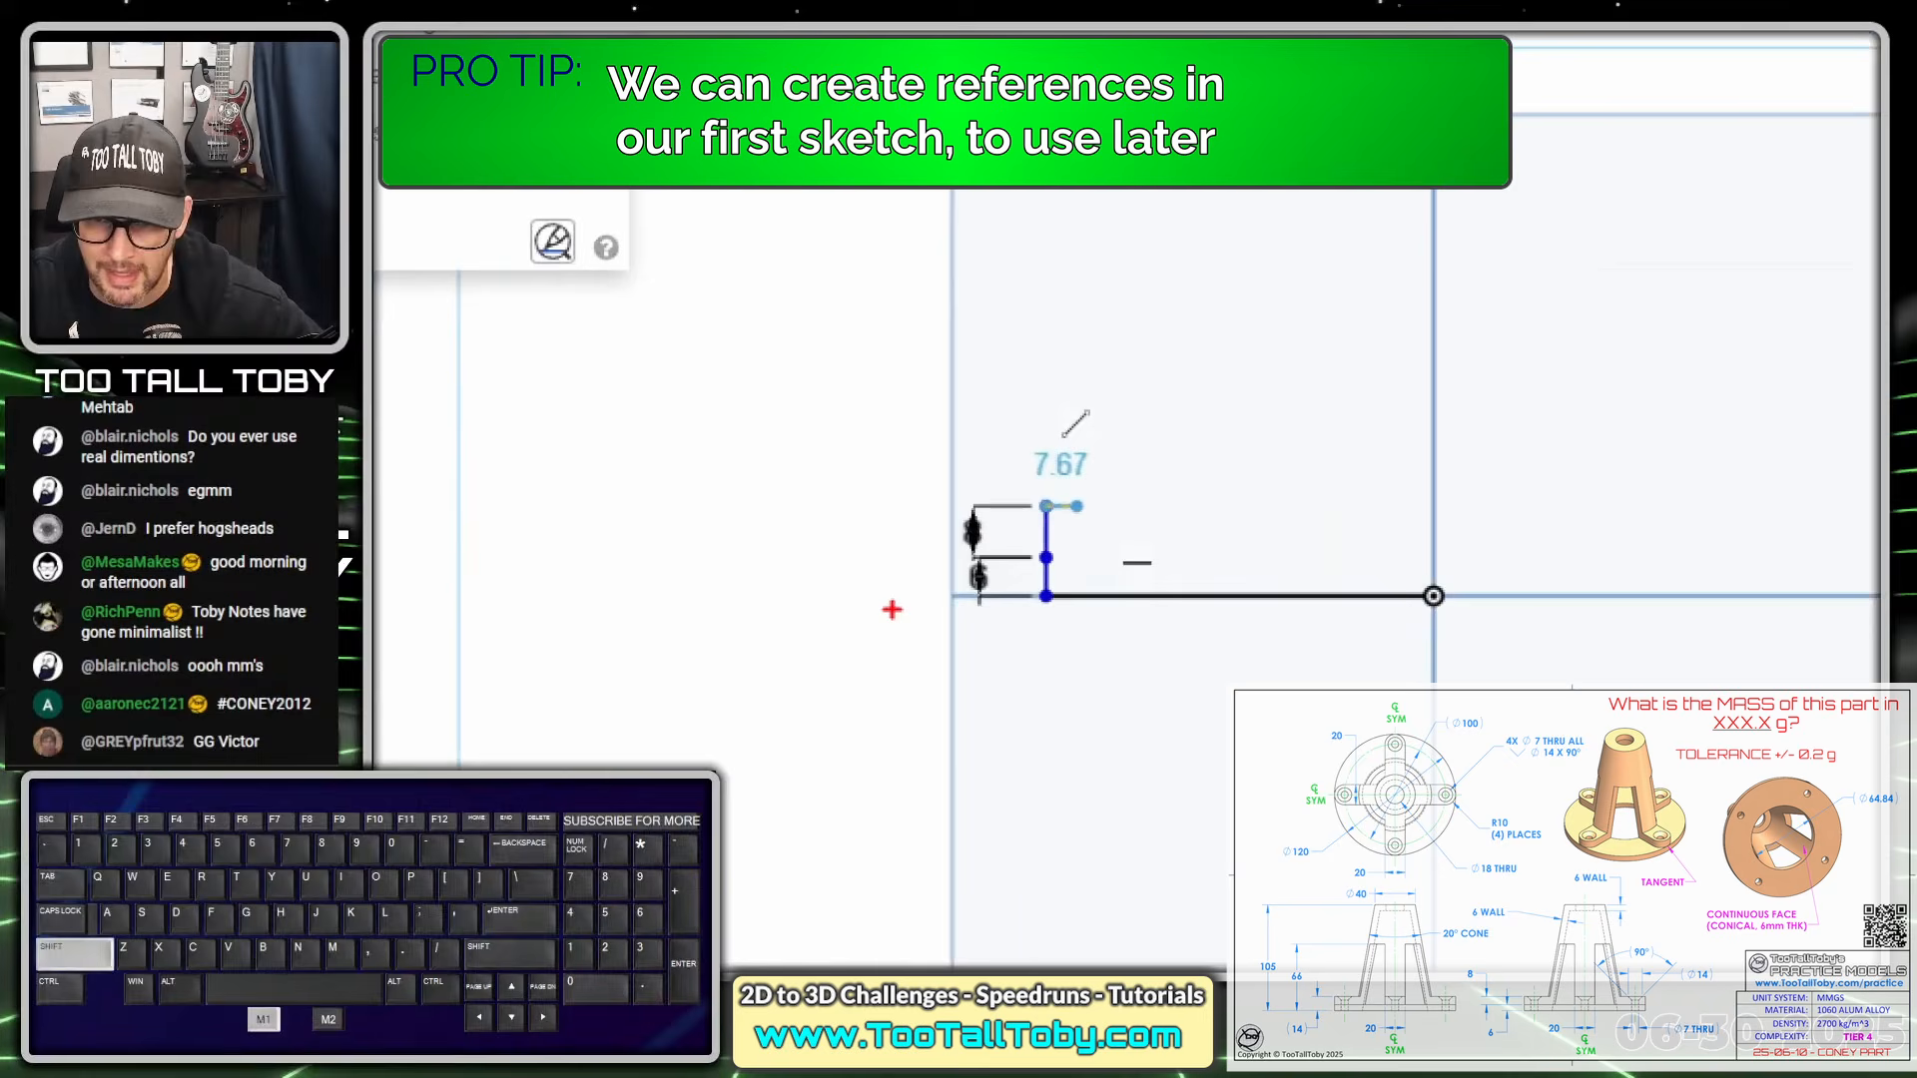
drag(879, 600, 1236, 601)
drag(856, 552, 1204, 551)
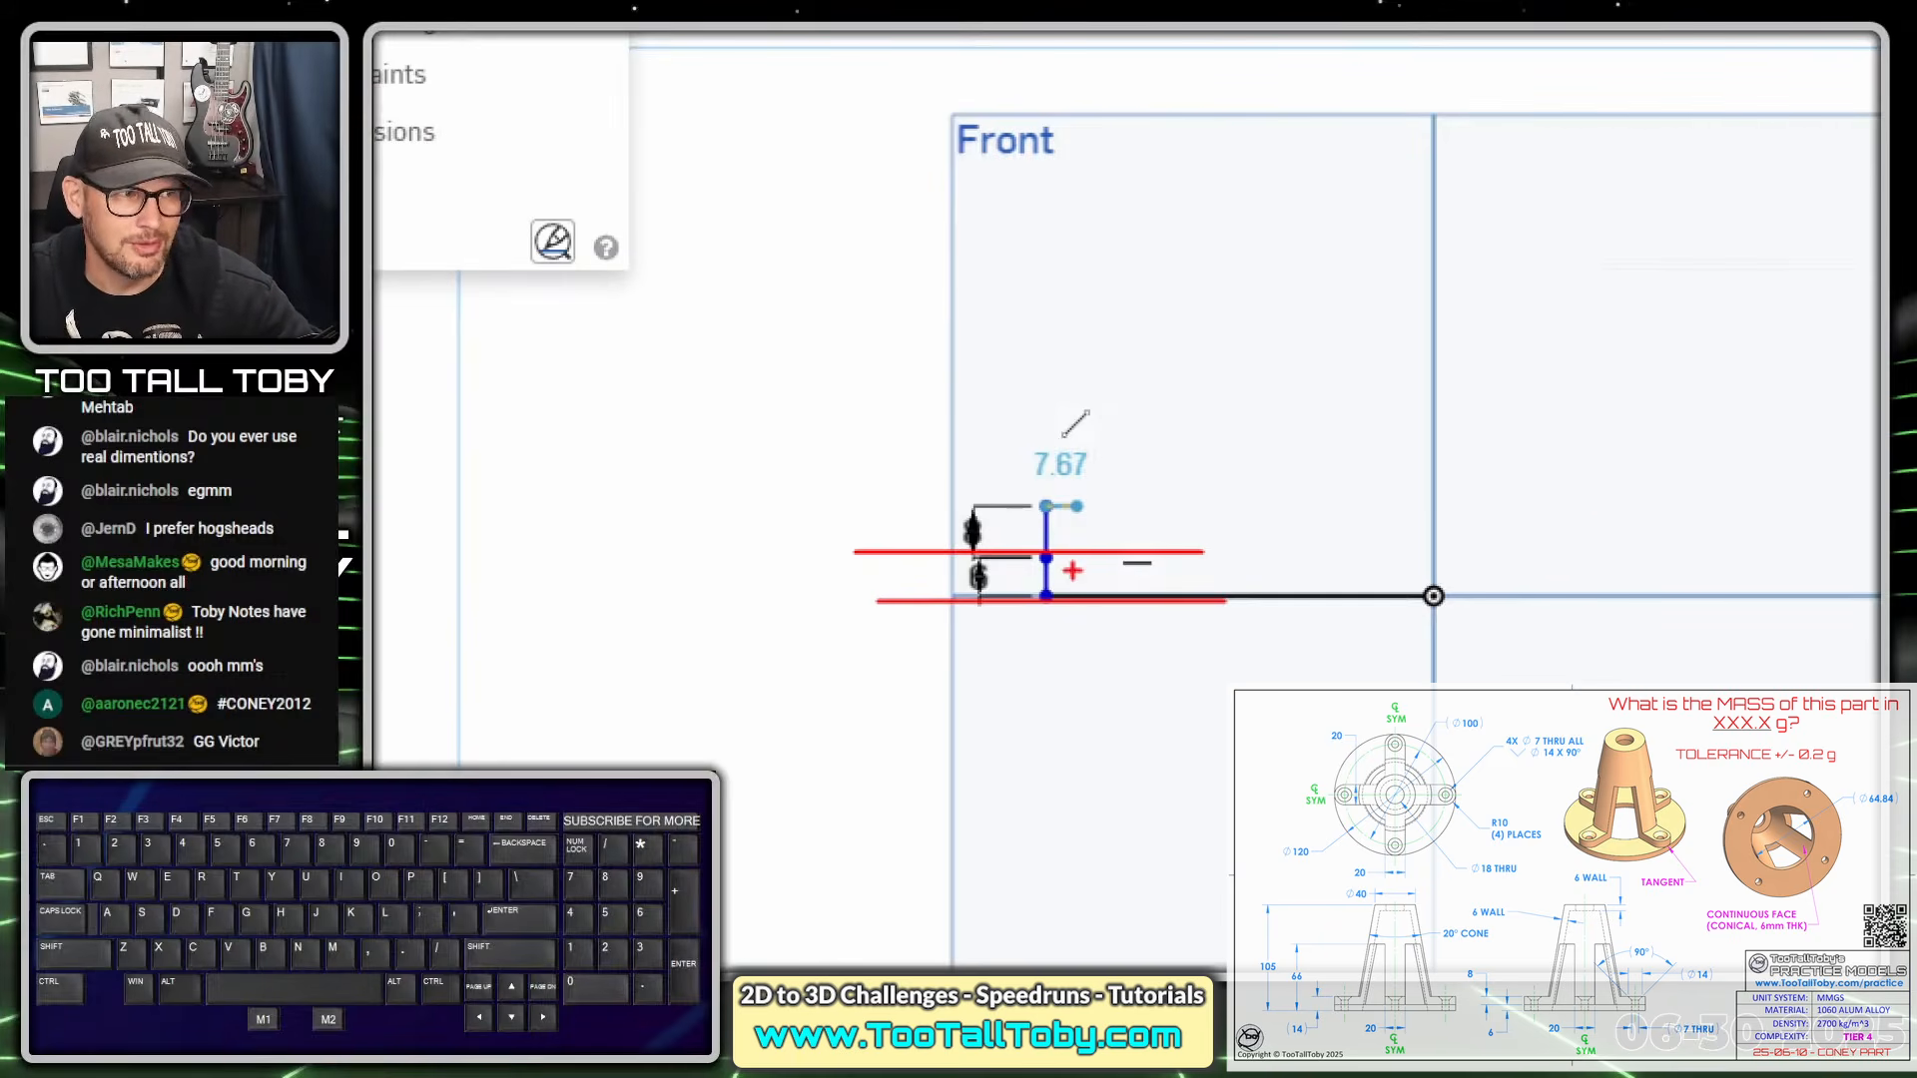
Move the 8 and 6 dimension labels out of the way of the profile
key(alt+1)
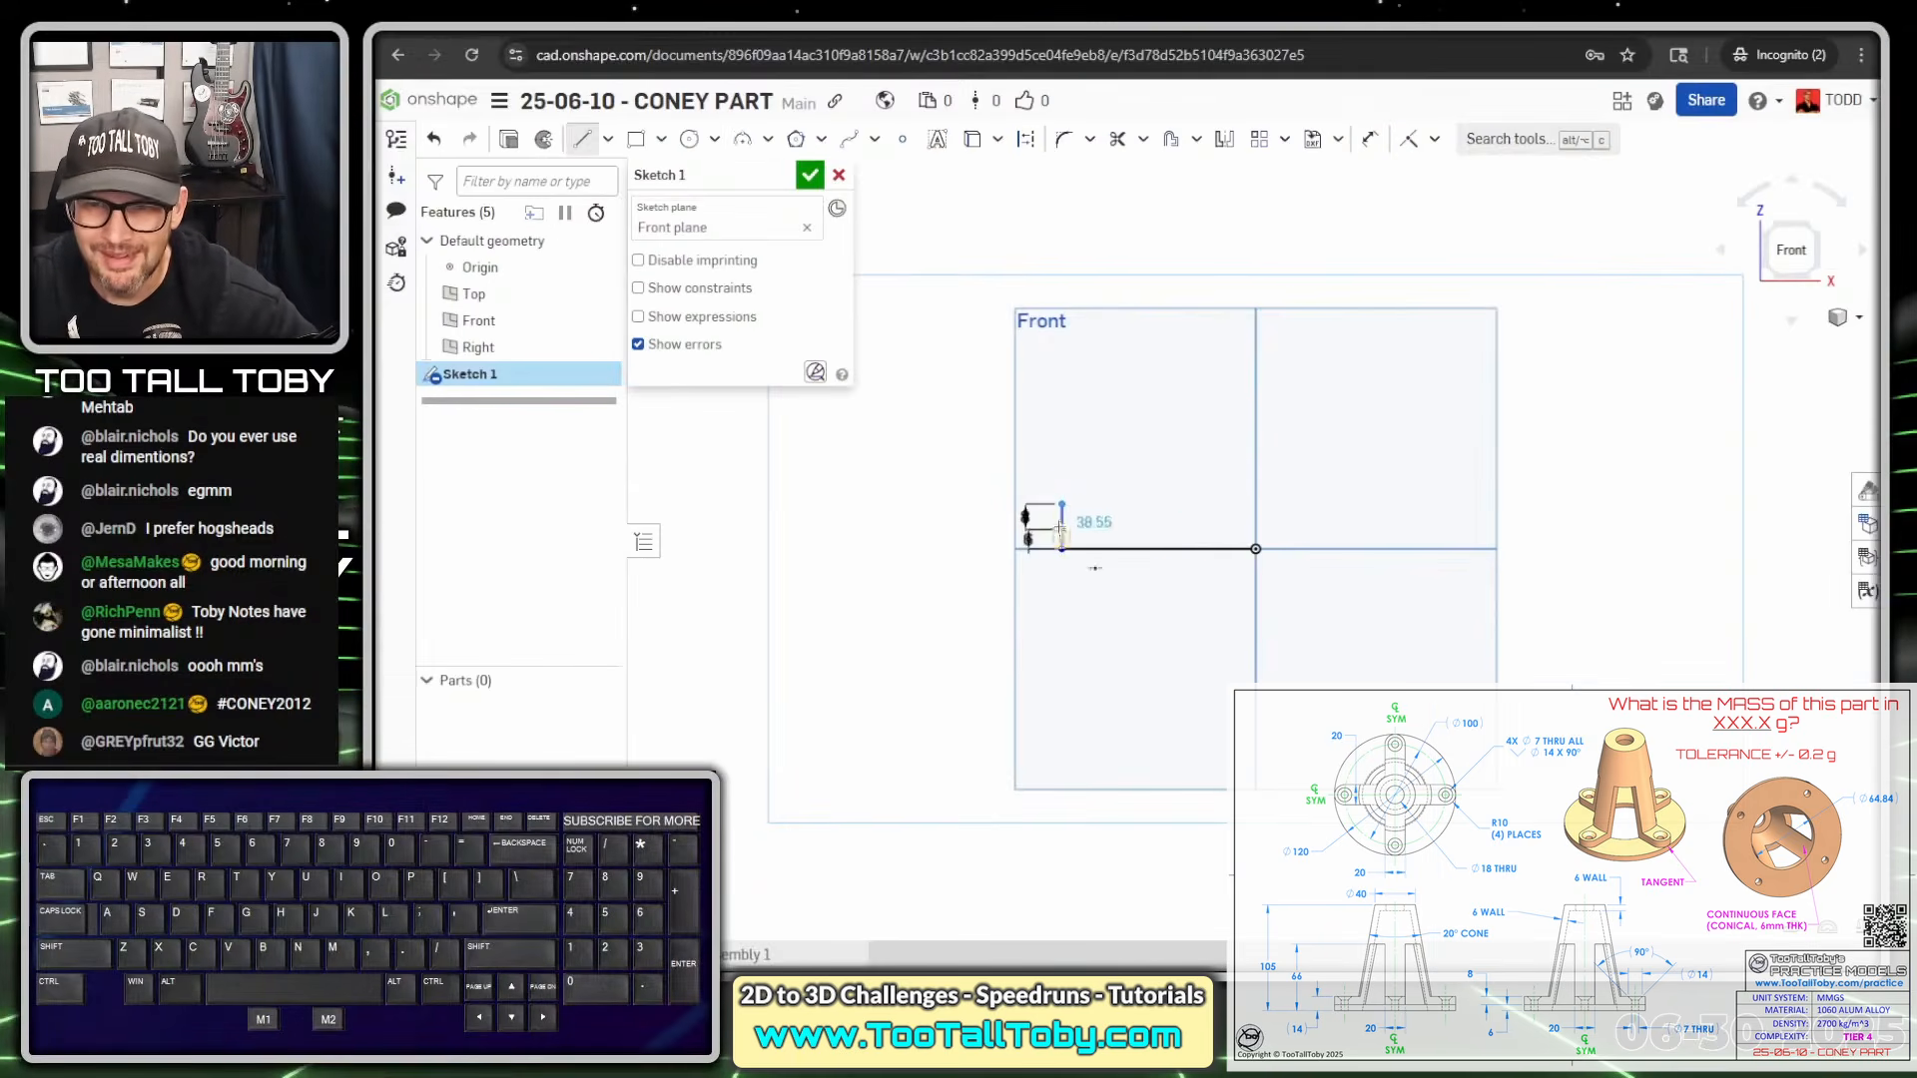
key(a)
key(Escape)
key(s)
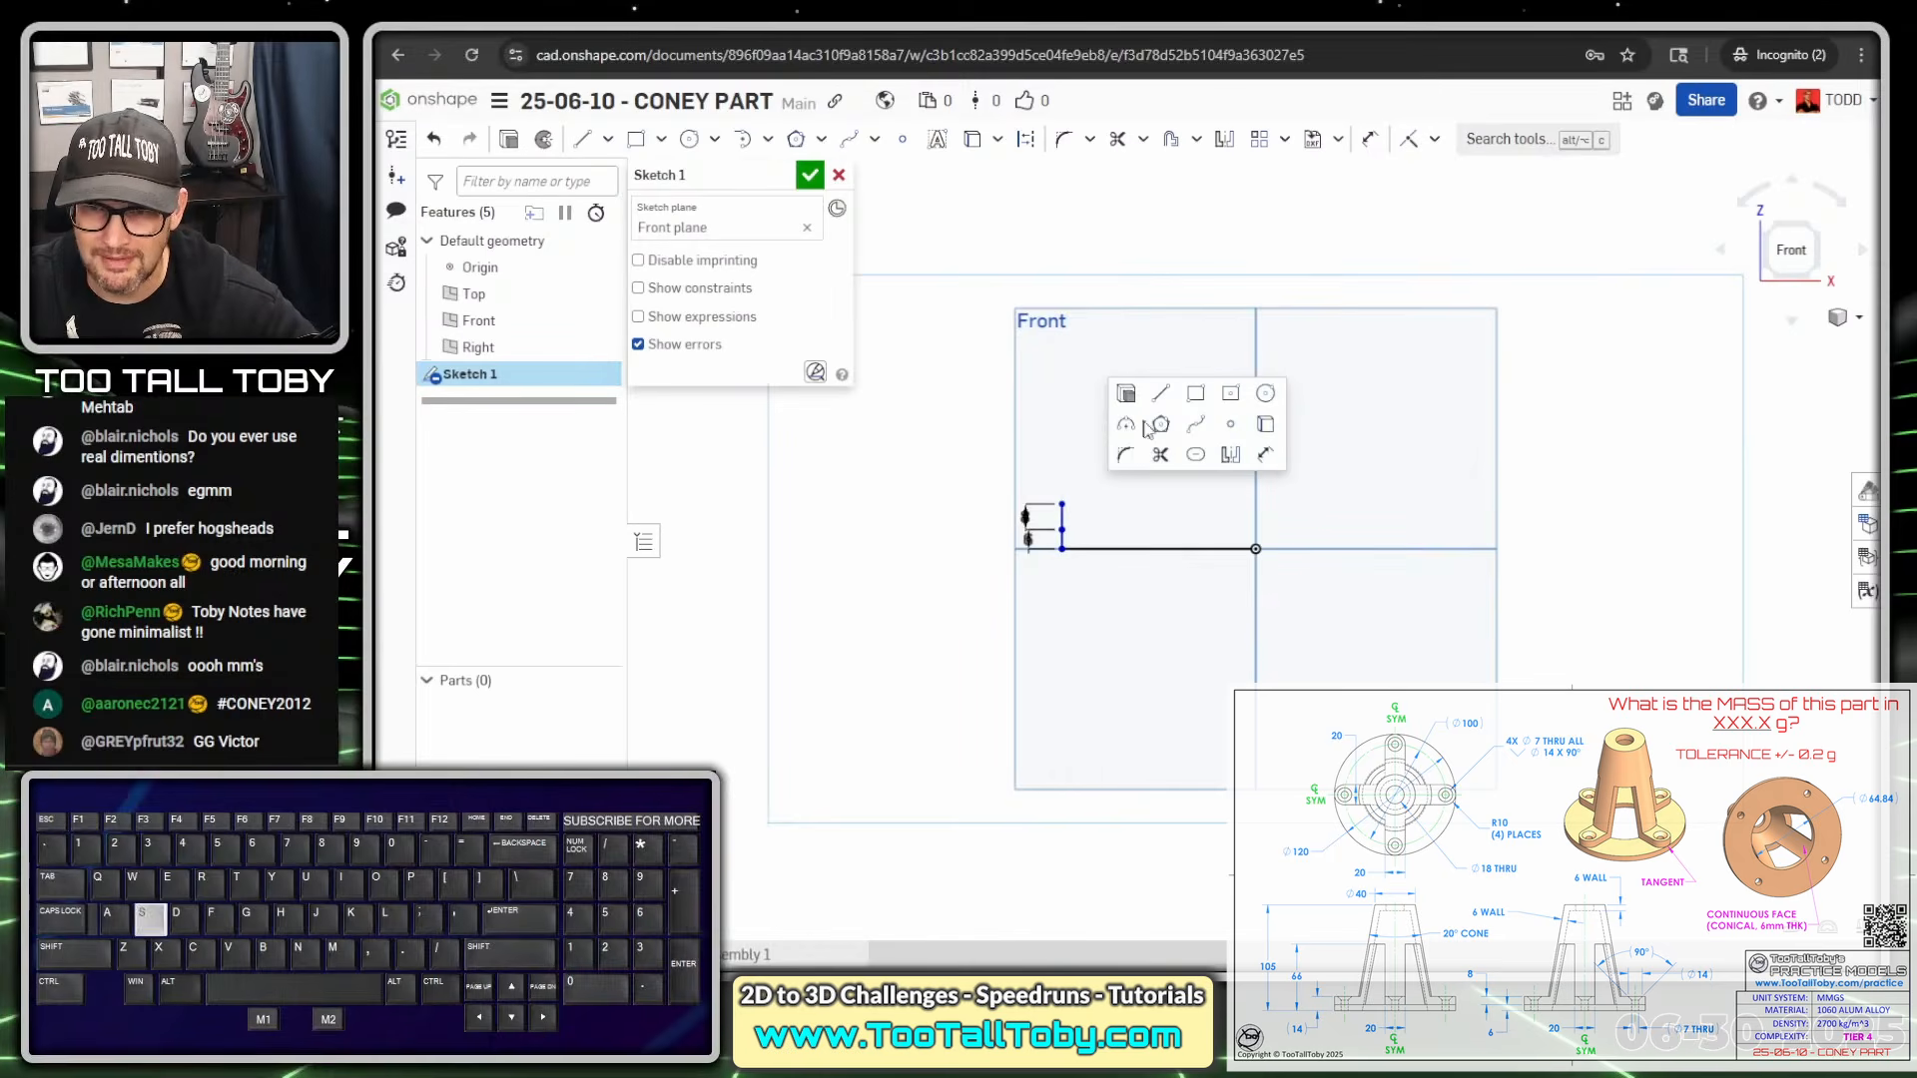
key(Escape)
scroll(1035, 537, up, 4)
drag(1014, 498, 958, 421)
drag(1021, 542, 1009, 645)
scroll(1248, 482, down, 5)
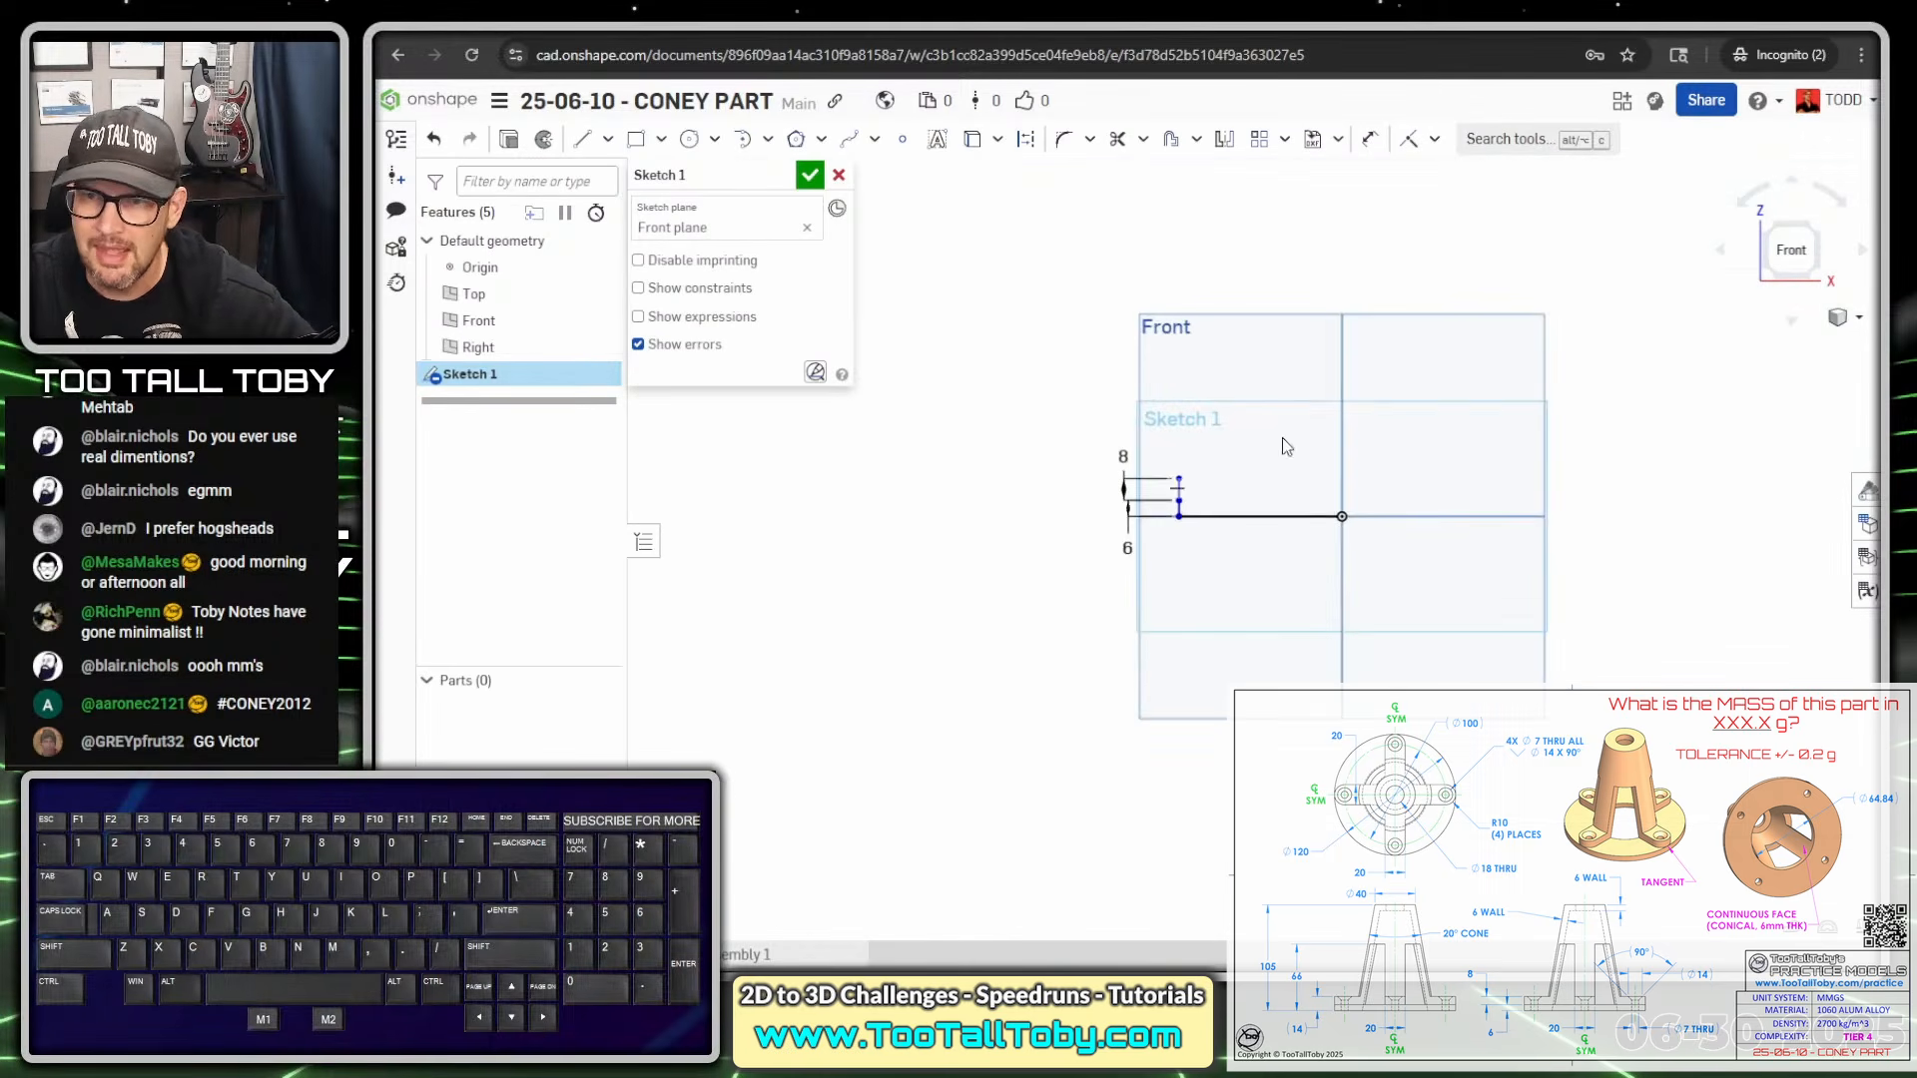
Draw the step ledge, sloped side, flat top and edge back to origin, plus a construction centre line
key(s)
click(1294, 382)
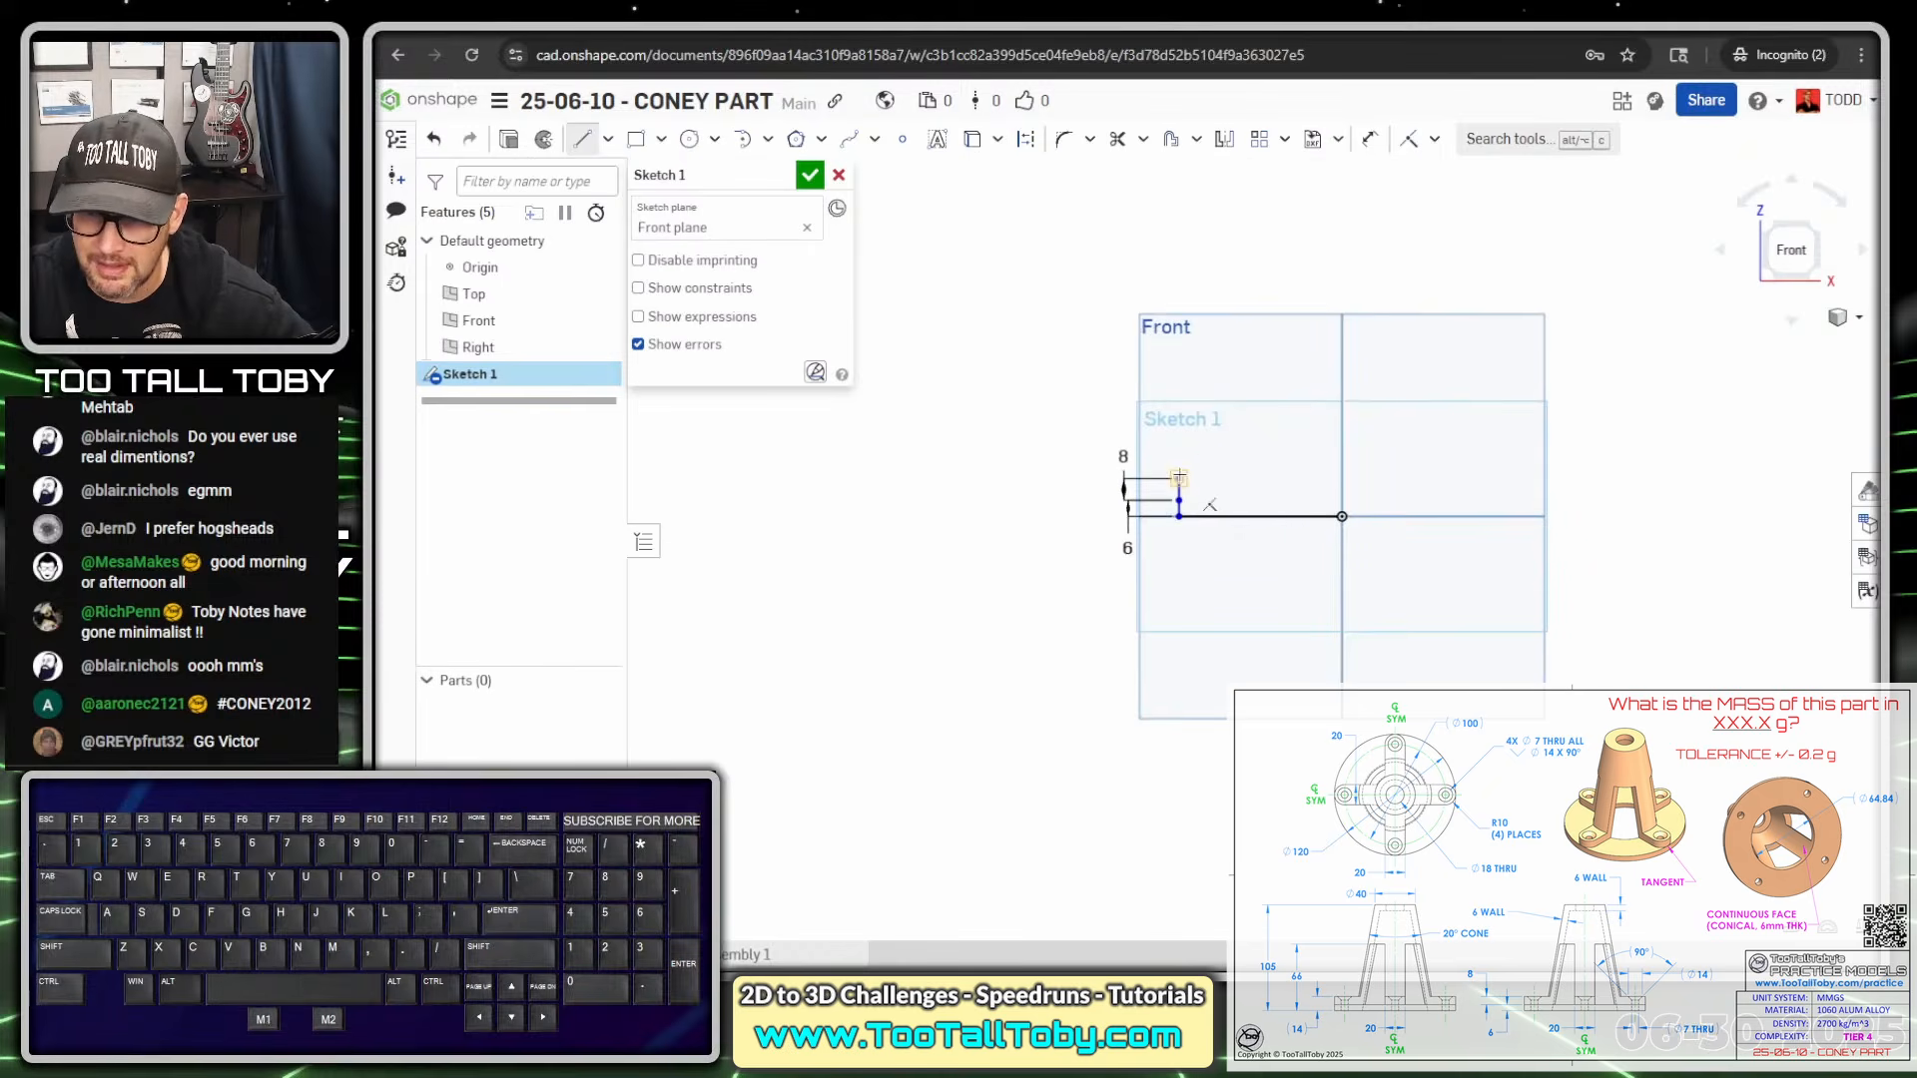
click(1180, 479)
click(1235, 478)
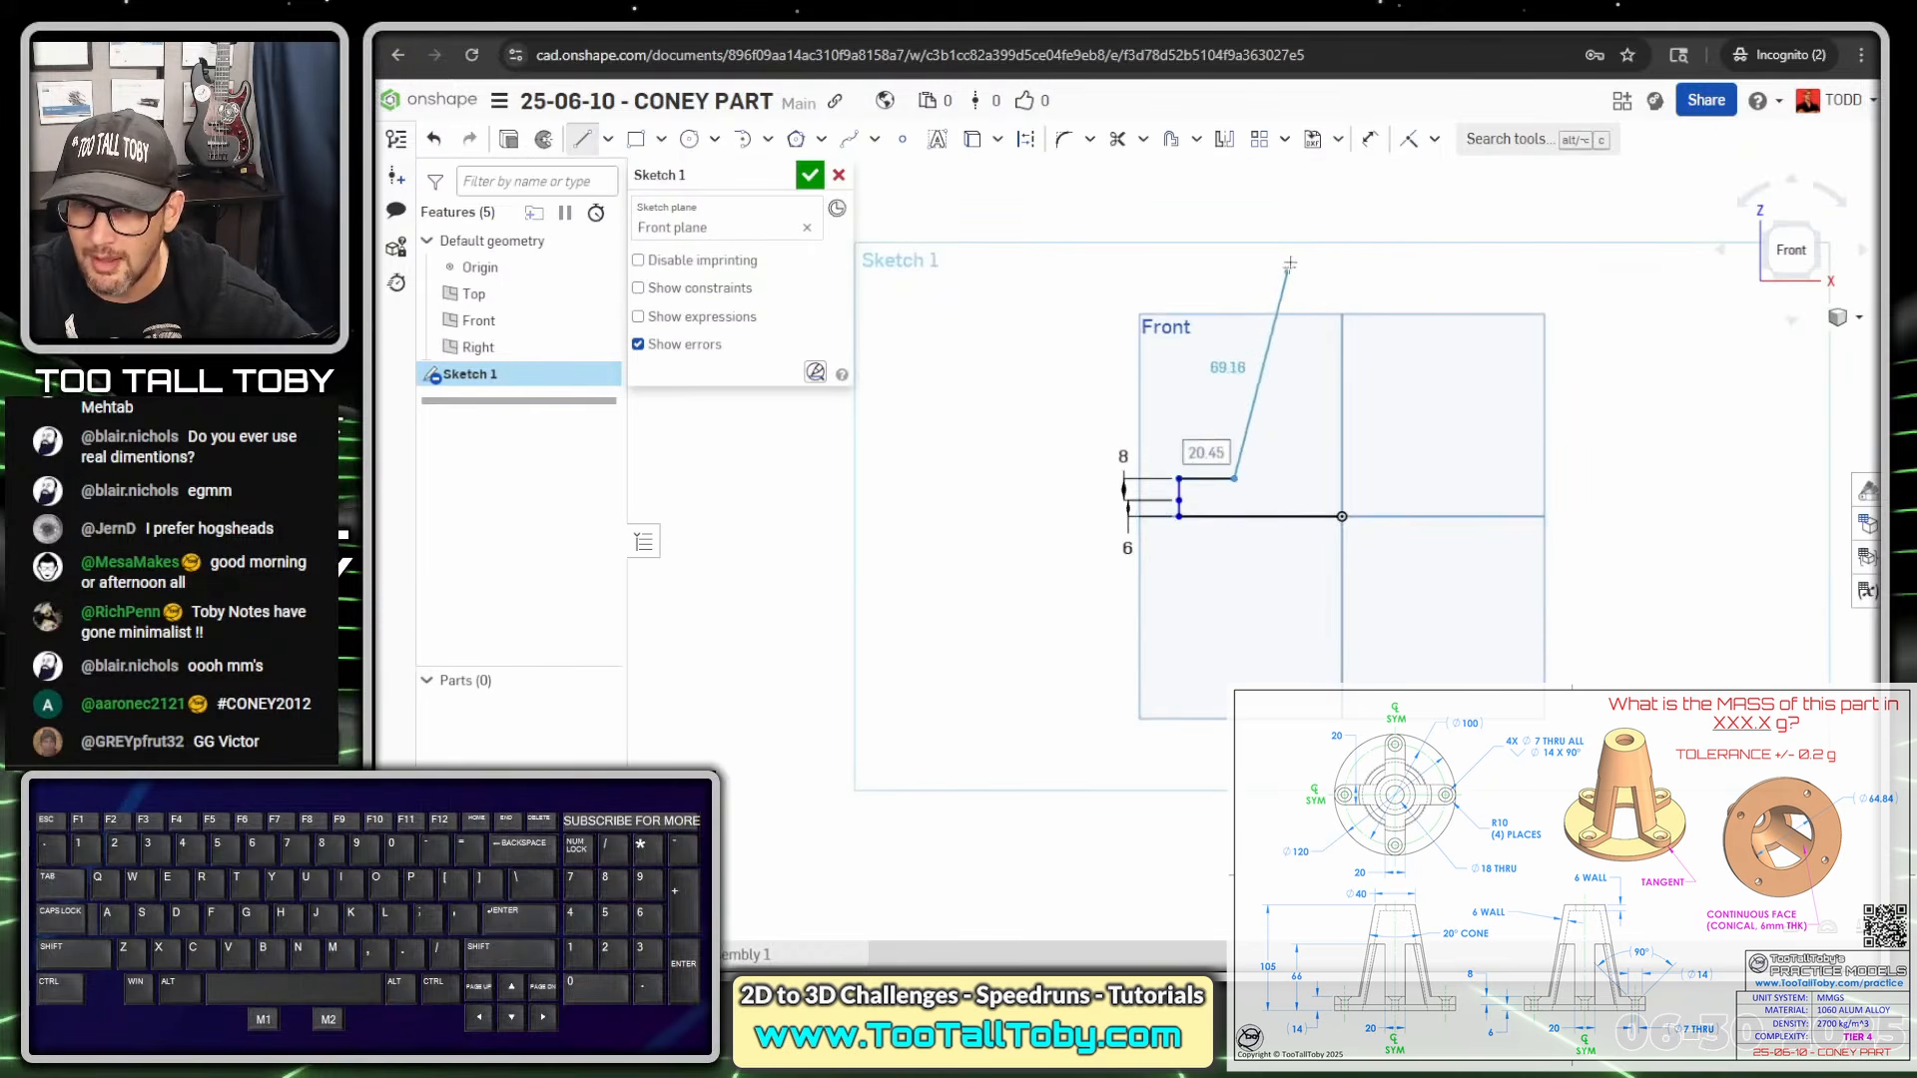
click(1295, 230)
click(1342, 230)
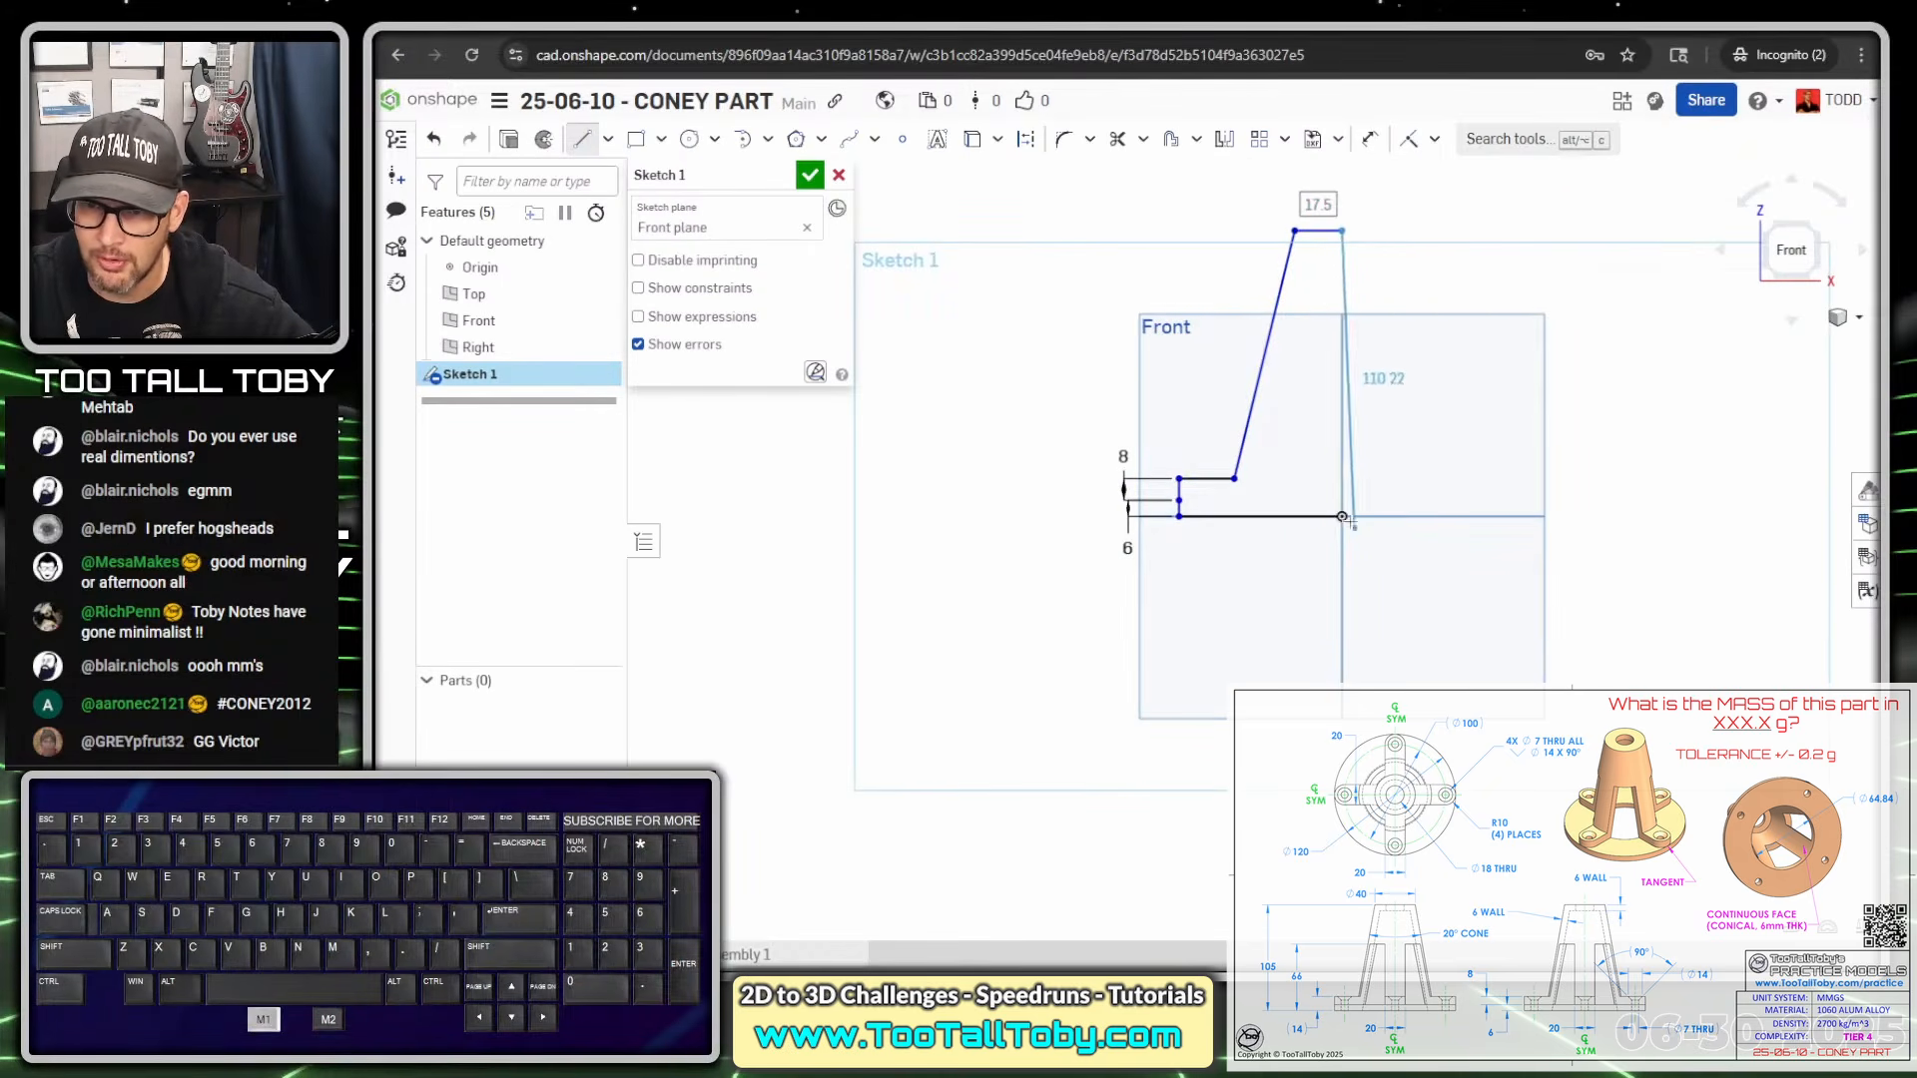
click(1341, 516)
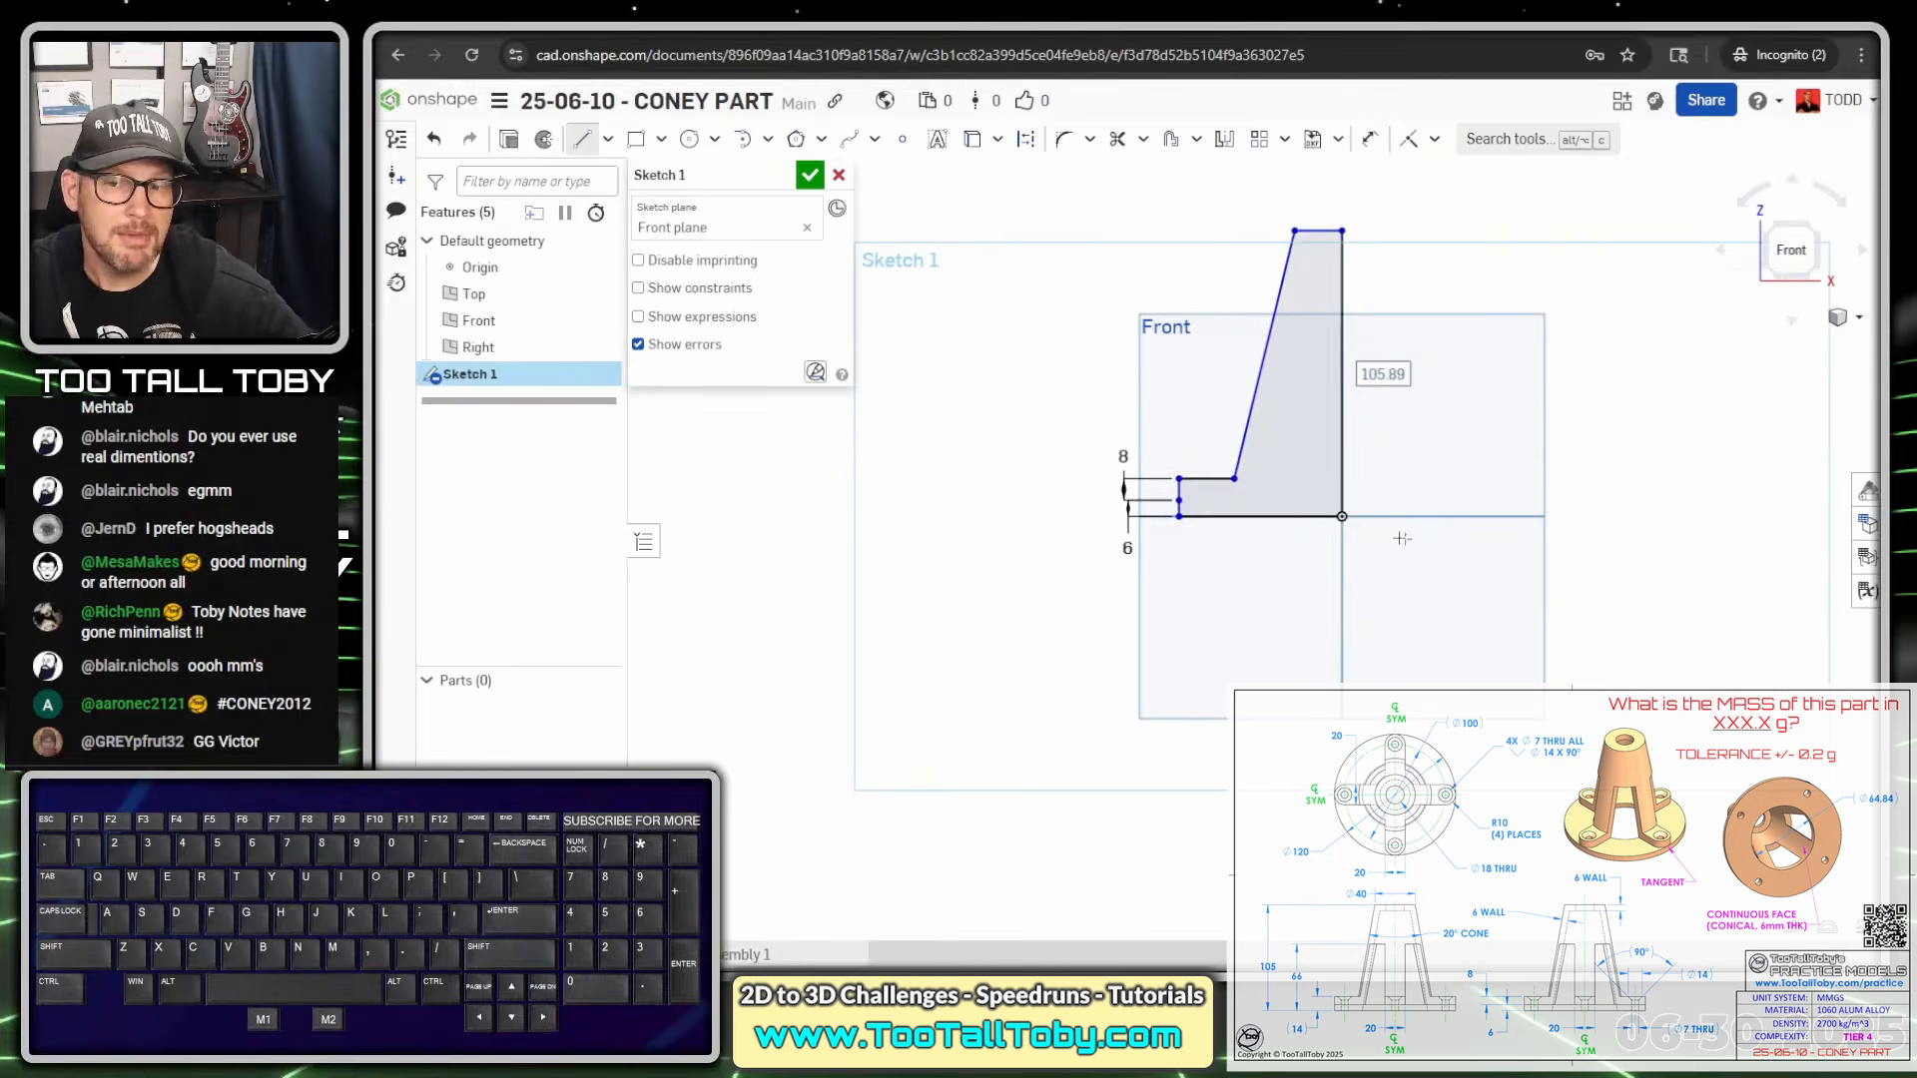
mouse_move(1348, 519)
mouse_down()
mouse_move(1448, 615)
mouse_move(1460, 605)
mouse_move(1388, 631)
mouse_move(1421, 636)
mouse_move(1334, 649)
mouse_up()
key(q)
Finish the dashed construction centre line below the origin
click(1340, 630)
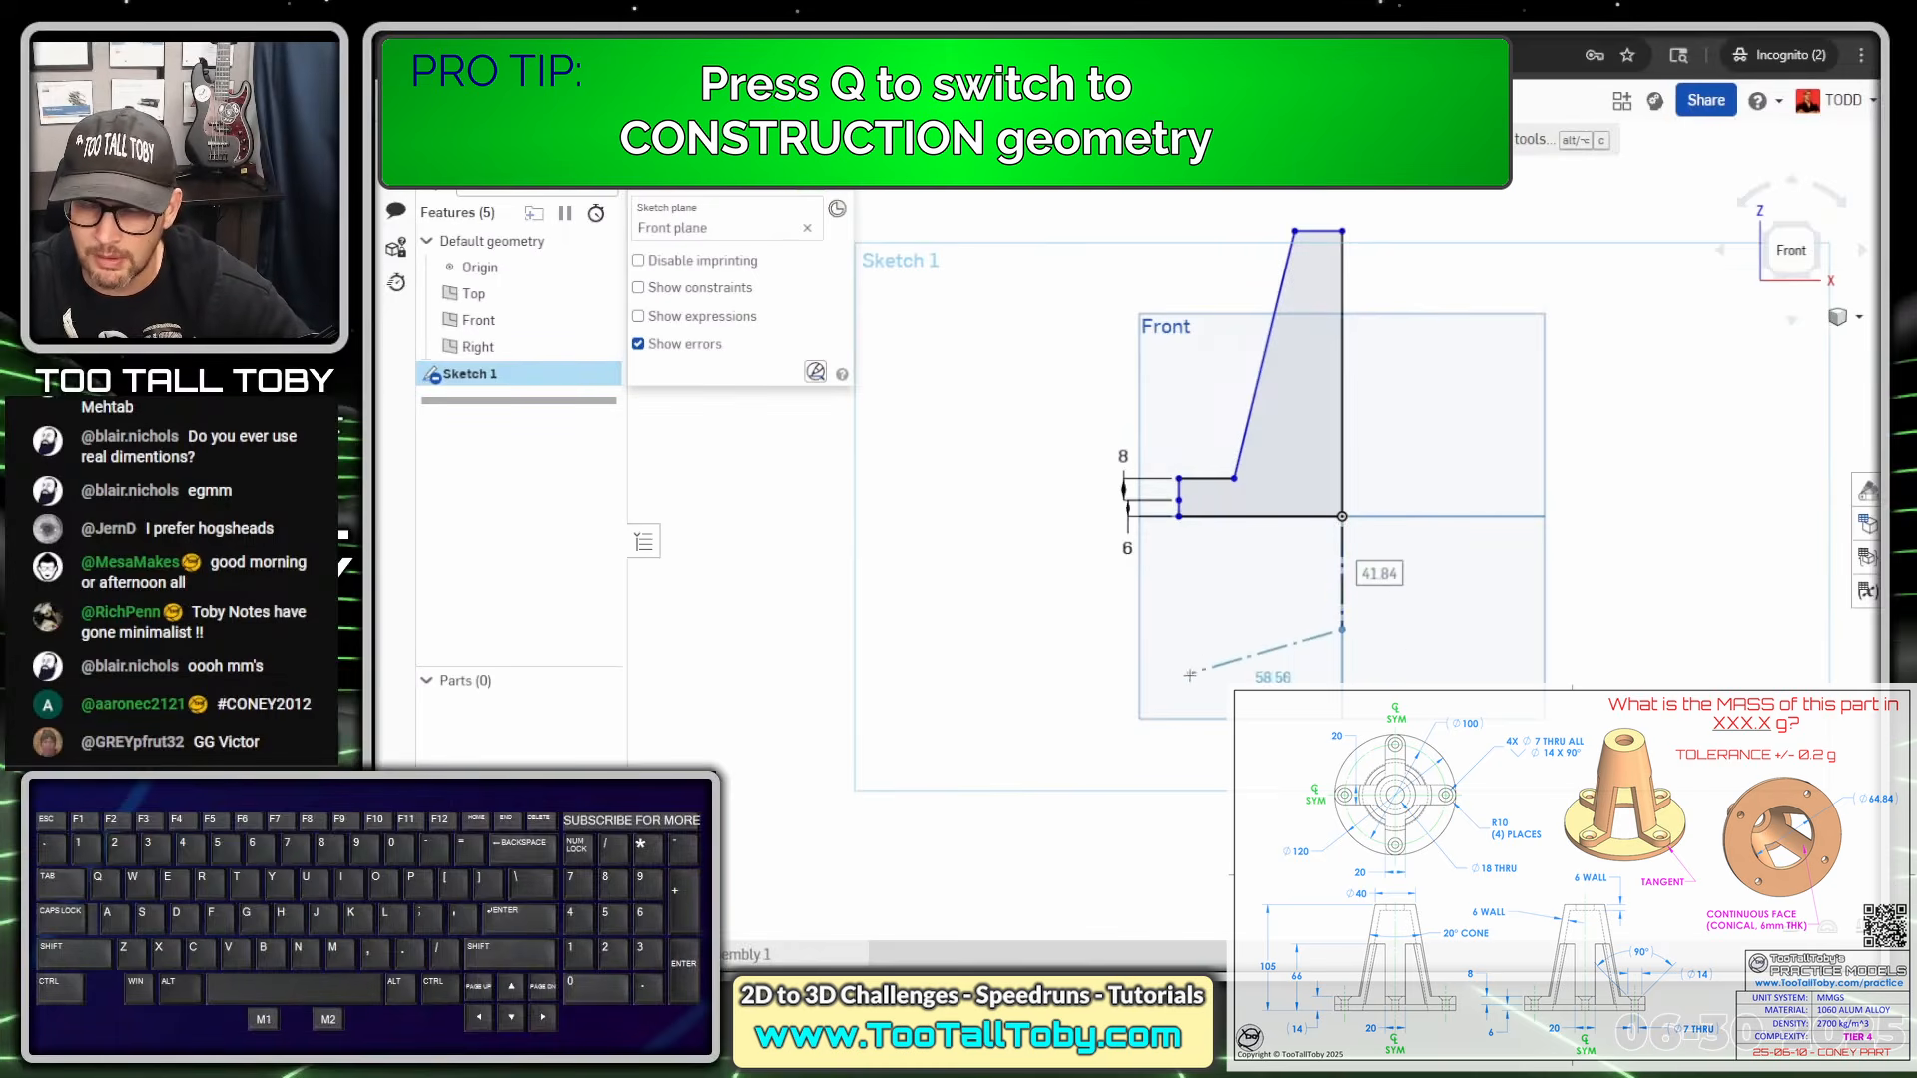
key(Escape)
key(s)
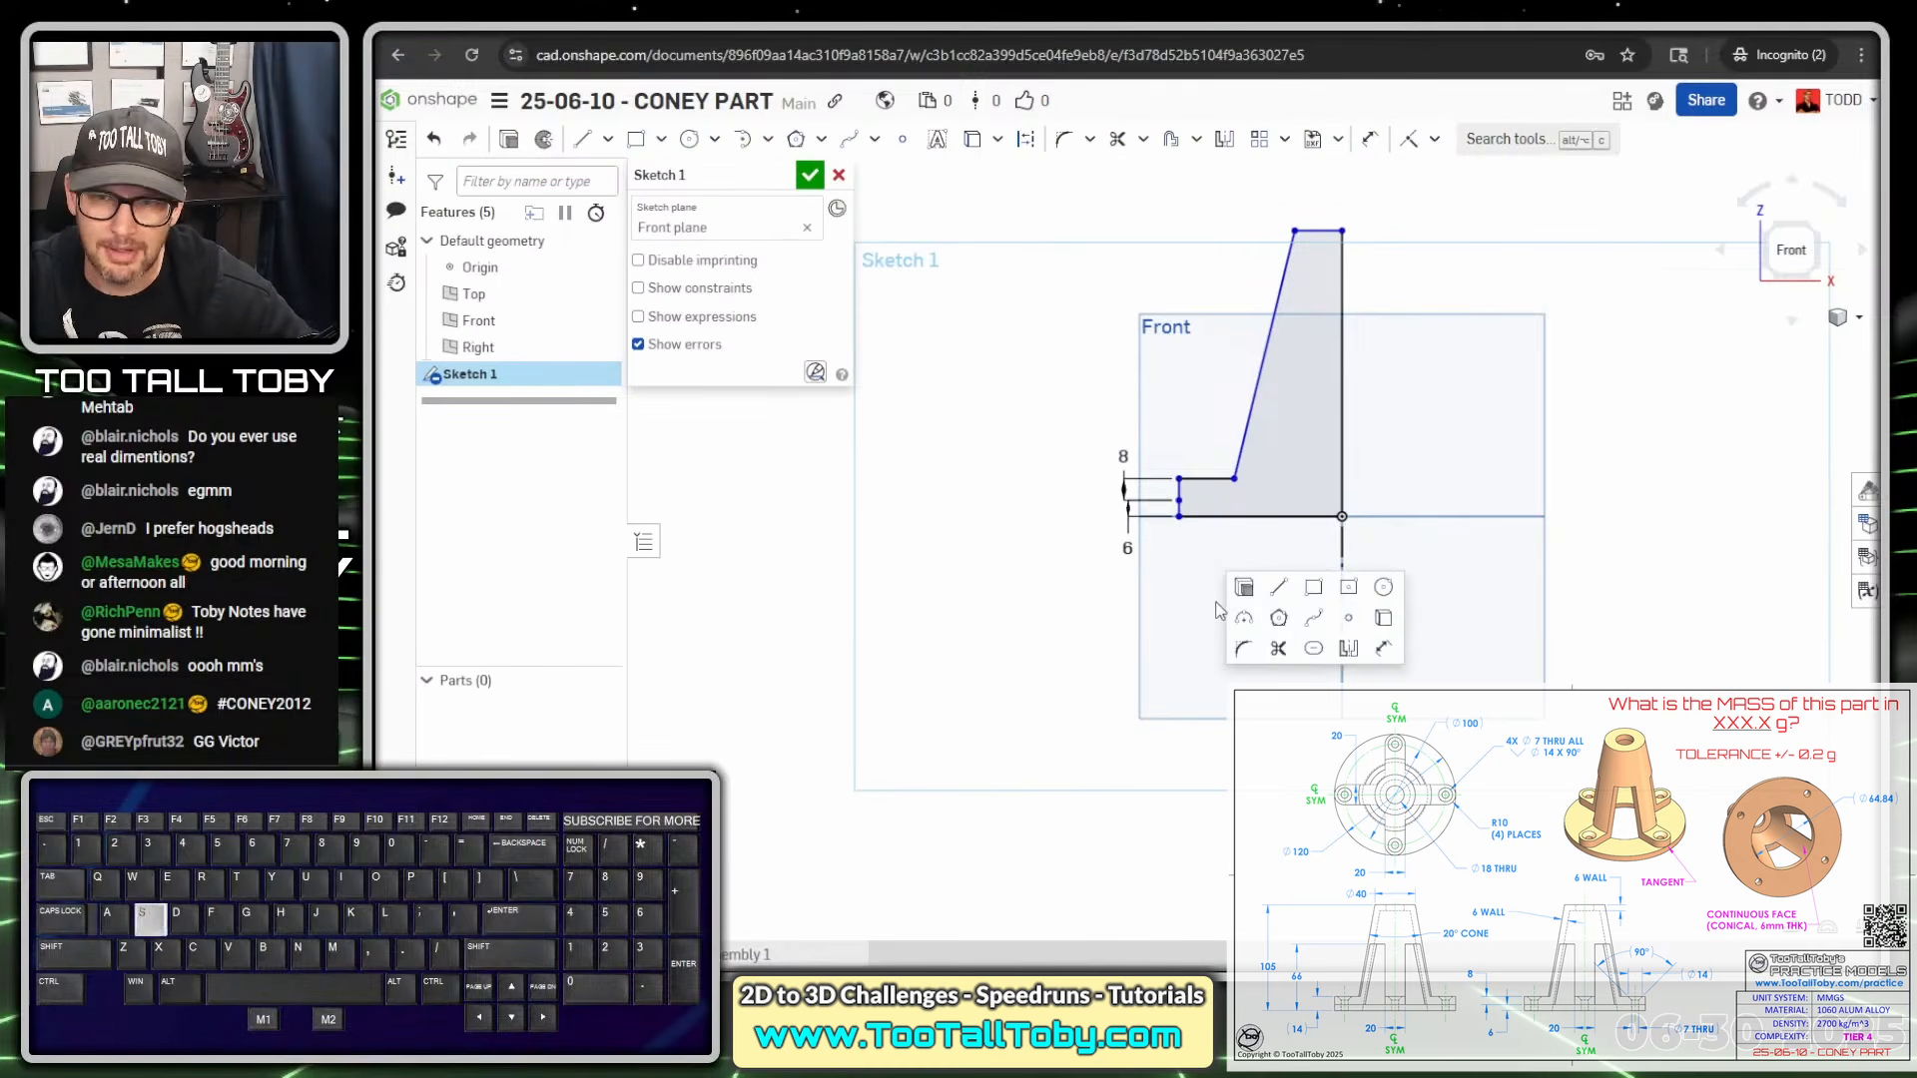
click(1384, 650)
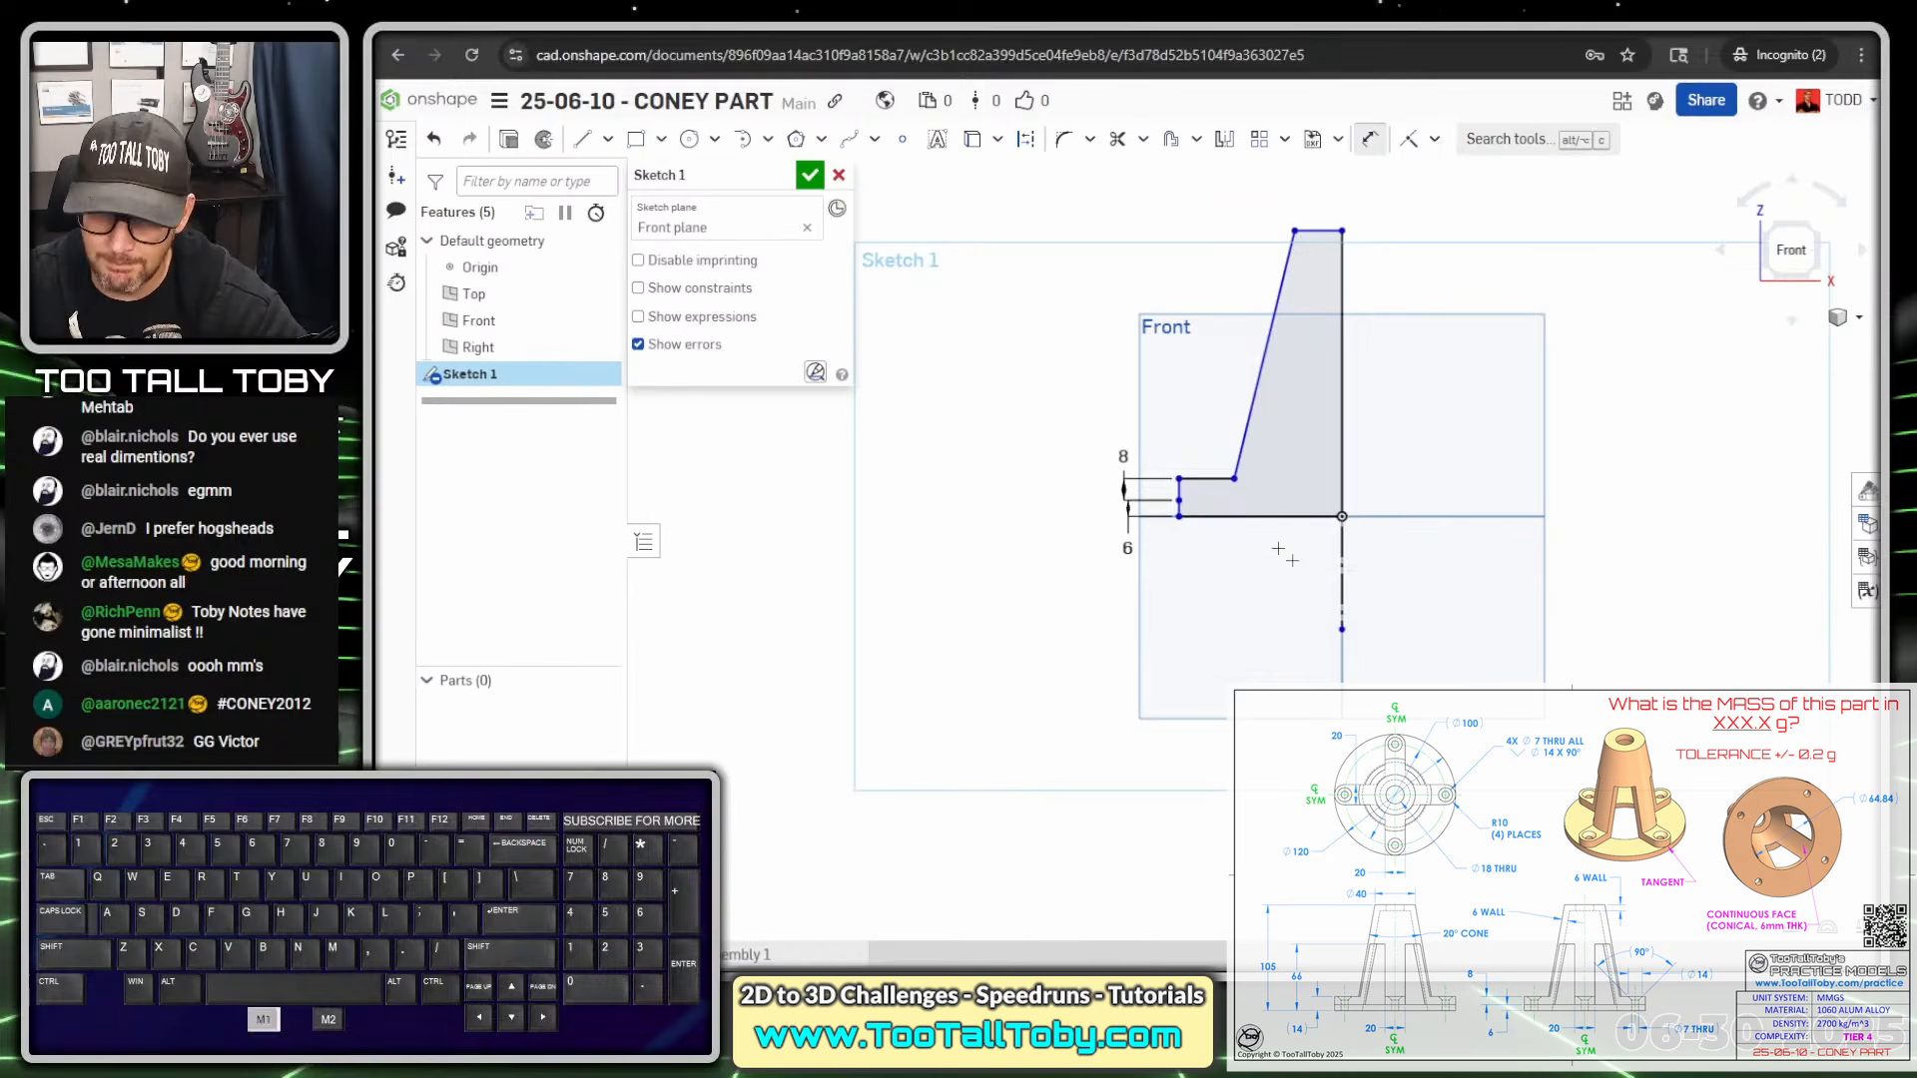
Dimension the base as a Ø120 diameter about the centre line
click(1341, 581)
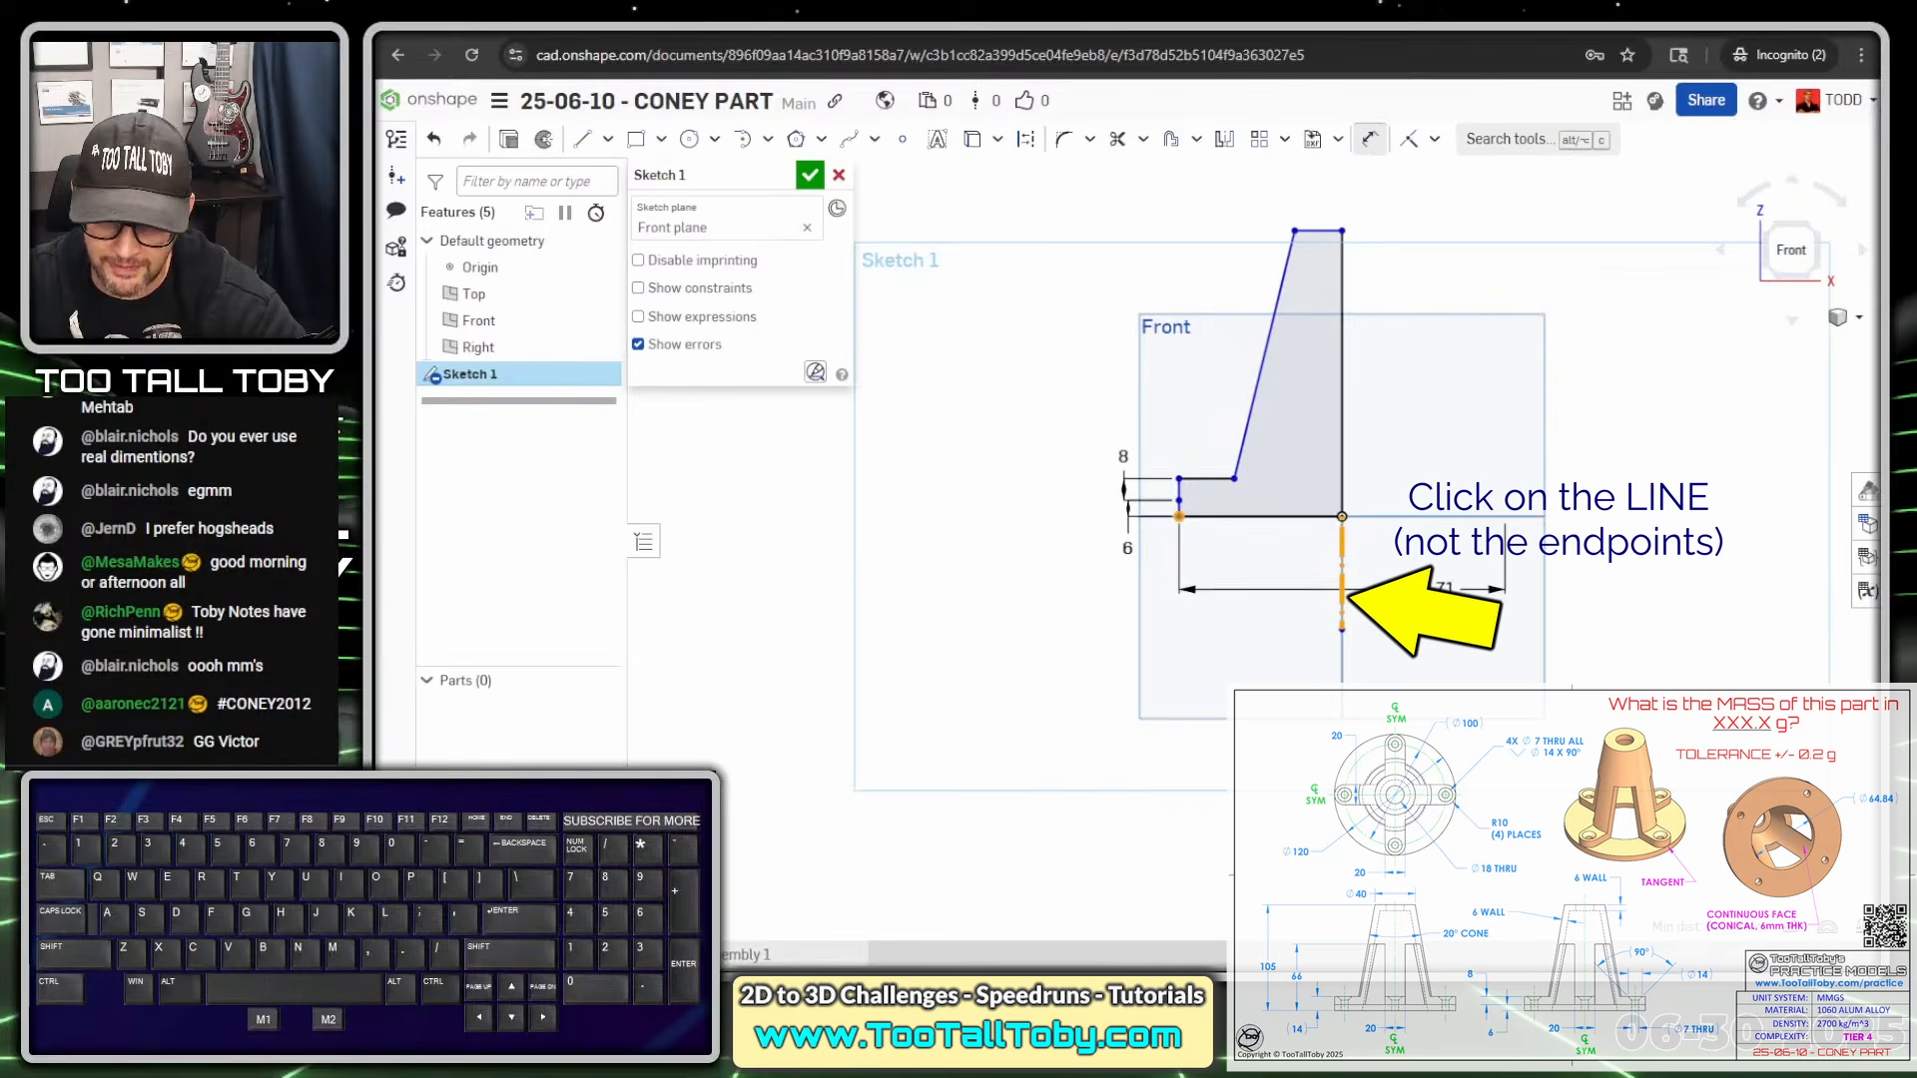
key(alt+1)
click(1256, 585)
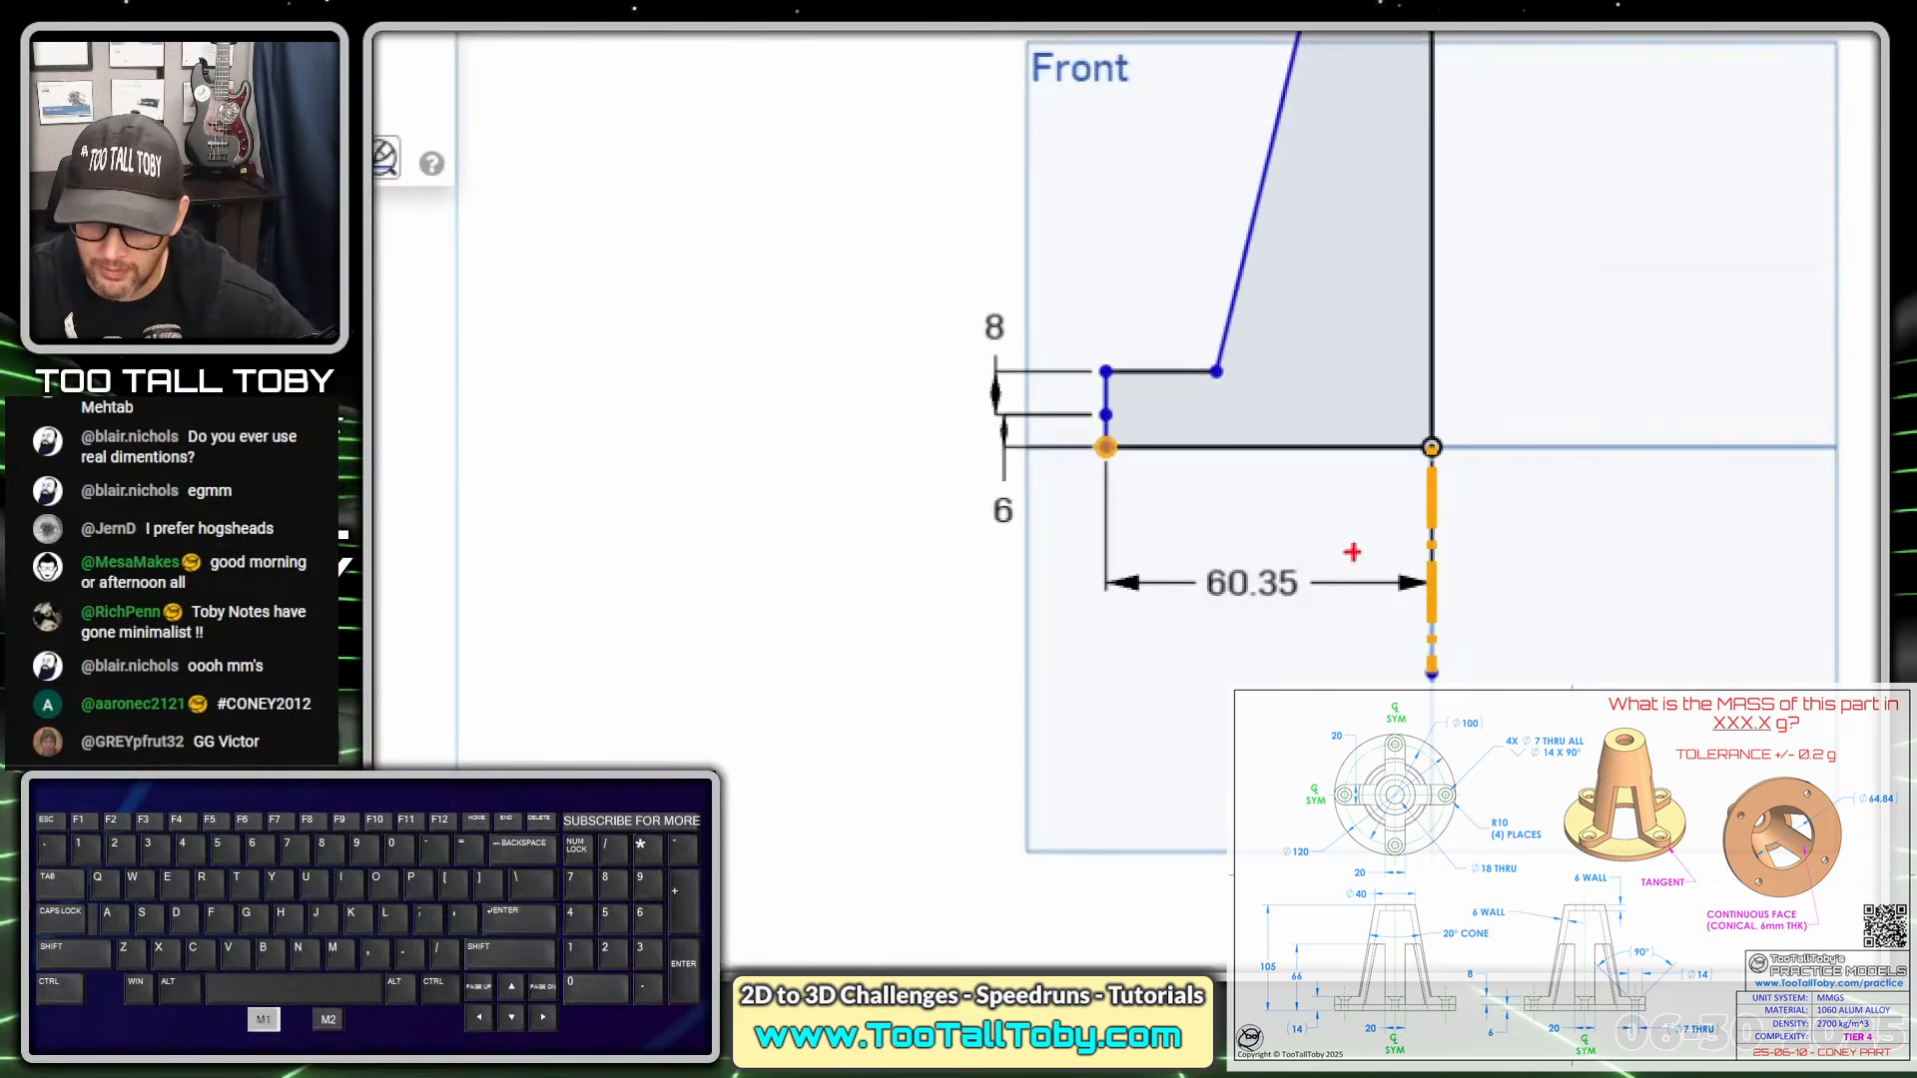
mouse_move(1093, 449)
ctrl+shift+mouse_down()
mouse_move(1011, 518)
mouse_move(1083, 437)
mouse_move(1049, 438)
ctrl+shift+mouse_up()
drag(1391, 429, 1381, 547)
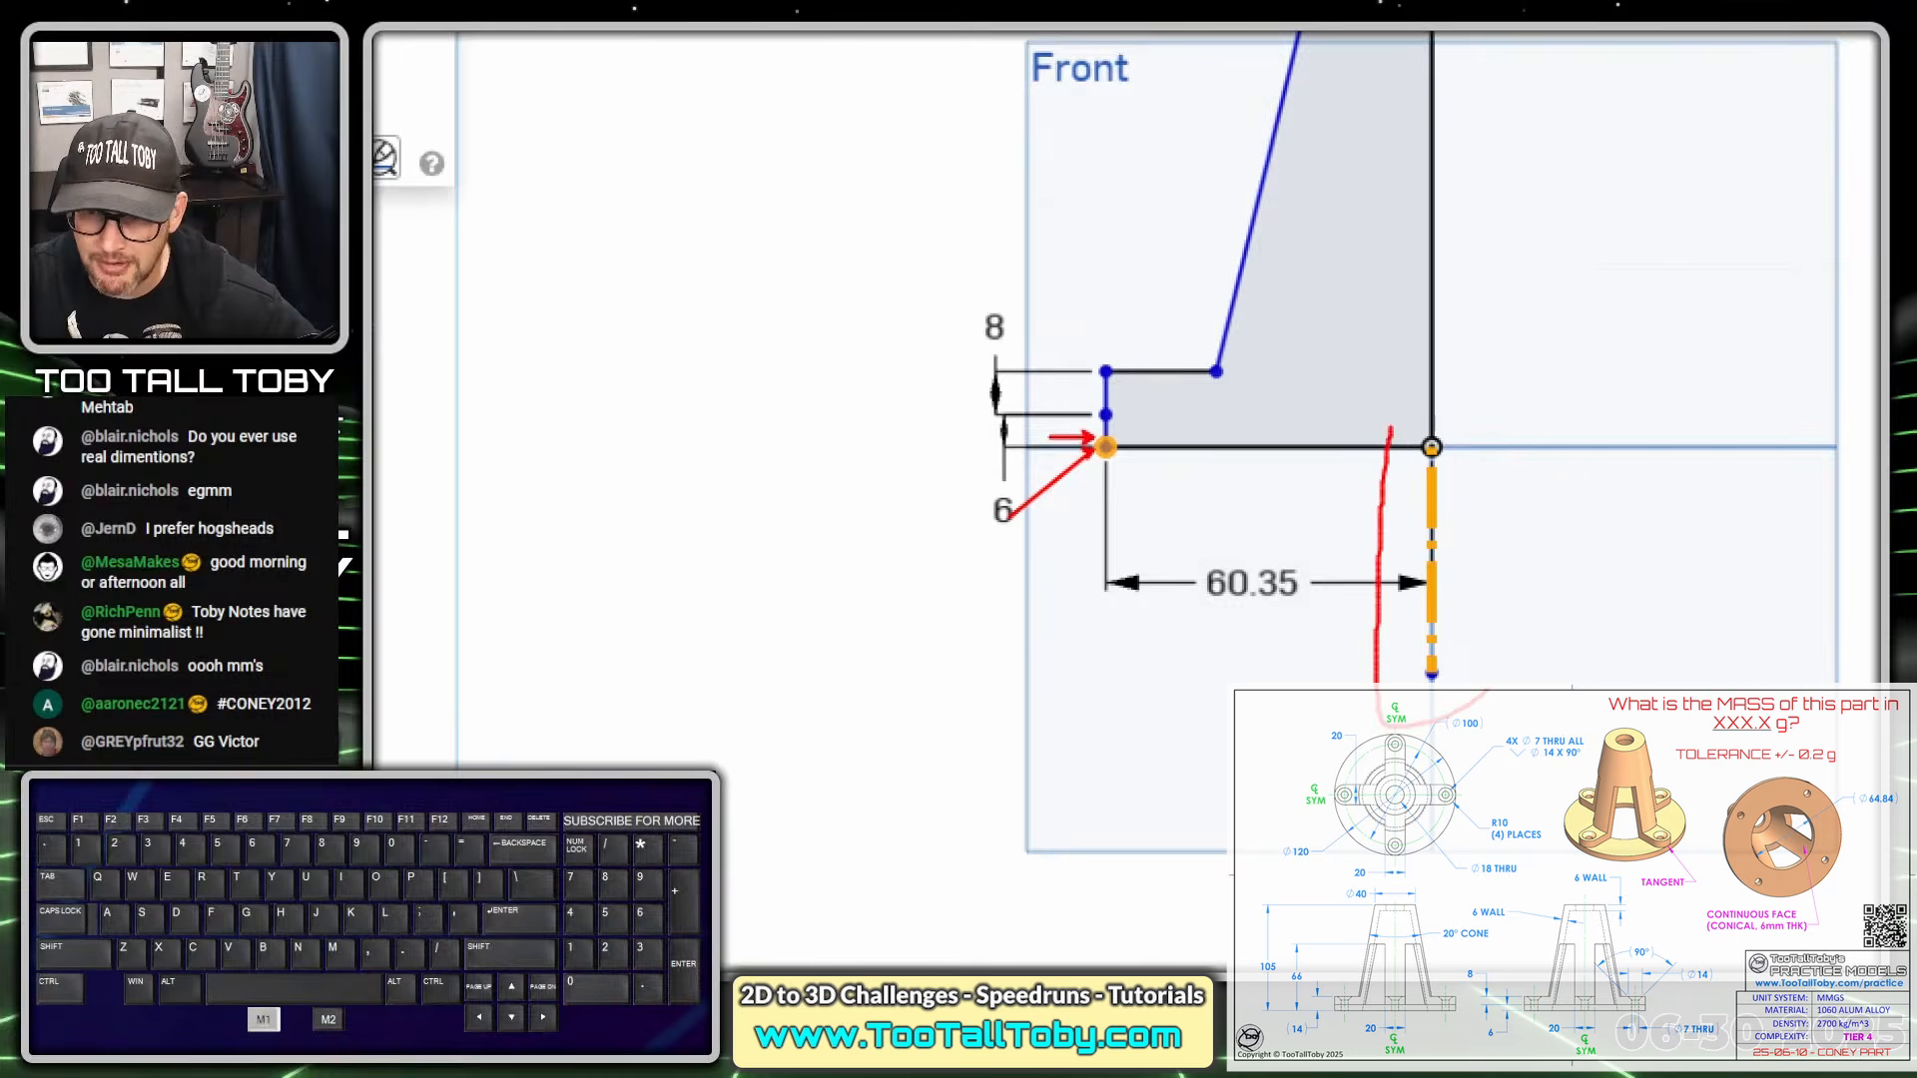
drag(1488, 689, 1308, 411)
ctrl+shift+drag(1430, 440, 1503, 377)
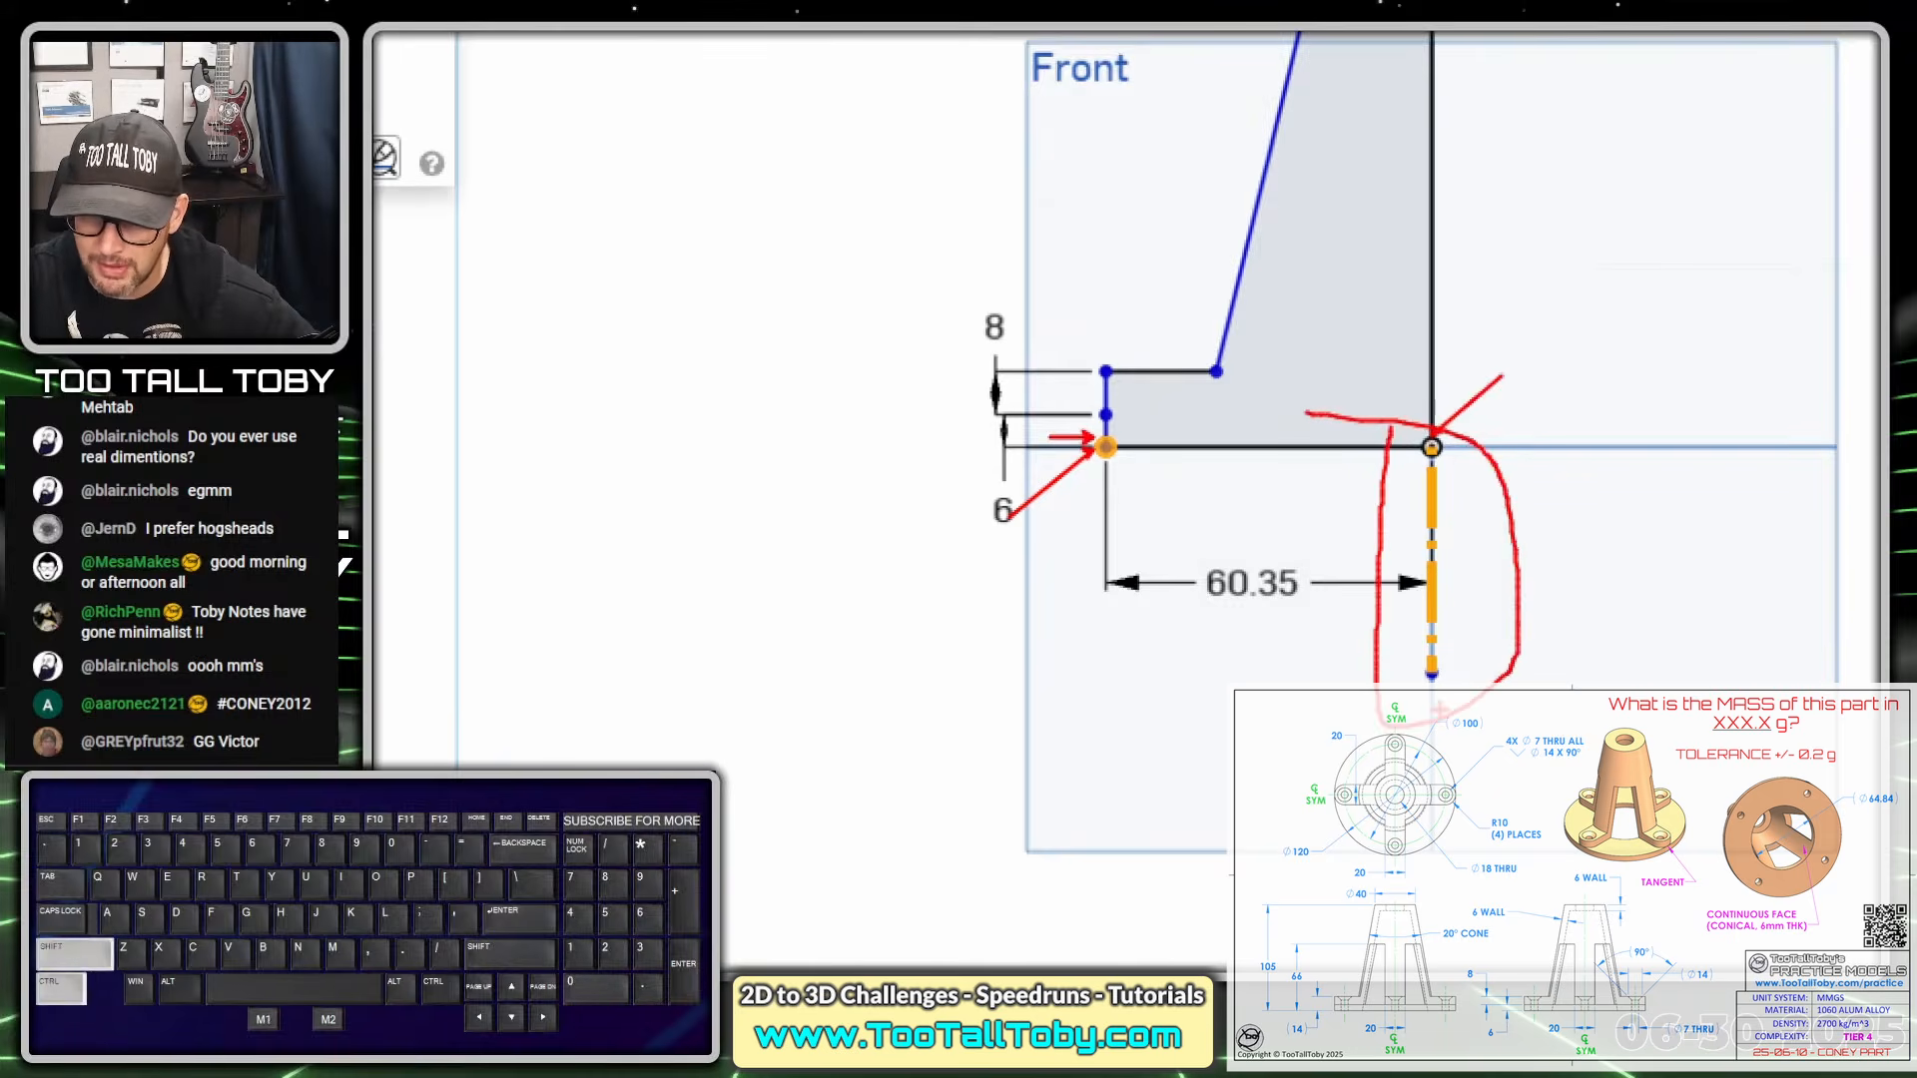
ctrl+shift+drag(1433, 677, 1518, 754)
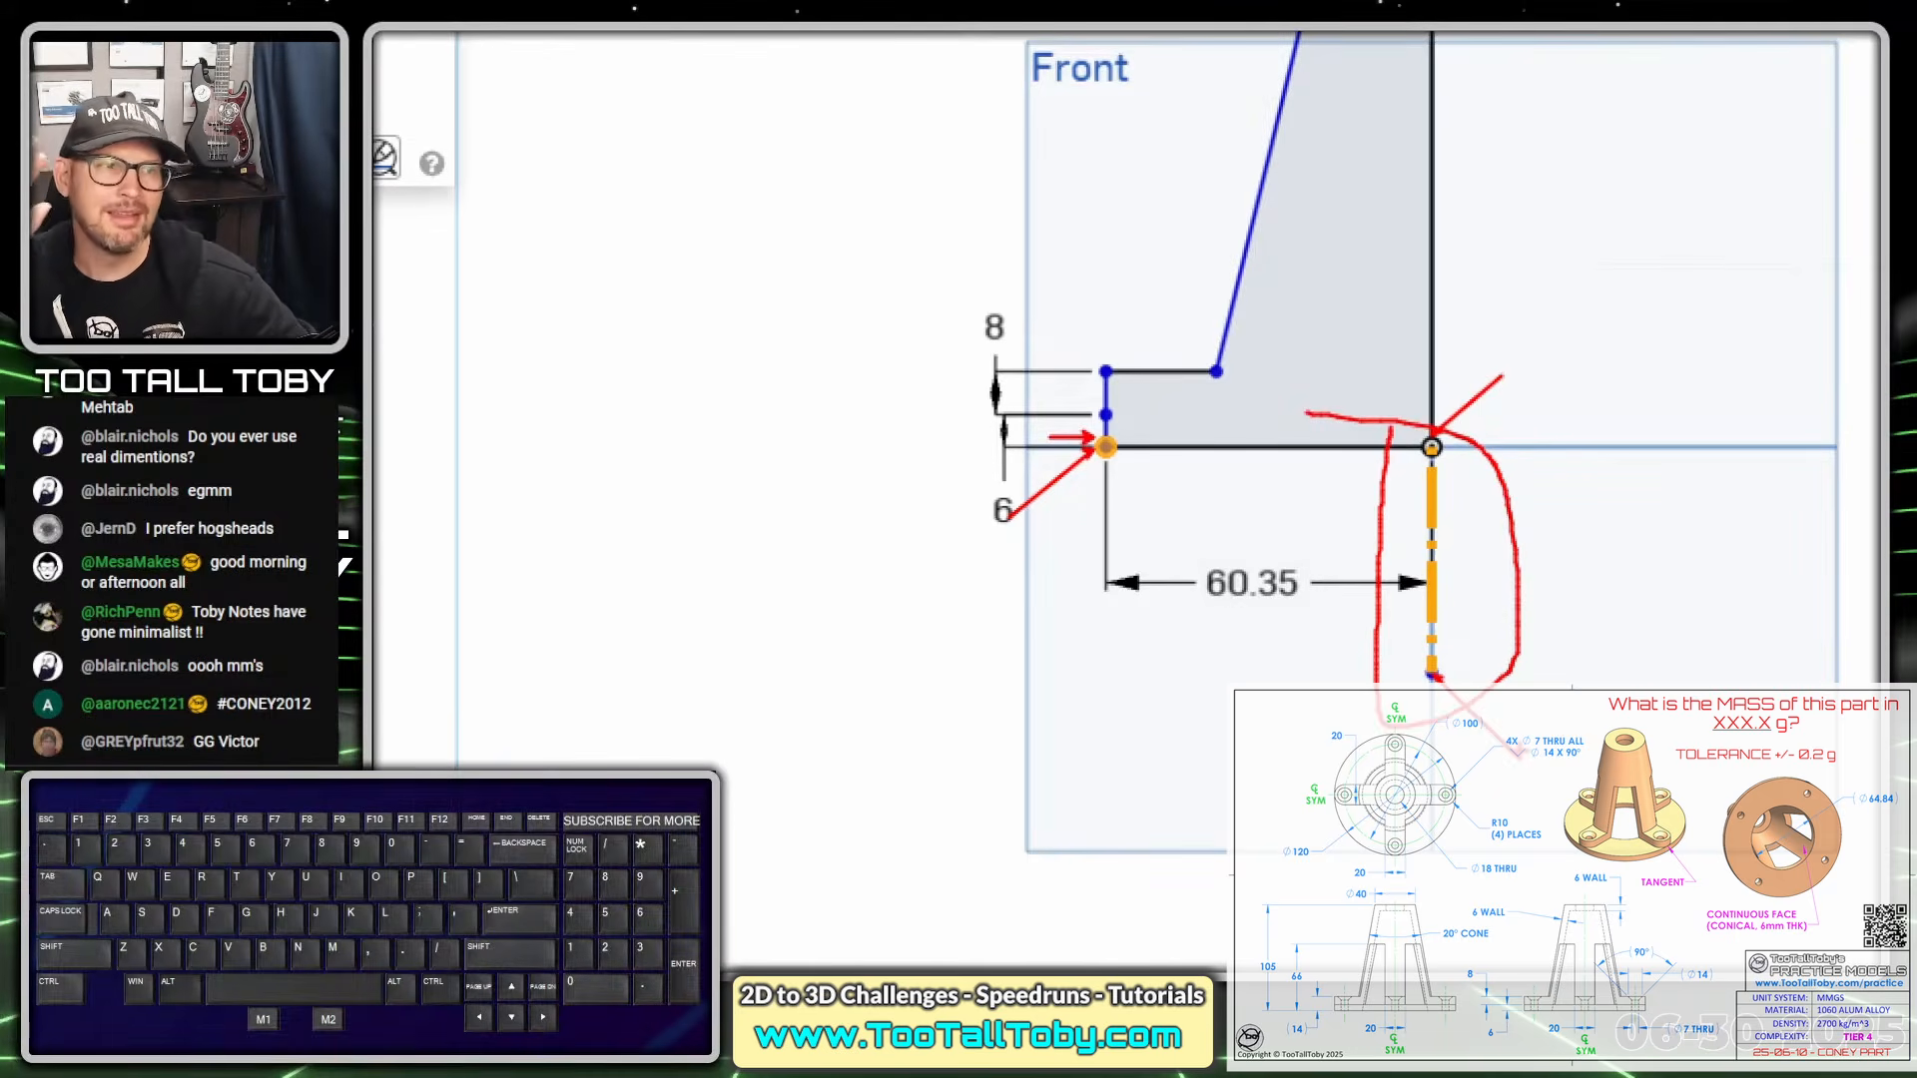
key(alt+1)
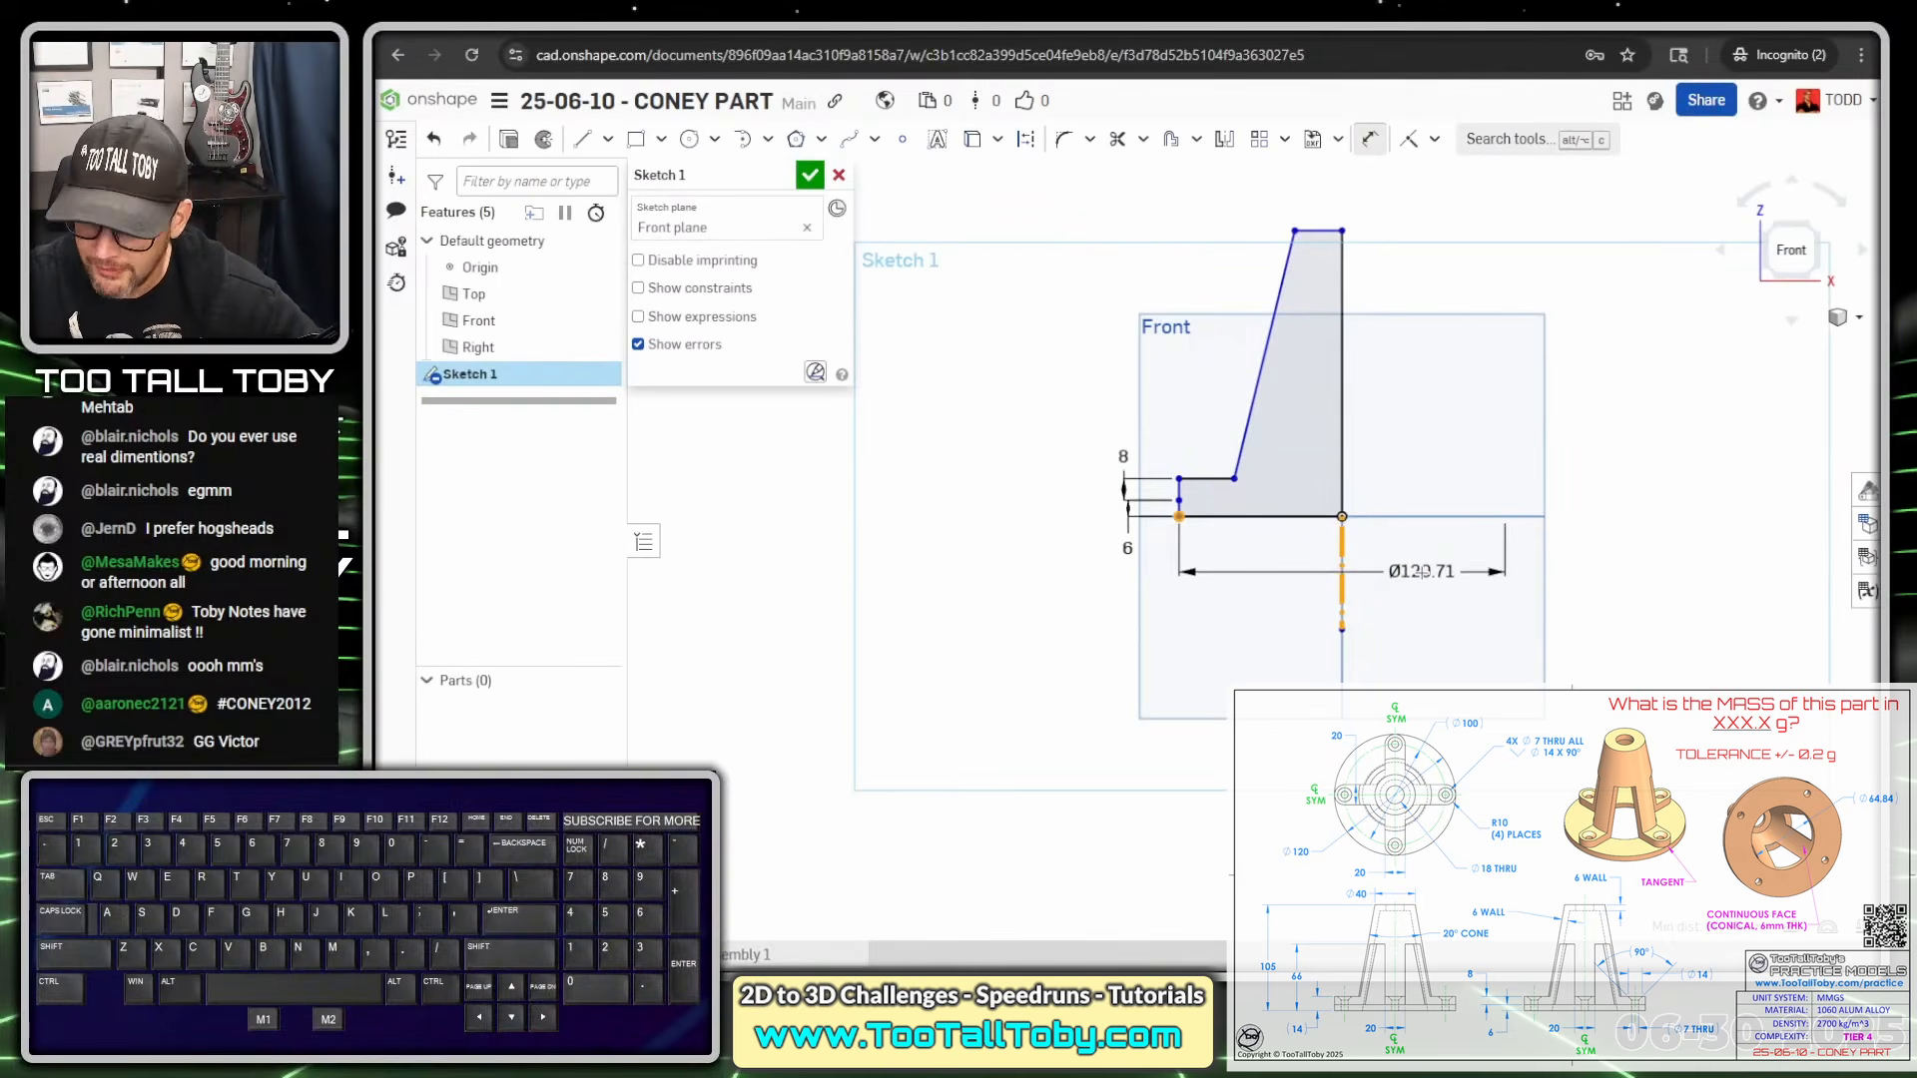
click(1423, 572)
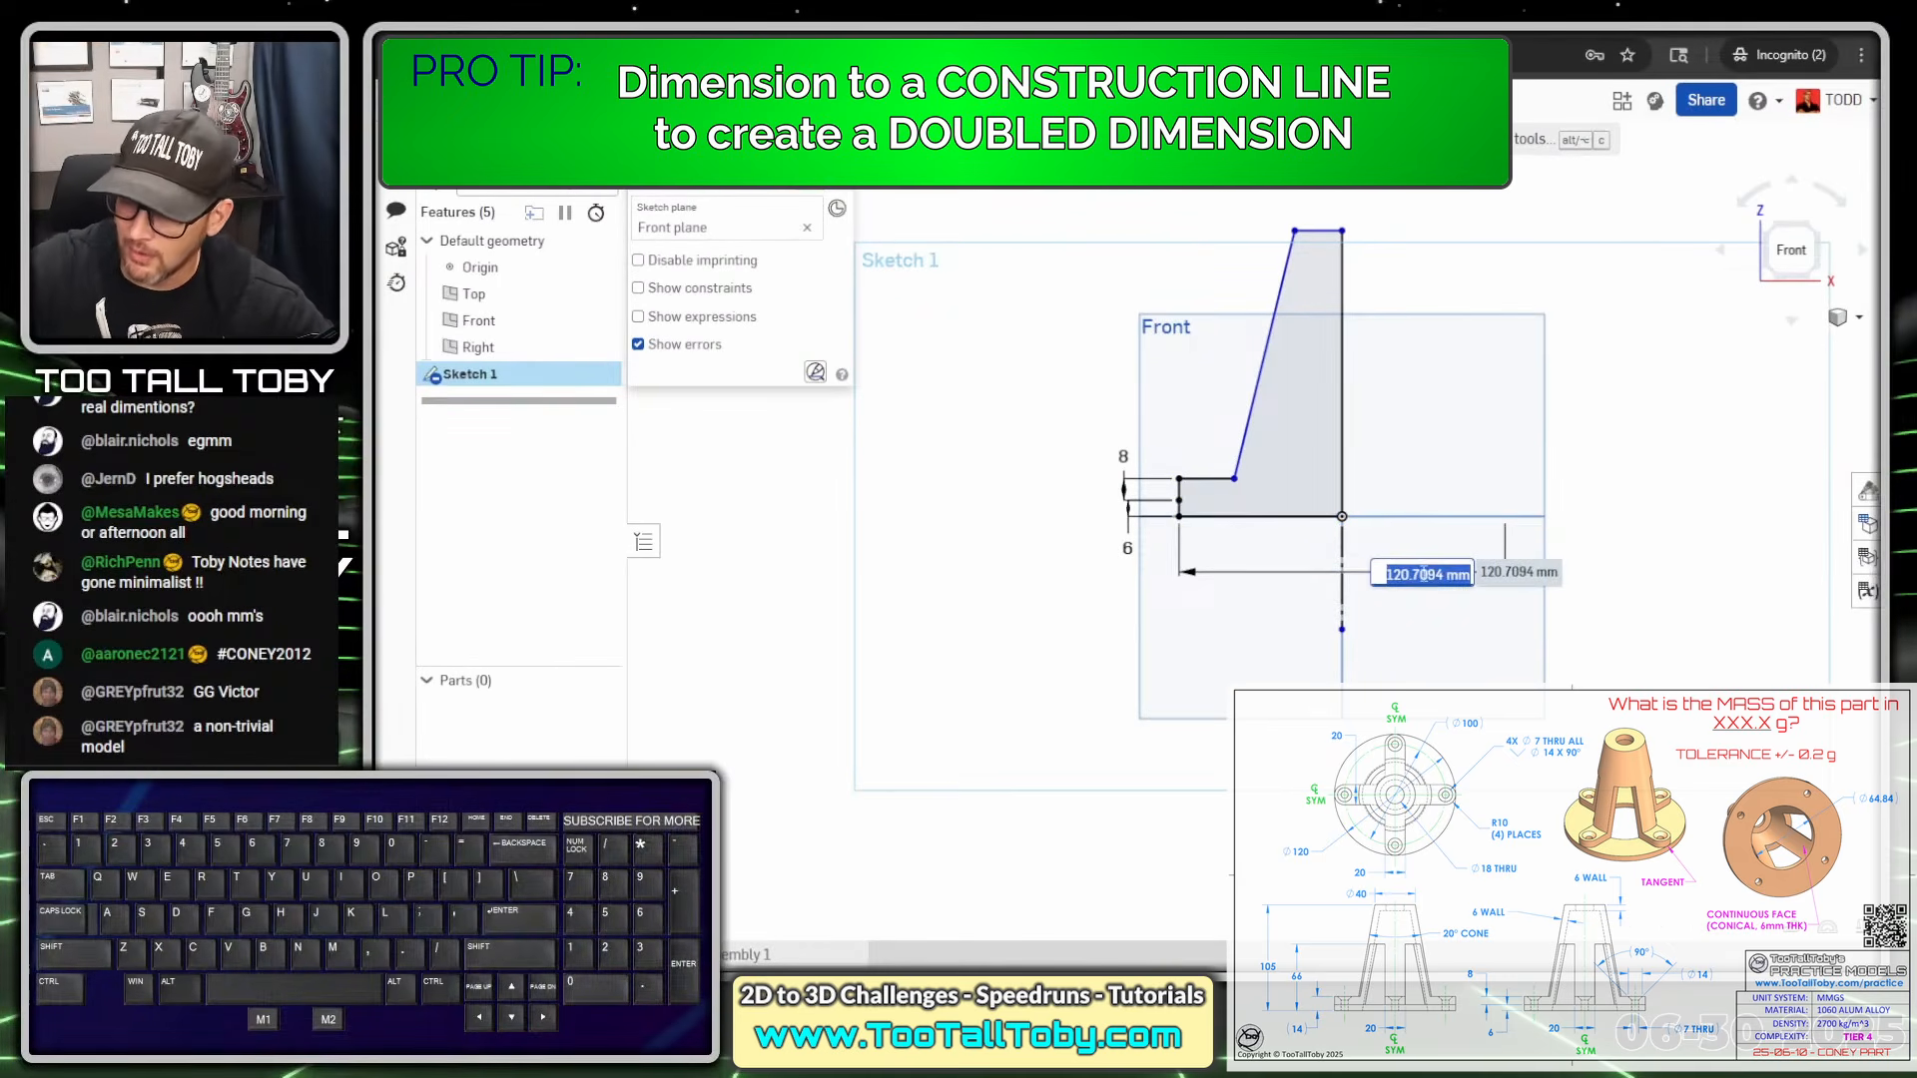
text(120)
key(Return)
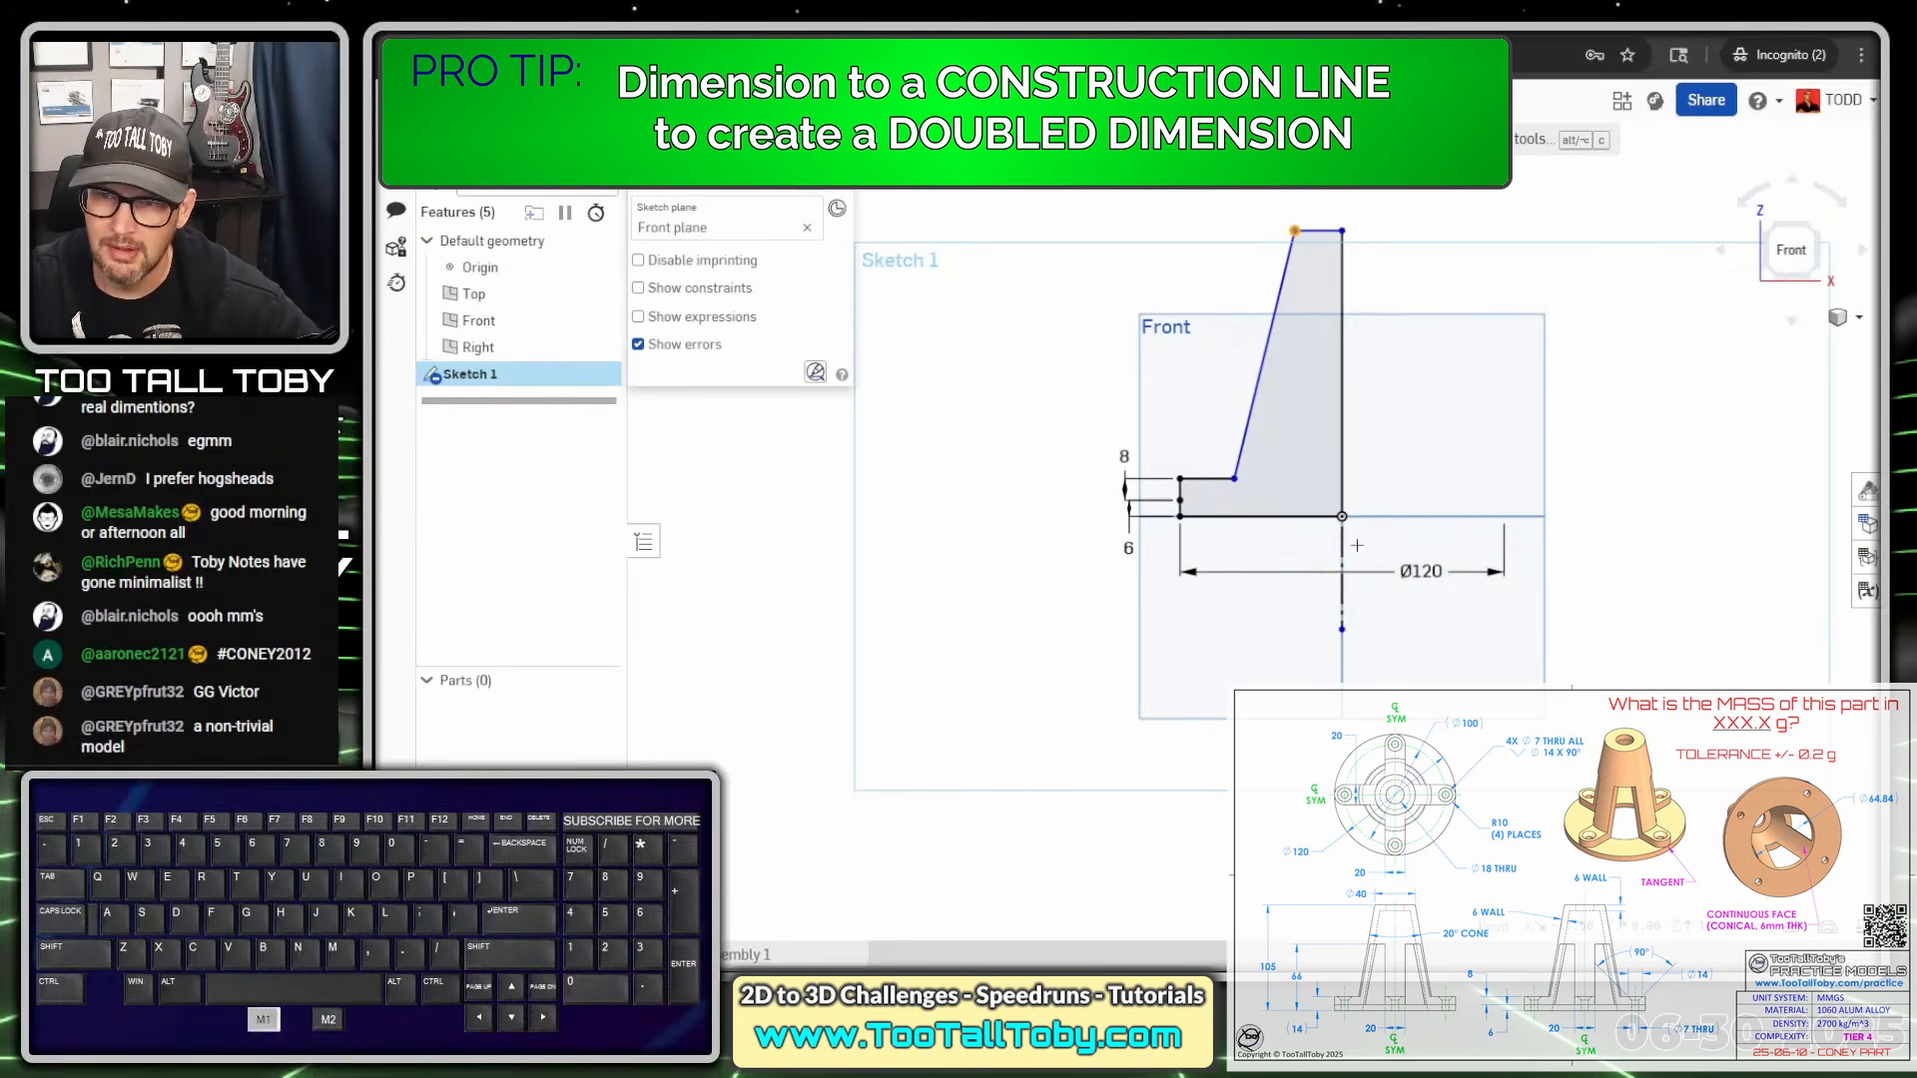
Dimension the top corner as a Ø40 diameter about the centre line
click(1341, 600)
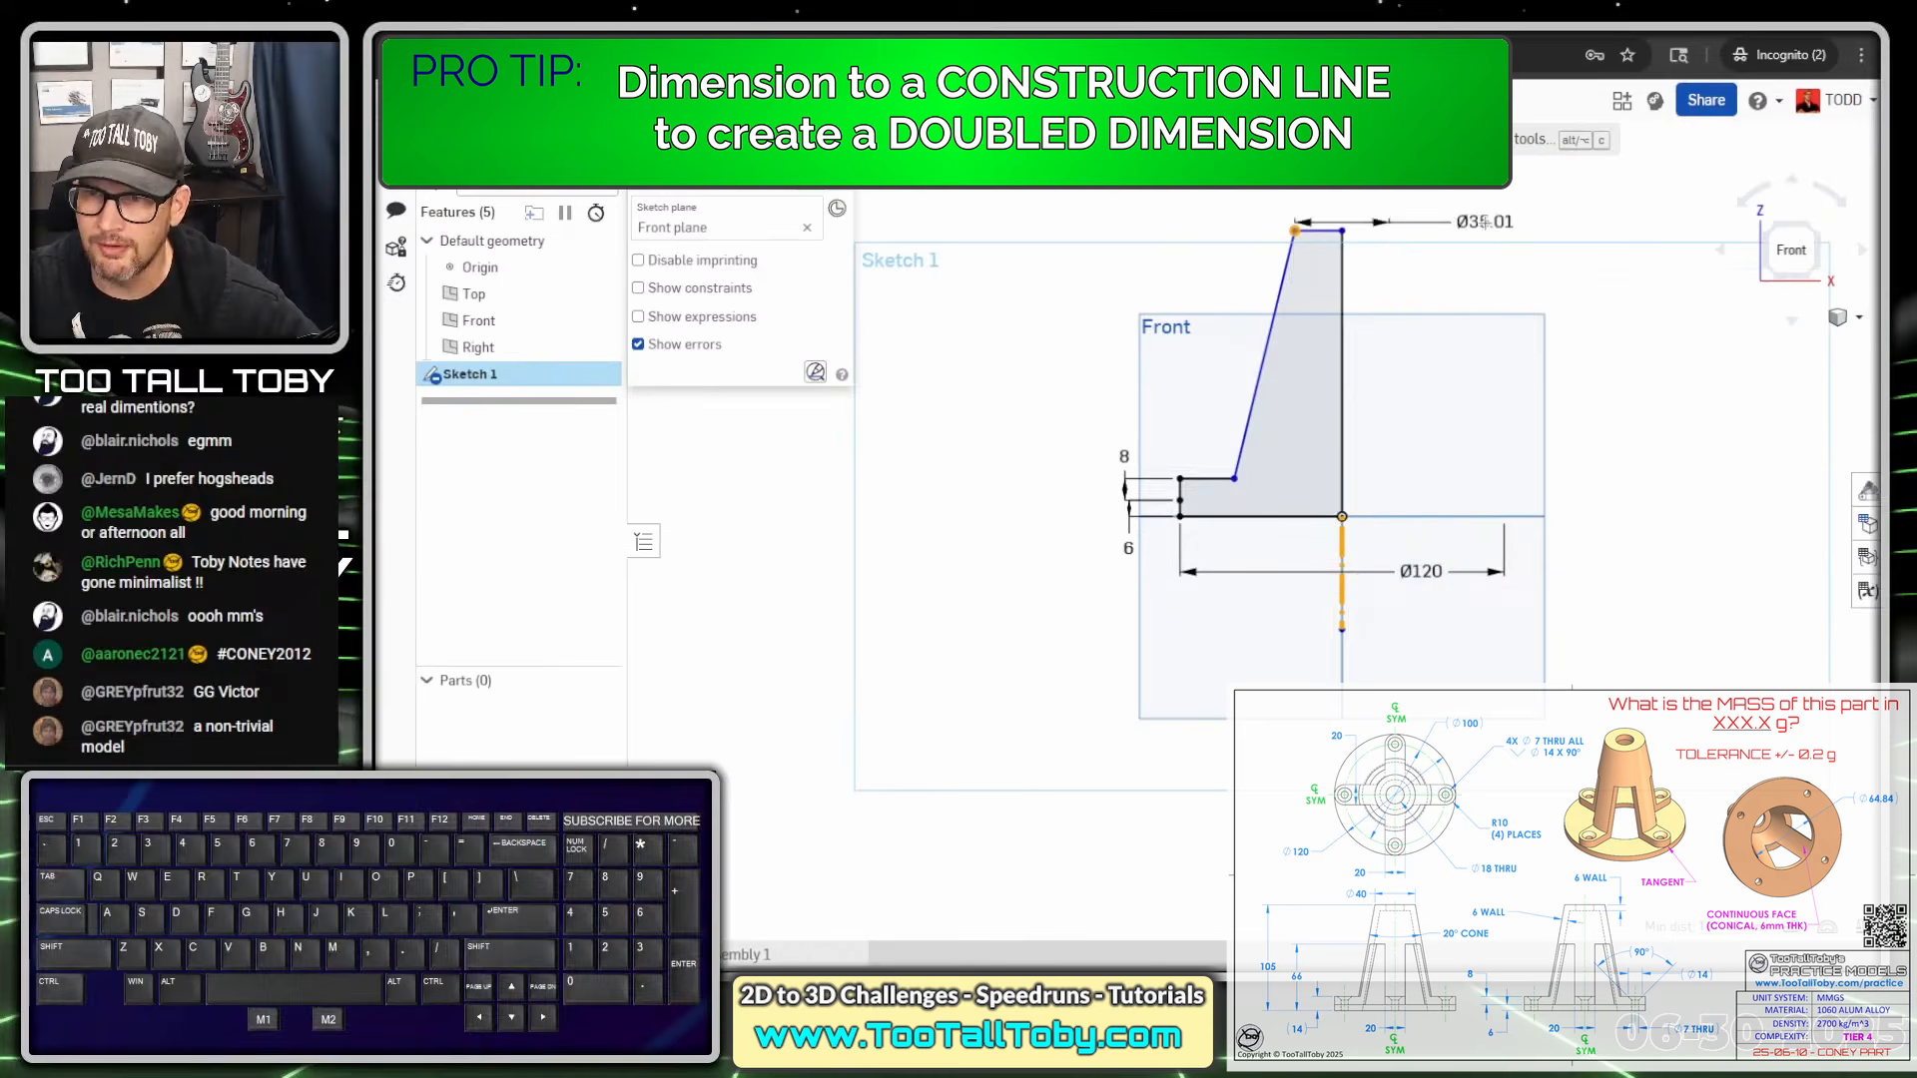
click(1463, 194)
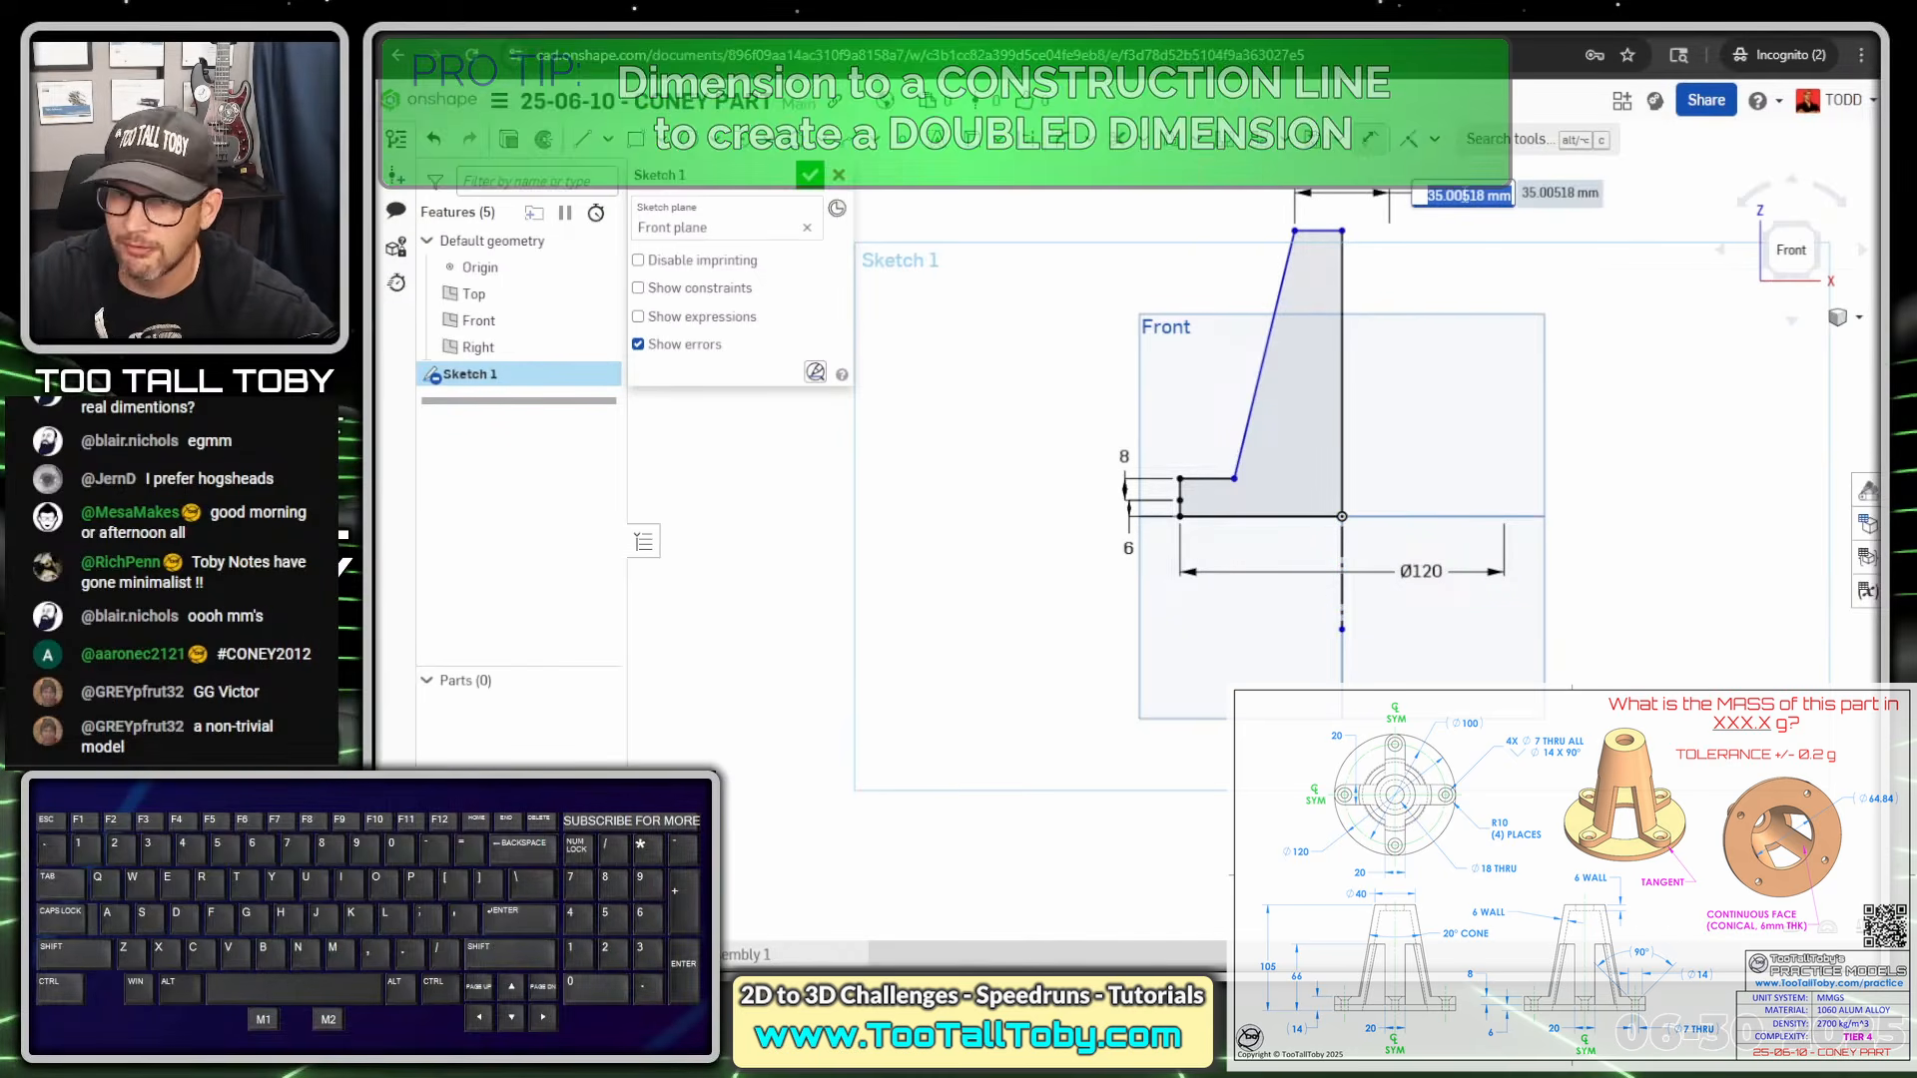
text(40)
key(Return)
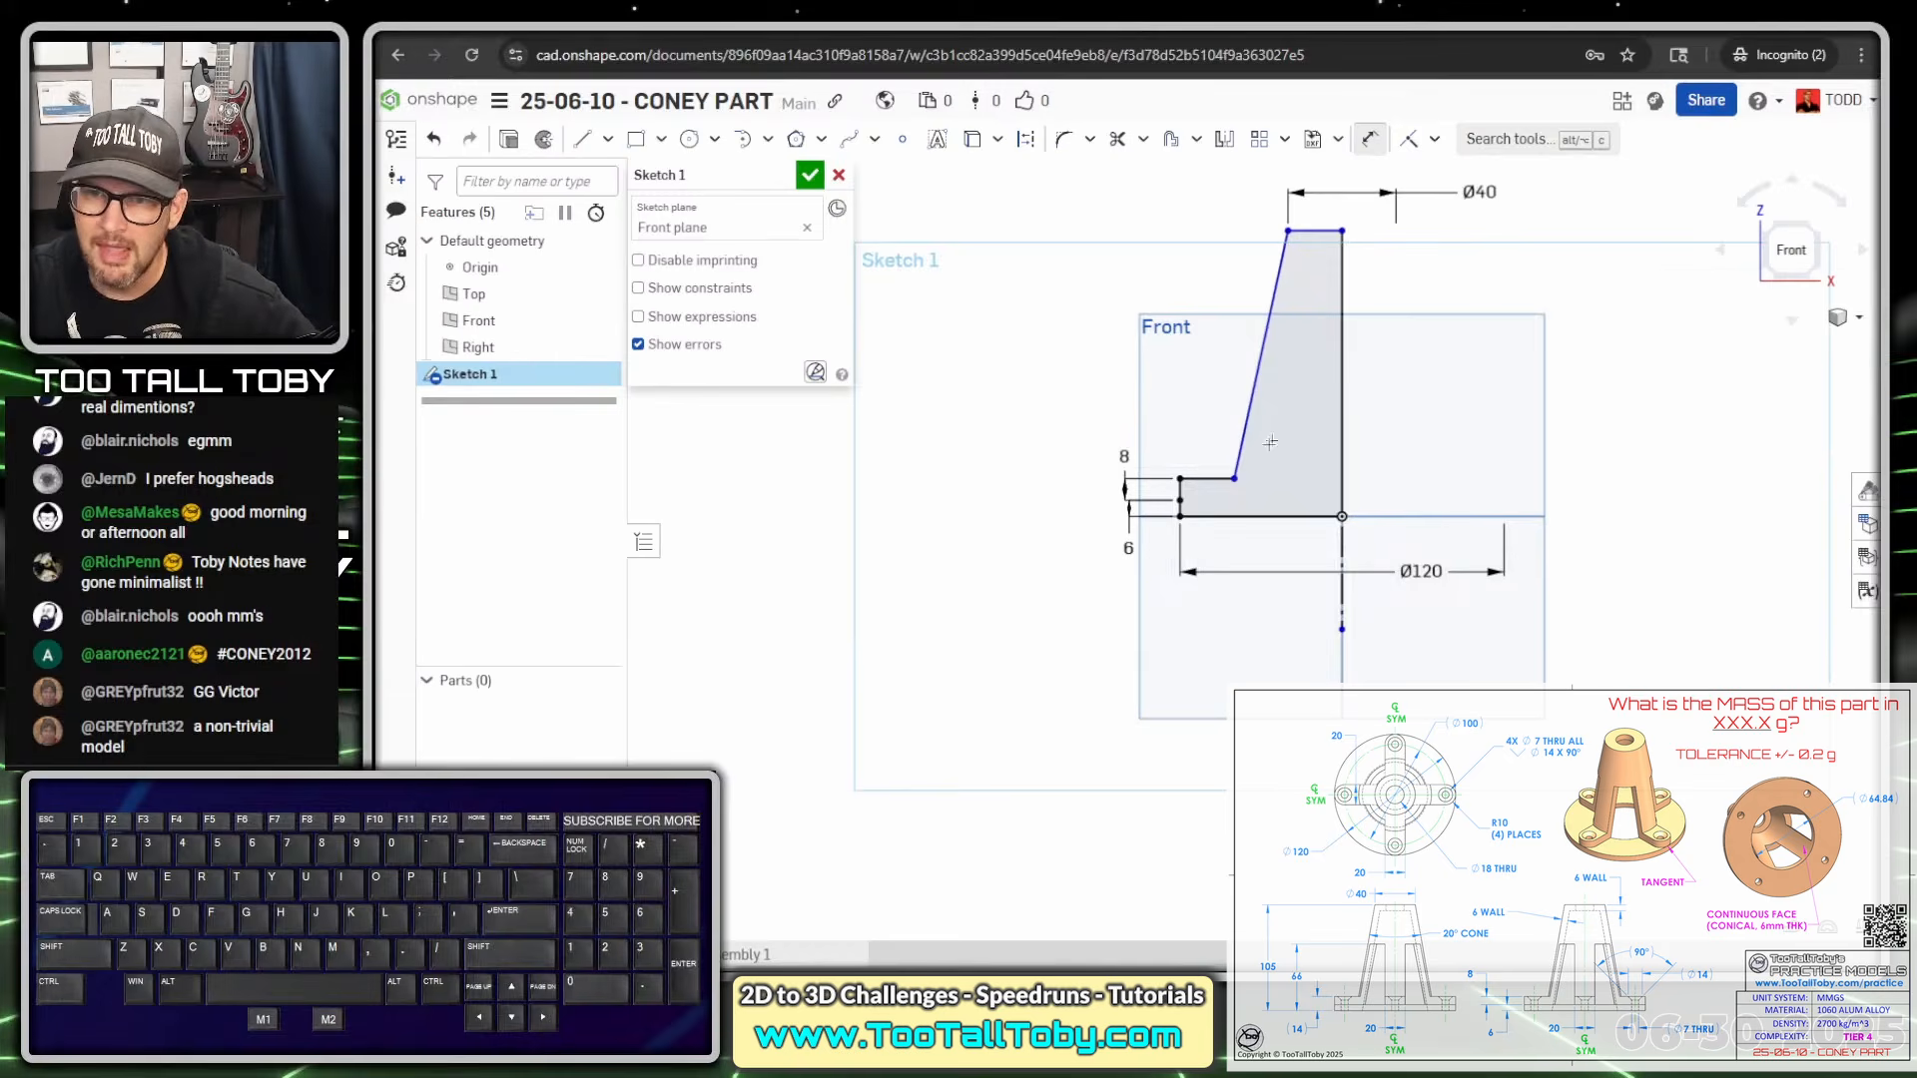
Dimension the overall height from bottom edge to top edge as 105
click(1247, 515)
click(1303, 231)
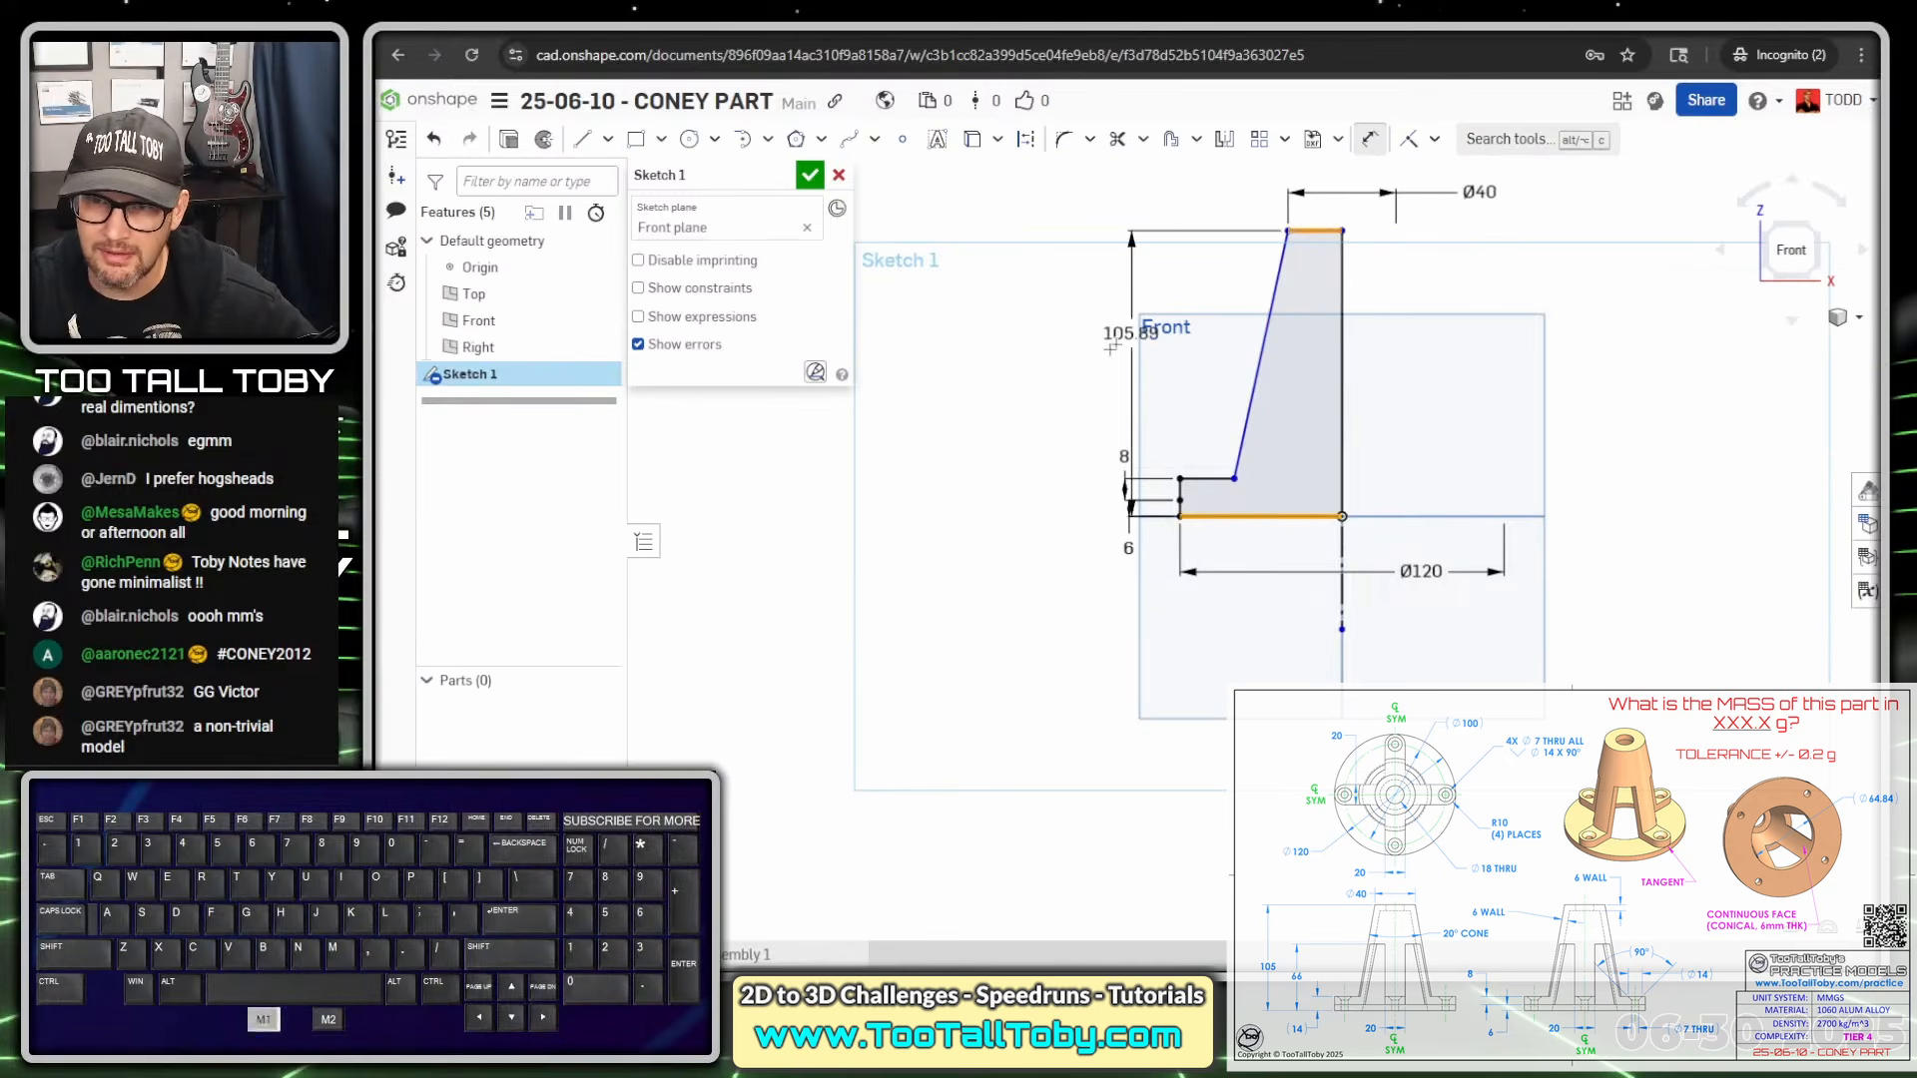
click(999, 379)
text(105)
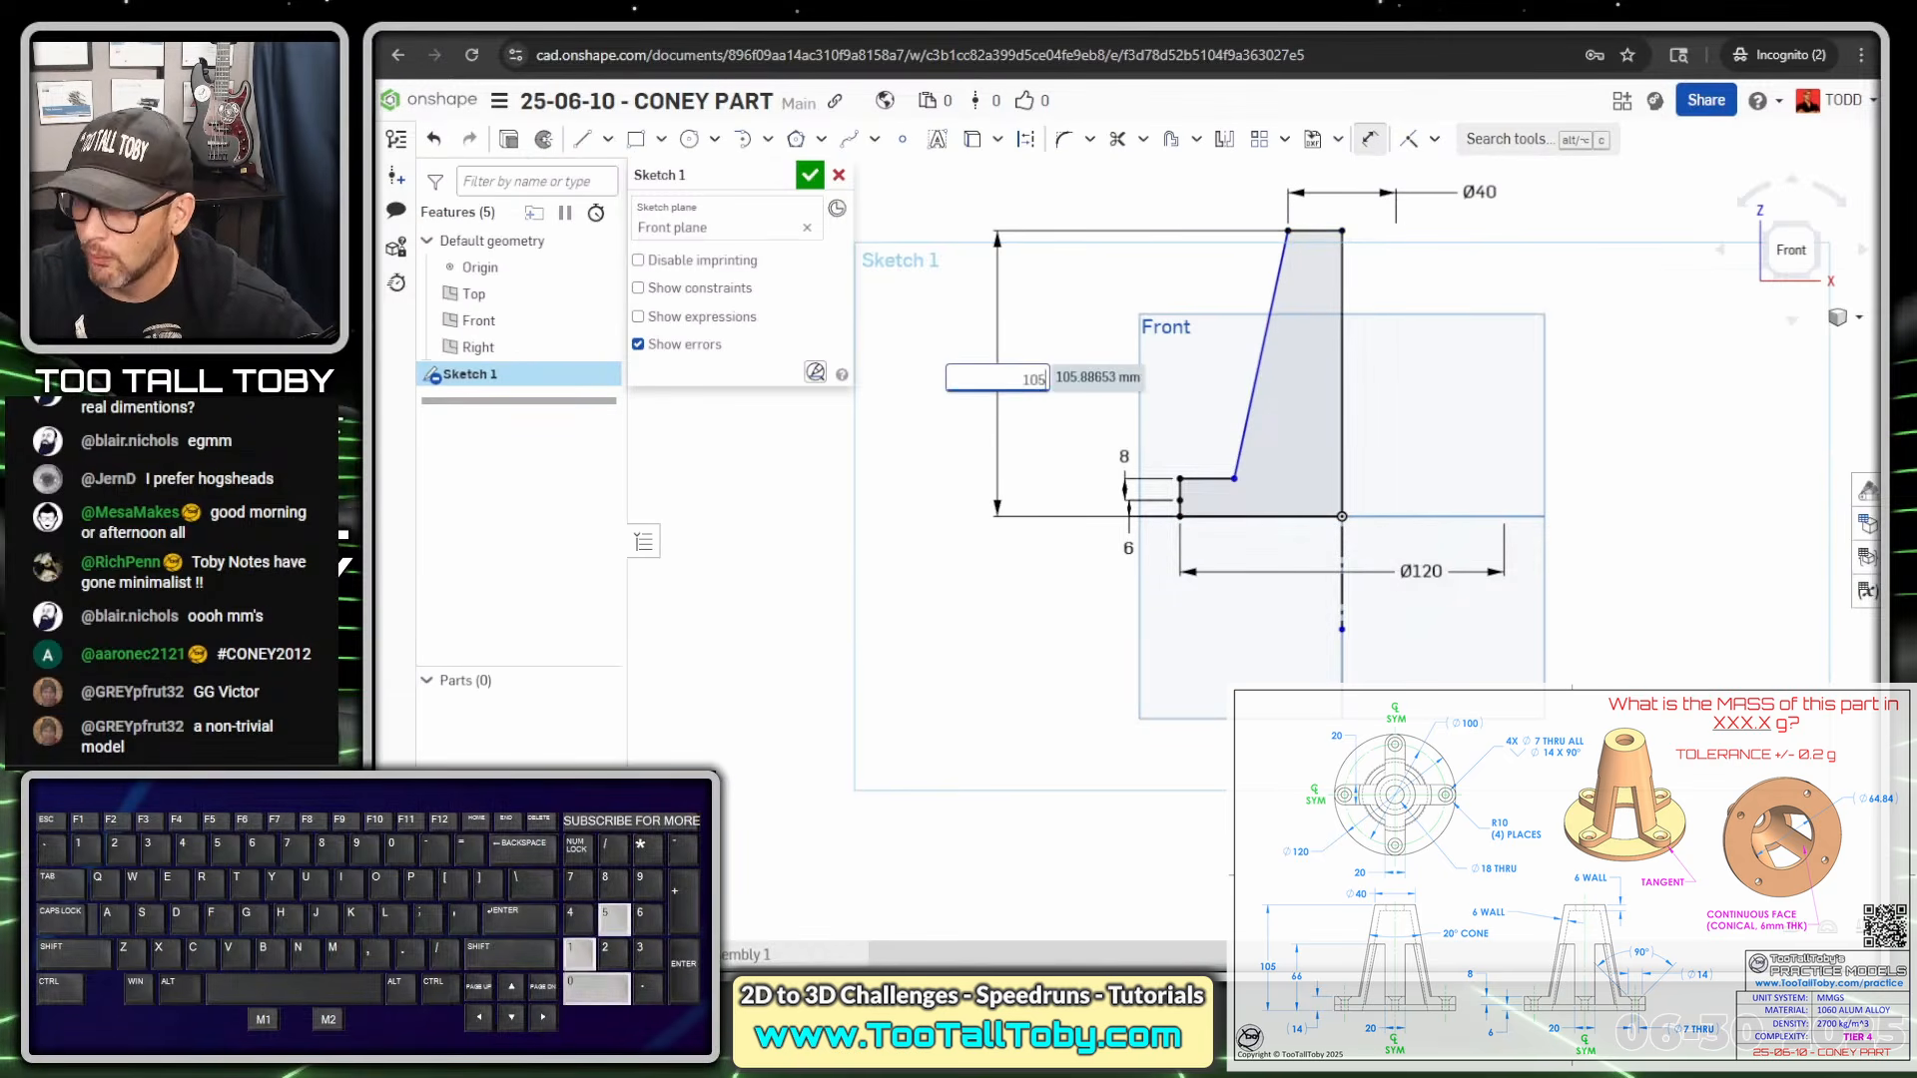
key(Return)
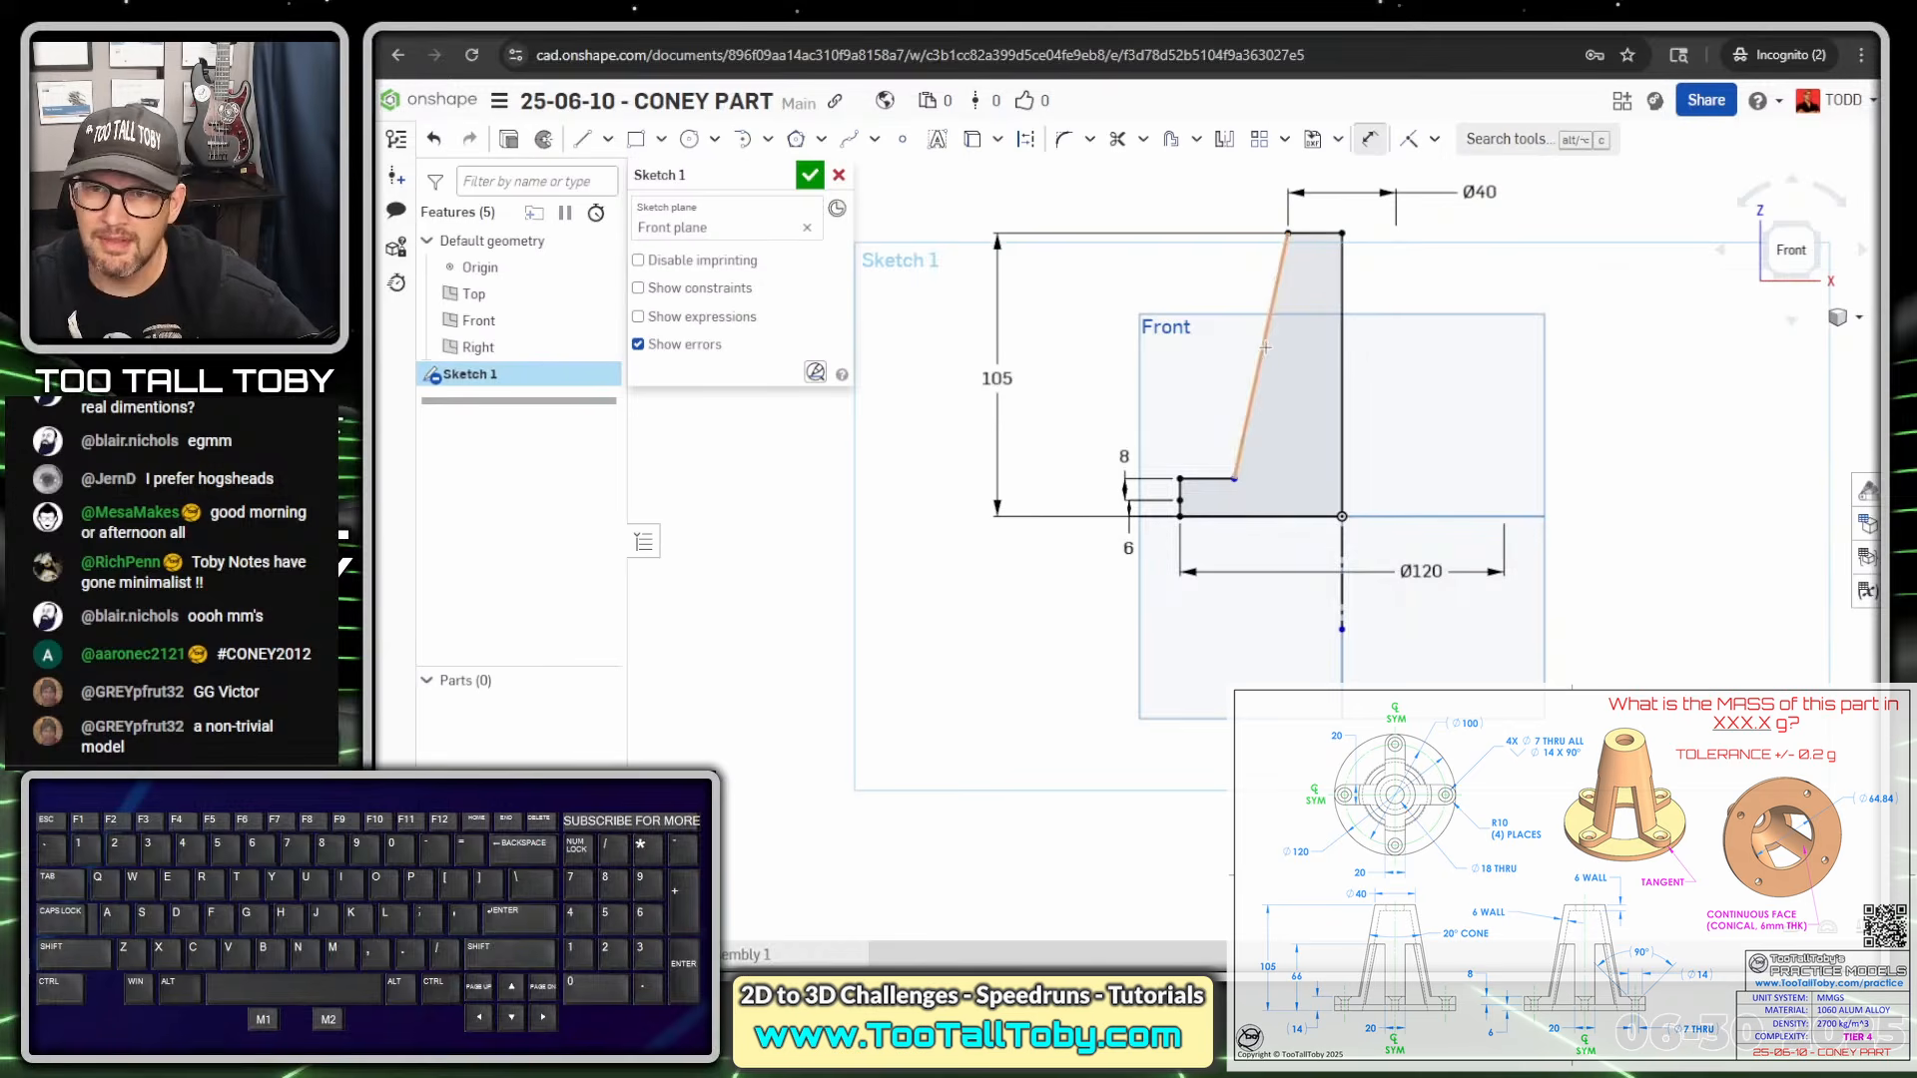
Set the sloped side's angle to the centre line as 10° (entered as 20/2)
click(1262, 348)
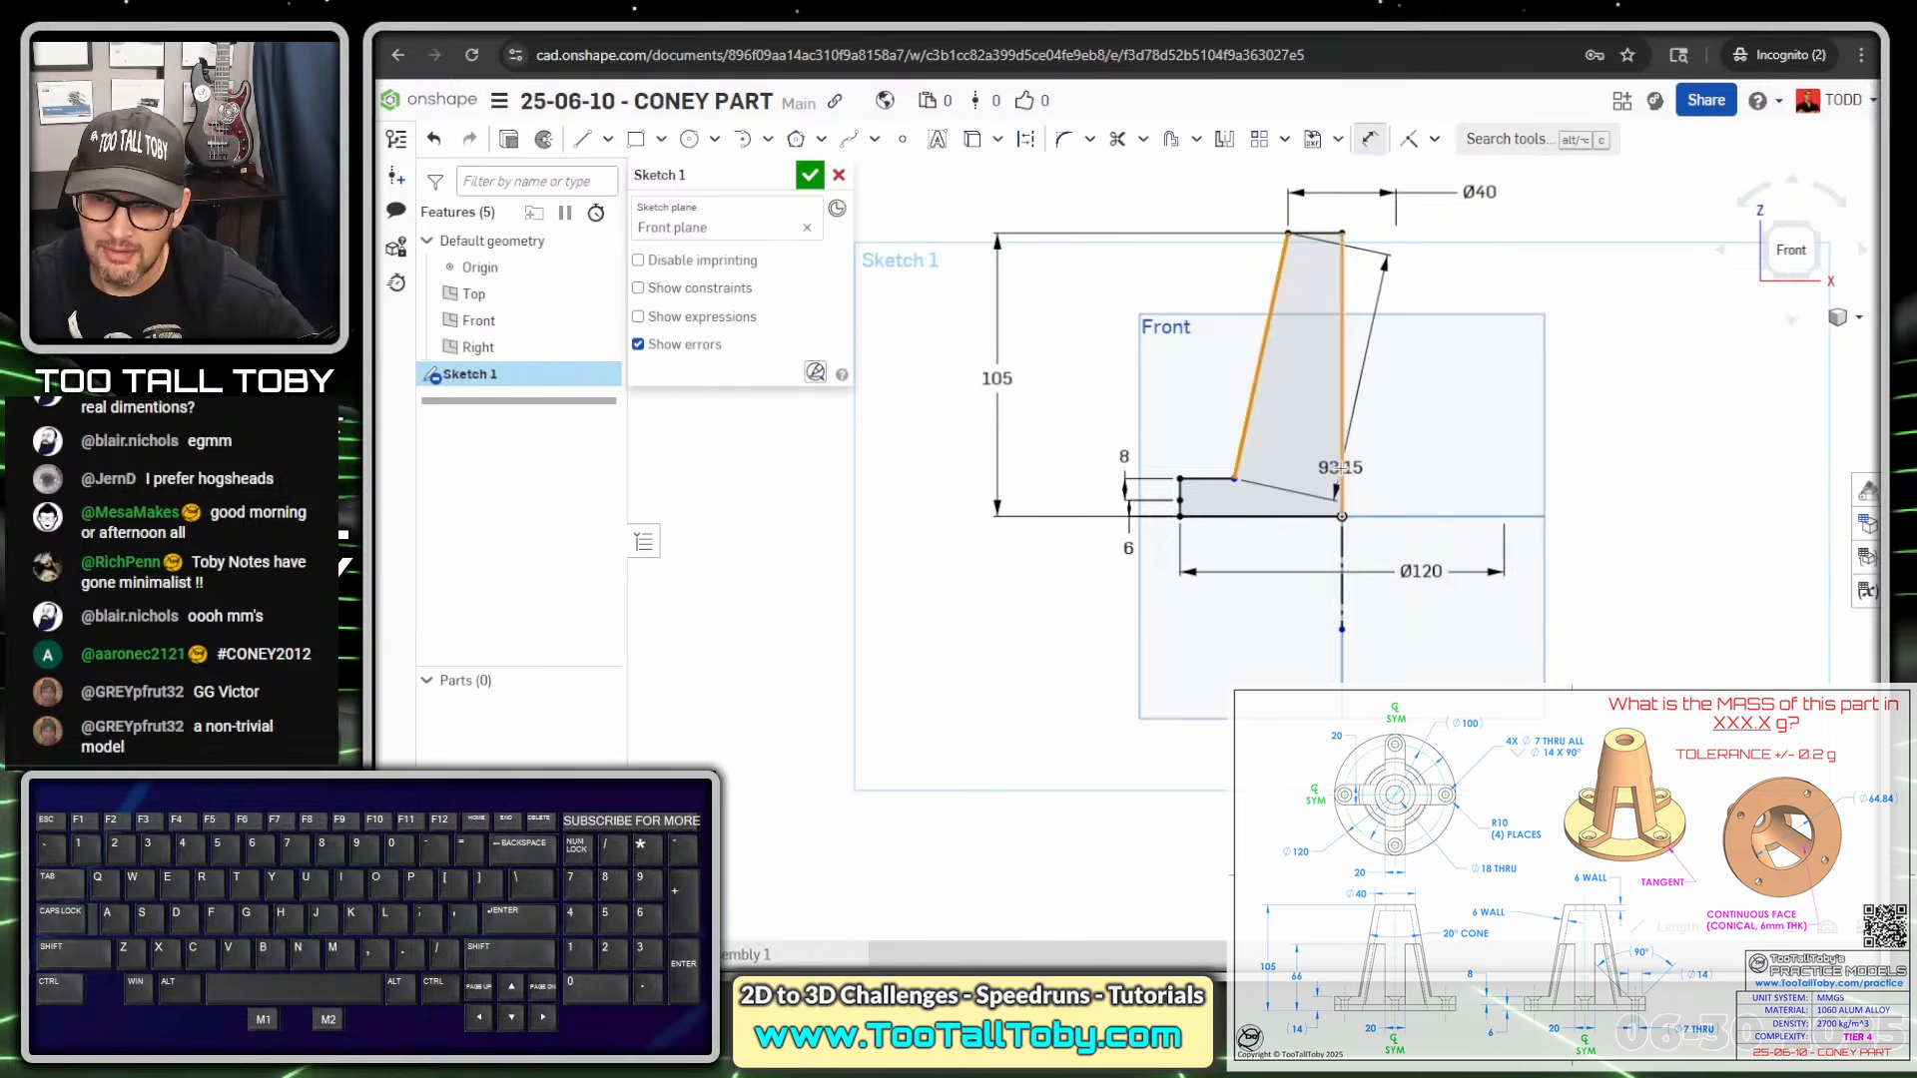
click(1342, 584)
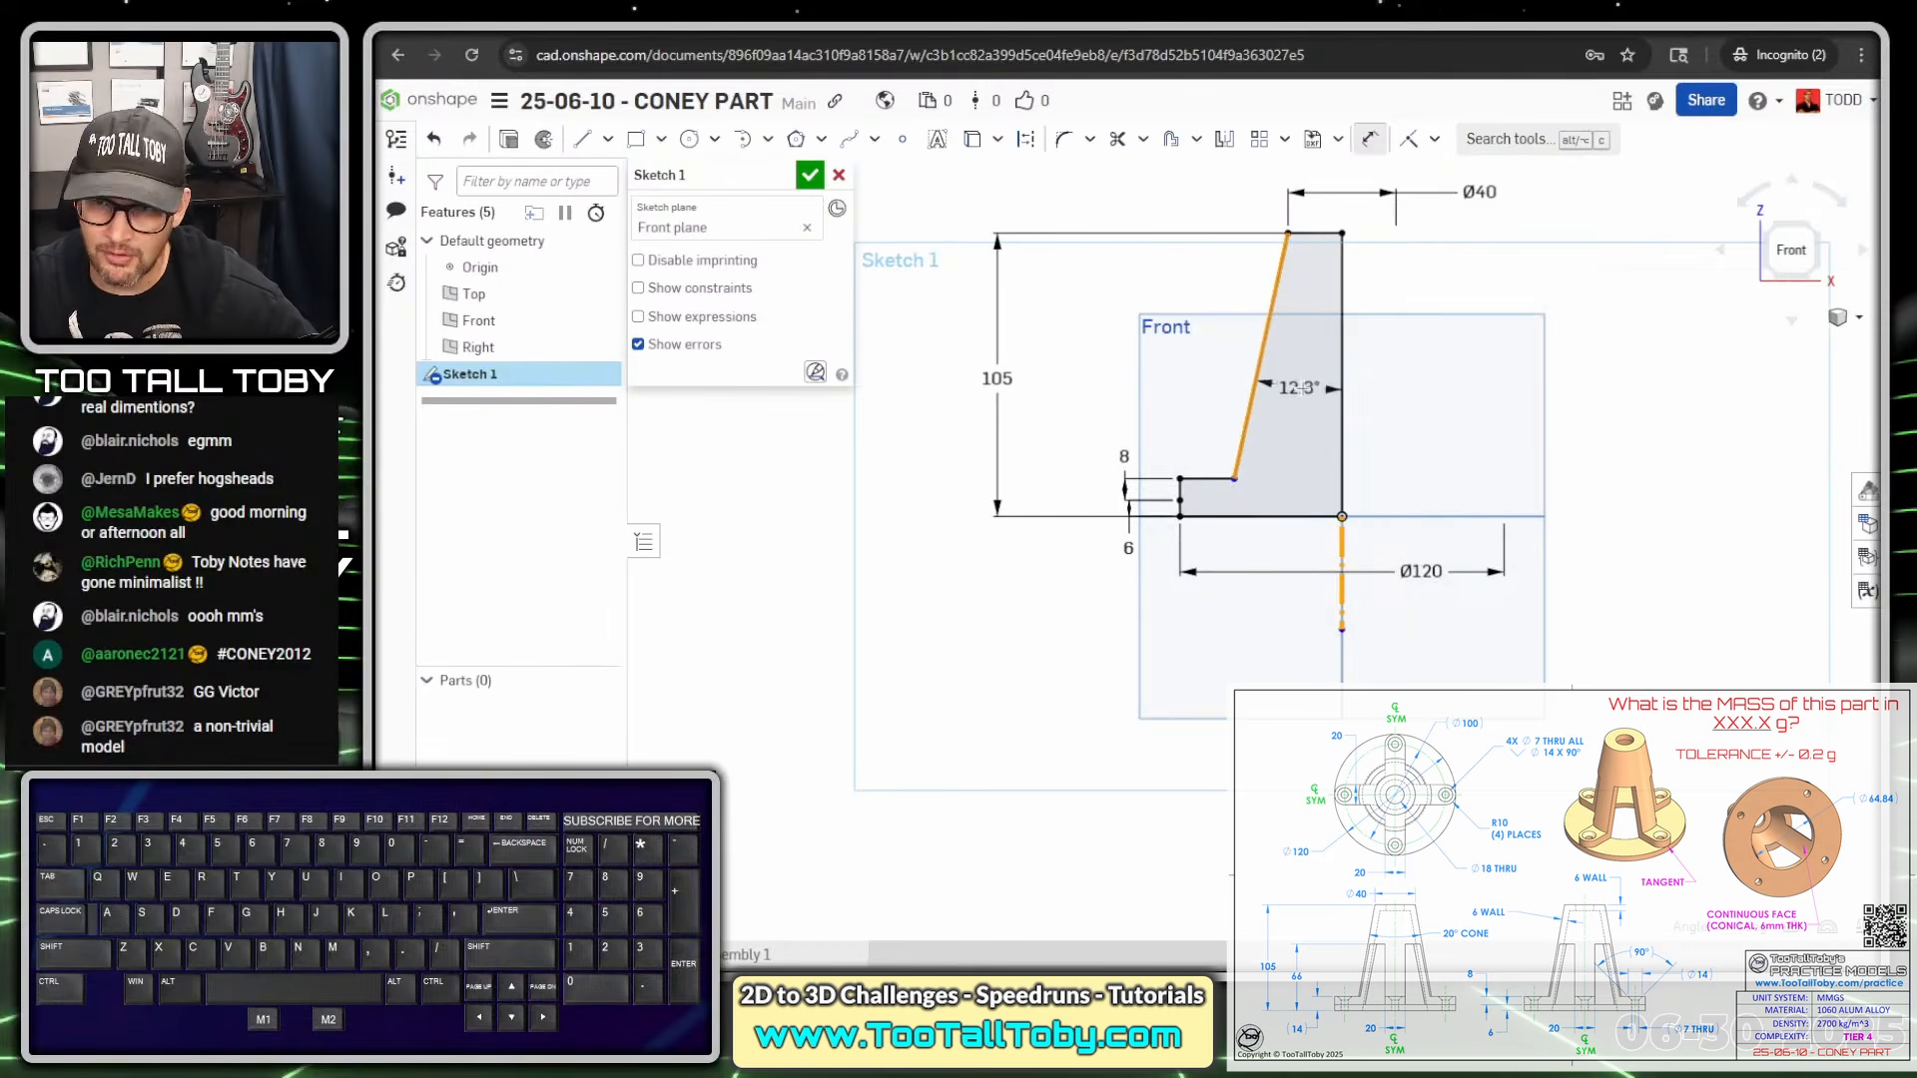
click(1296, 388)
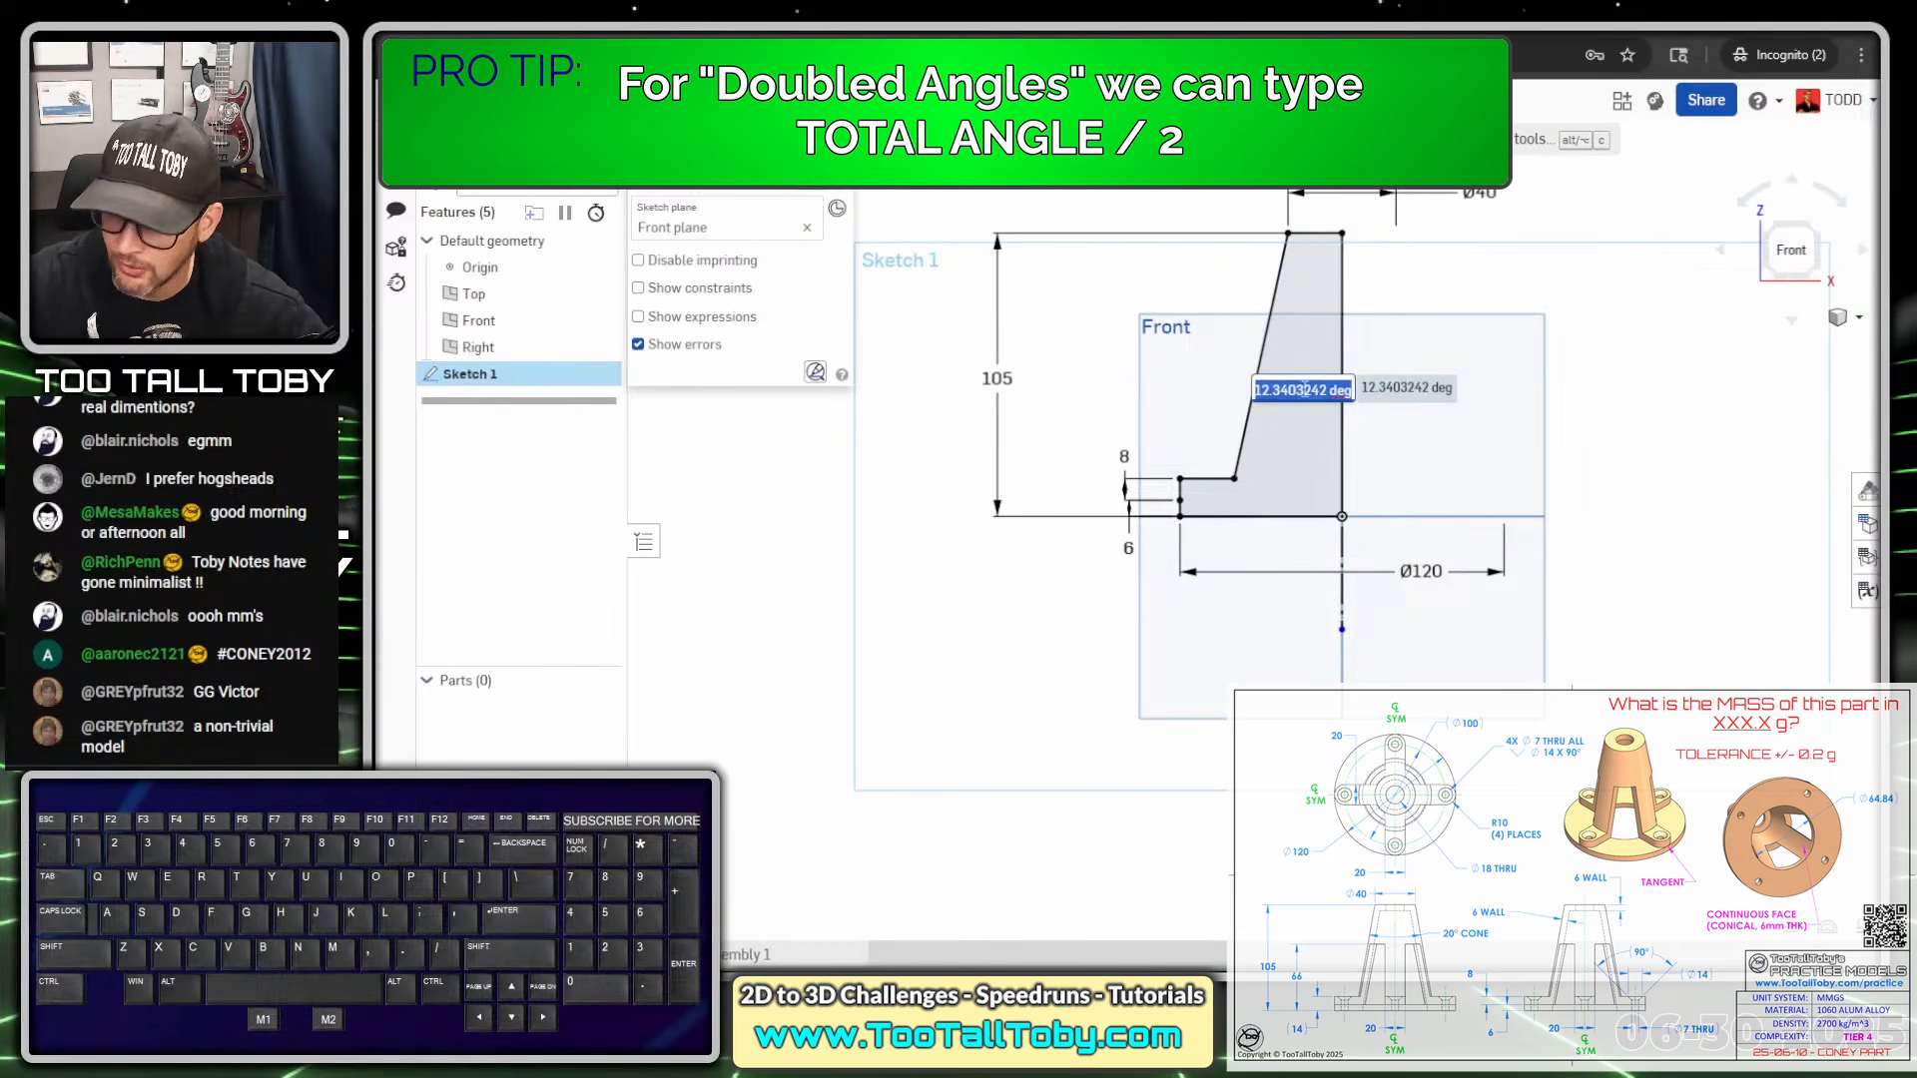
text(20/)
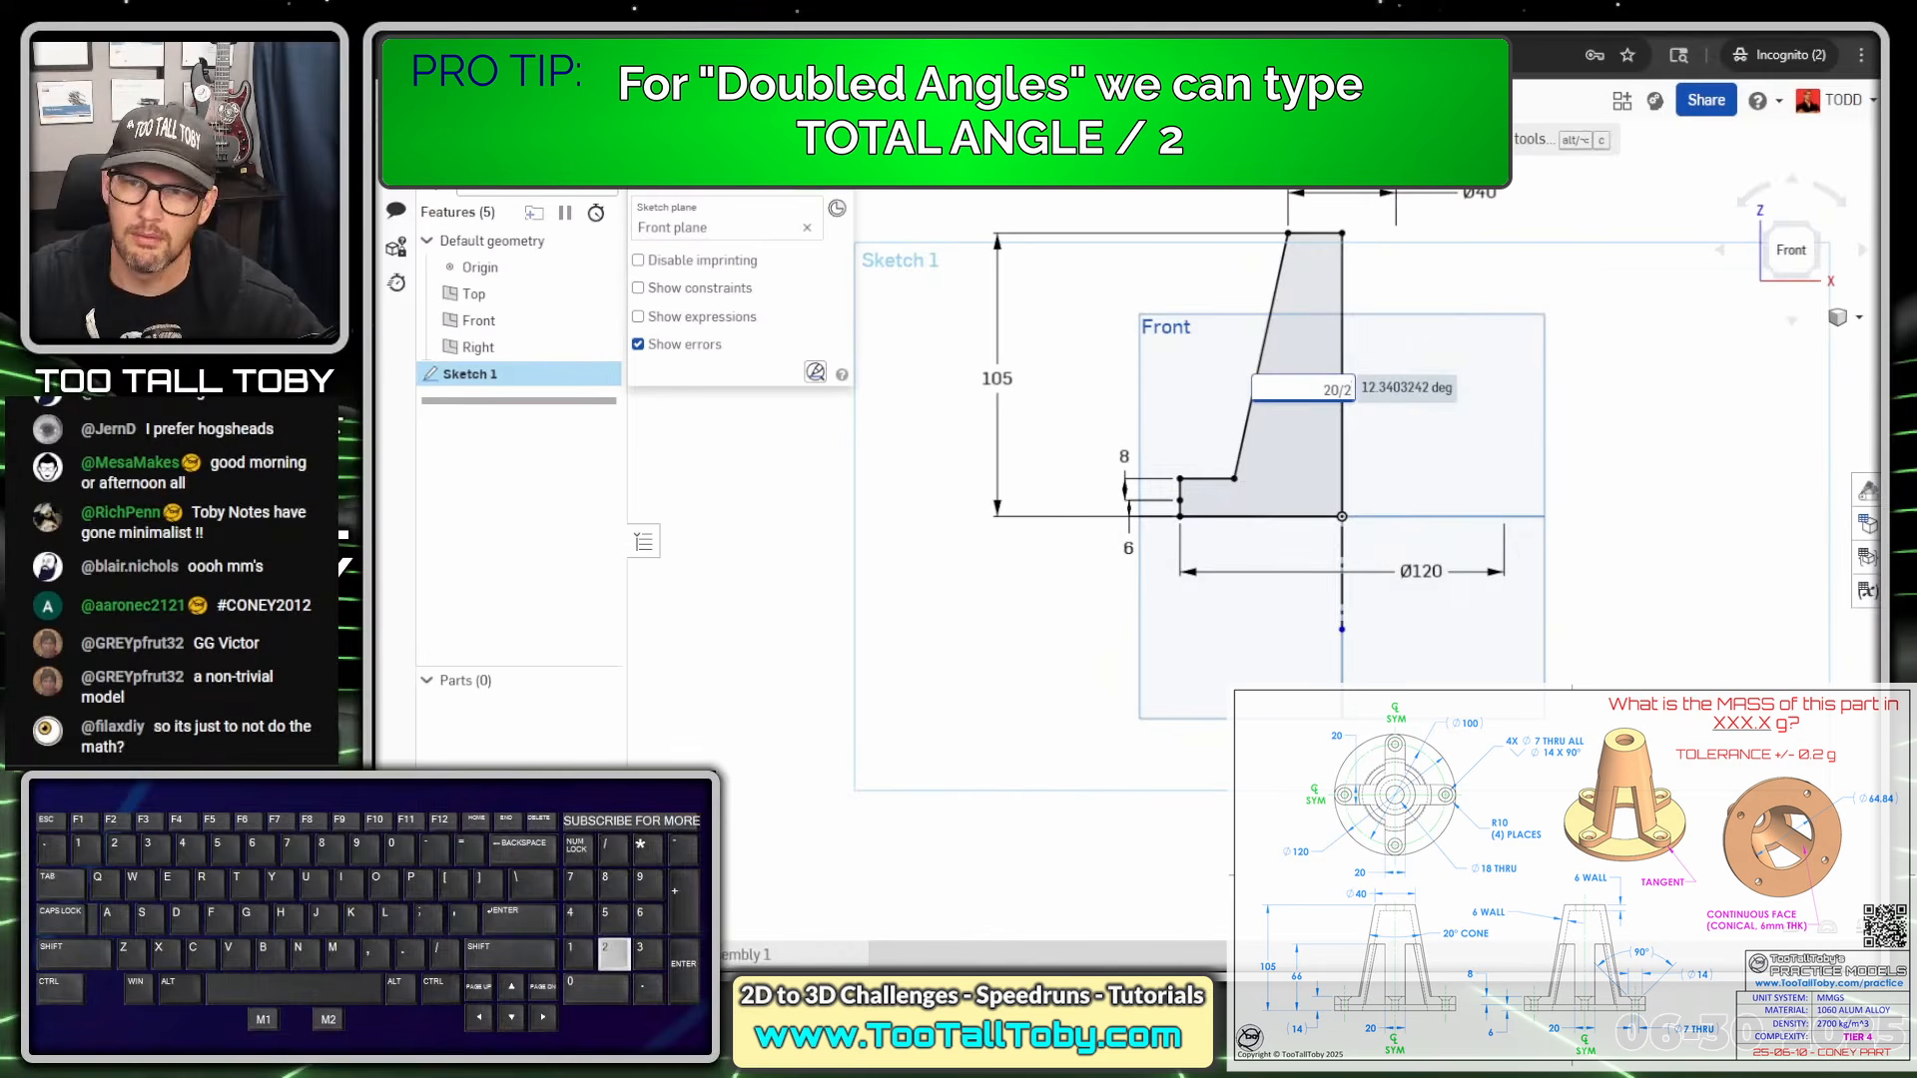
text(2)
key(Return)
key(Escape)
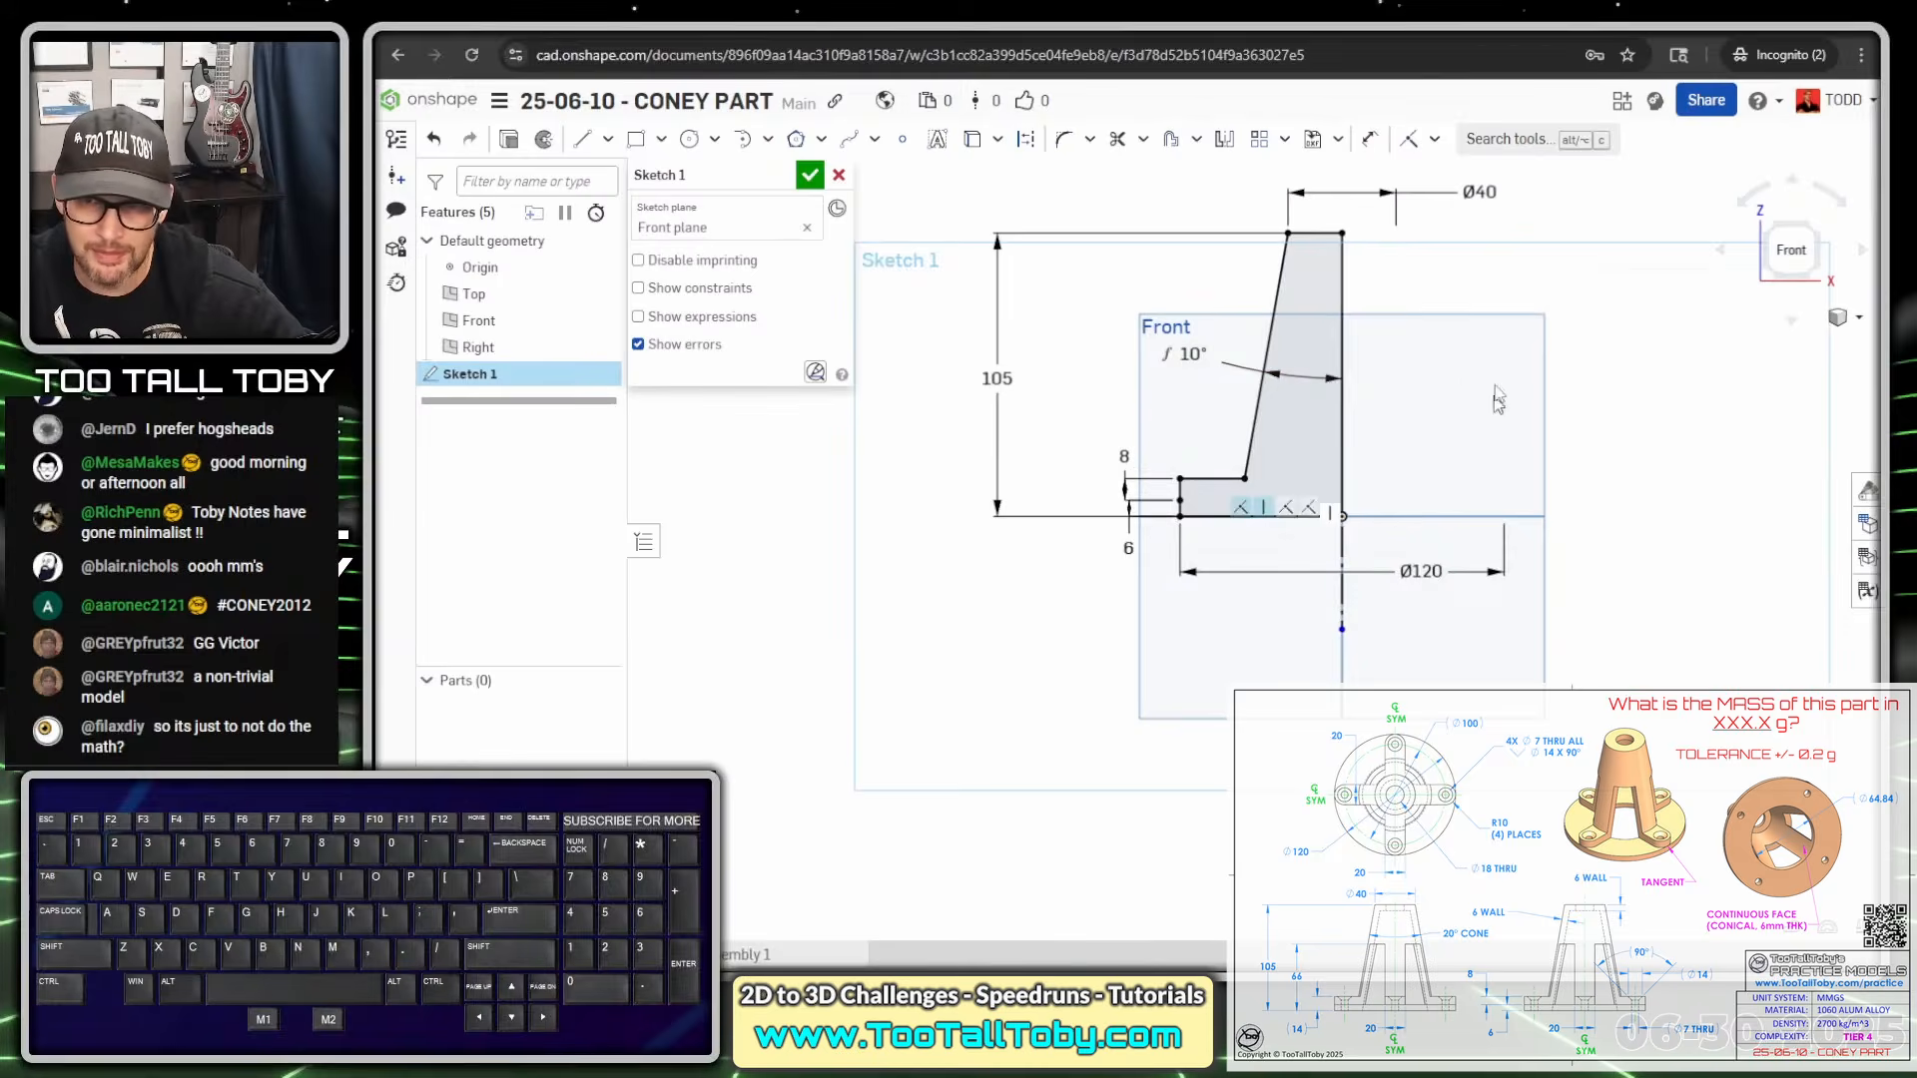
Inspect the constraints on the base line and reframe the view
key(ctrl+1)
click(1432, 343)
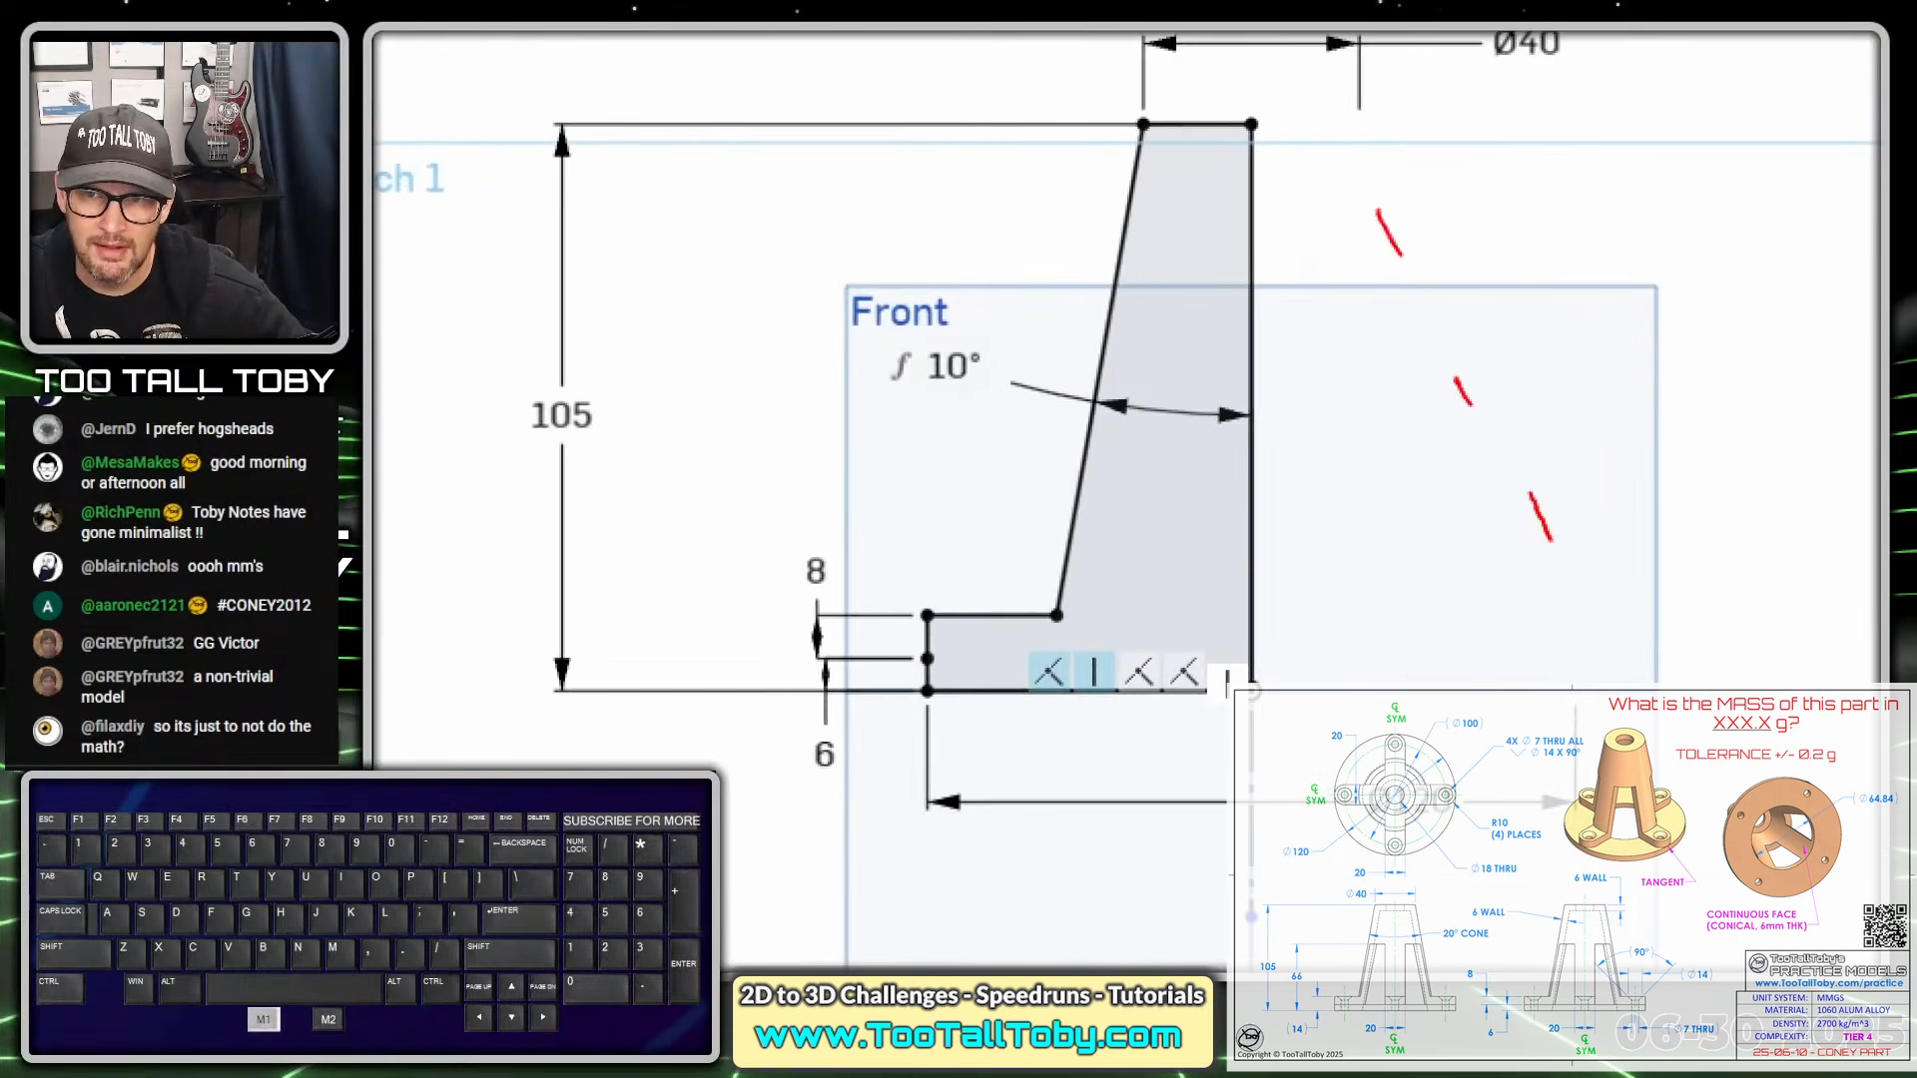
drag(1414, 329, 1279, 258)
key(alt+1)
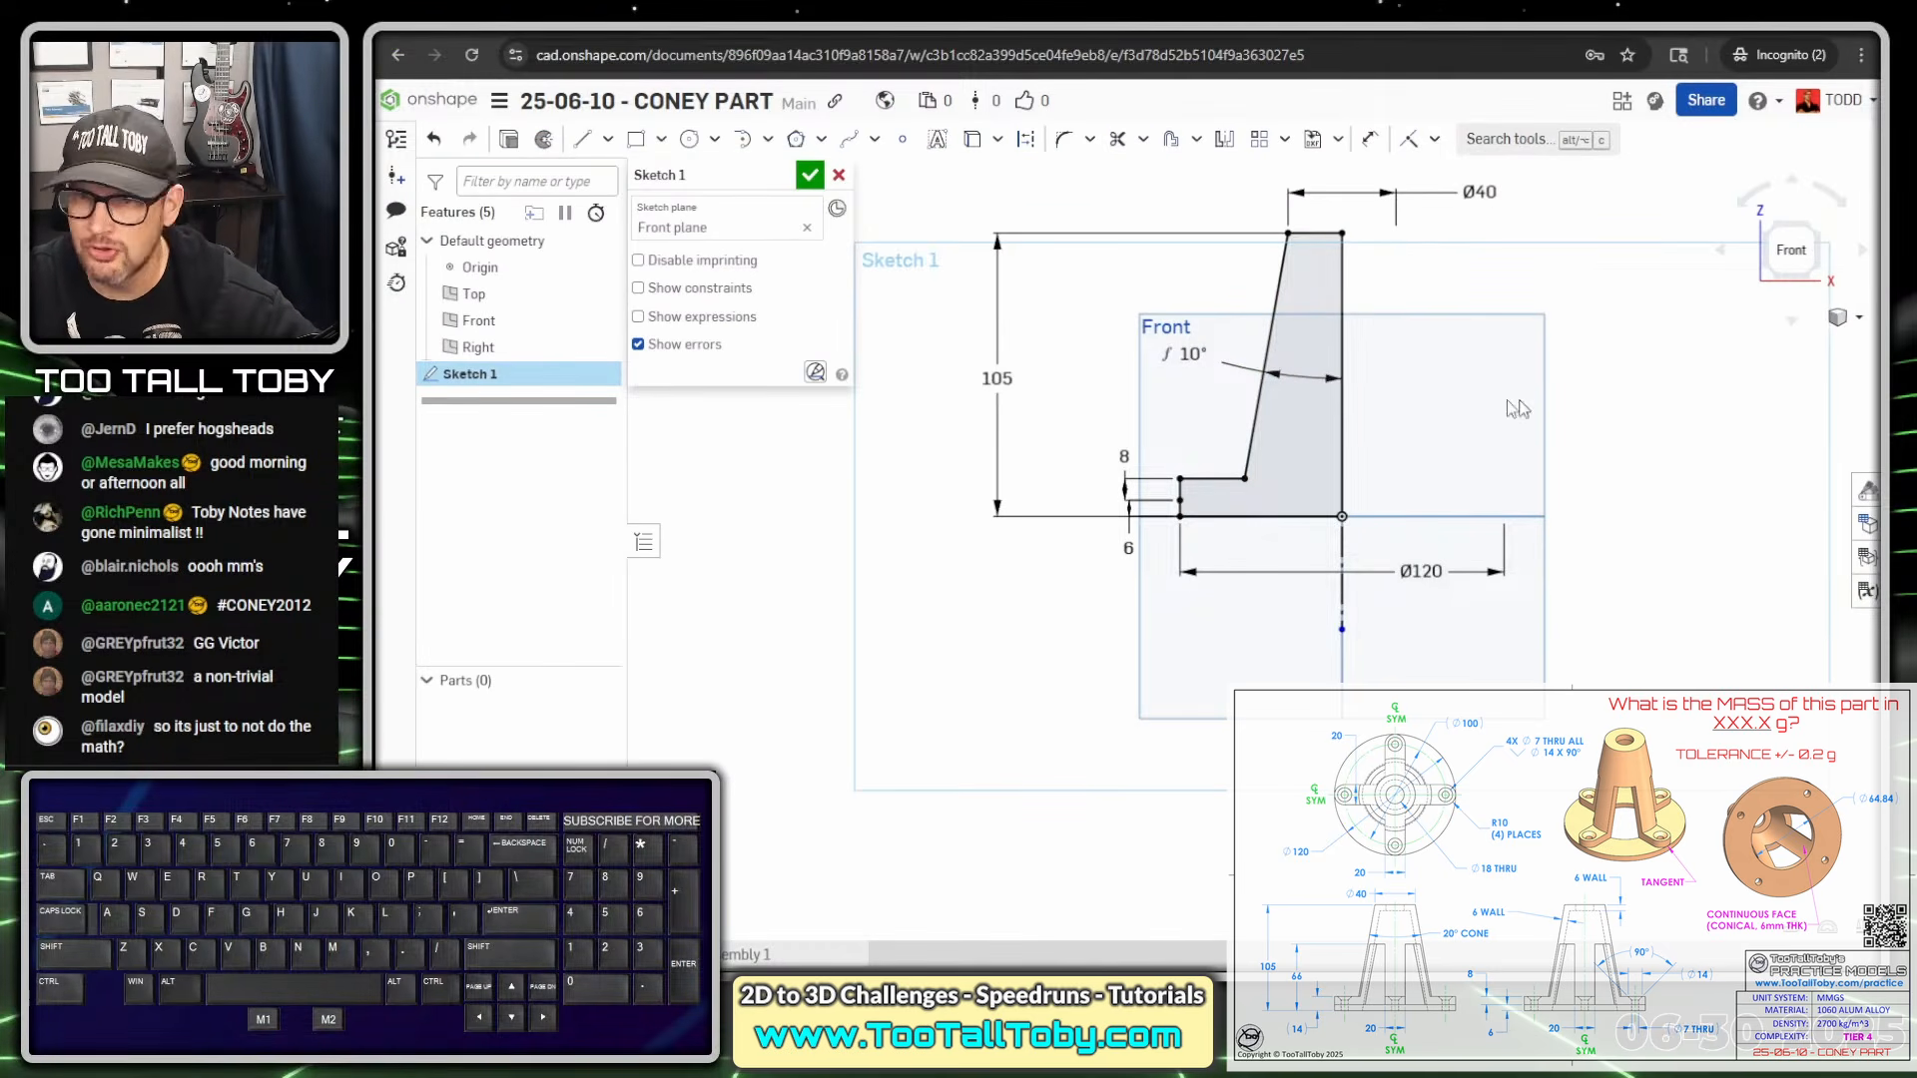
Revolve Sketch 1 a full turn about the vertical centre line into Part 1
click(544, 143)
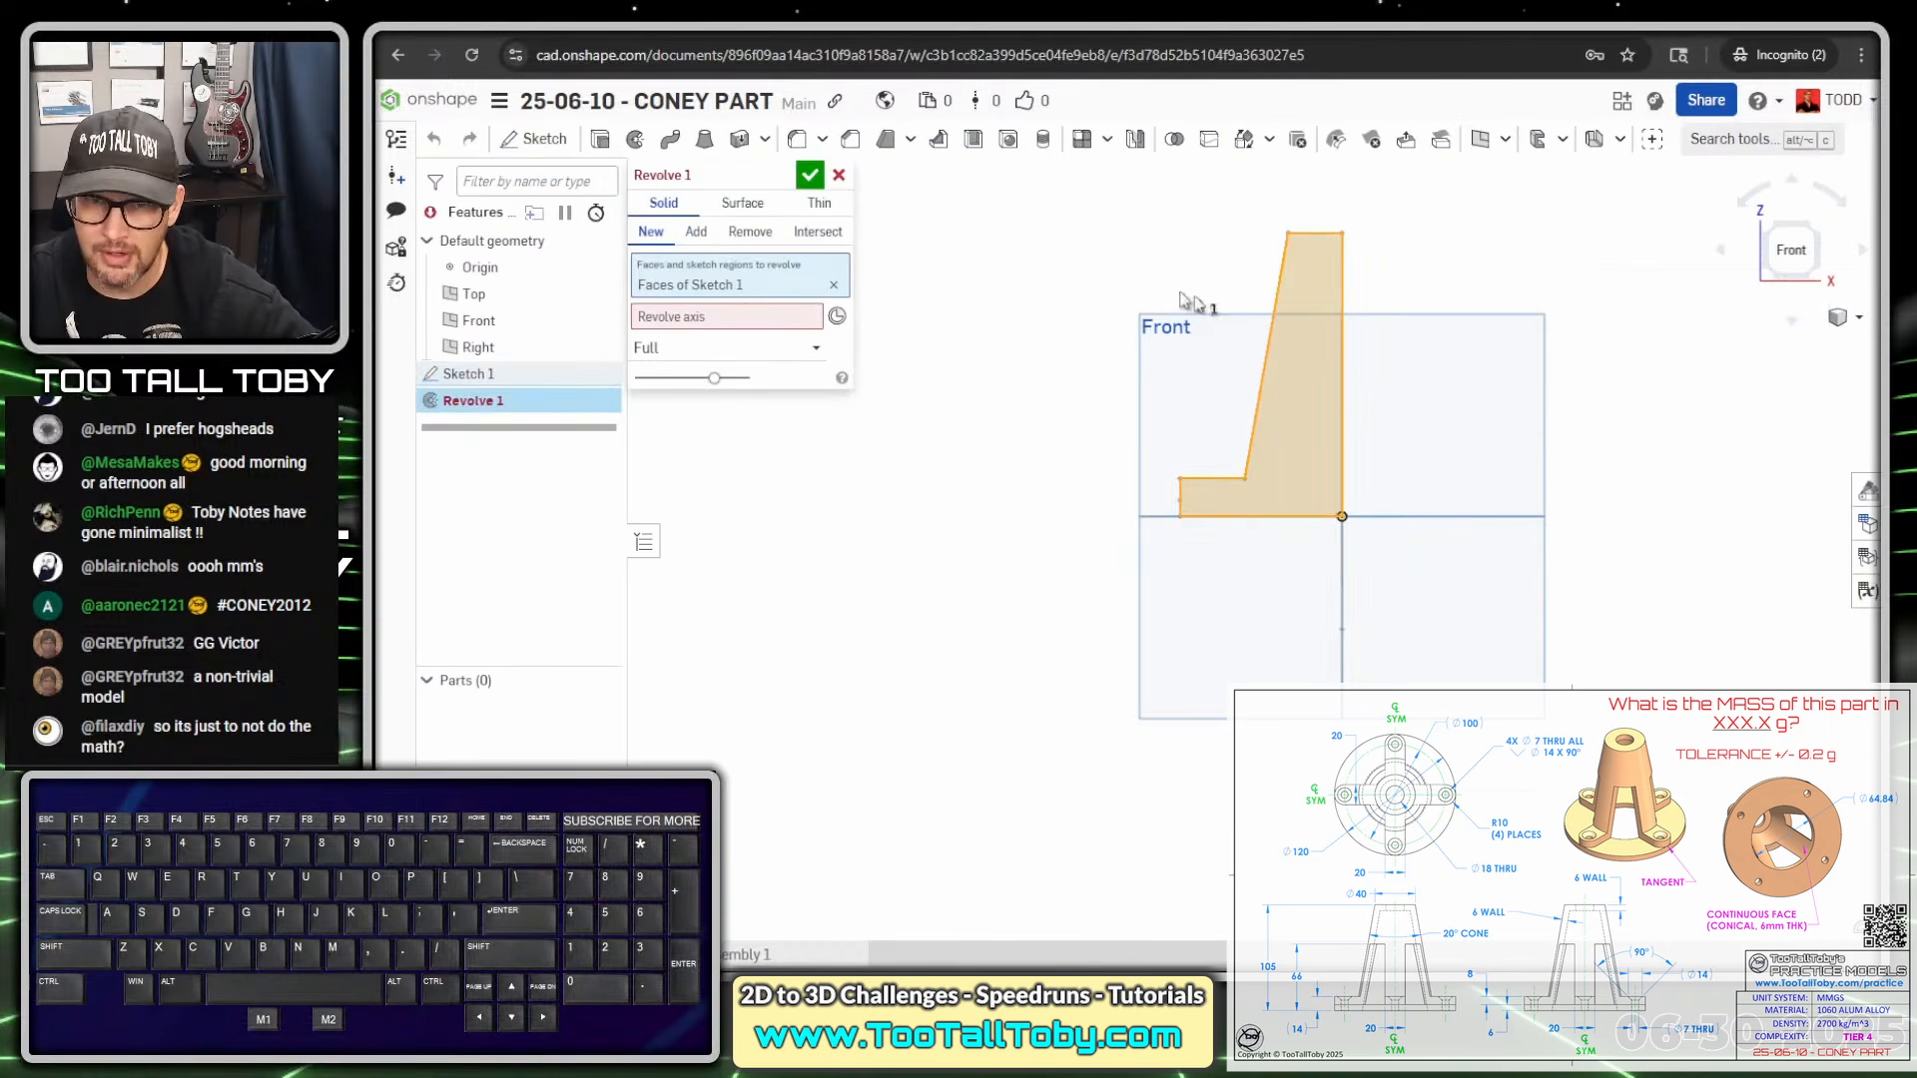
click(721, 316)
key(alt+1)
mouse_move(751, 250)
mouse_down()
mouse_move(798, 277)
mouse_move(745, 296)
mouse_up()
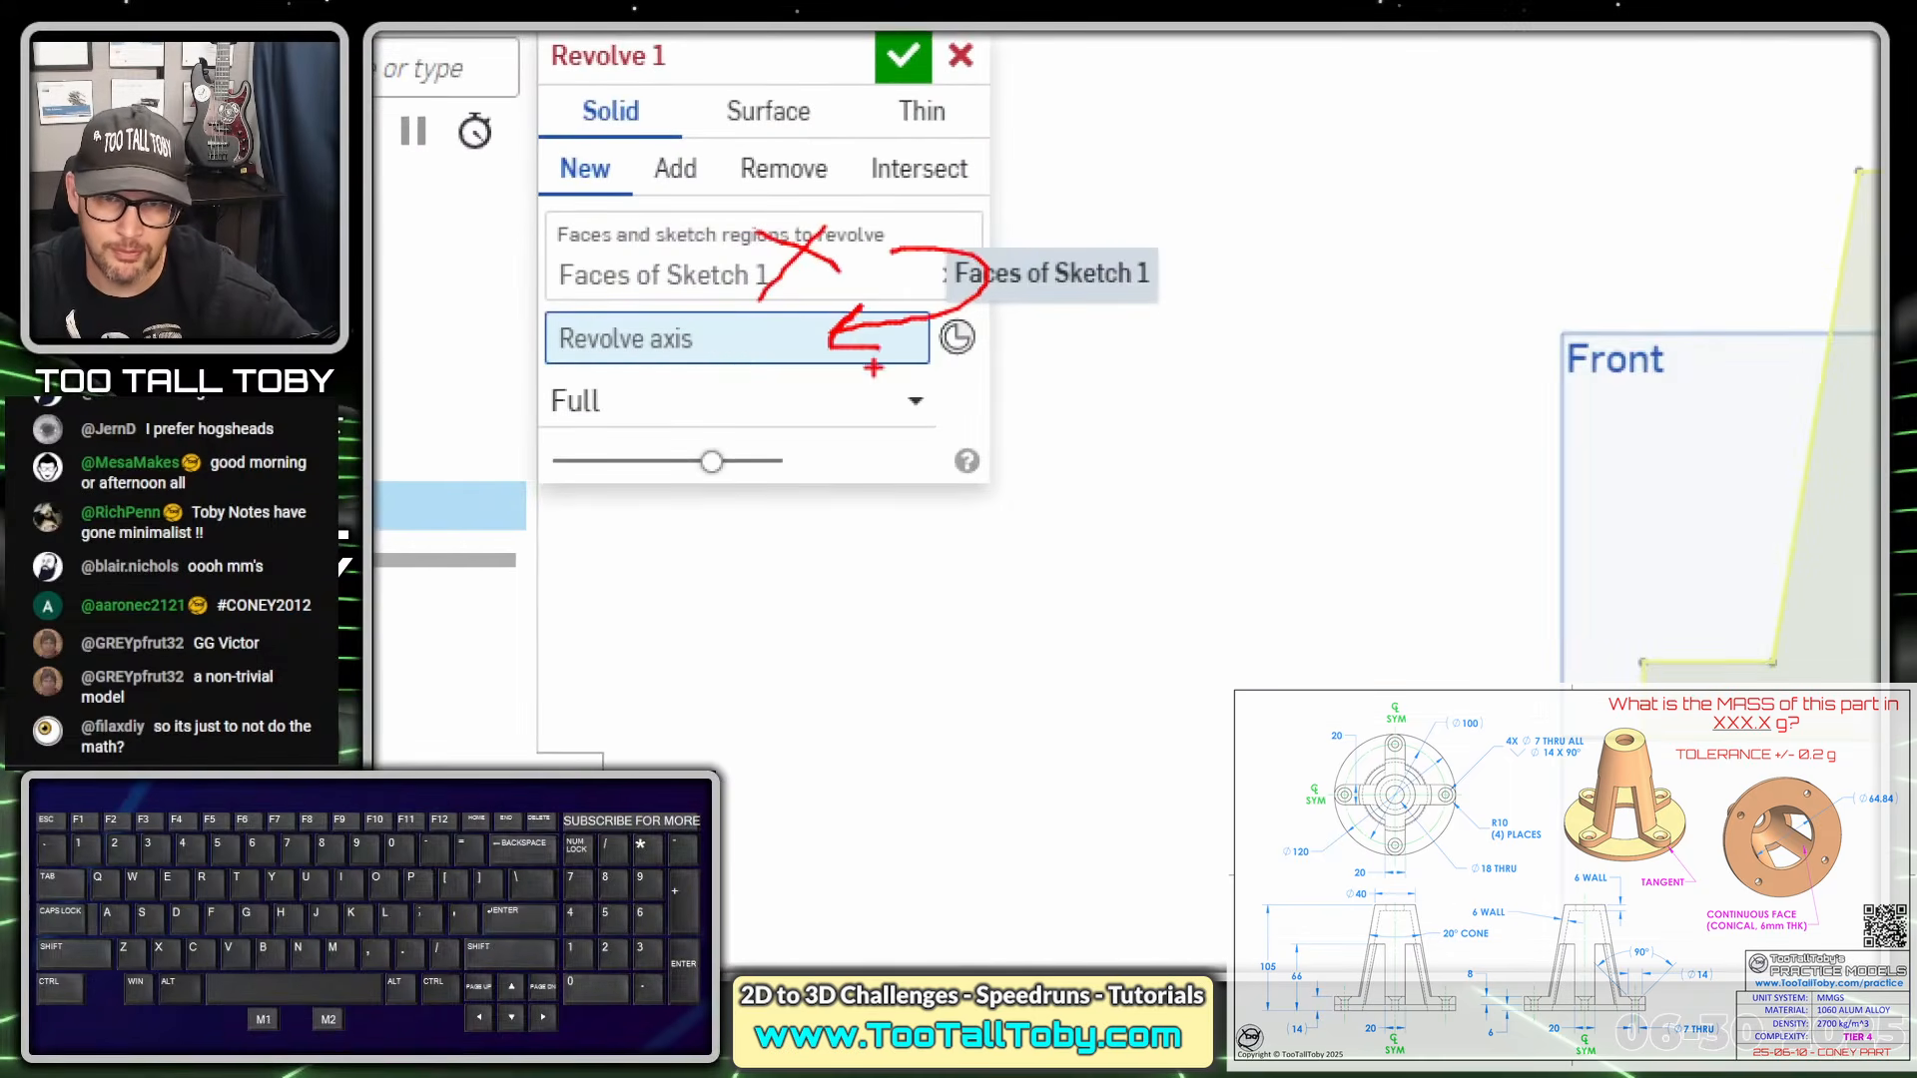
key(alt+1)
click(717, 343)
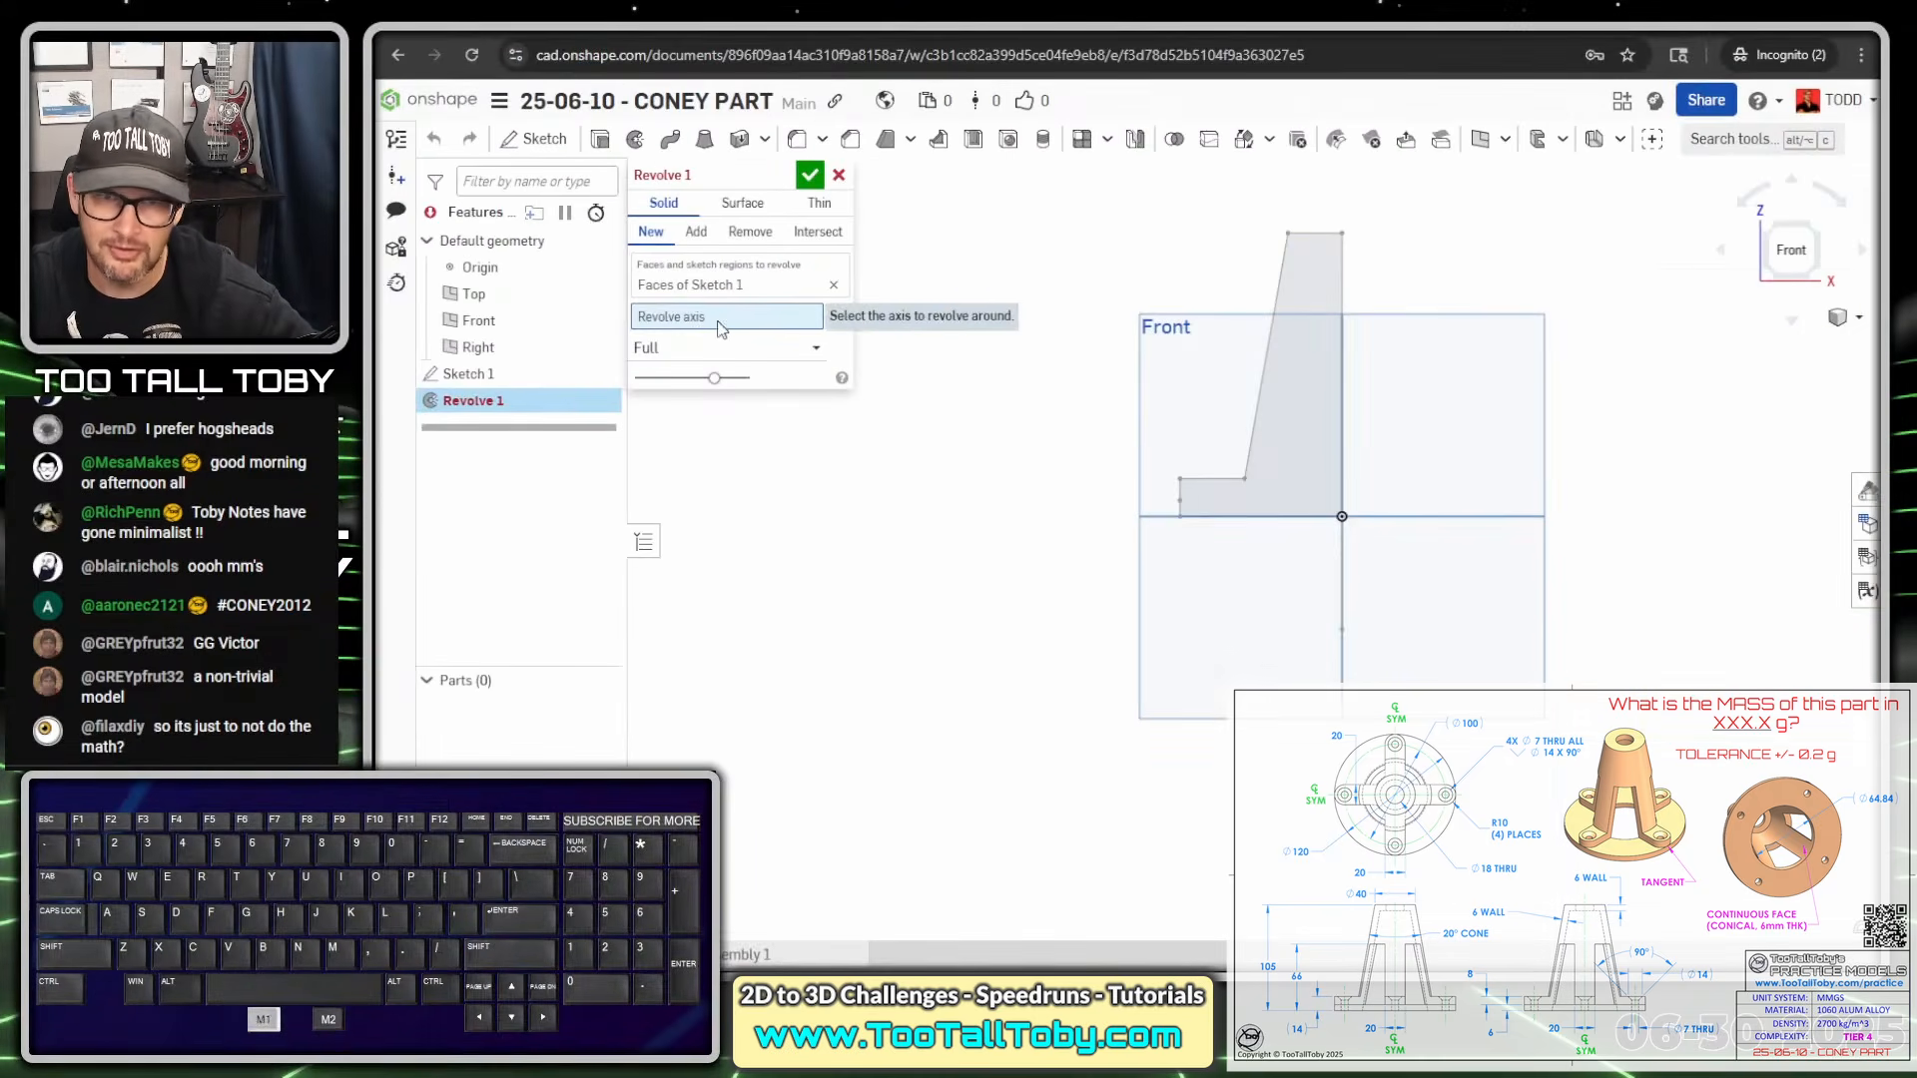
click(1342, 603)
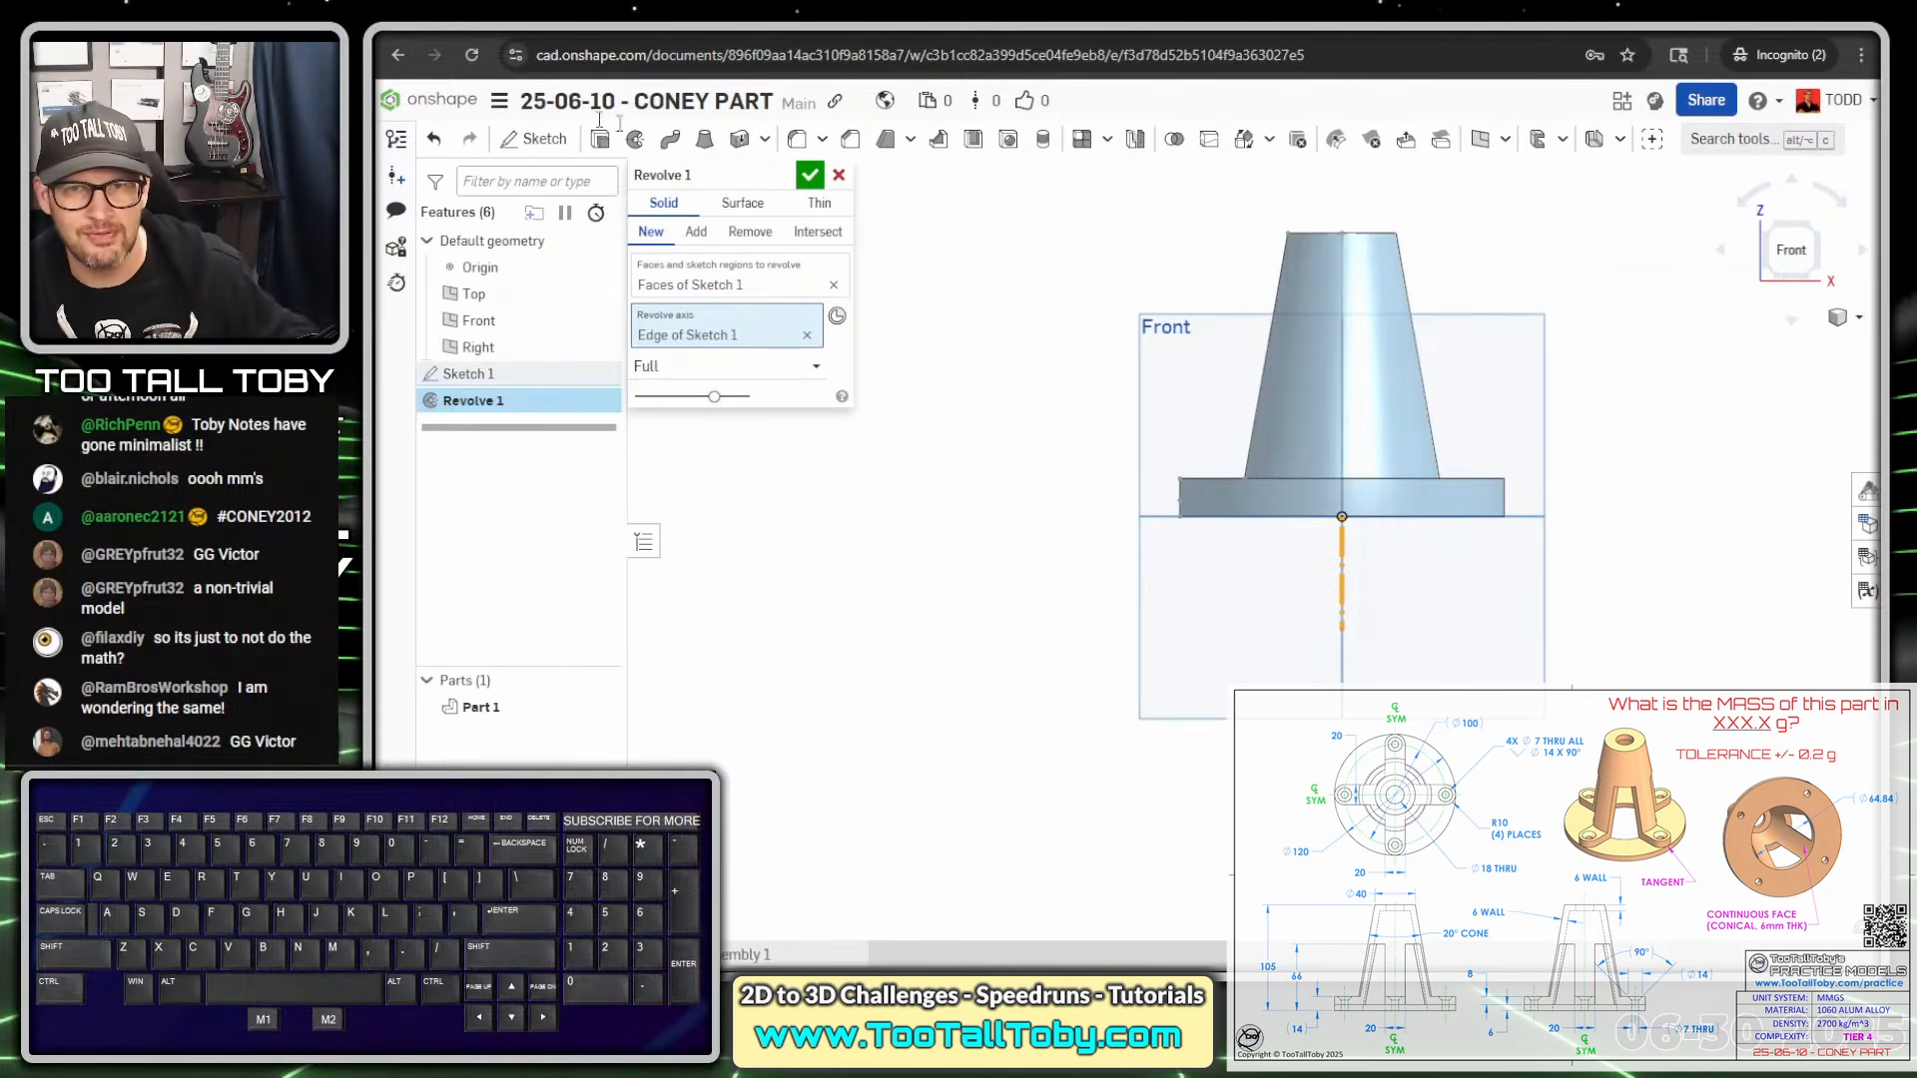
click(810, 176)
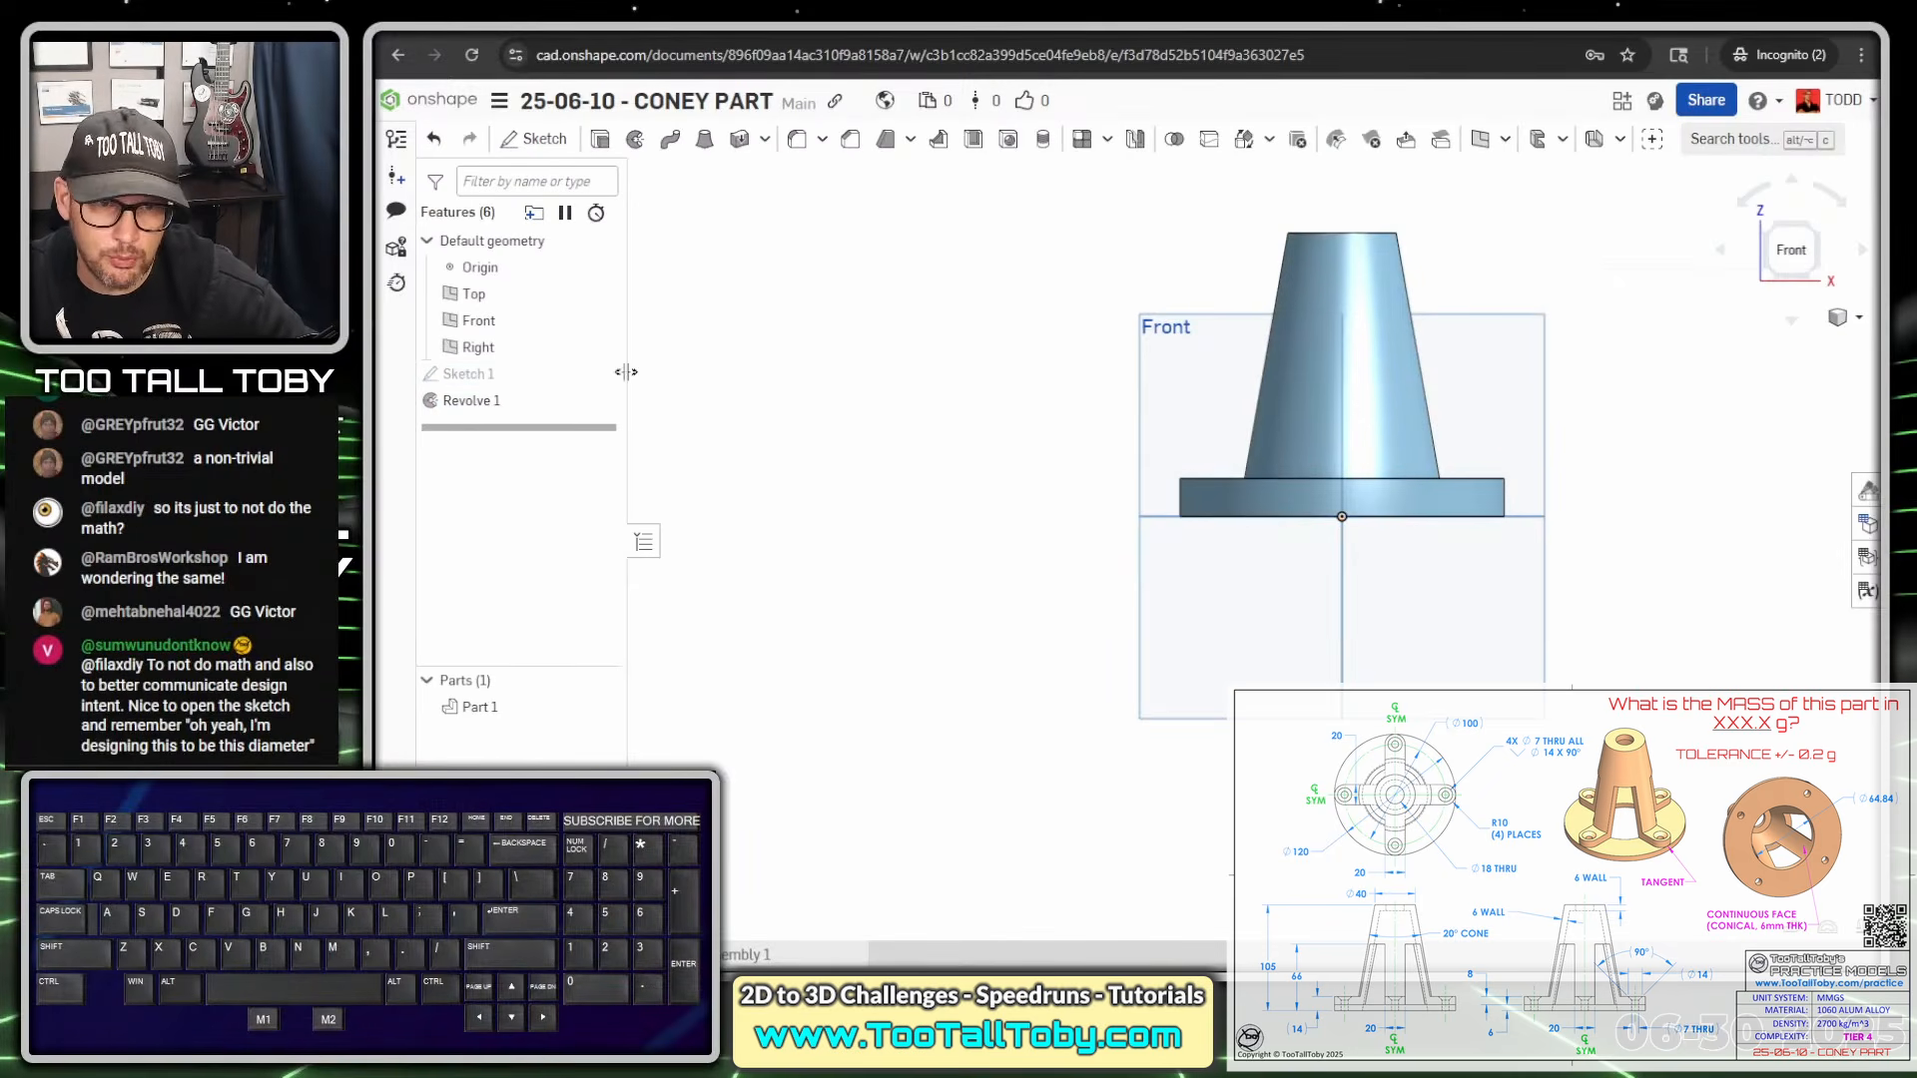
Show Sketch 1 again and select the Top plane and the flange edge vertex
mouse_move(586, 381)
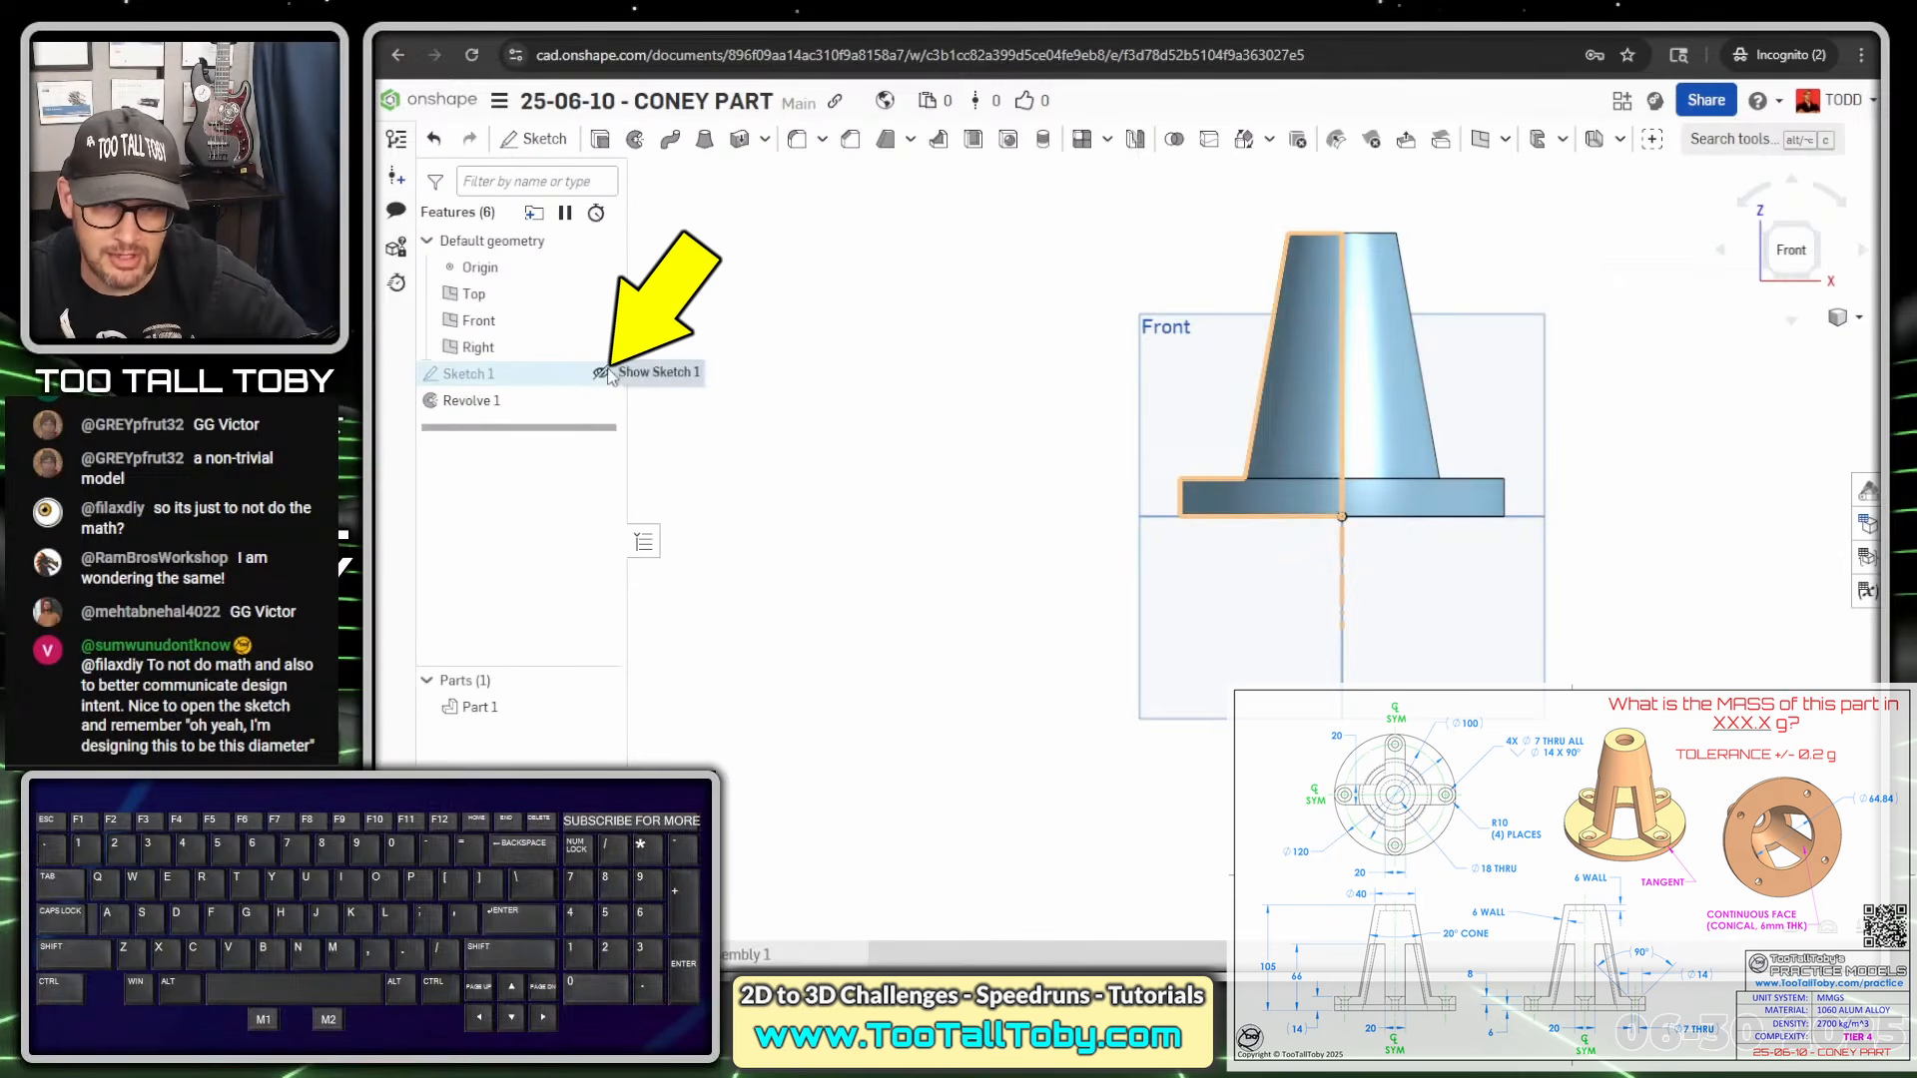
click(601, 373)
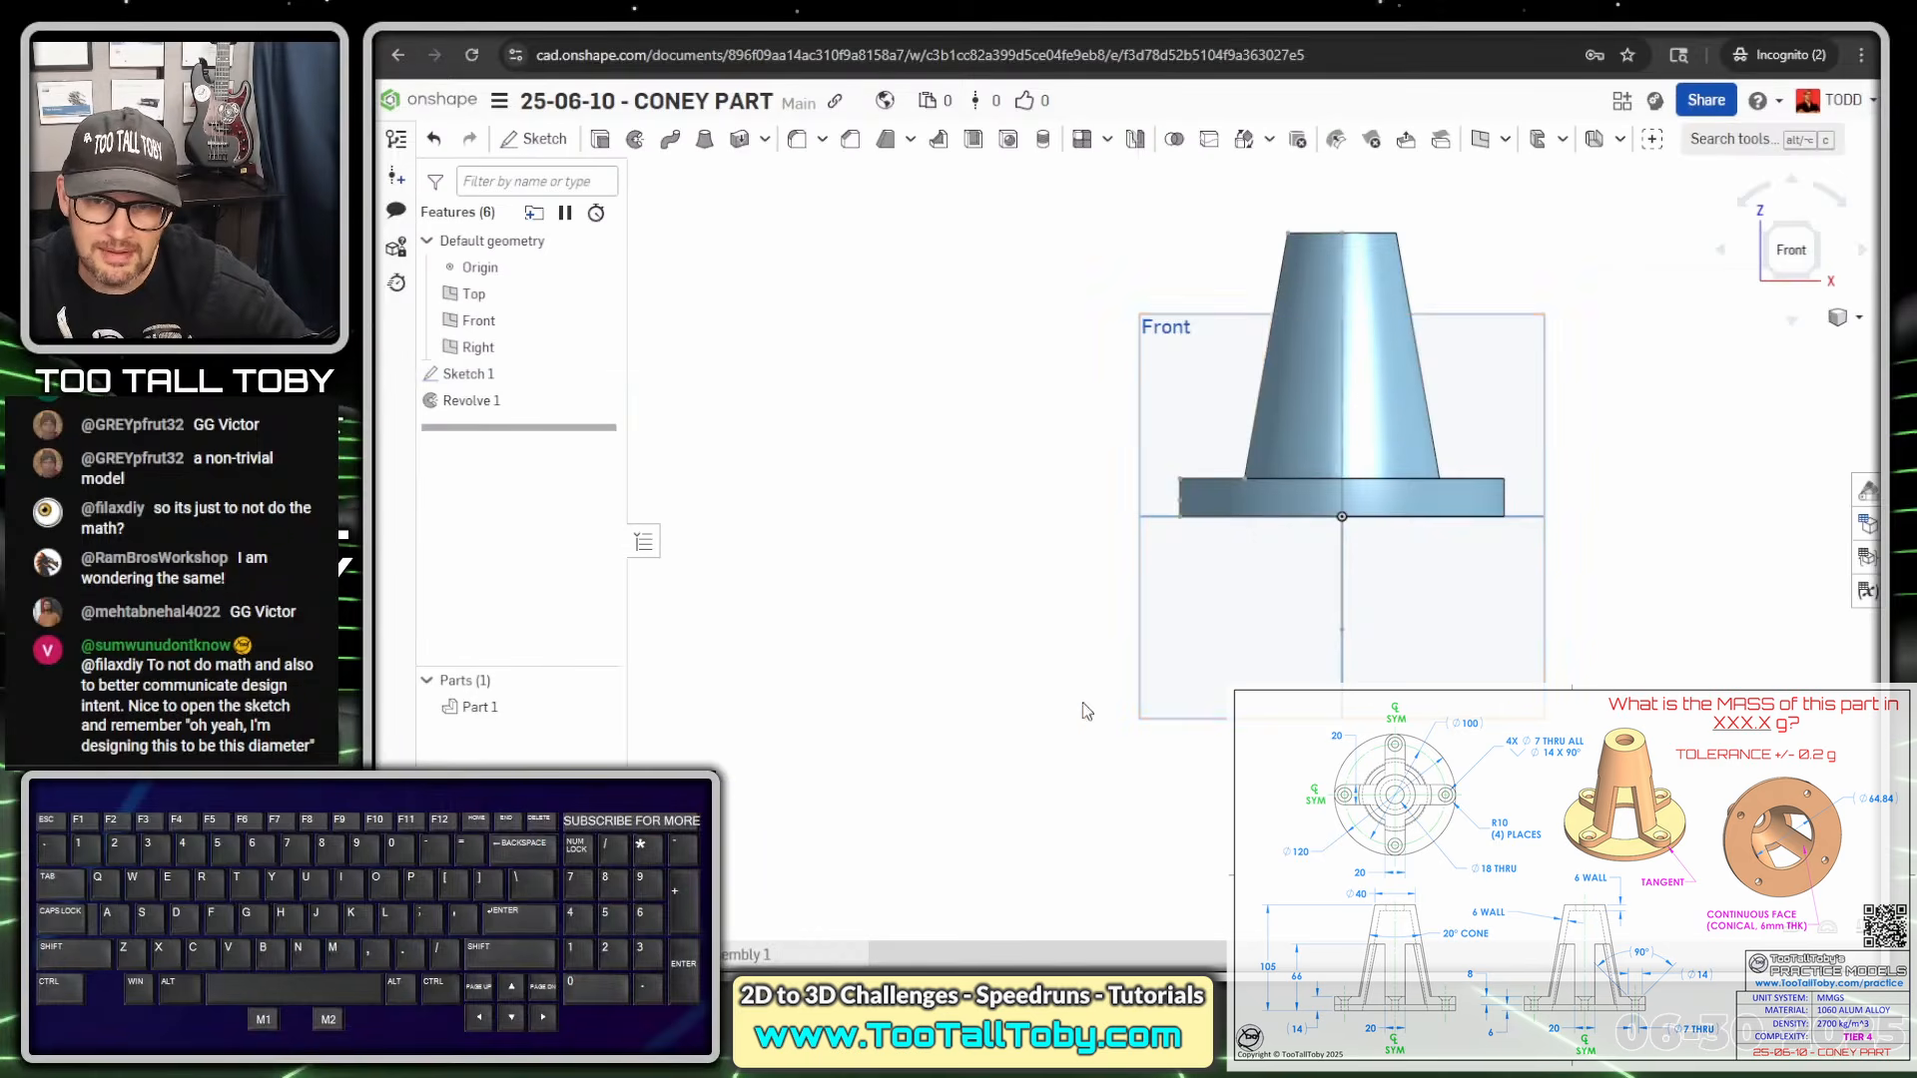
mouse_move(1213, 624)
right_down()
mouse_move(1184, 654)
mouse_move(1201, 654)
mouse_move(1188, 614)
right_up()
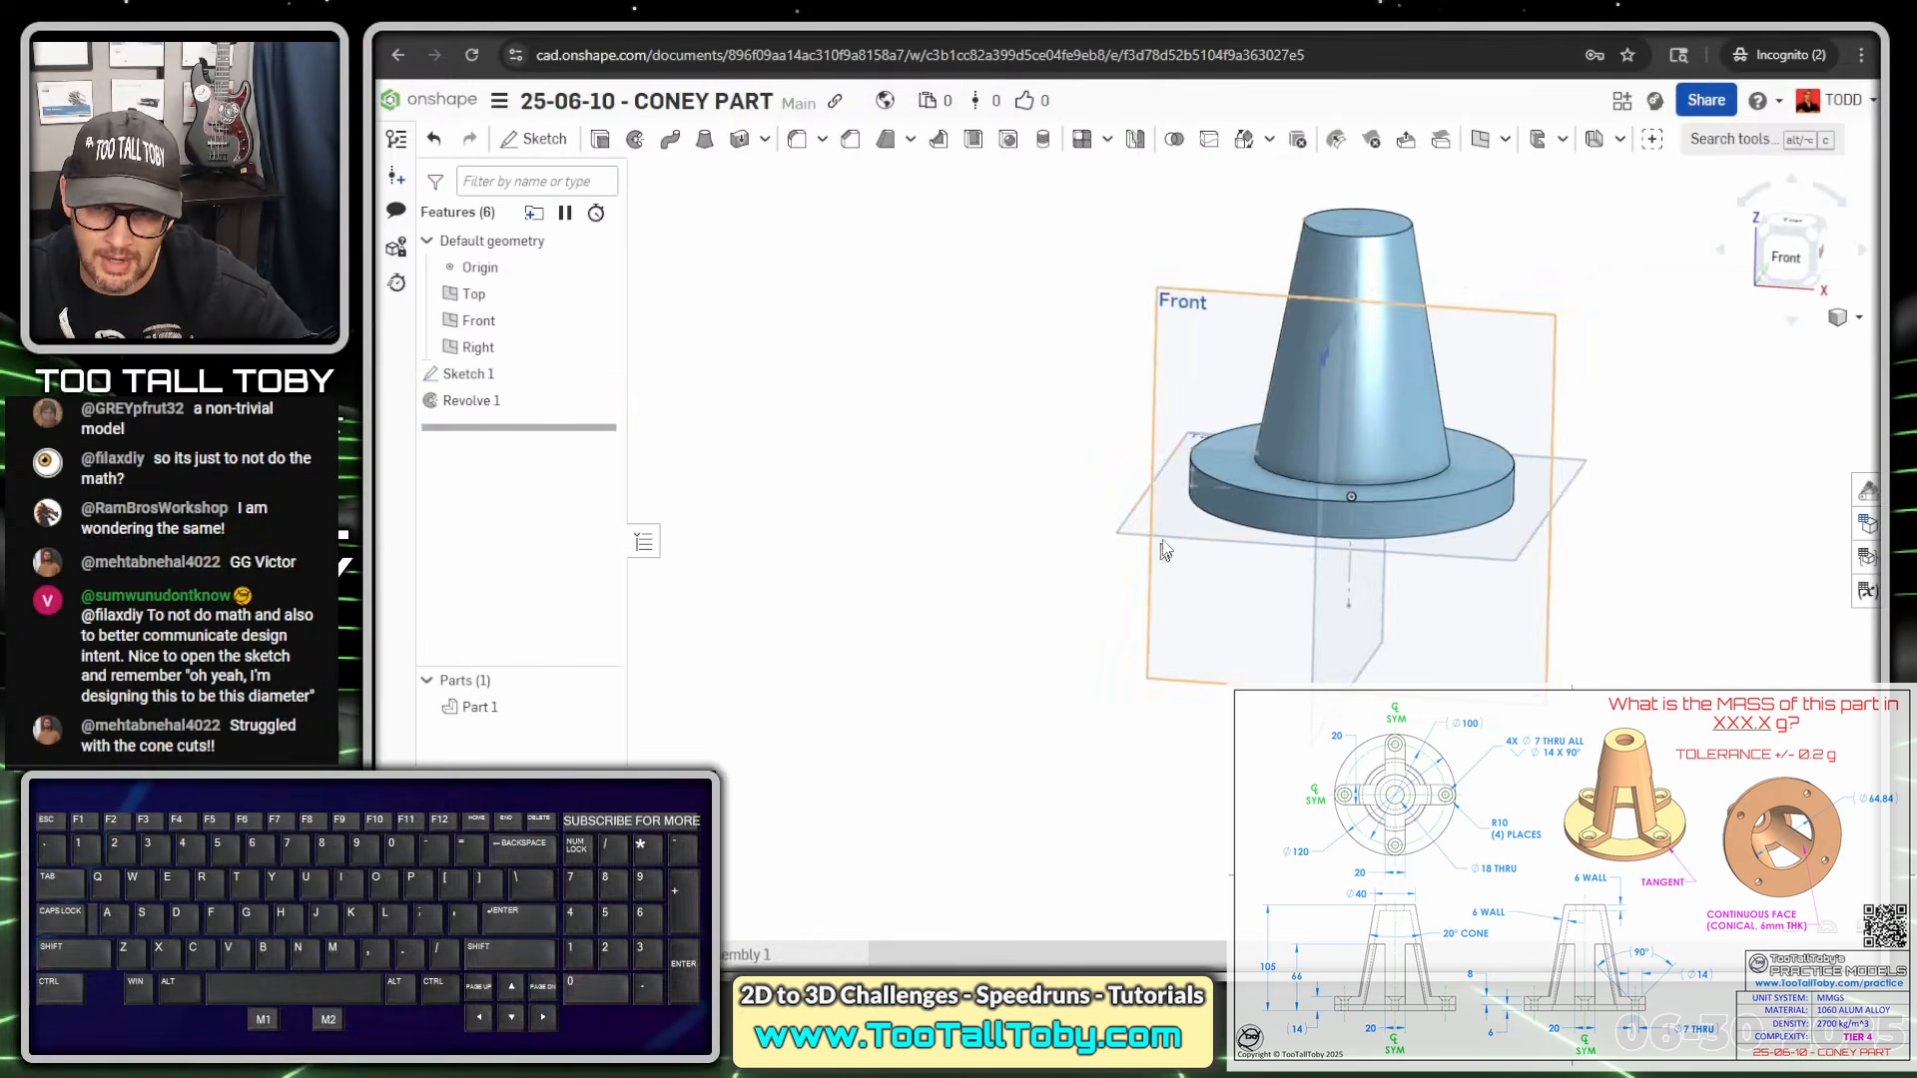
scroll(1170, 542, up, 6)
click(988, 527)
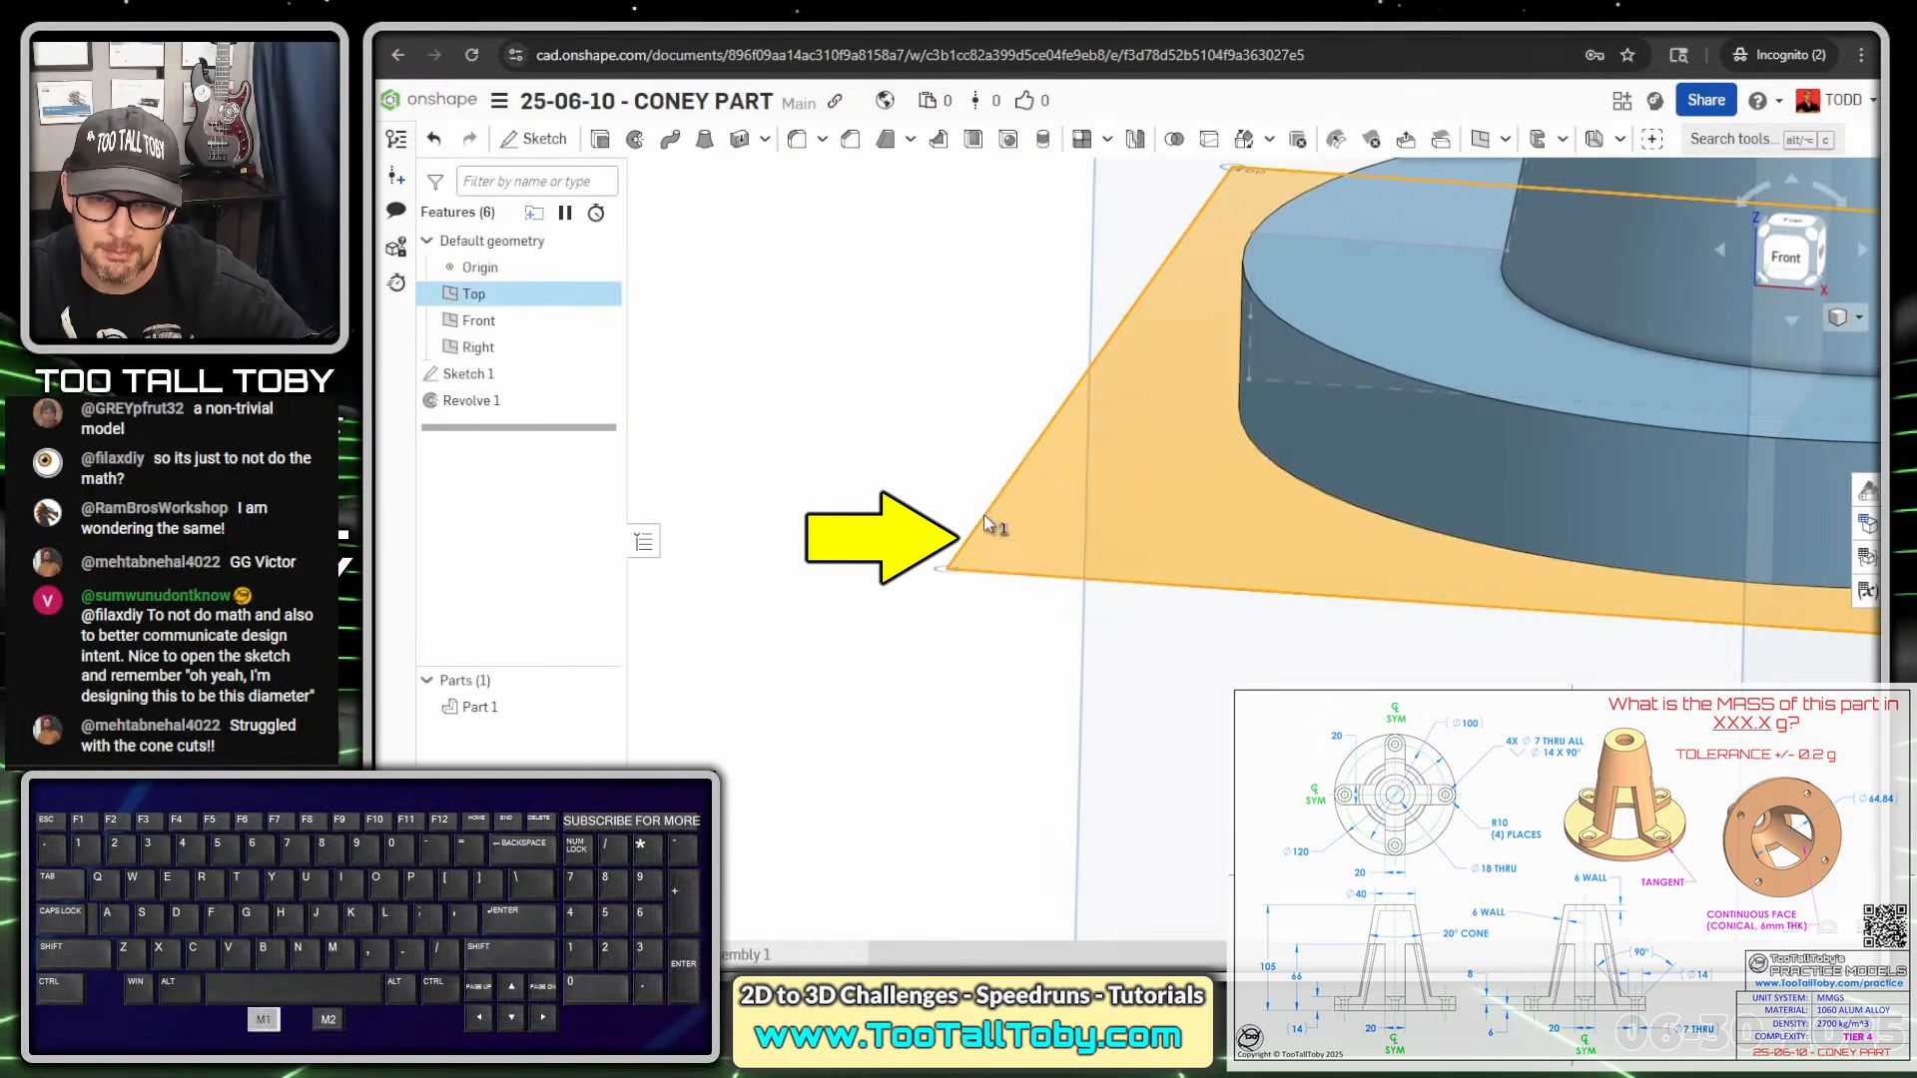
click(1248, 316)
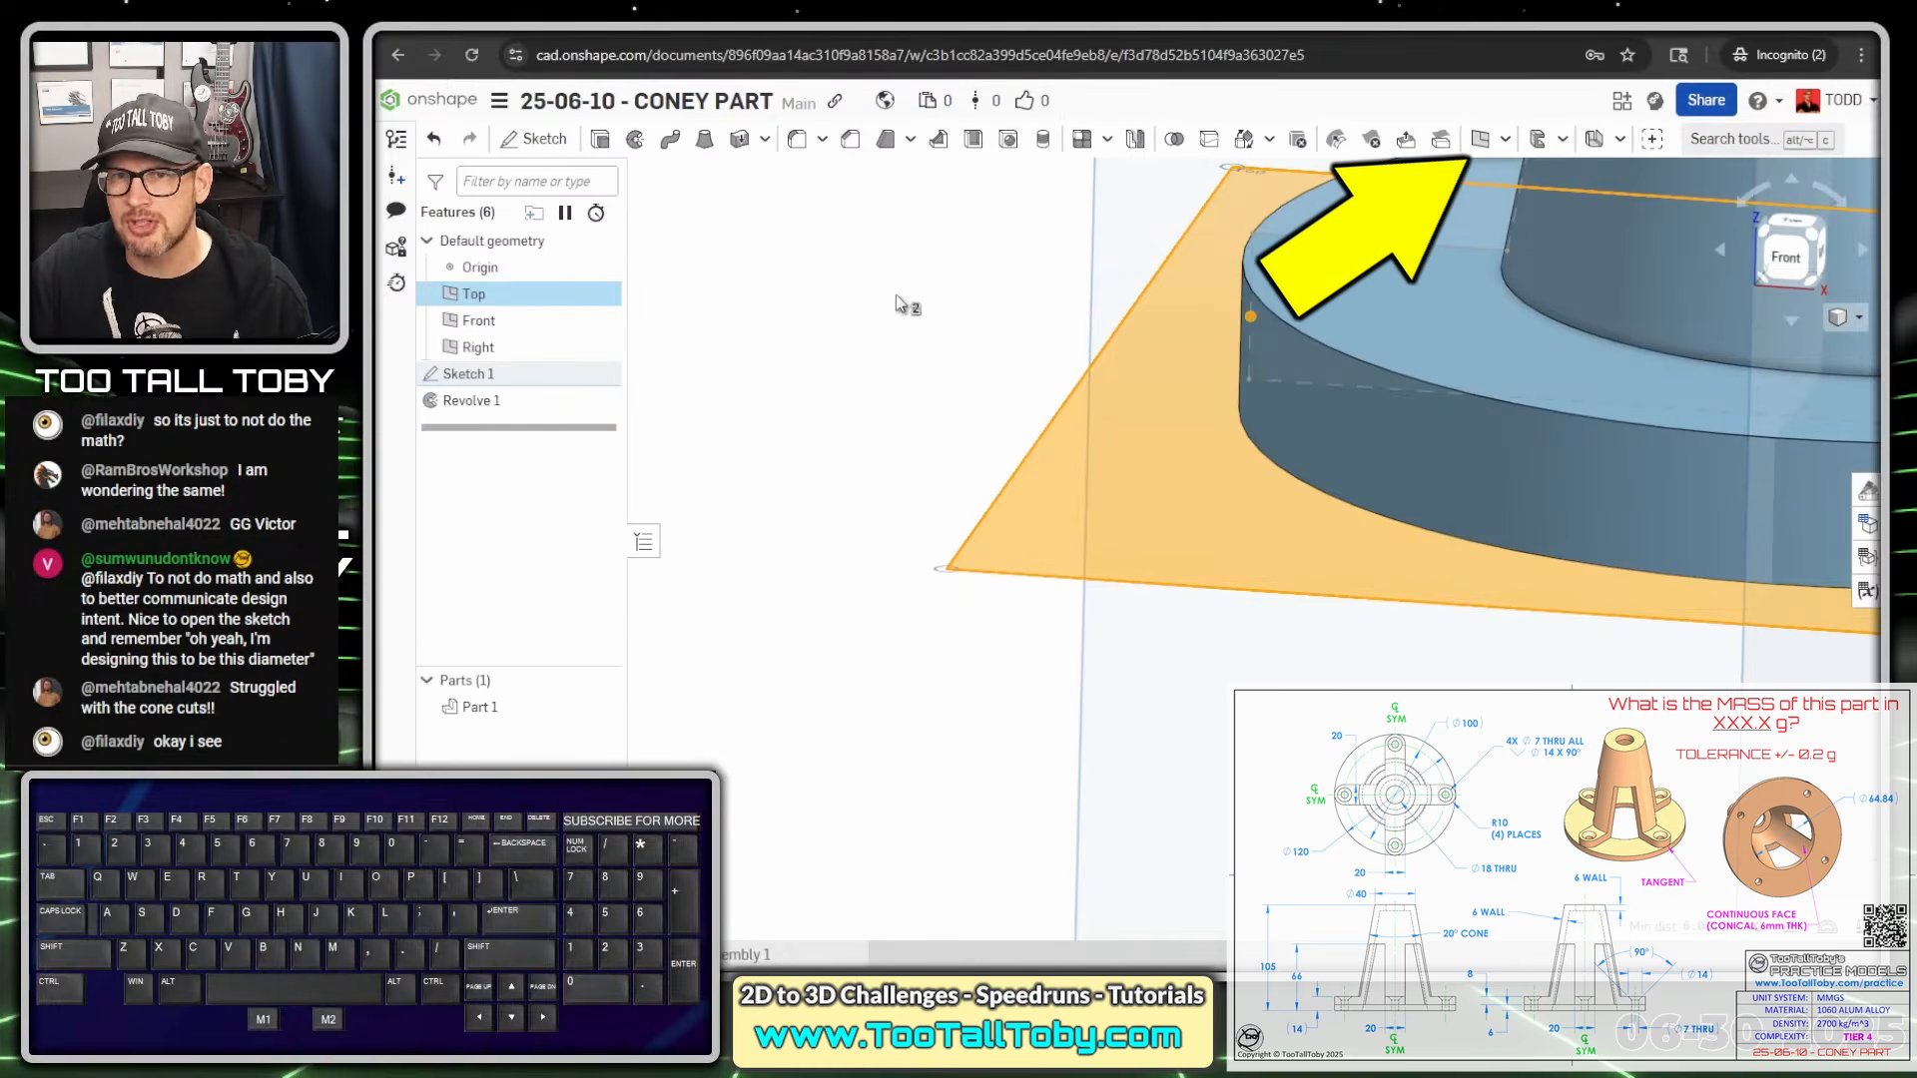
Try a new plane from the chosen references, then cancel it
click(1484, 140)
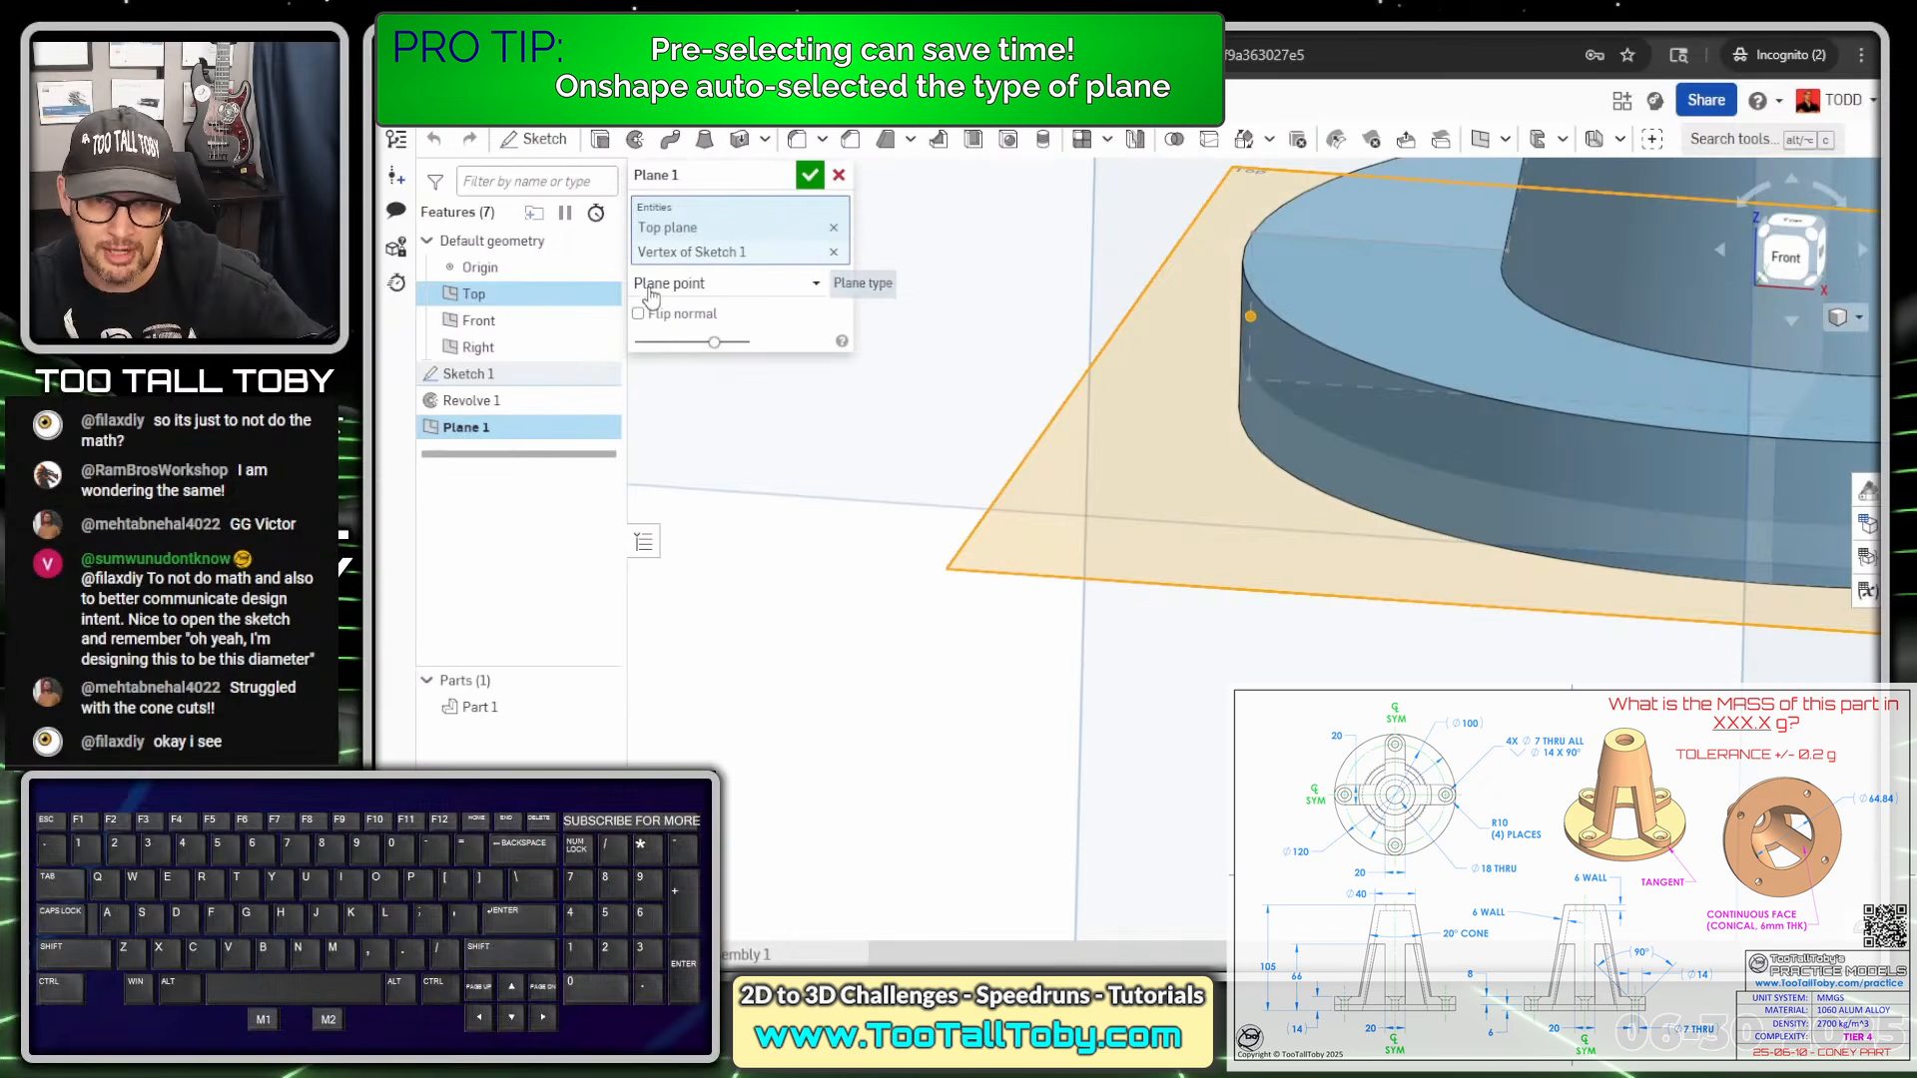
click(778, 287)
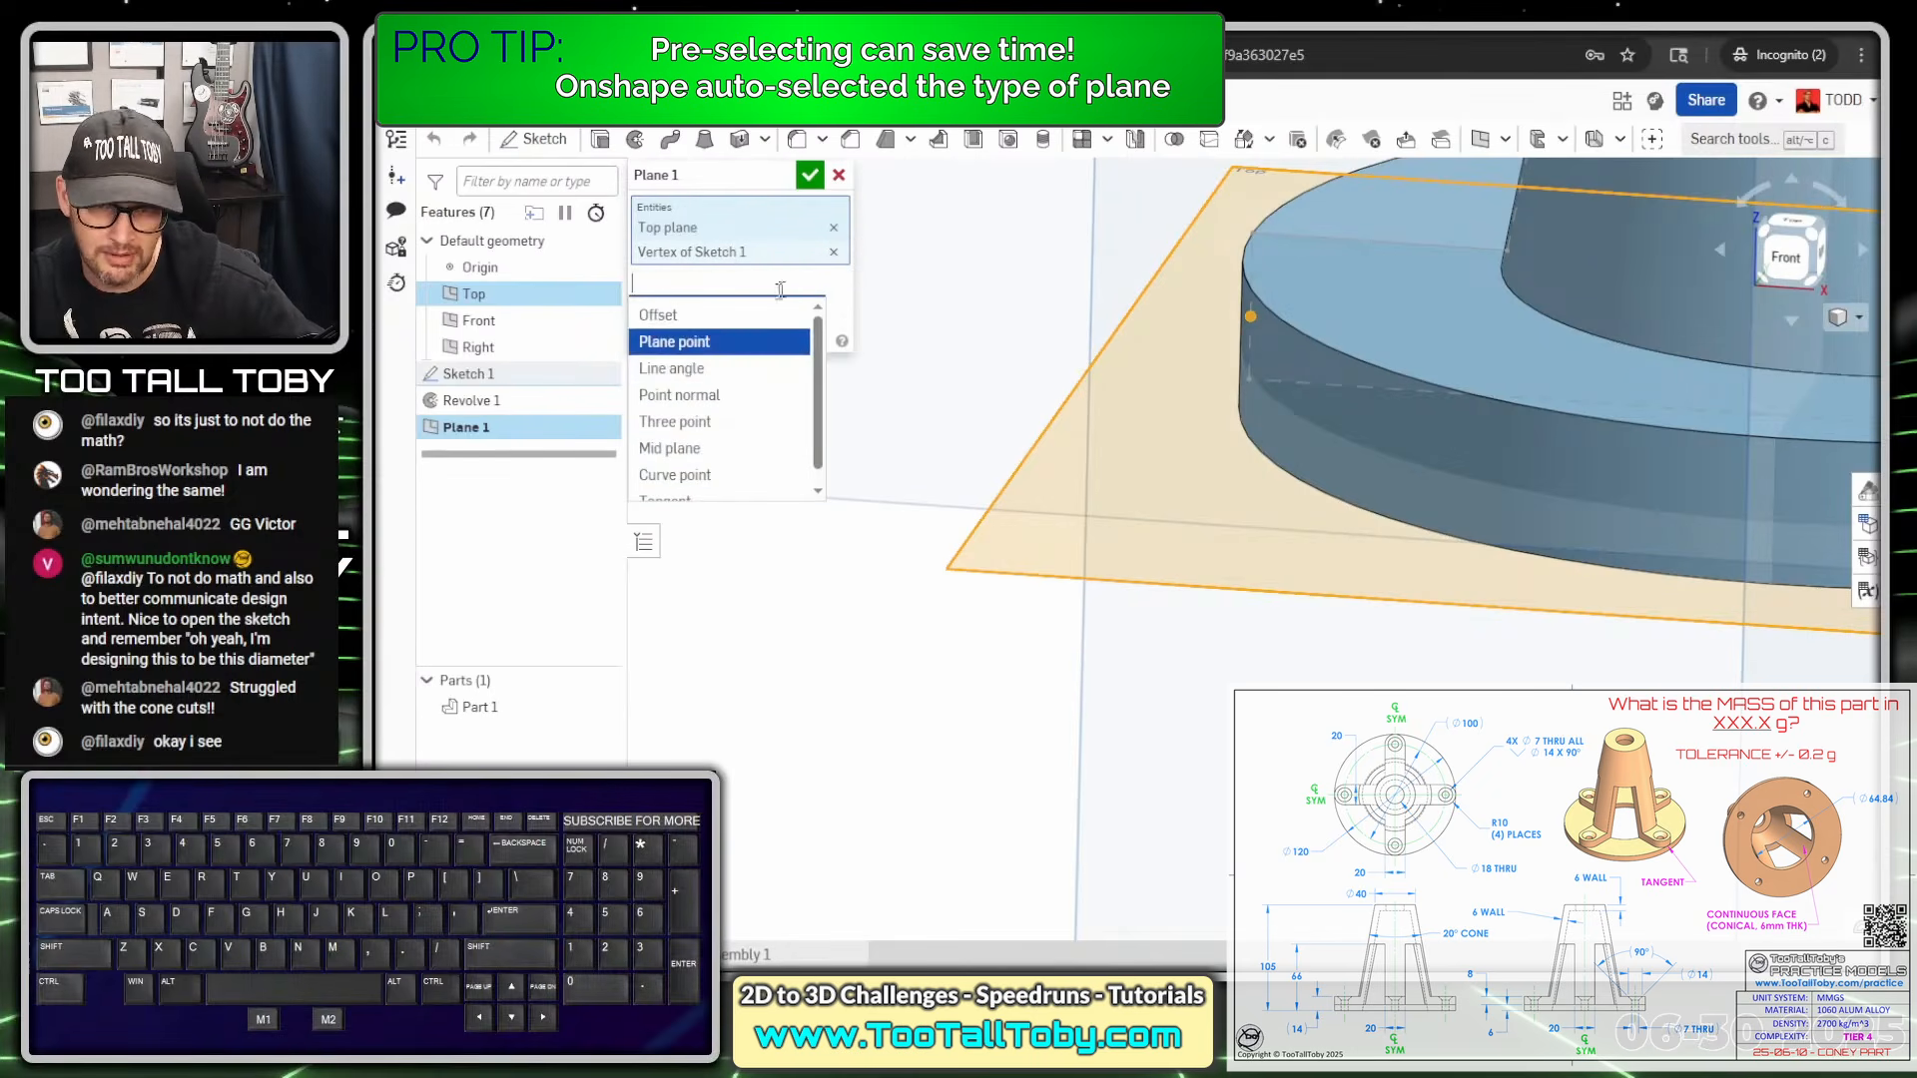
drag(818, 373, 816, 411)
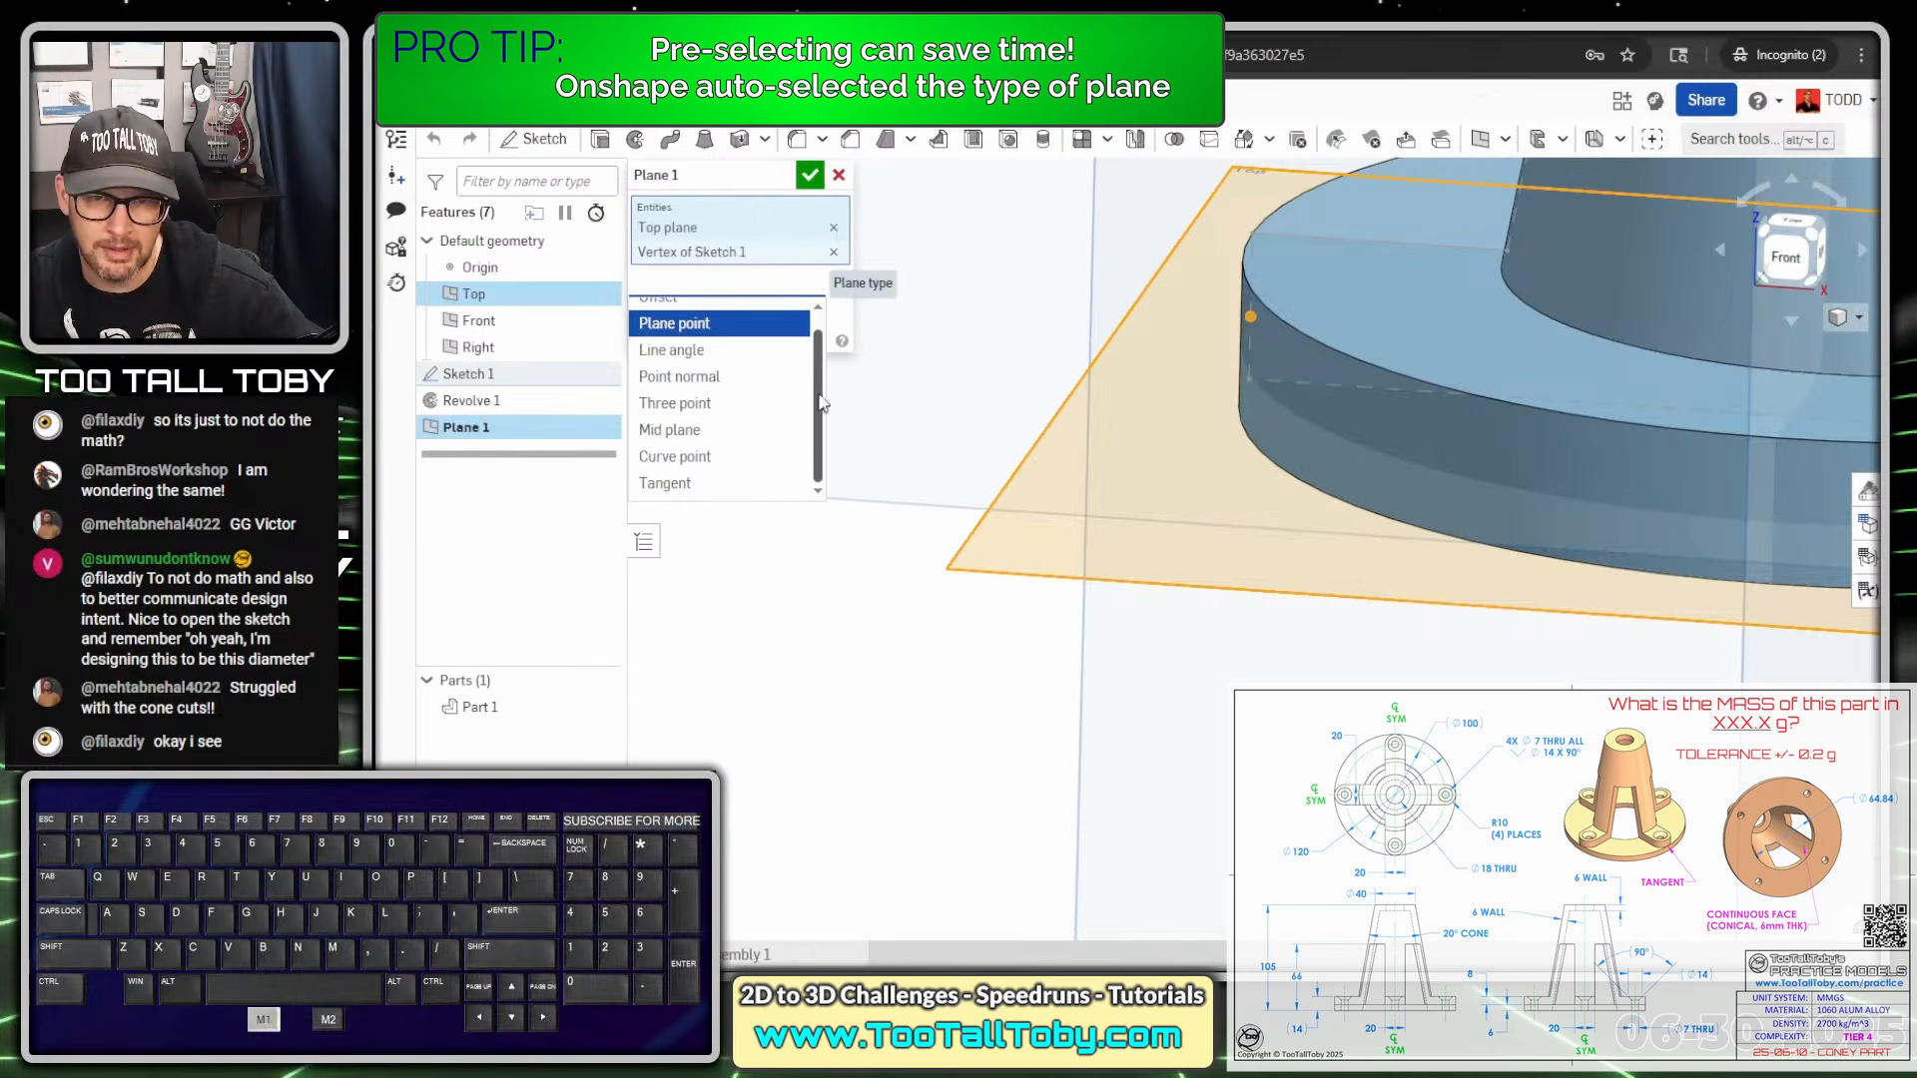
drag(821, 402, 819, 387)
click(701, 337)
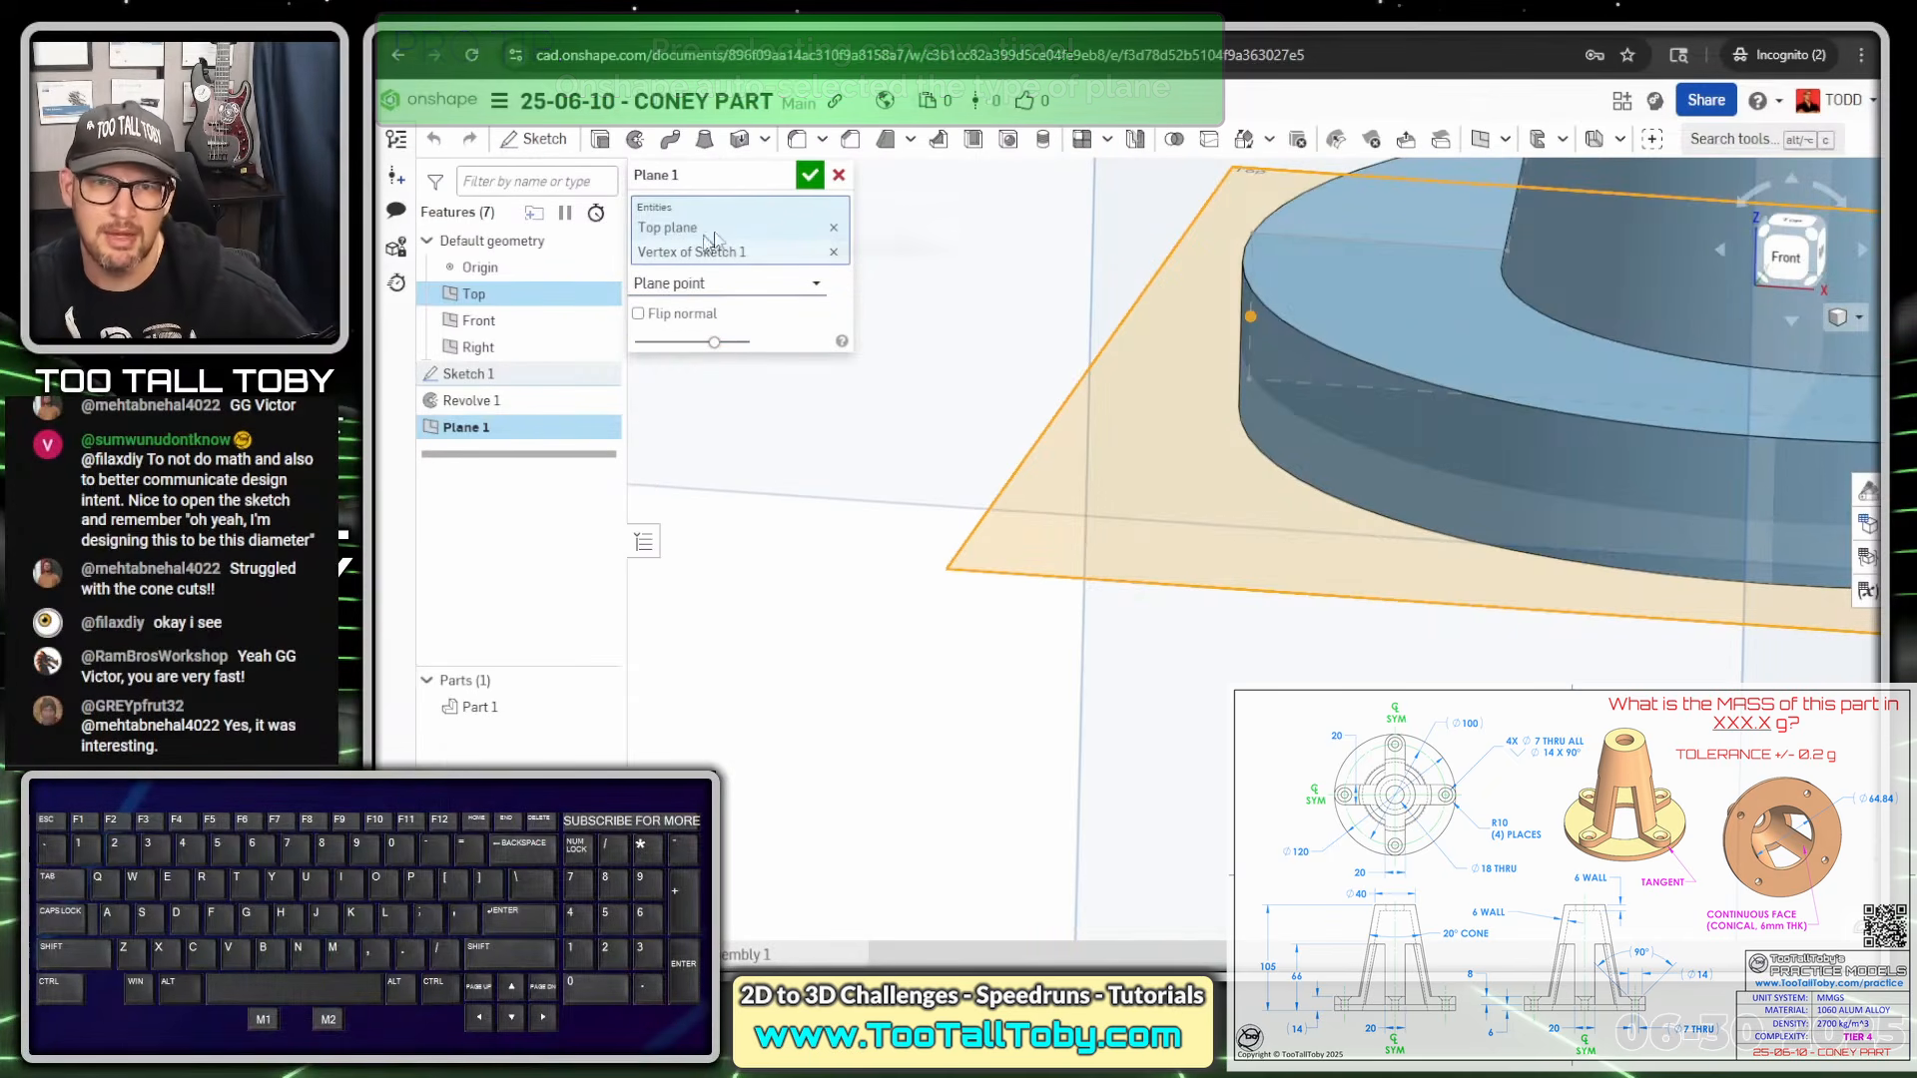
click(839, 174)
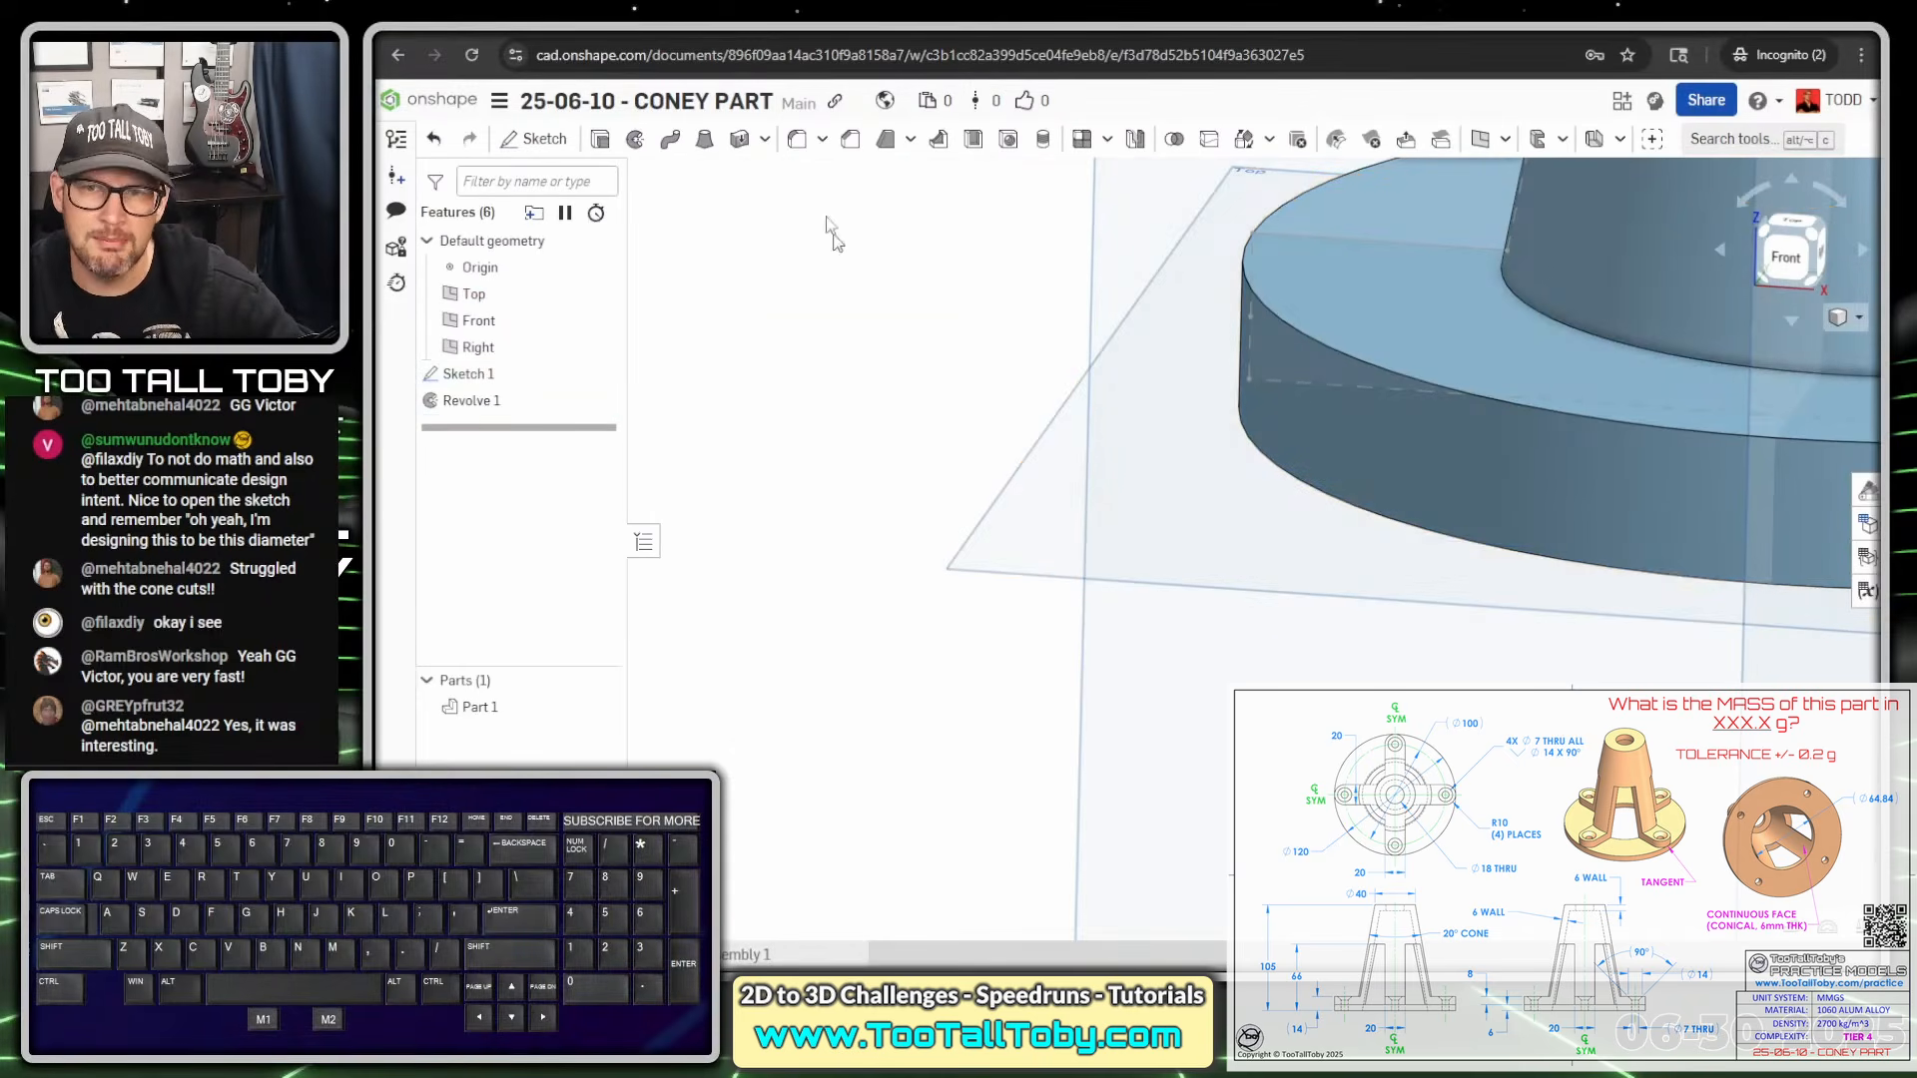
Create Plane 1 through the flange vertex, parallel to the Top plane
scroll(920, 431, down, 3)
scroll(831, 374, down, 3)
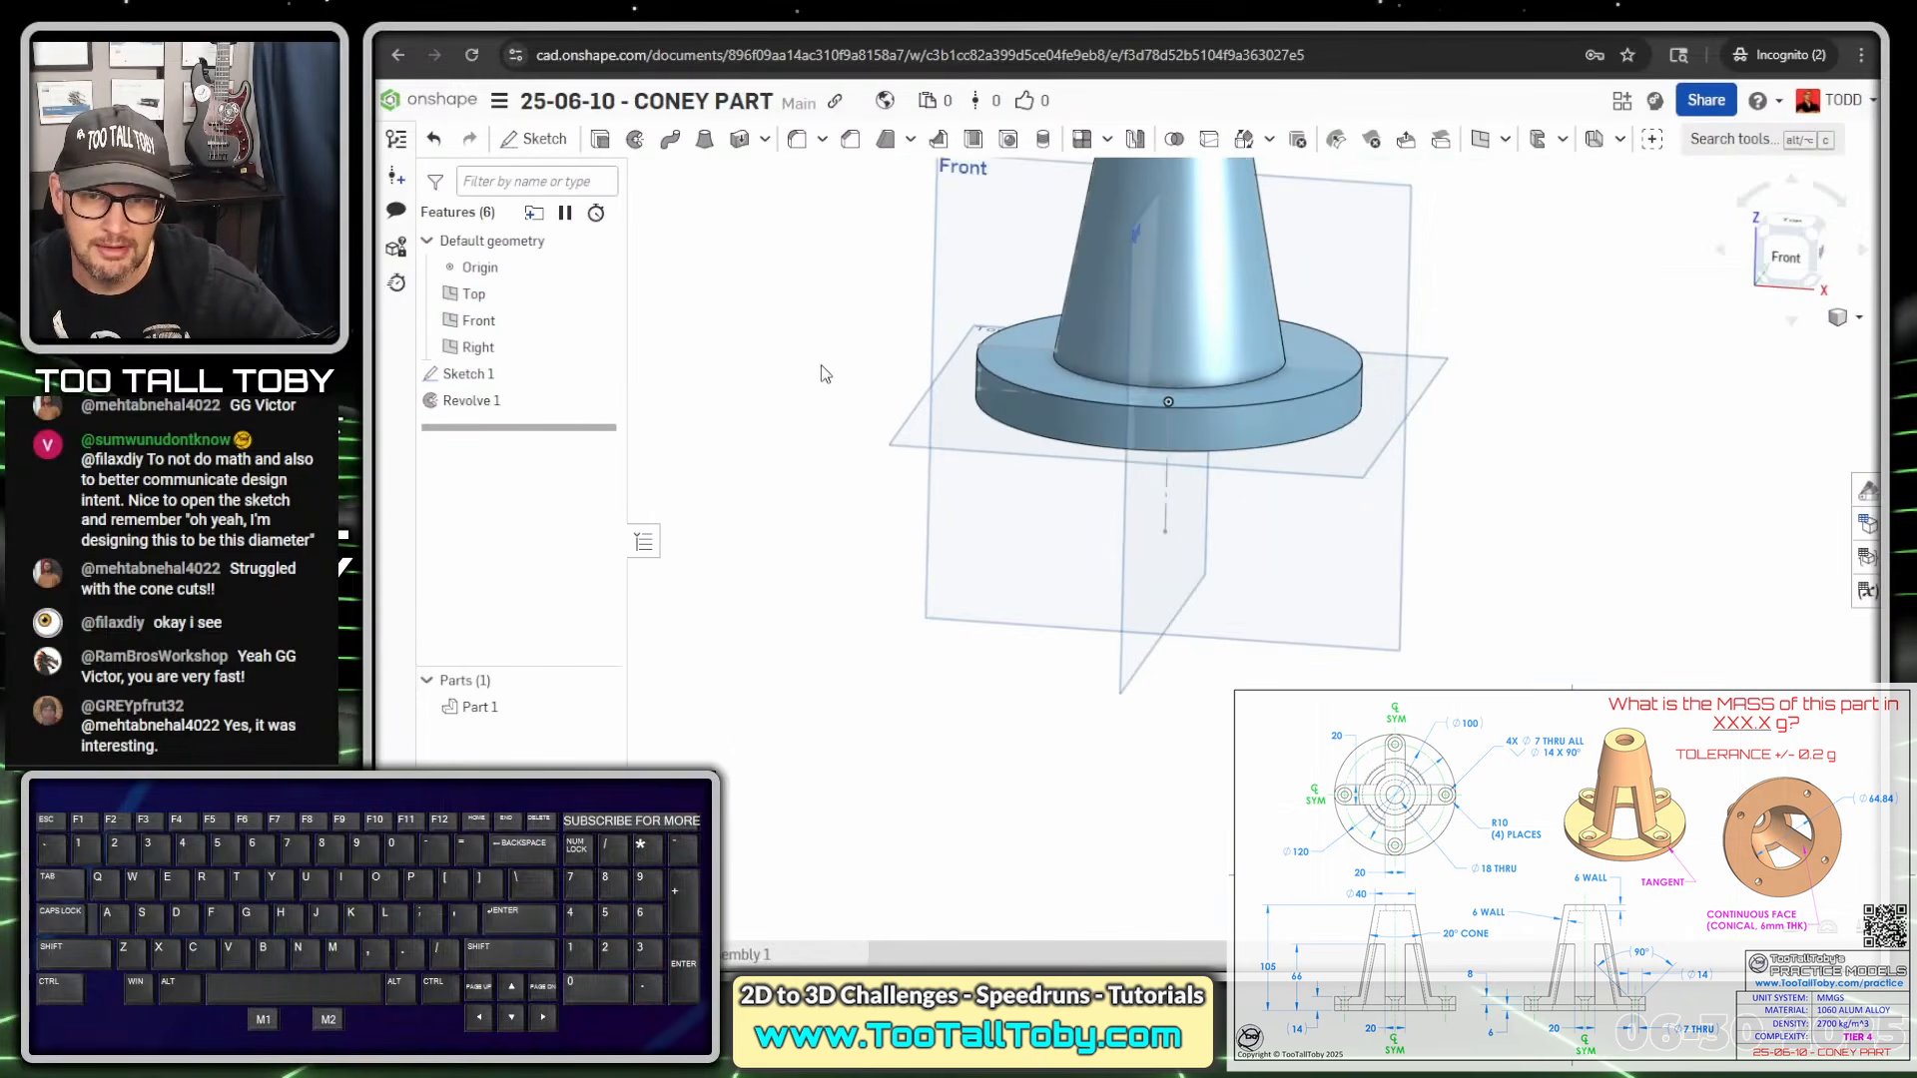
scroll(842, 410, up, 1)
click(1003, 361)
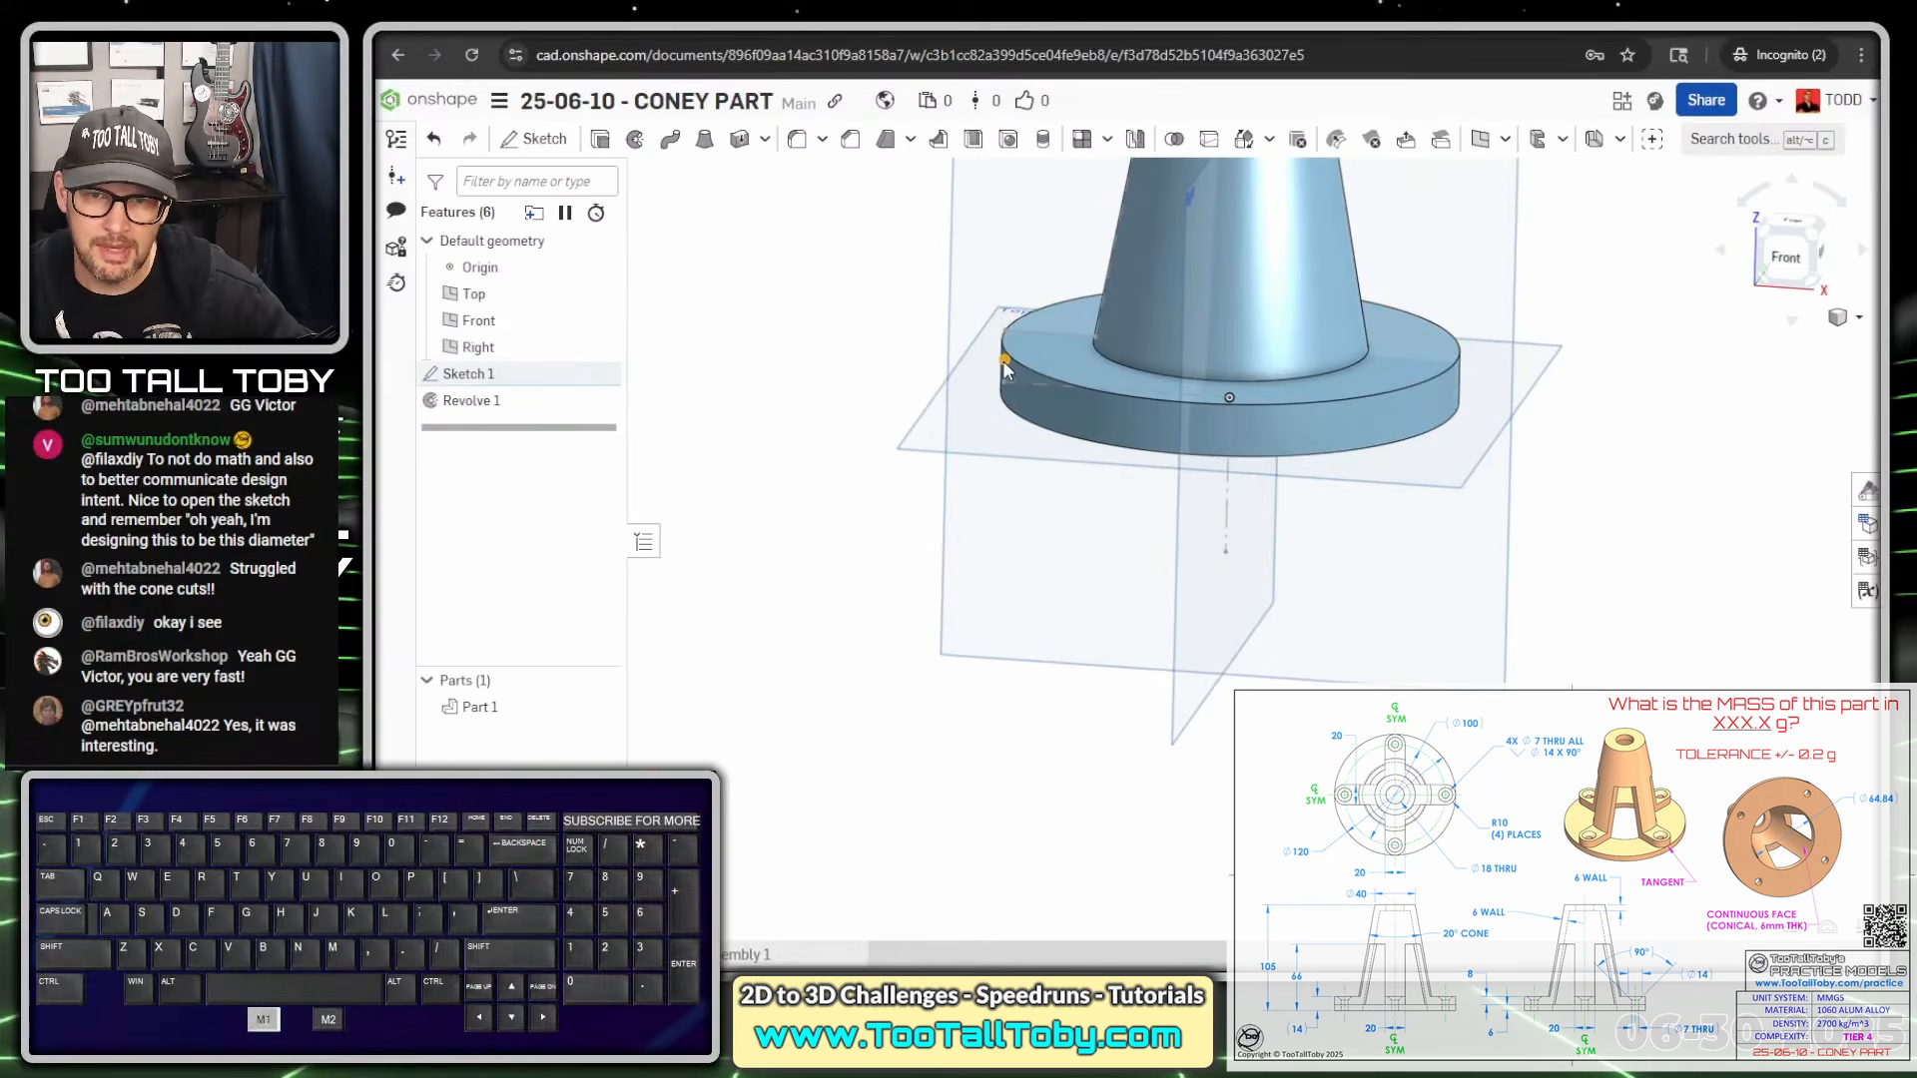
click(903, 436)
key(s)
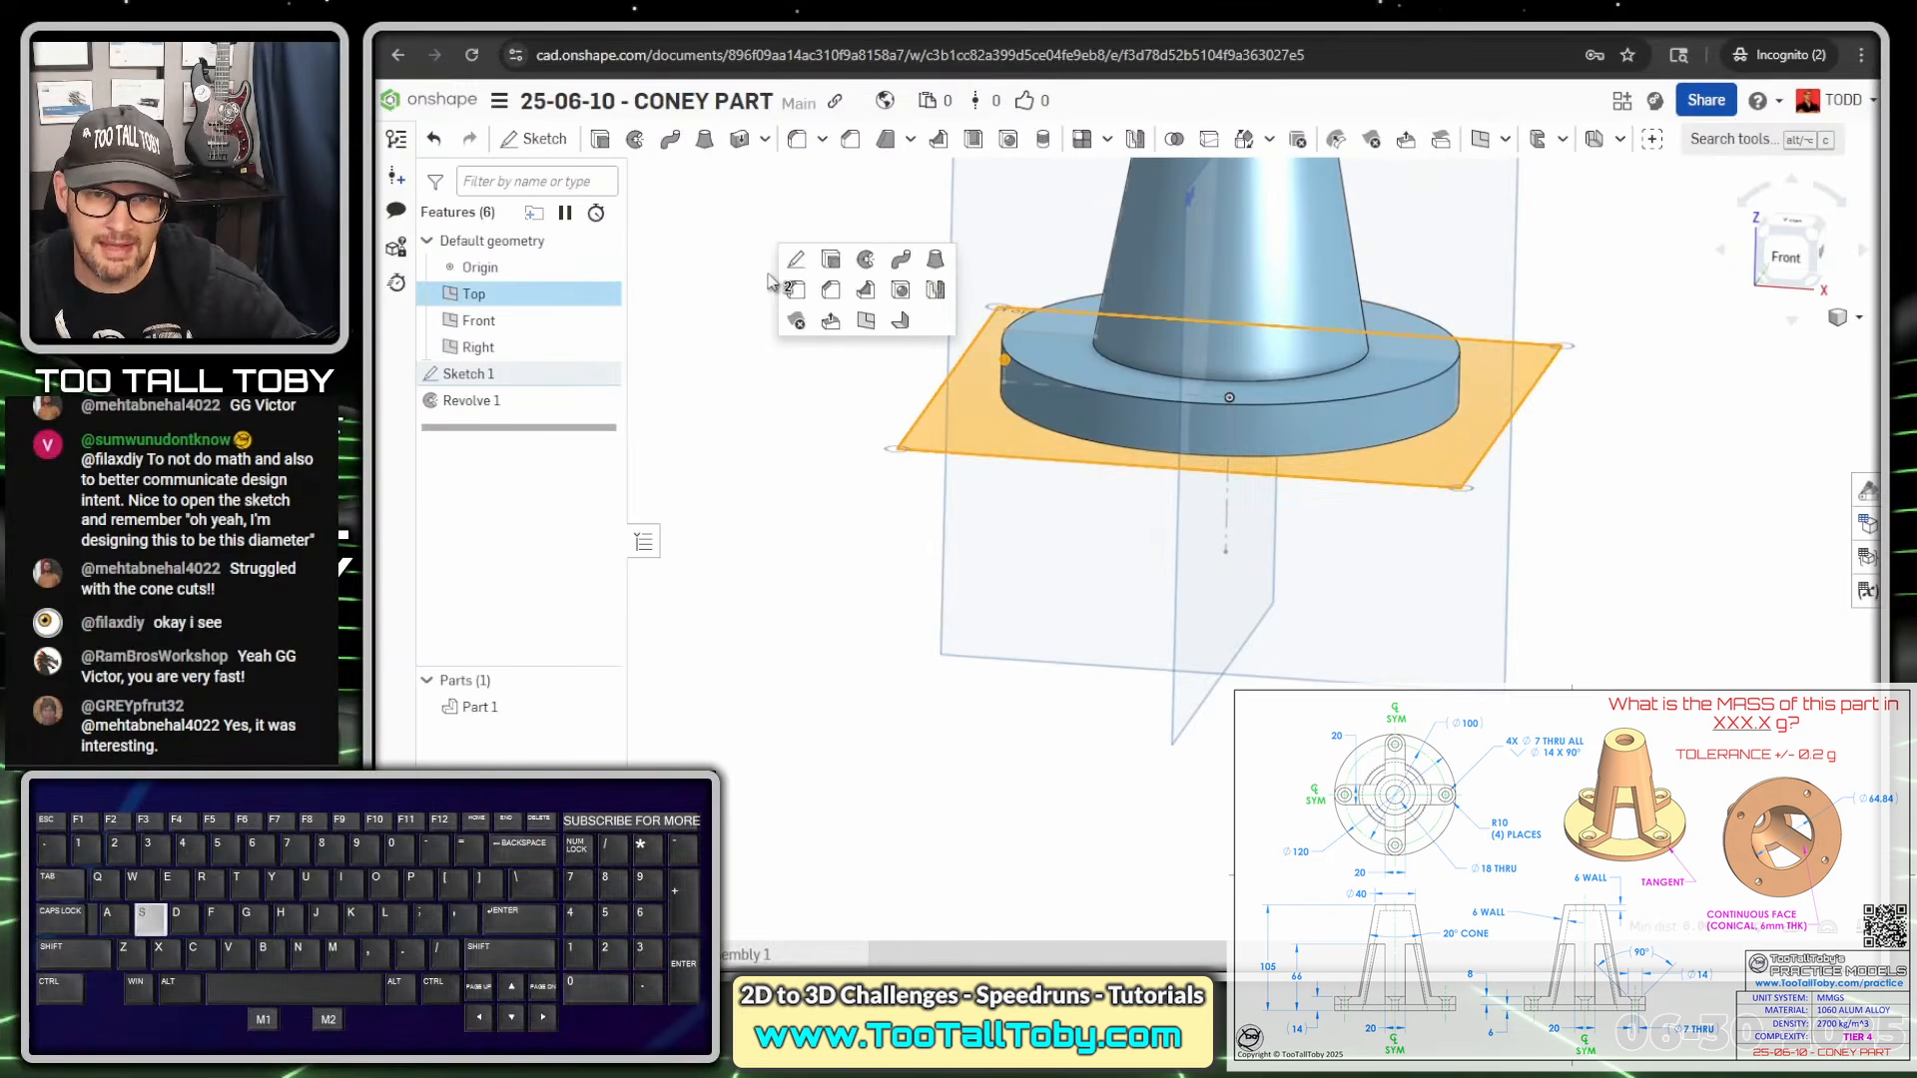
click(865, 324)
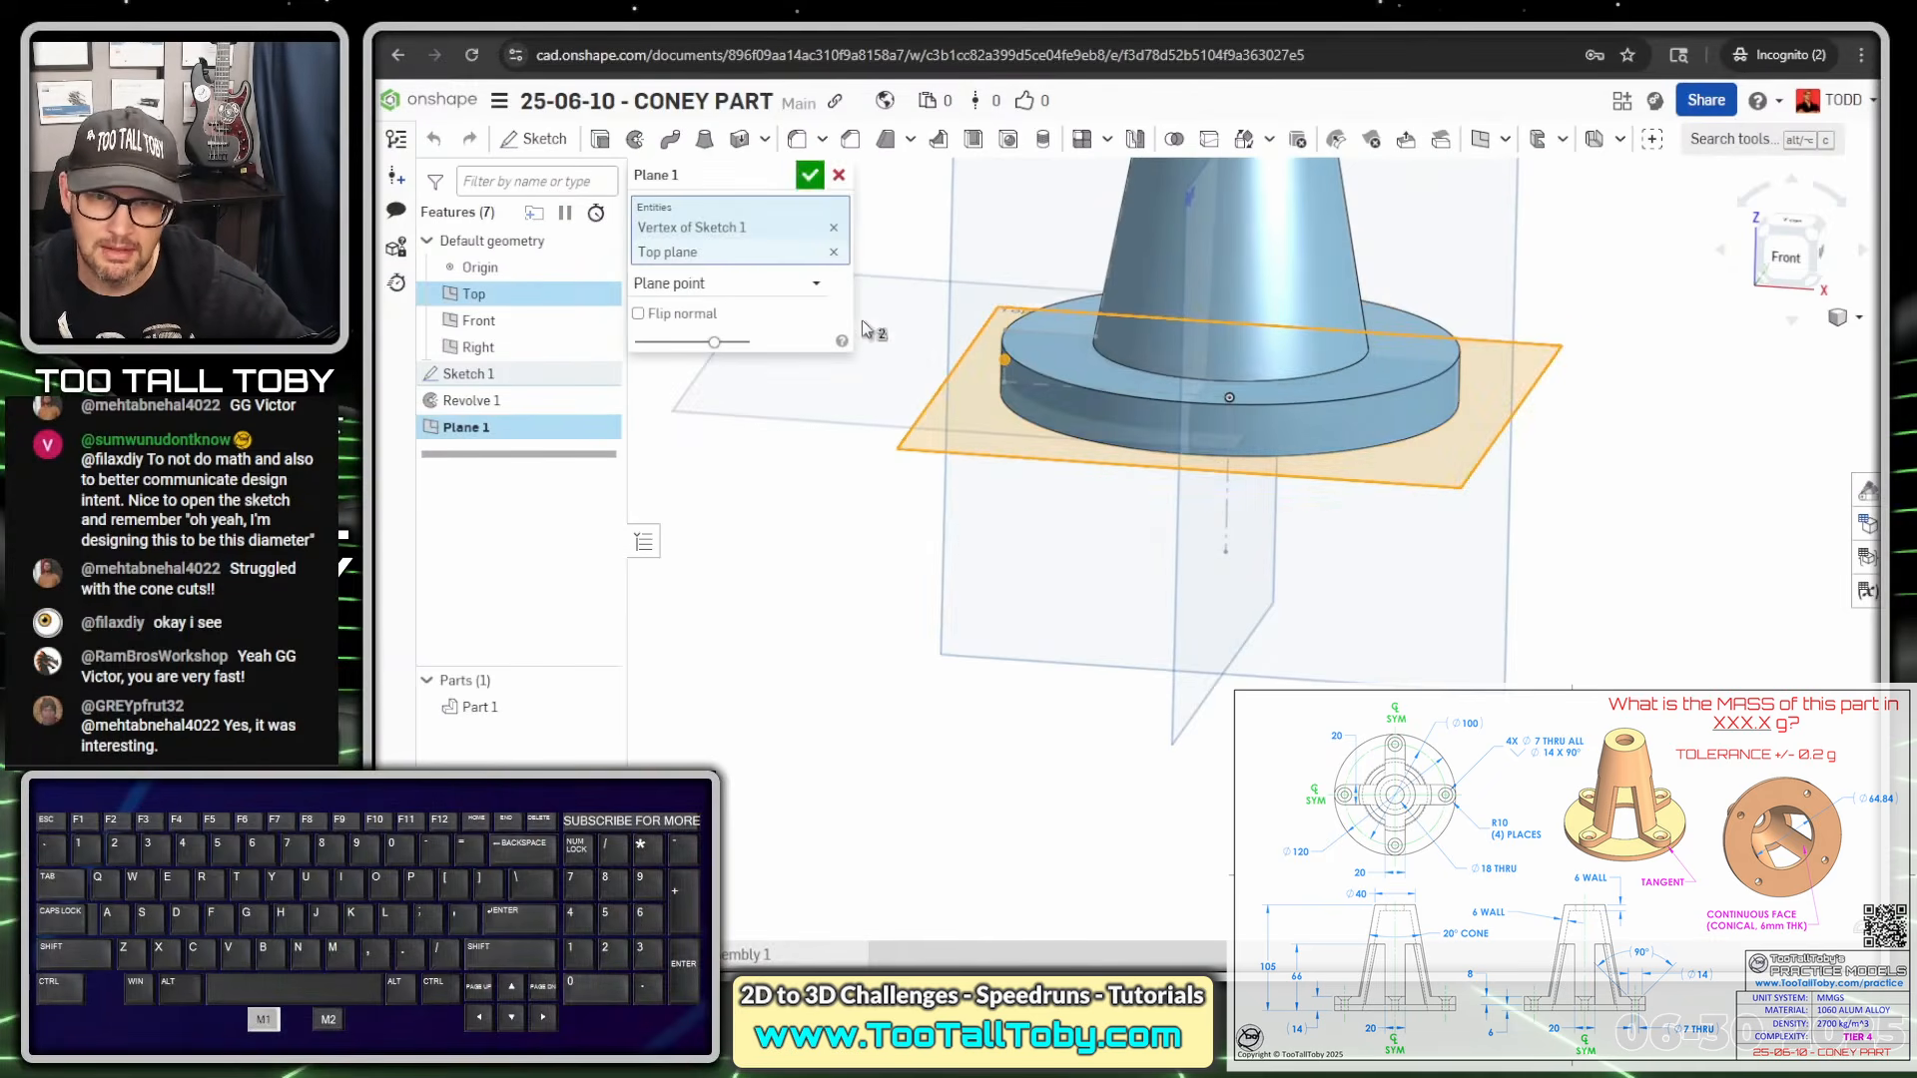
click(809, 177)
Tilt the view to show the part's top and select Plane 1
mouse_move(824, 475)
right_down()
mouse_move(835, 440)
mouse_move(836, 473)
right_up()
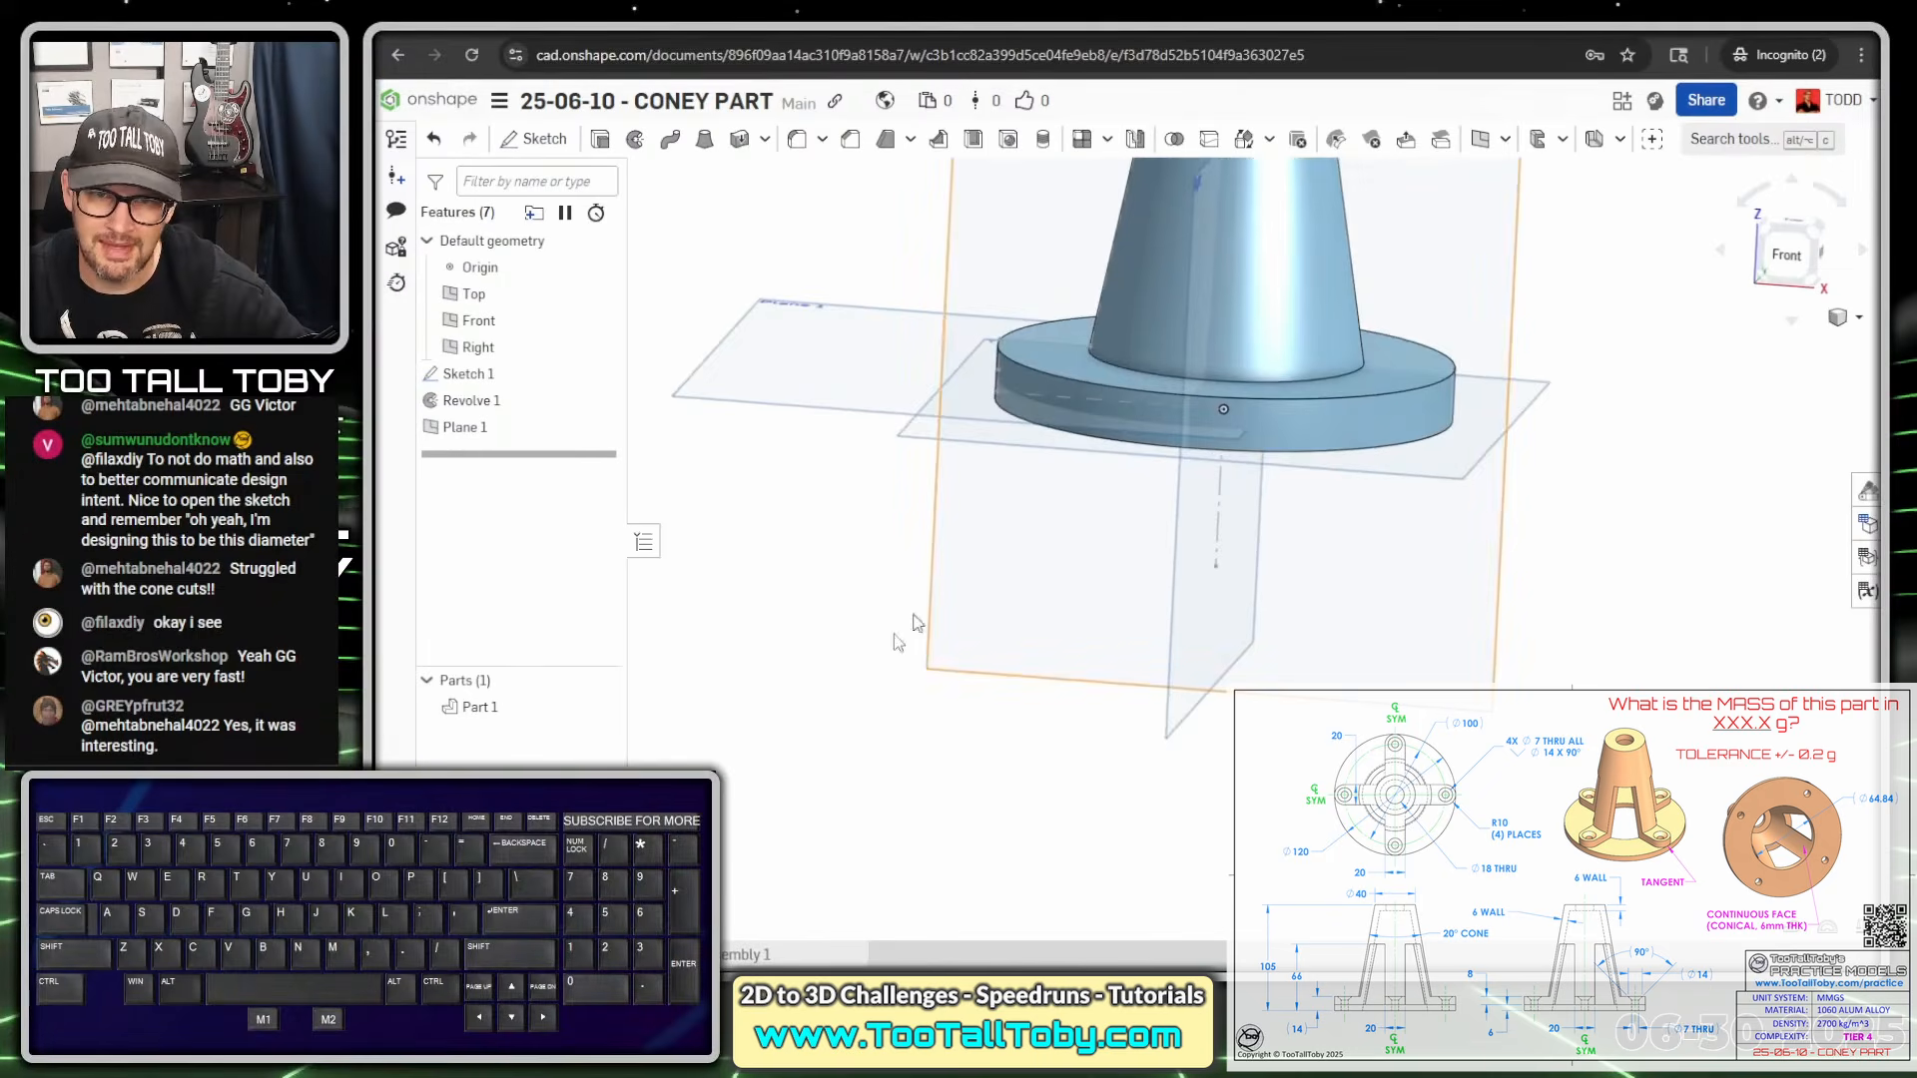
right_drag(821, 622, 831, 703)
scroll(831, 703, down, 4)
scroll(932, 406, up, 1)
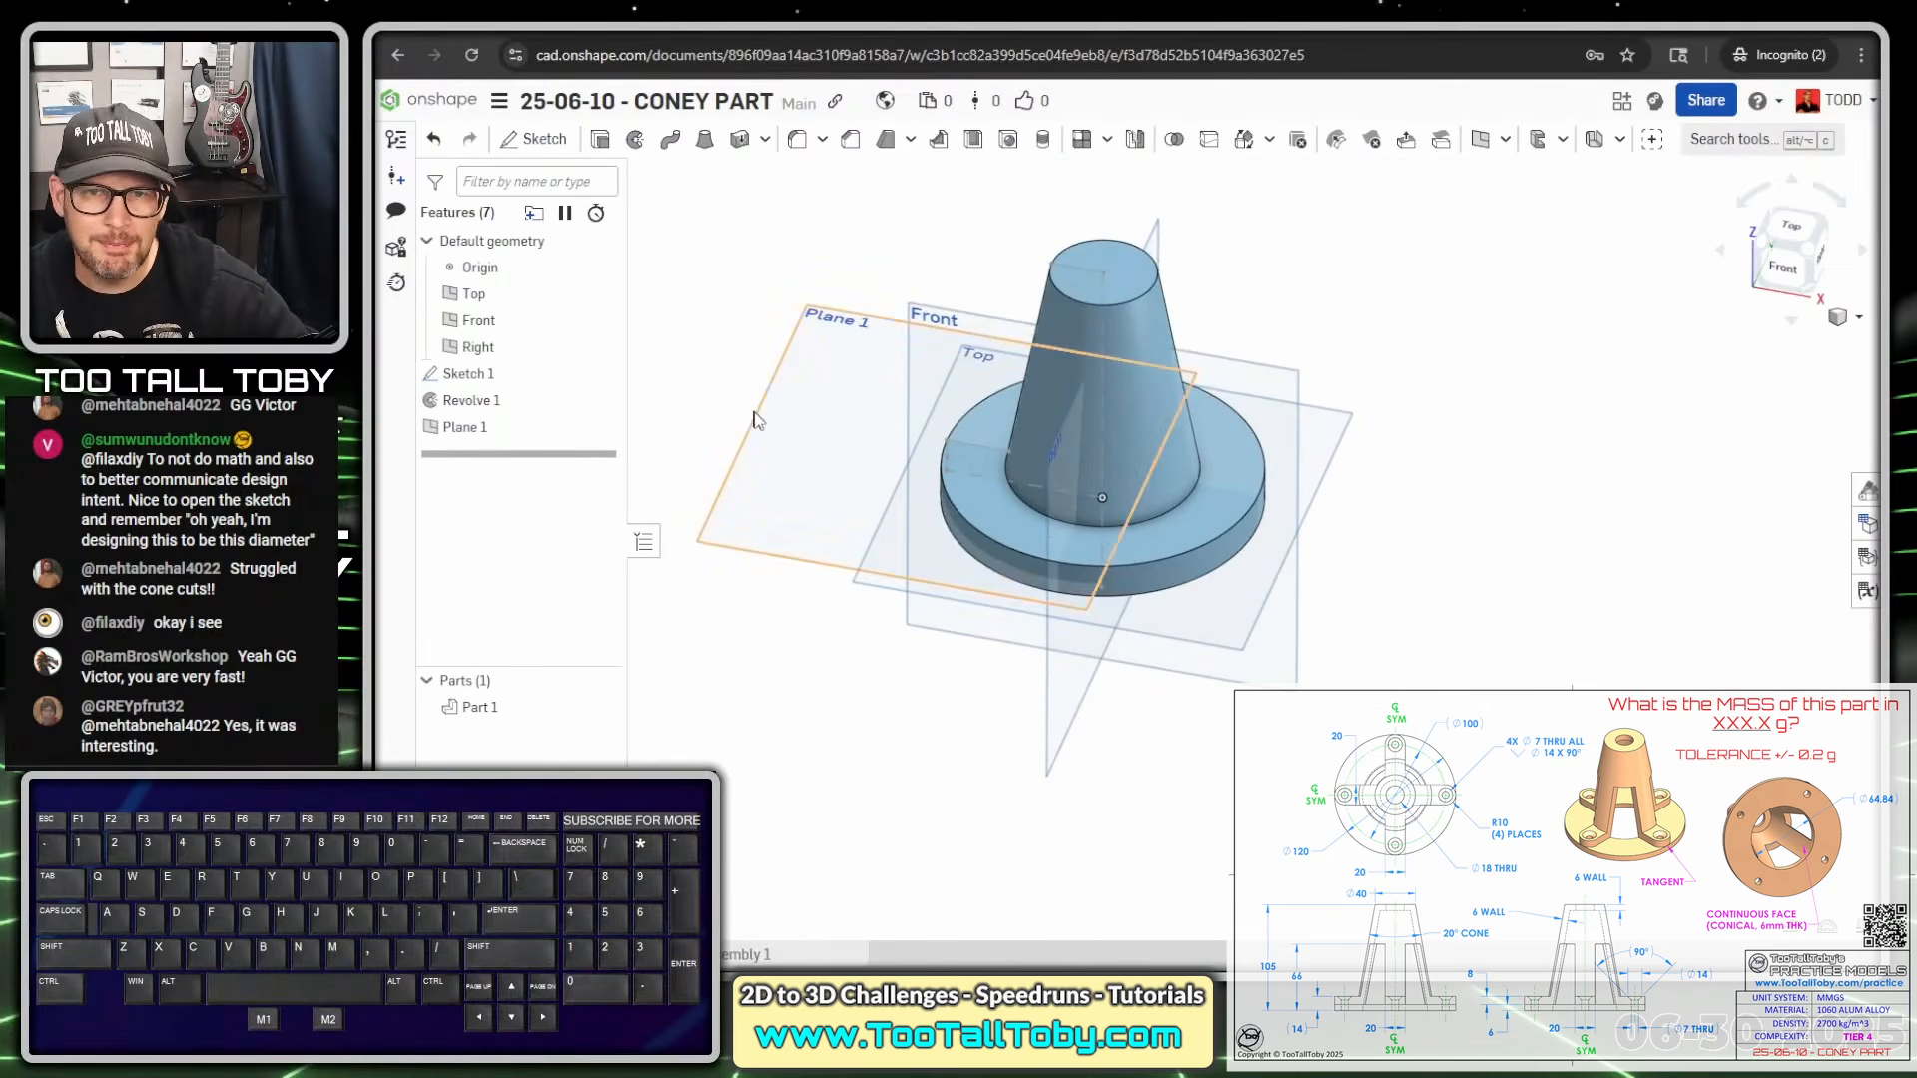
click(755, 419)
Open Sketch 2 on Plane 1 viewed normal and place a square's first corner near the centre
key(s)
click(789, 404)
key(n)
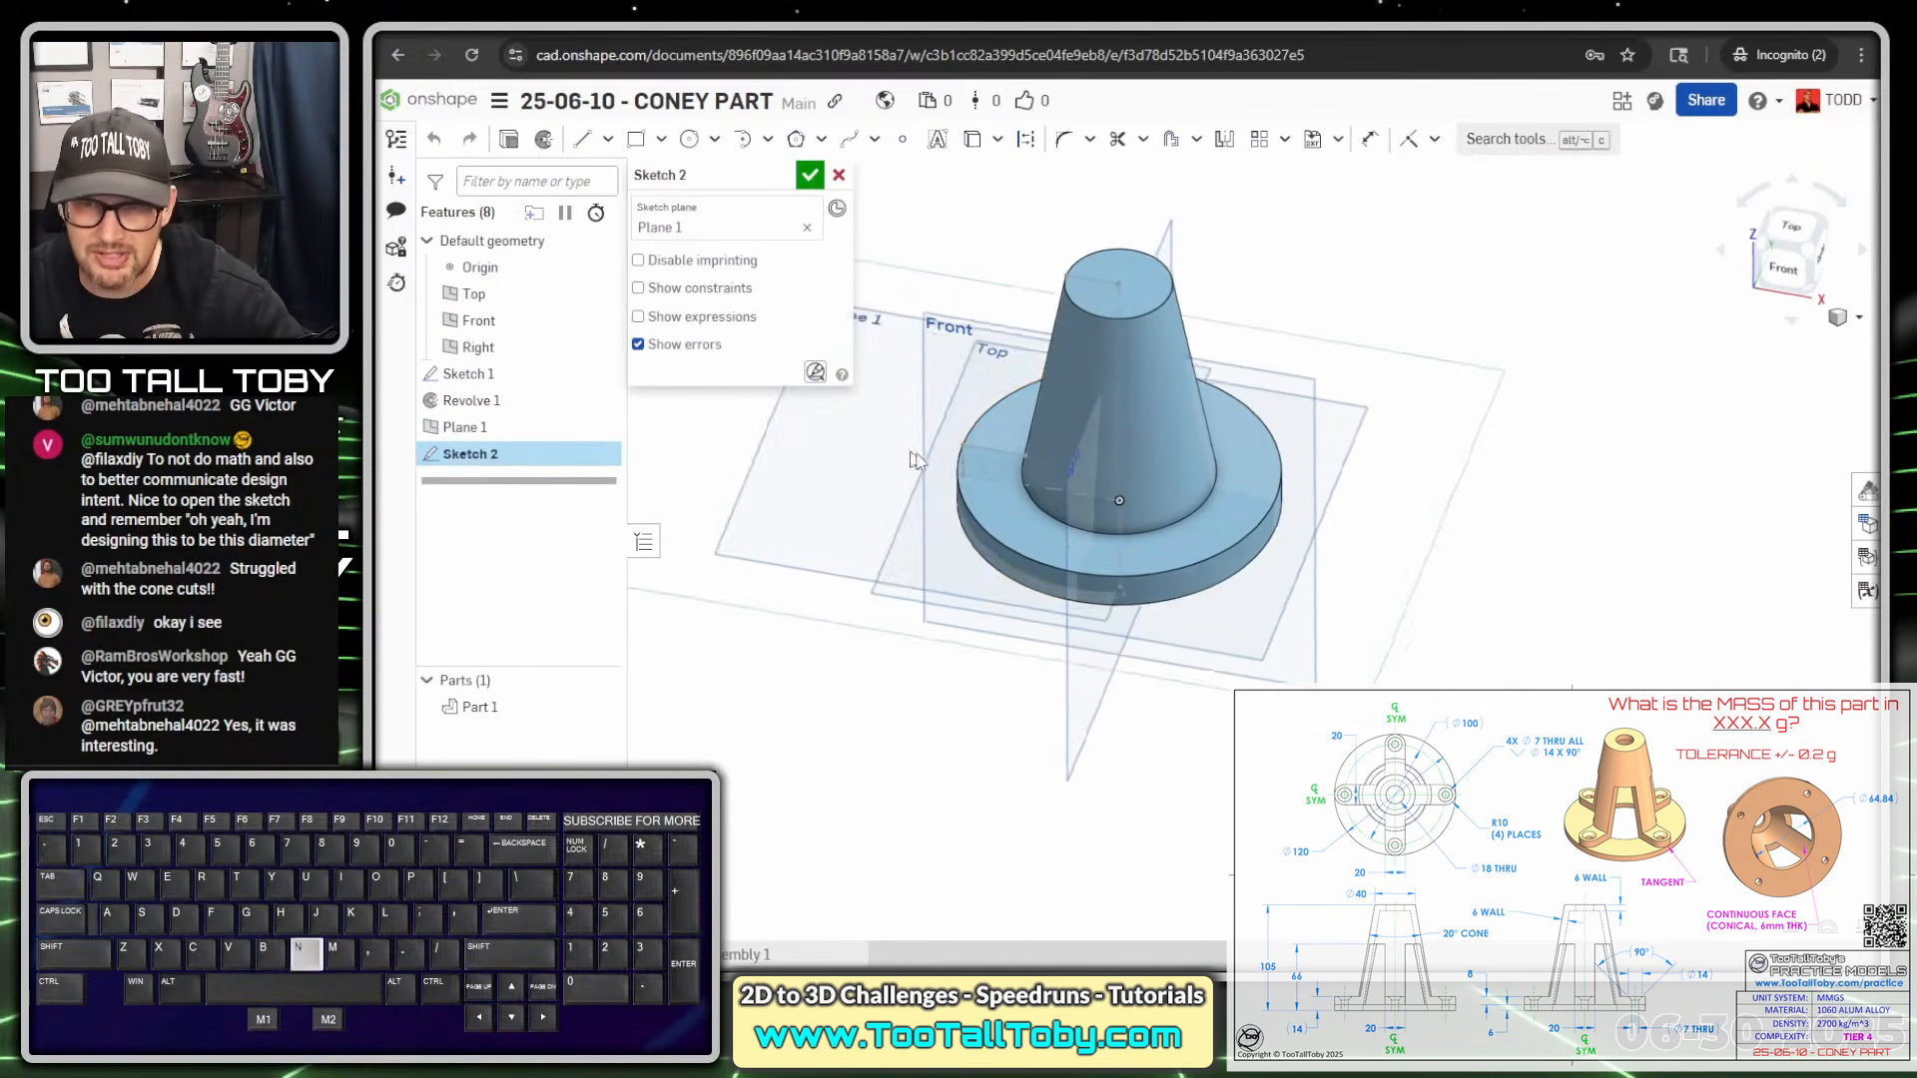
key(s)
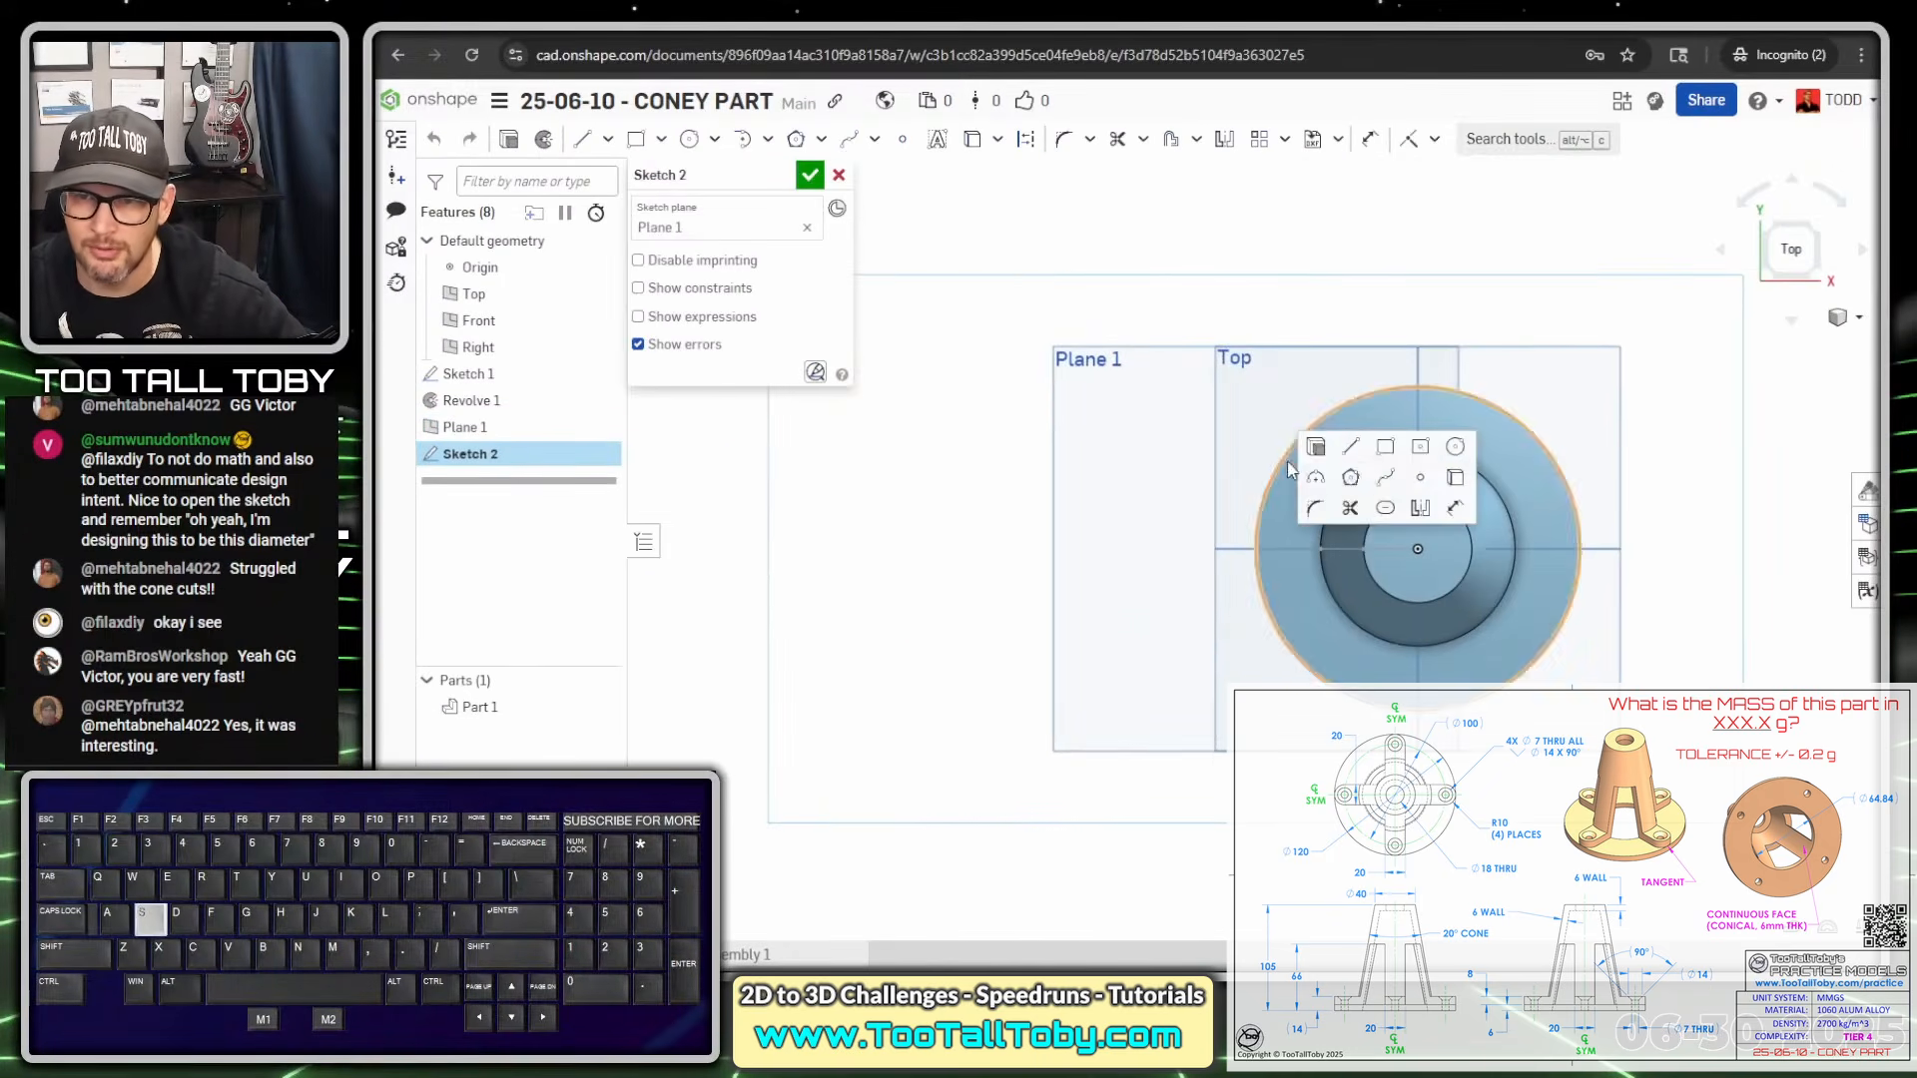
click(1387, 448)
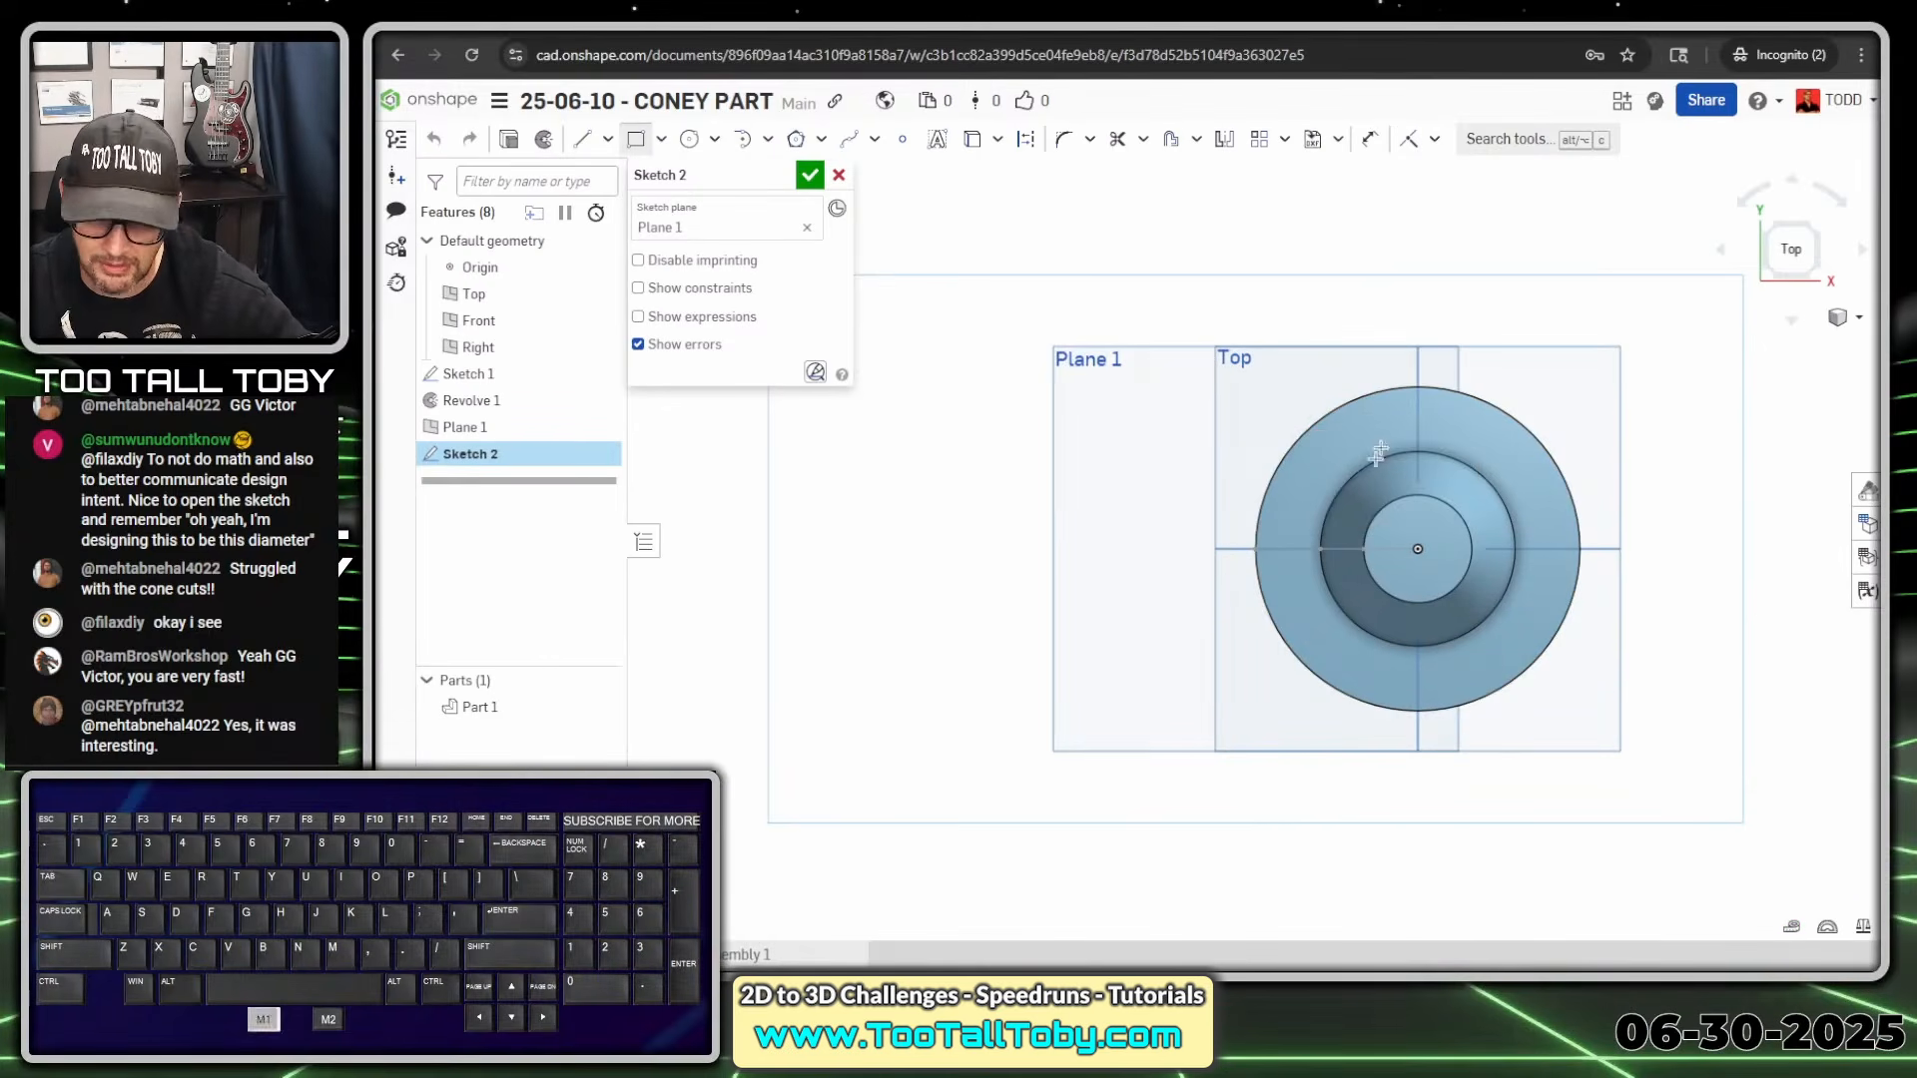
click(1384, 578)
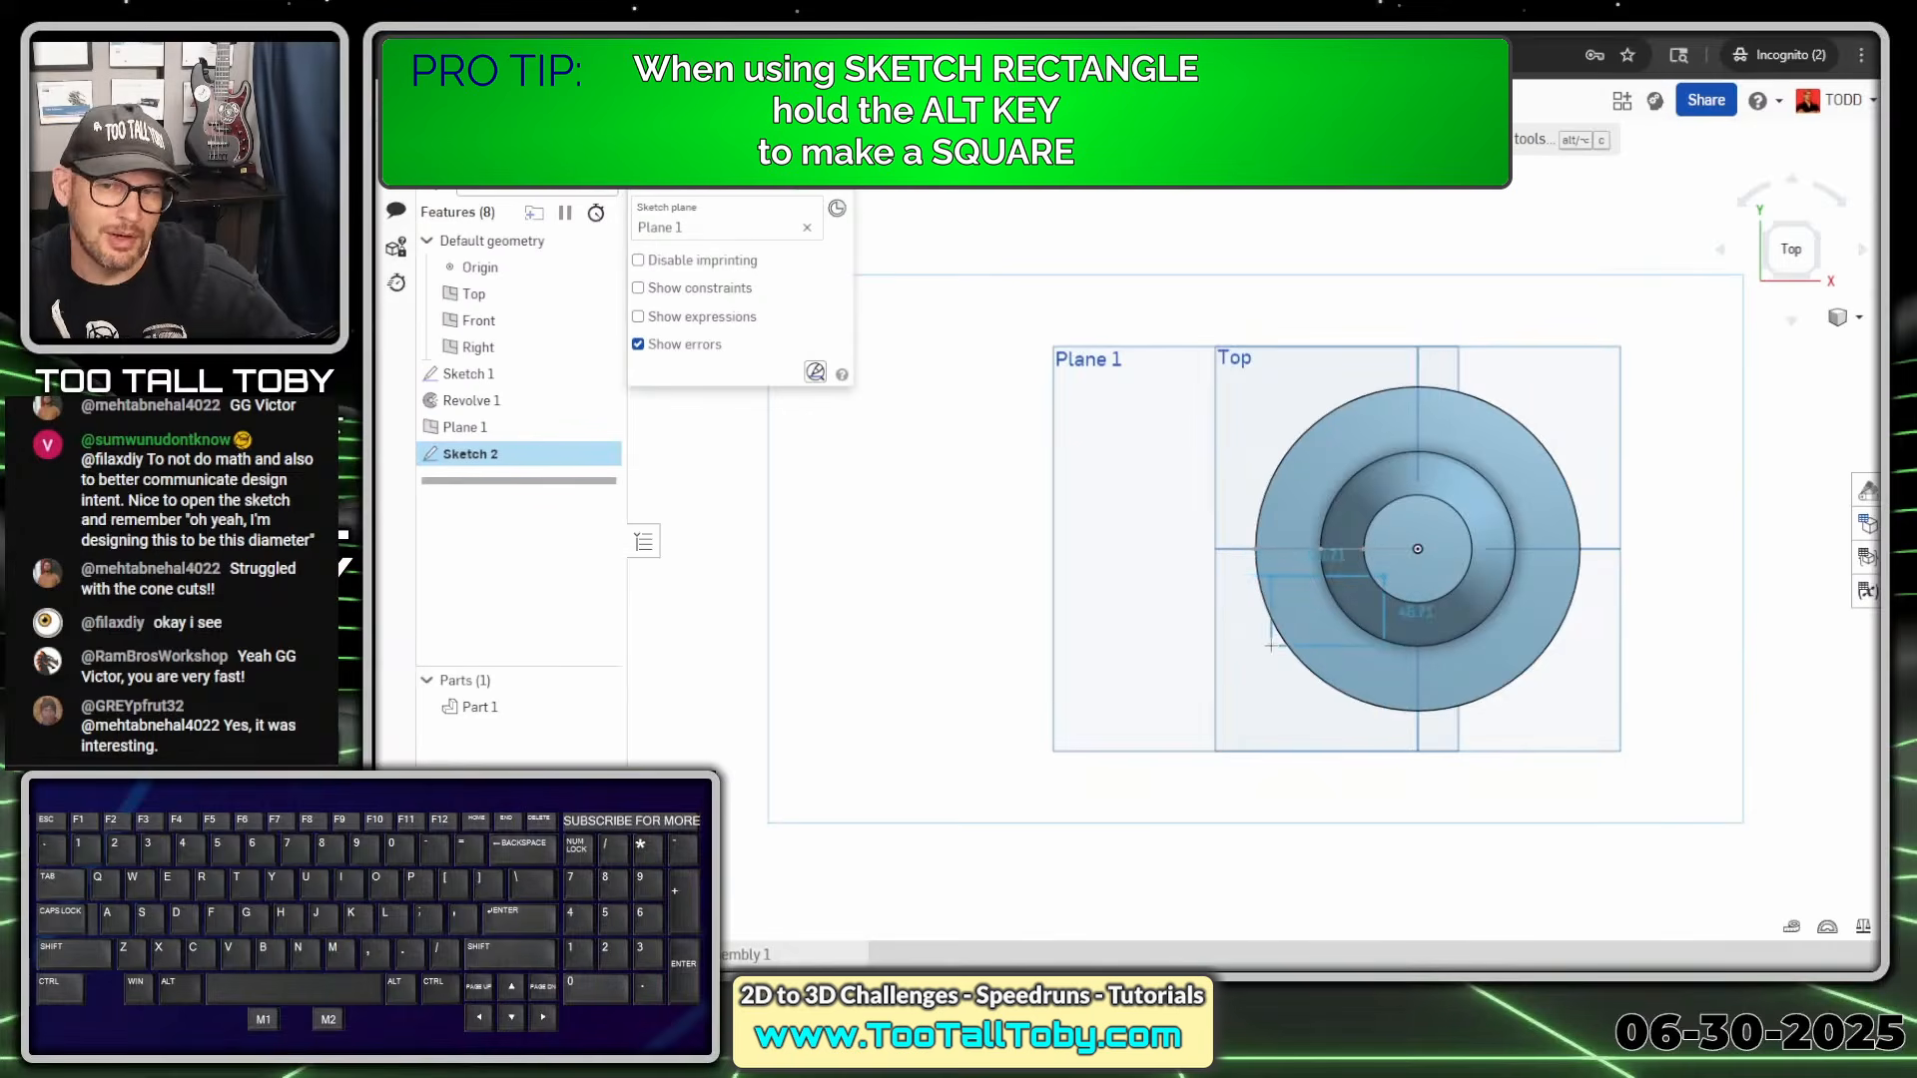
Finish the square with 100 mm sides, then slide it and its dimension into place
click(1161, 722)
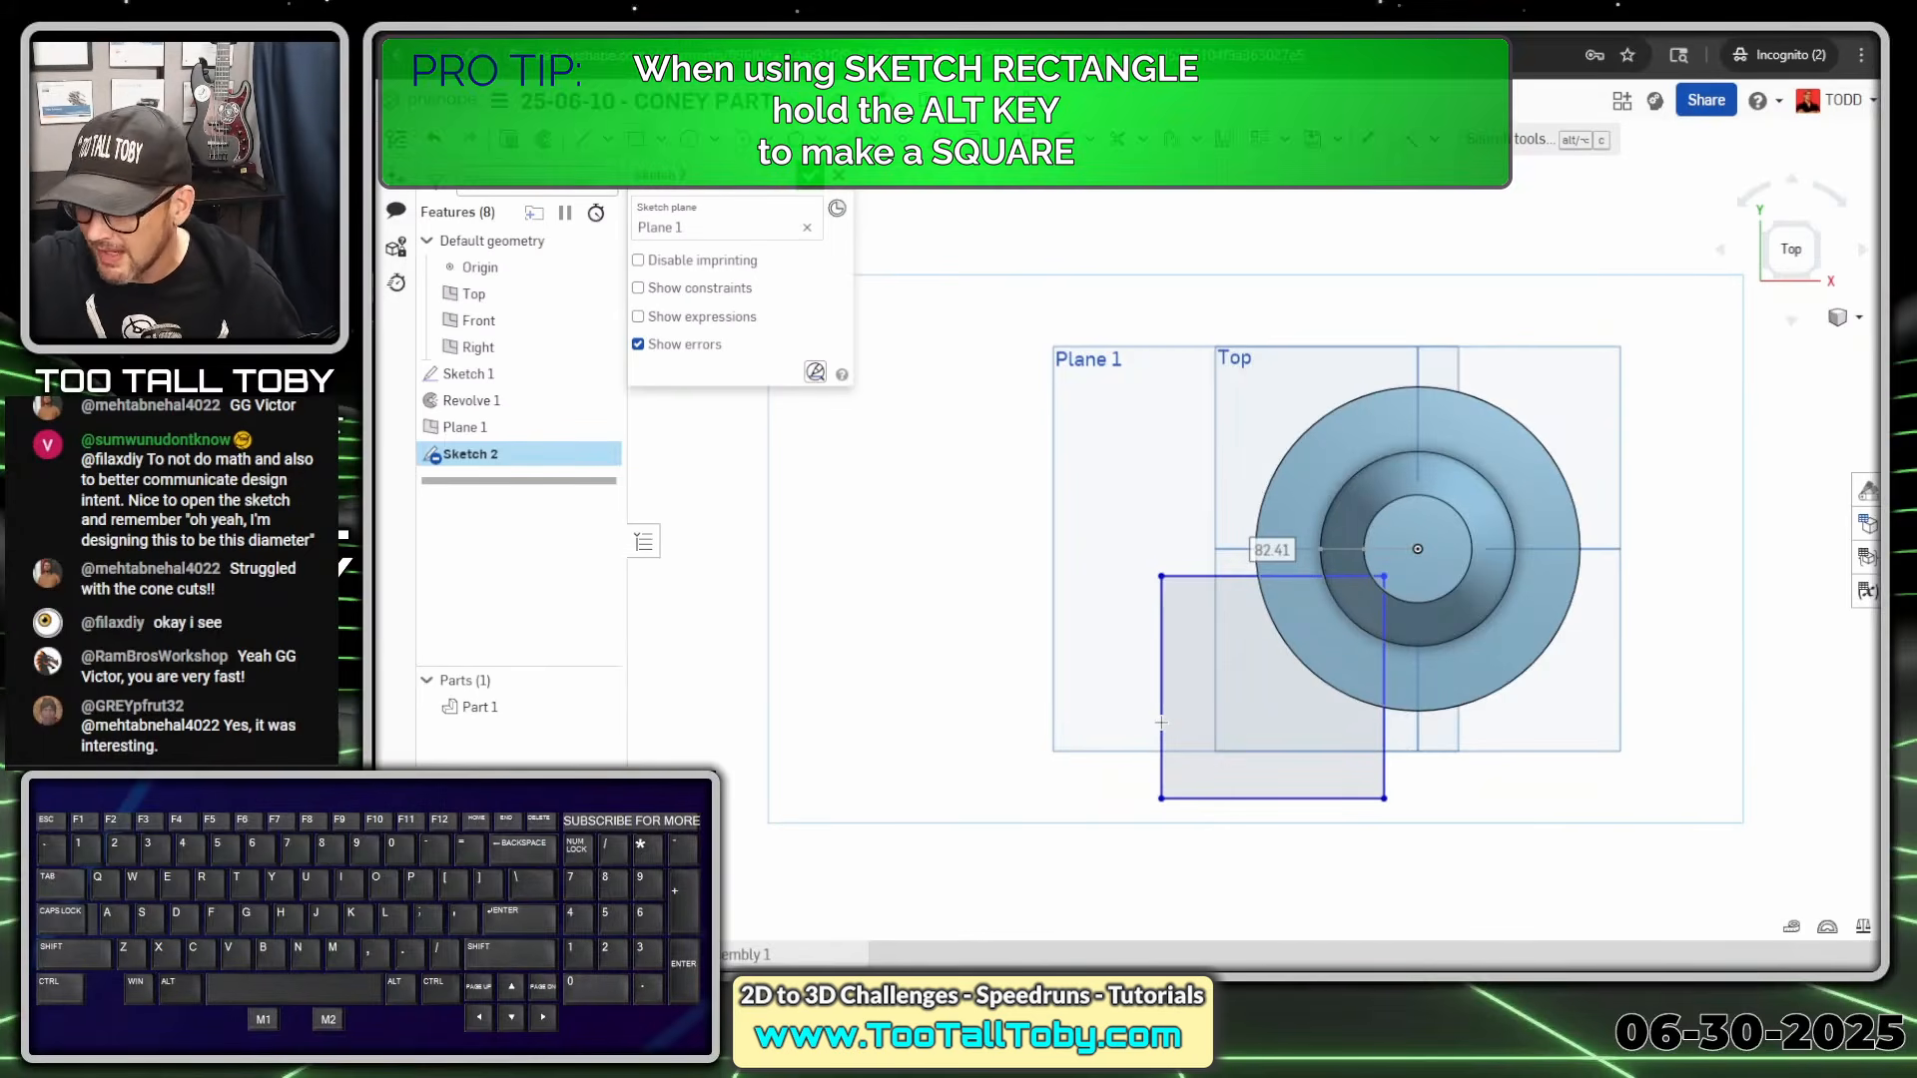
text(100)
key(Return)
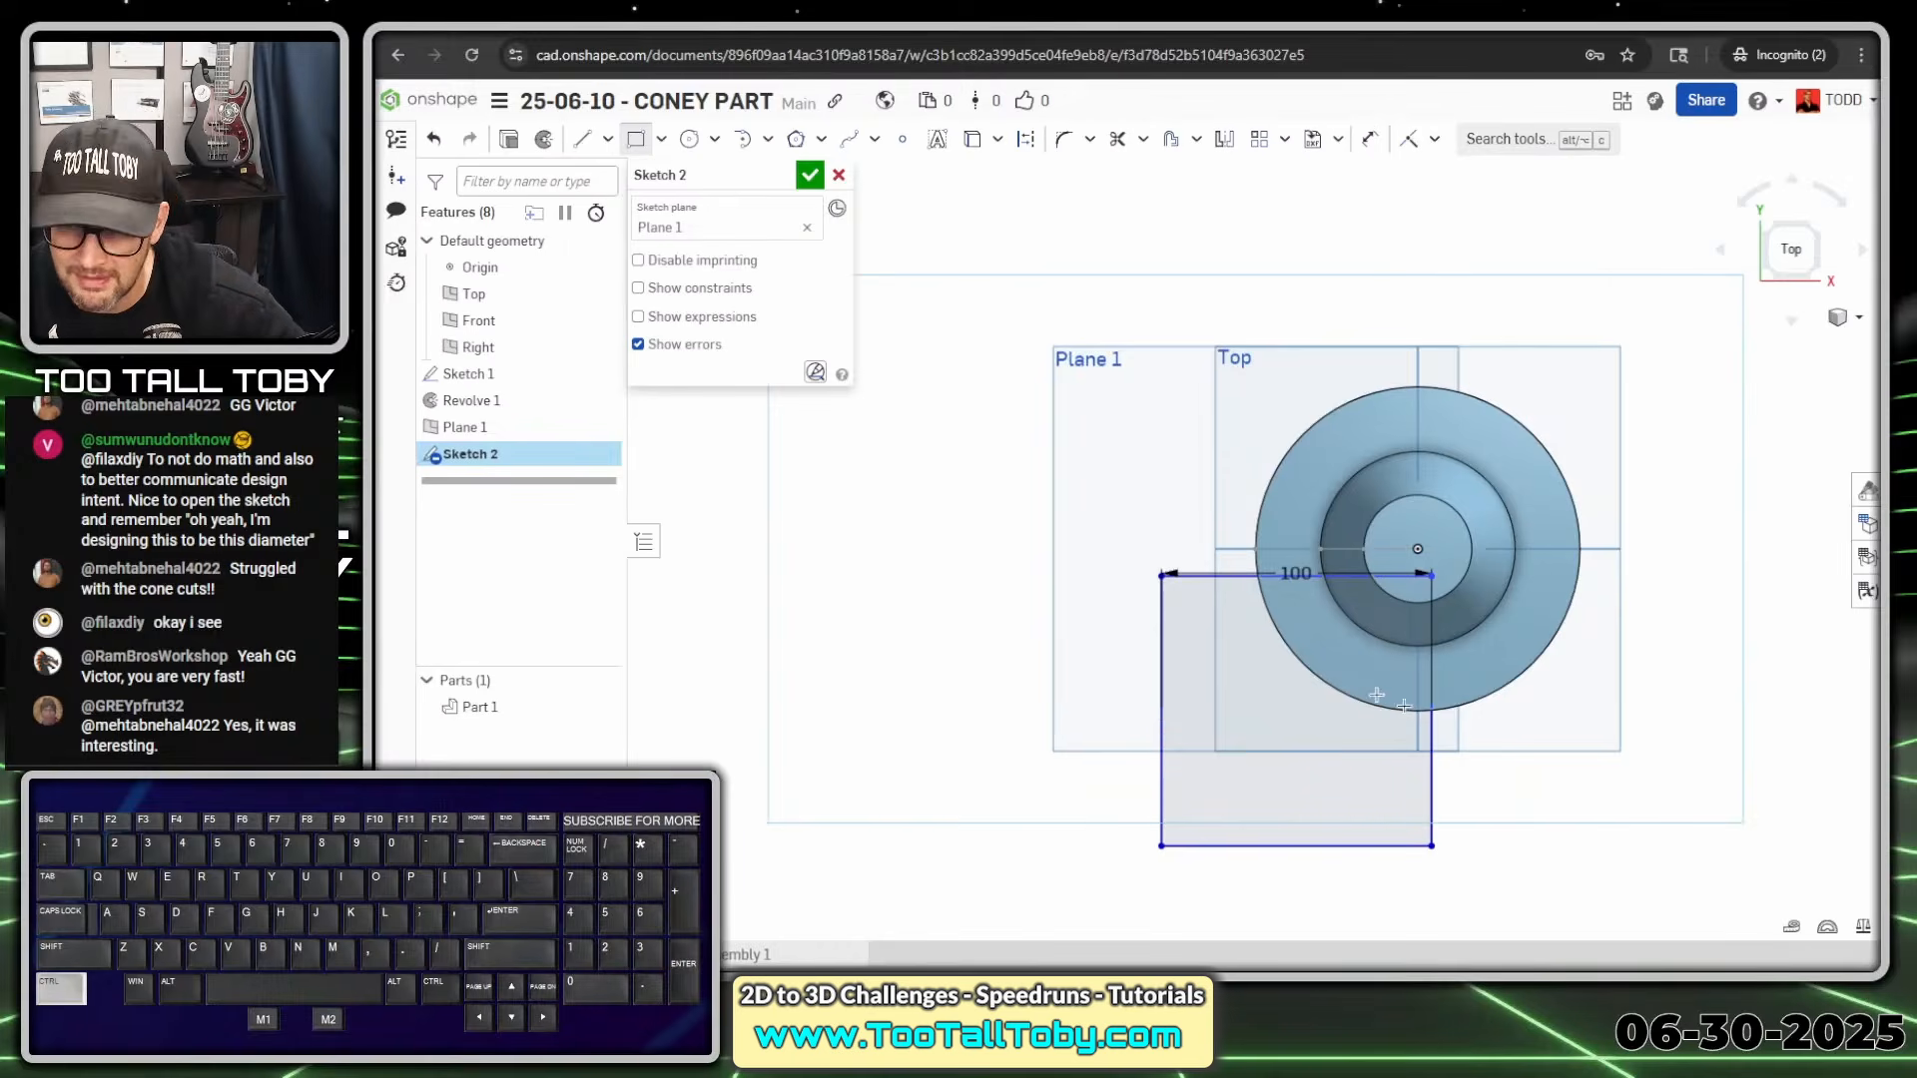
key(Escape)
mouse_move(1421, 577)
mouse_down()
mouse_move(1366, 579)
mouse_move(1394, 572)
mouse_up()
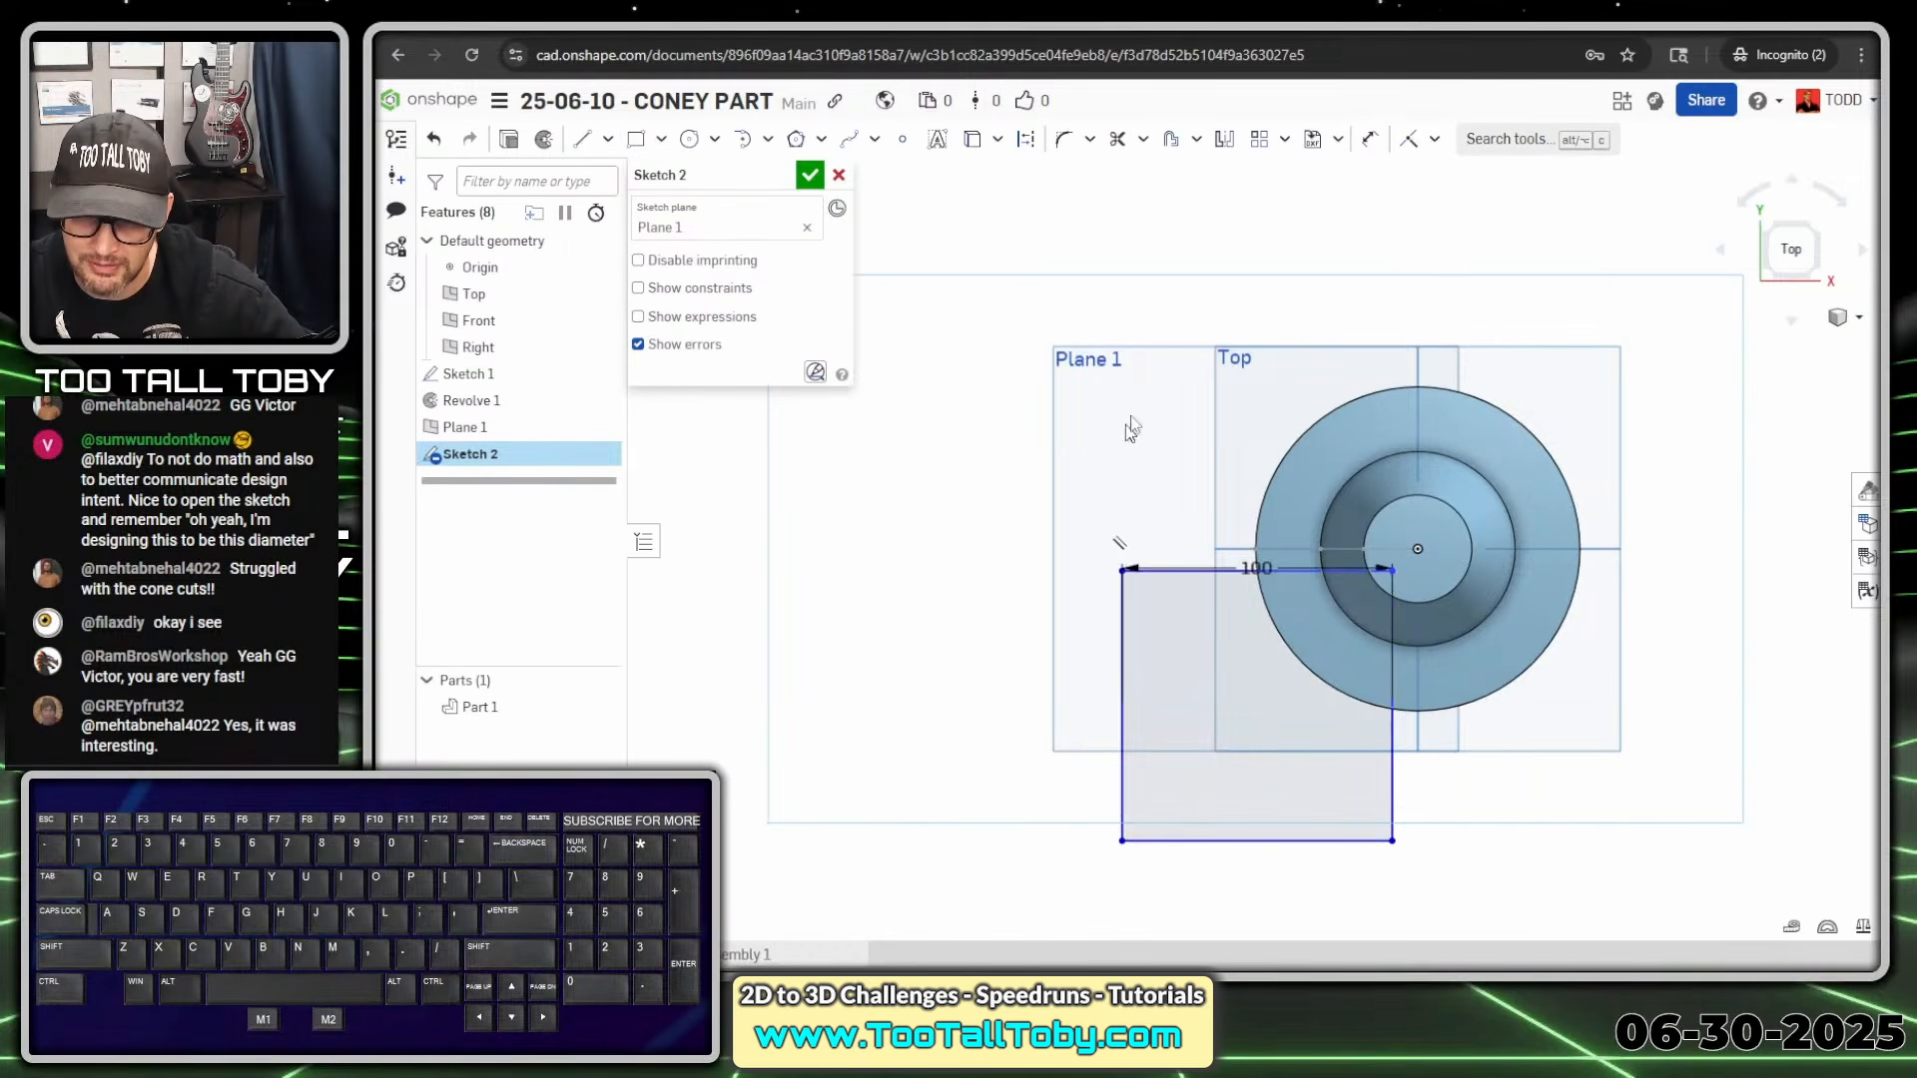
drag(1256, 568, 1266, 898)
click(1123, 439)
Draw horizontal and vertical construction centrelines from the circle's centre past the square
key(s)
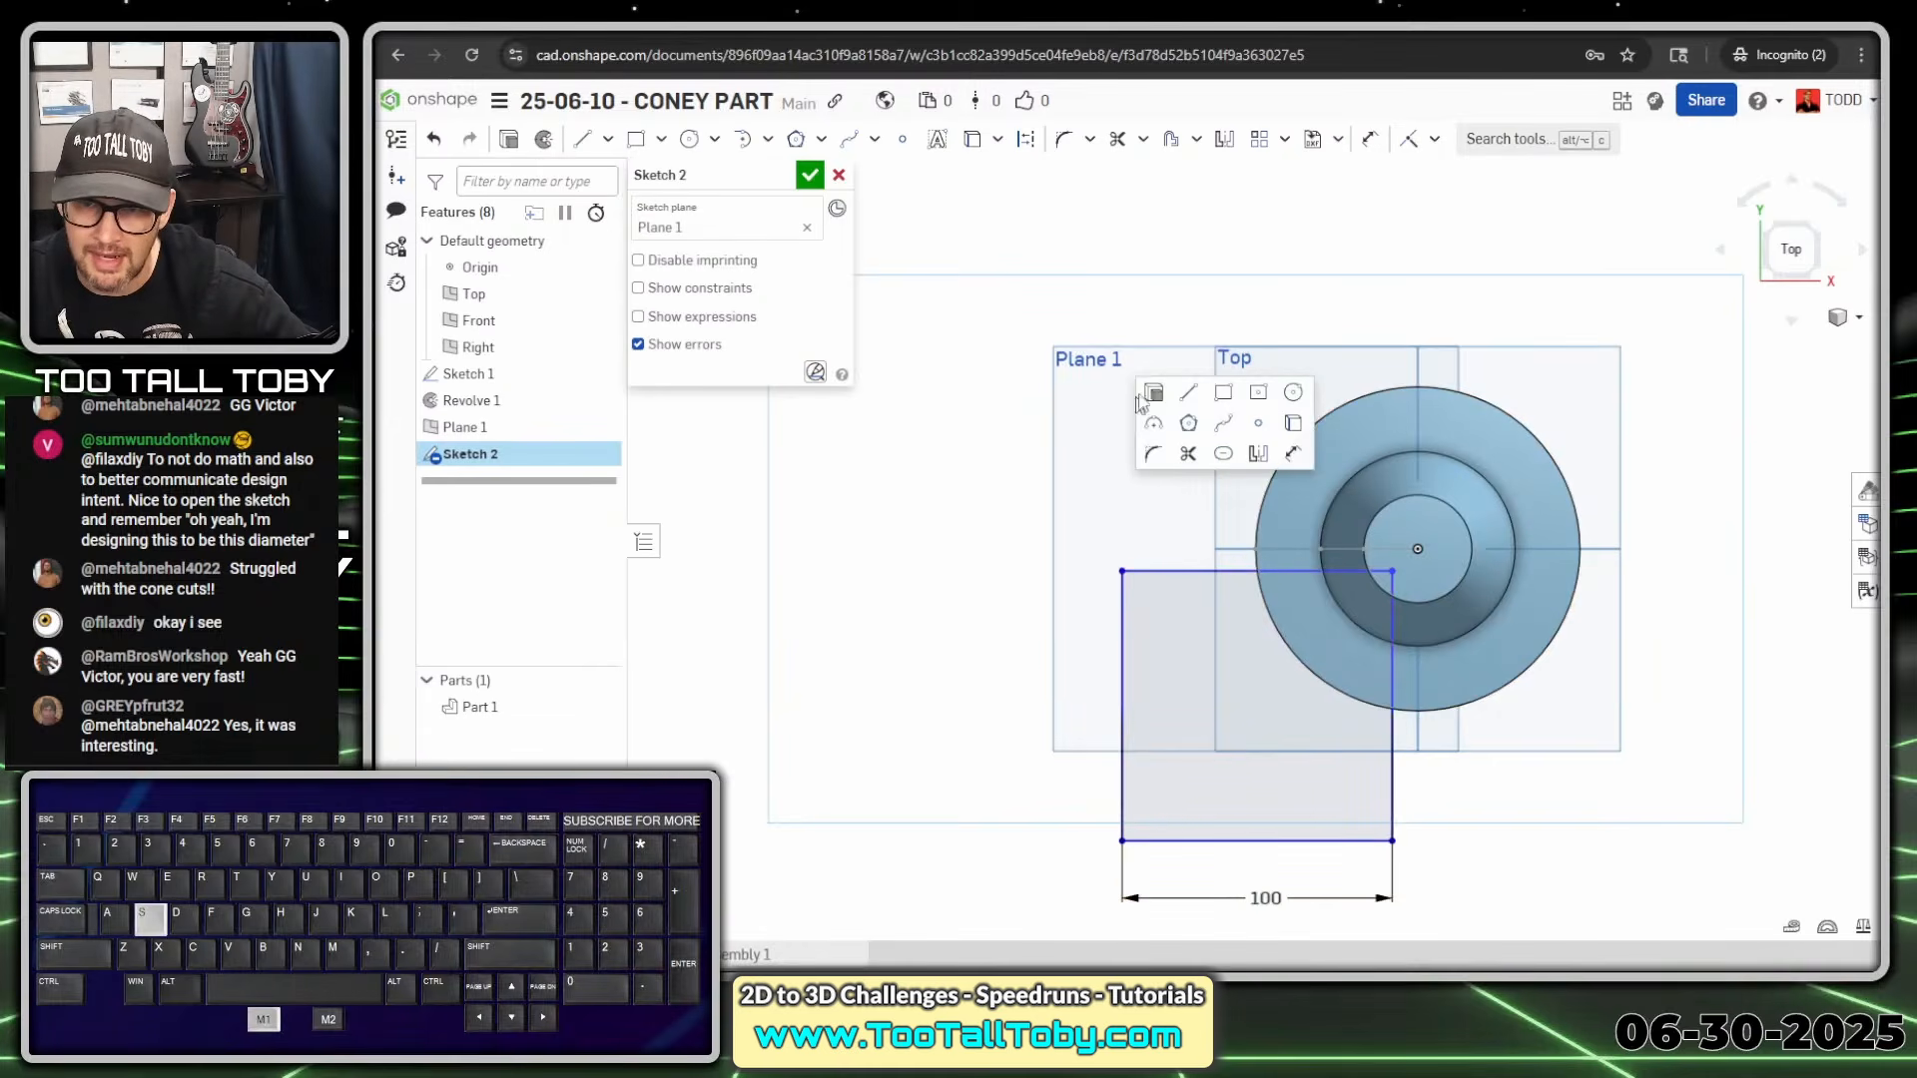
click(1192, 397)
click(1418, 549)
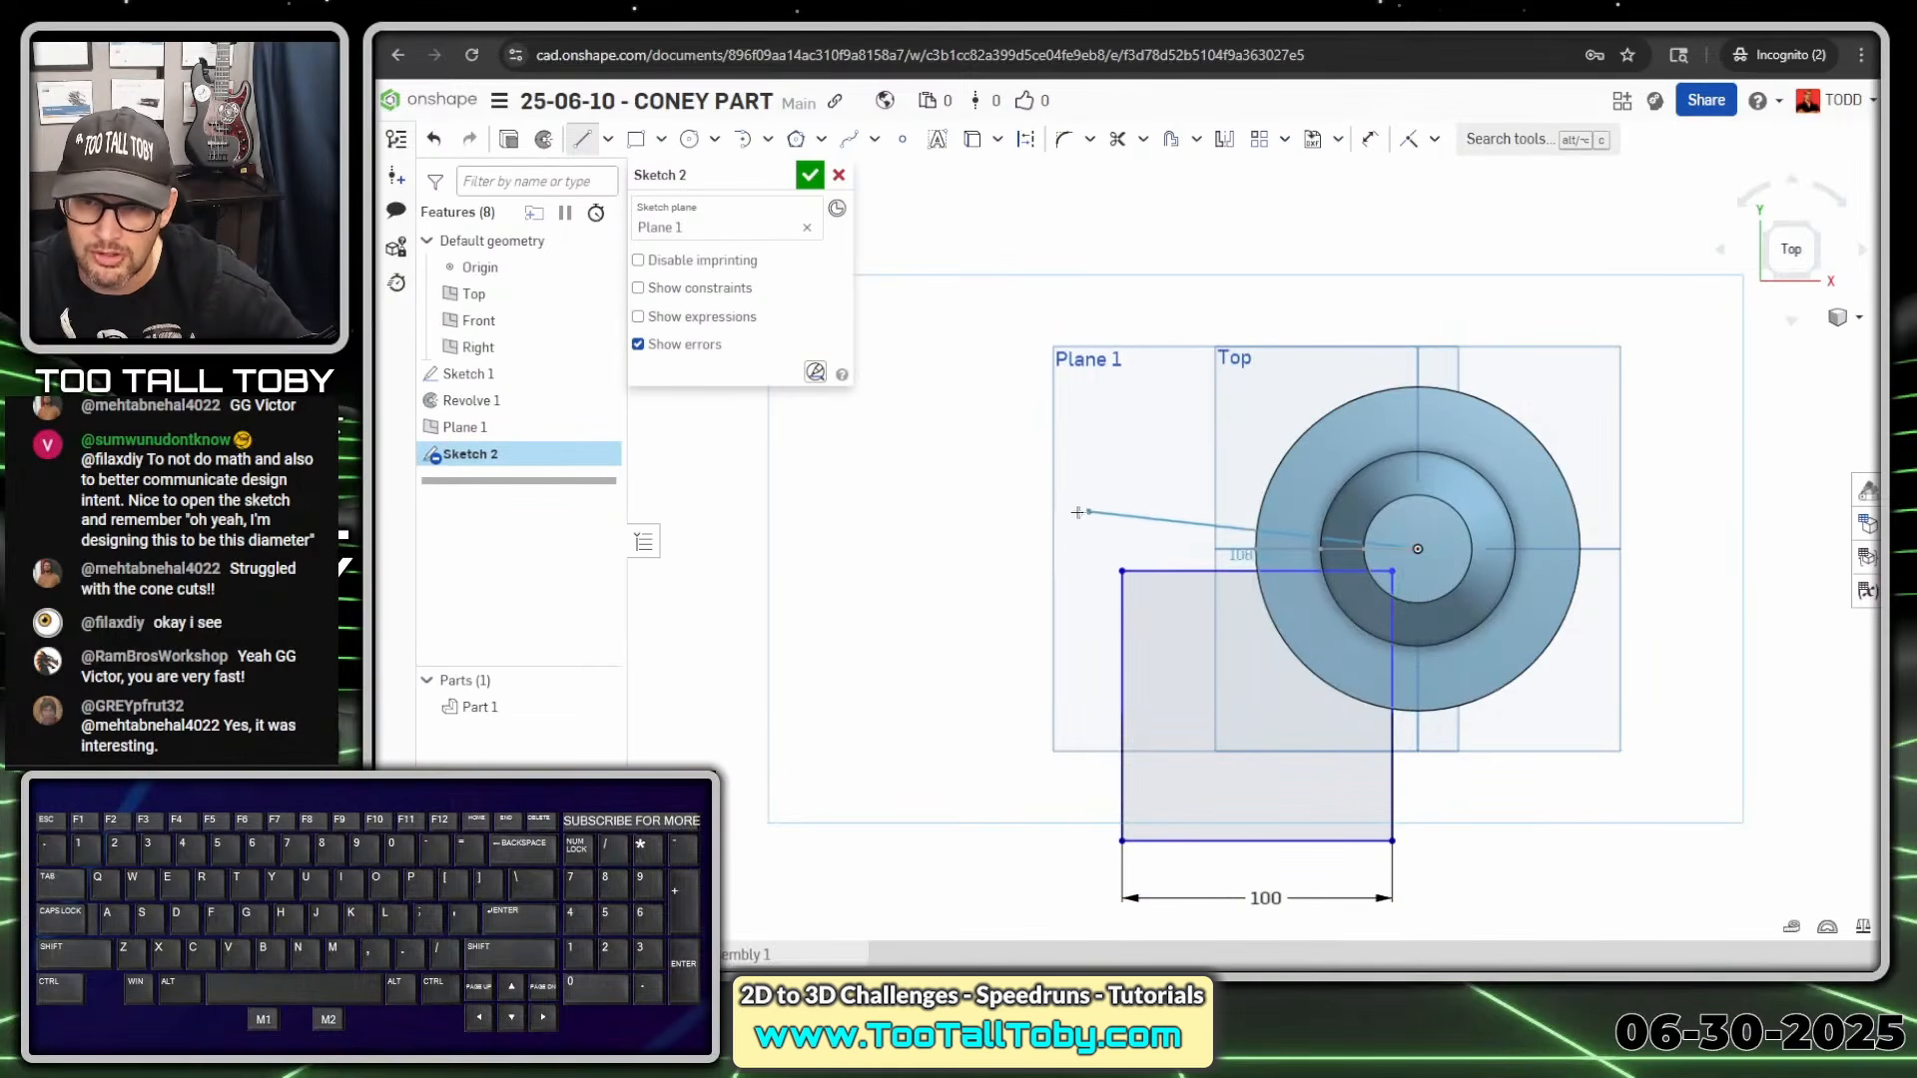
key(q)
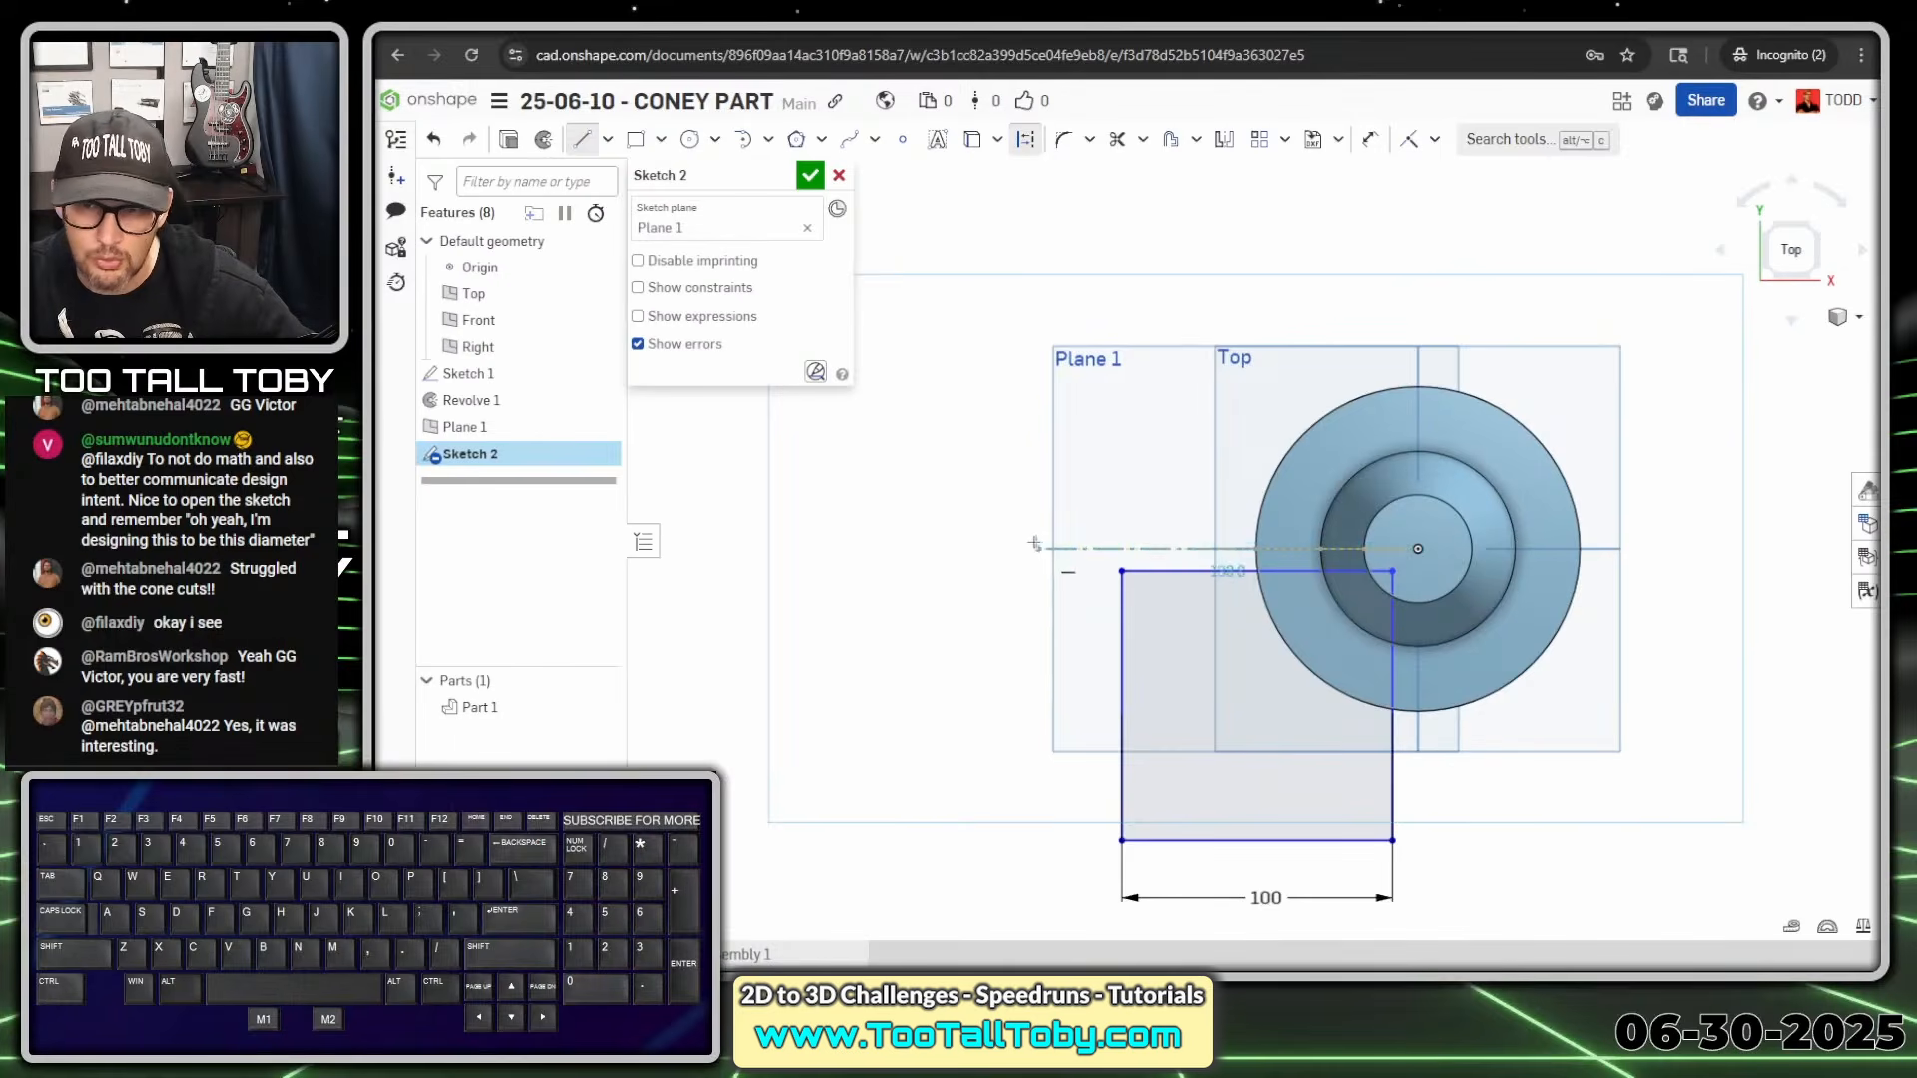
click(1015, 549)
key(s)
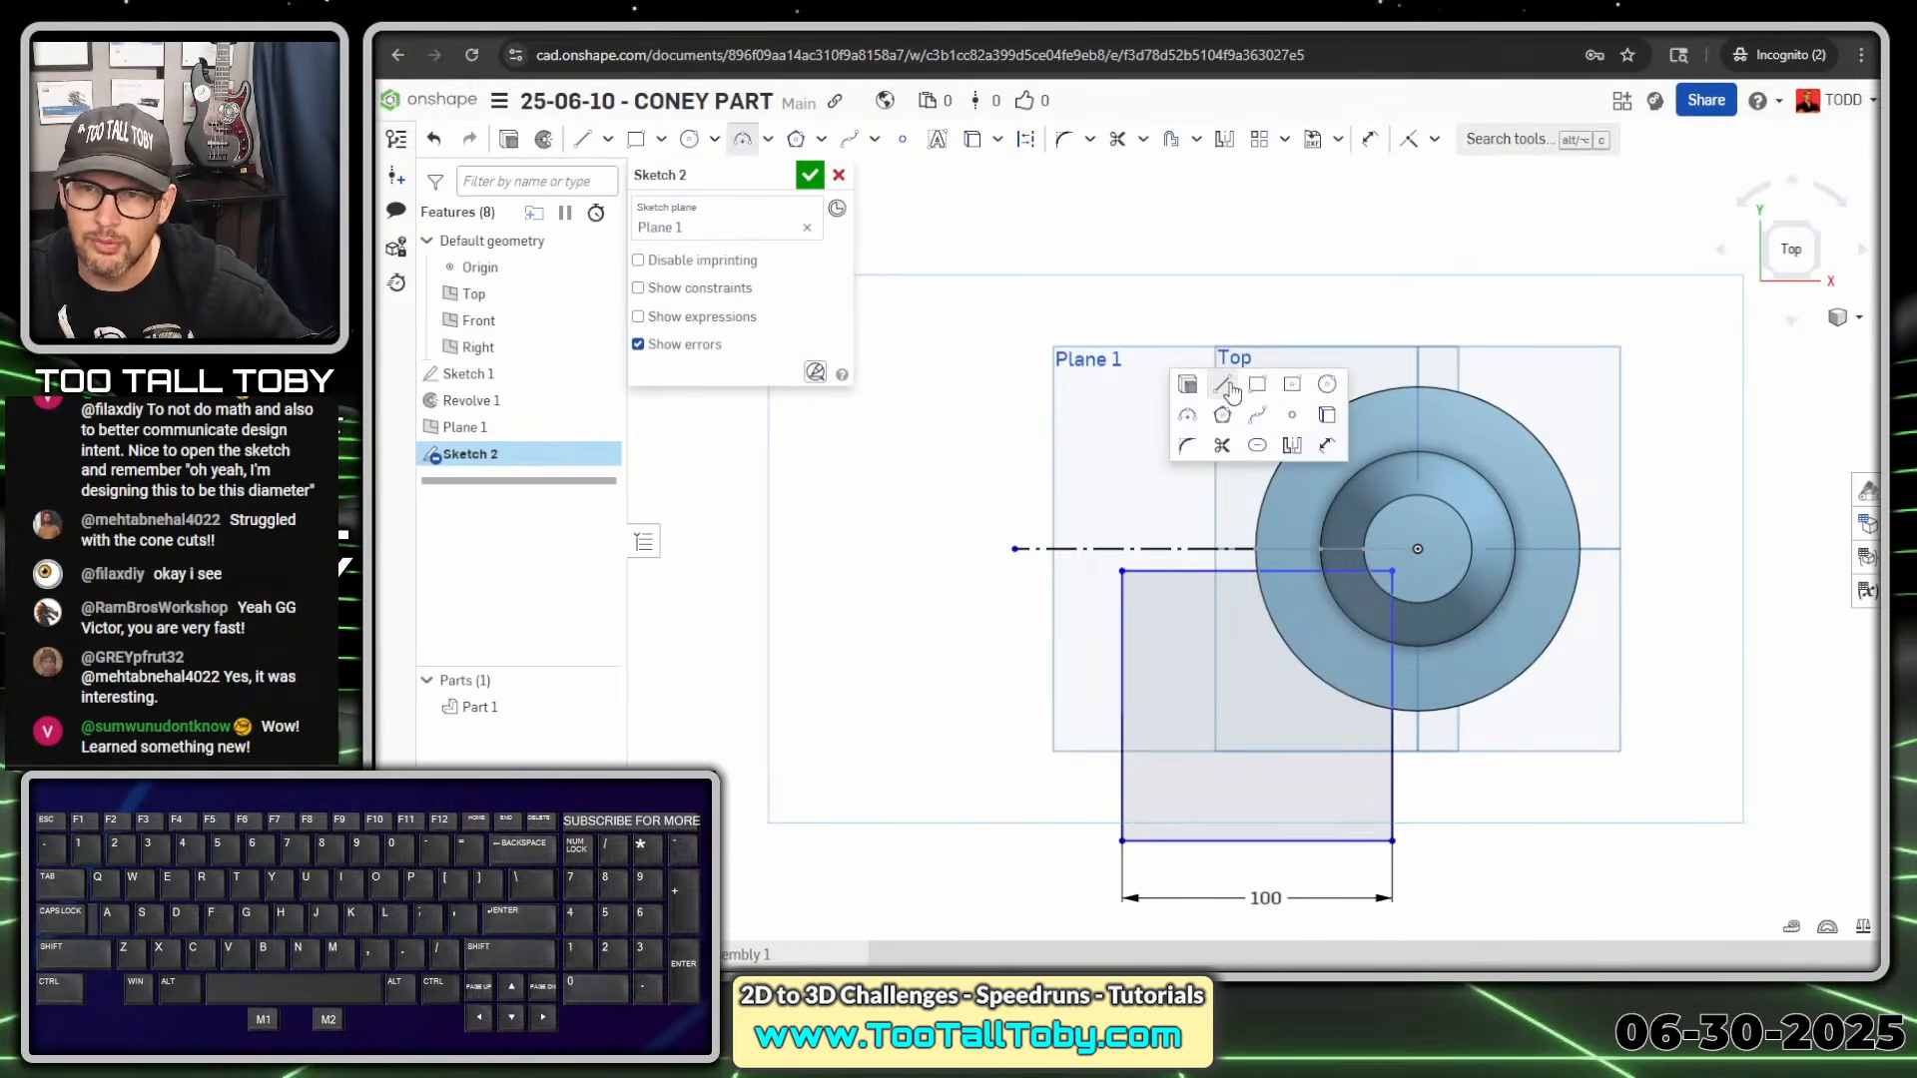
click(1226, 392)
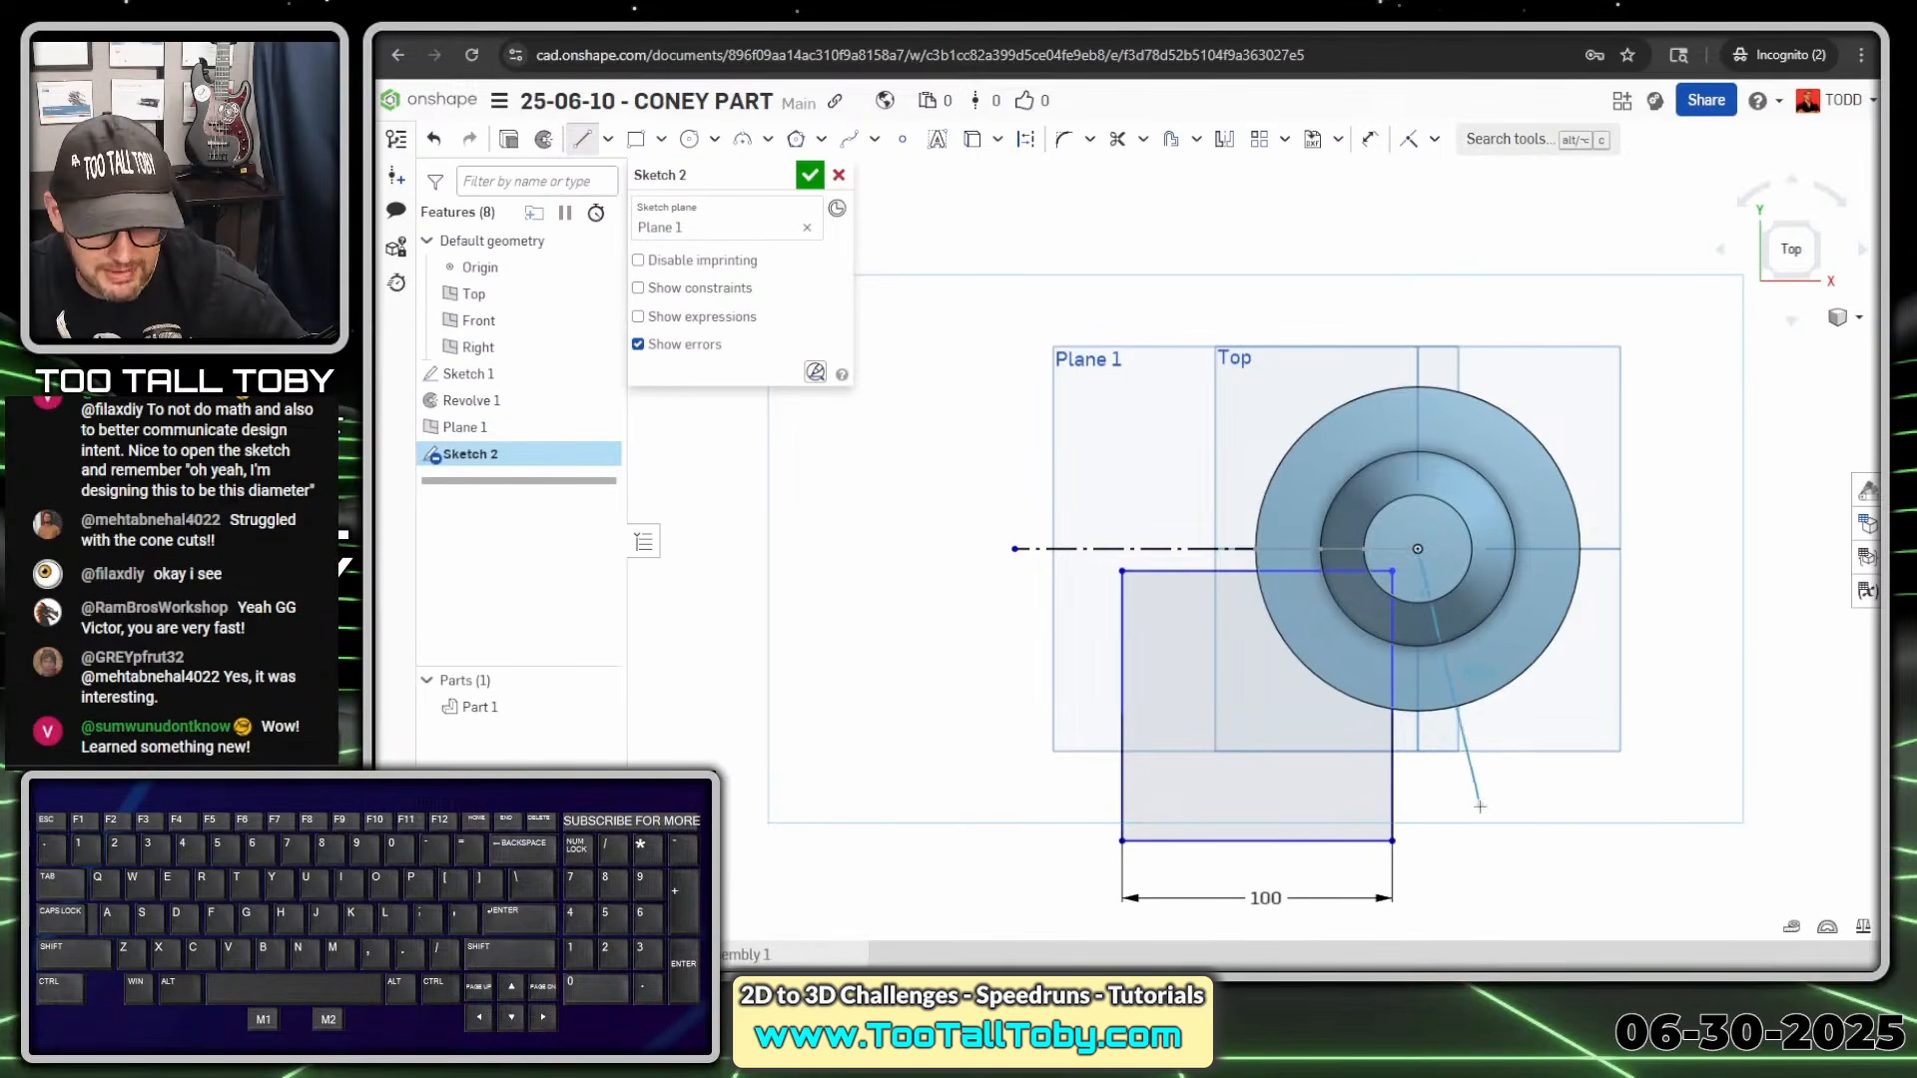
key(q)
click(1418, 851)
key(Escape)
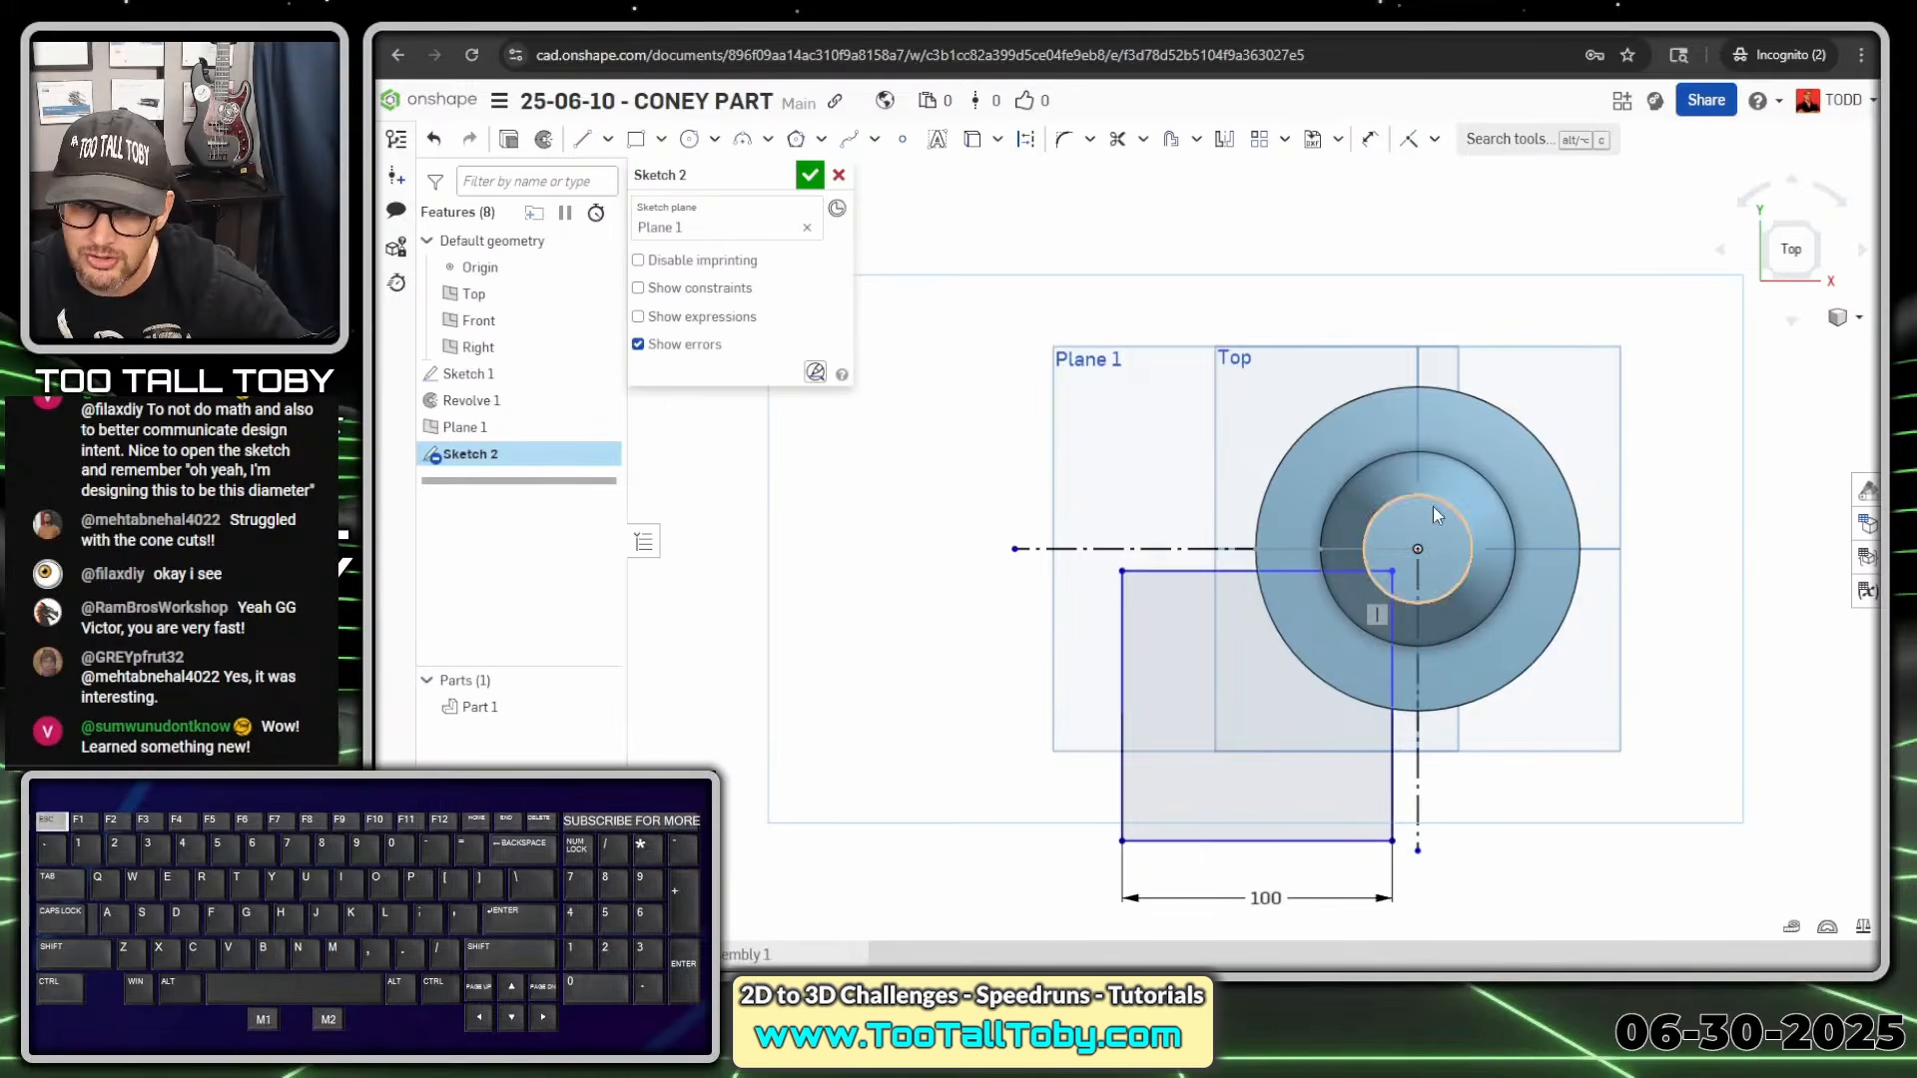
Dimension the square's top edge about the horizontal centreline as Ø20
key(s)
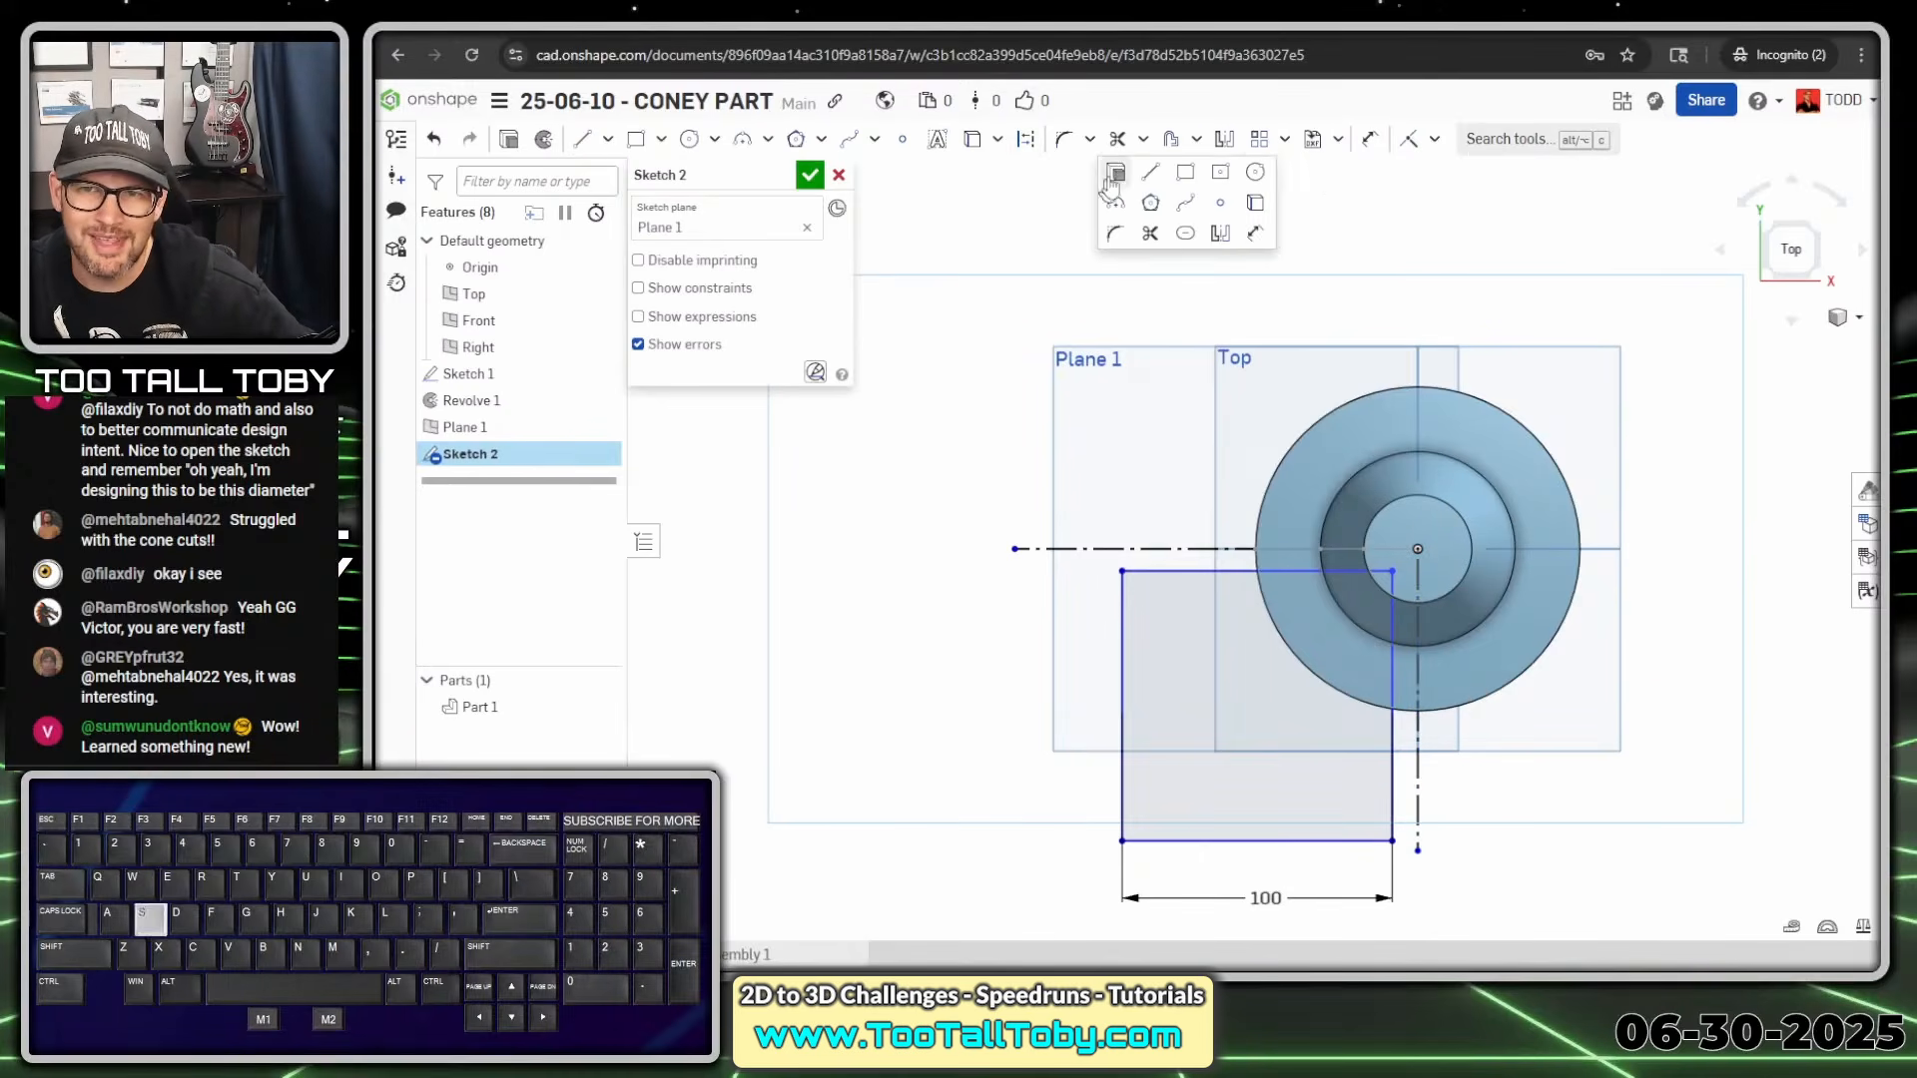
click(1256, 232)
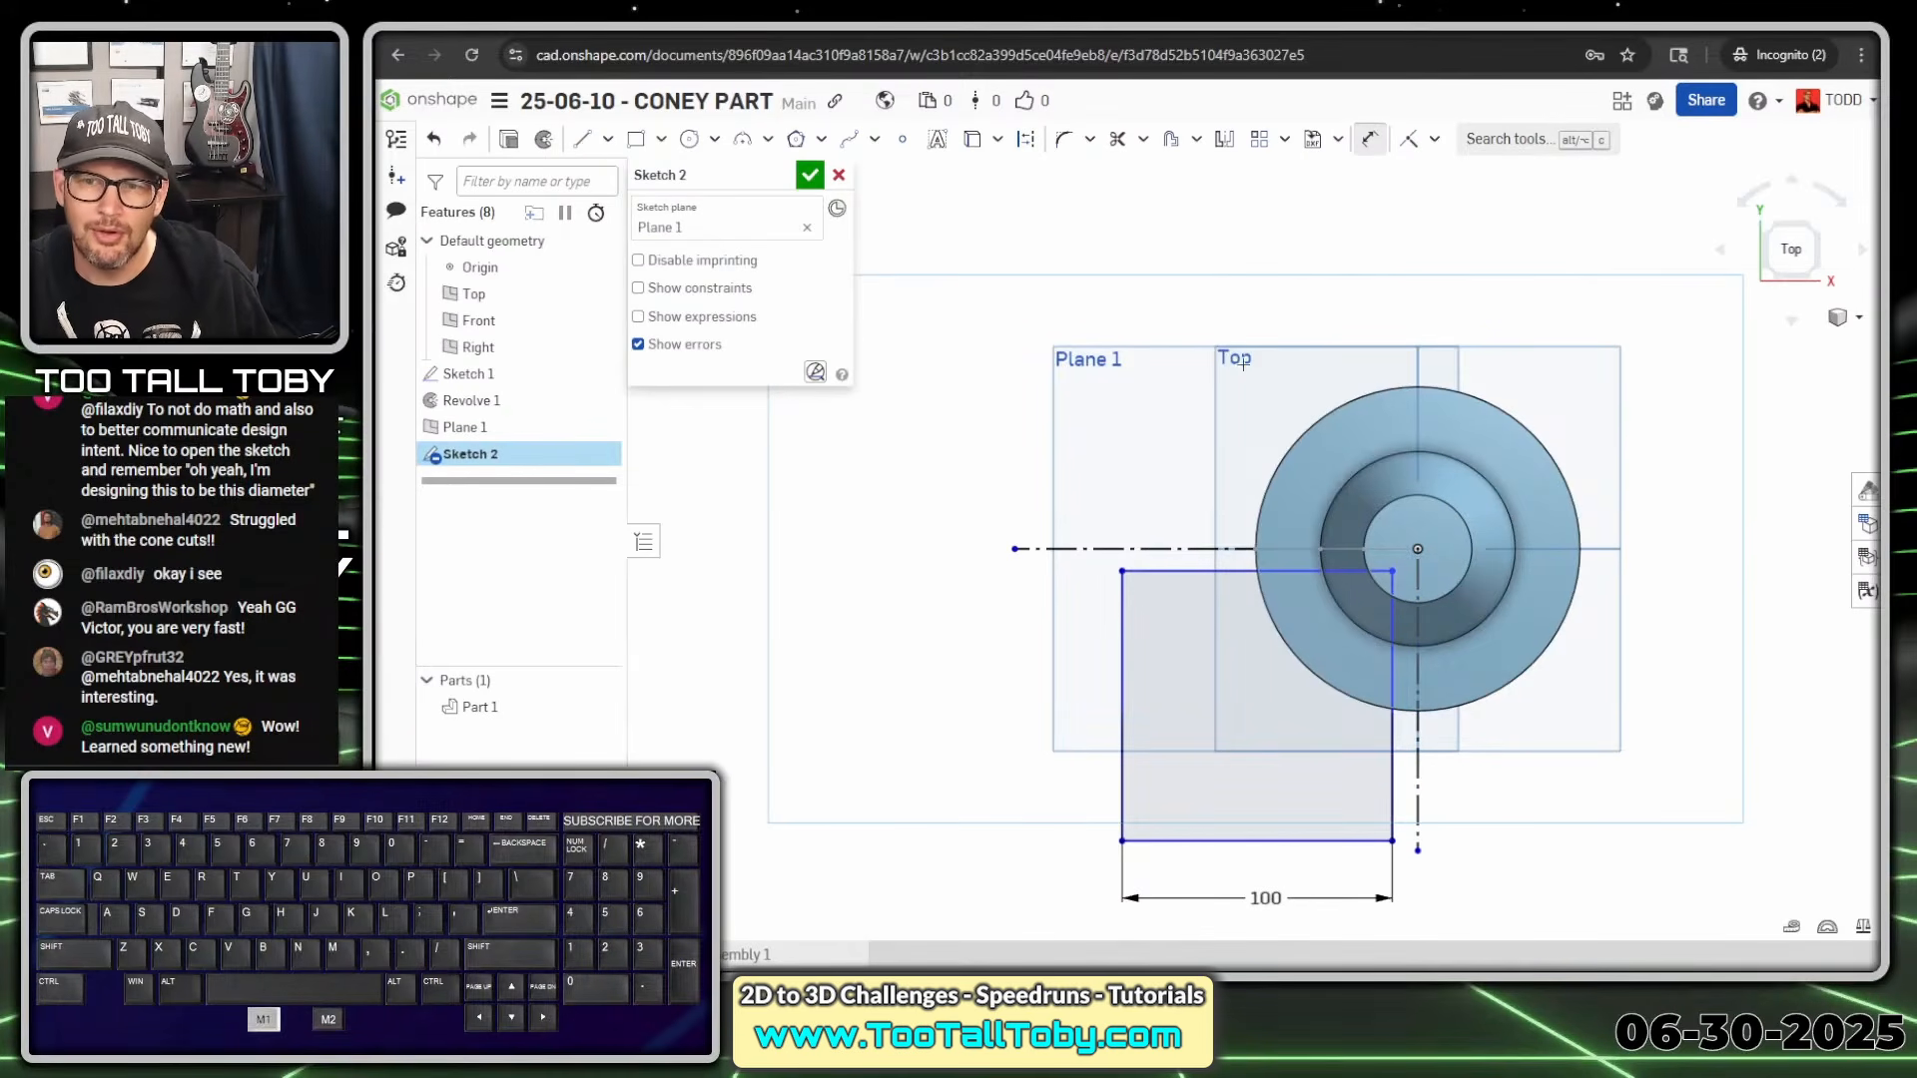
click(1134, 550)
click(1149, 571)
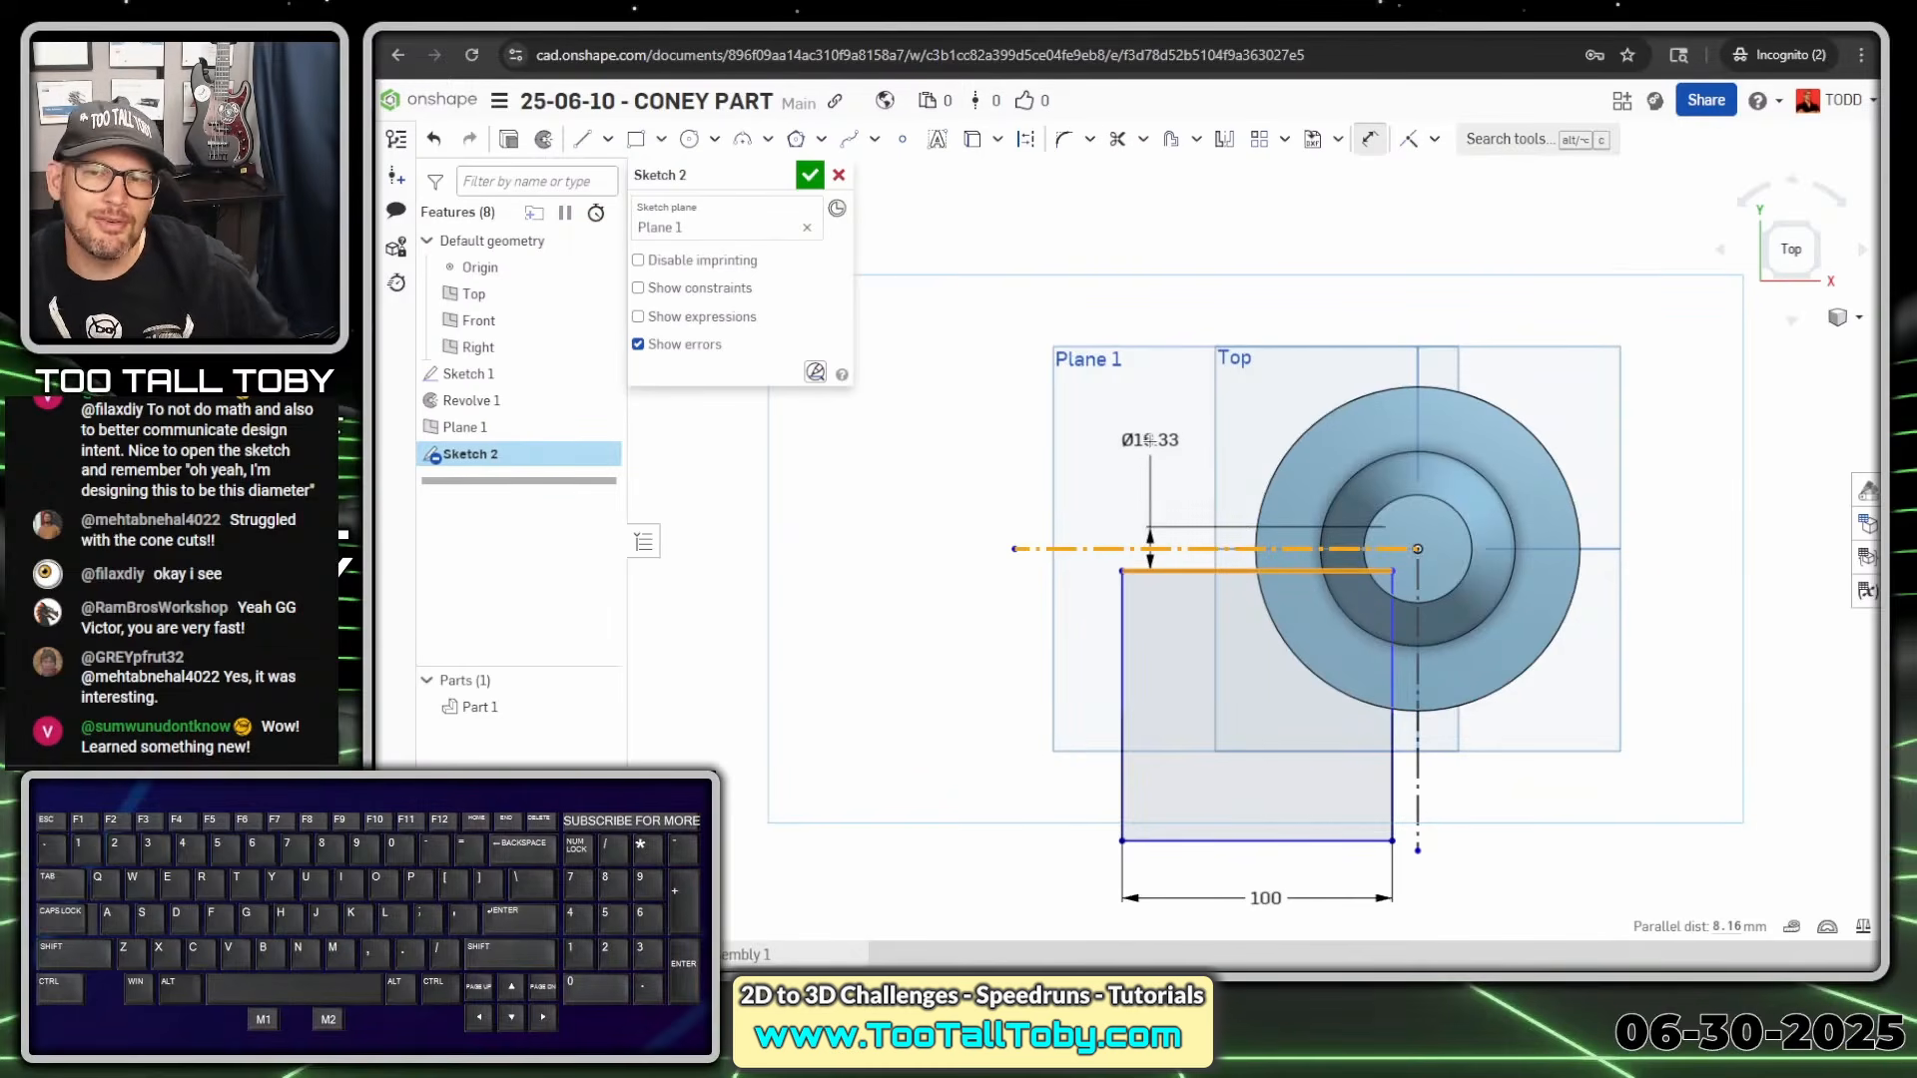
click(1151, 431)
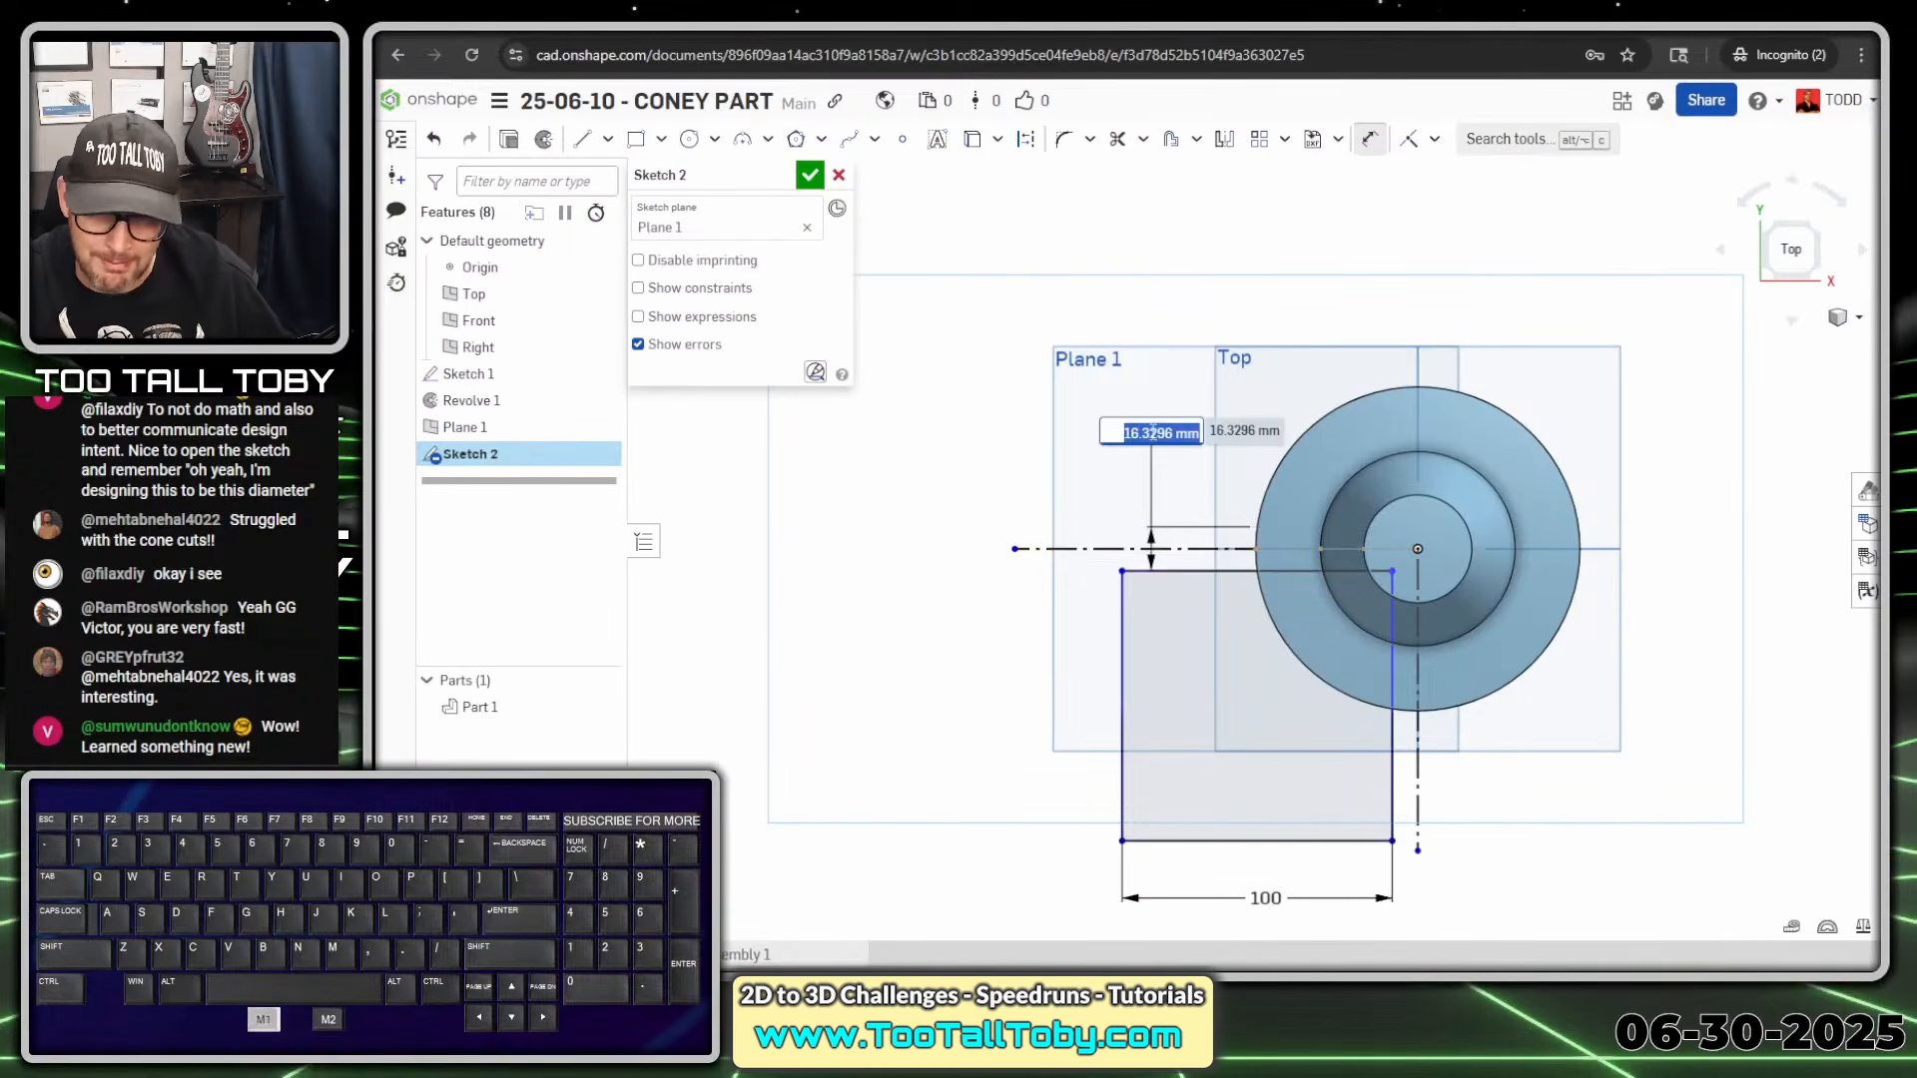
text(20)
key(KP_Enter)
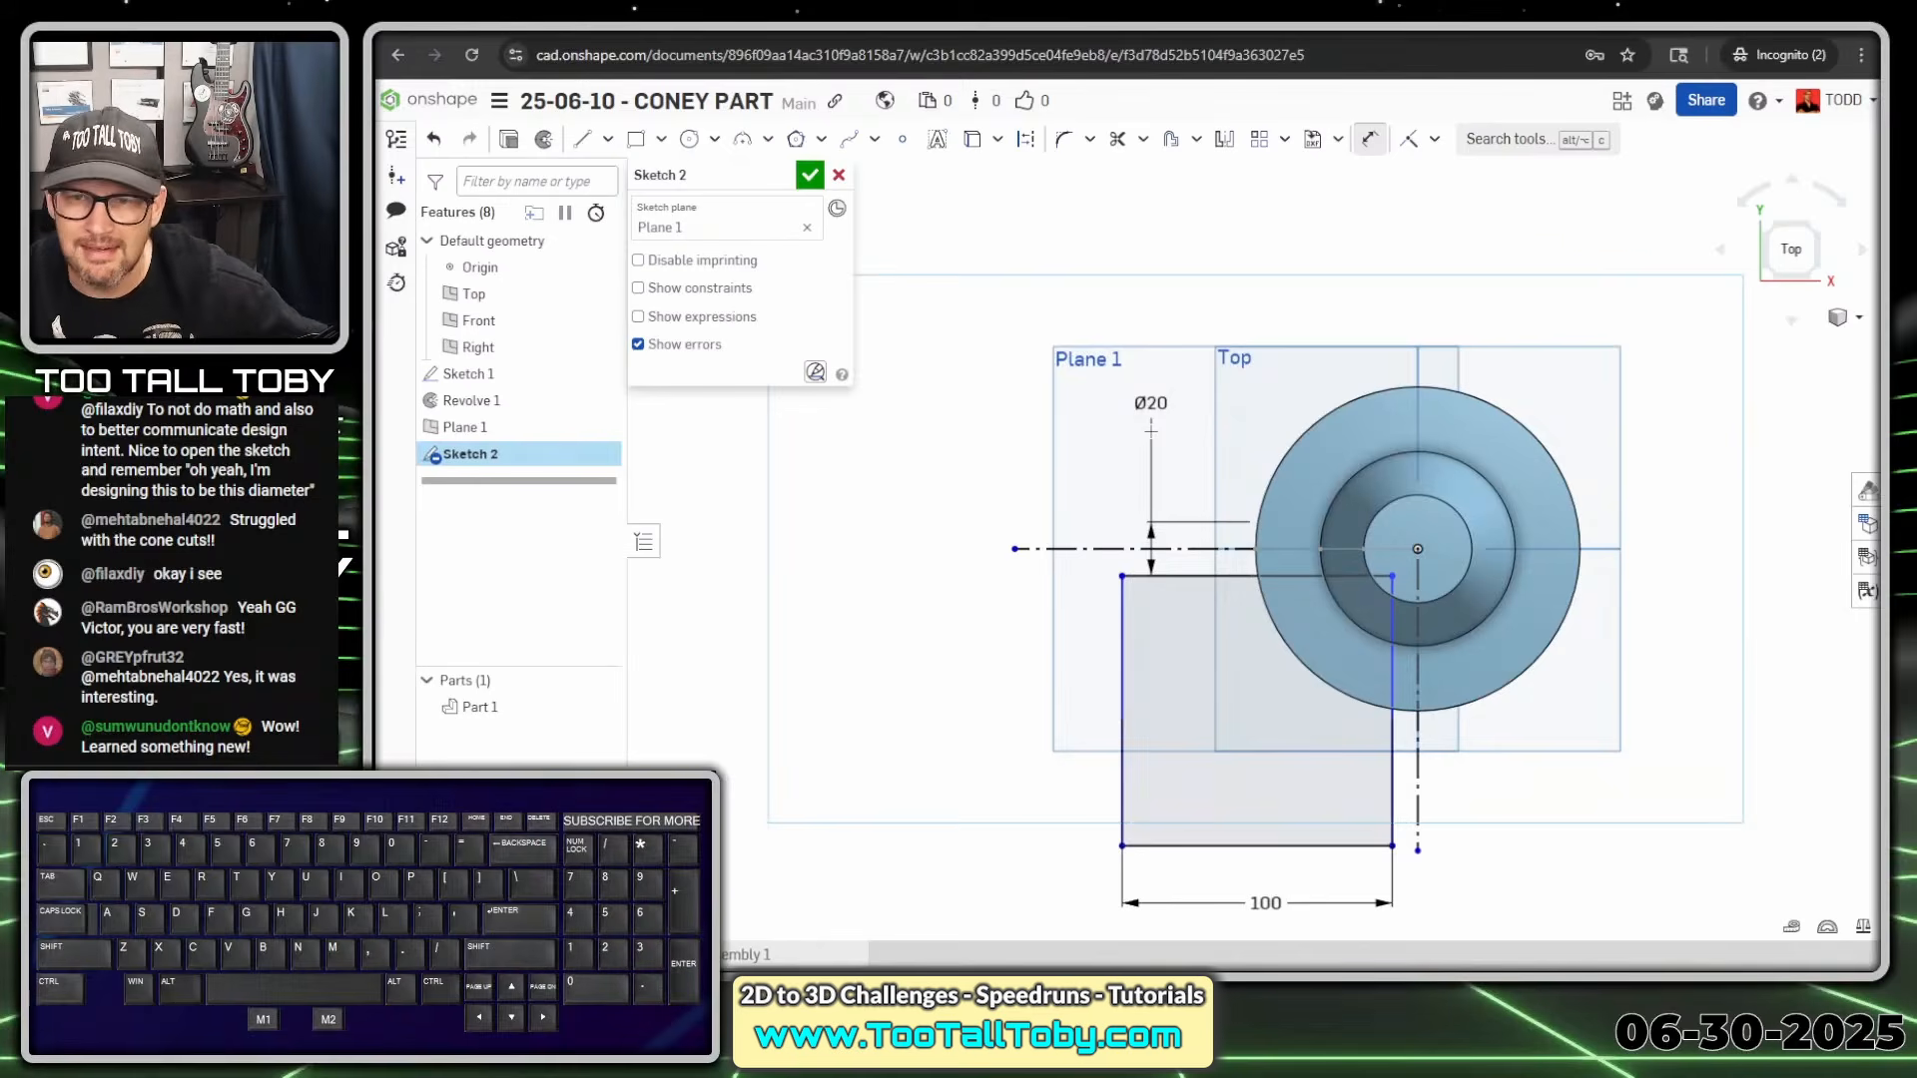
Dimension the square's right edge about the vertical centreline as Ø20
scroll(1212, 479, up, 3)
scroll(1595, 928, down, 3)
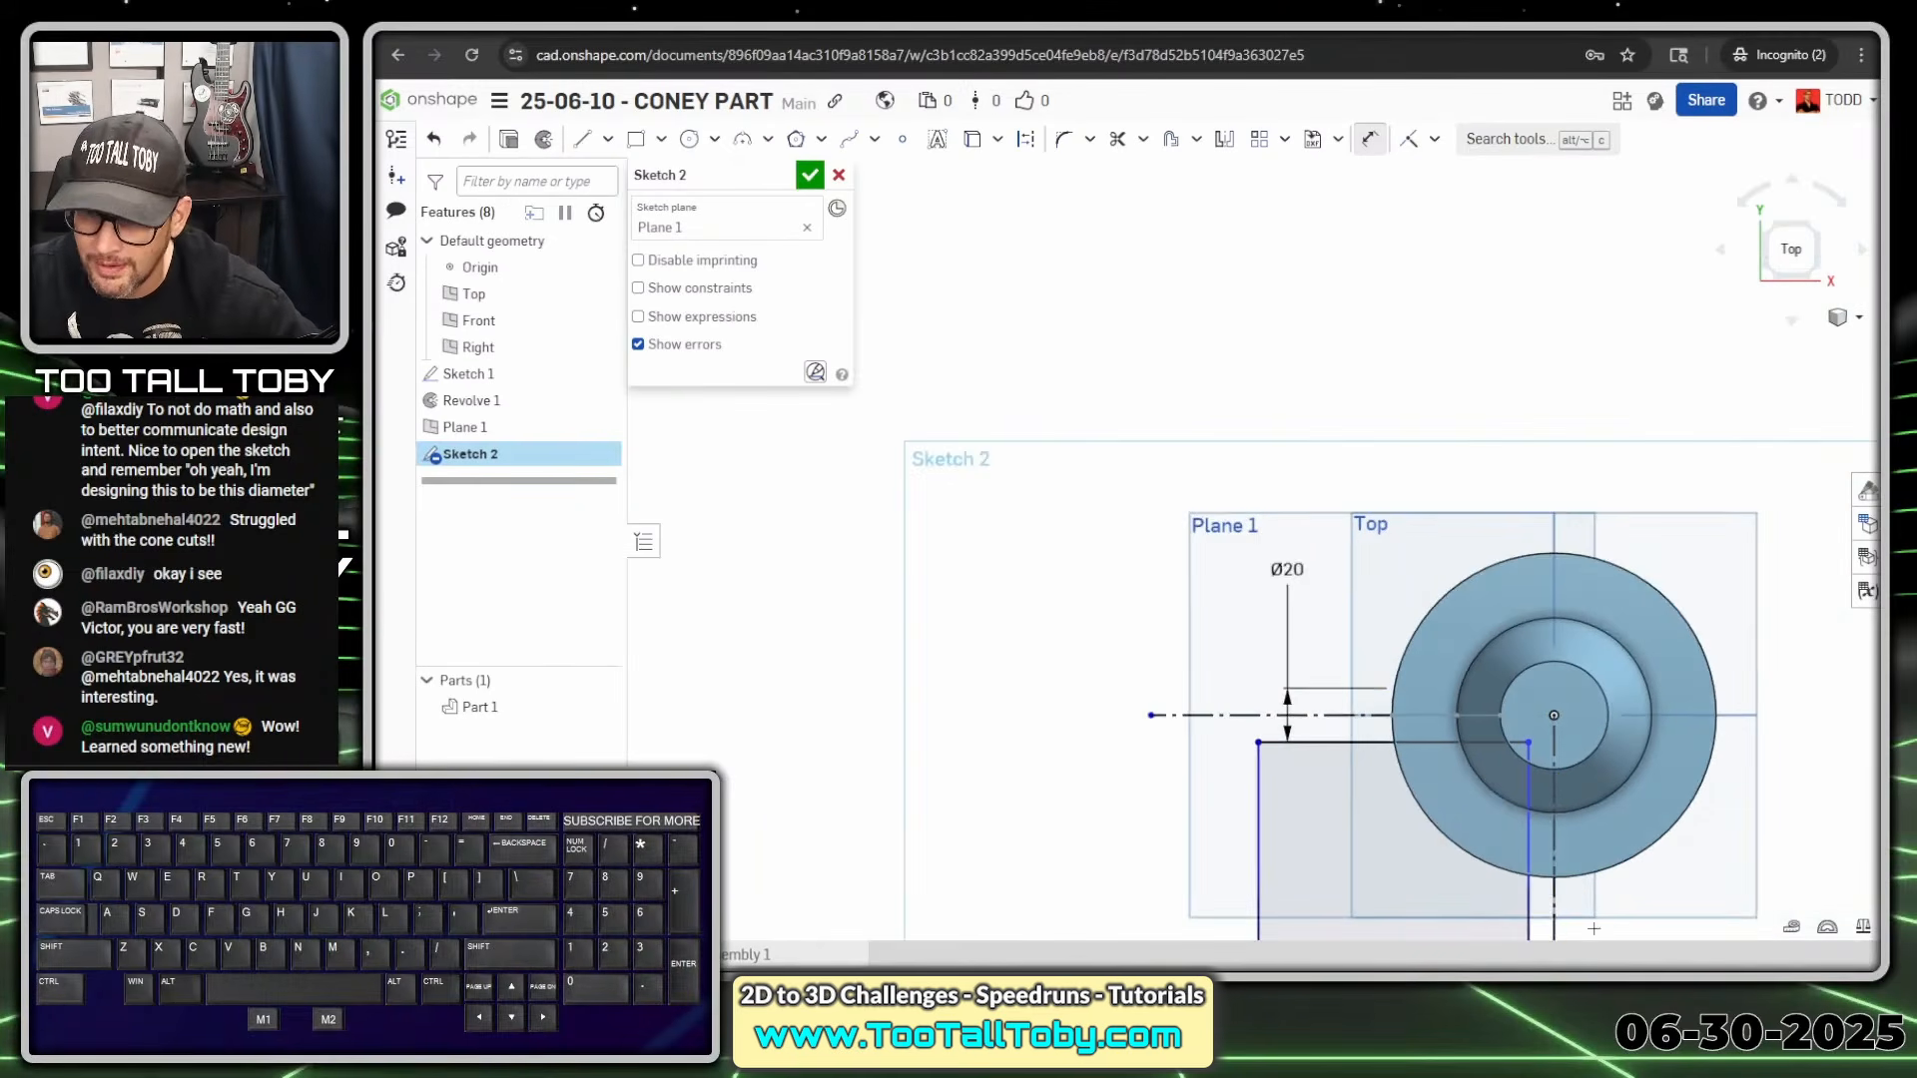
ctrl+right_drag(1549, 897, 1349, 657)
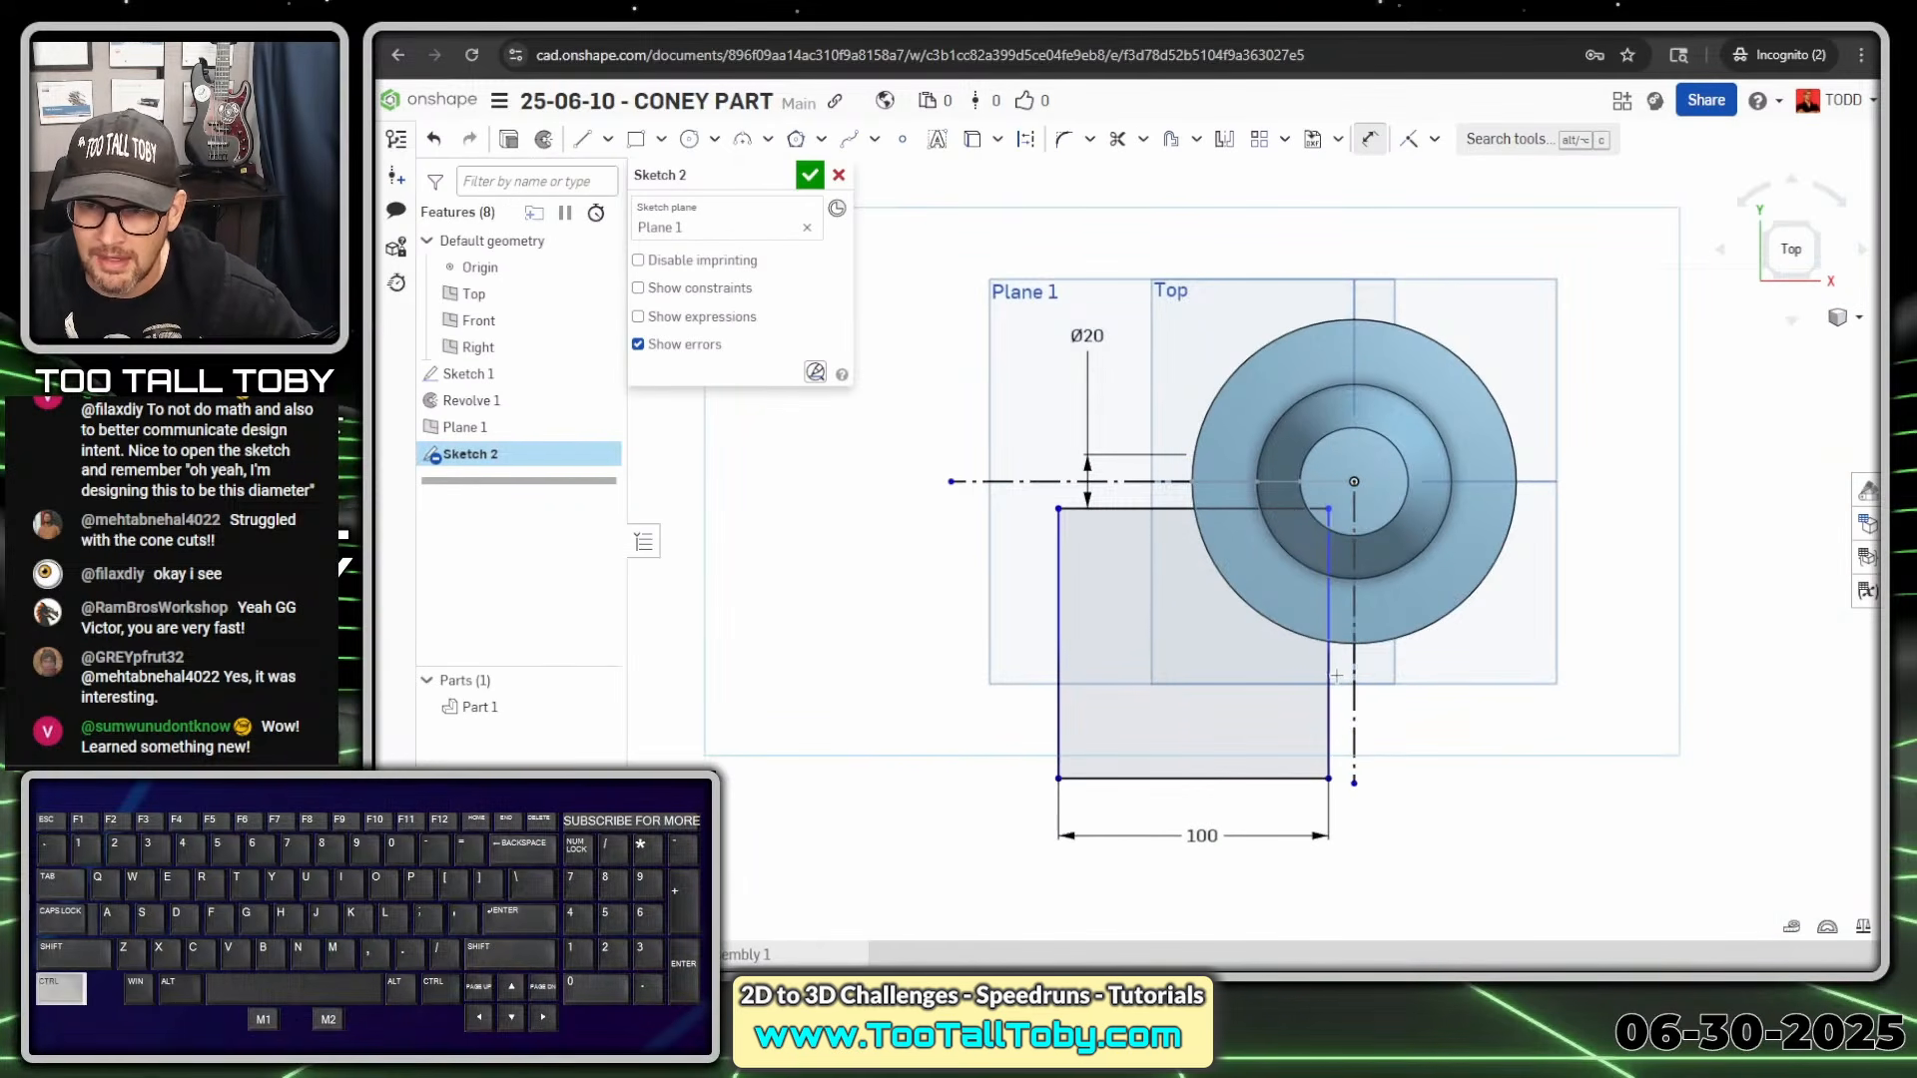
click(1330, 676)
click(1354, 671)
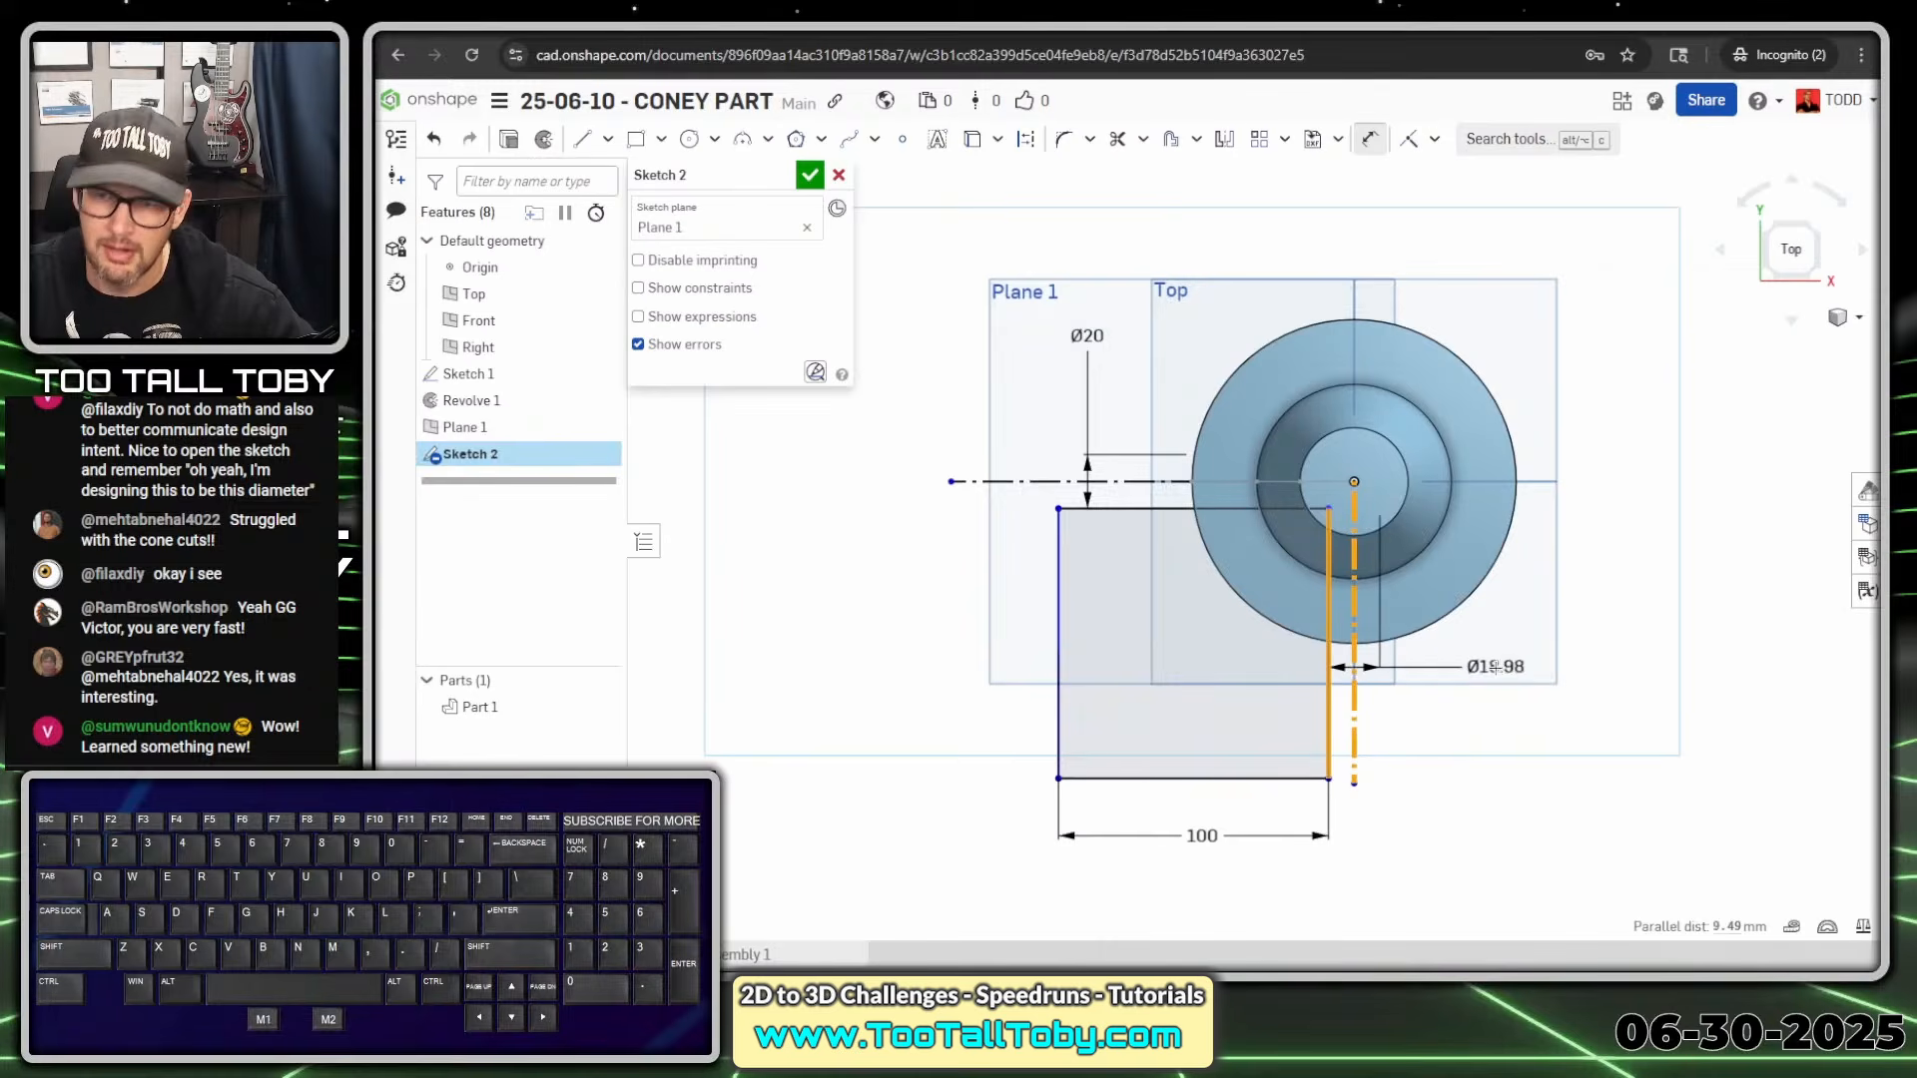
click(1495, 667)
text(20)
key(Return)
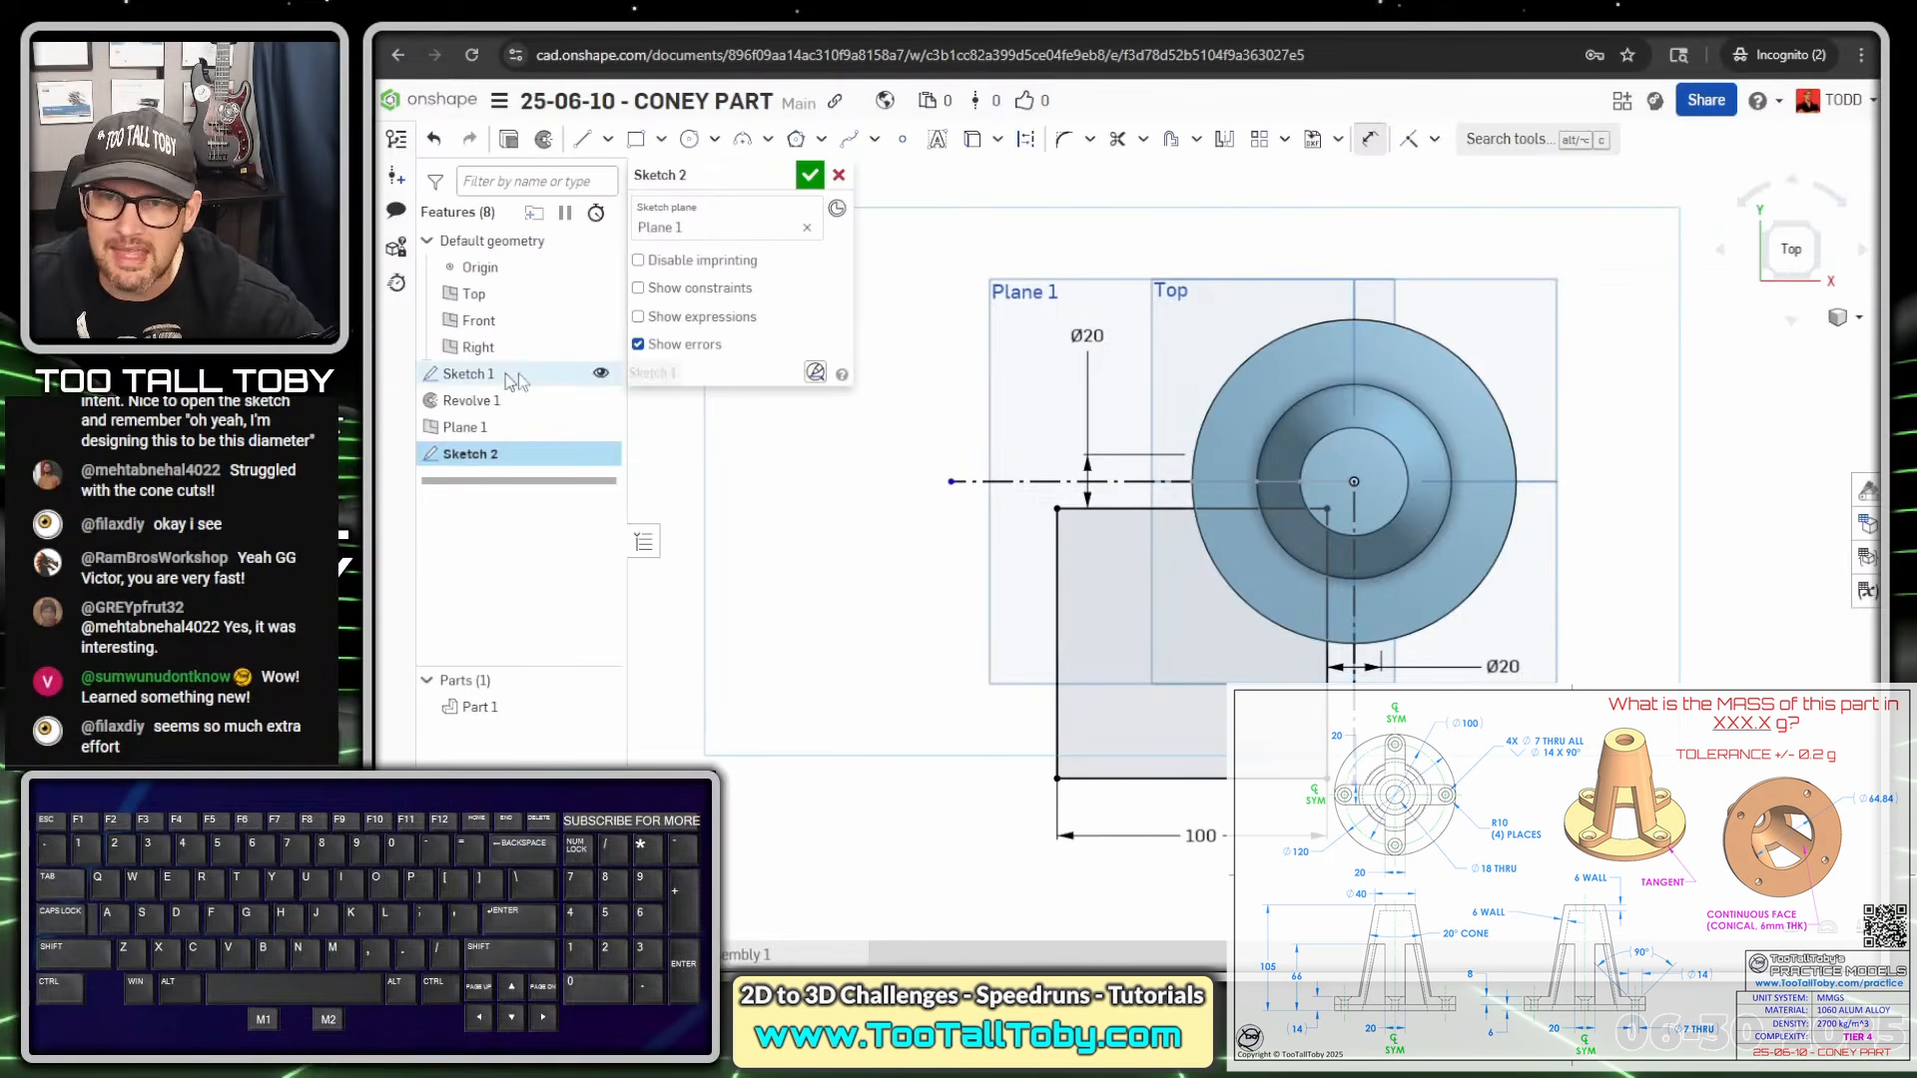
Shorten the horizontal and vertical centrelines and drag both Ø20 dimensions away from the square
key(Escape)
drag(956, 492, 1120, 496)
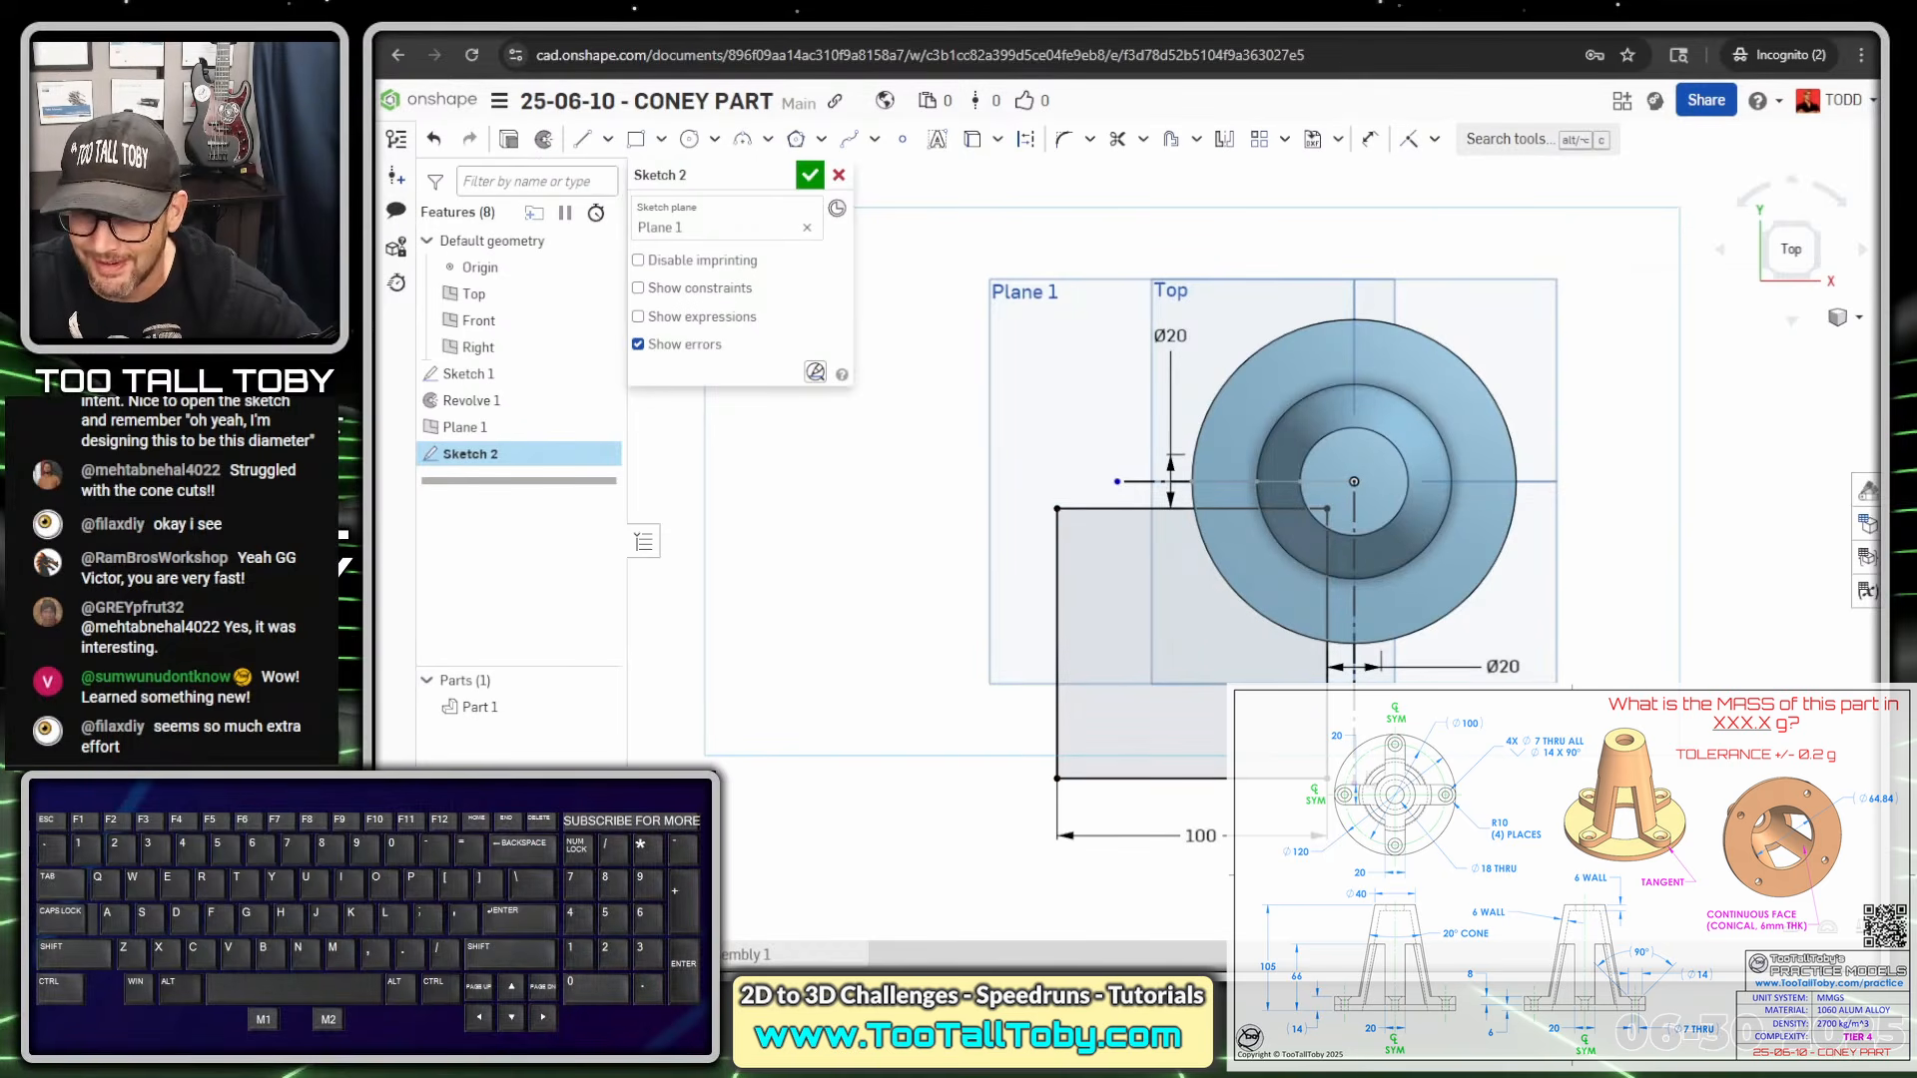
drag(1355, 864, 1376, 679)
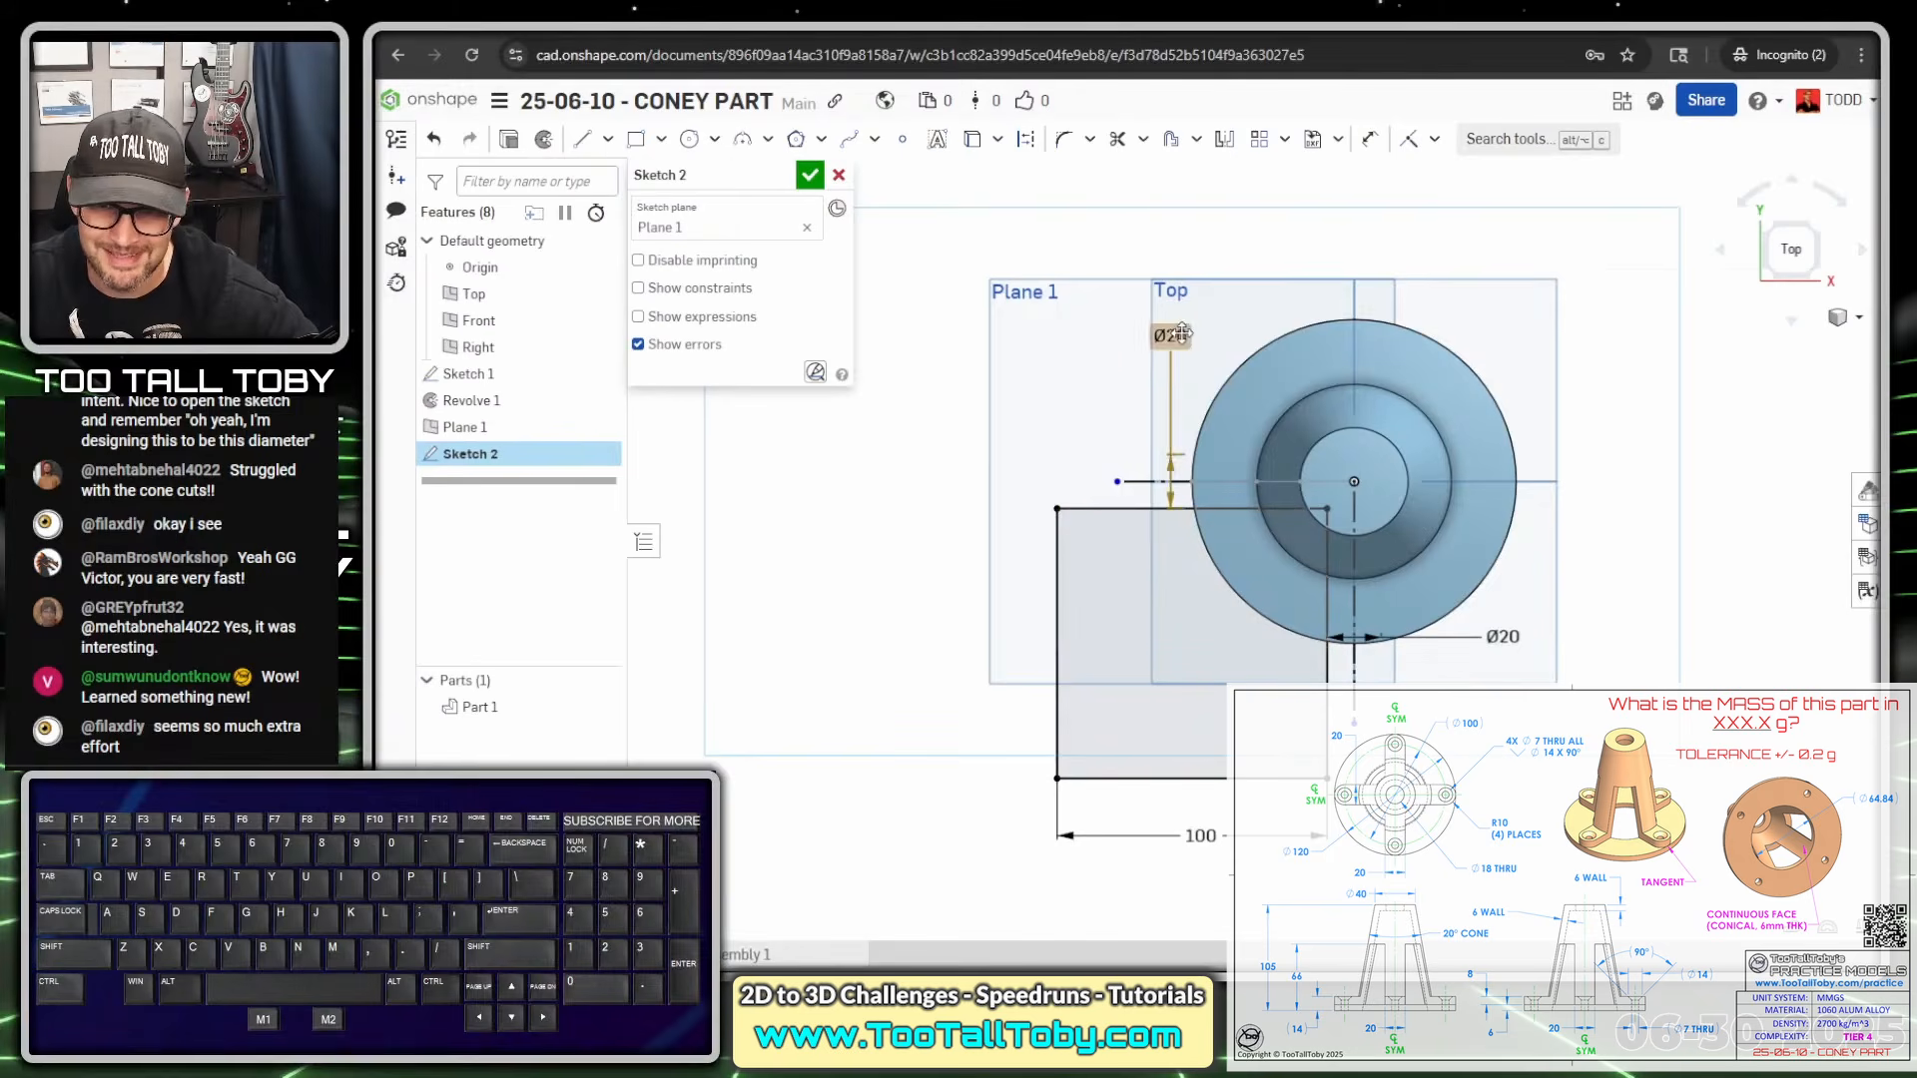
drag(1179, 336, 1096, 356)
drag(1504, 636, 1468, 747)
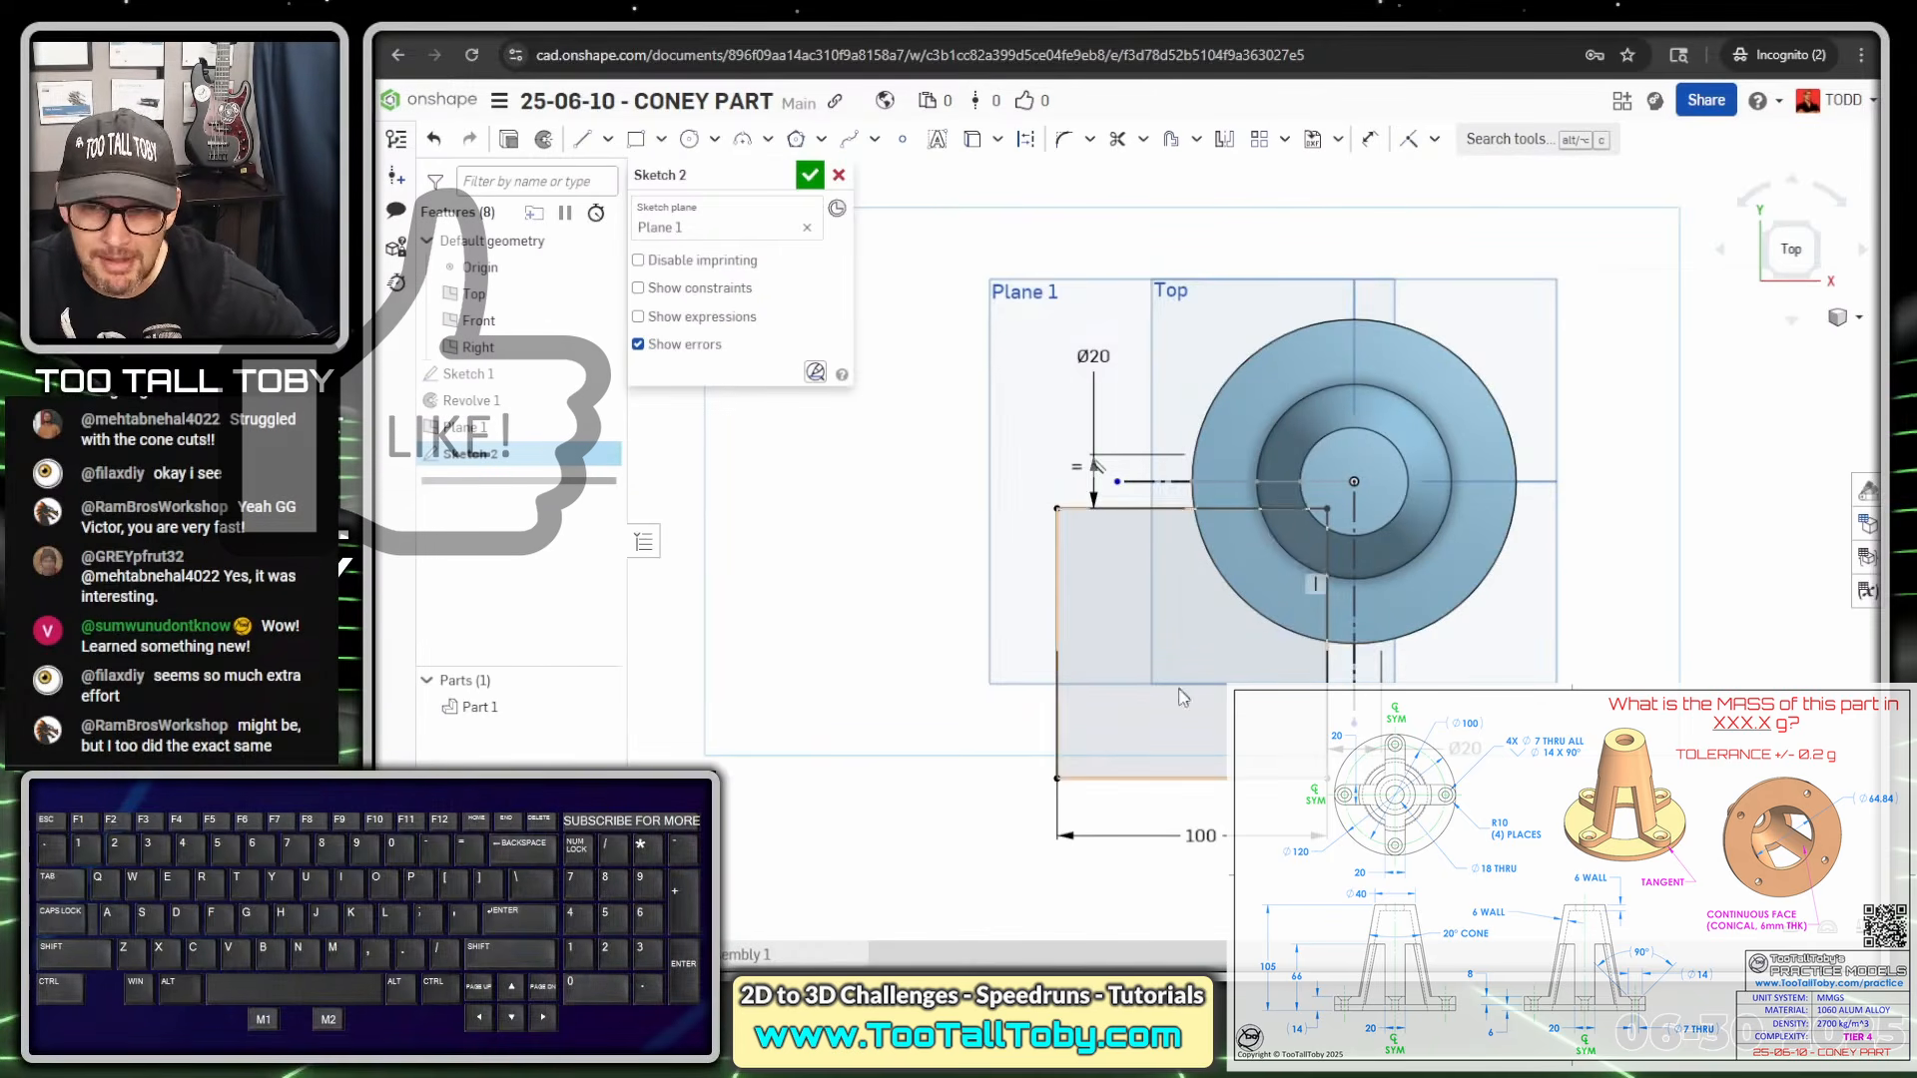
right_drag(1182, 693, 1159, 604)
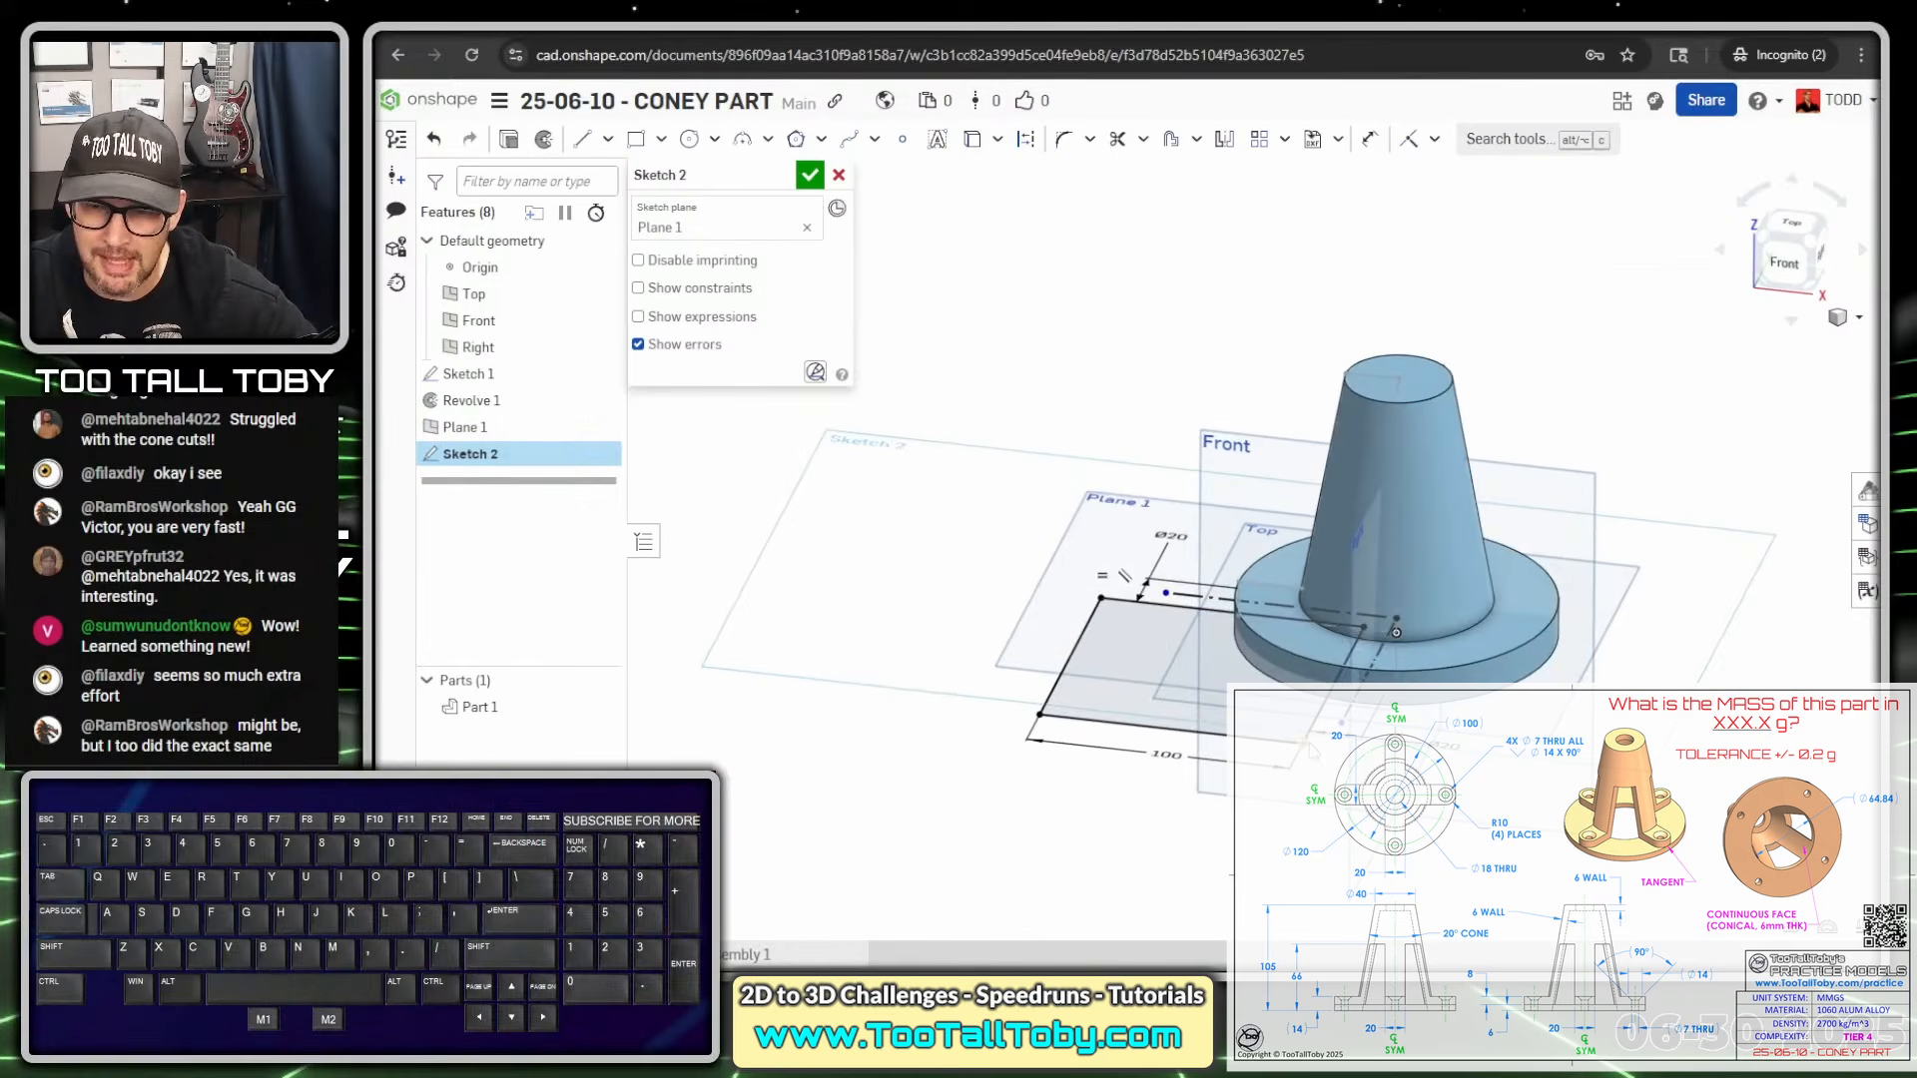
Cut the Sketch 2 square as a flipped Remove extrude with depth 66-6 mm
key(s)
click(1131, 237)
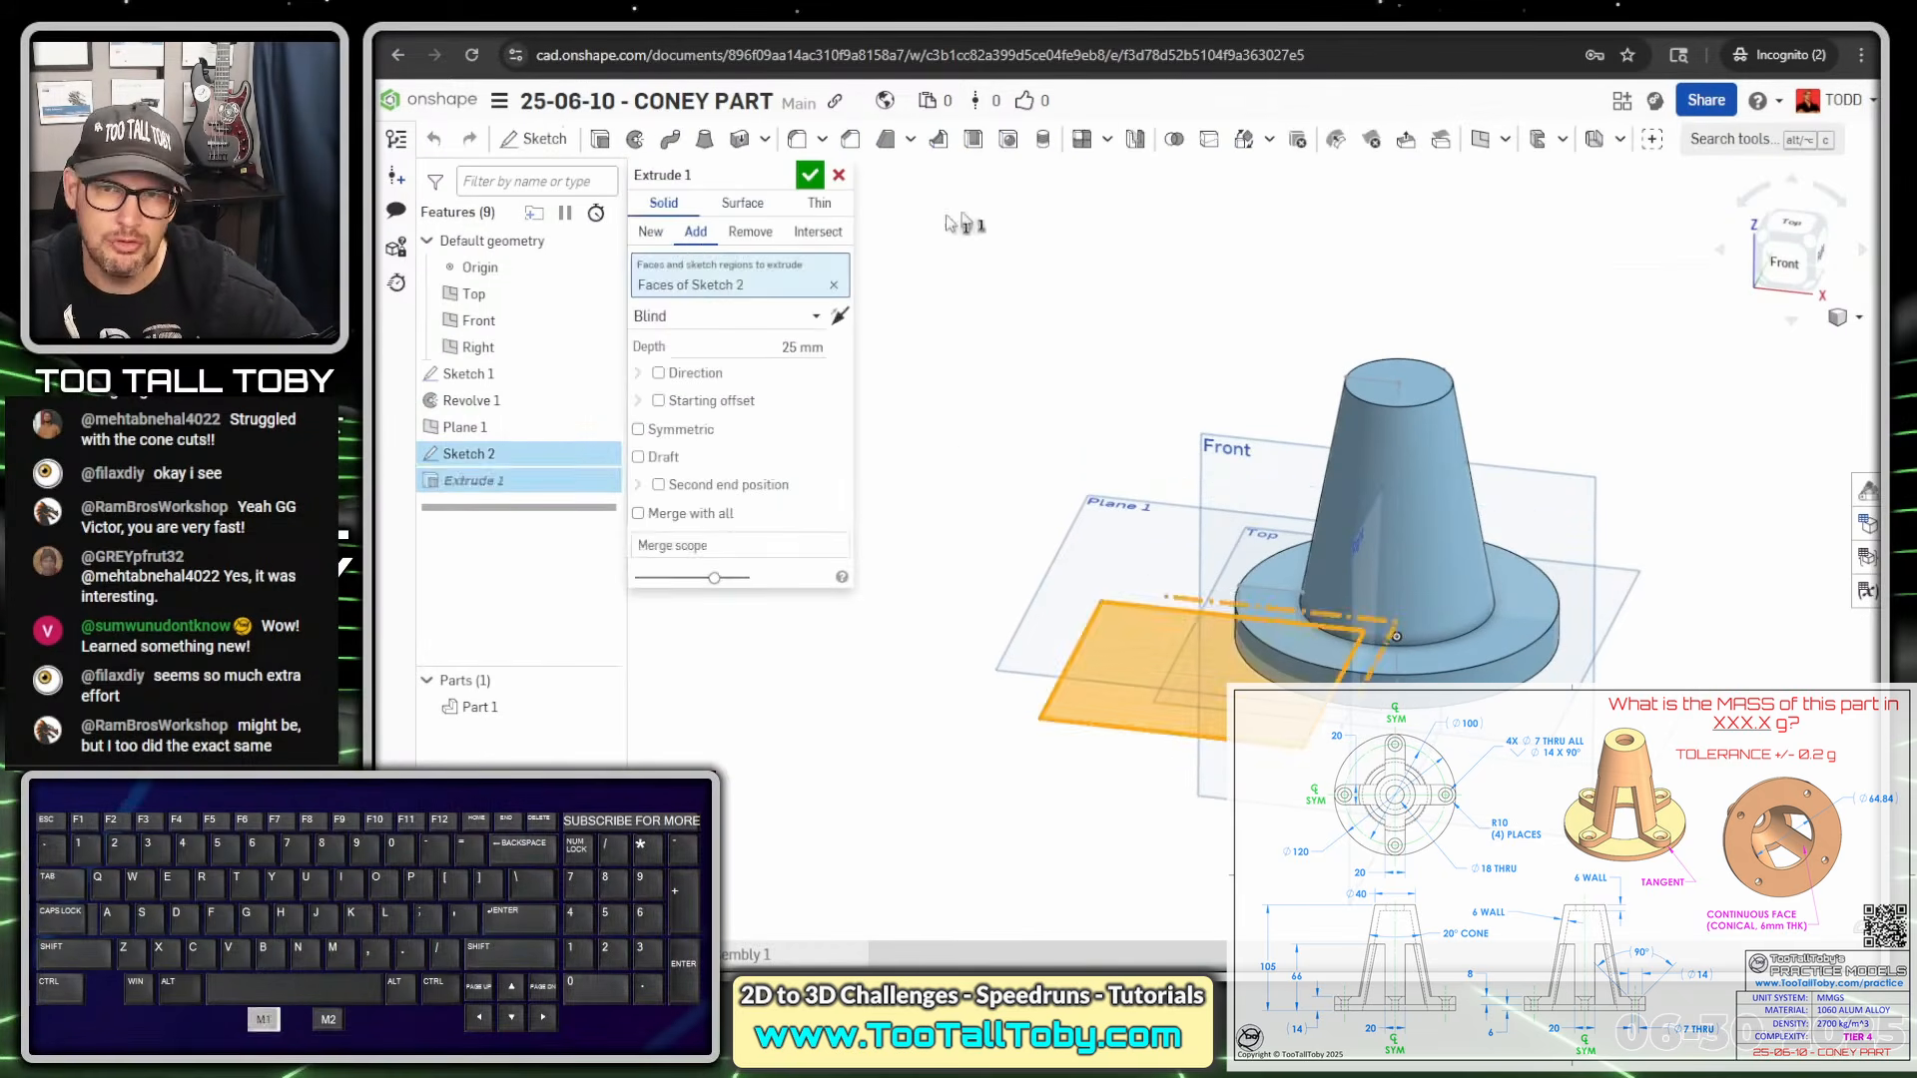
click(747, 231)
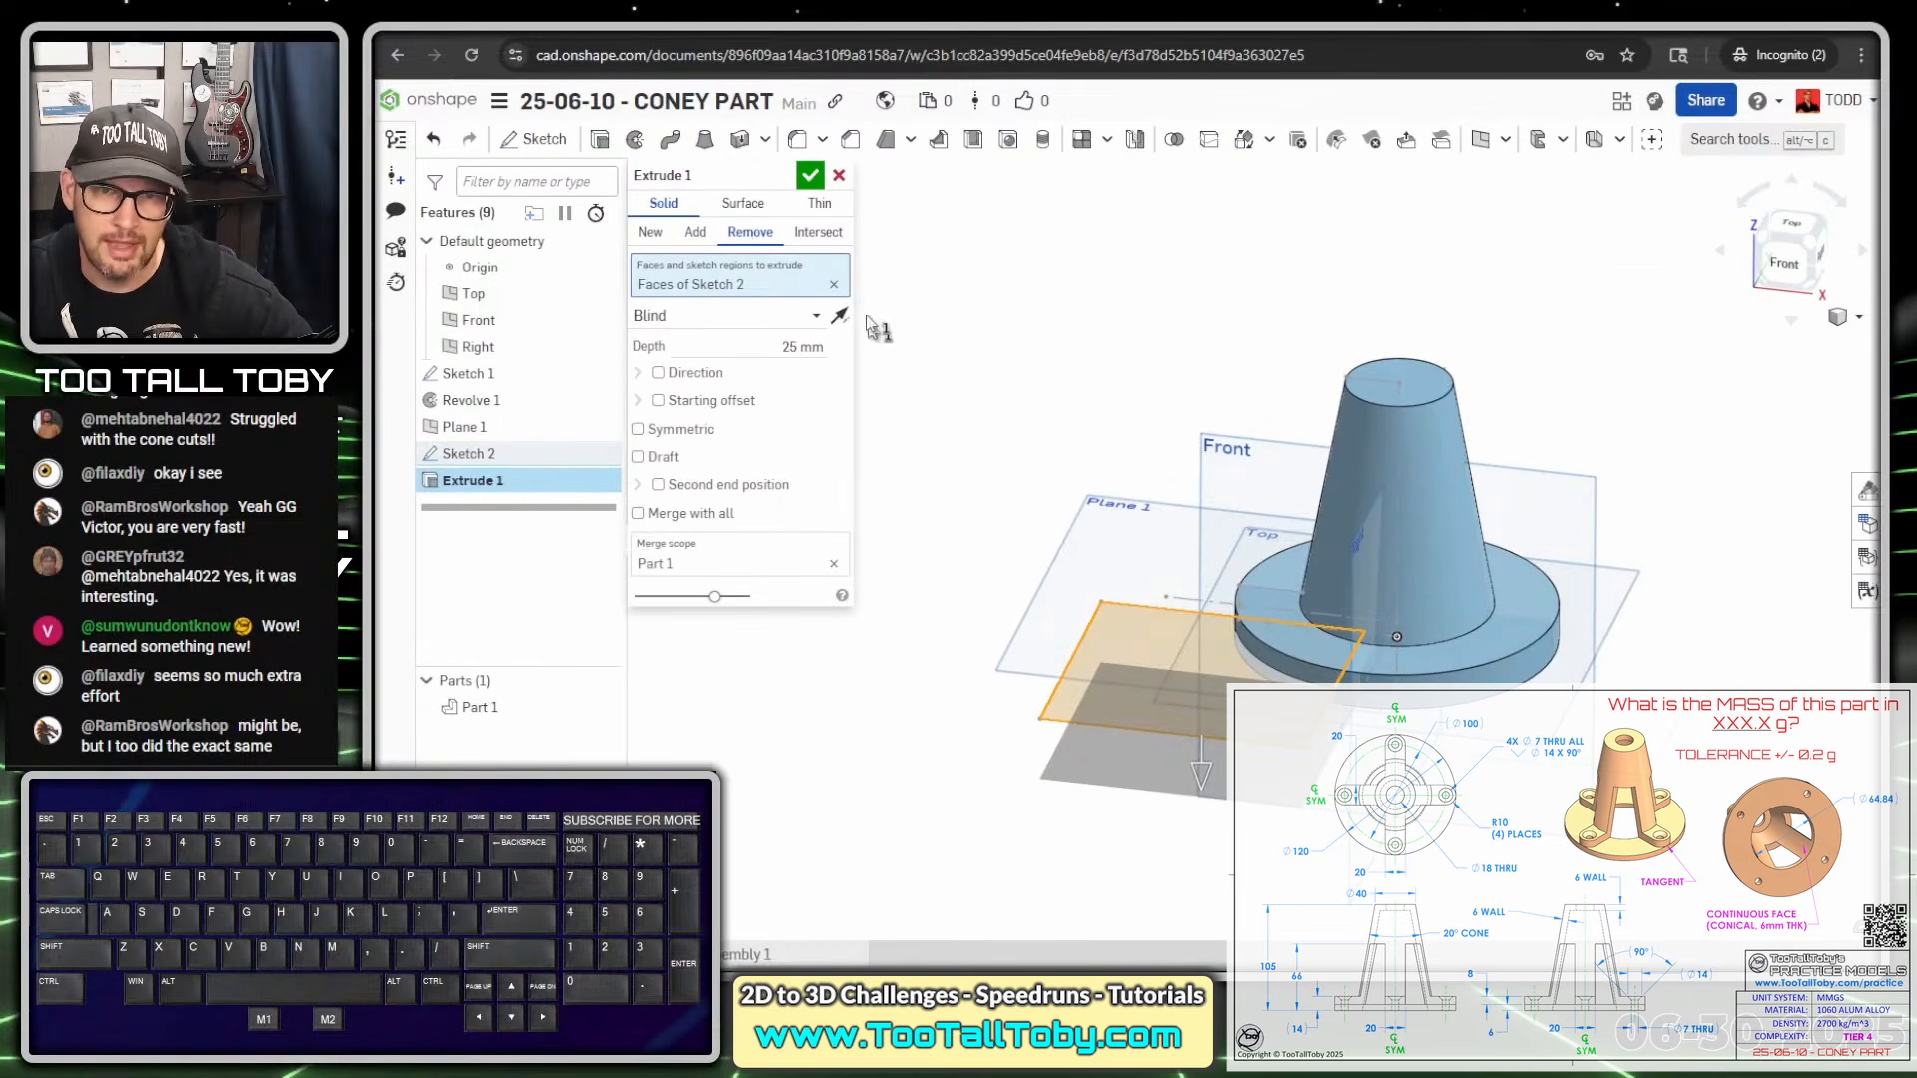
click(837, 315)
click(811, 347)
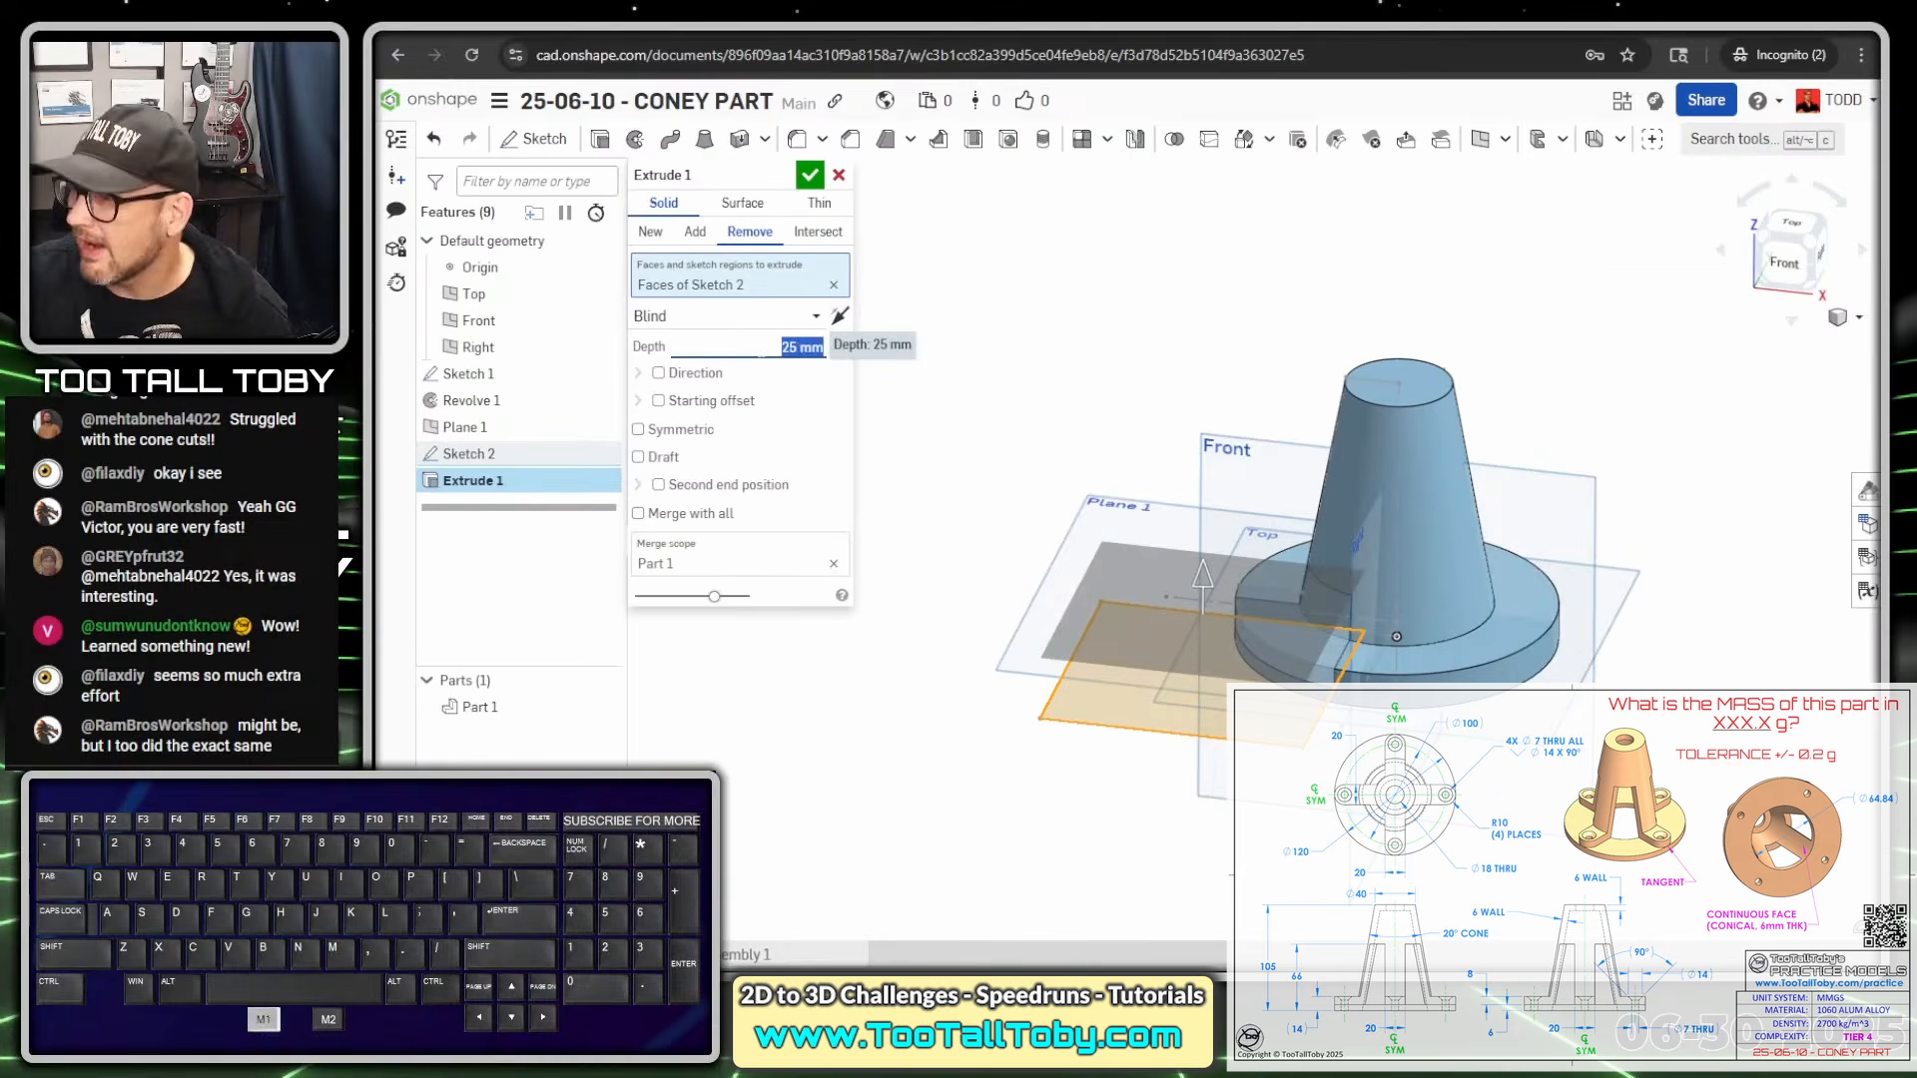
text(66)
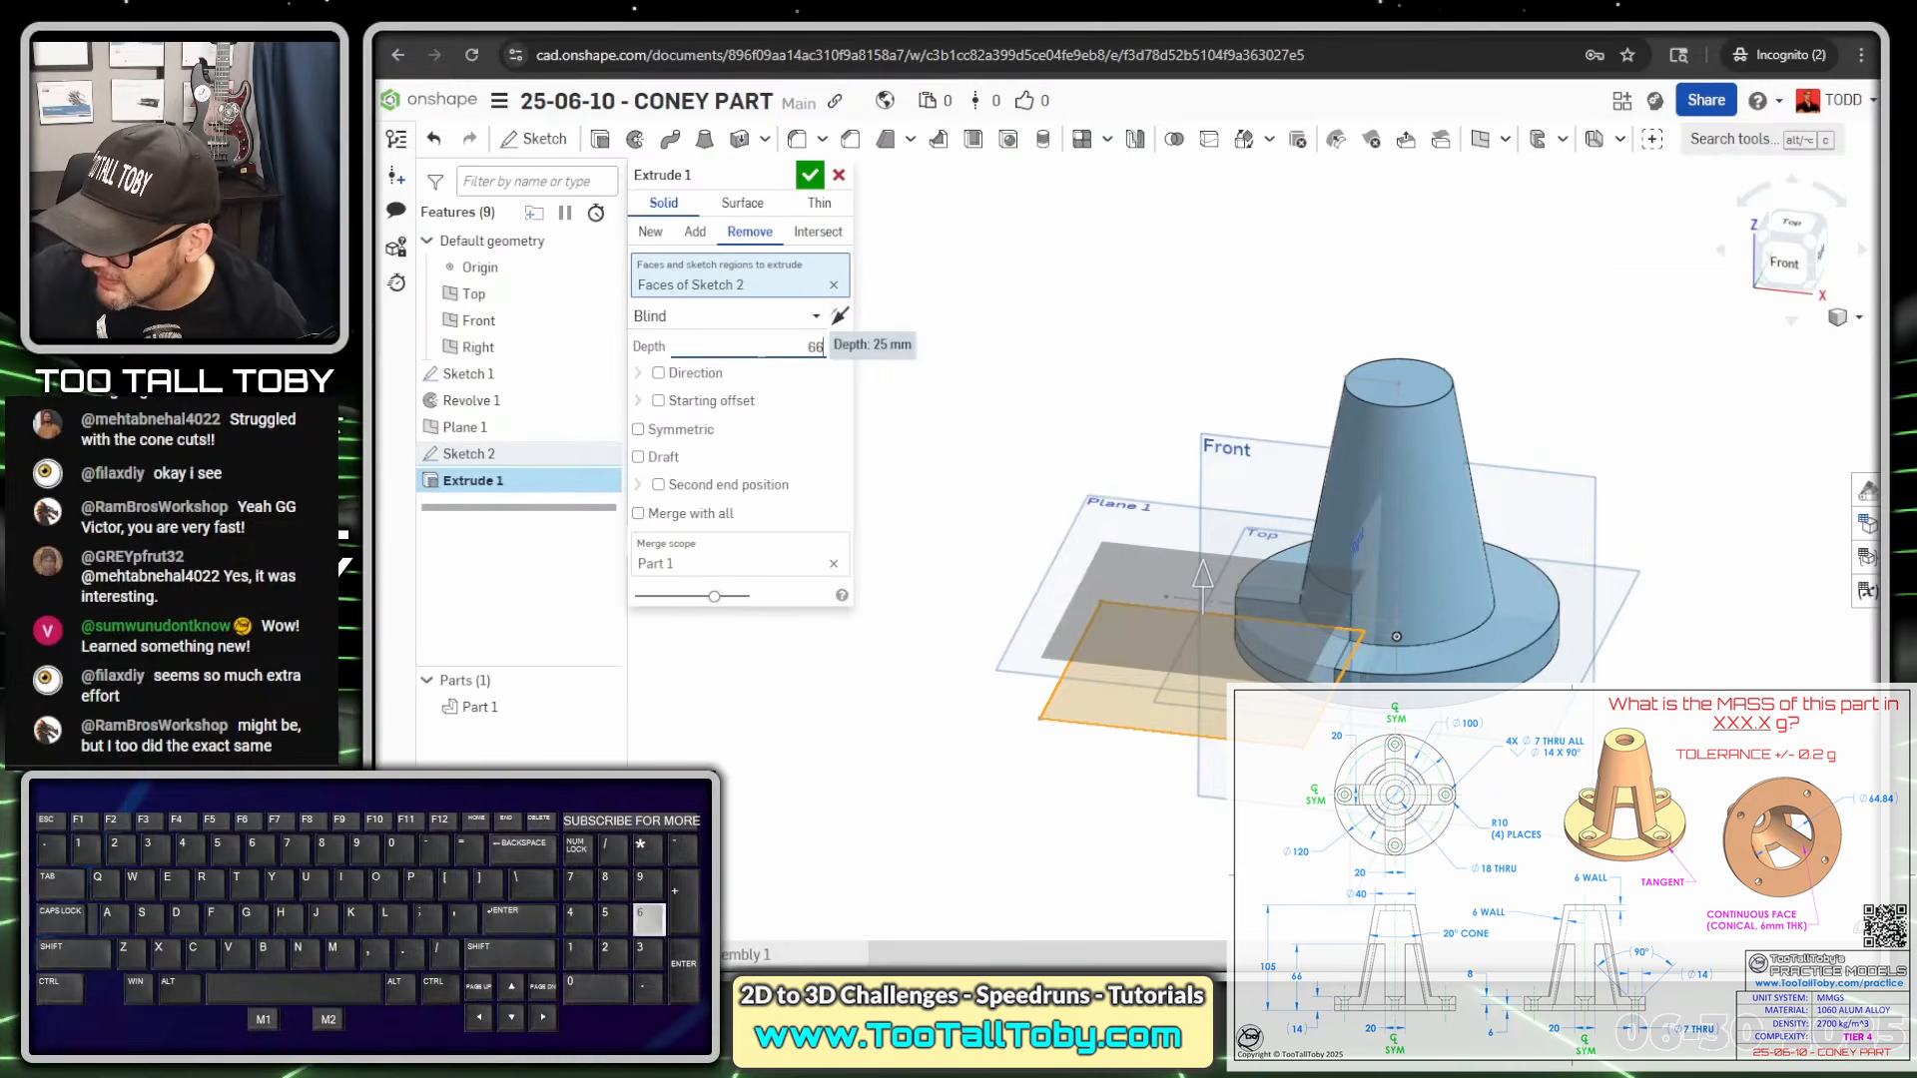
text(-6)
key(Return)
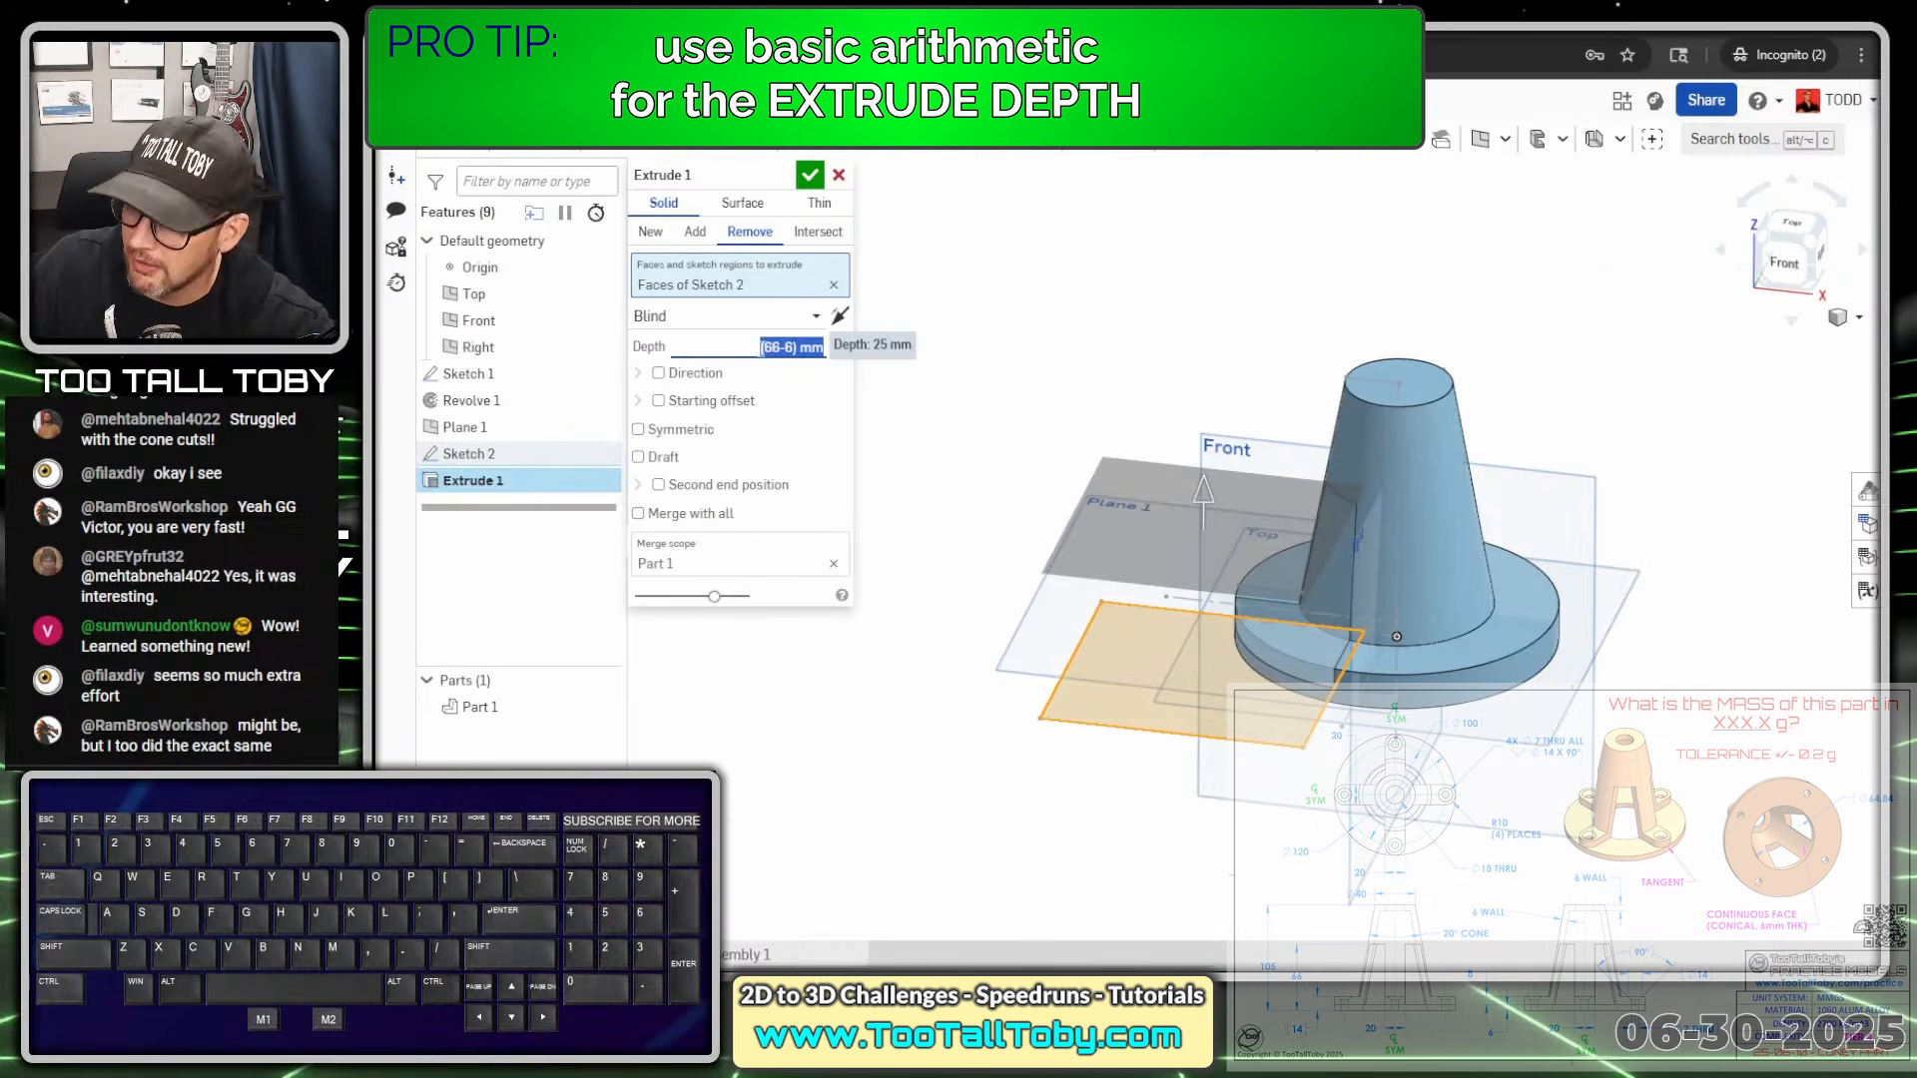
key(Return)
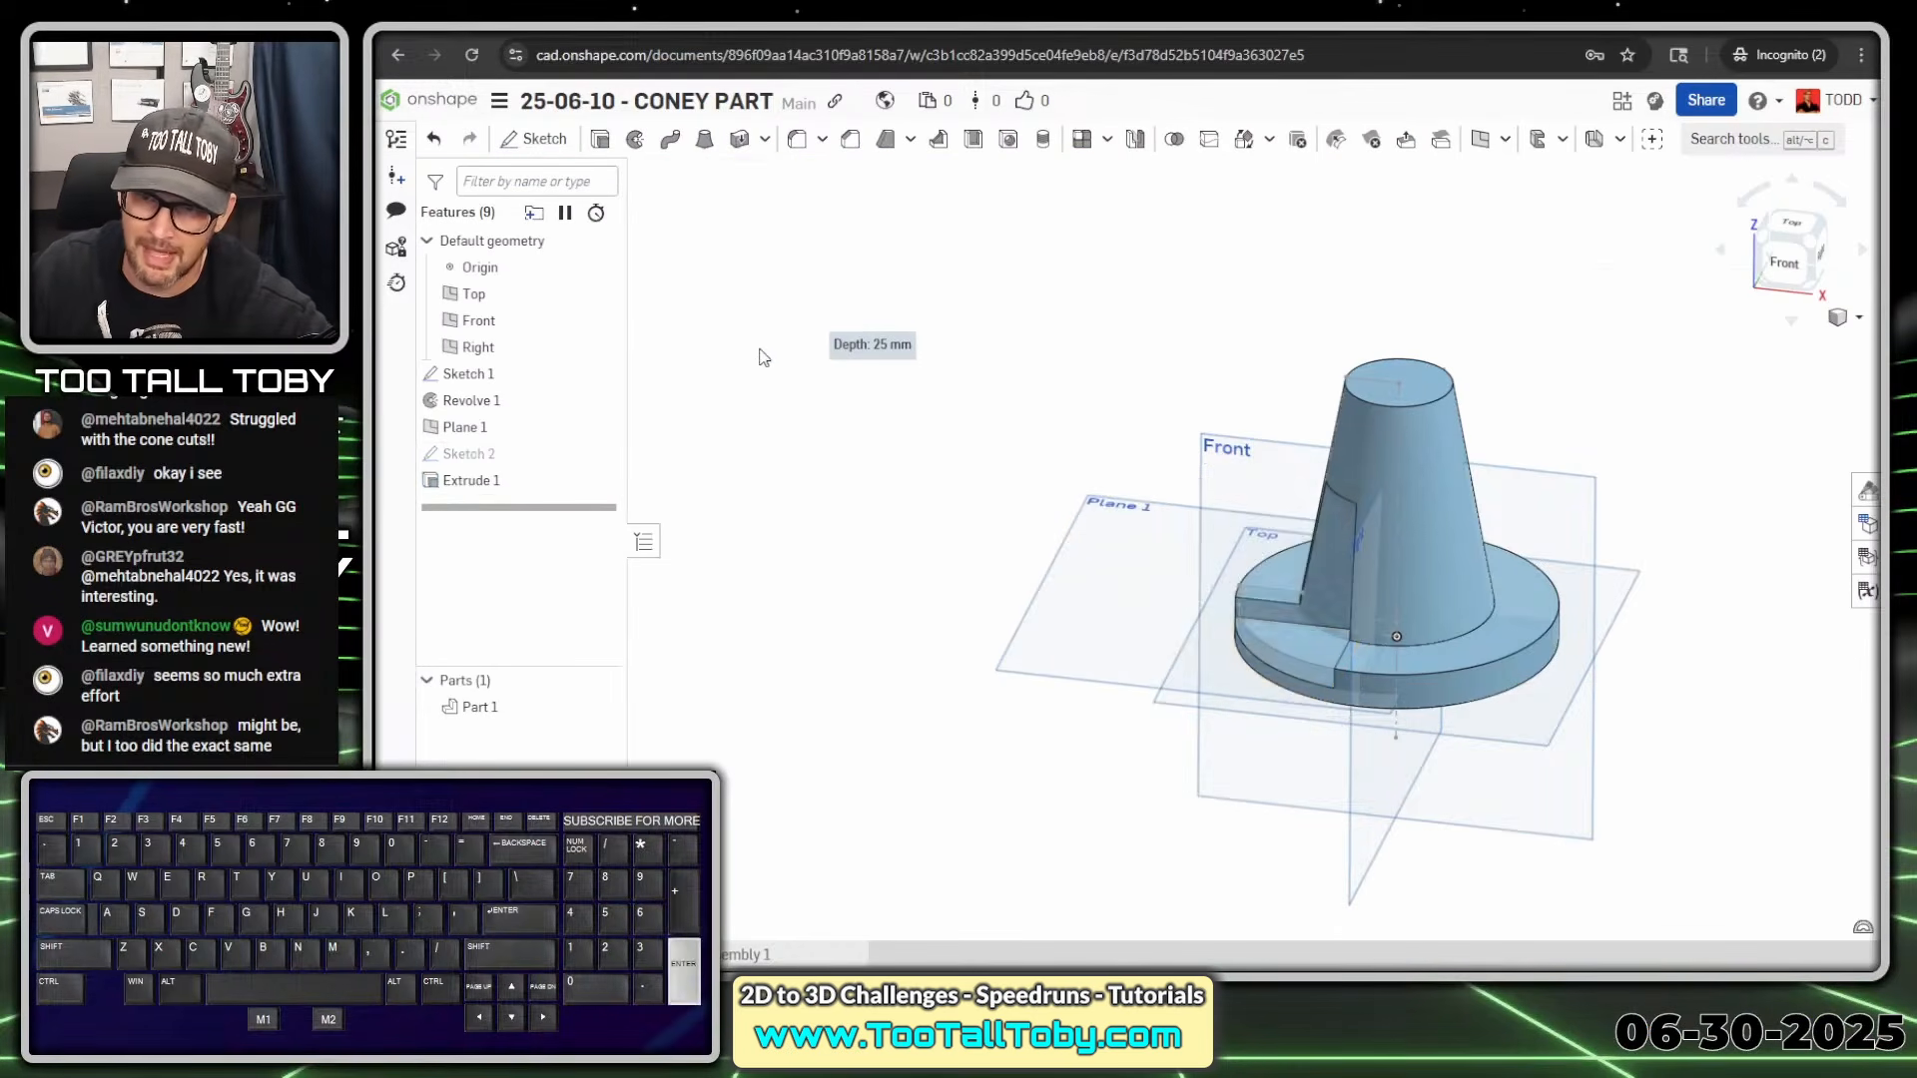
middle_drag(1216, 643, 1116, 518)
scroll(1274, 620, up, 5)
scroll(1274, 623, up, 3)
Fillet the two vertical edges of the Extrude 1 notch with a 10 mm radius
key(s)
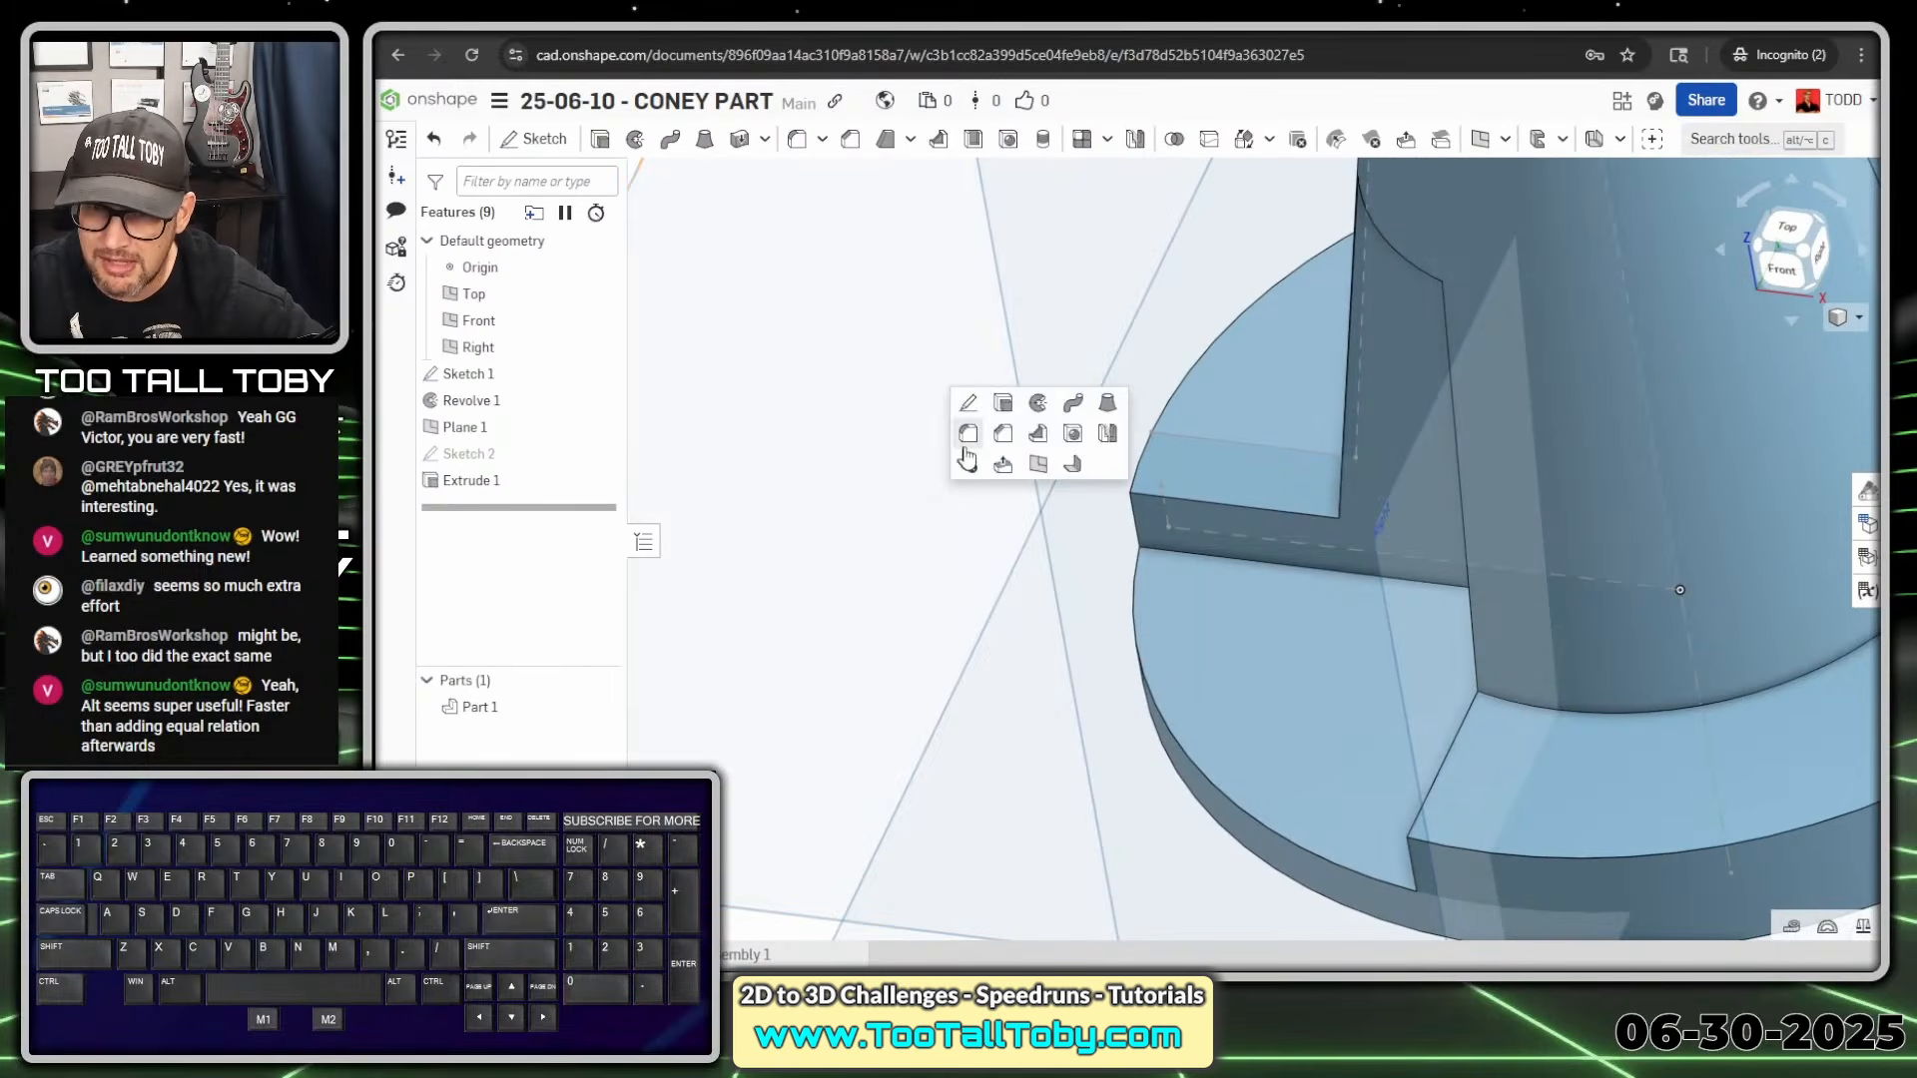
click(960, 449)
click(1139, 542)
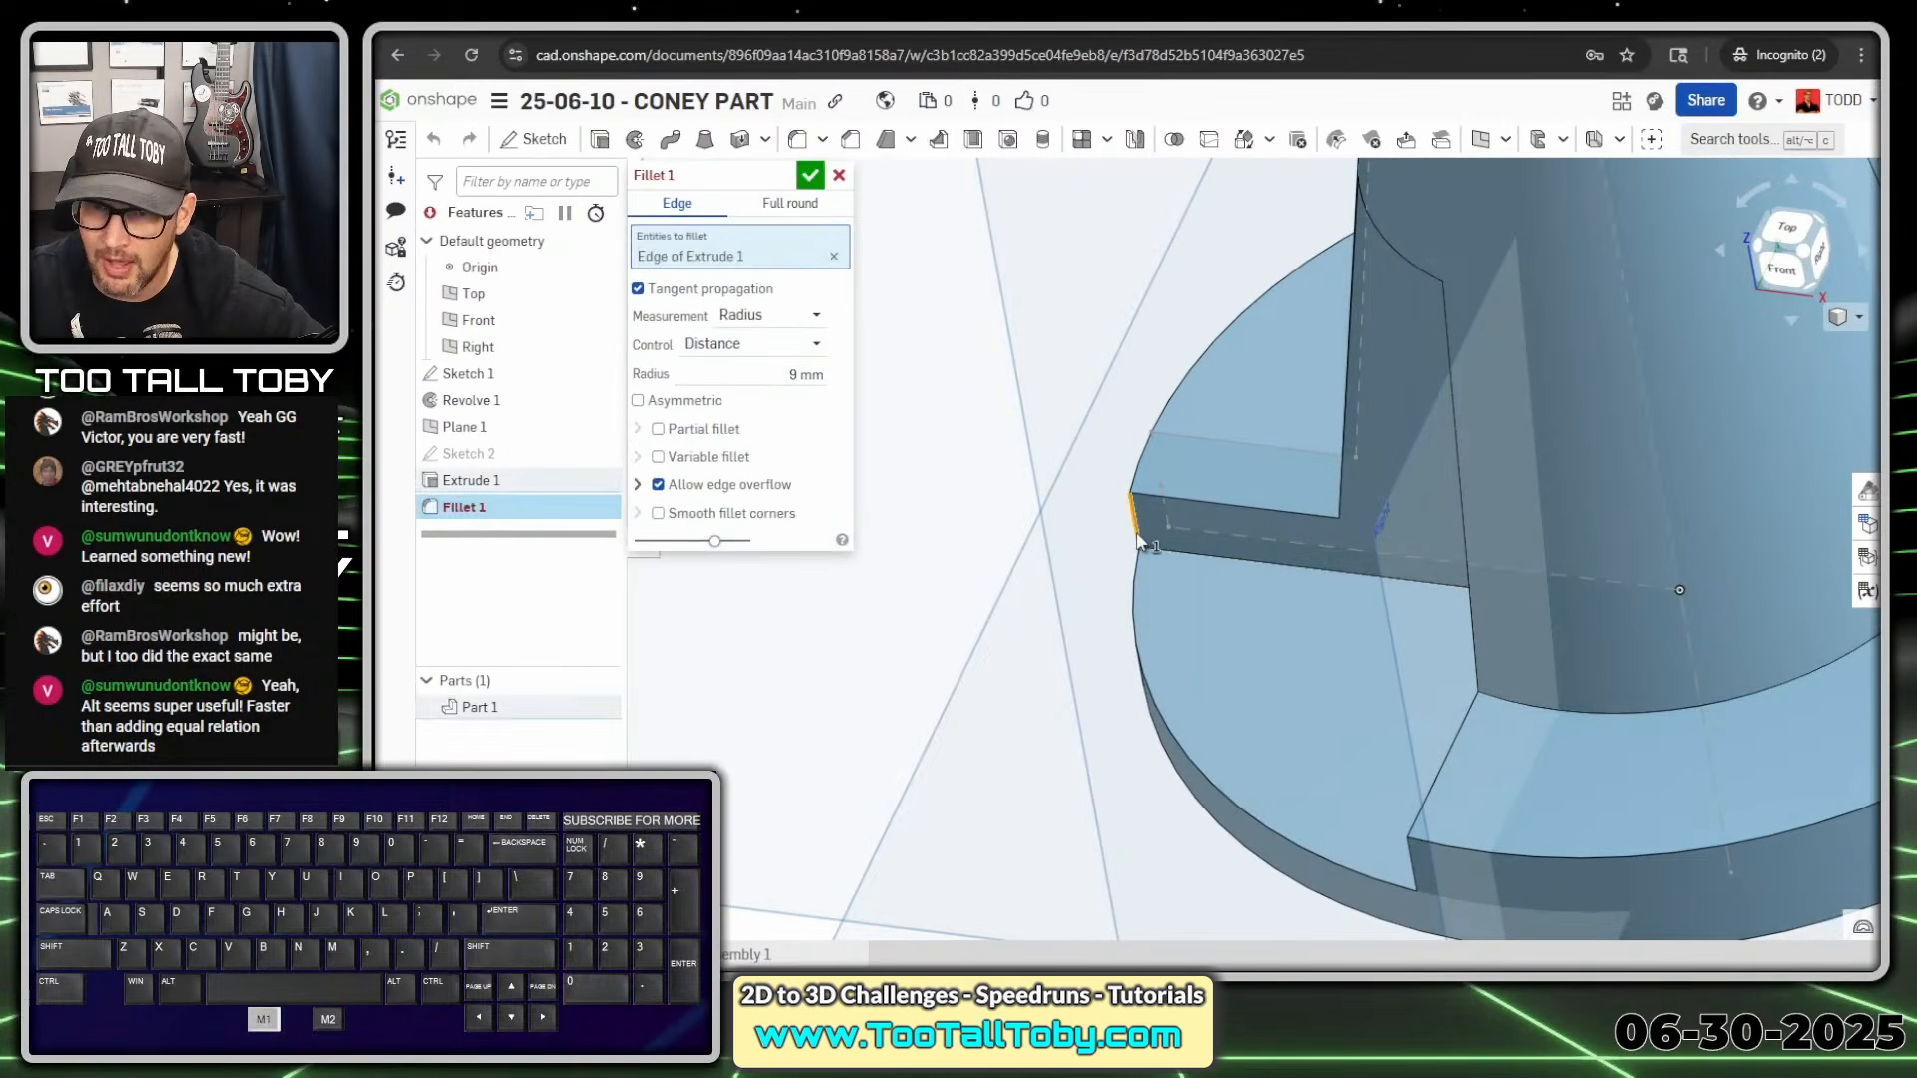
click(812, 375)
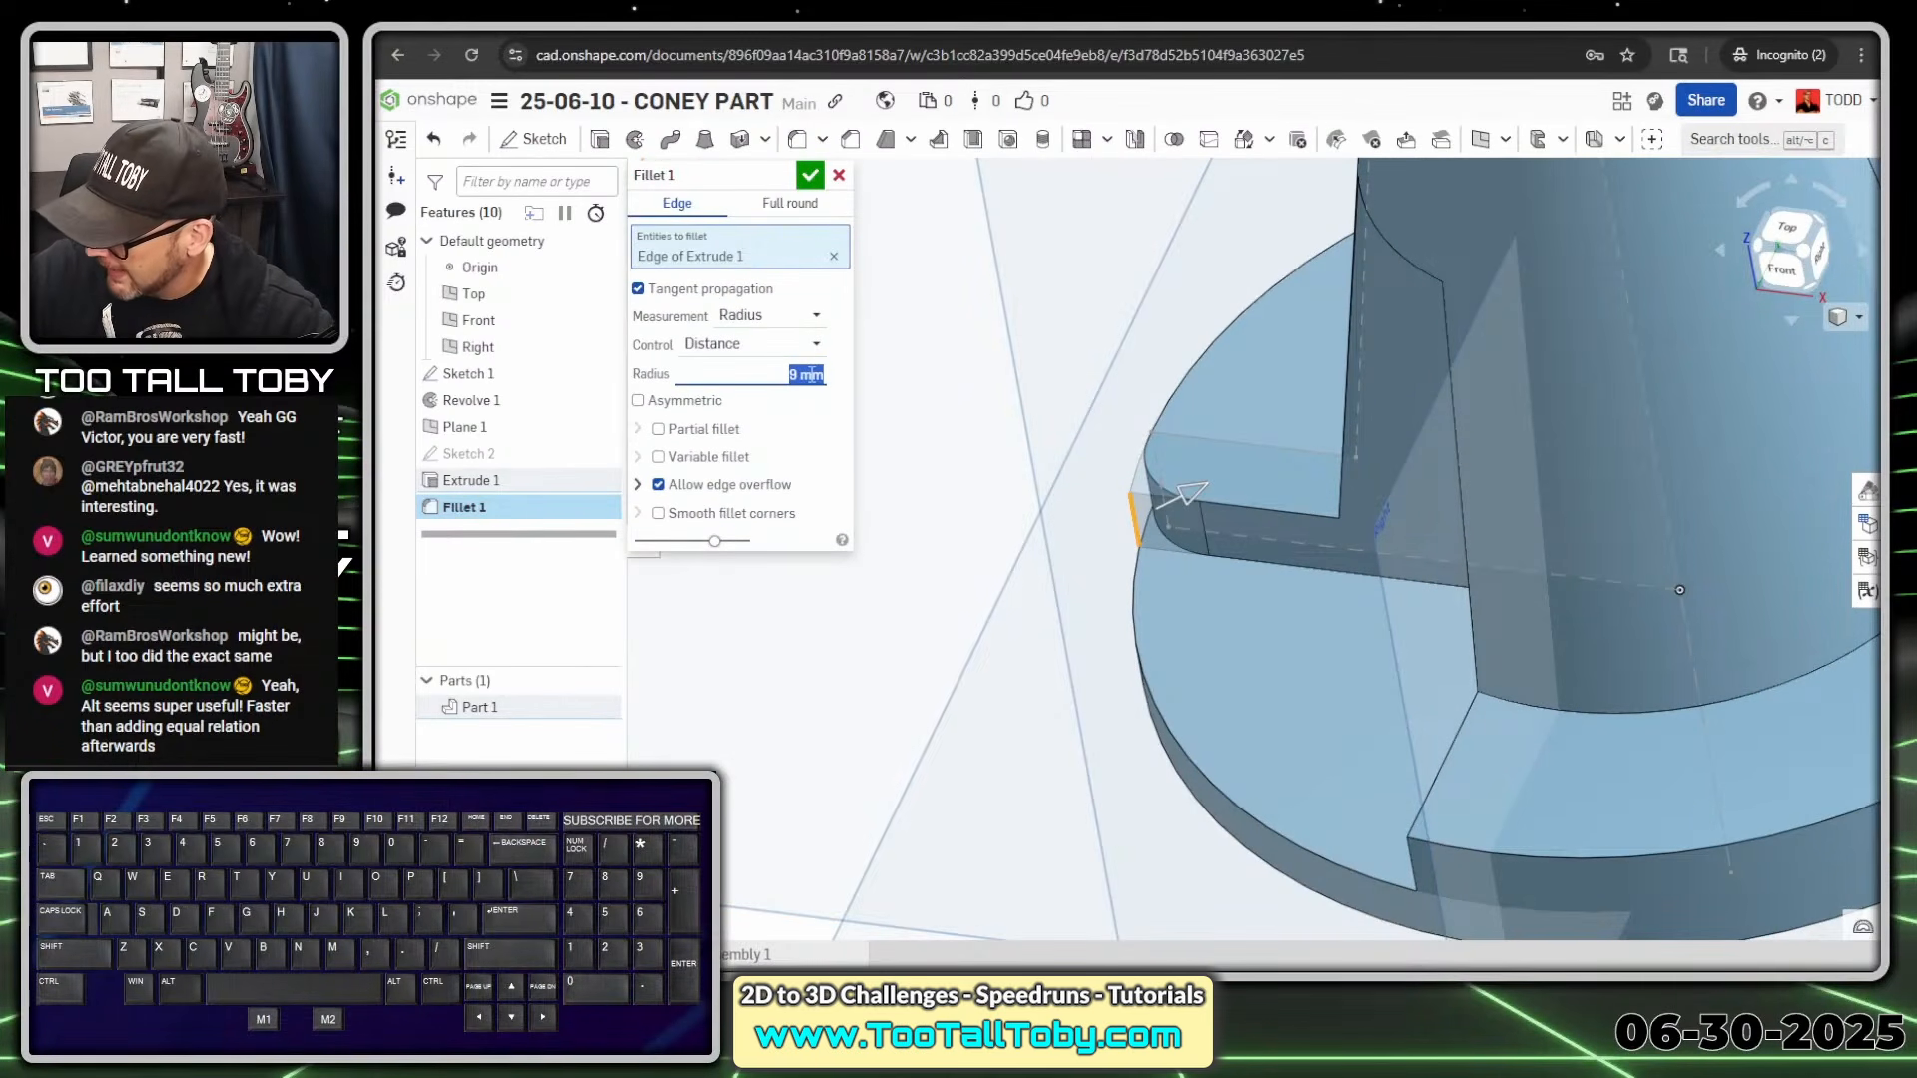
text(10)
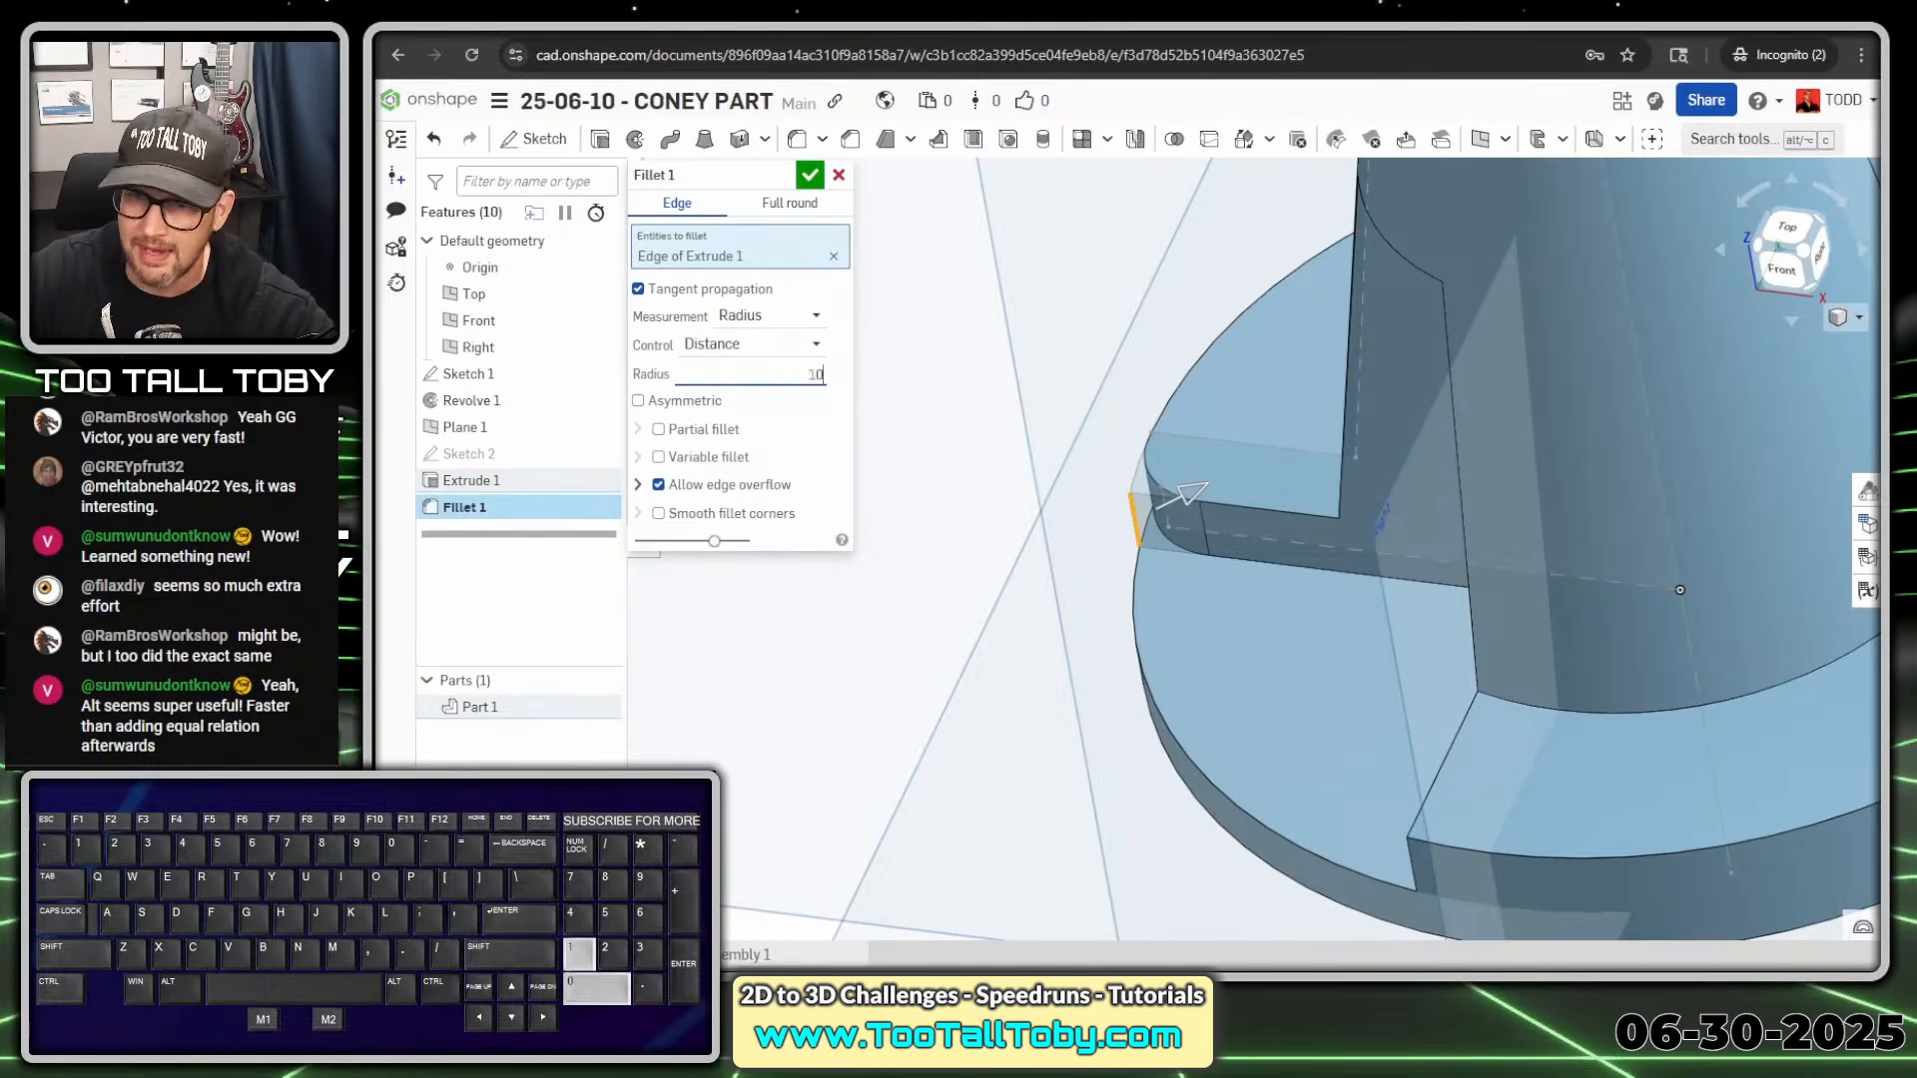
key(Return)
click(1416, 857)
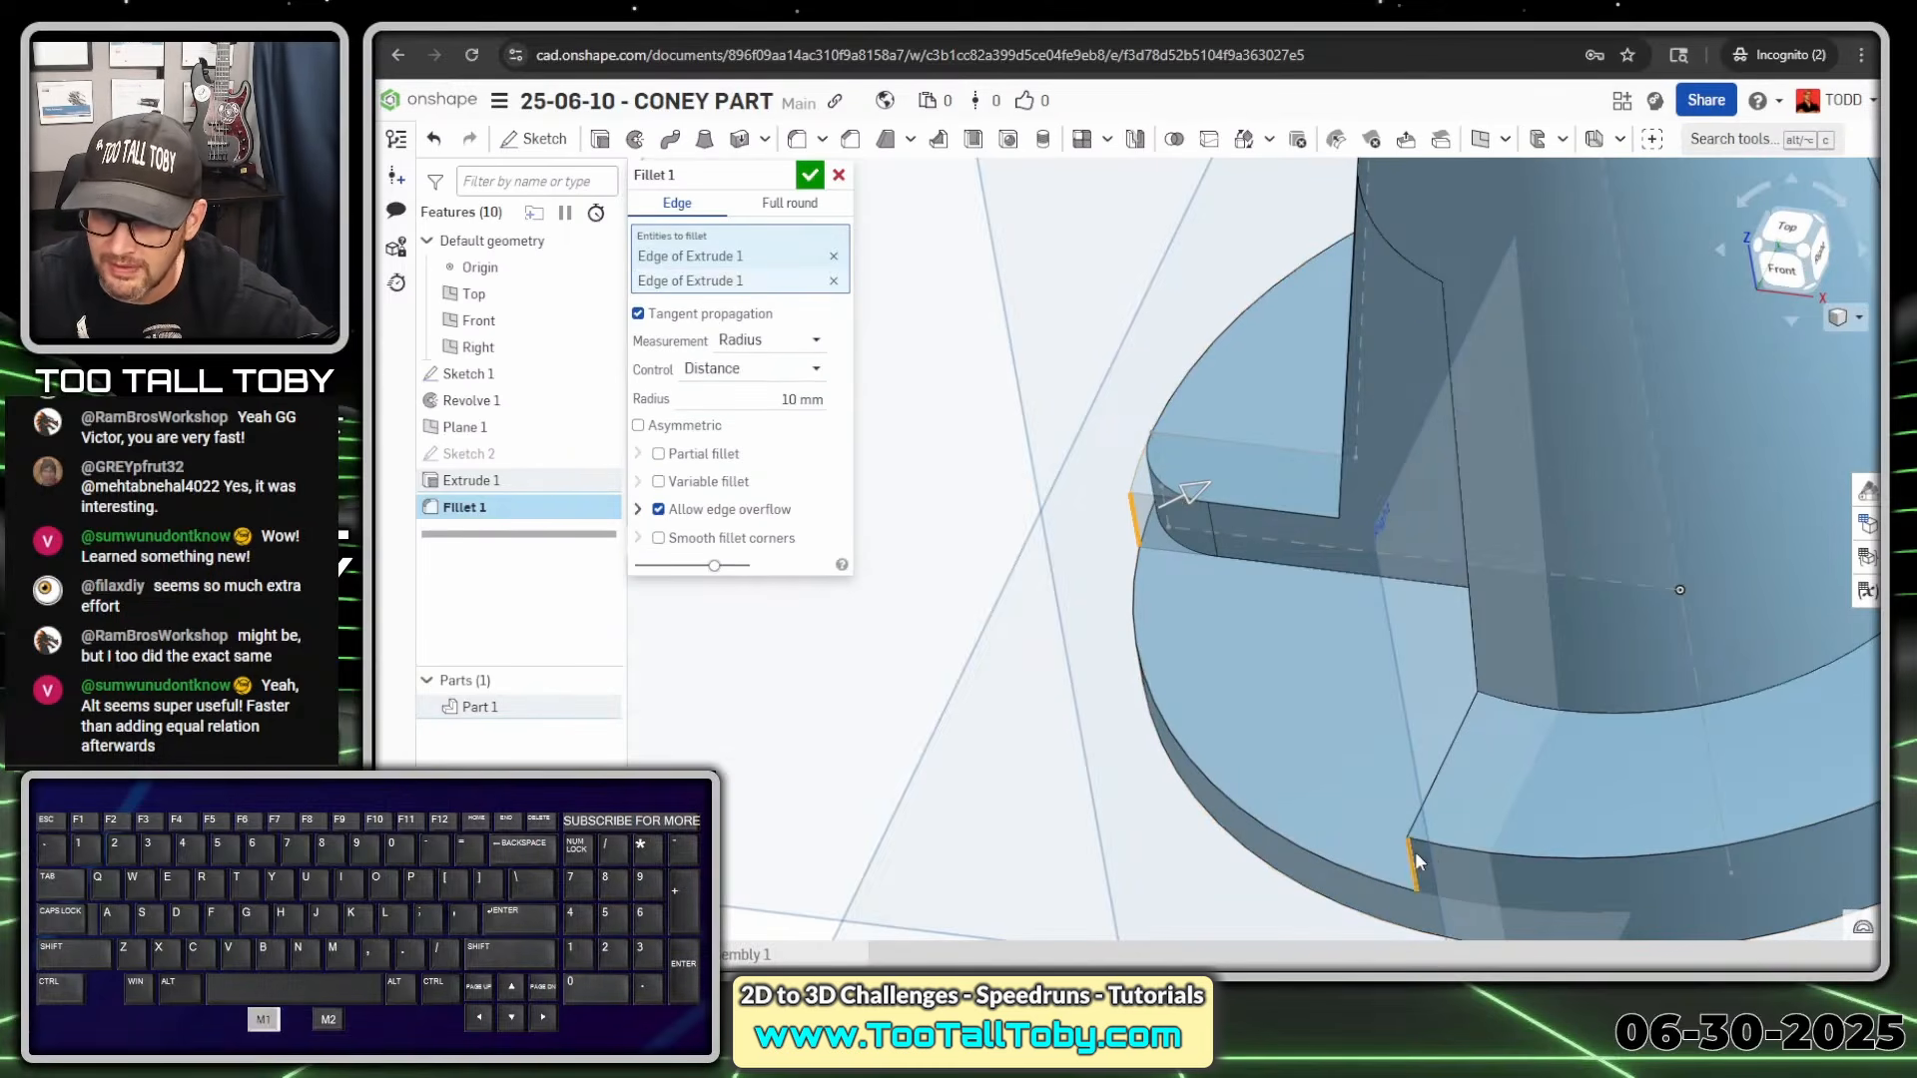
right_drag(1416, 857, 1277, 696)
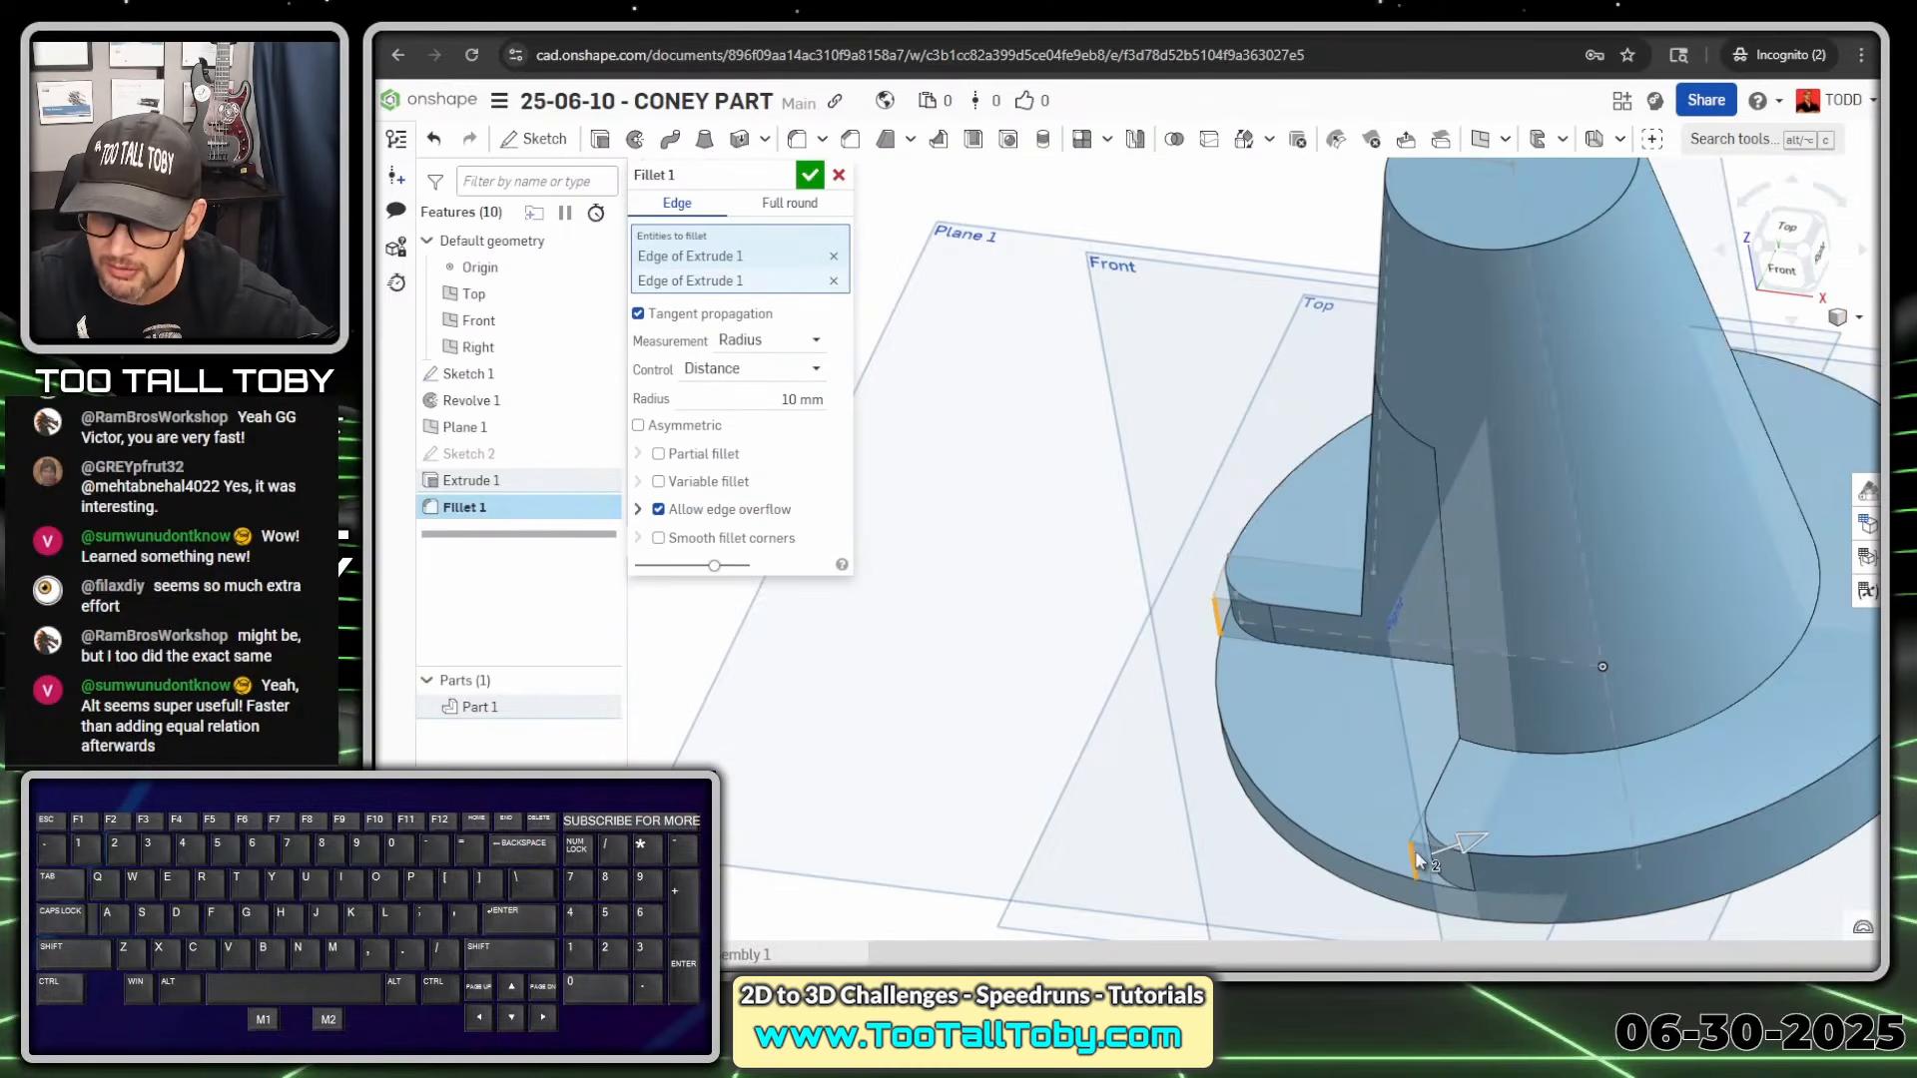
click(809, 175)
scroll(1021, 387, down, 3)
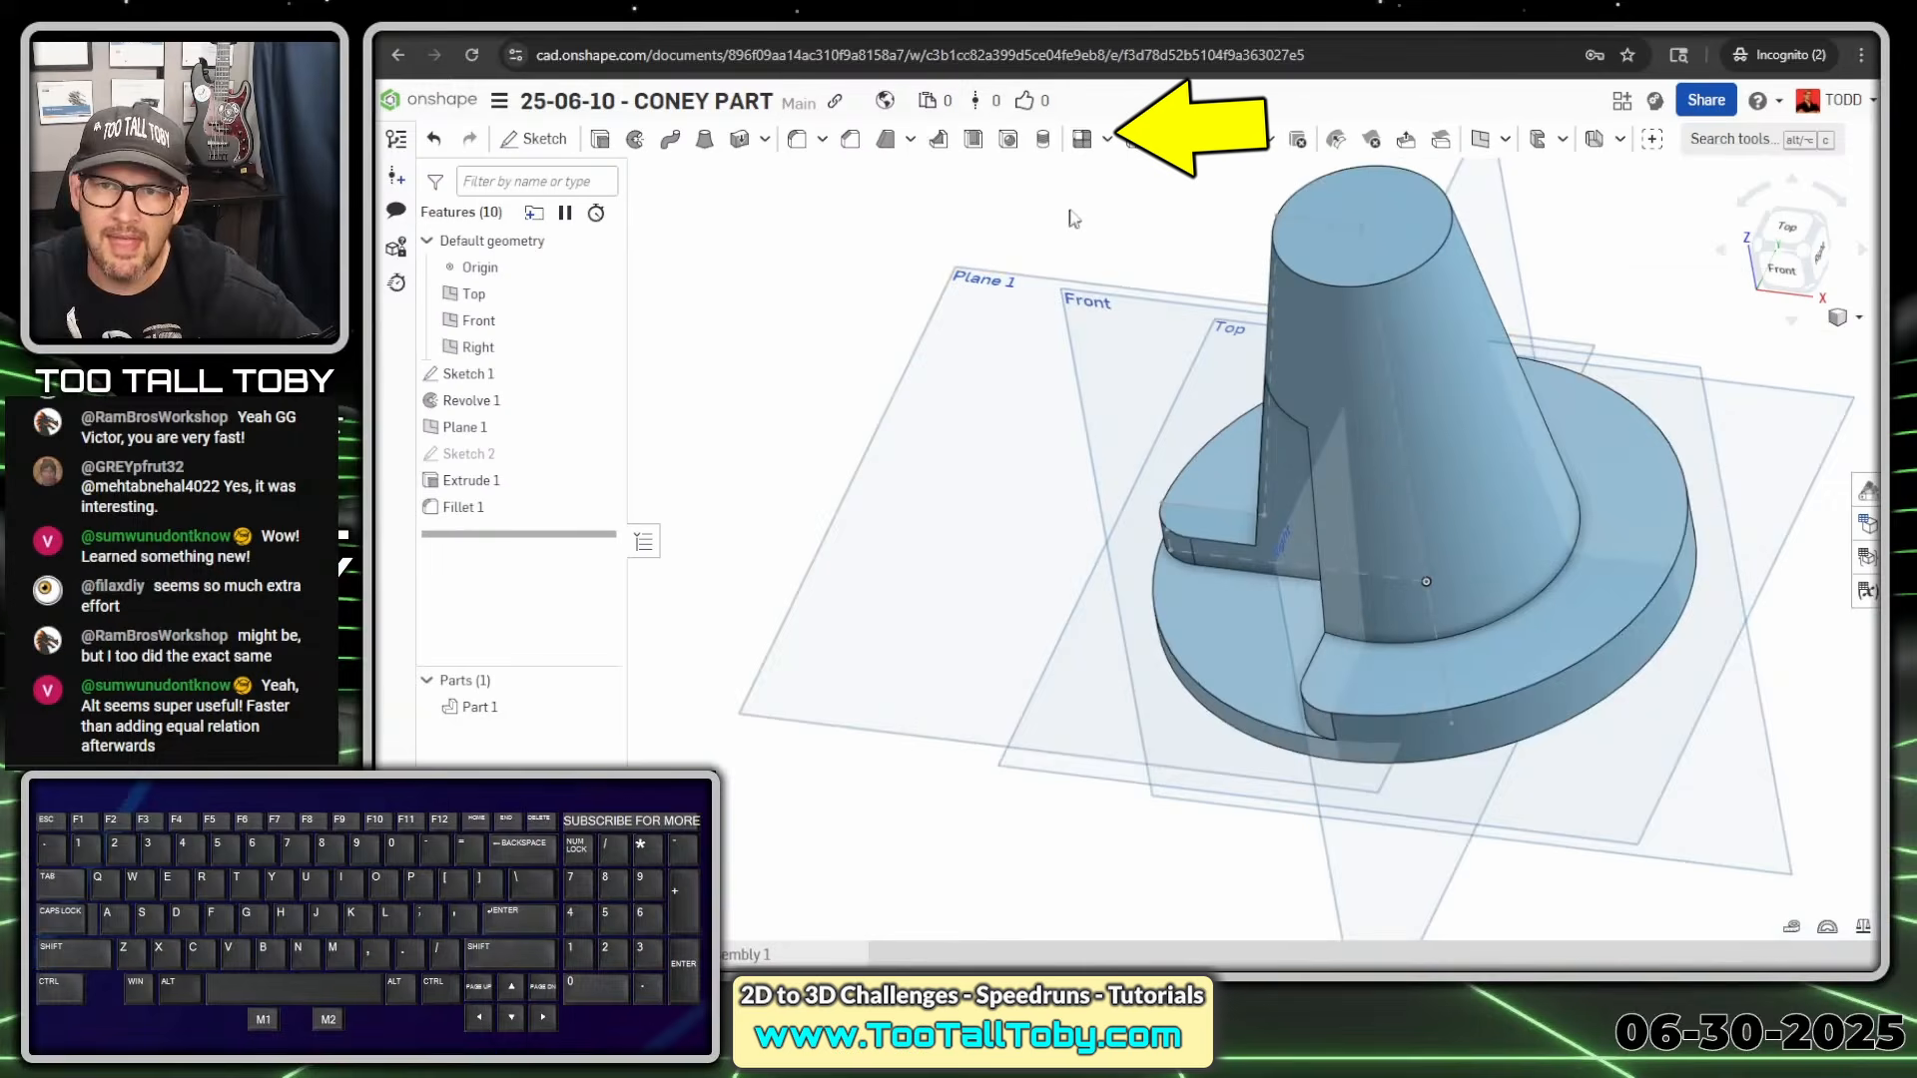
Start a circular Feature pattern and add Extrude 1 as the feature to repeat
click(1106, 138)
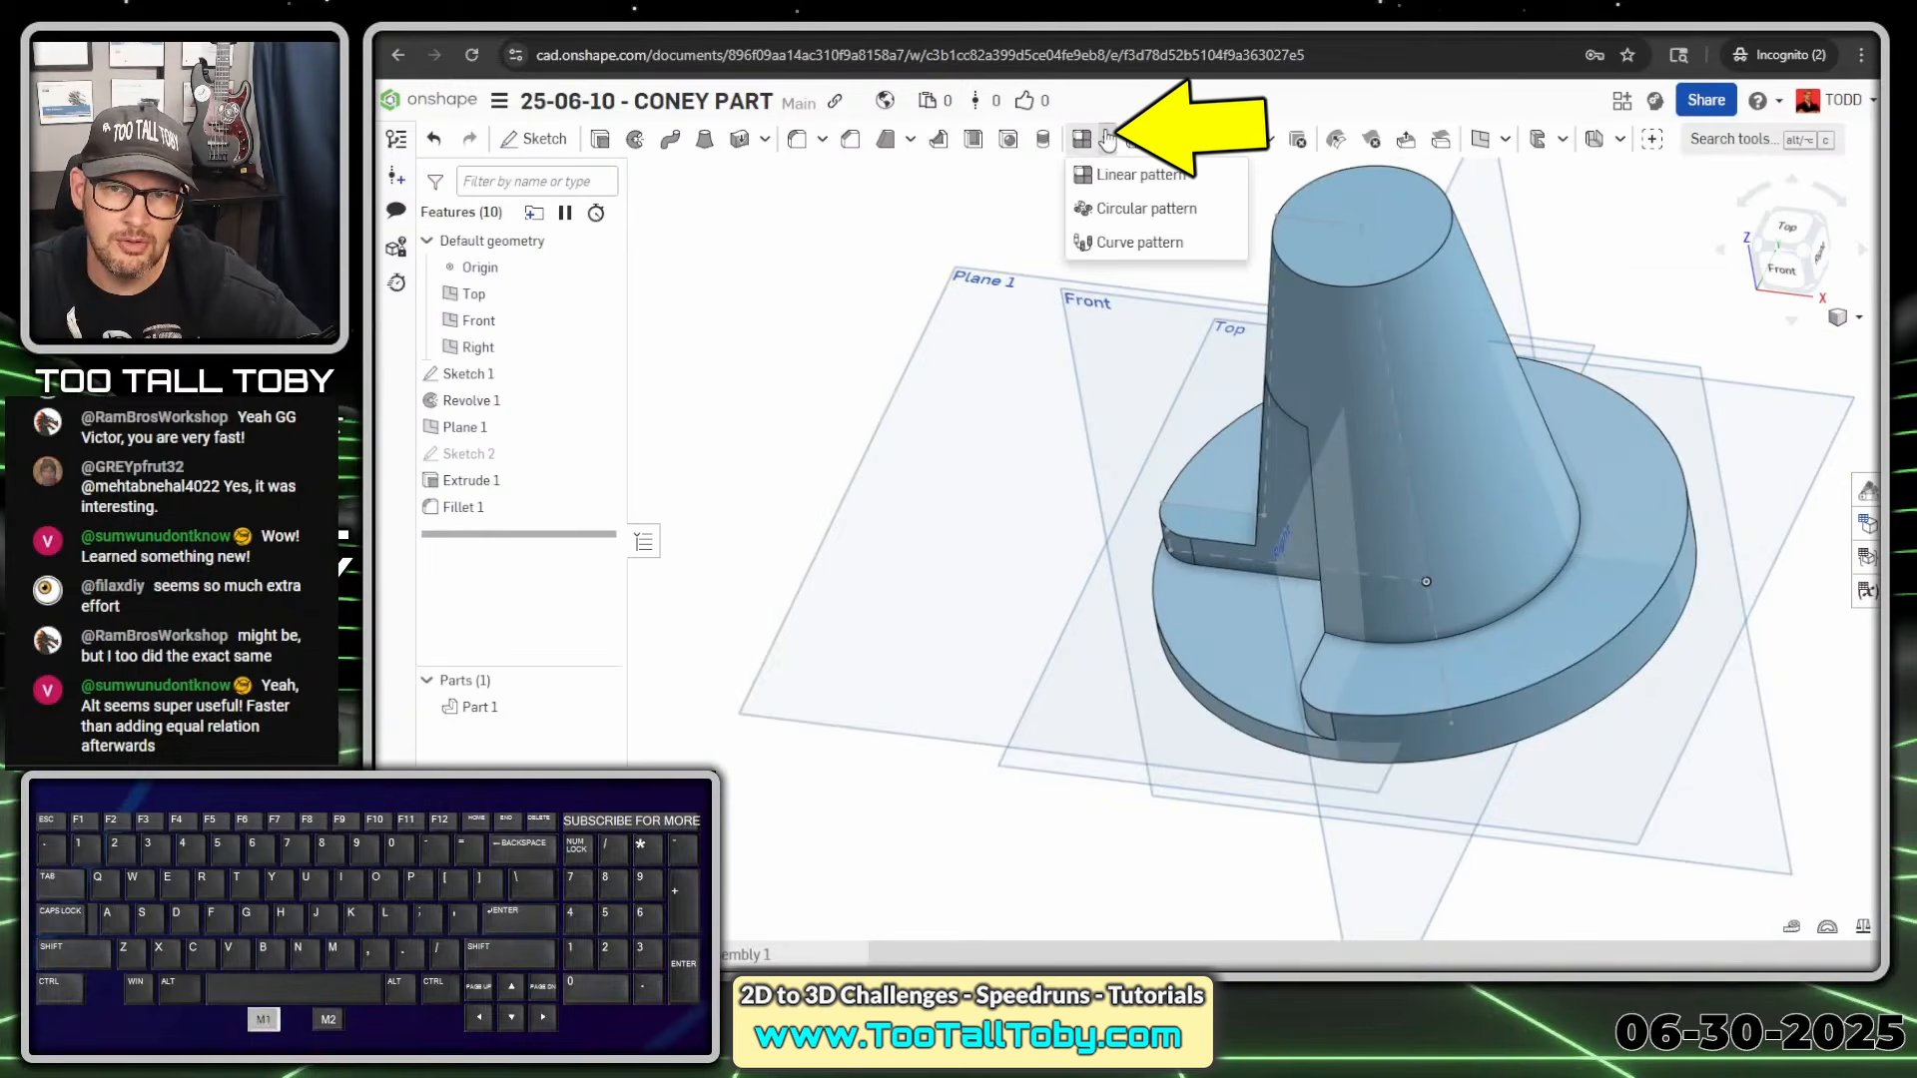
click(1136, 210)
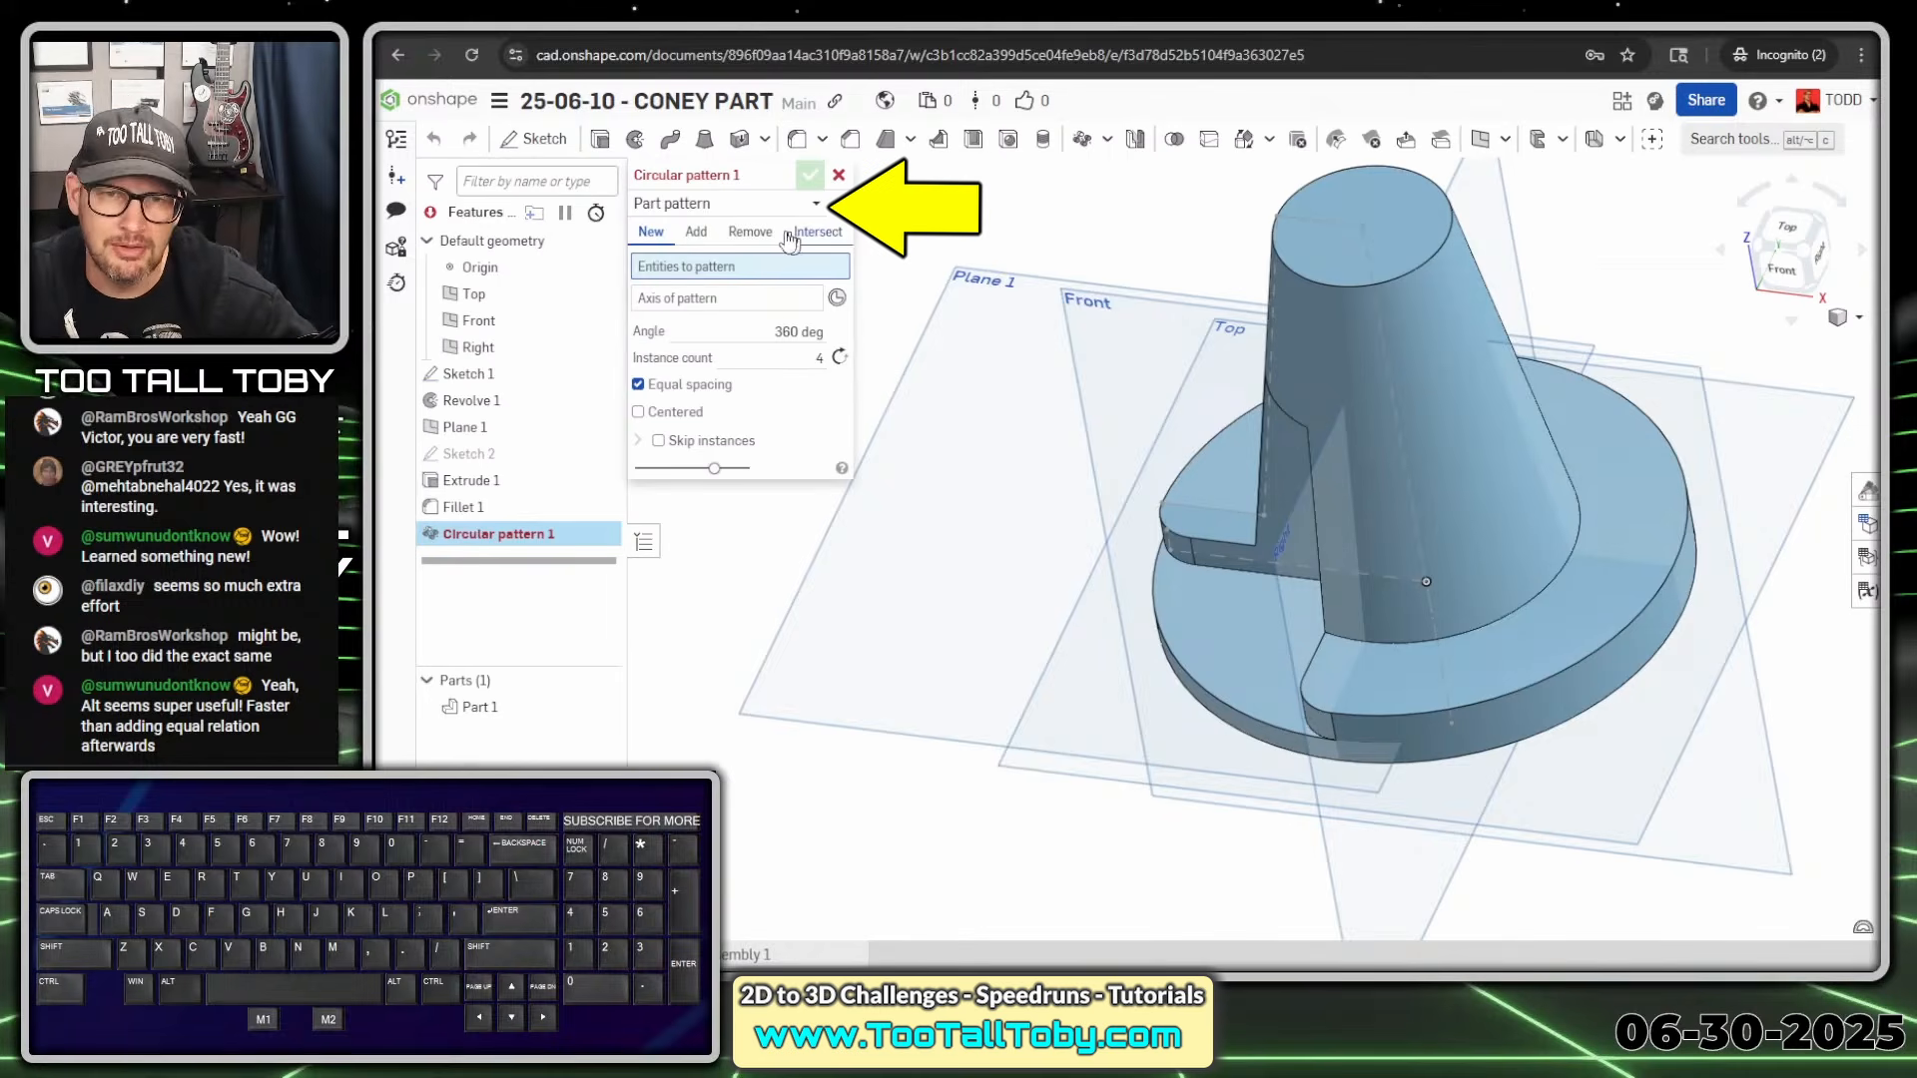
click(816, 206)
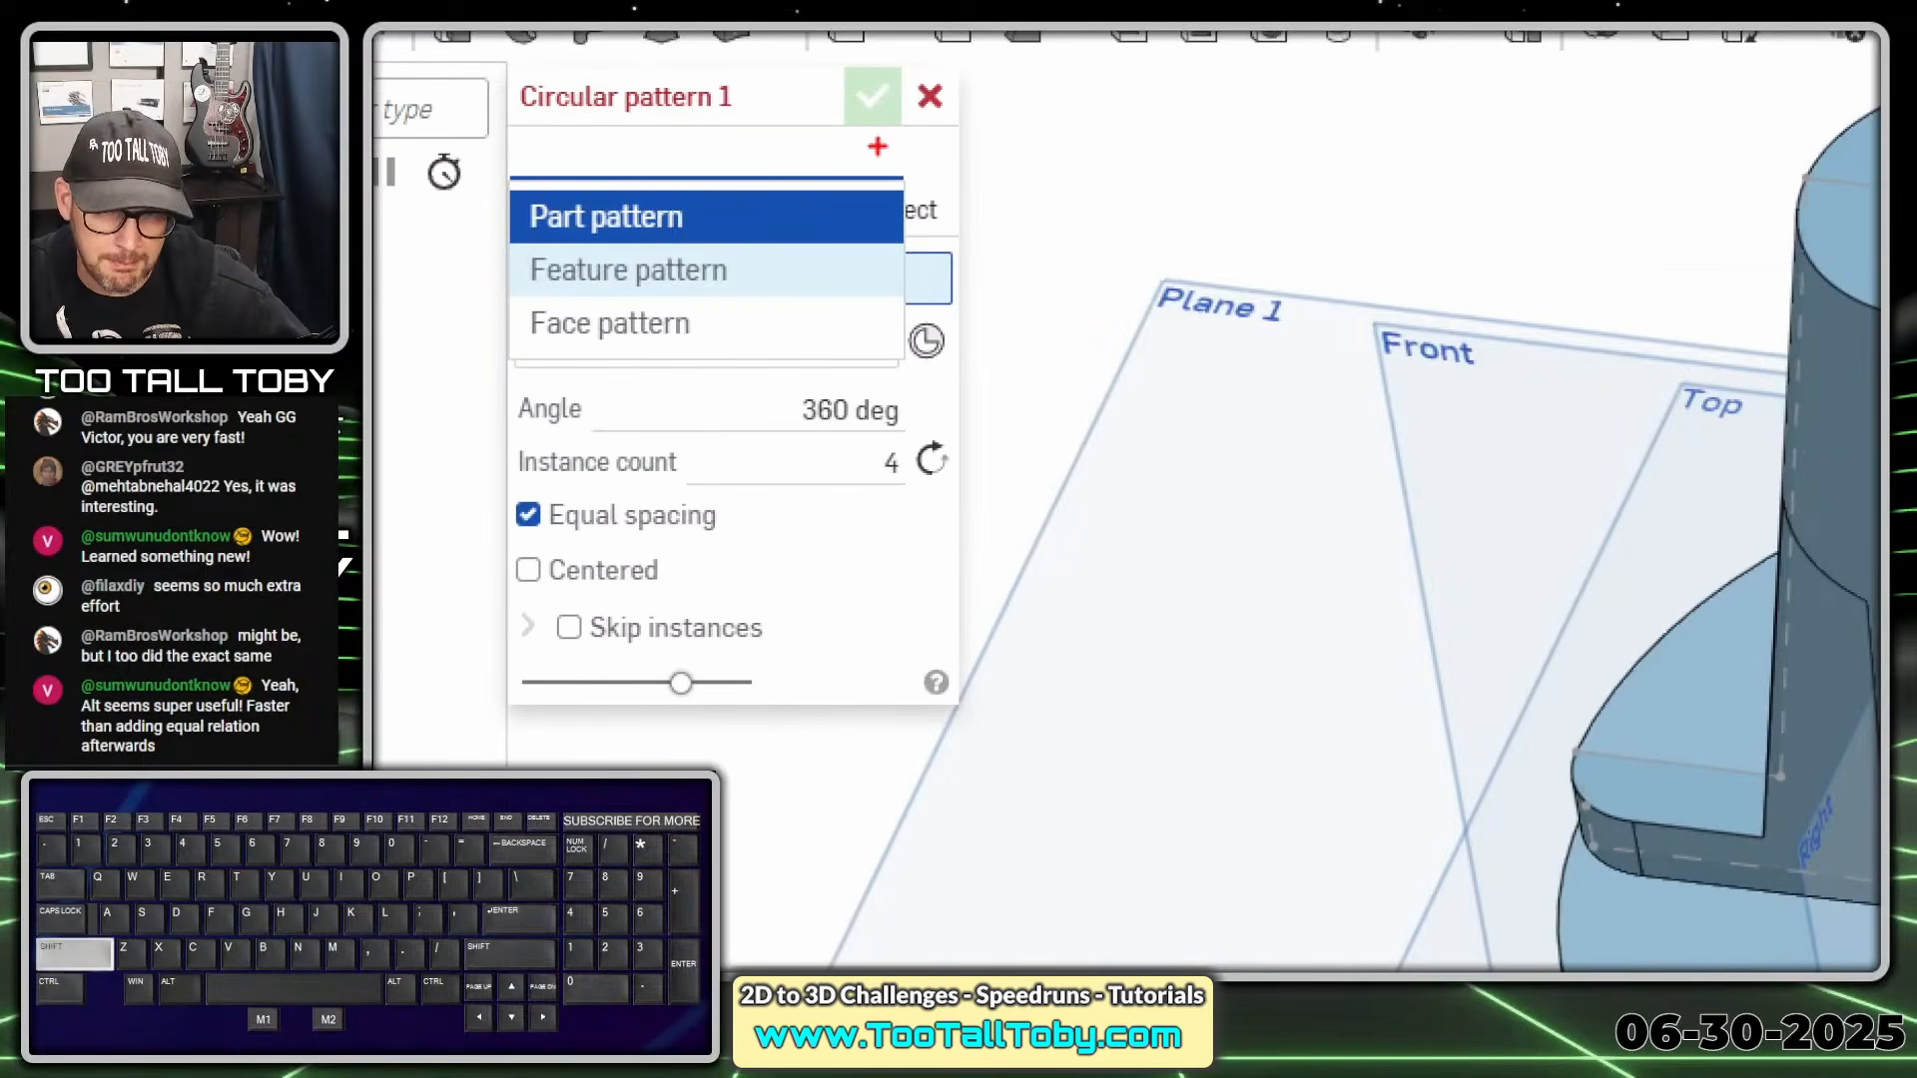
drag(885, 146, 956, 157)
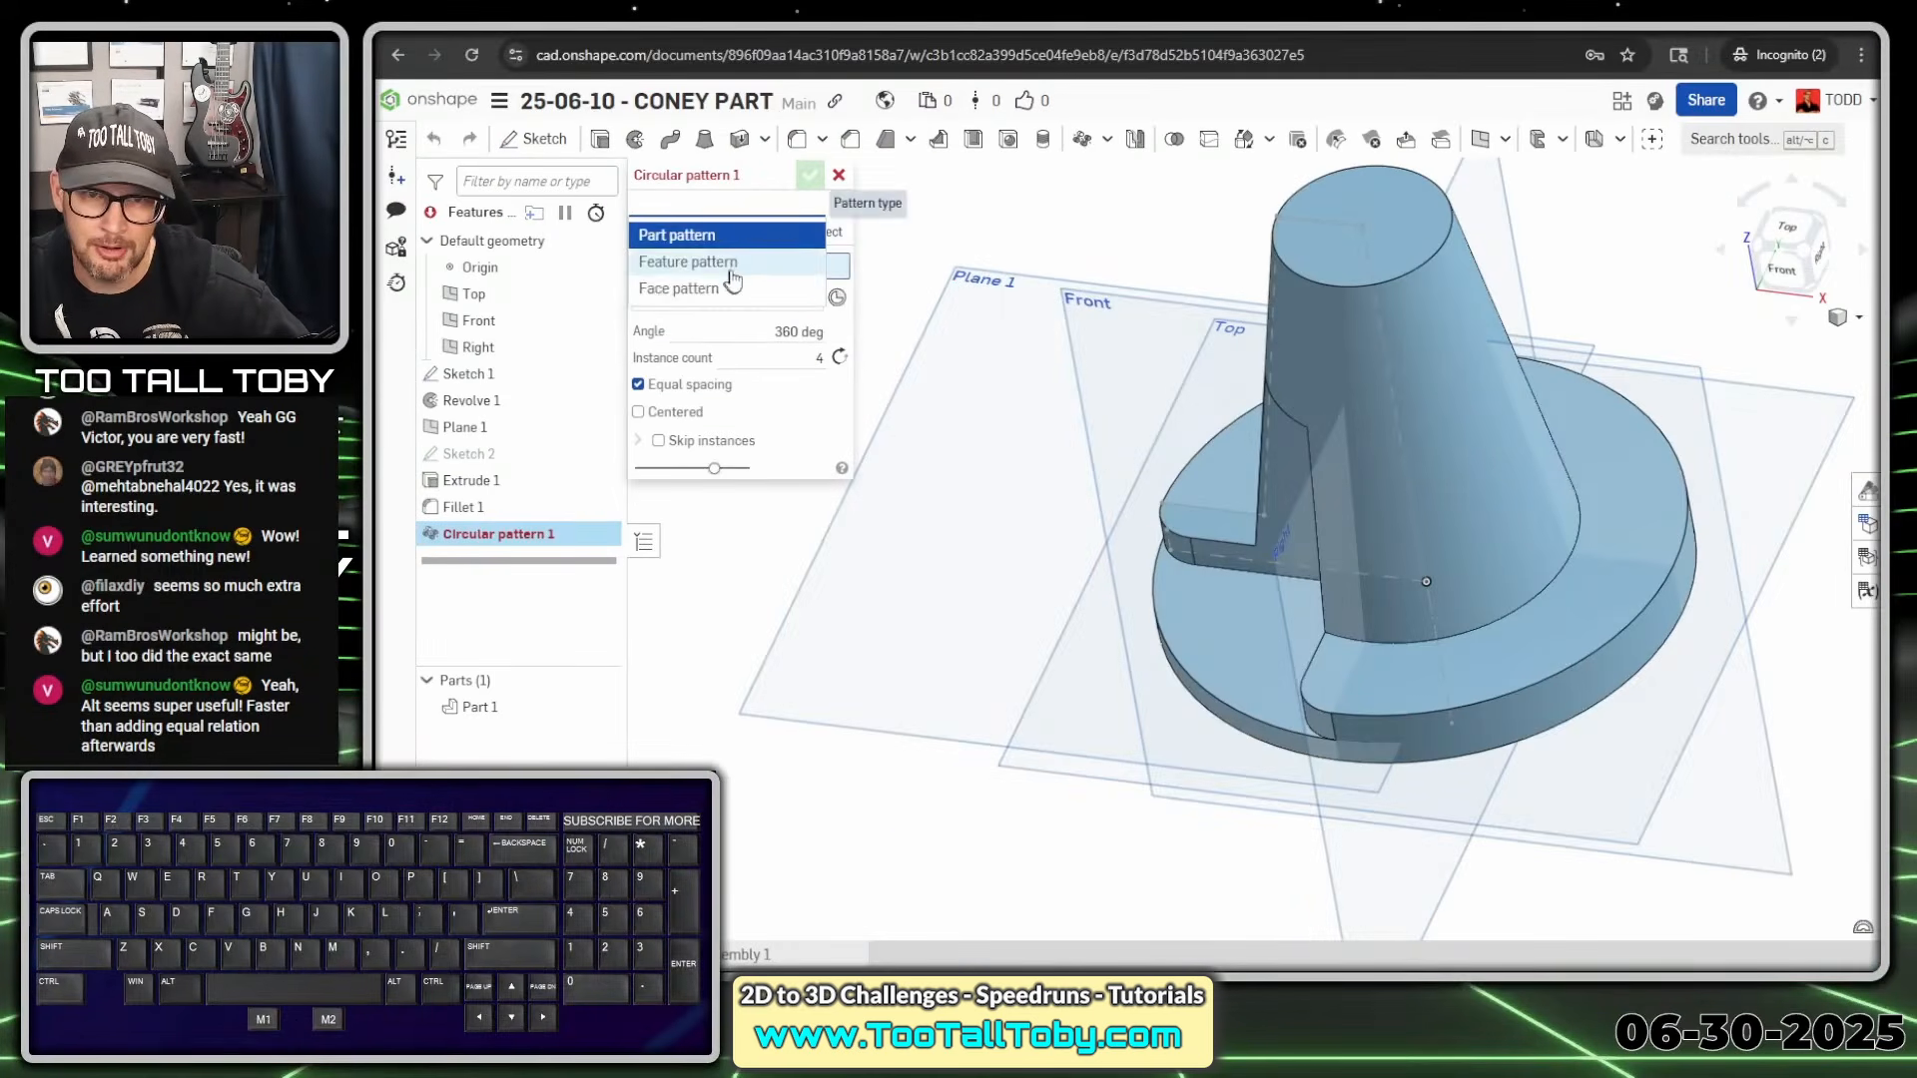
click(779, 269)
click(745, 239)
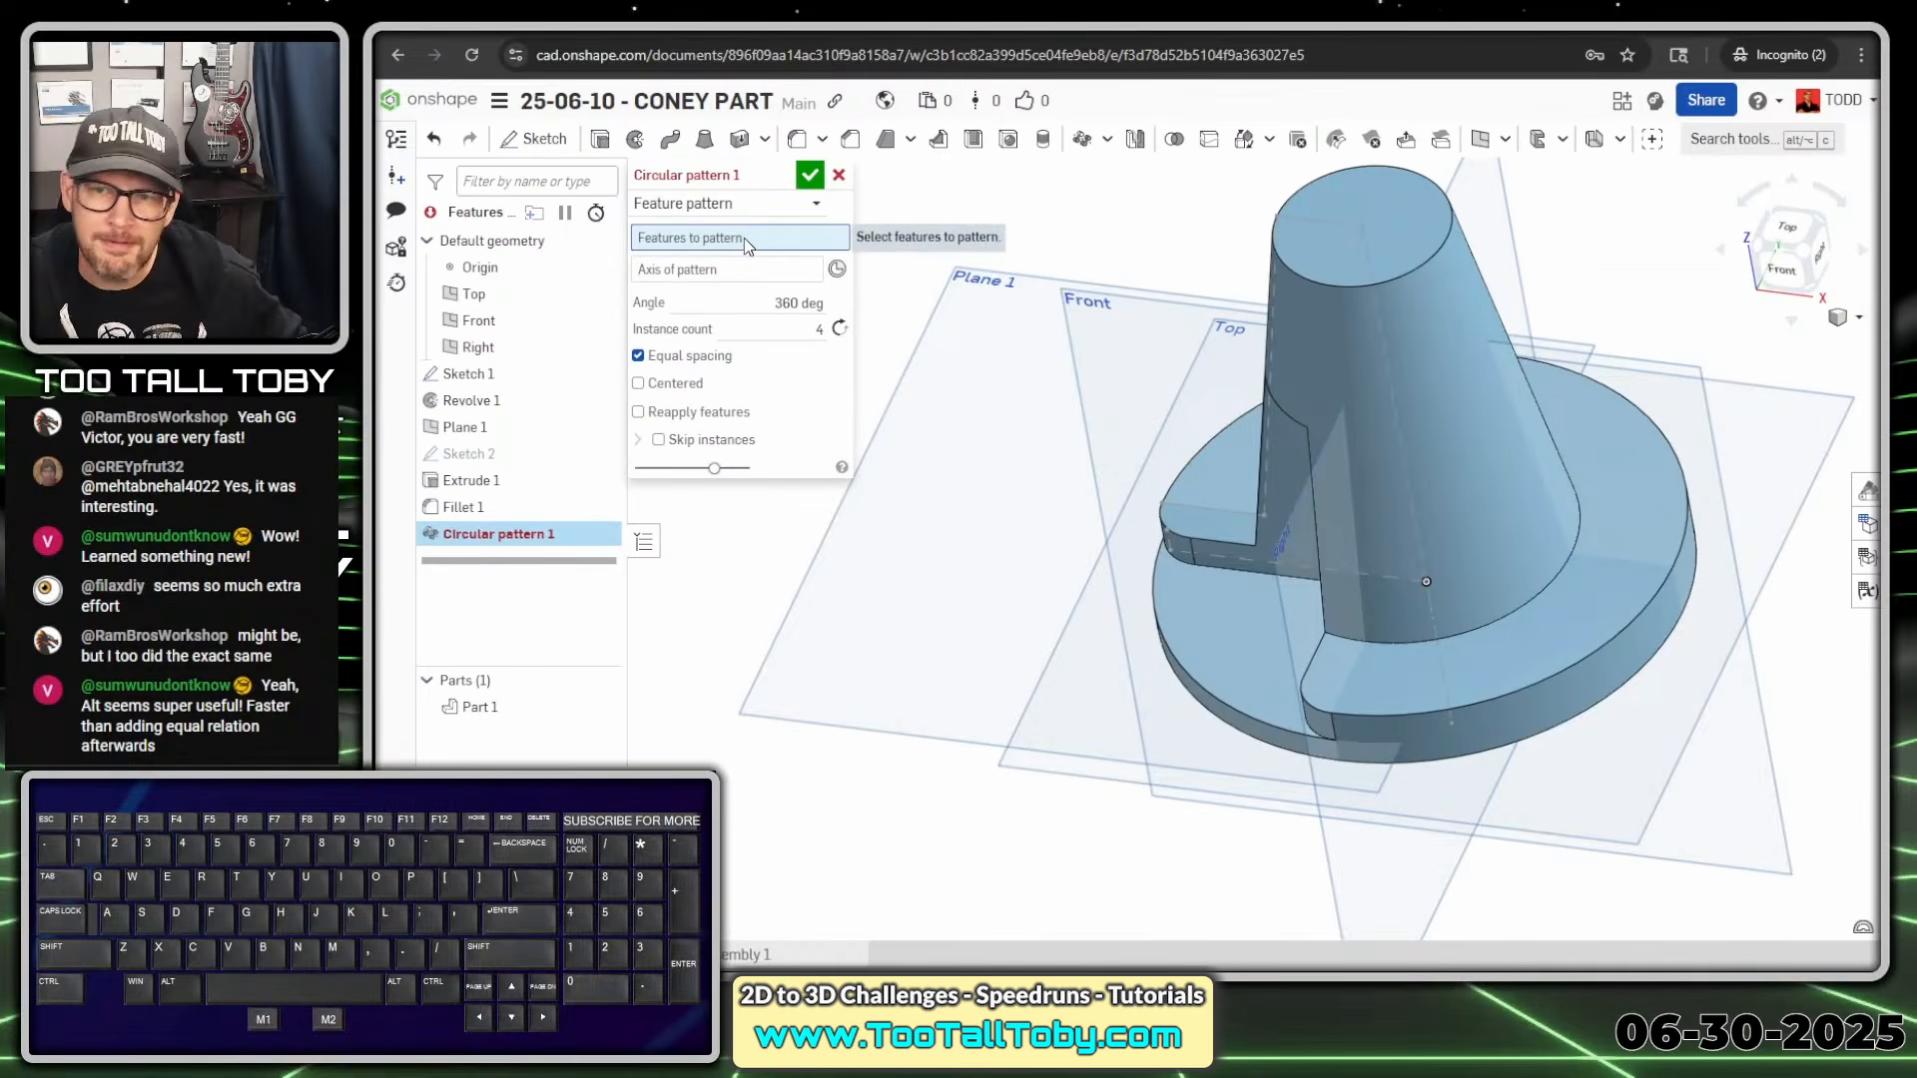
click(482, 491)
scroll(1192, 602, down, 3)
middle_drag(1231, 506, 1227, 540)
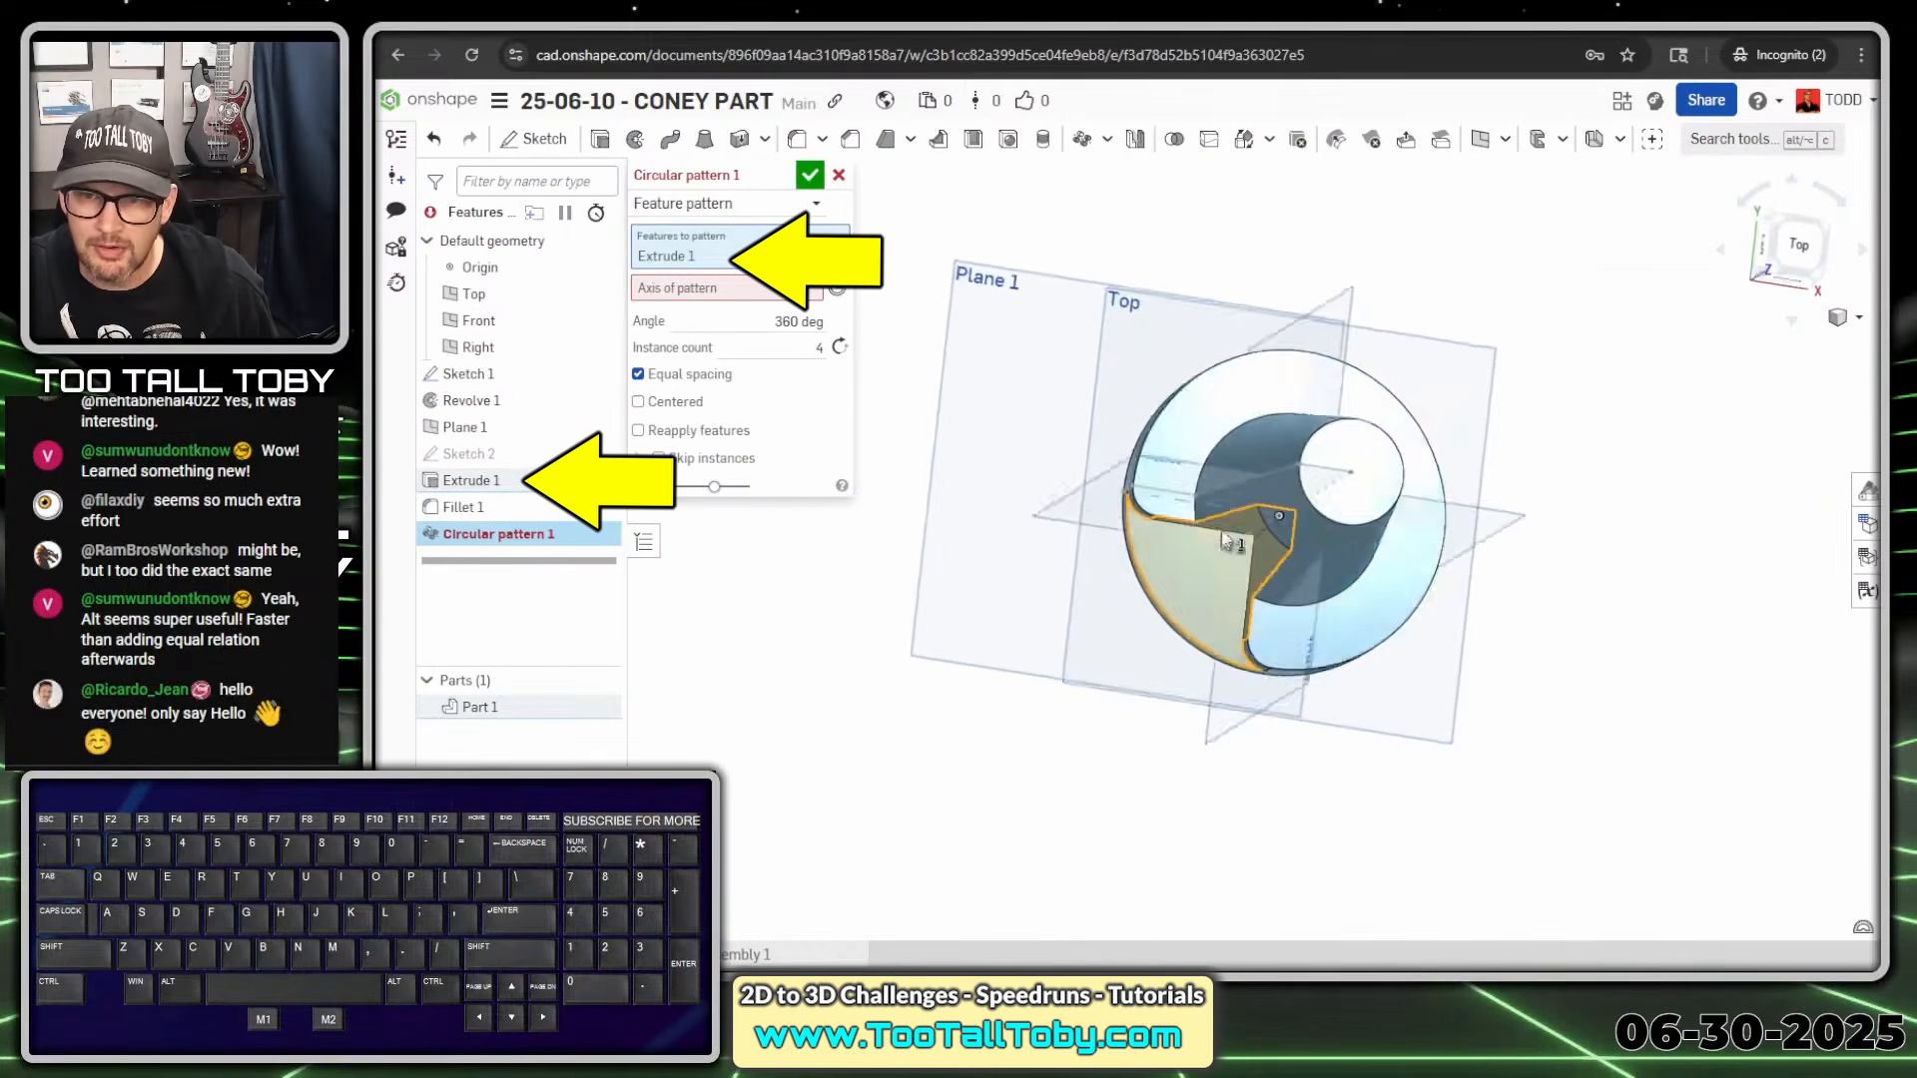
right_drag(1226, 541, 1198, 484)
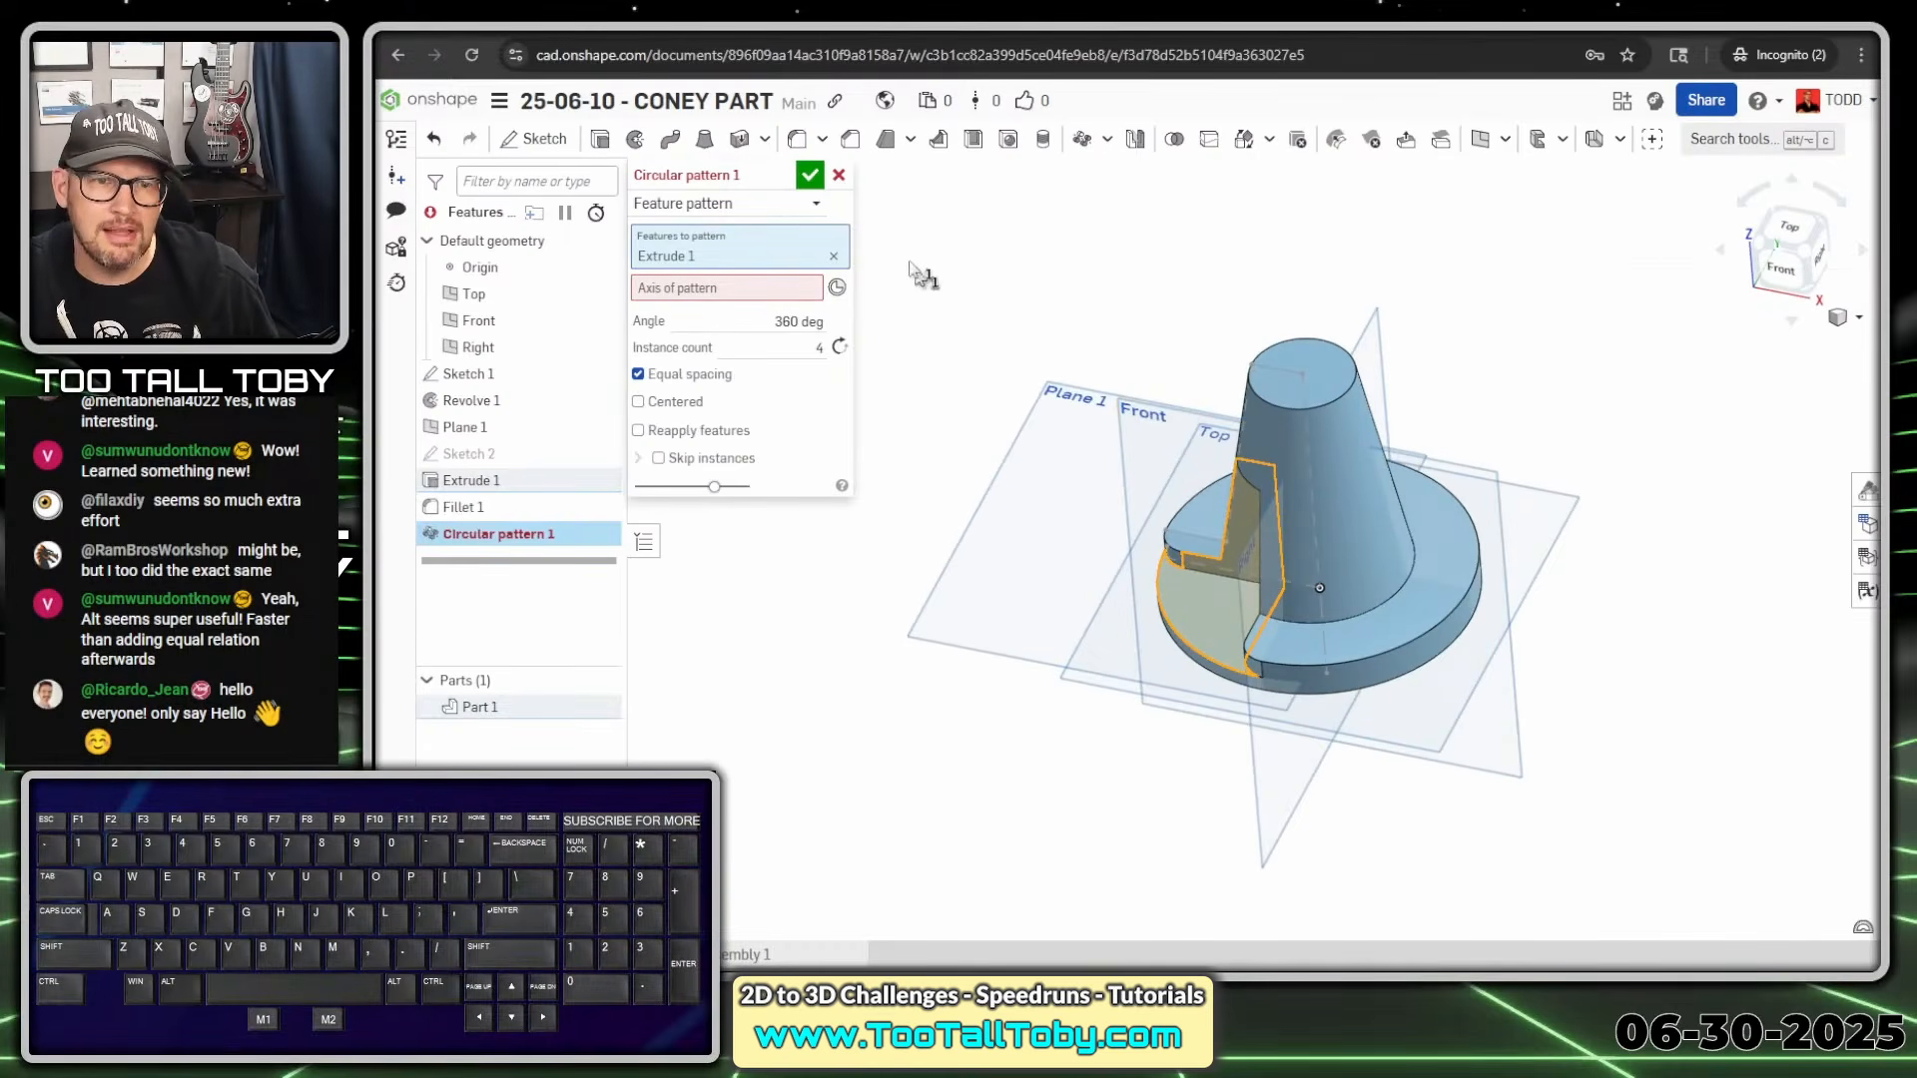
Use the base circle edge as axis, add Fillet 1, and accept four instances
click(713, 289)
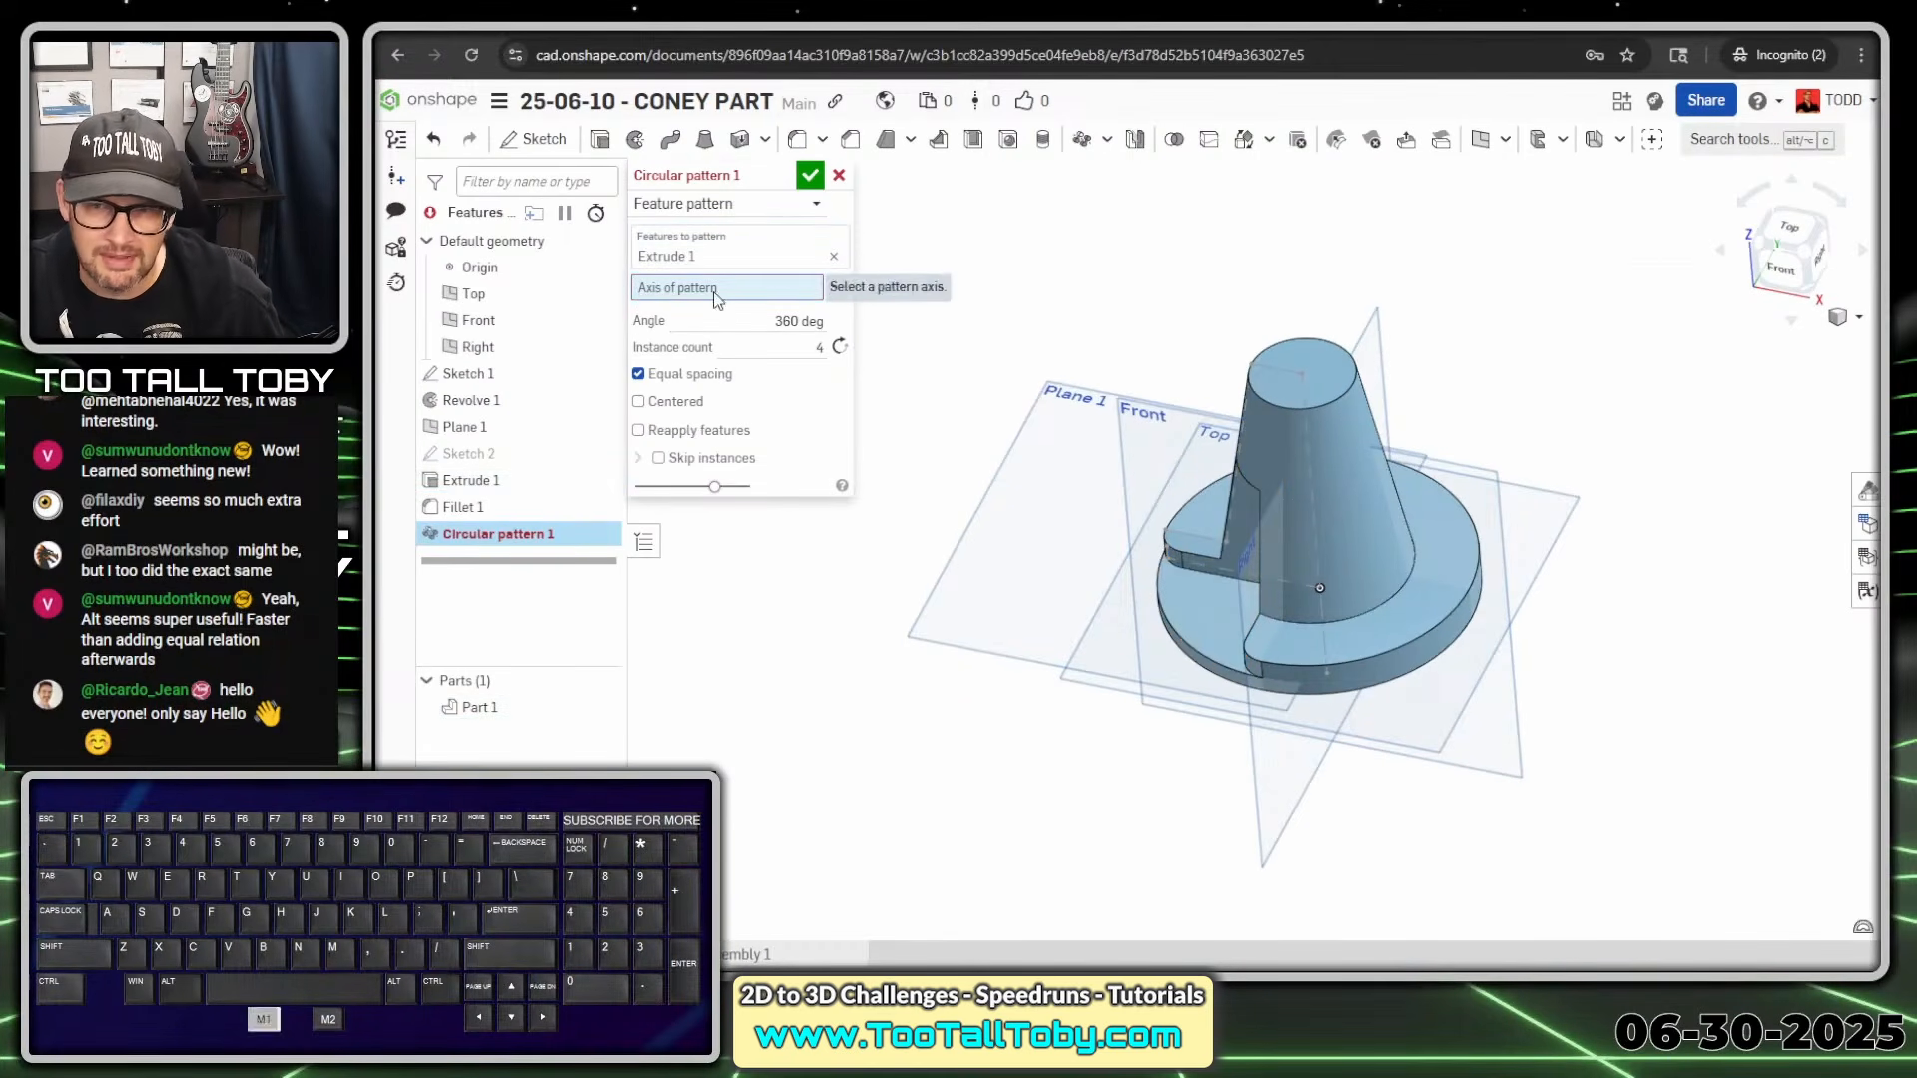
click(1409, 686)
mouse_move(1277, 586)
middle_down()
mouse_move(1325, 731)
mouse_move(1306, 616)
mouse_move(1345, 596)
mouse_move(1291, 601)
middle_up()
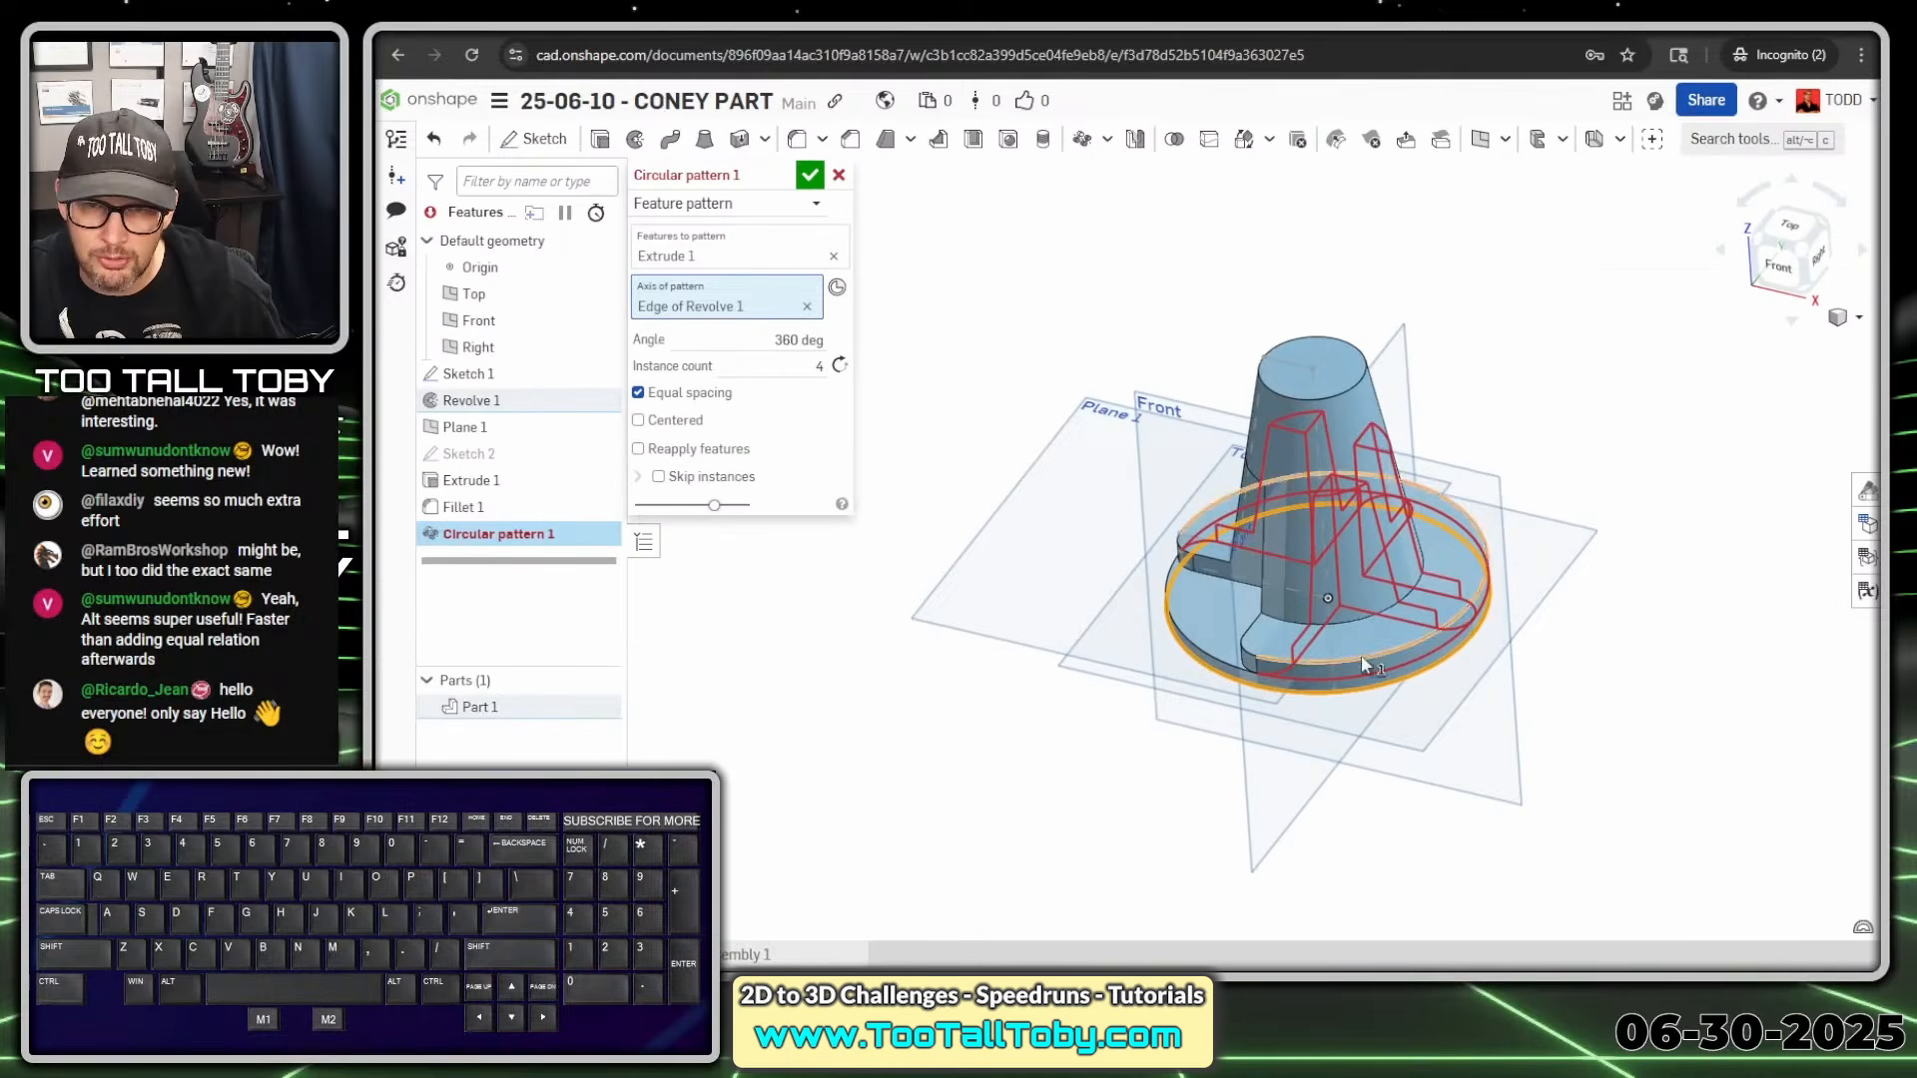
click(719, 258)
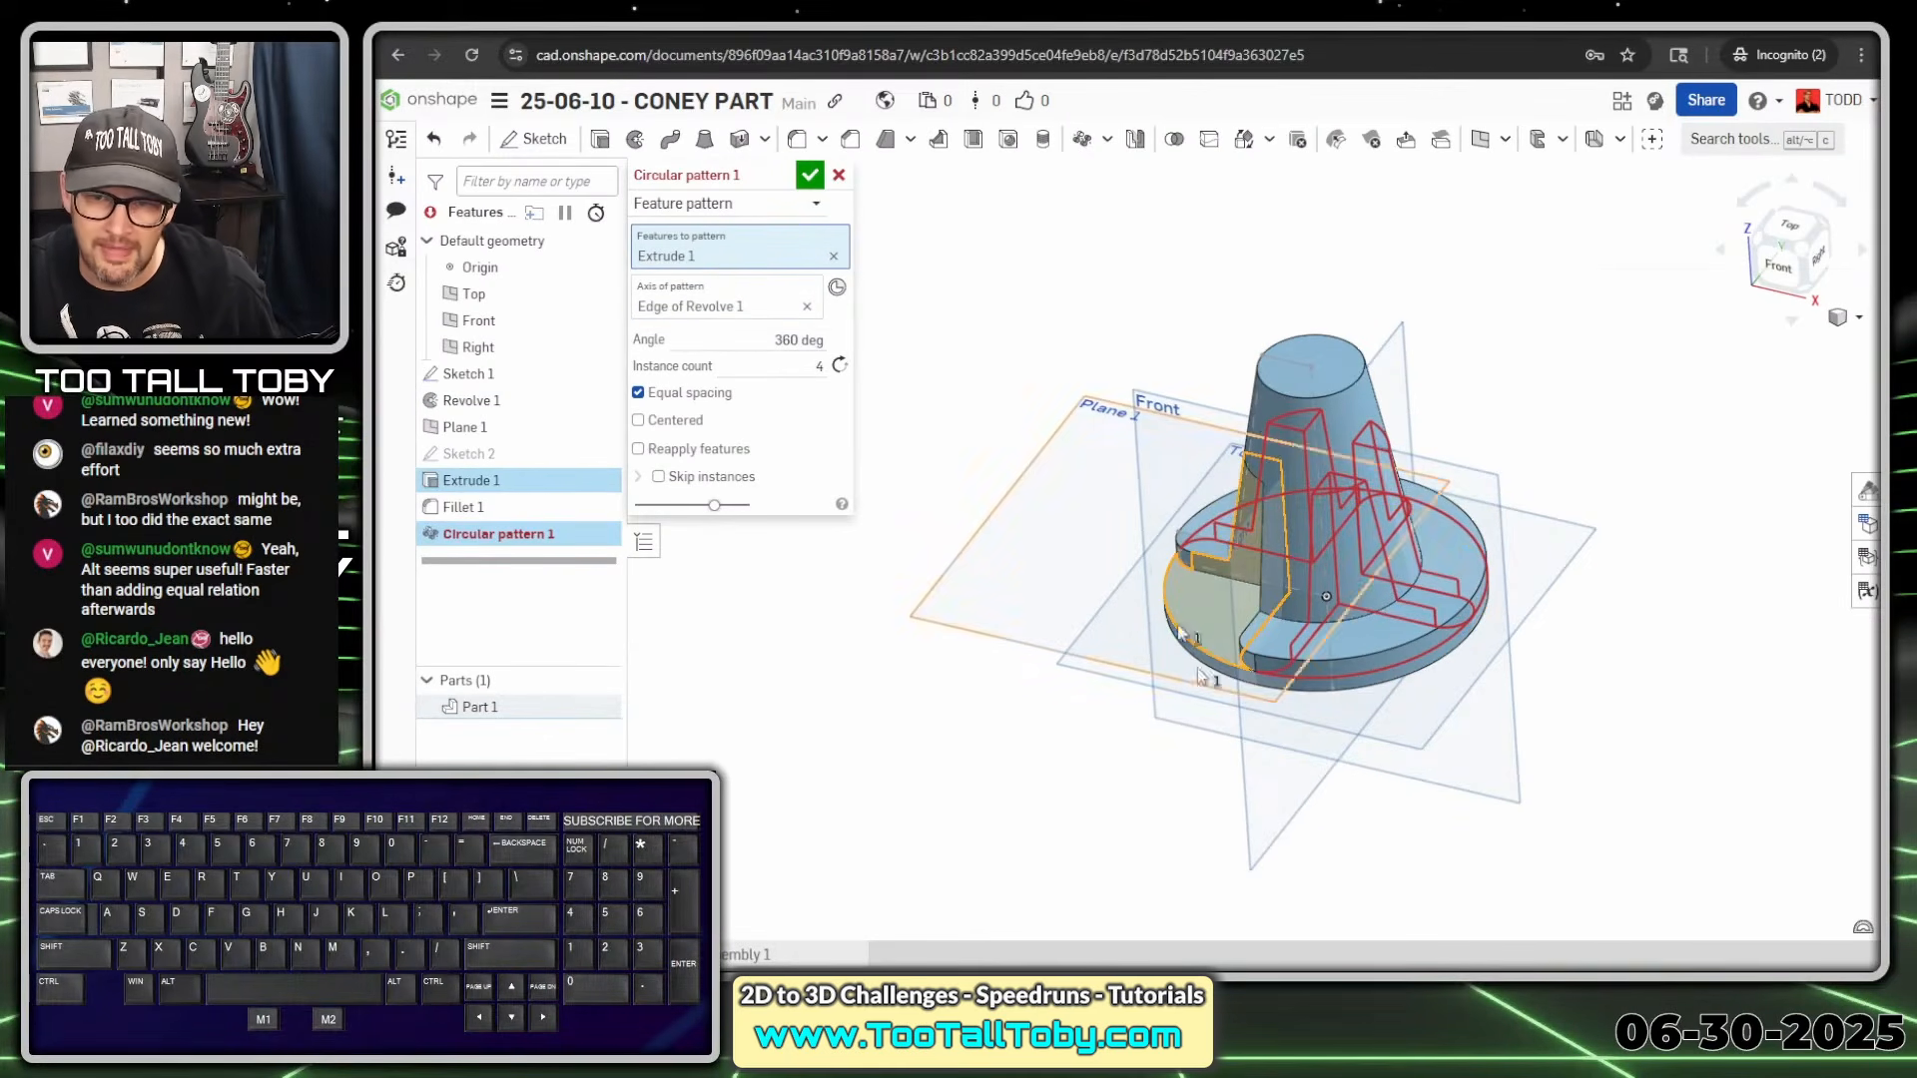
click(463, 509)
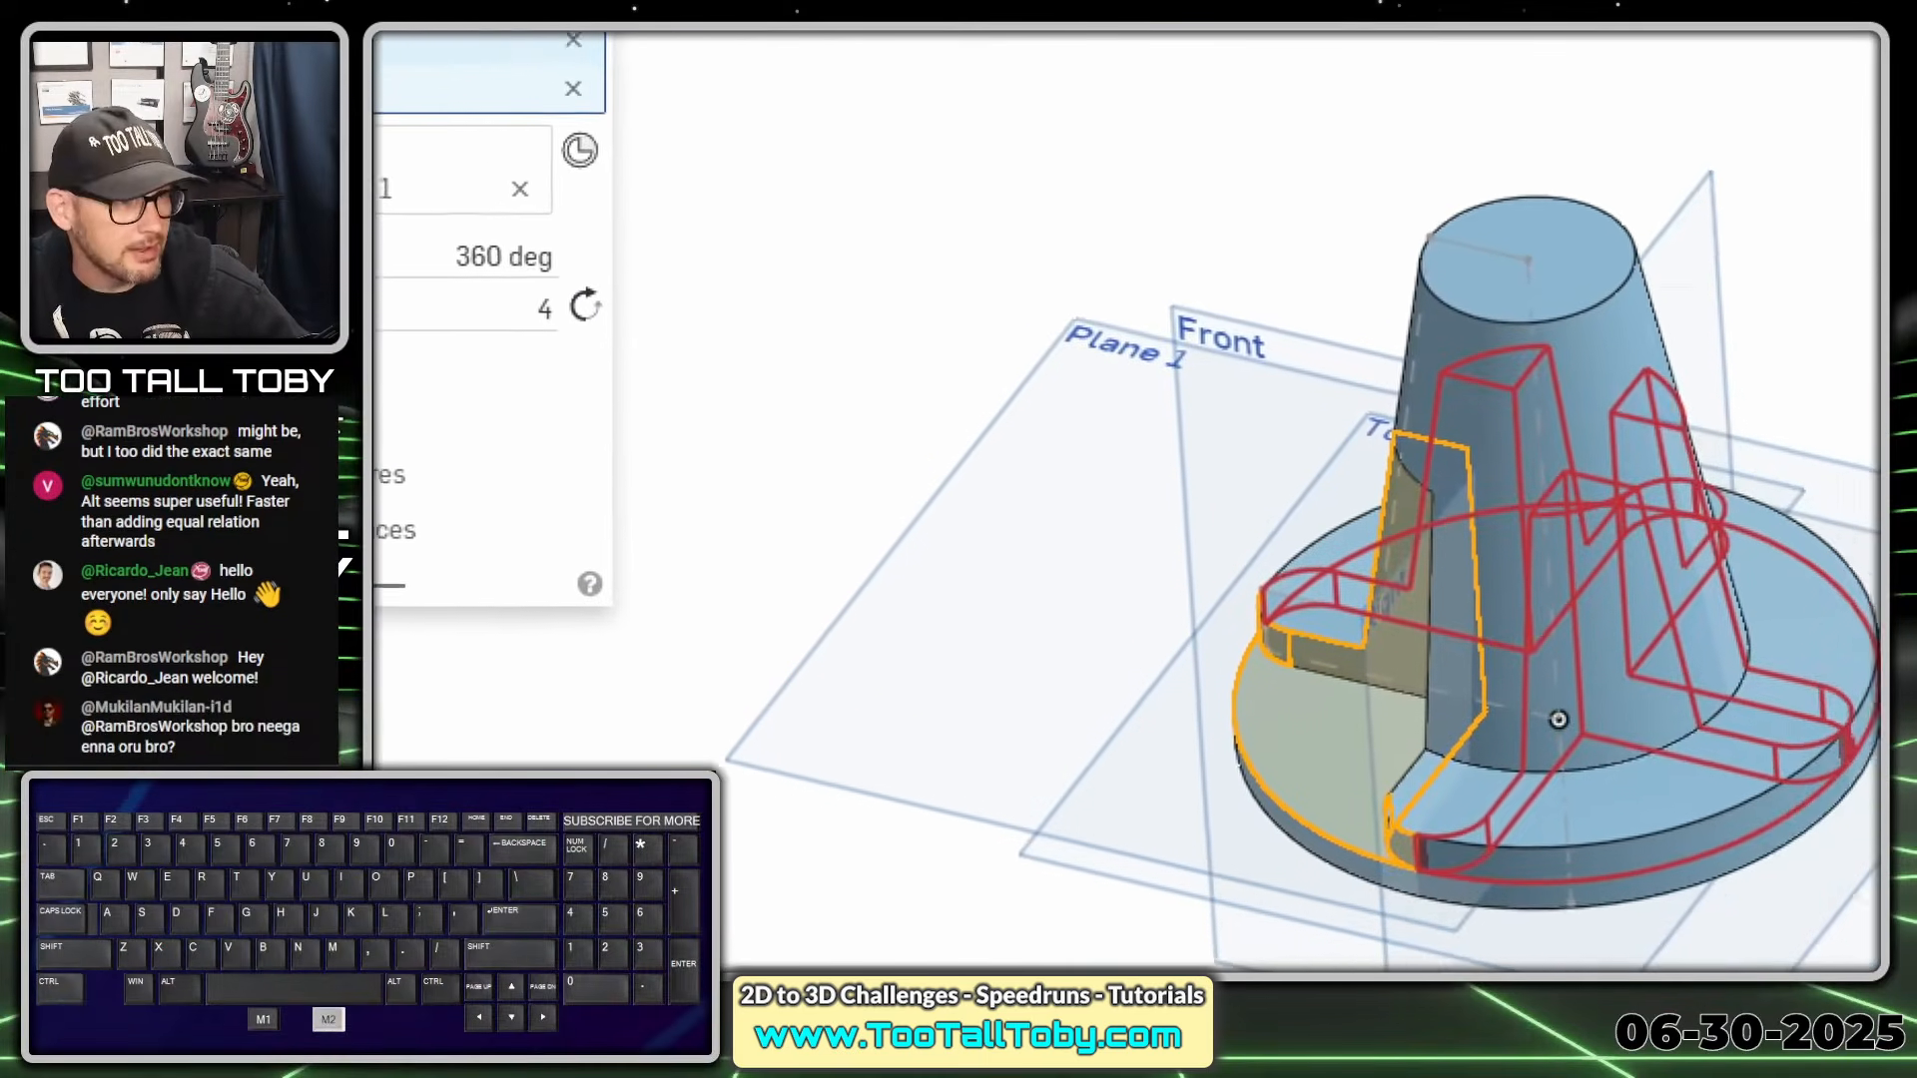
click(1126, 490)
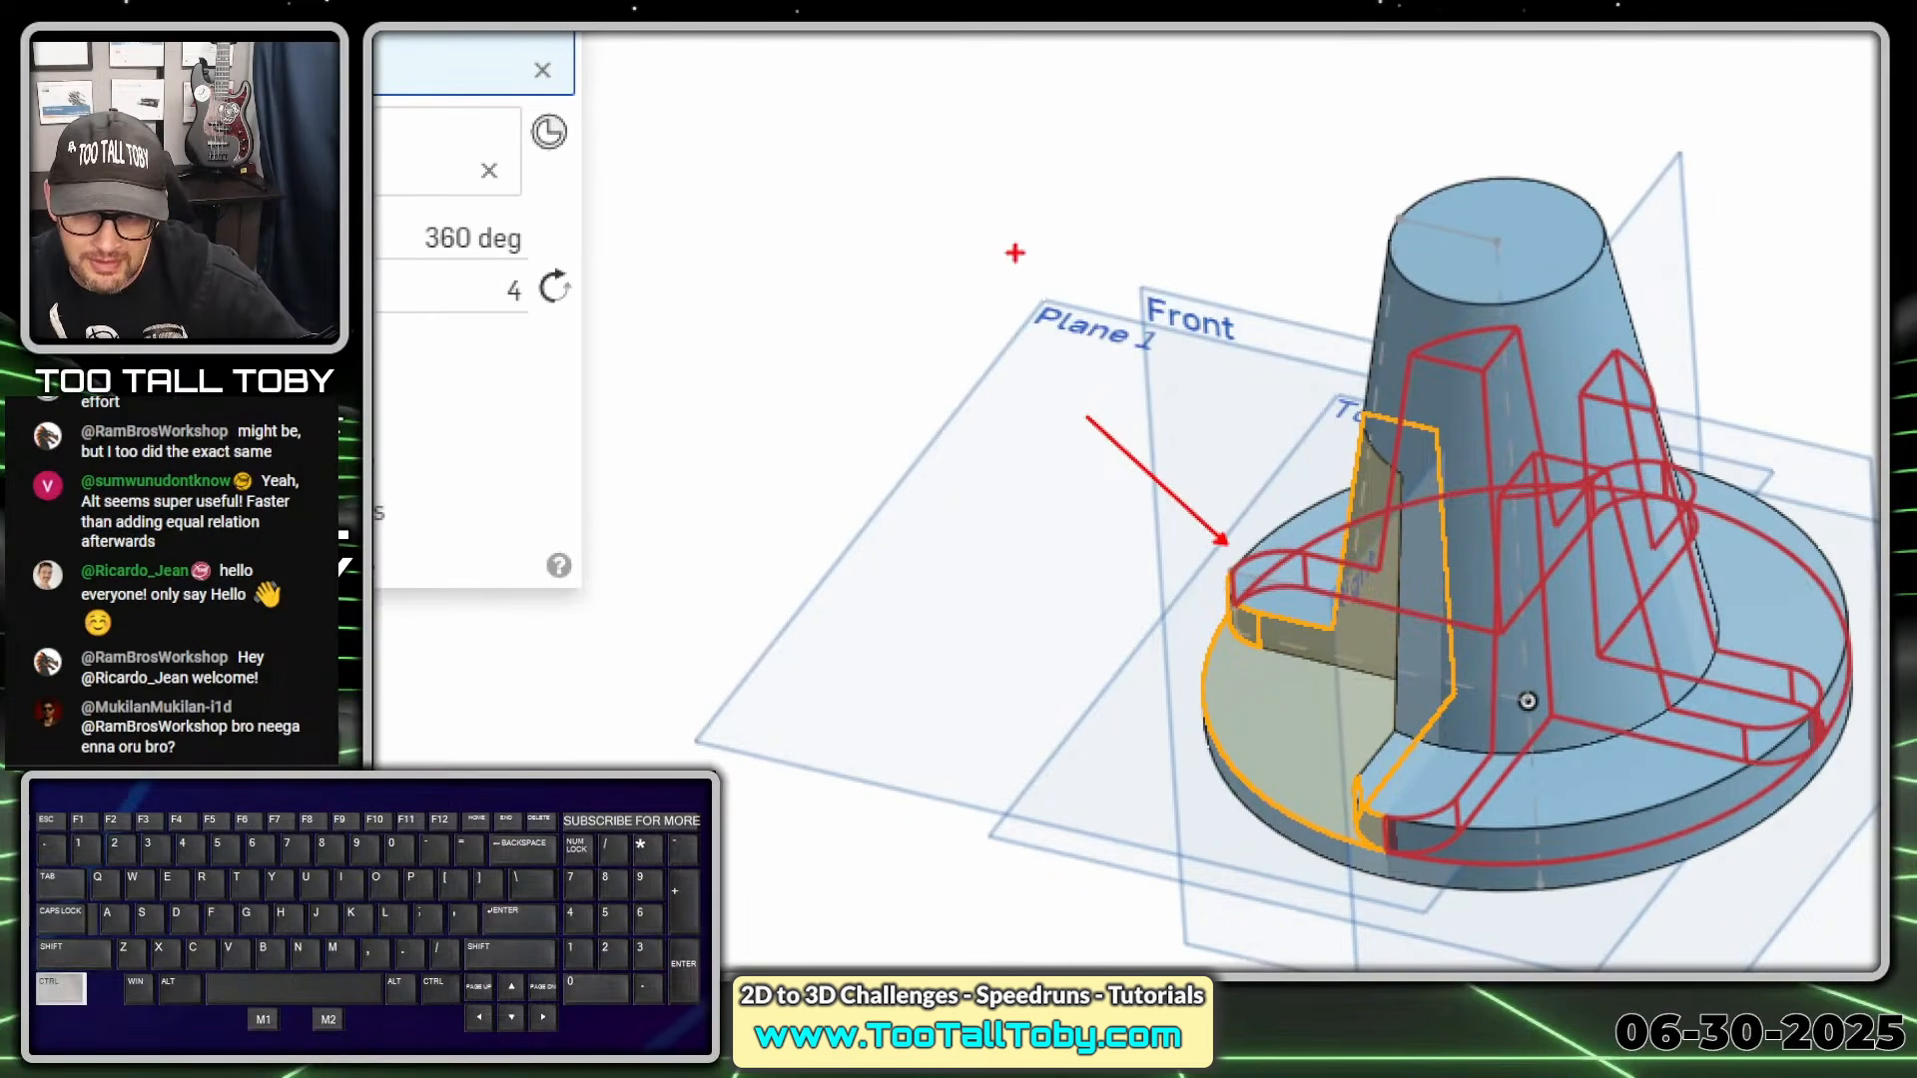
right_click(822, 619)
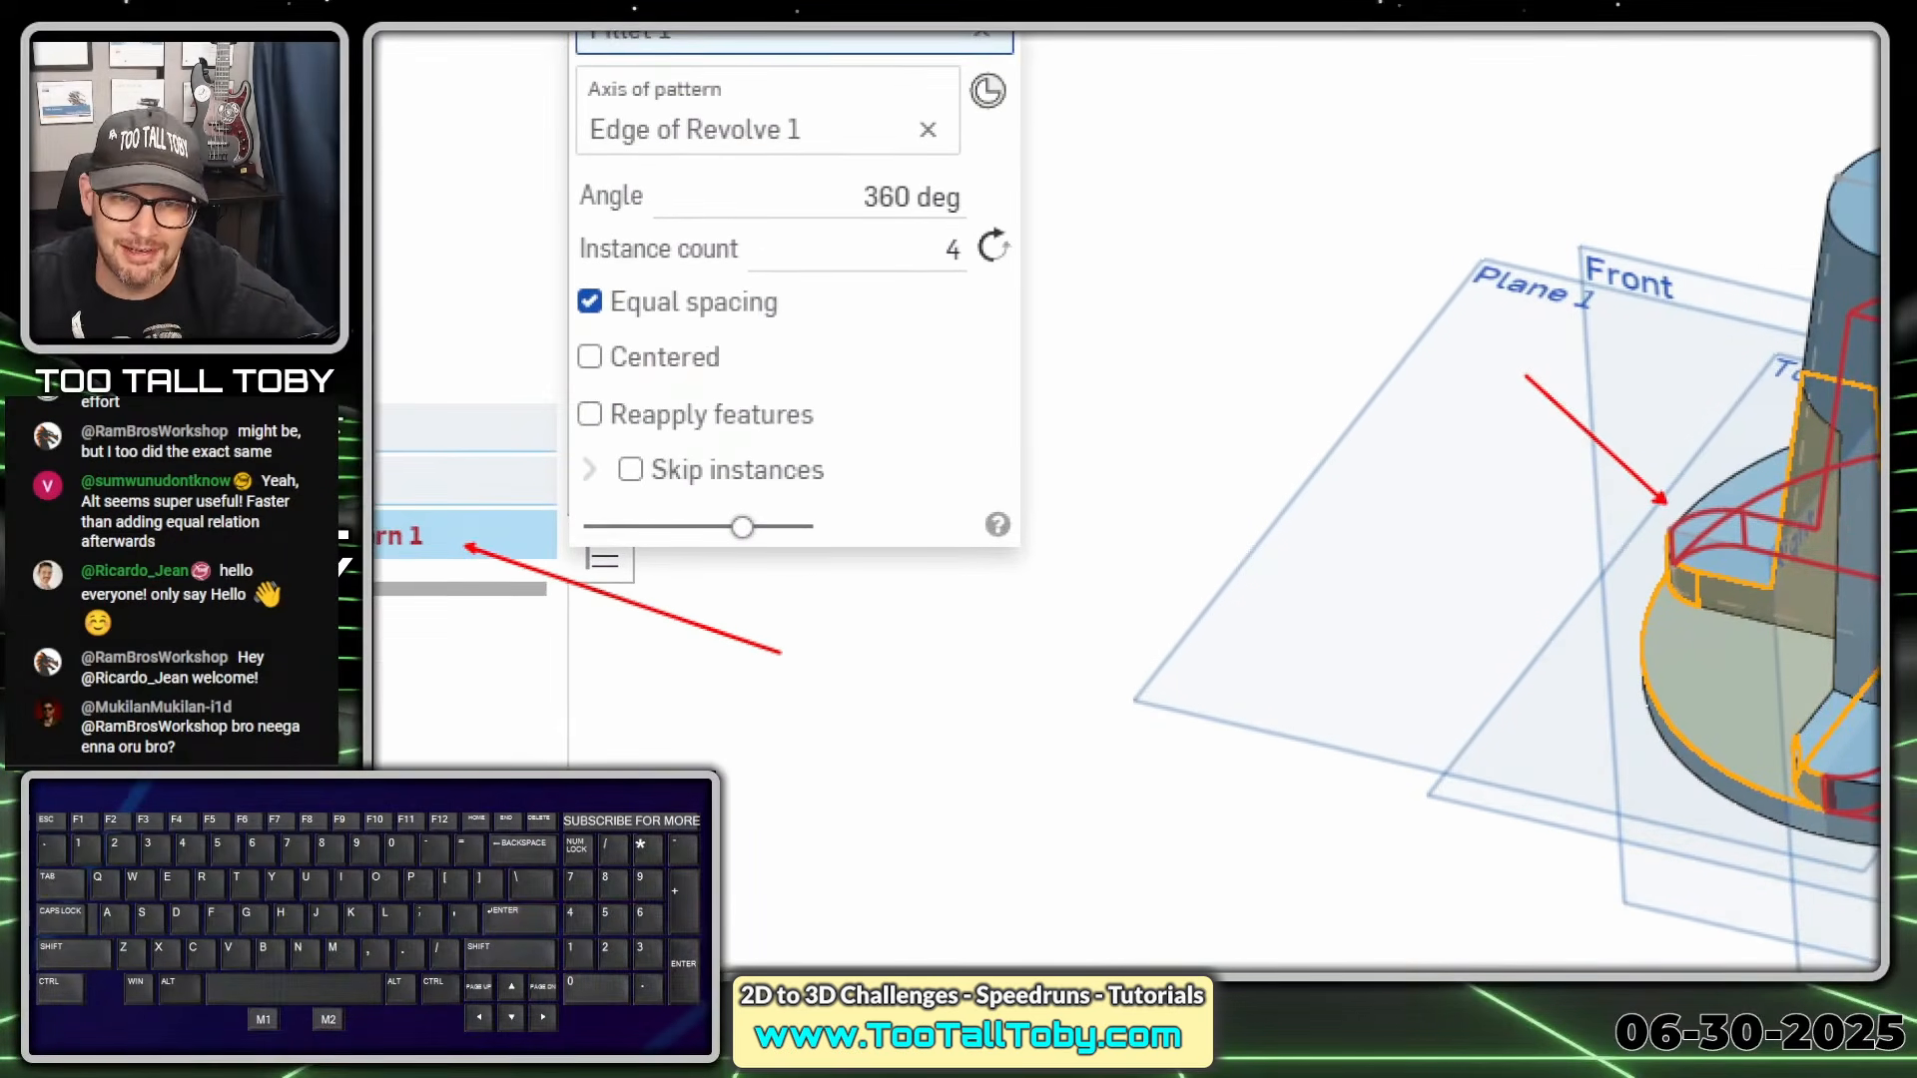
ctrl+shift+drag(715, 400, 944, 336)
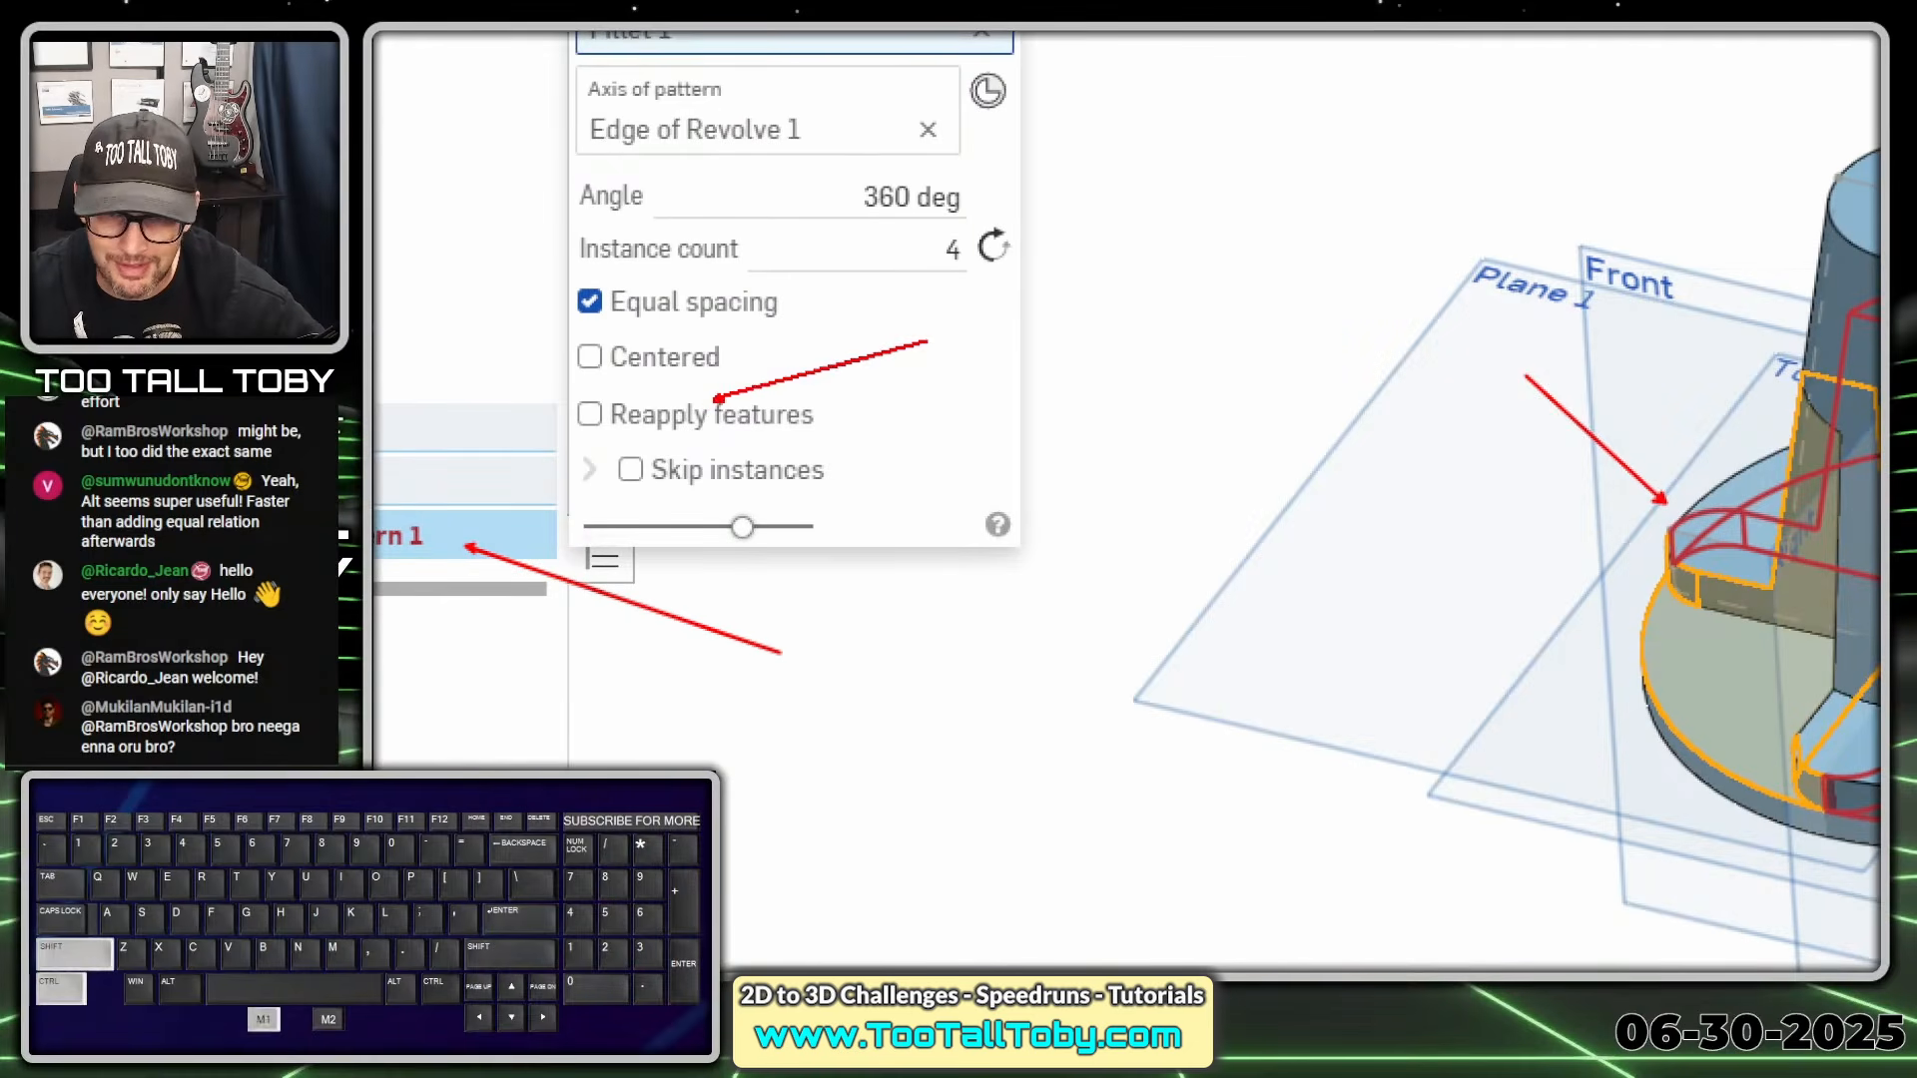
drag(581, 445, 913, 435)
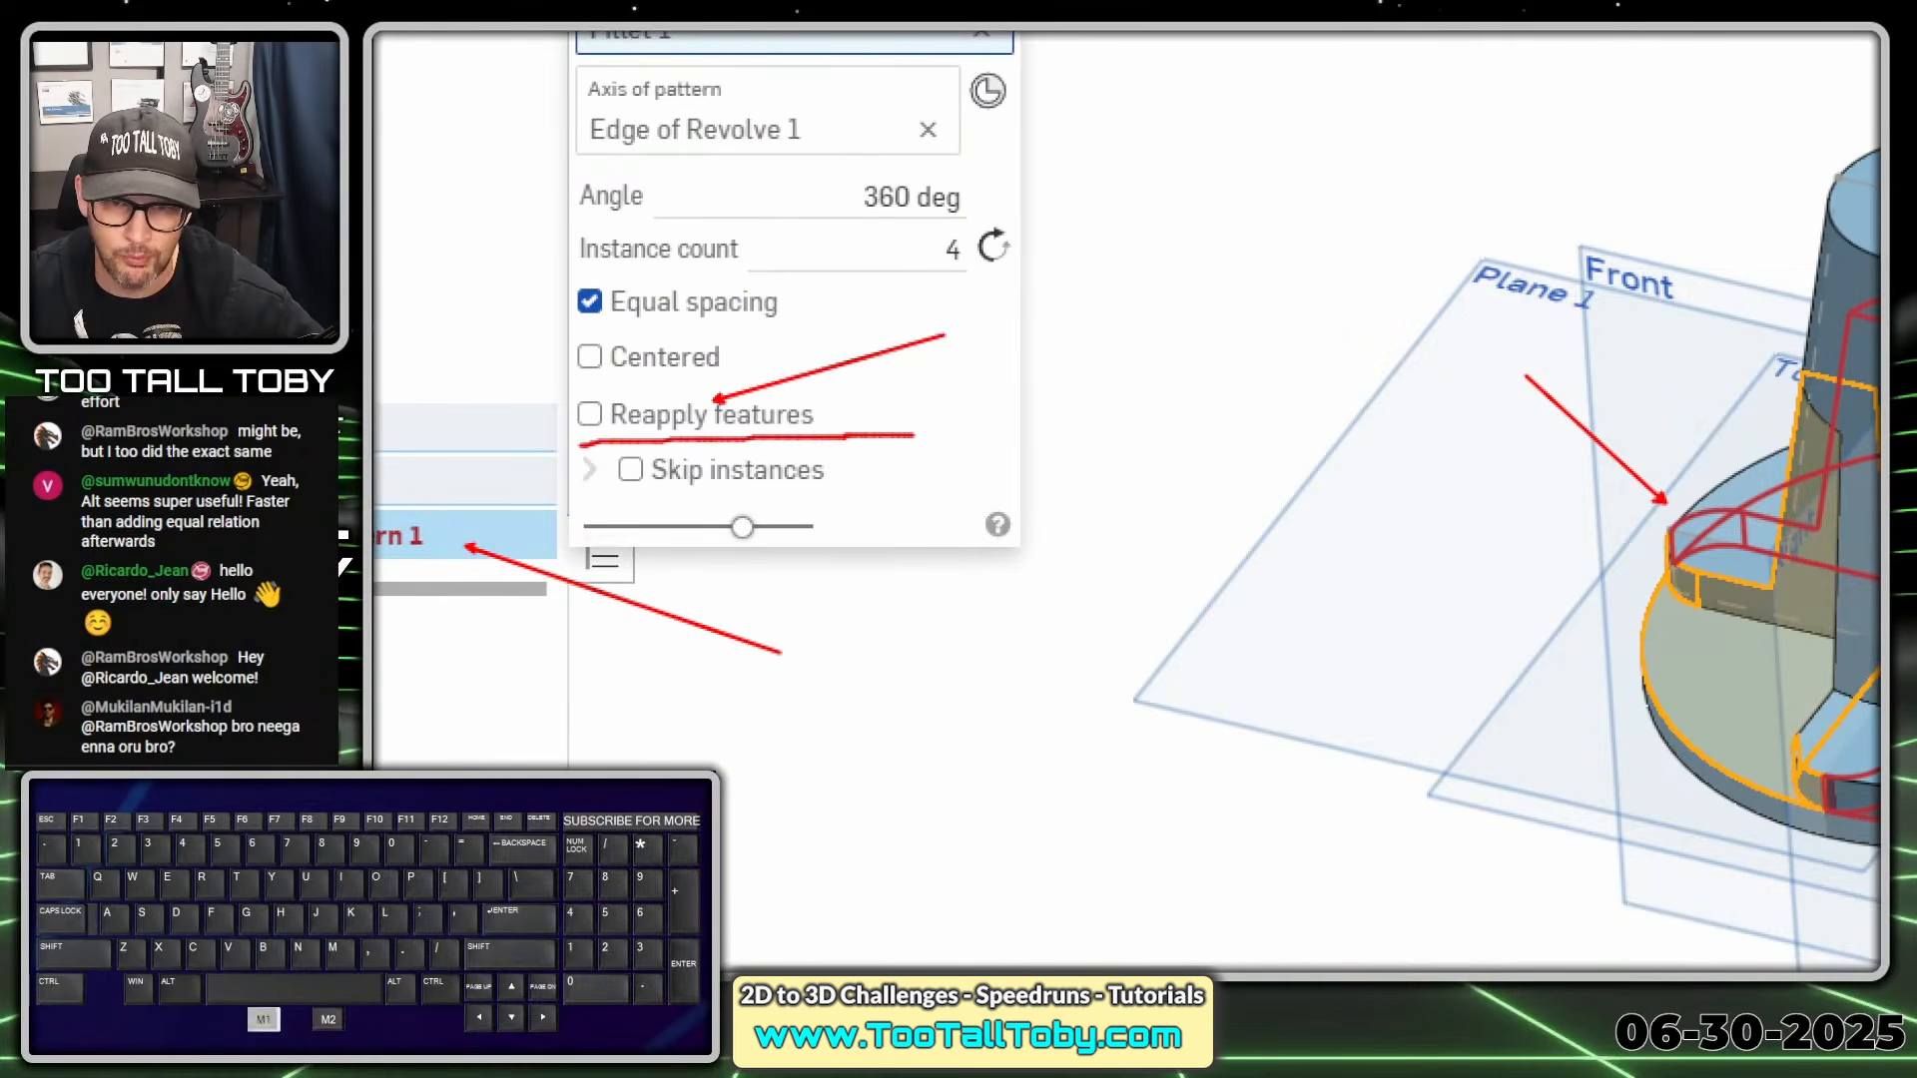
key(alt+1)
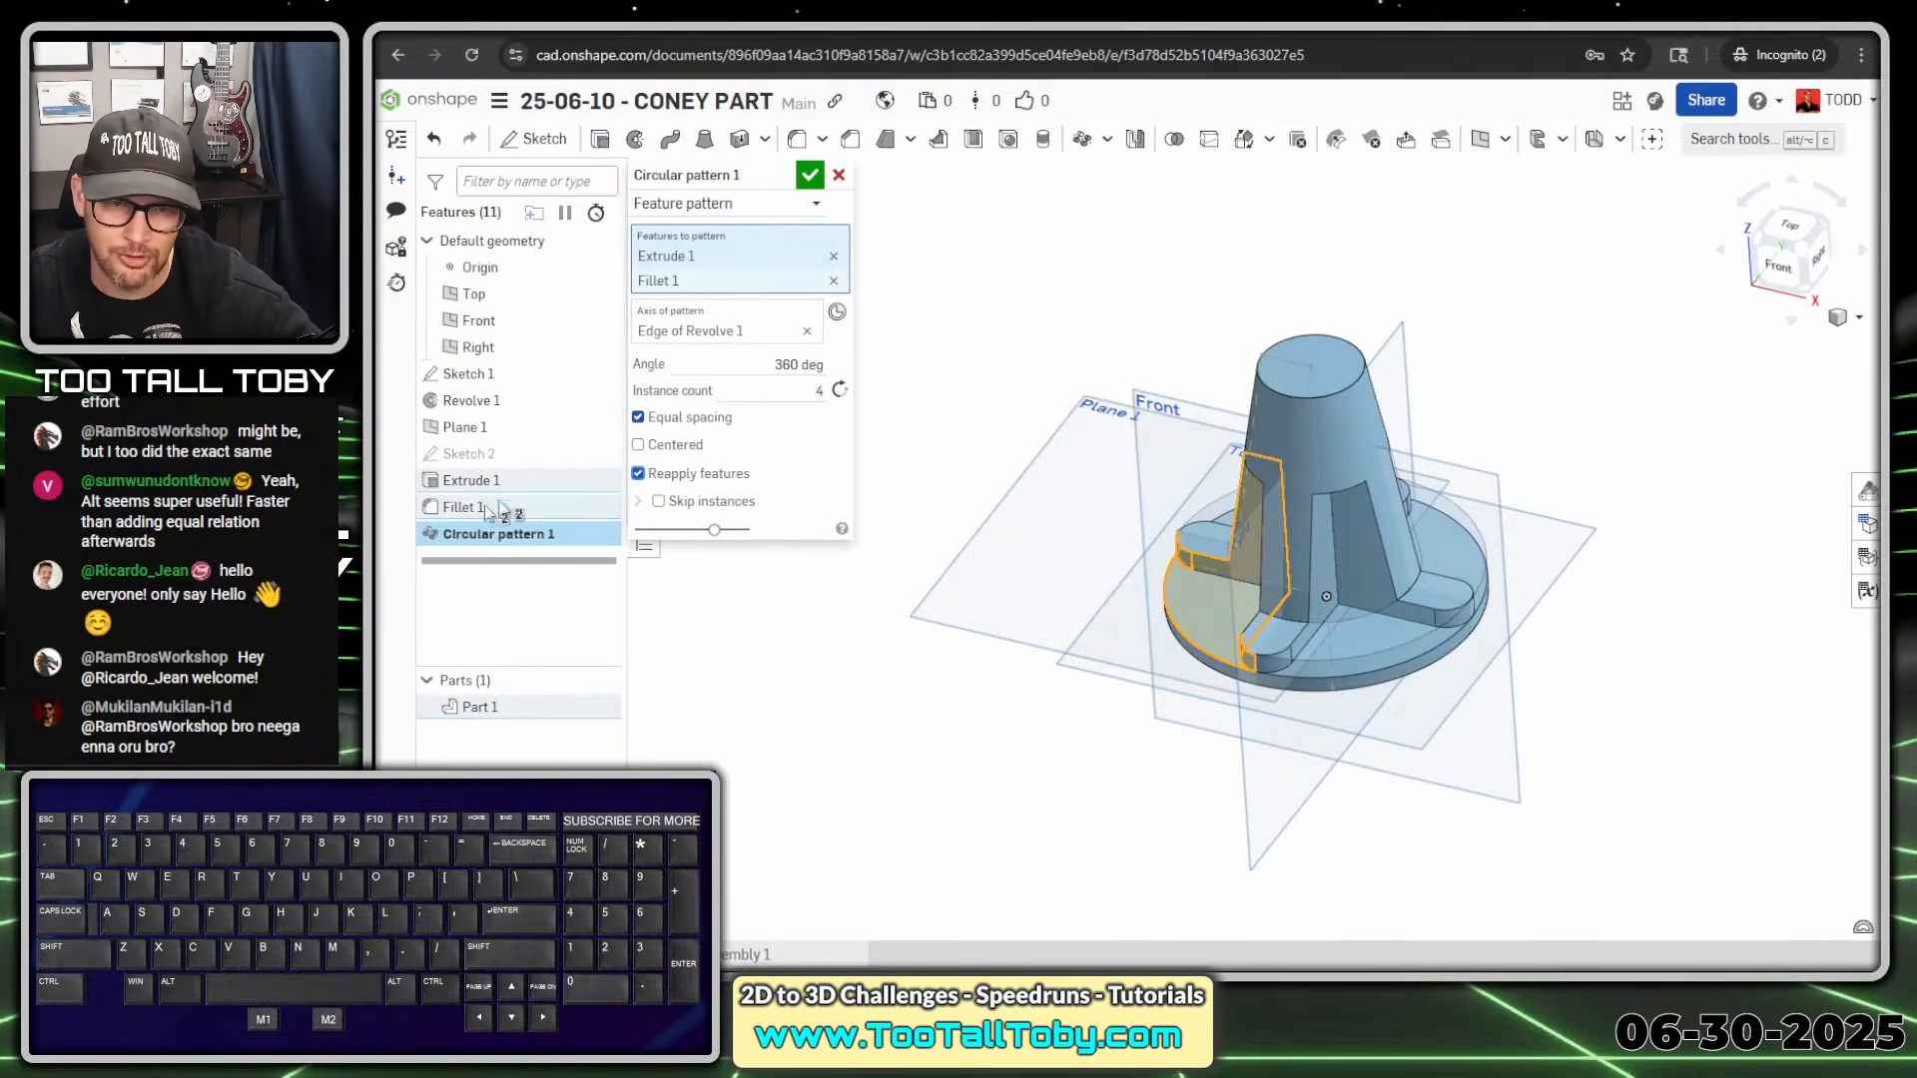
click(808, 177)
Orbit around the patterned part to inspect the four ribs and bring up Part 1's options
mouse_move(901, 357)
right_down()
mouse_move(968, 333)
mouse_move(1013, 459)
mouse_move(875, 417)
mouse_move(946, 370)
mouse_move(915, 370)
right_up()
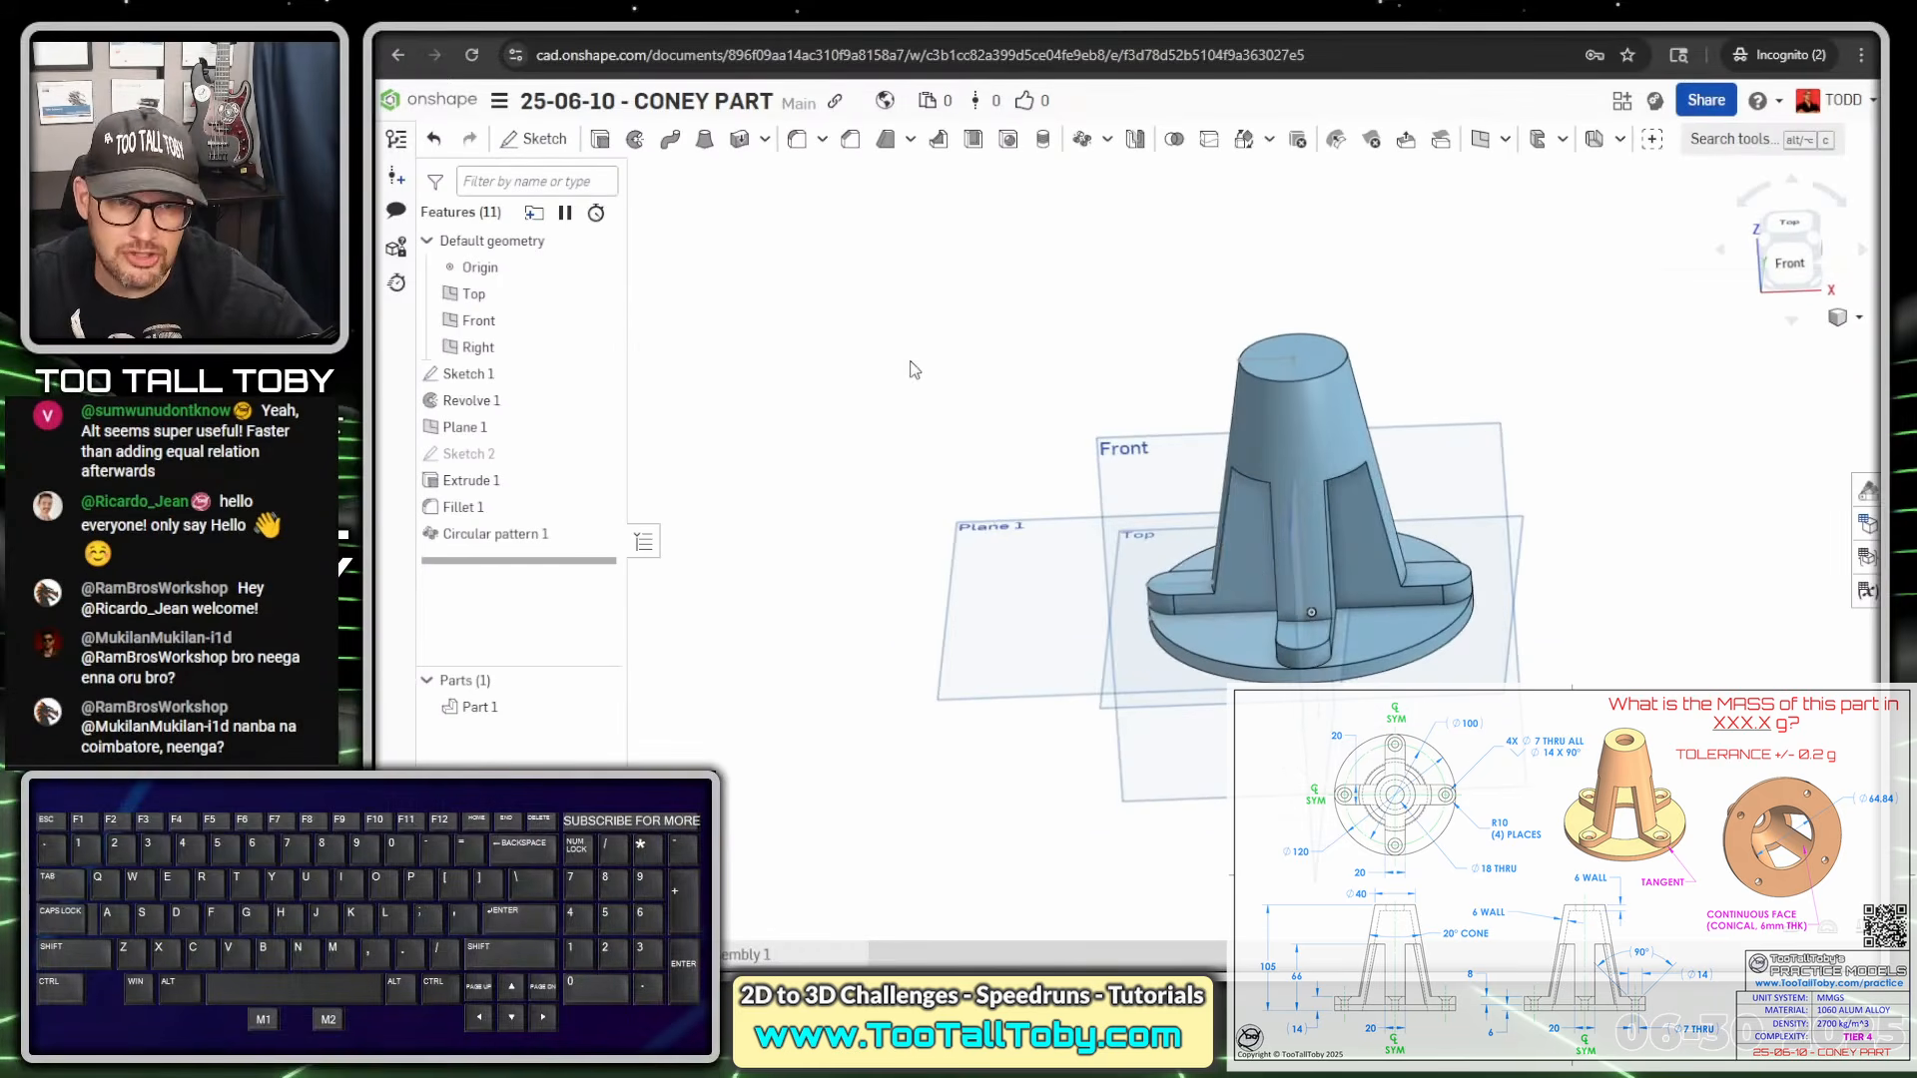
scroll(1236, 489, up, 5)
right_drag(1230, 389, 1201, 393)
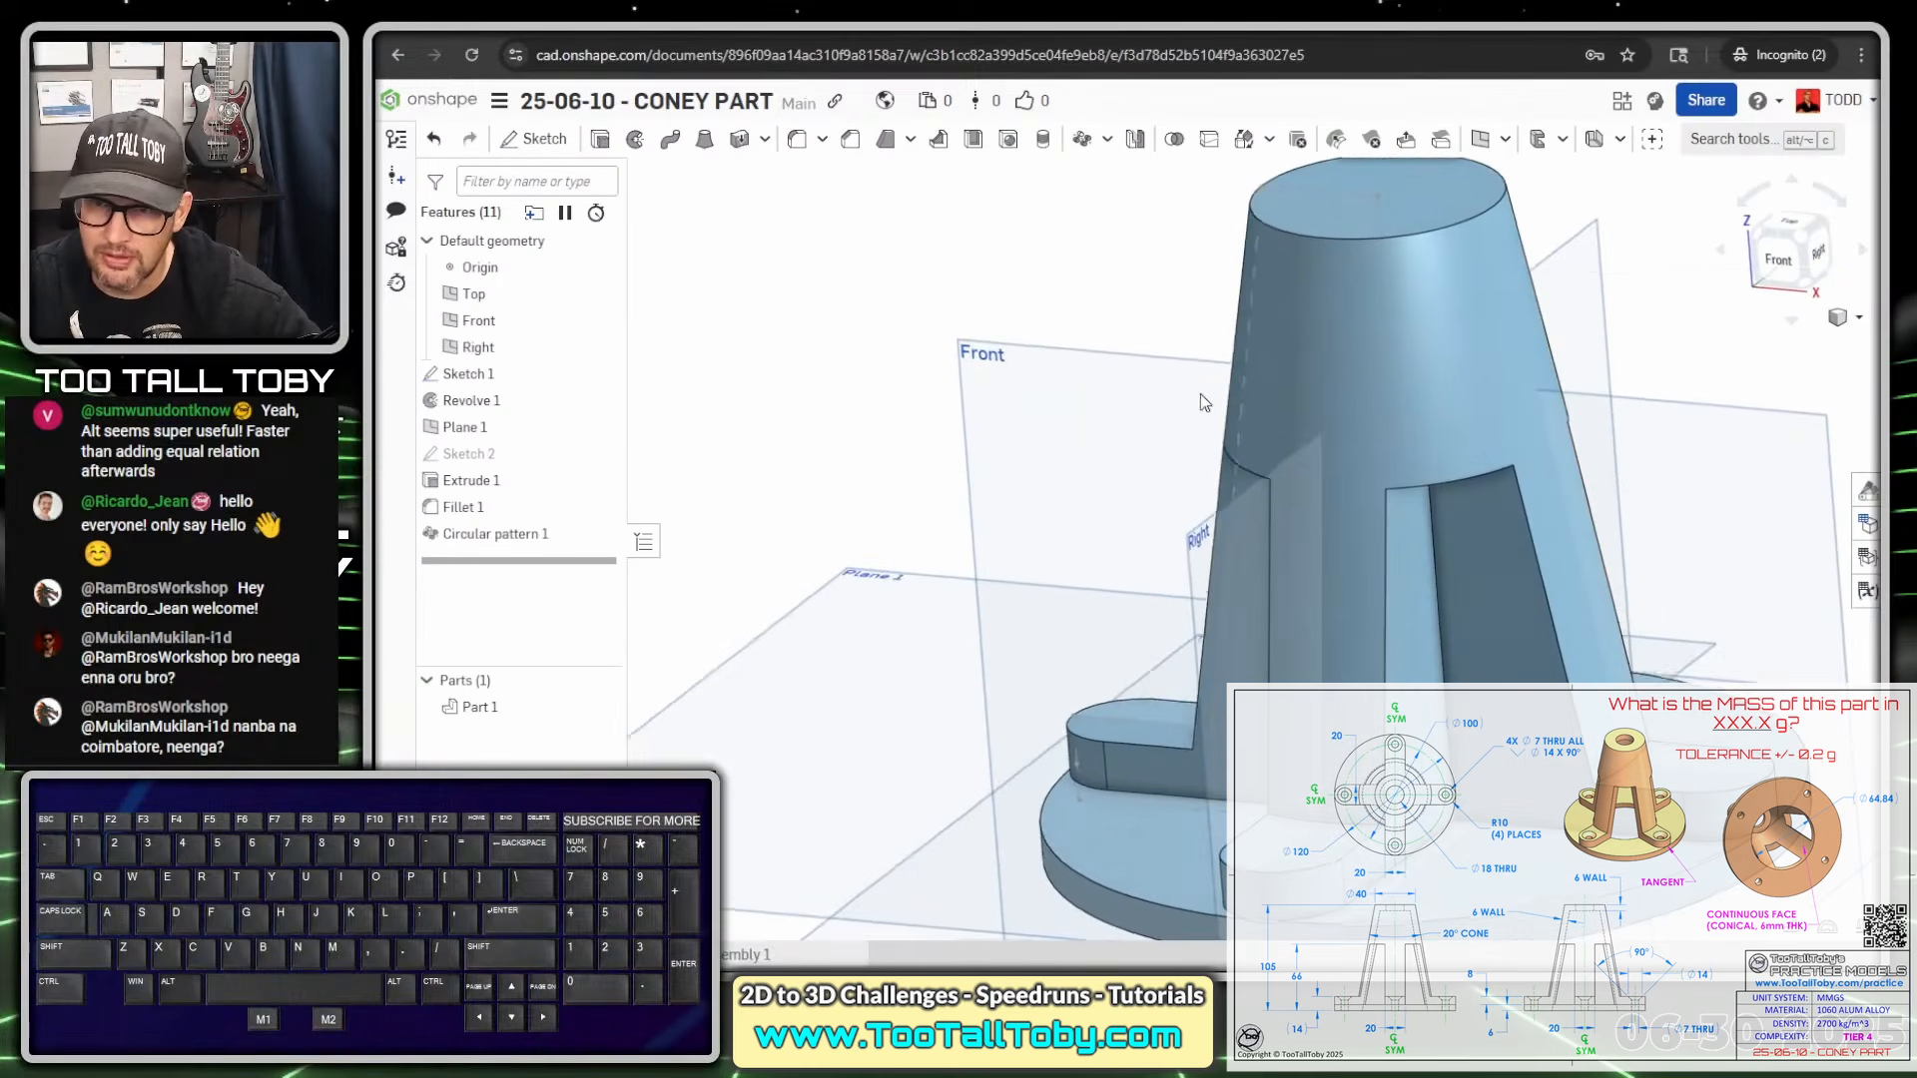
click(1120, 298)
scroll(1146, 314, down, 4)
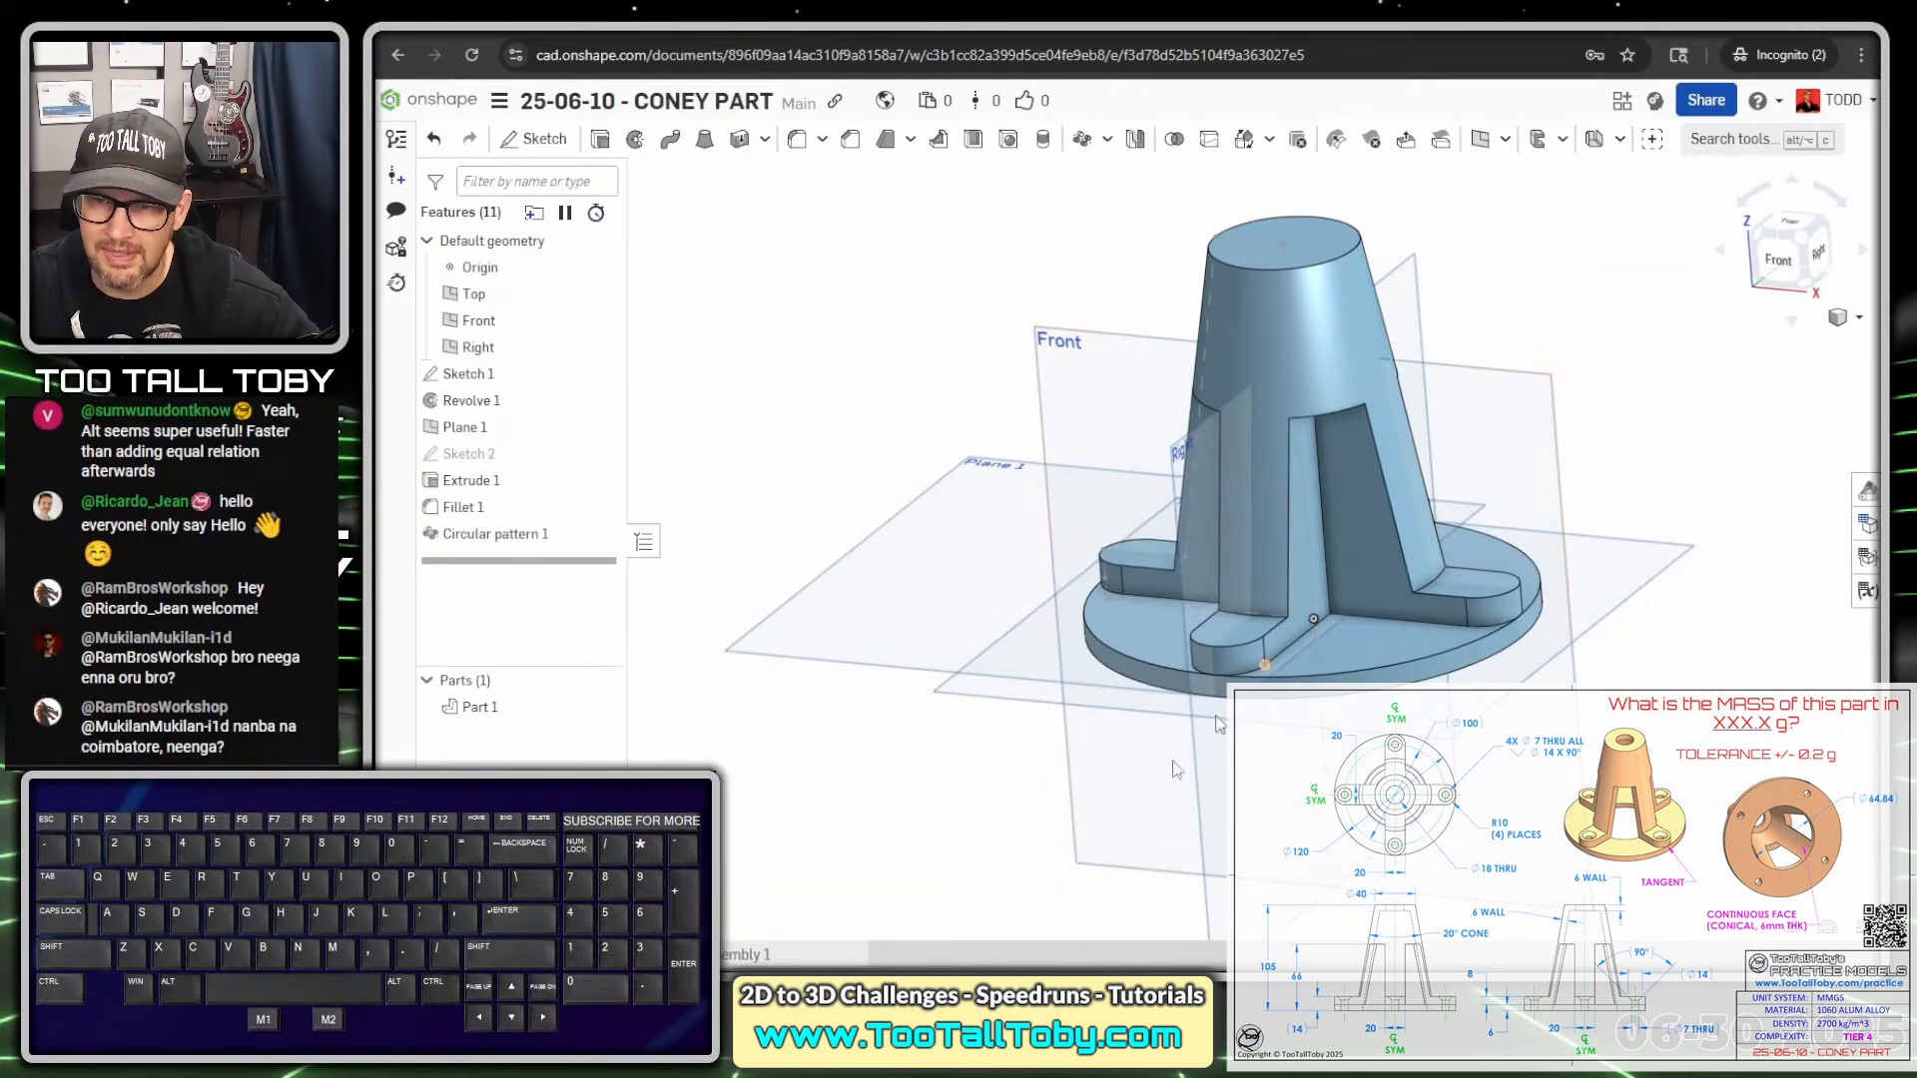
right_click(483, 711)
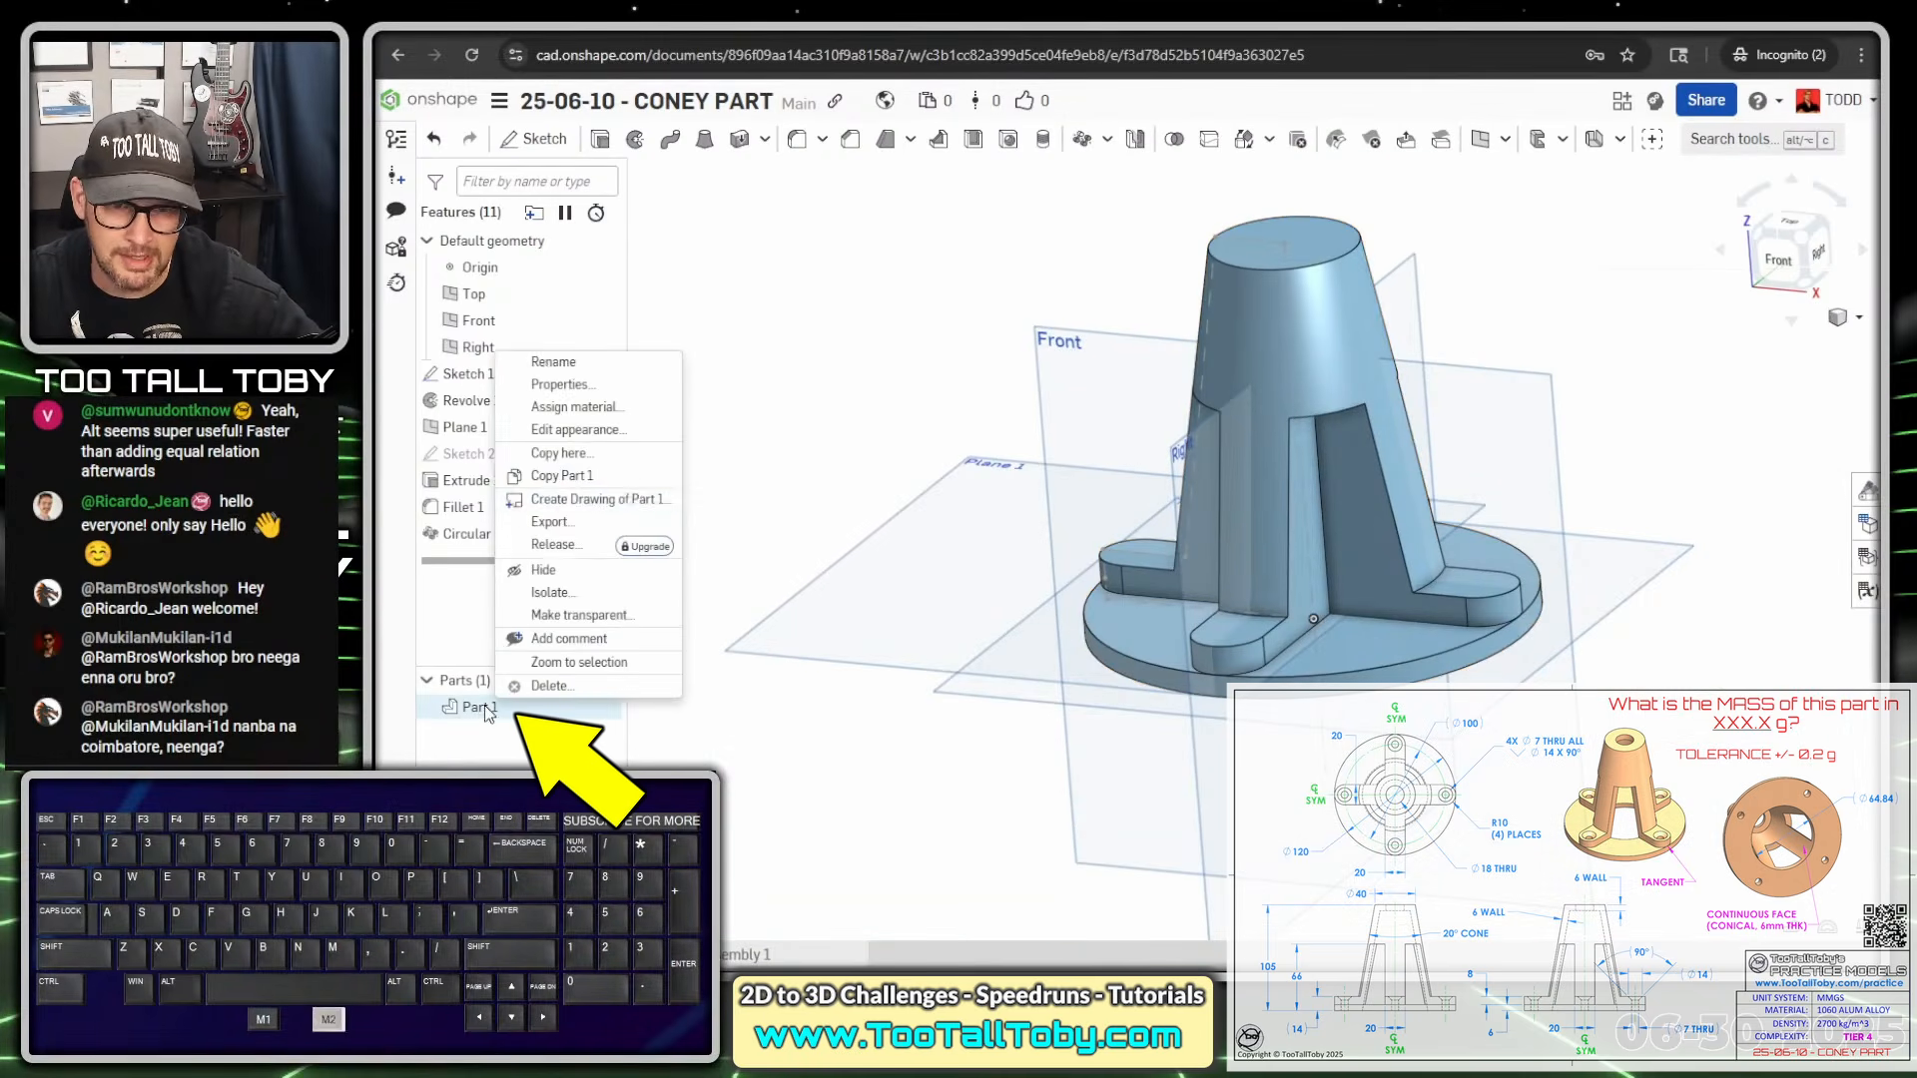
Give Part 1 a light tan appearance from the colour palette instead of blue
click(633, 431)
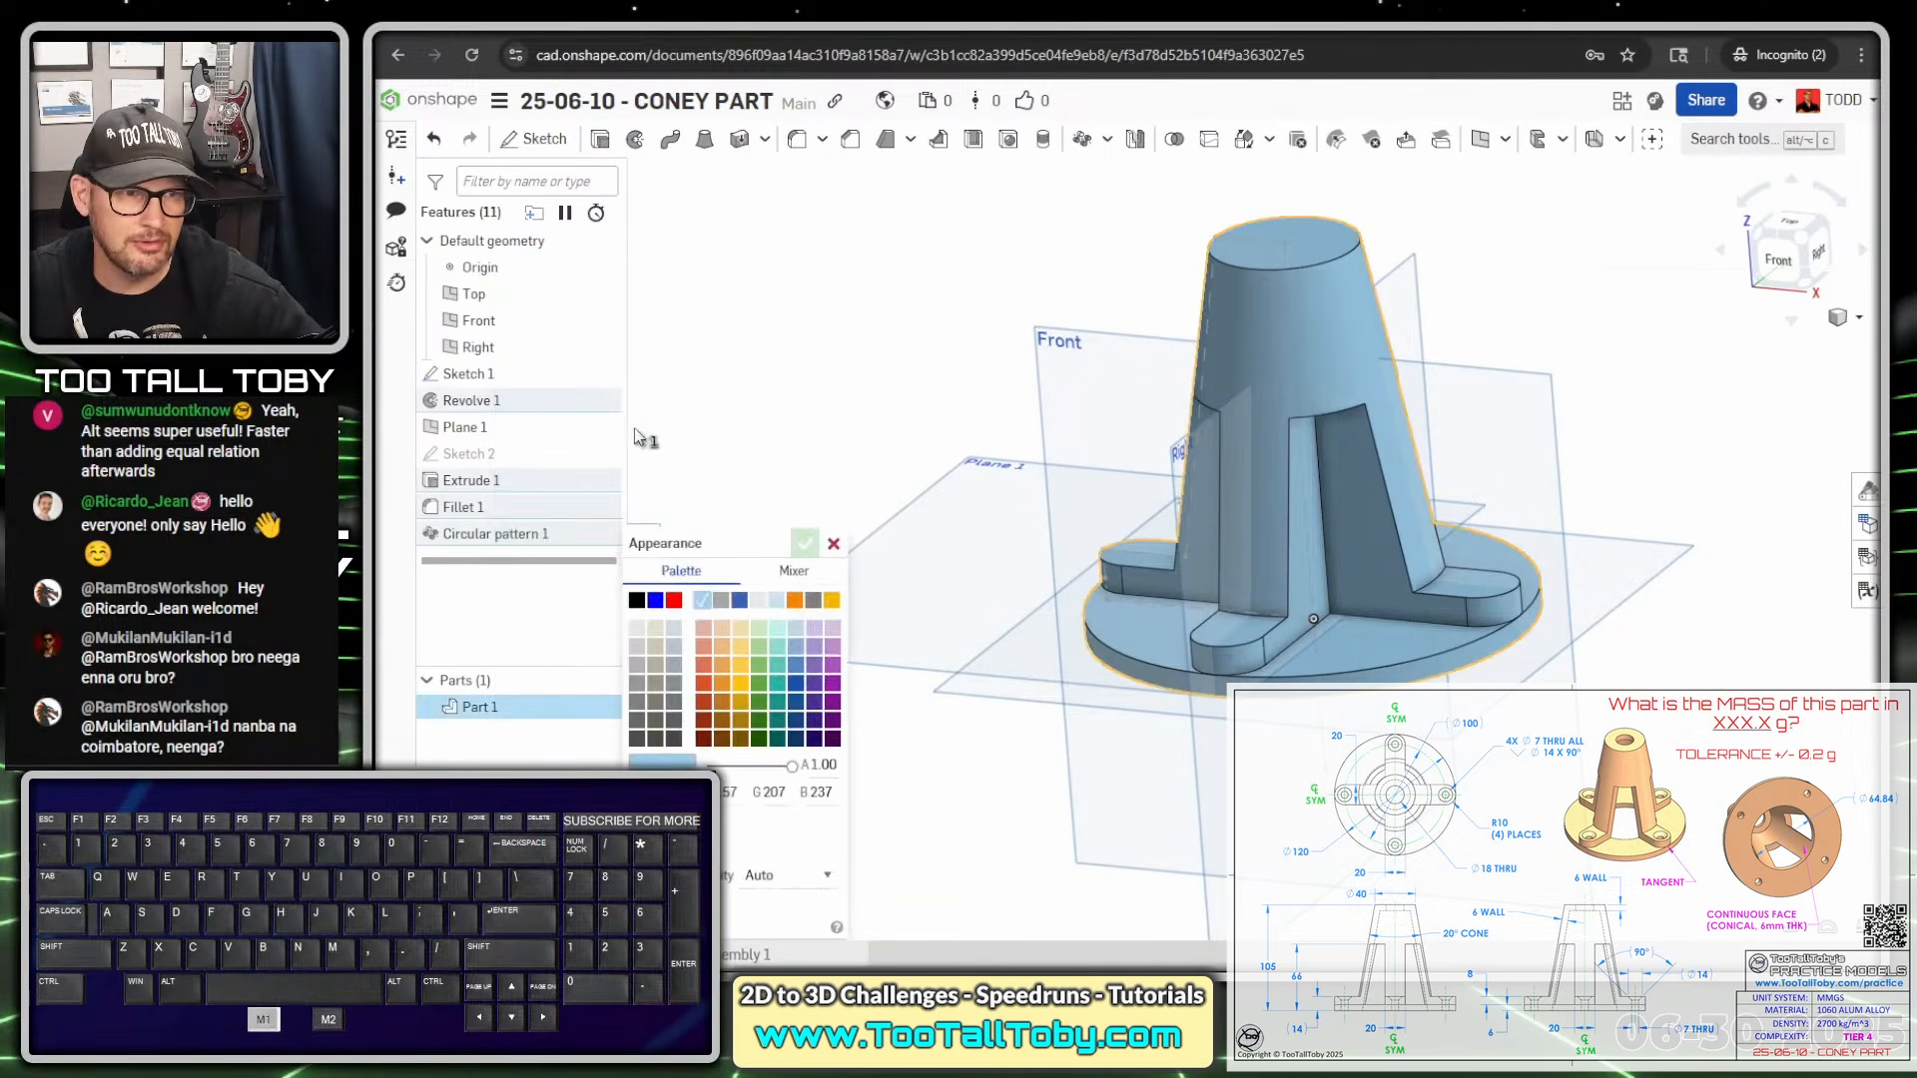
click(723, 629)
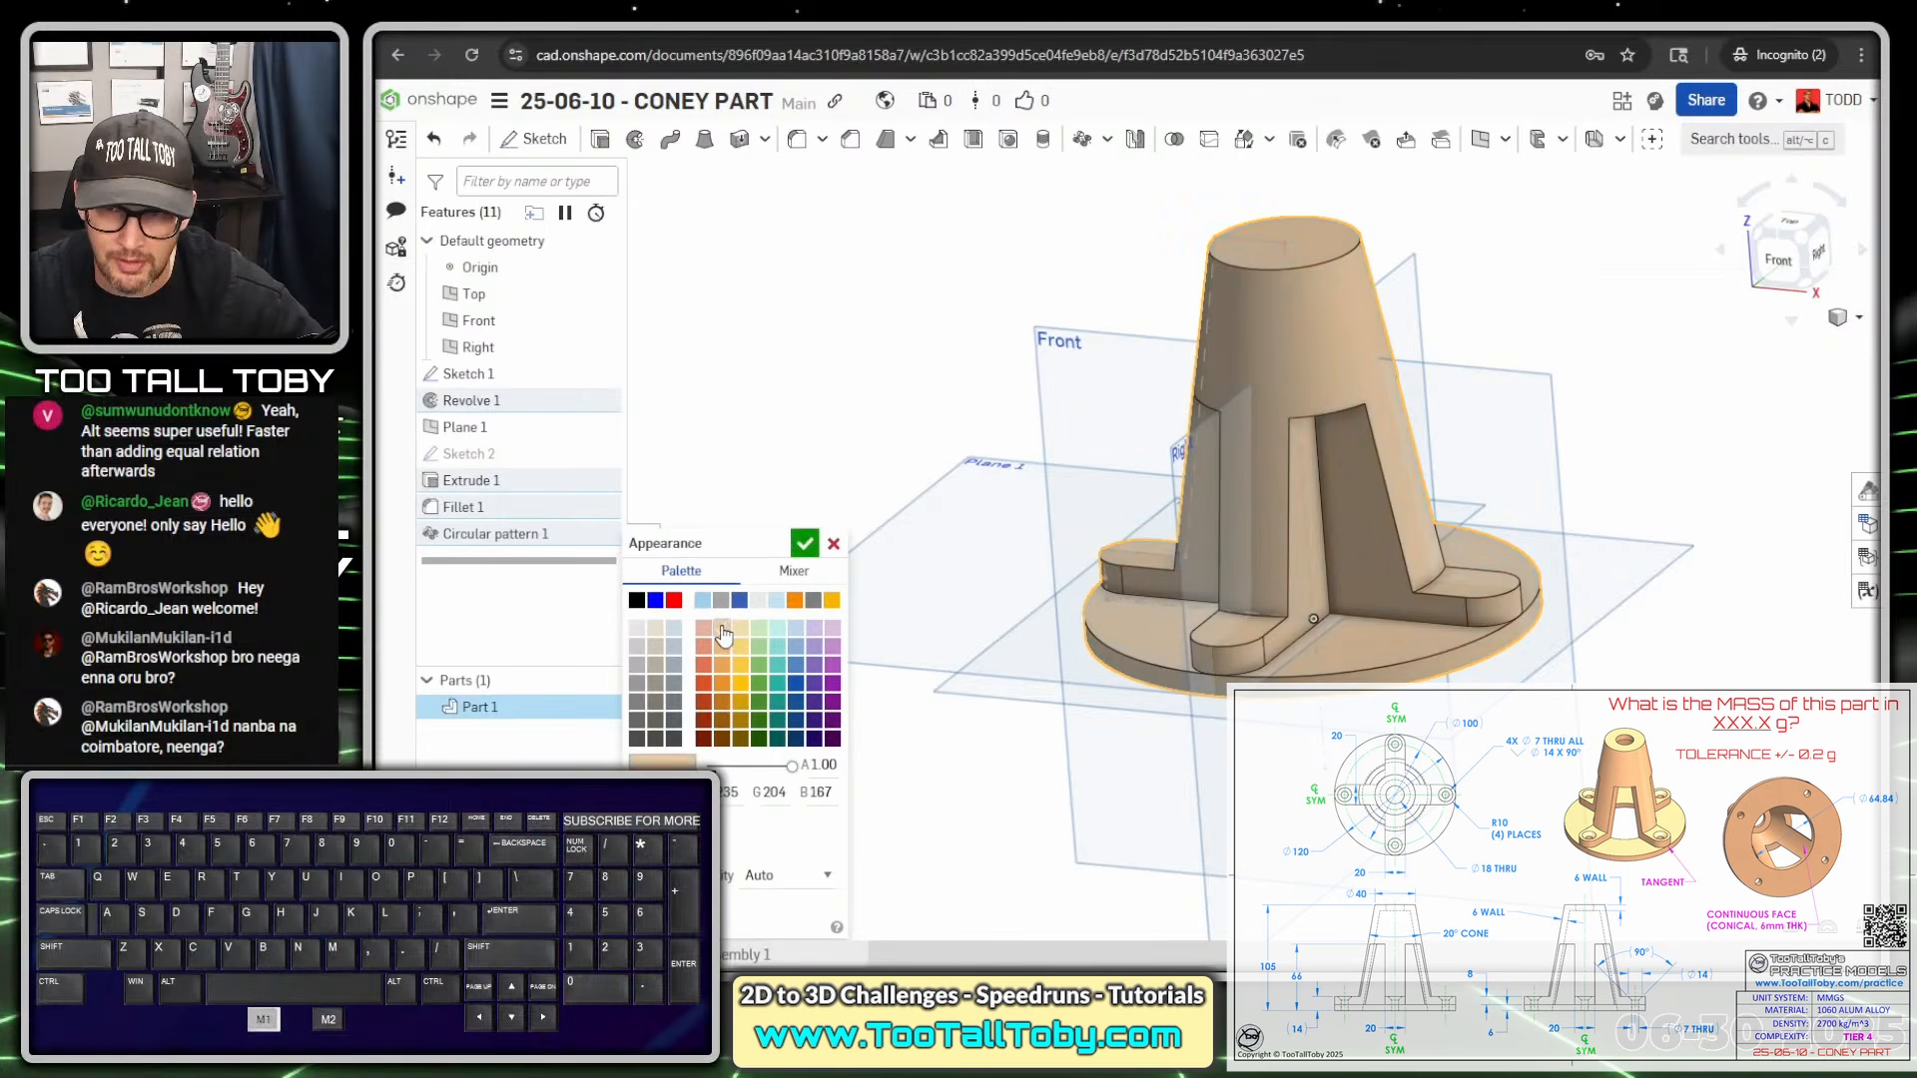
click(805, 543)
right_drag(1092, 315, 1260, 357)
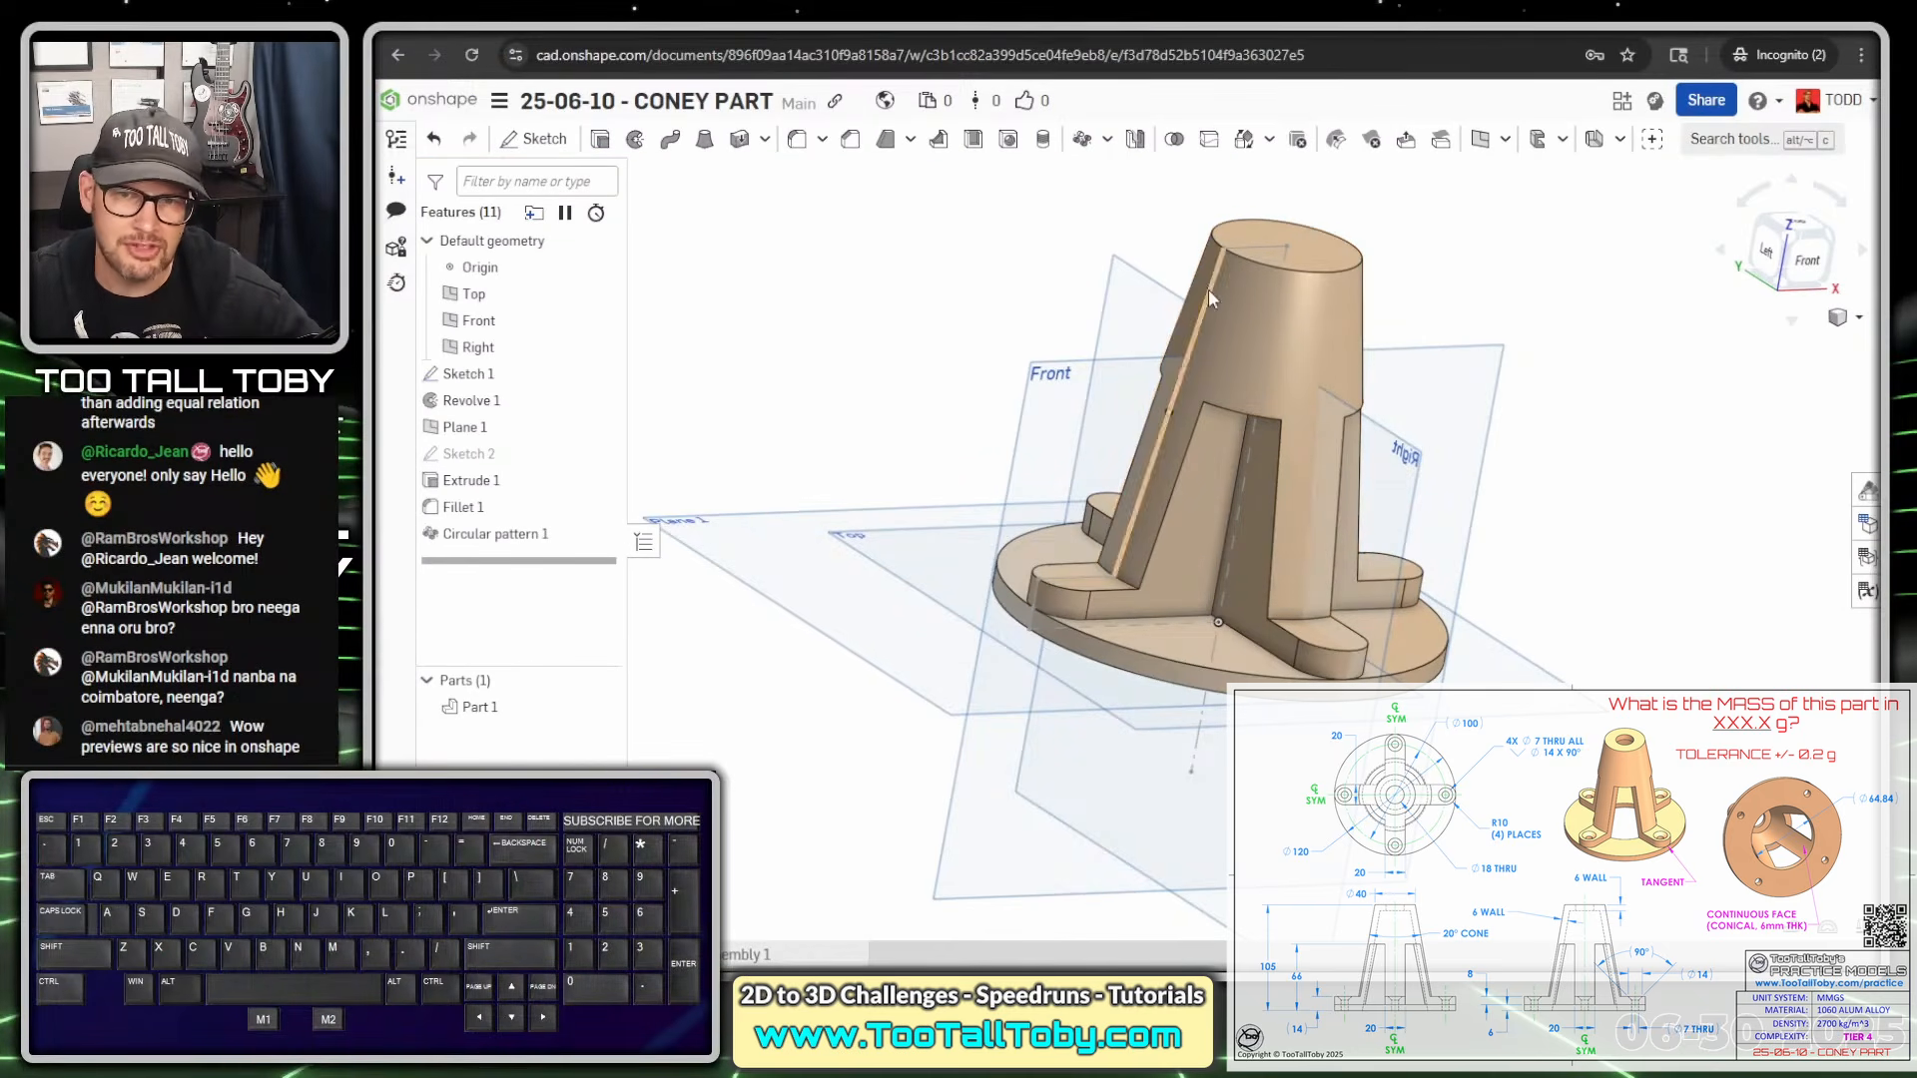
Start a new sketch on the Front plane and view it straight on
click(1463, 350)
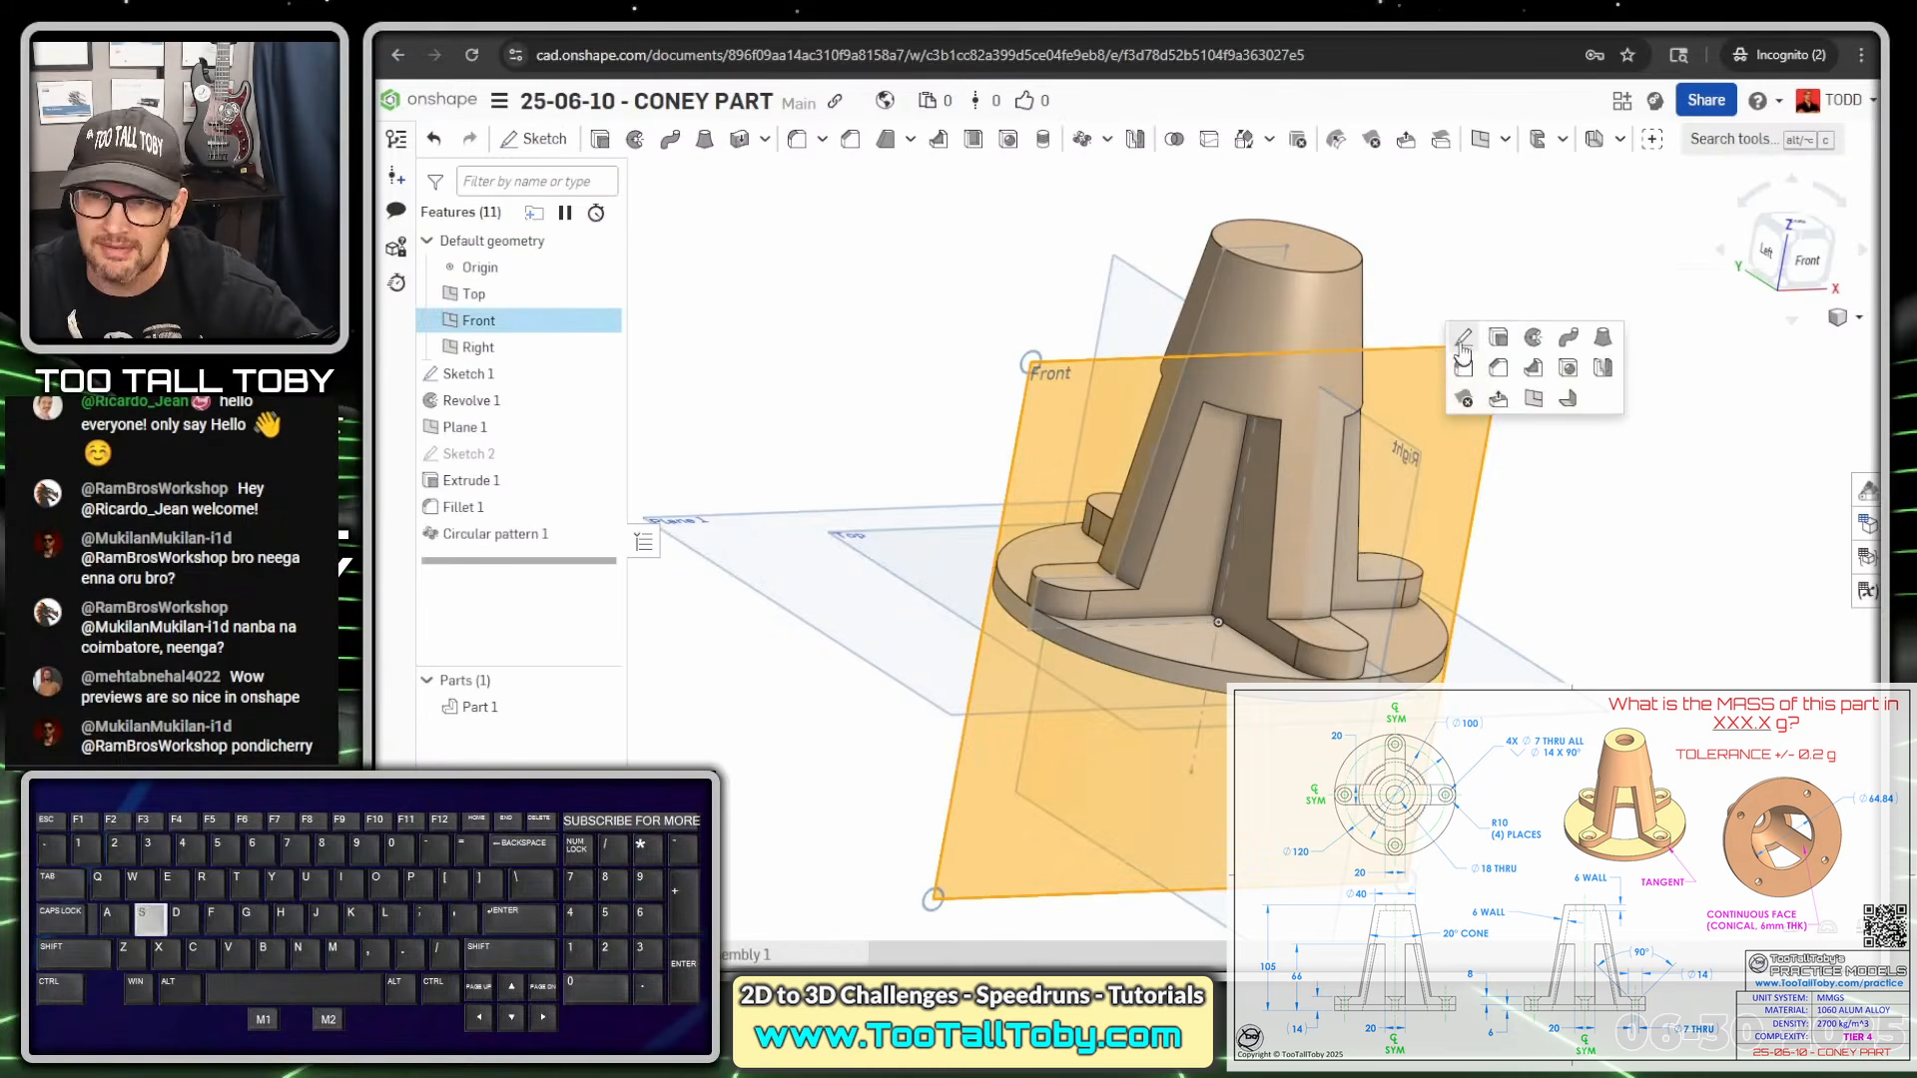
click(1463, 342)
key(n)
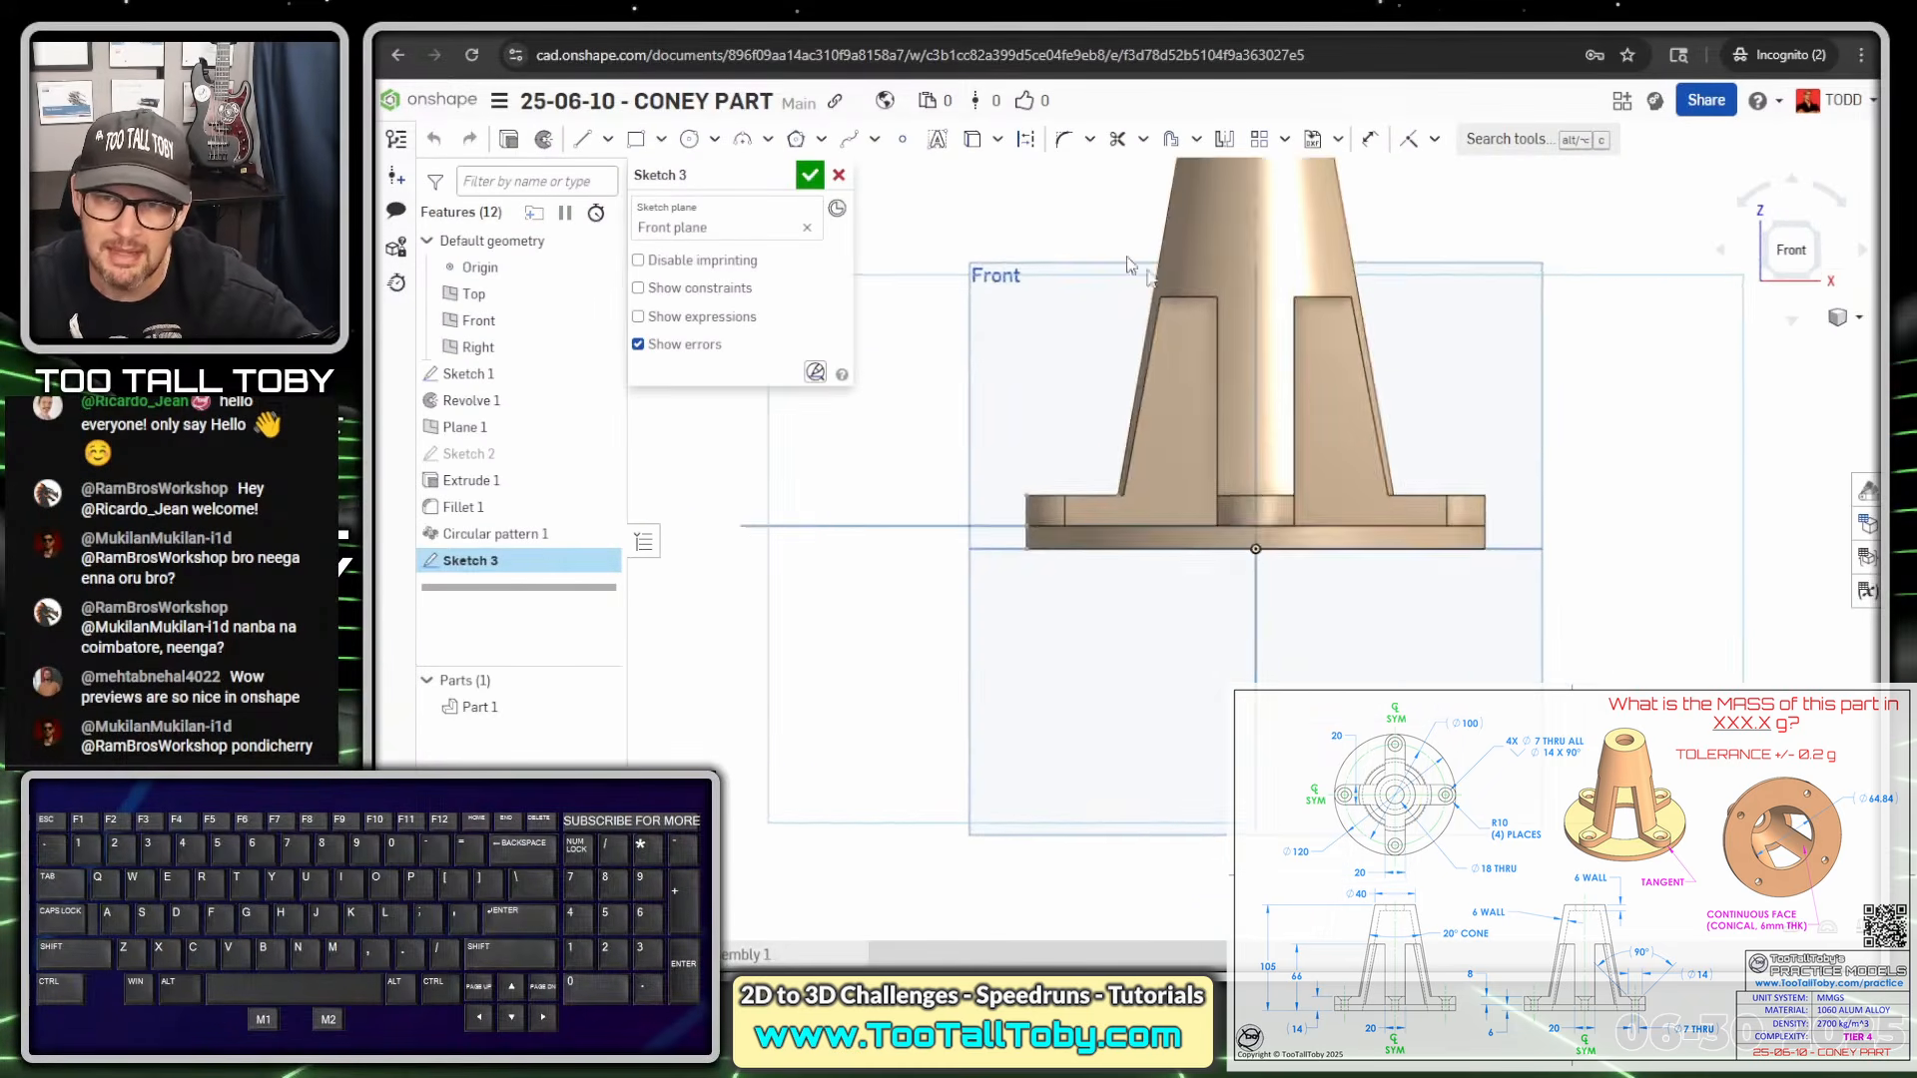
scroll(1179, 215, down, 5)
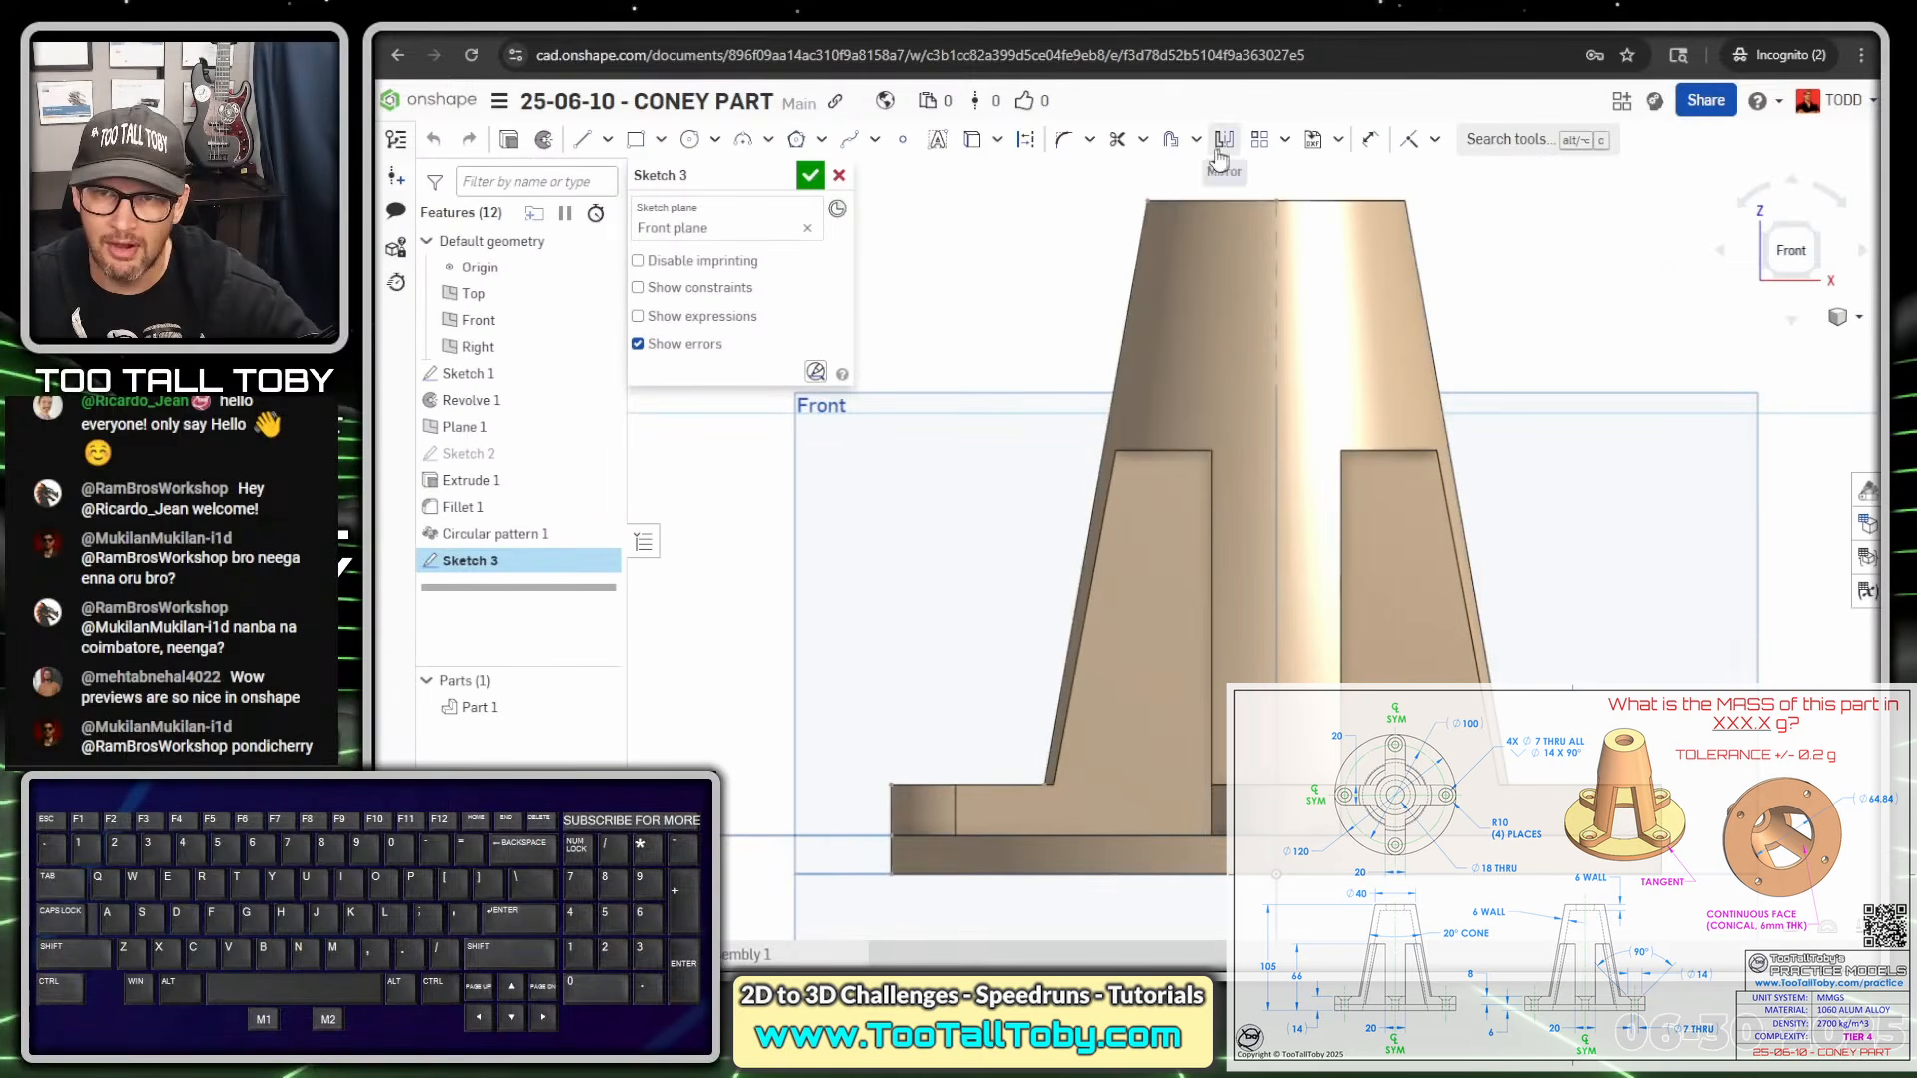
Draw a 6 mm line down from the cone's top edge and continue along the sloped side
key(s)
click(1193, 165)
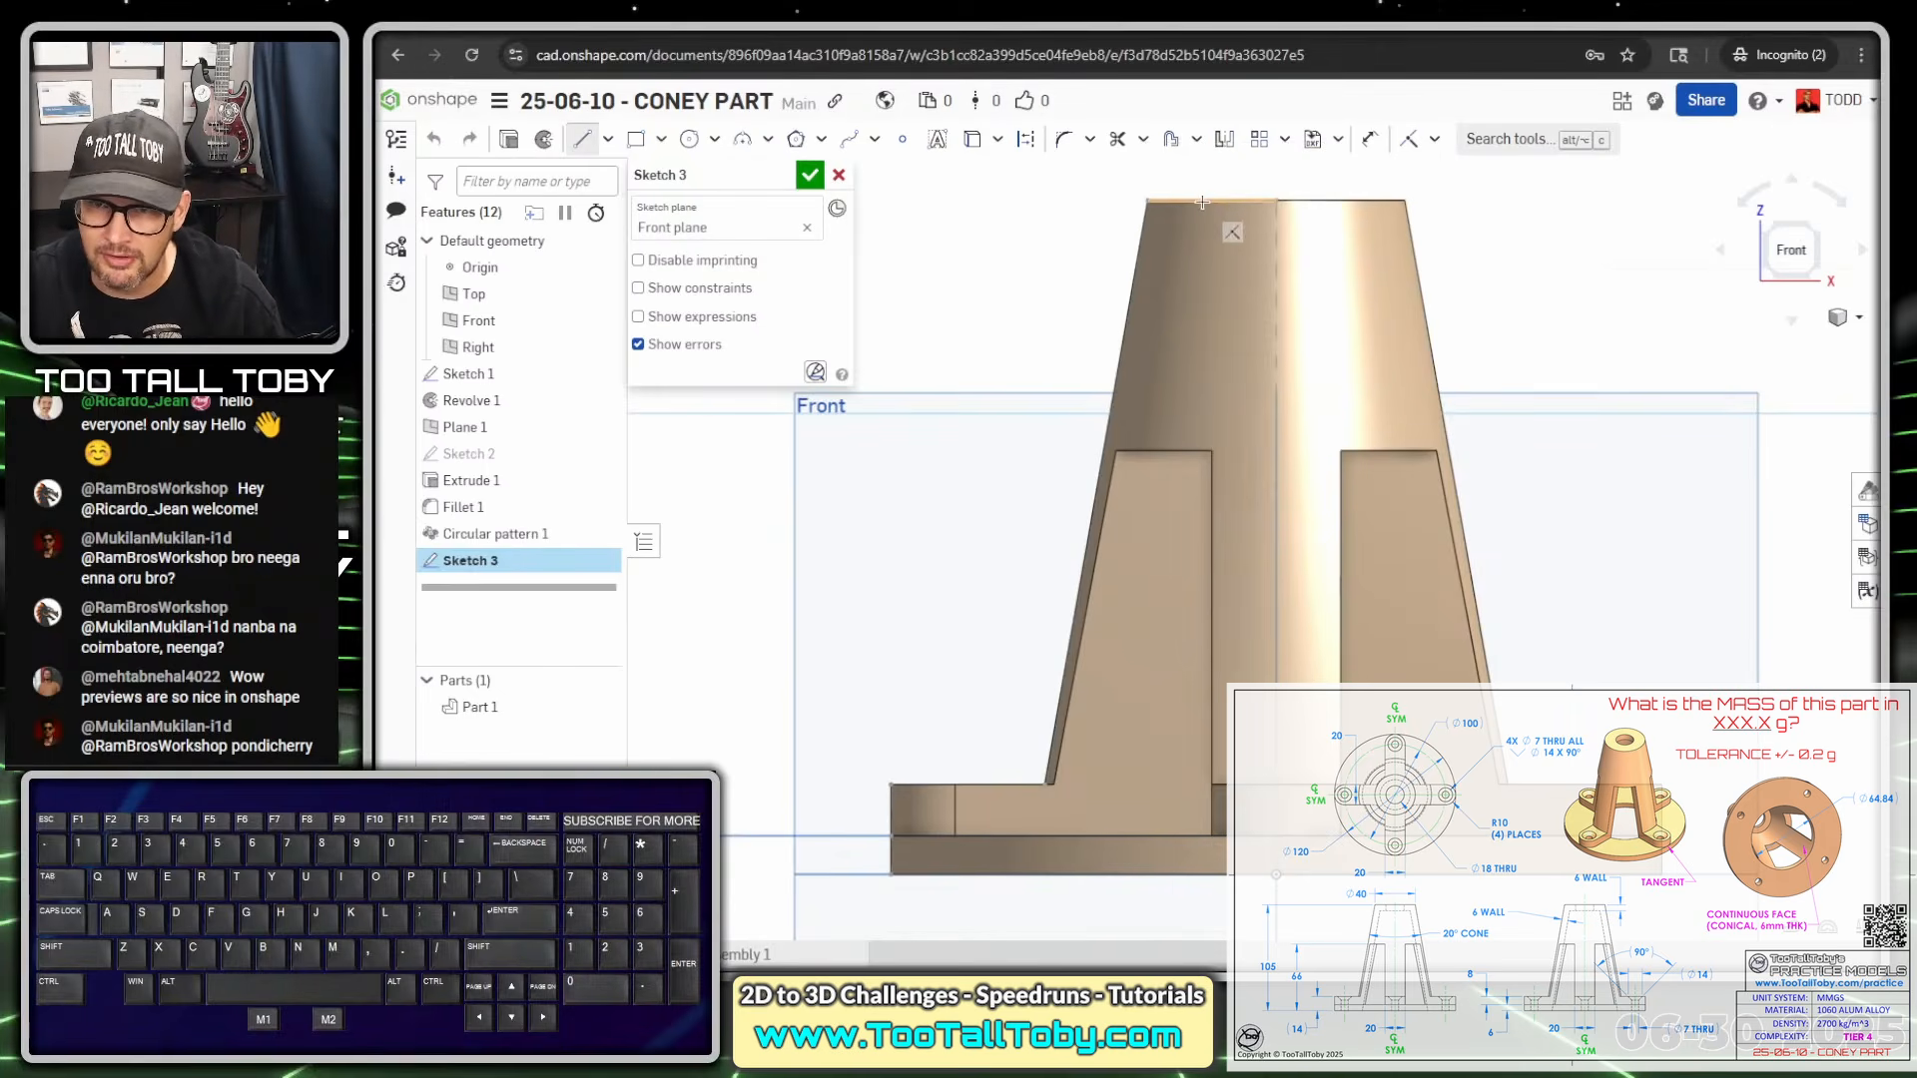
scroll(1203, 202, up, 5)
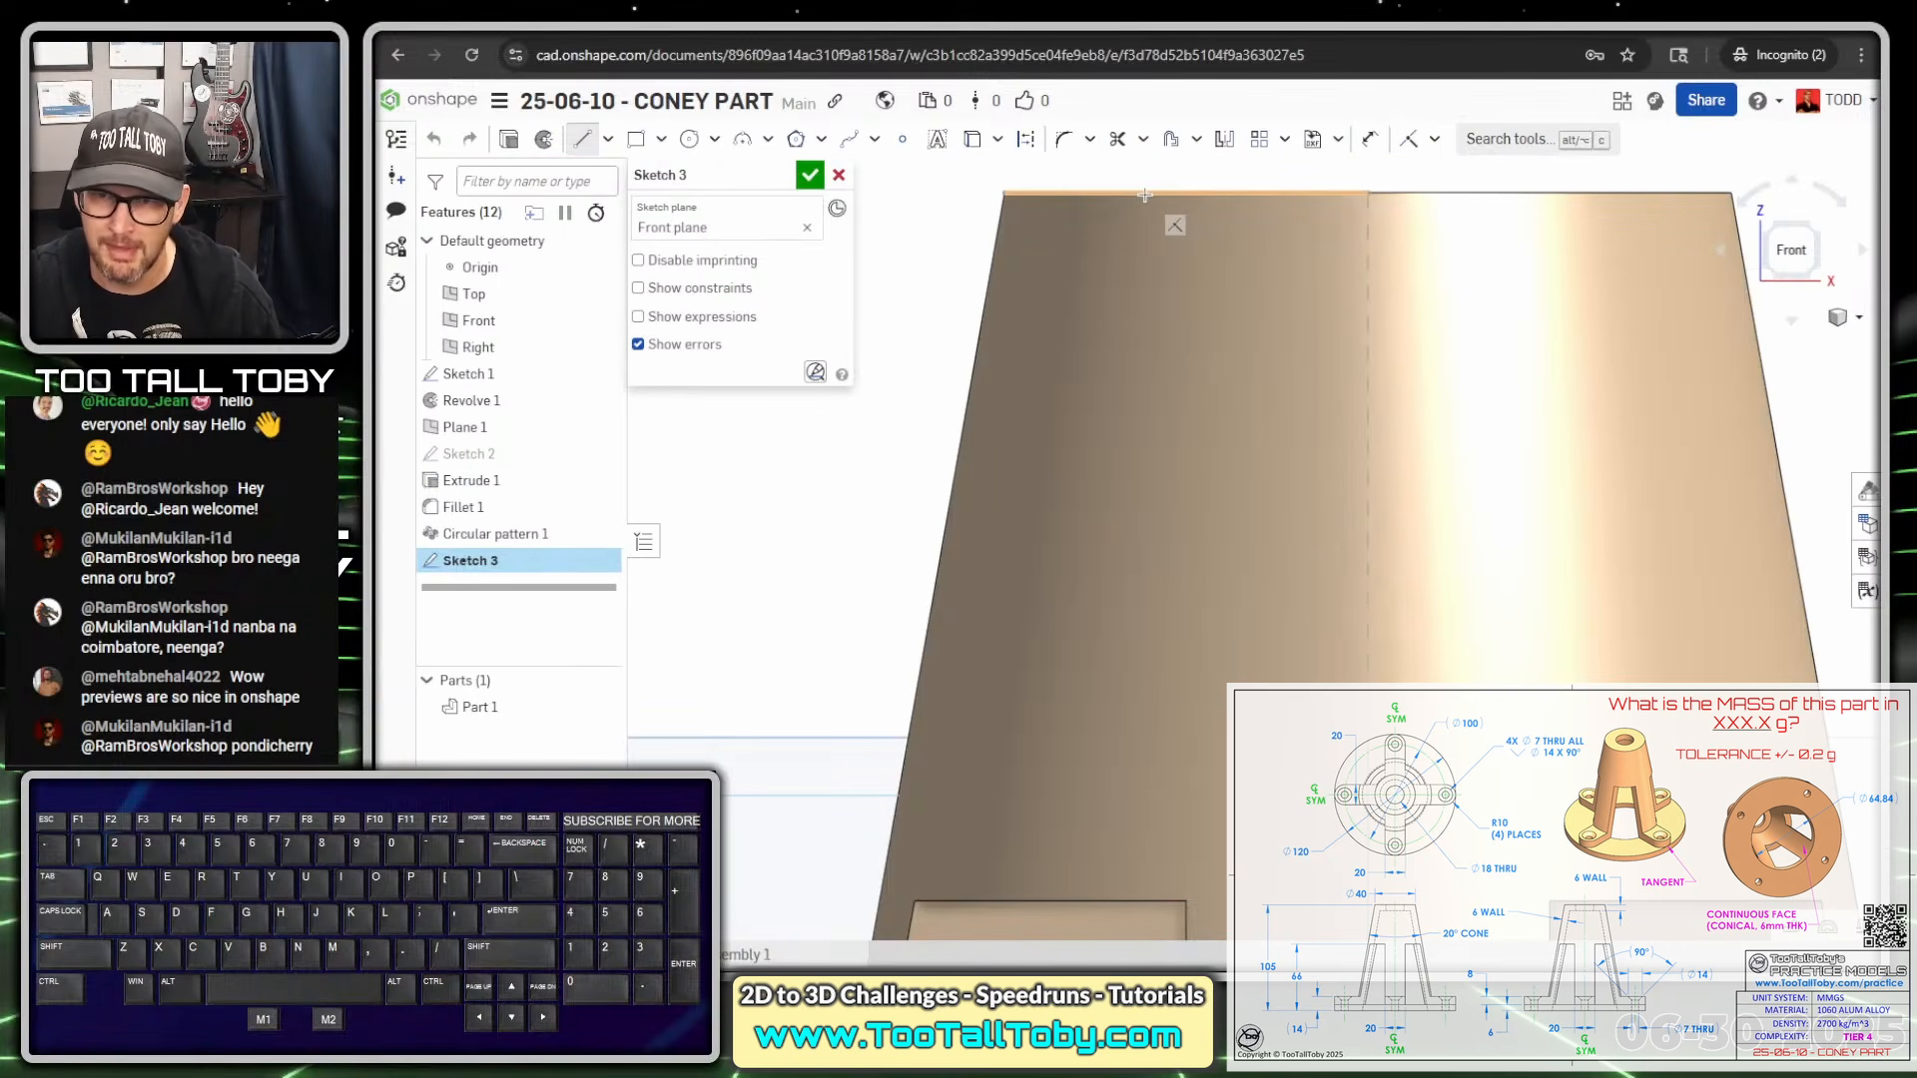
click(1142, 285)
text(6)
key(Return)
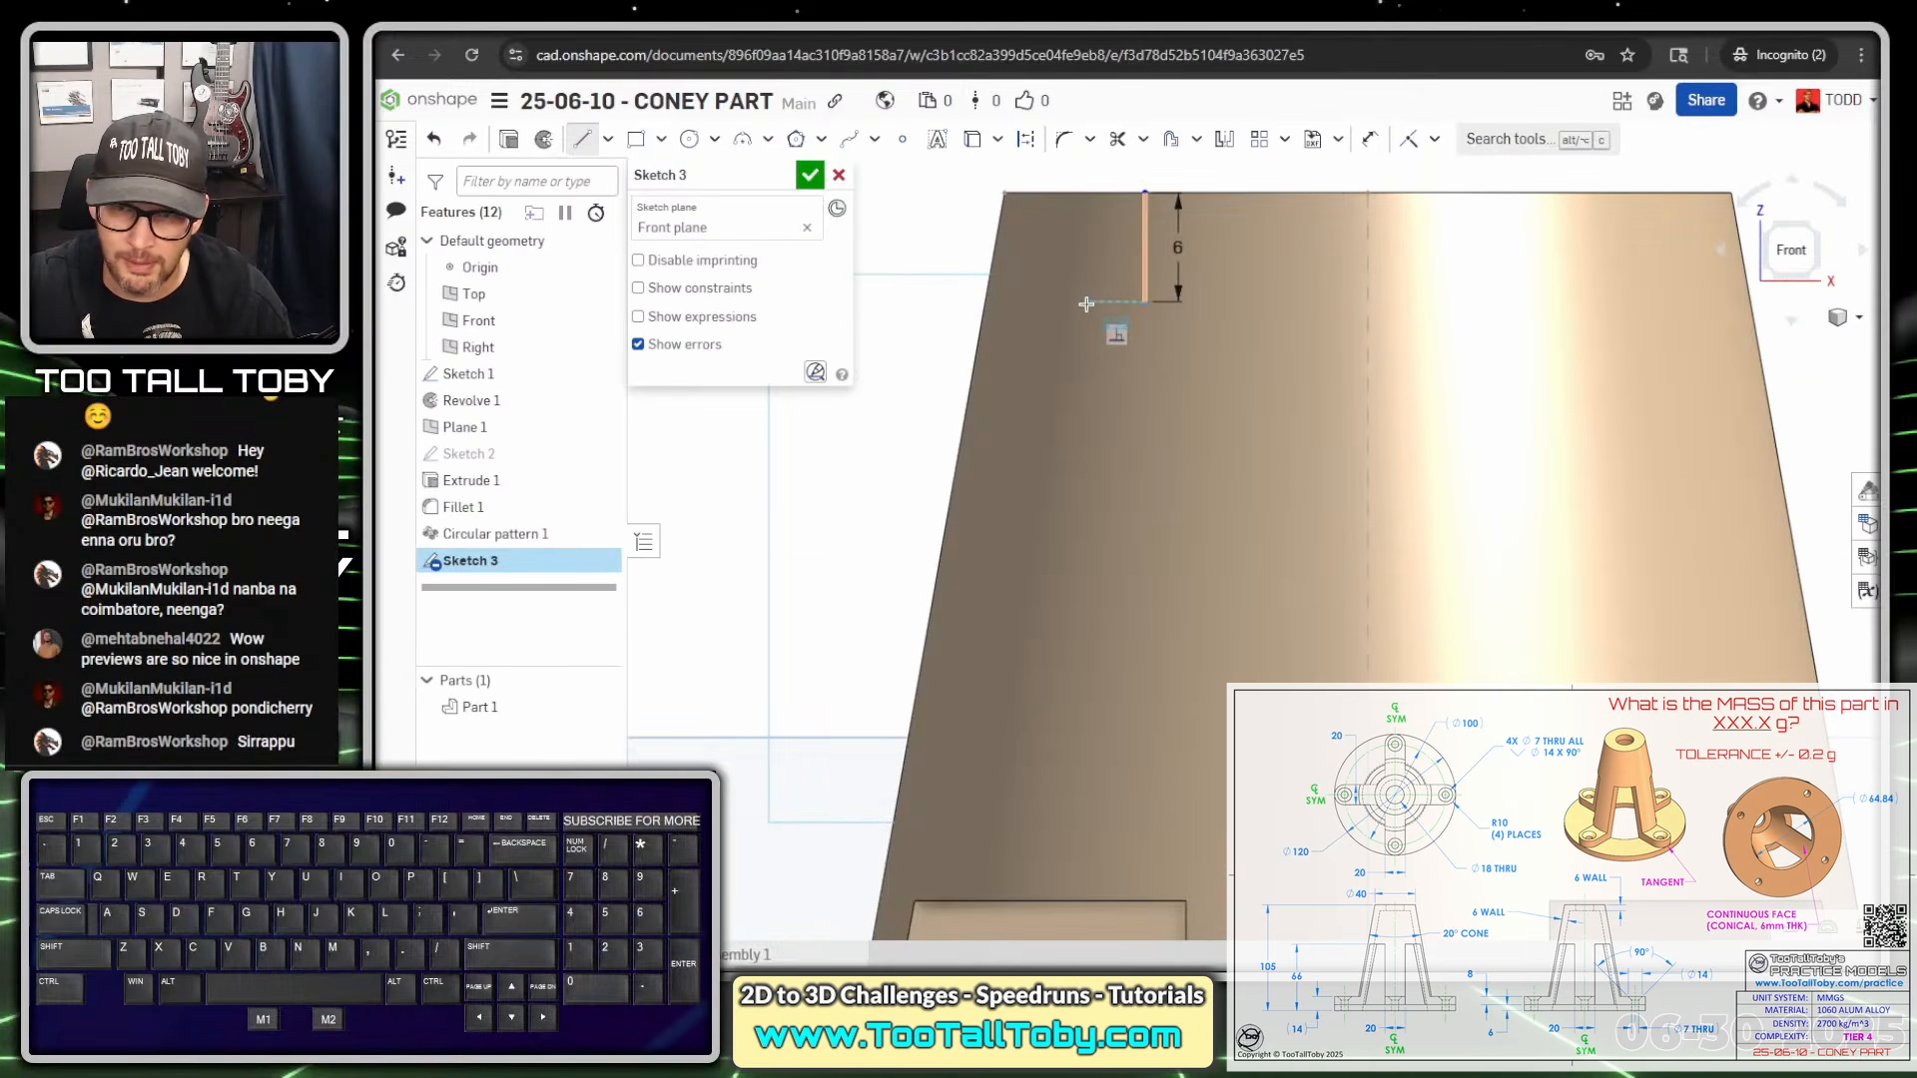
scroll(1064, 636, down, 5)
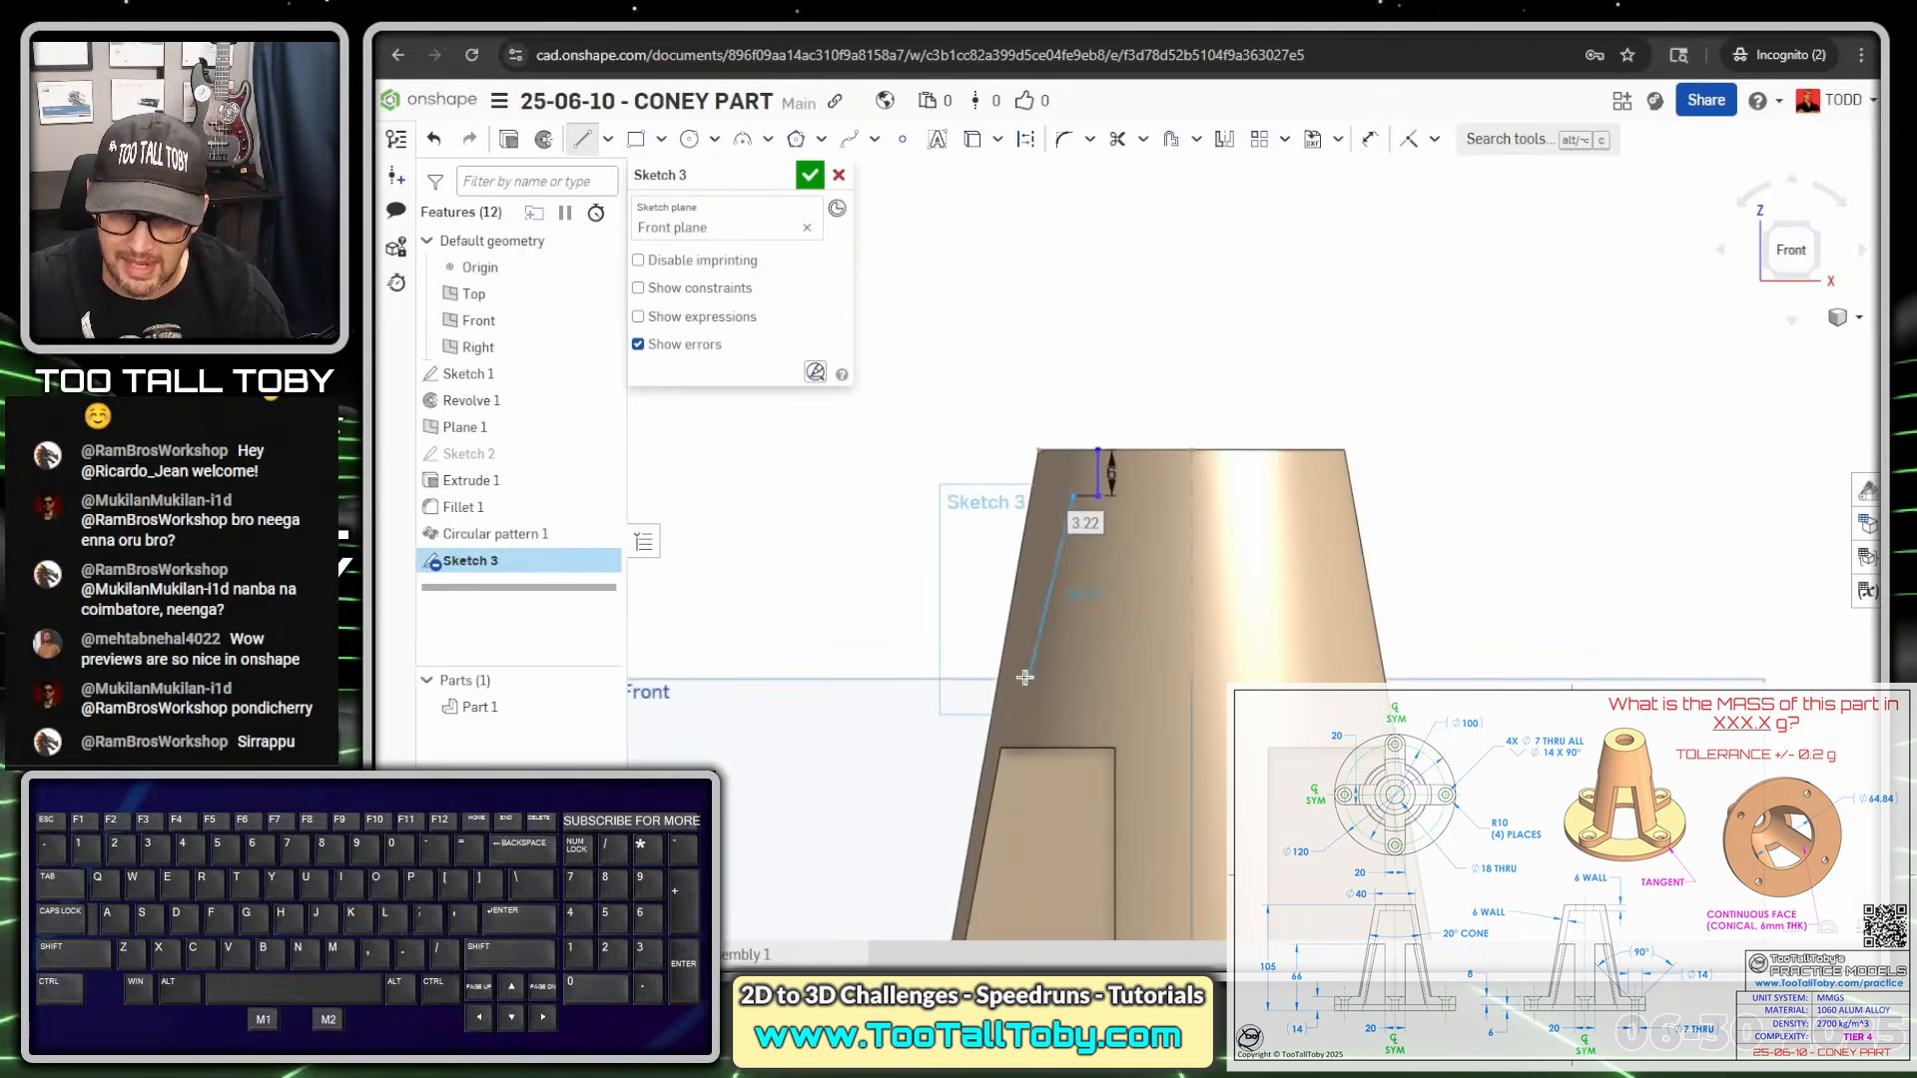
scroll(1008, 674, up, 4)
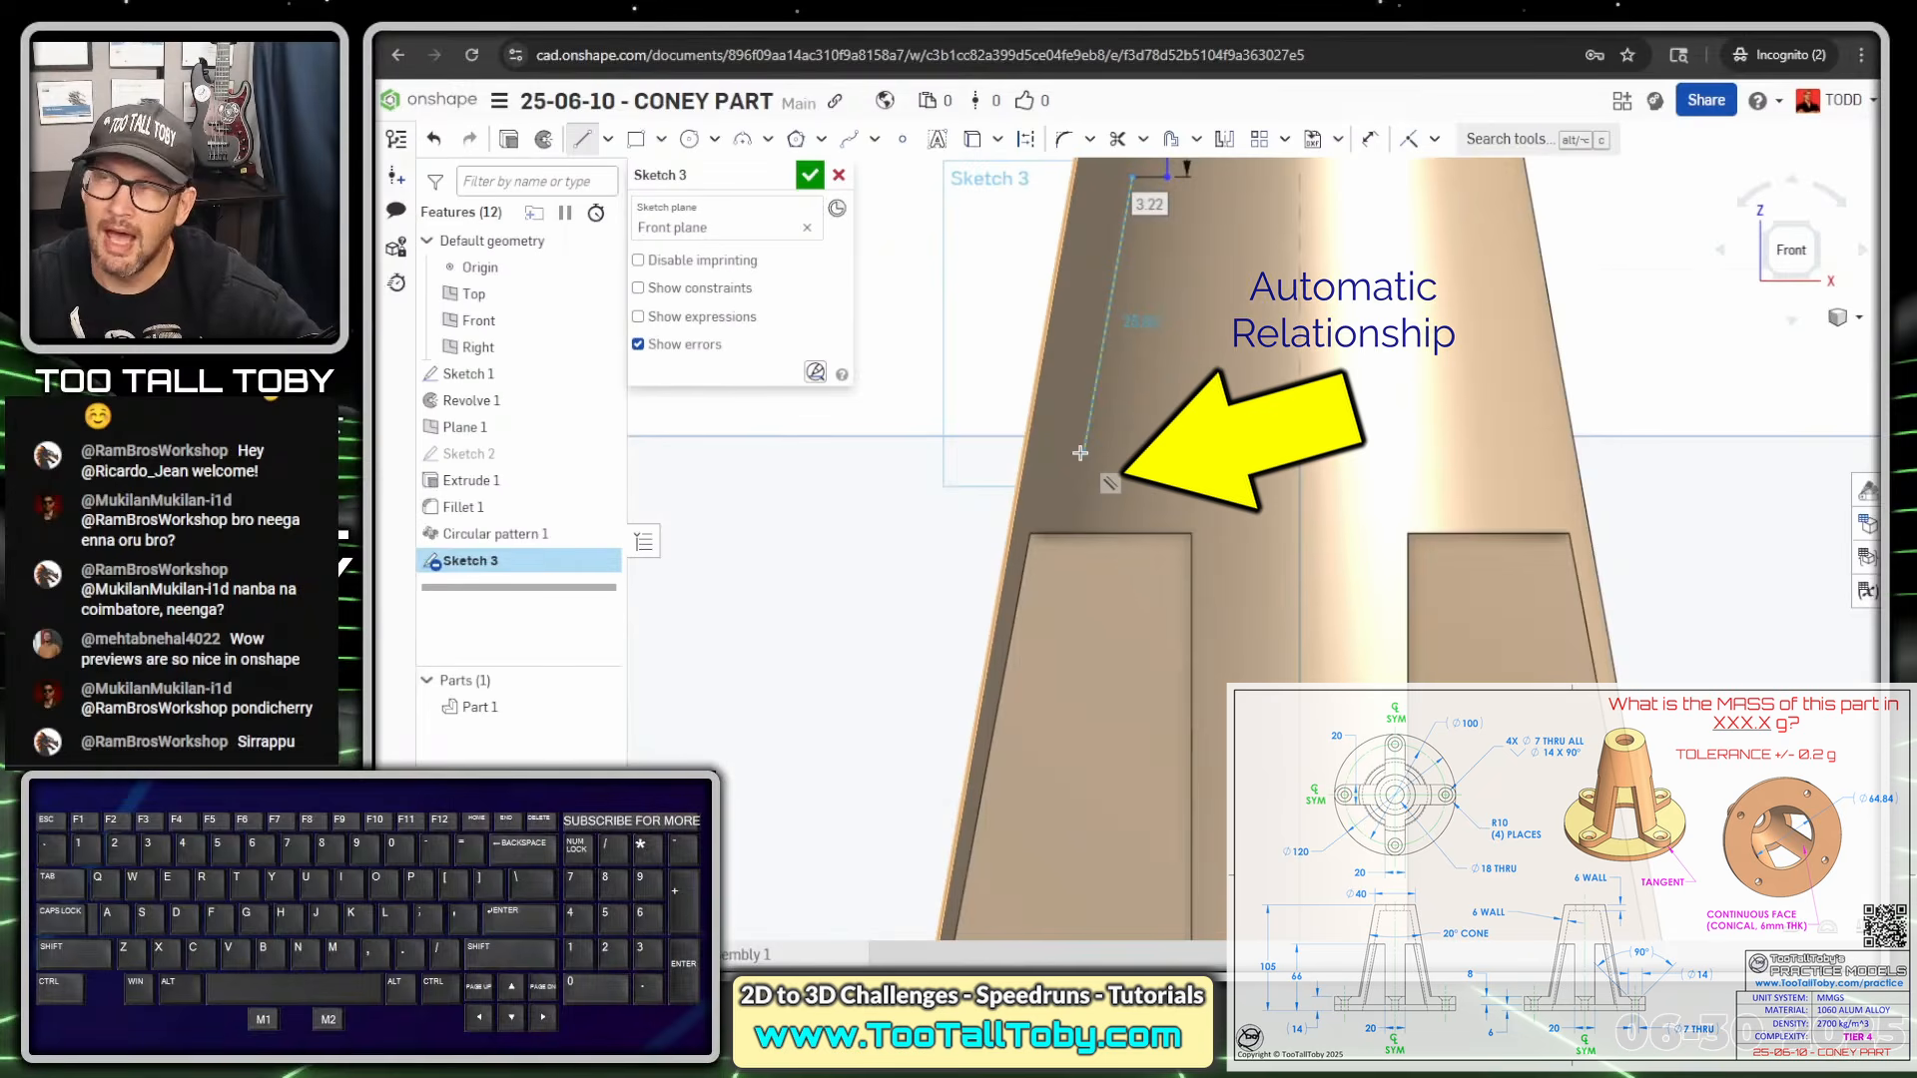
scroll(1081, 452, down, 3)
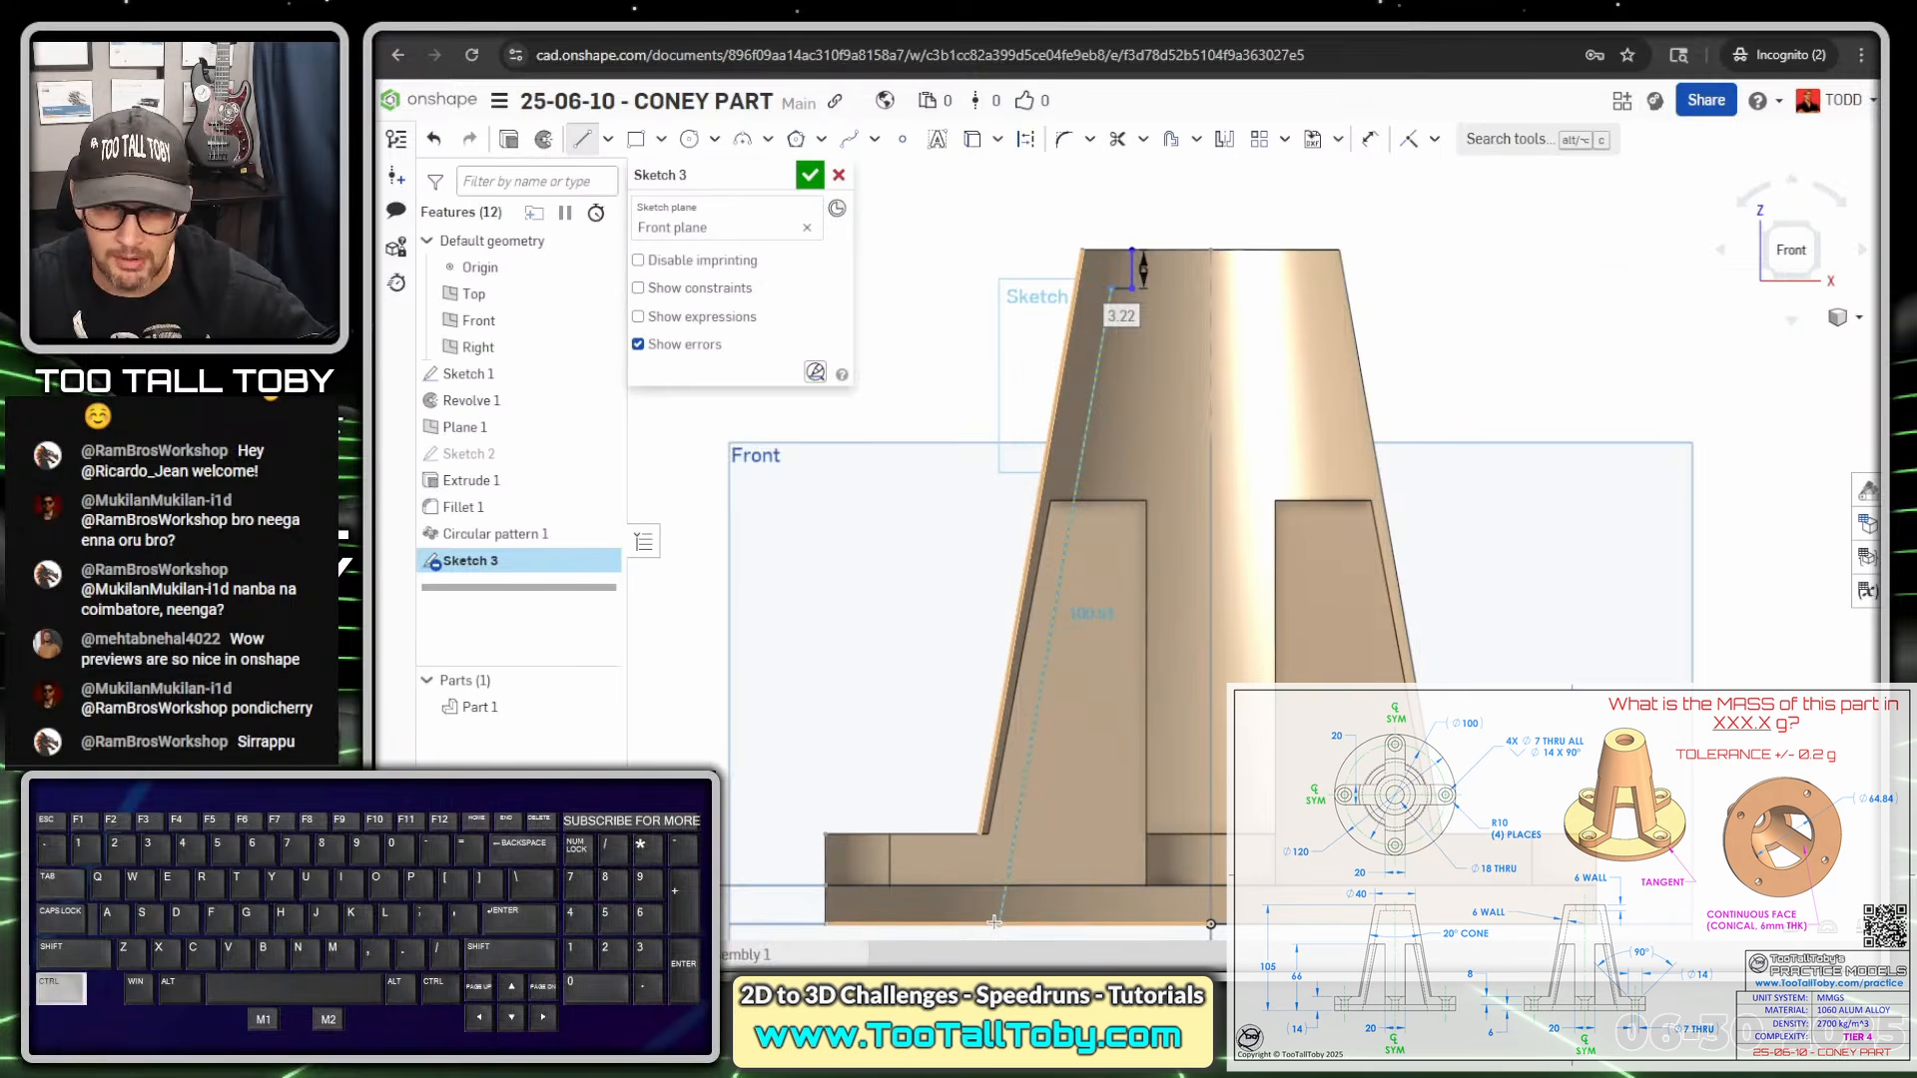
Draw the sloped wall to the base, across to the centreline, 105 up the axis, and across the top
ctrl+middle_drag(1018, 939, 1091, 663)
ctrl+scroll(1092, 665, down, 2)
ctrl+middle_drag(1160, 564, 1128, 609)
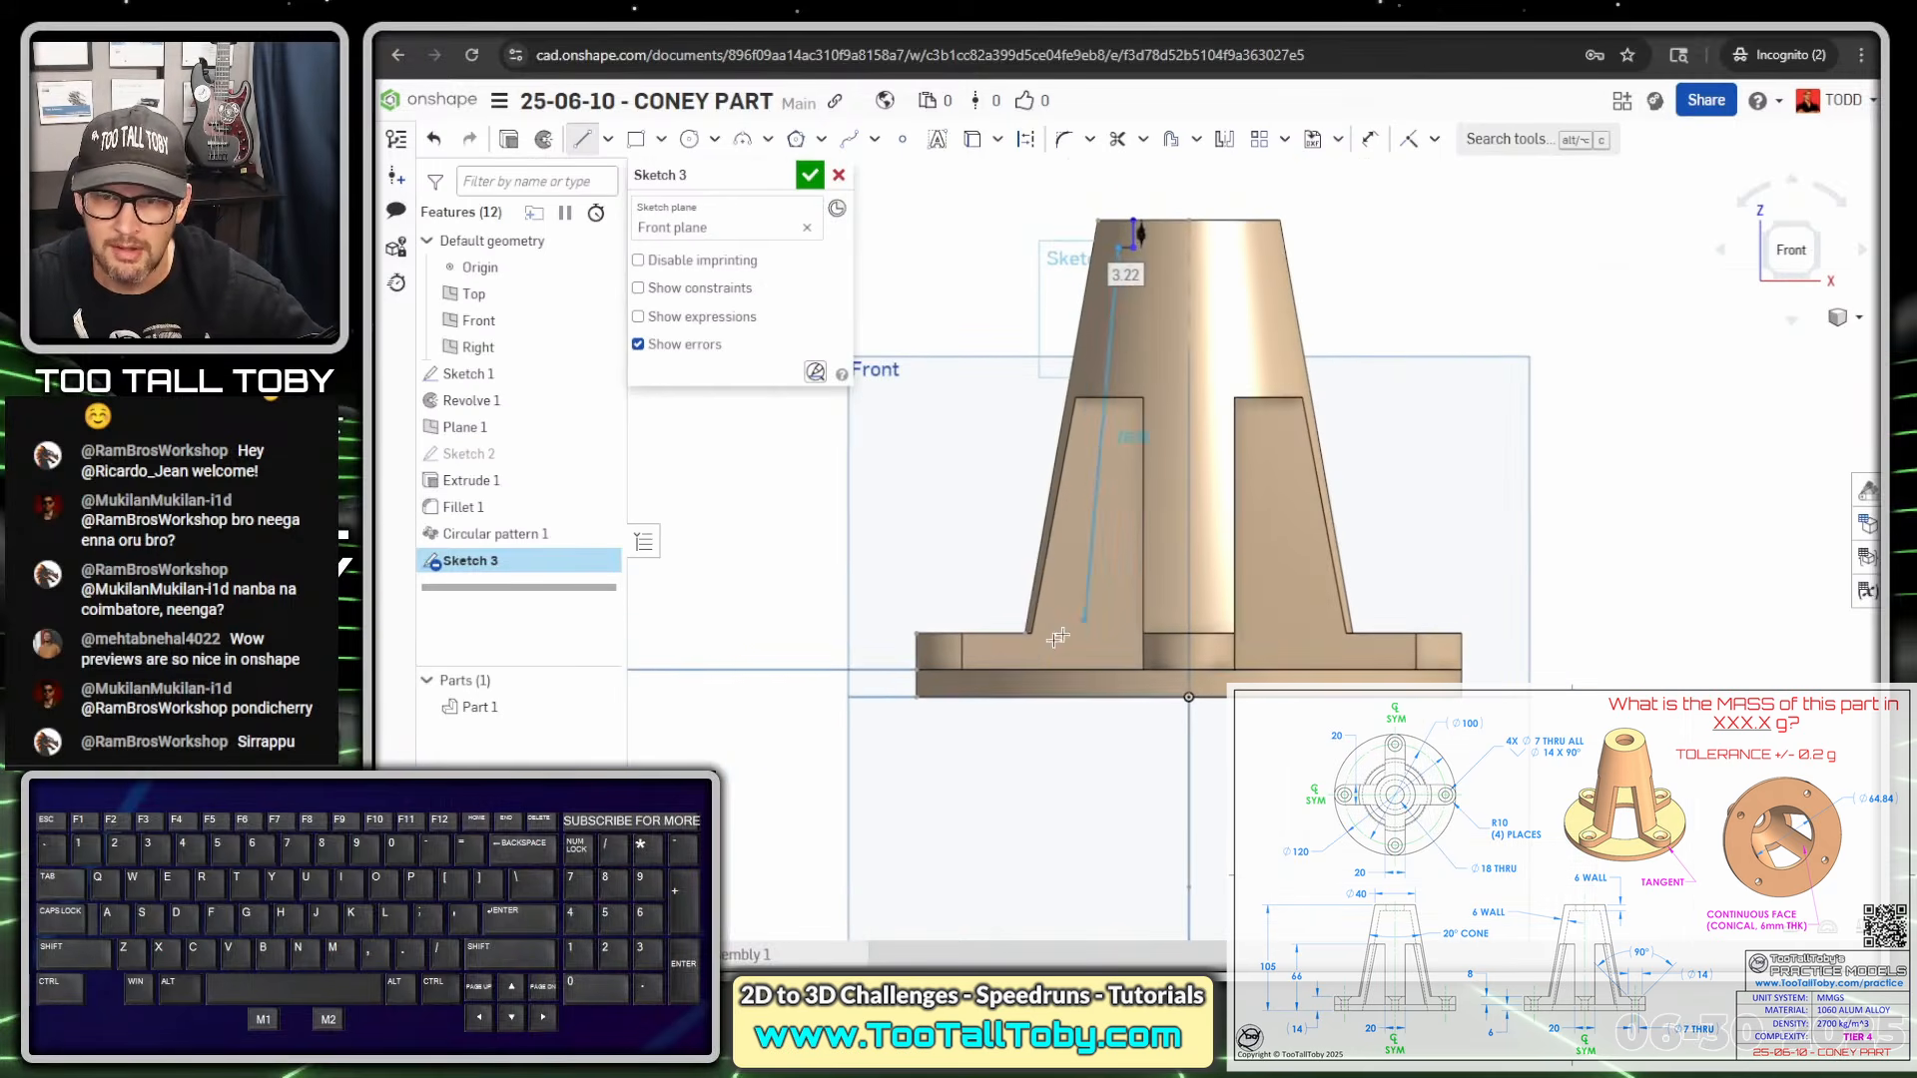
click(1039, 694)
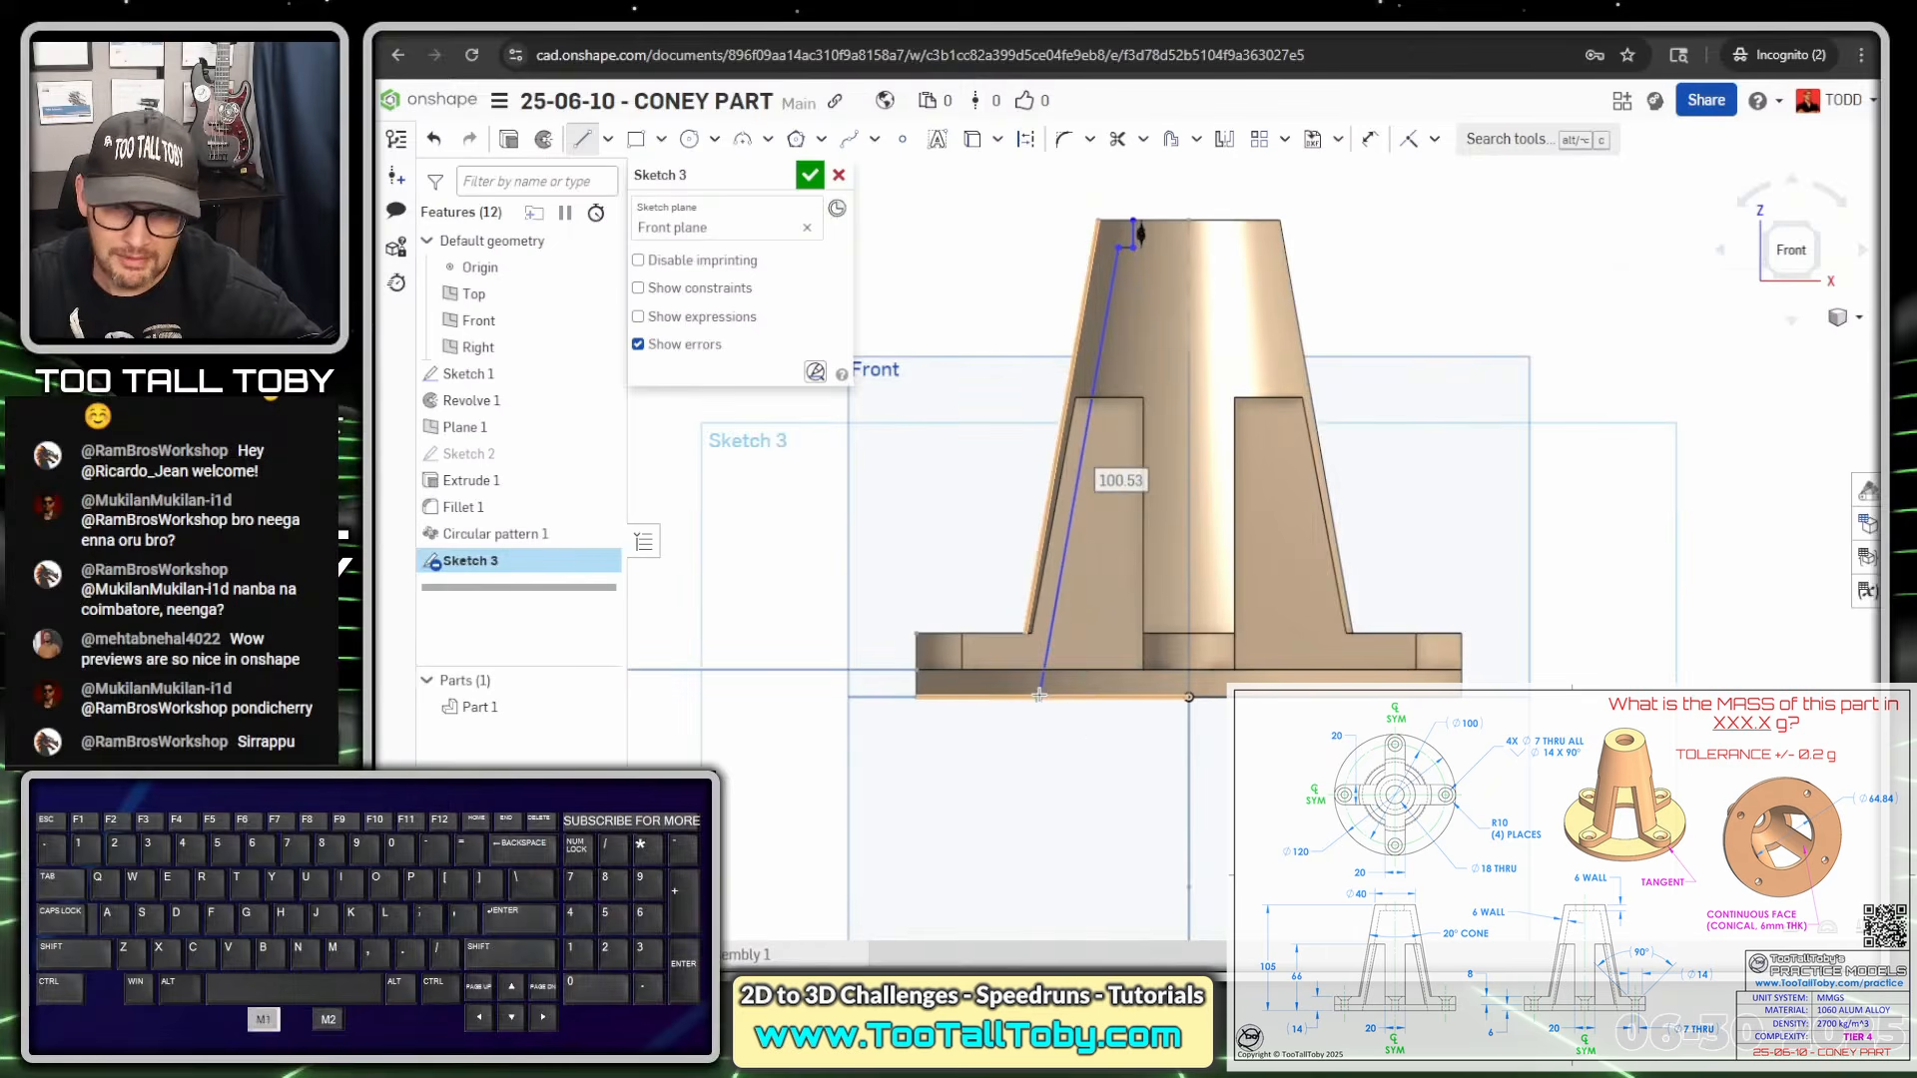
click(1189, 695)
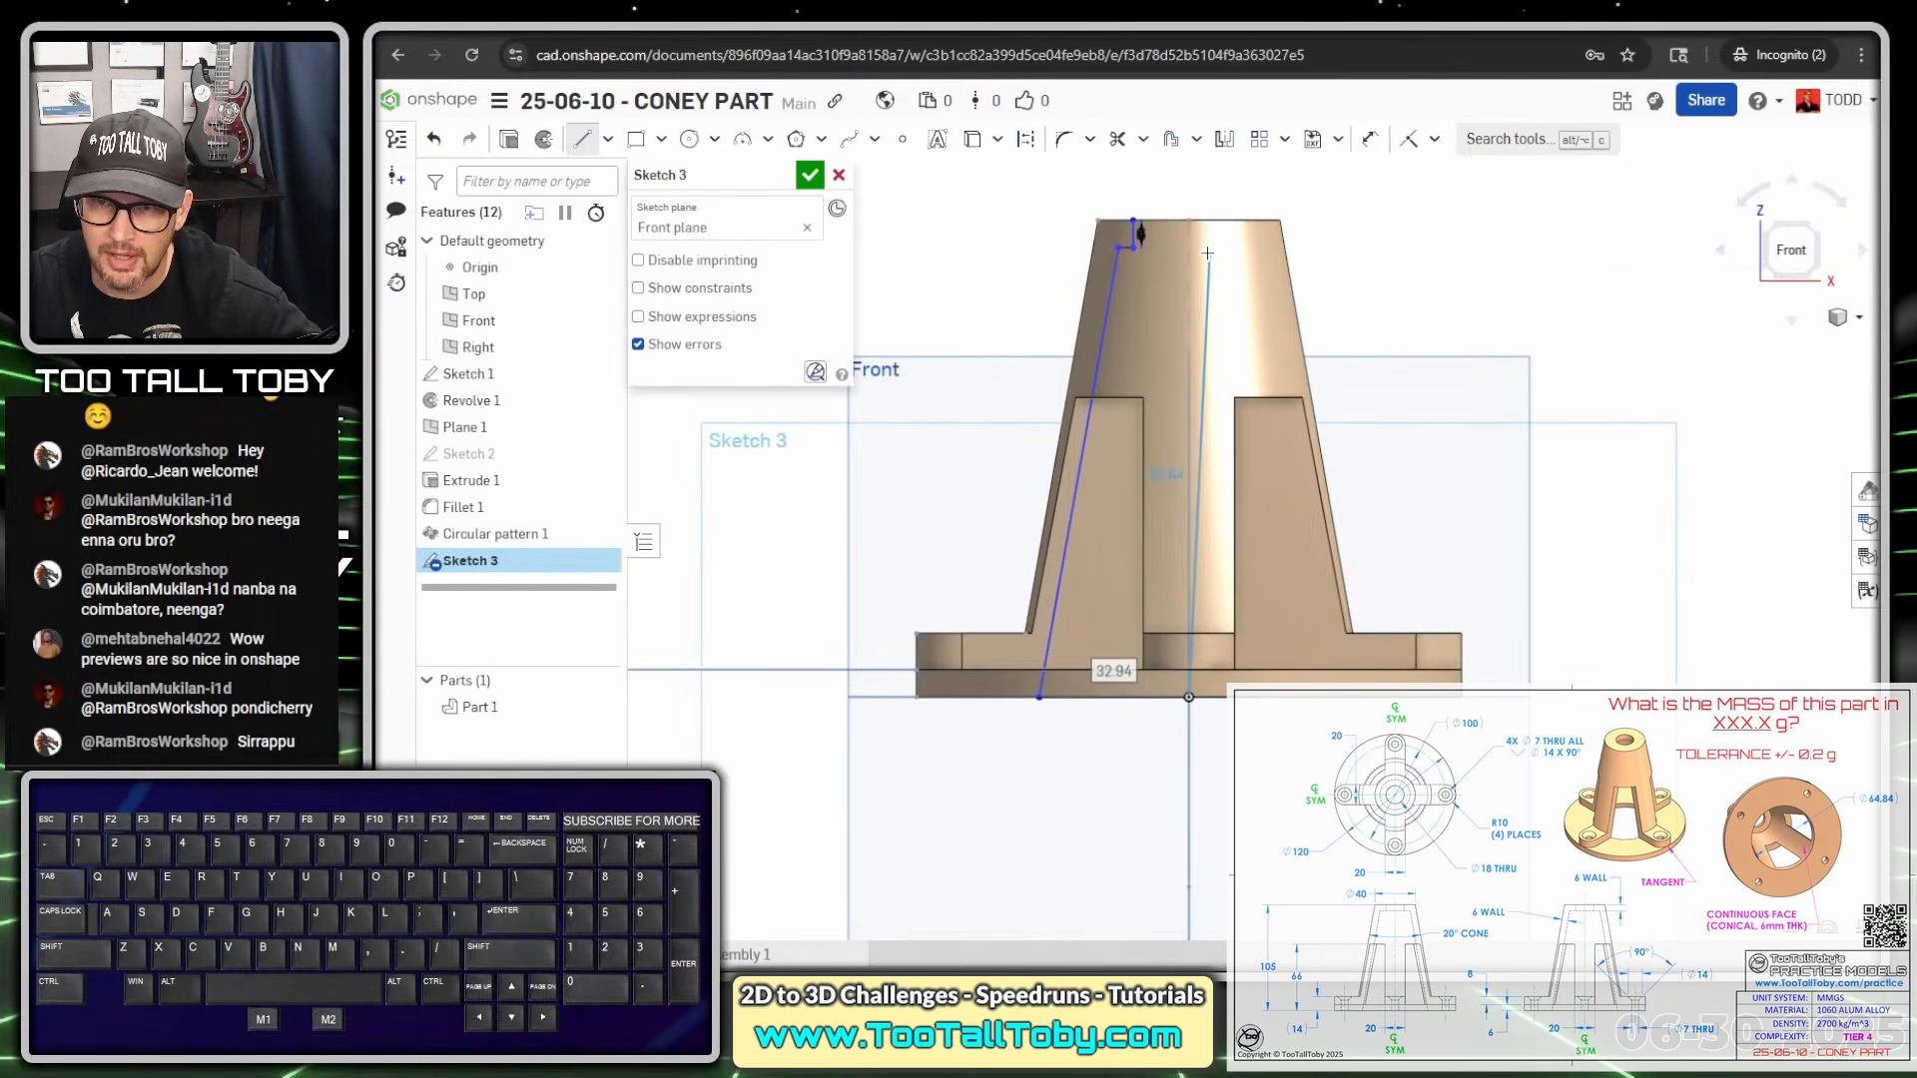
click(1189, 218)
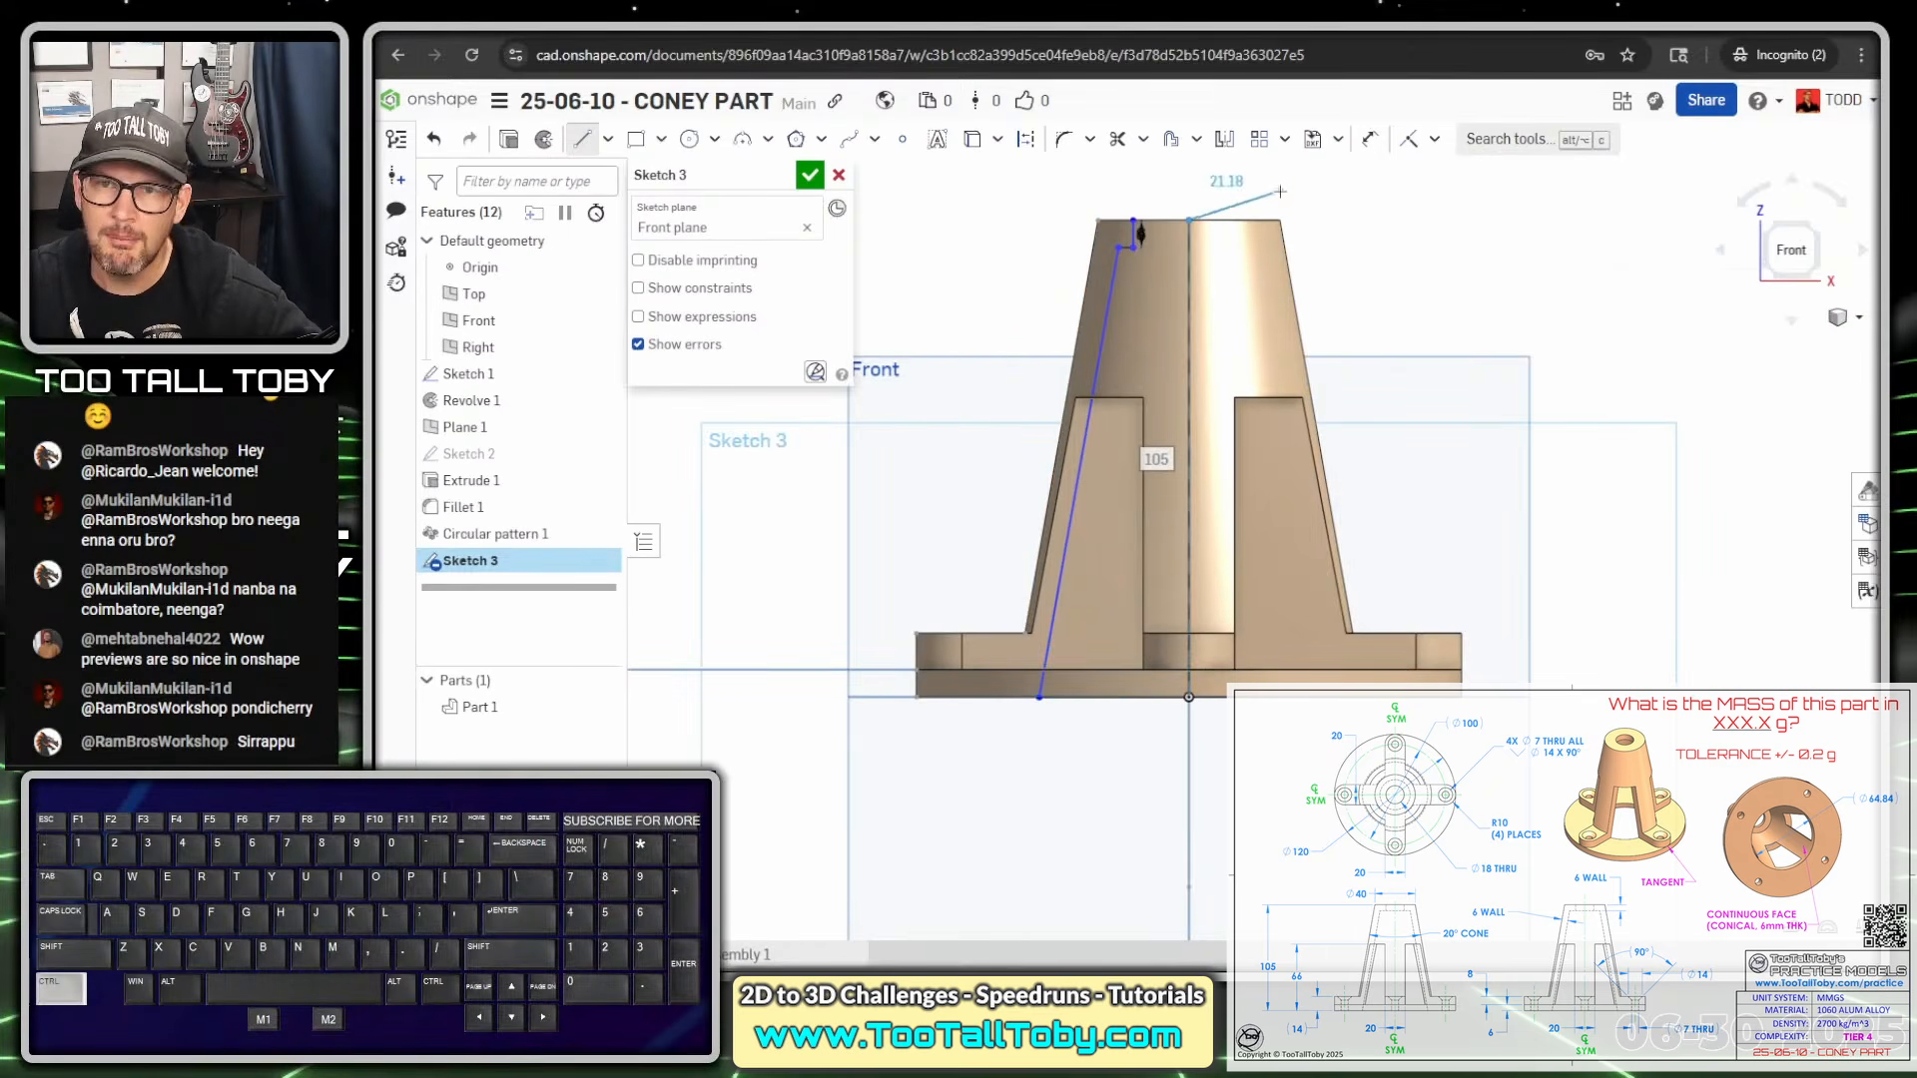
middle_drag(1282, 187, 1171, 252)
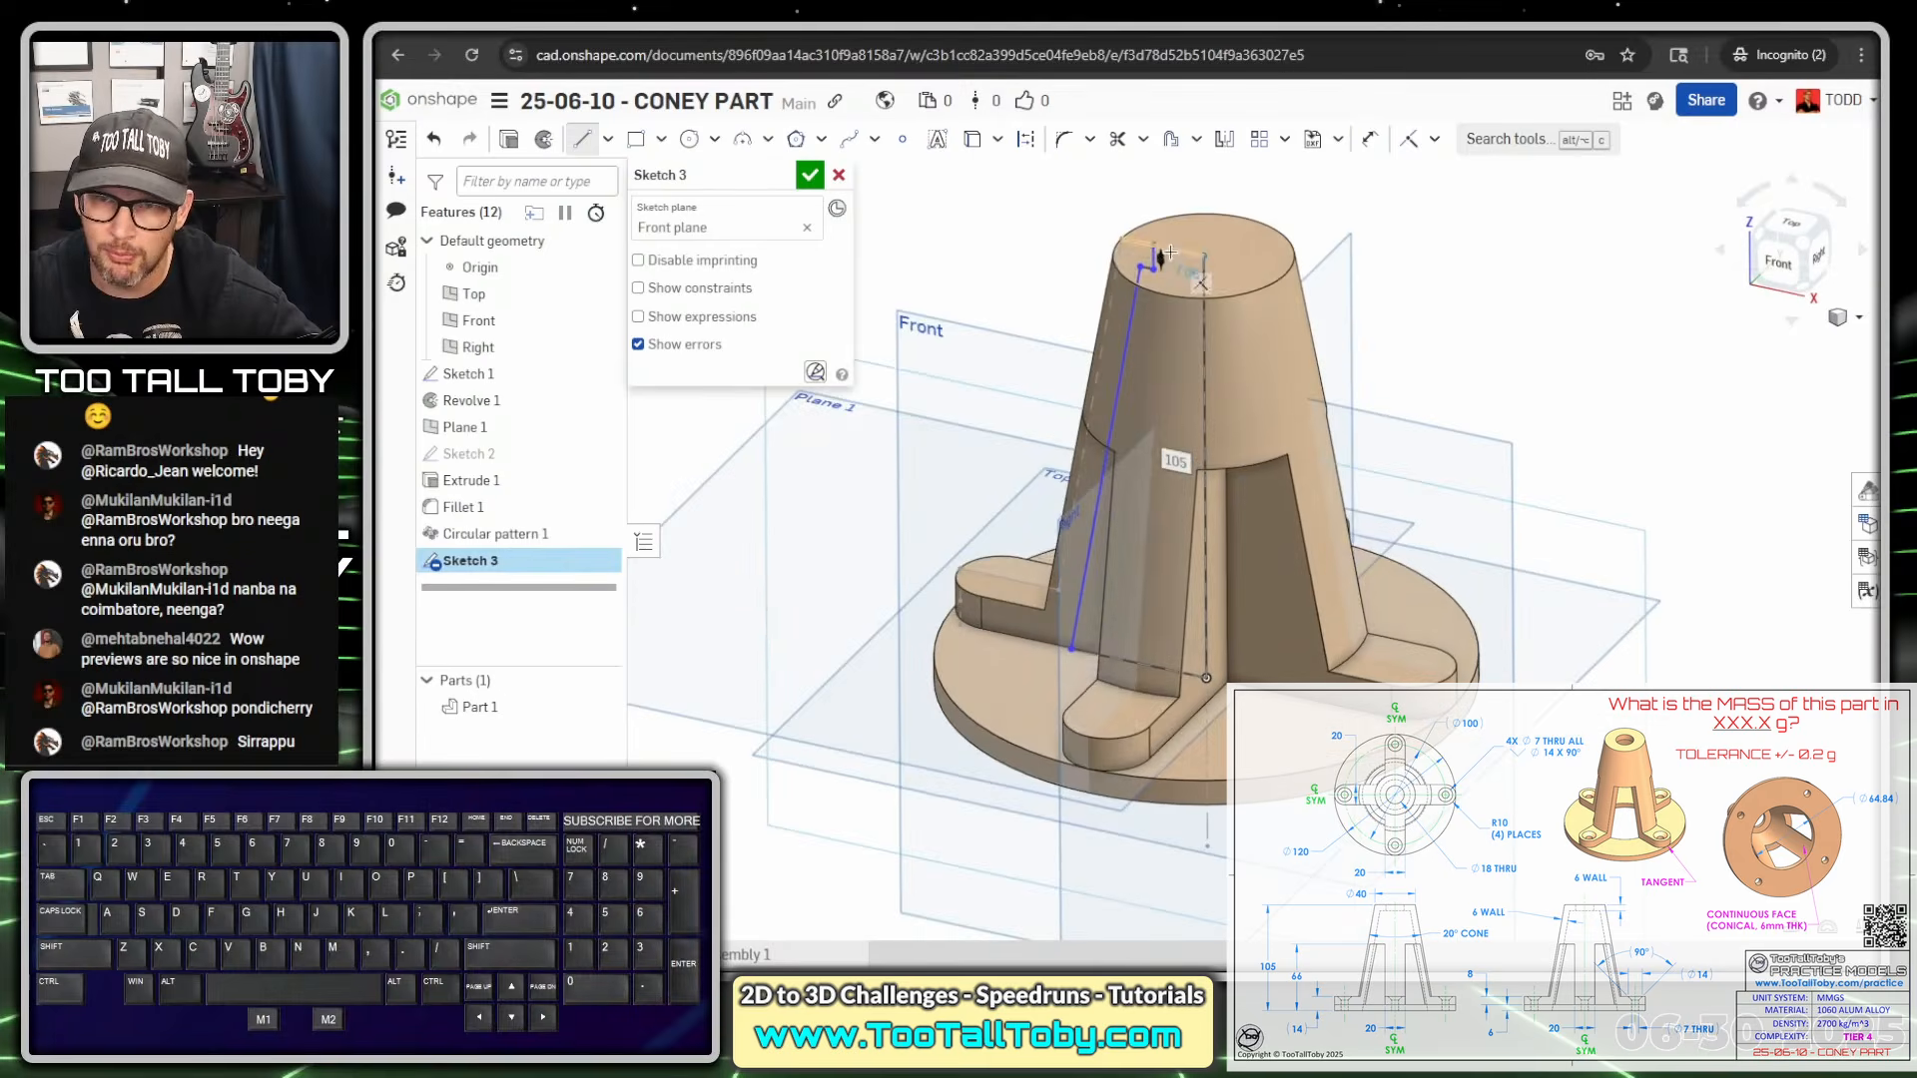
click(1156, 244)
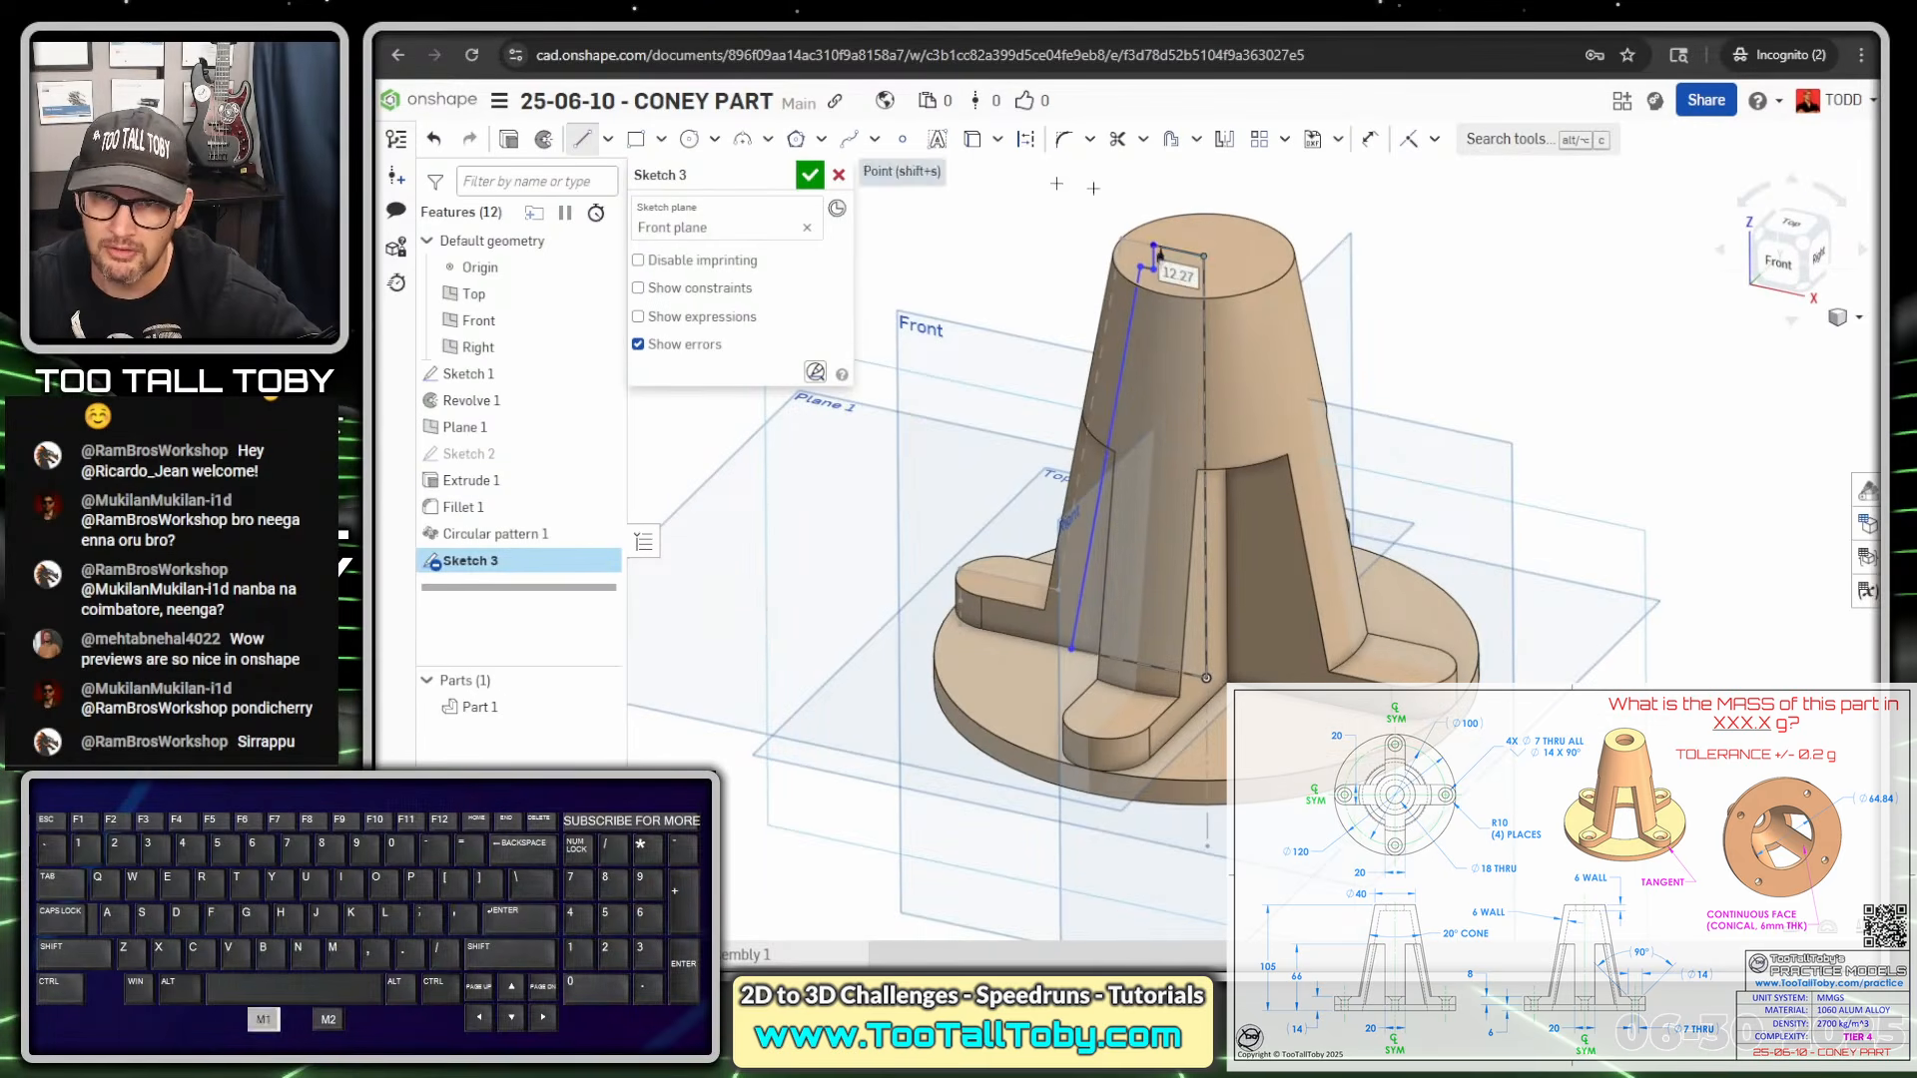
click(1206, 256)
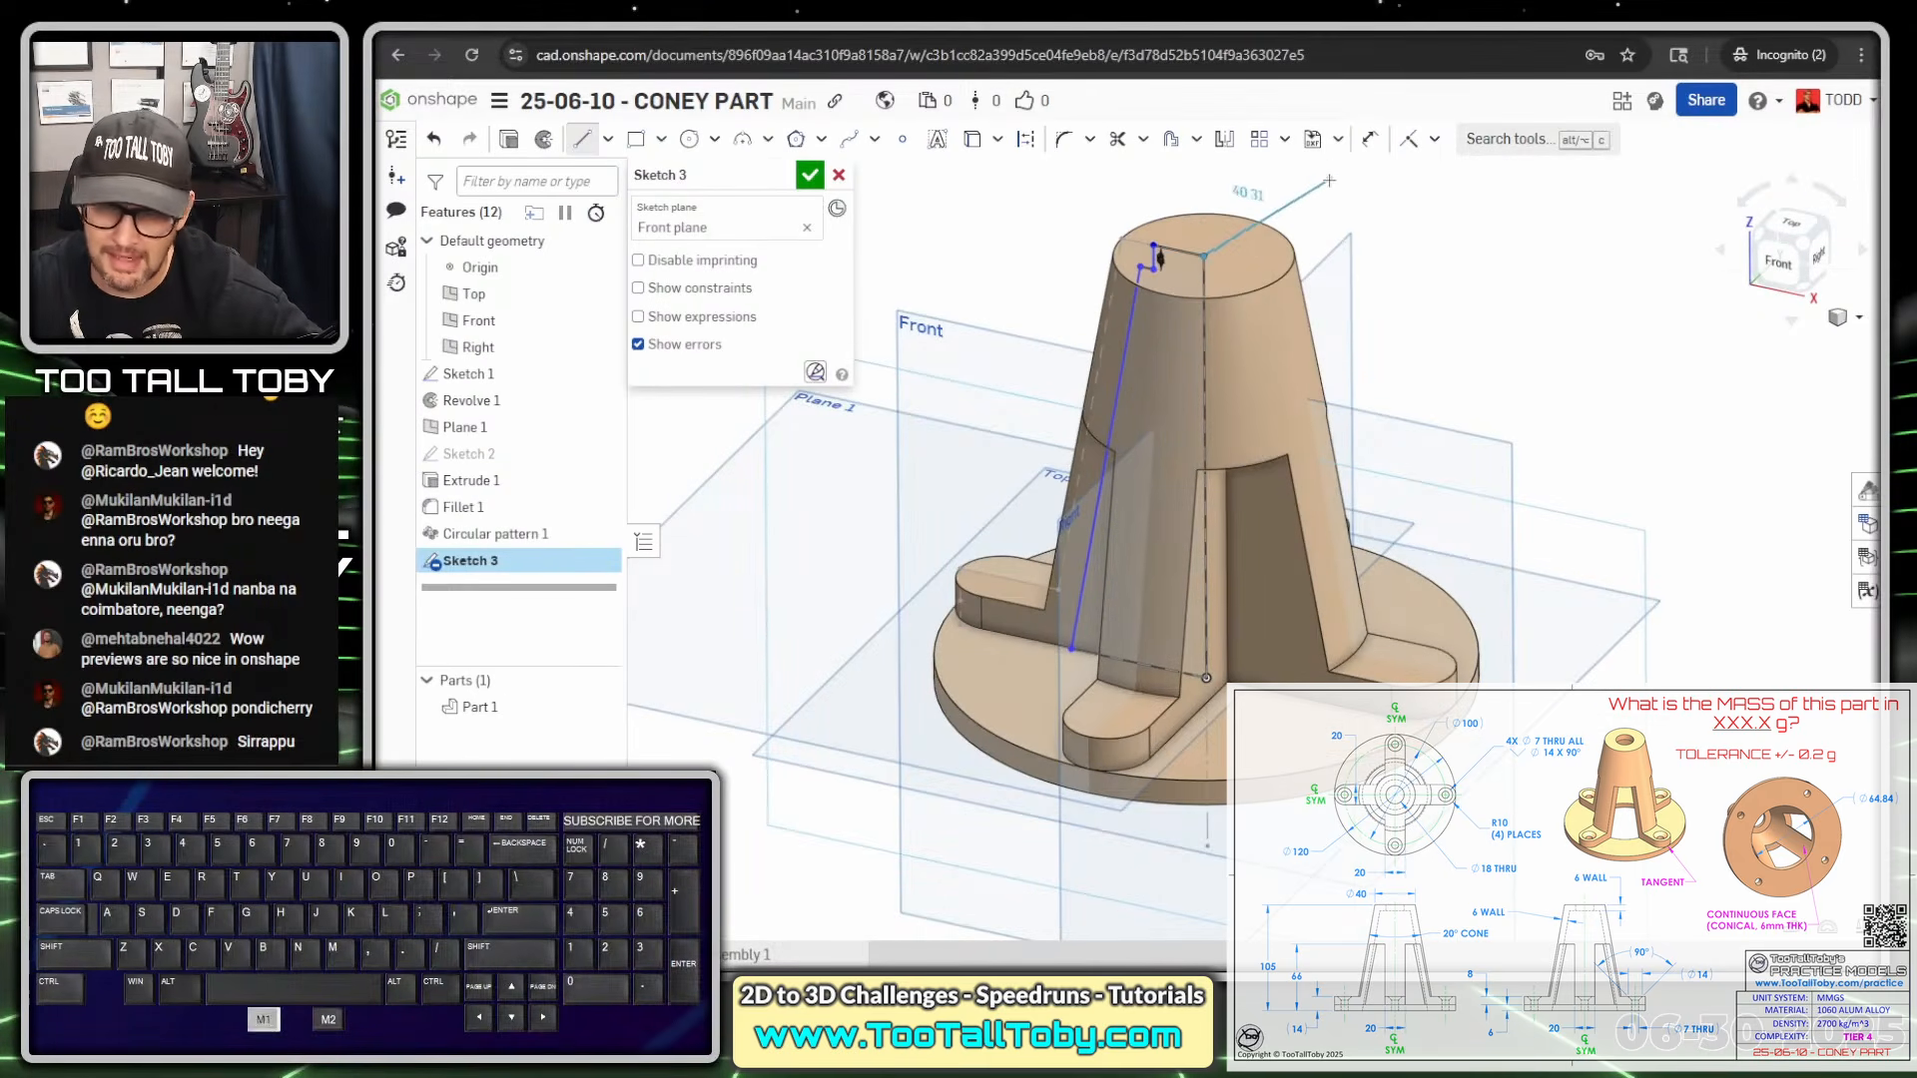
click(1203, 172)
key(Escape)
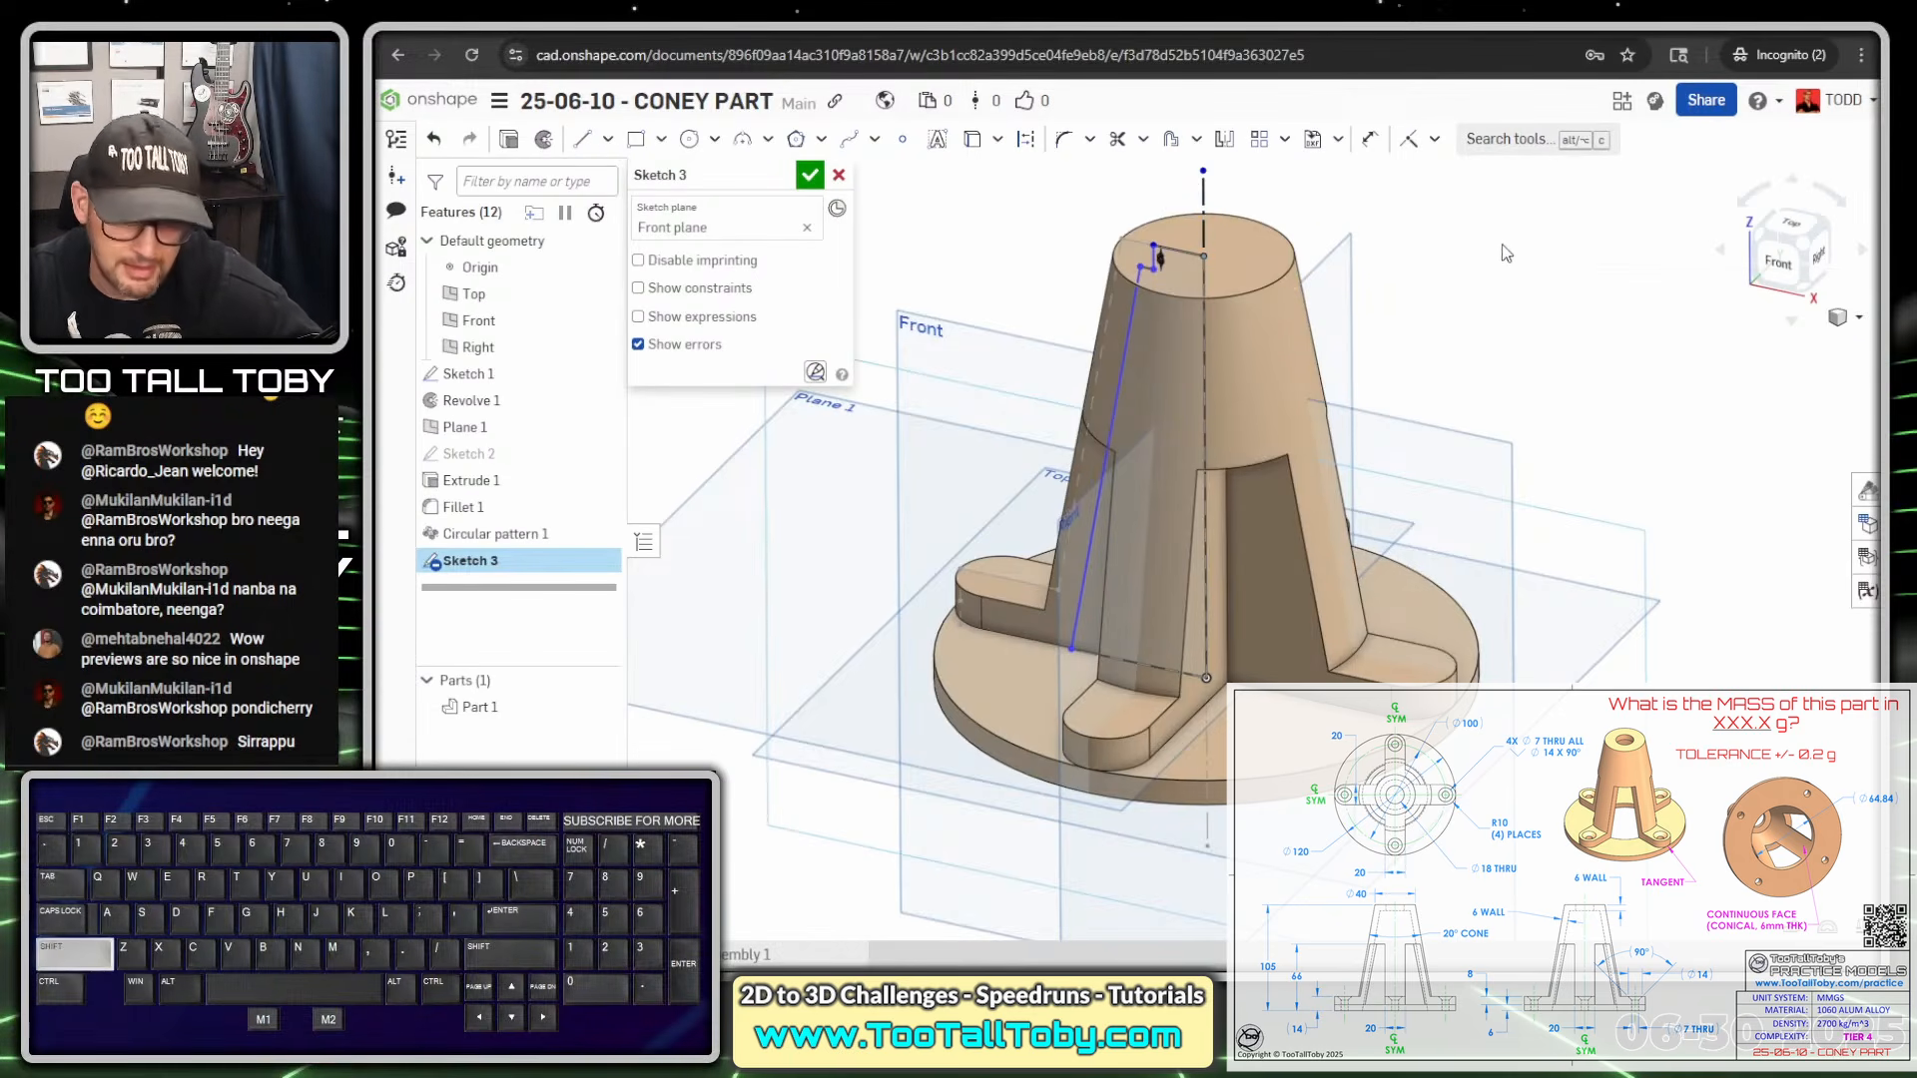
key(shift+1)
Move the 6 dimension clear and dimension the top line to the centreline as Ø18
scroll(1295, 288, up, 3)
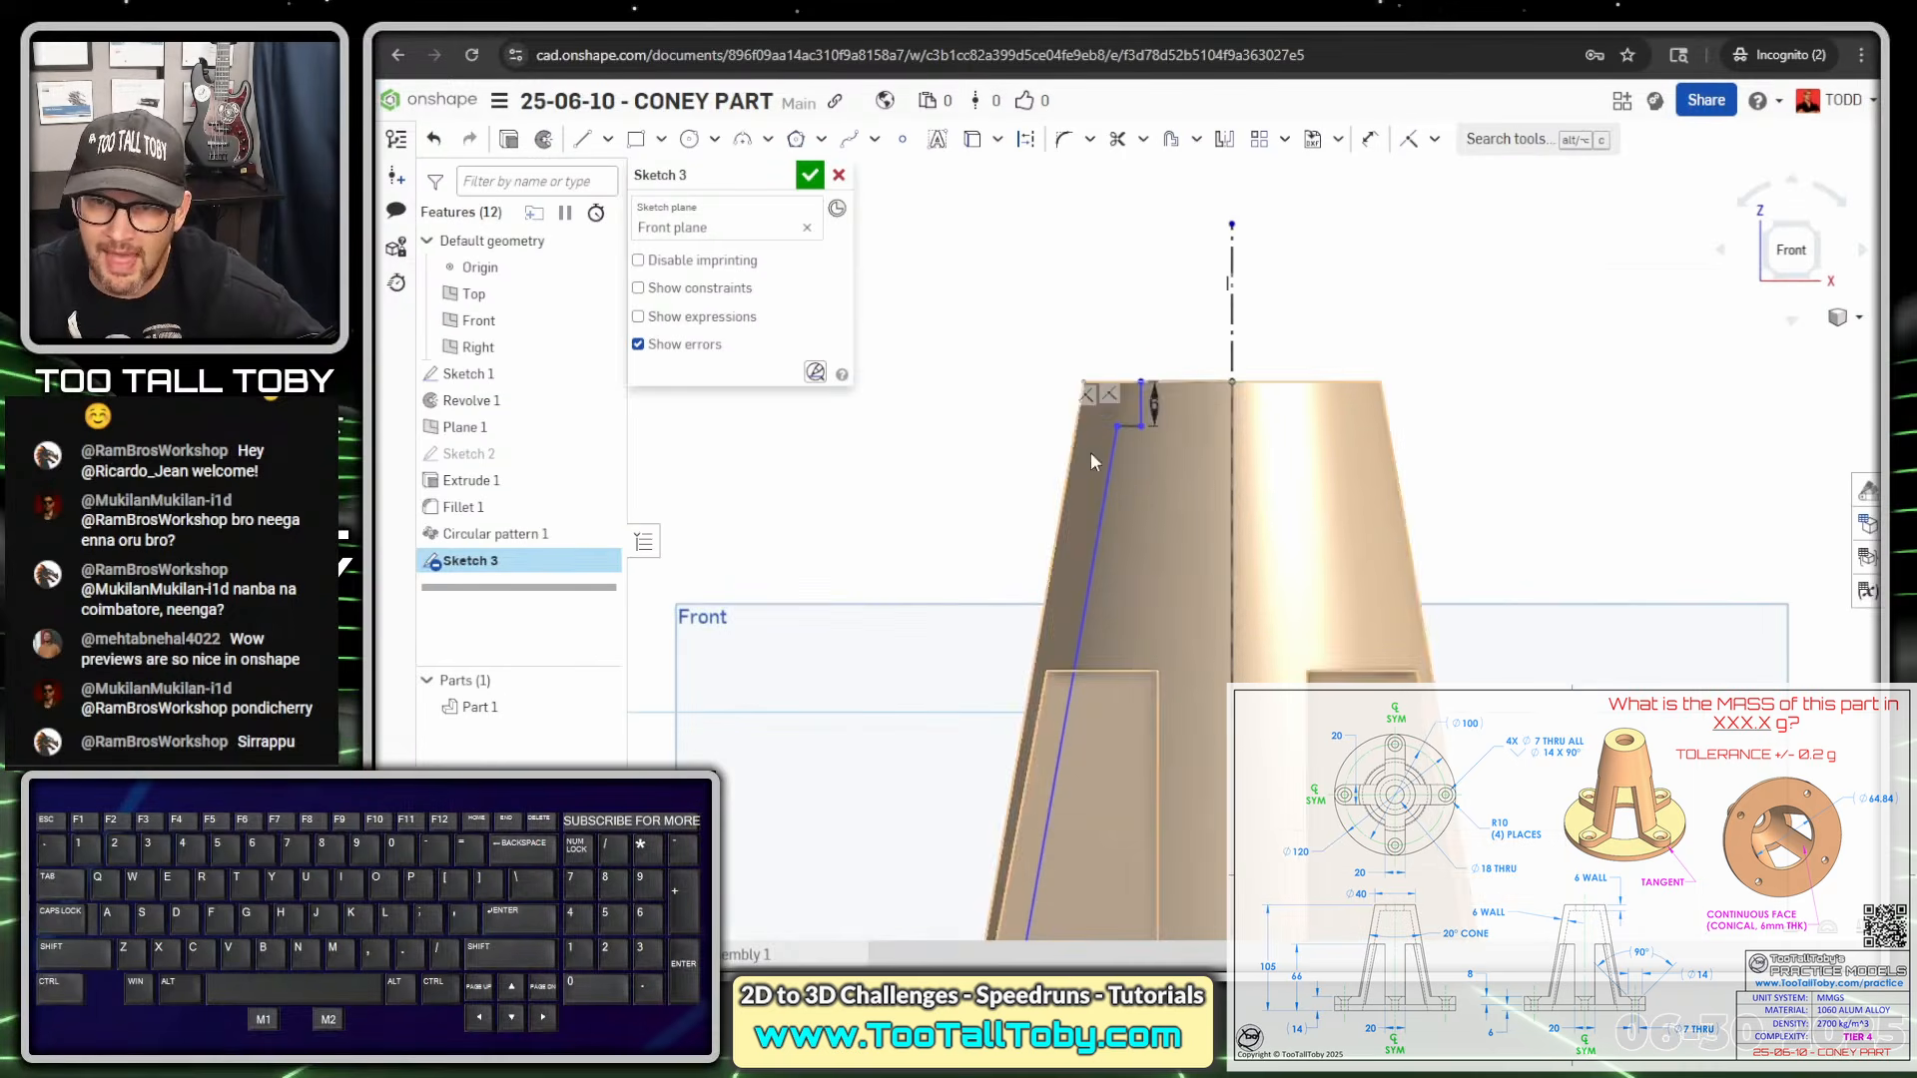
mouse_move(1157, 405)
mouse_down()
mouse_move(1081, 323)
mouse_move(1007, 303)
mouse_up()
click(1418, 331)
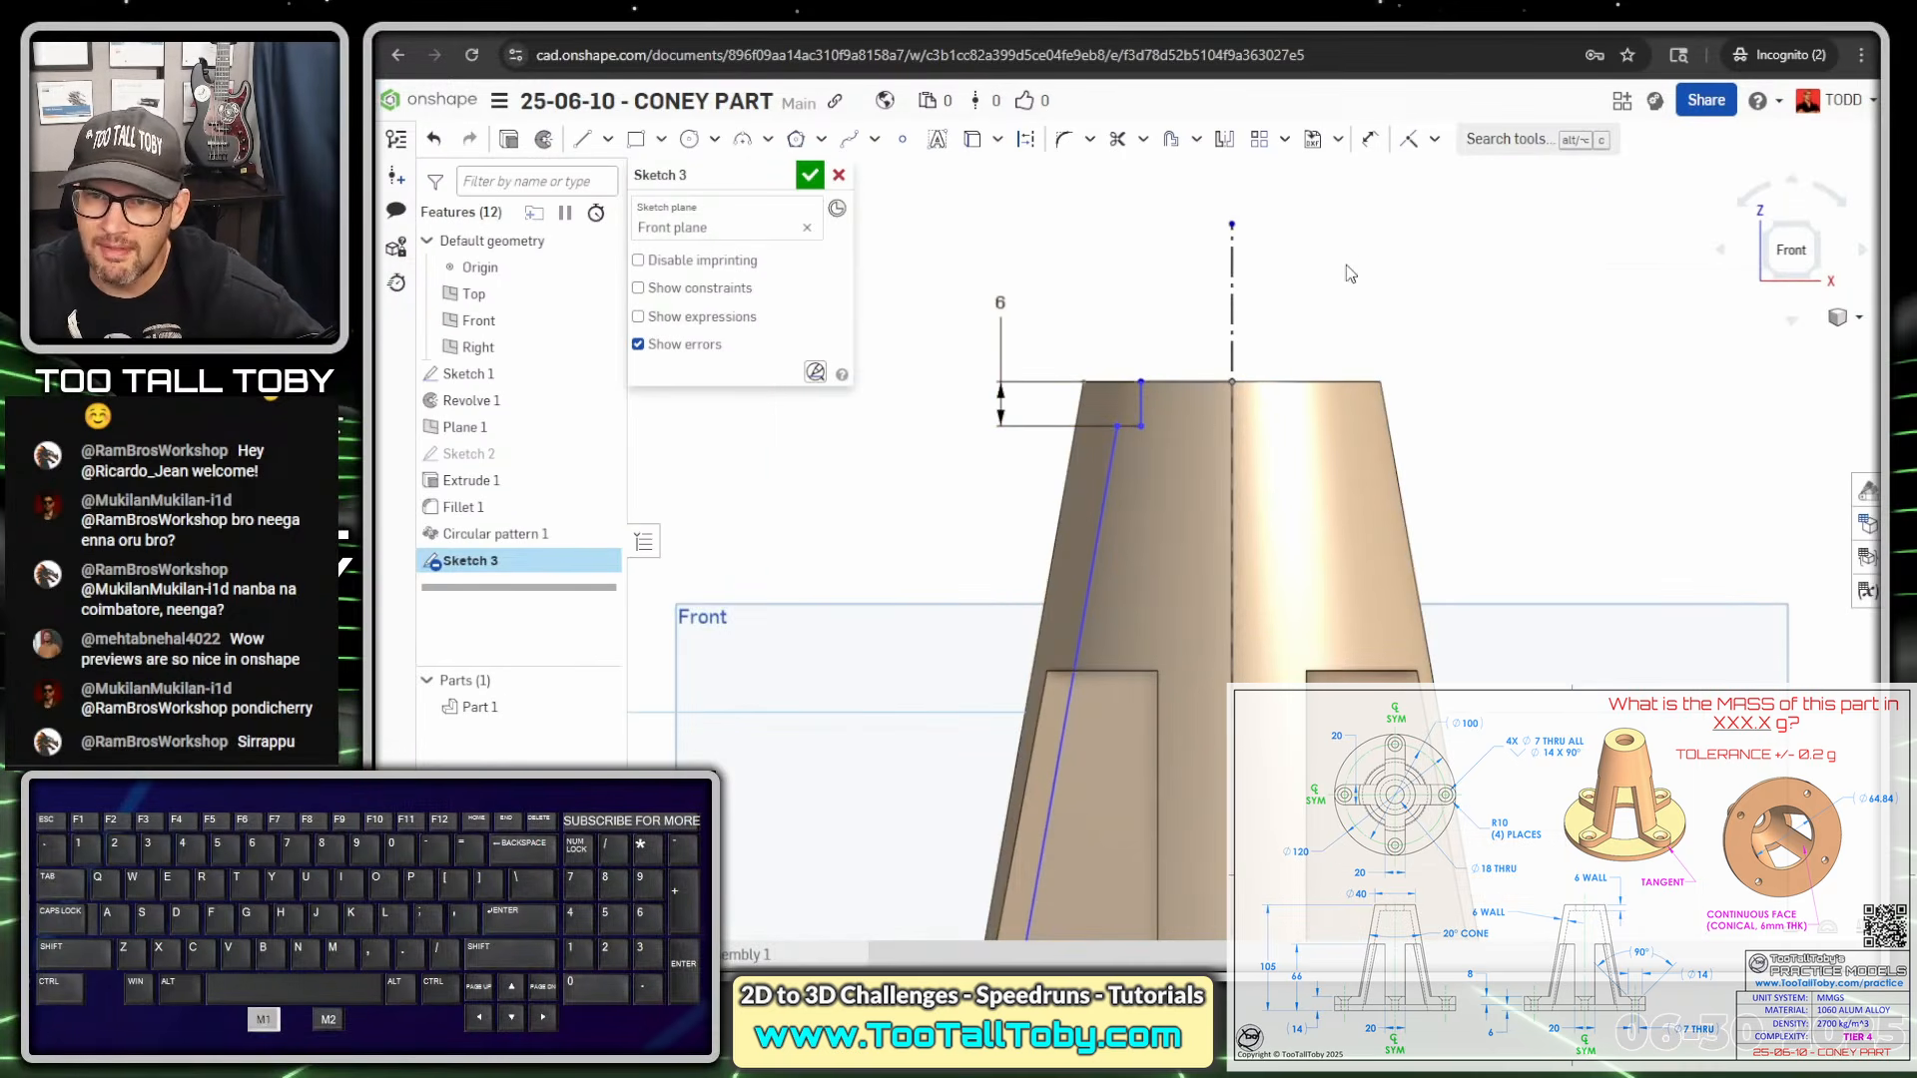
key(s)
click(1522, 307)
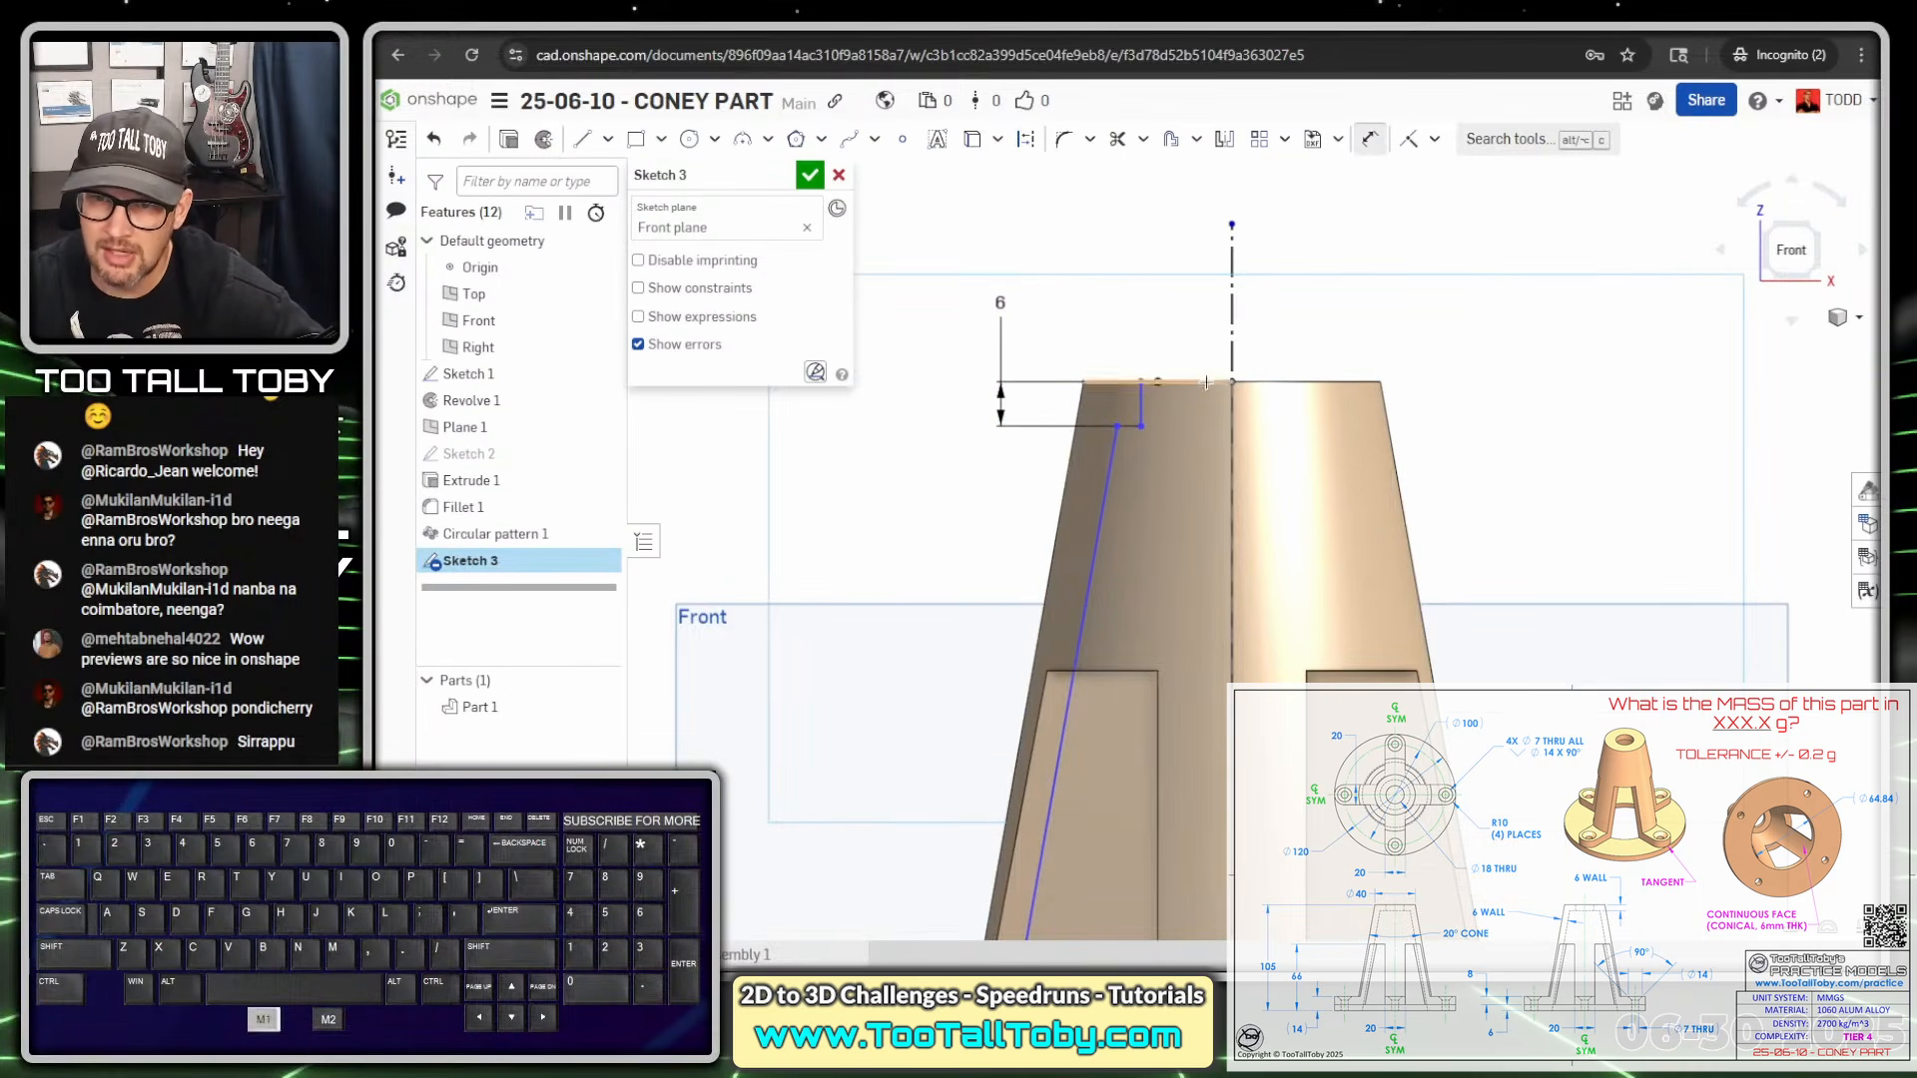
click(1141, 402)
click(1232, 339)
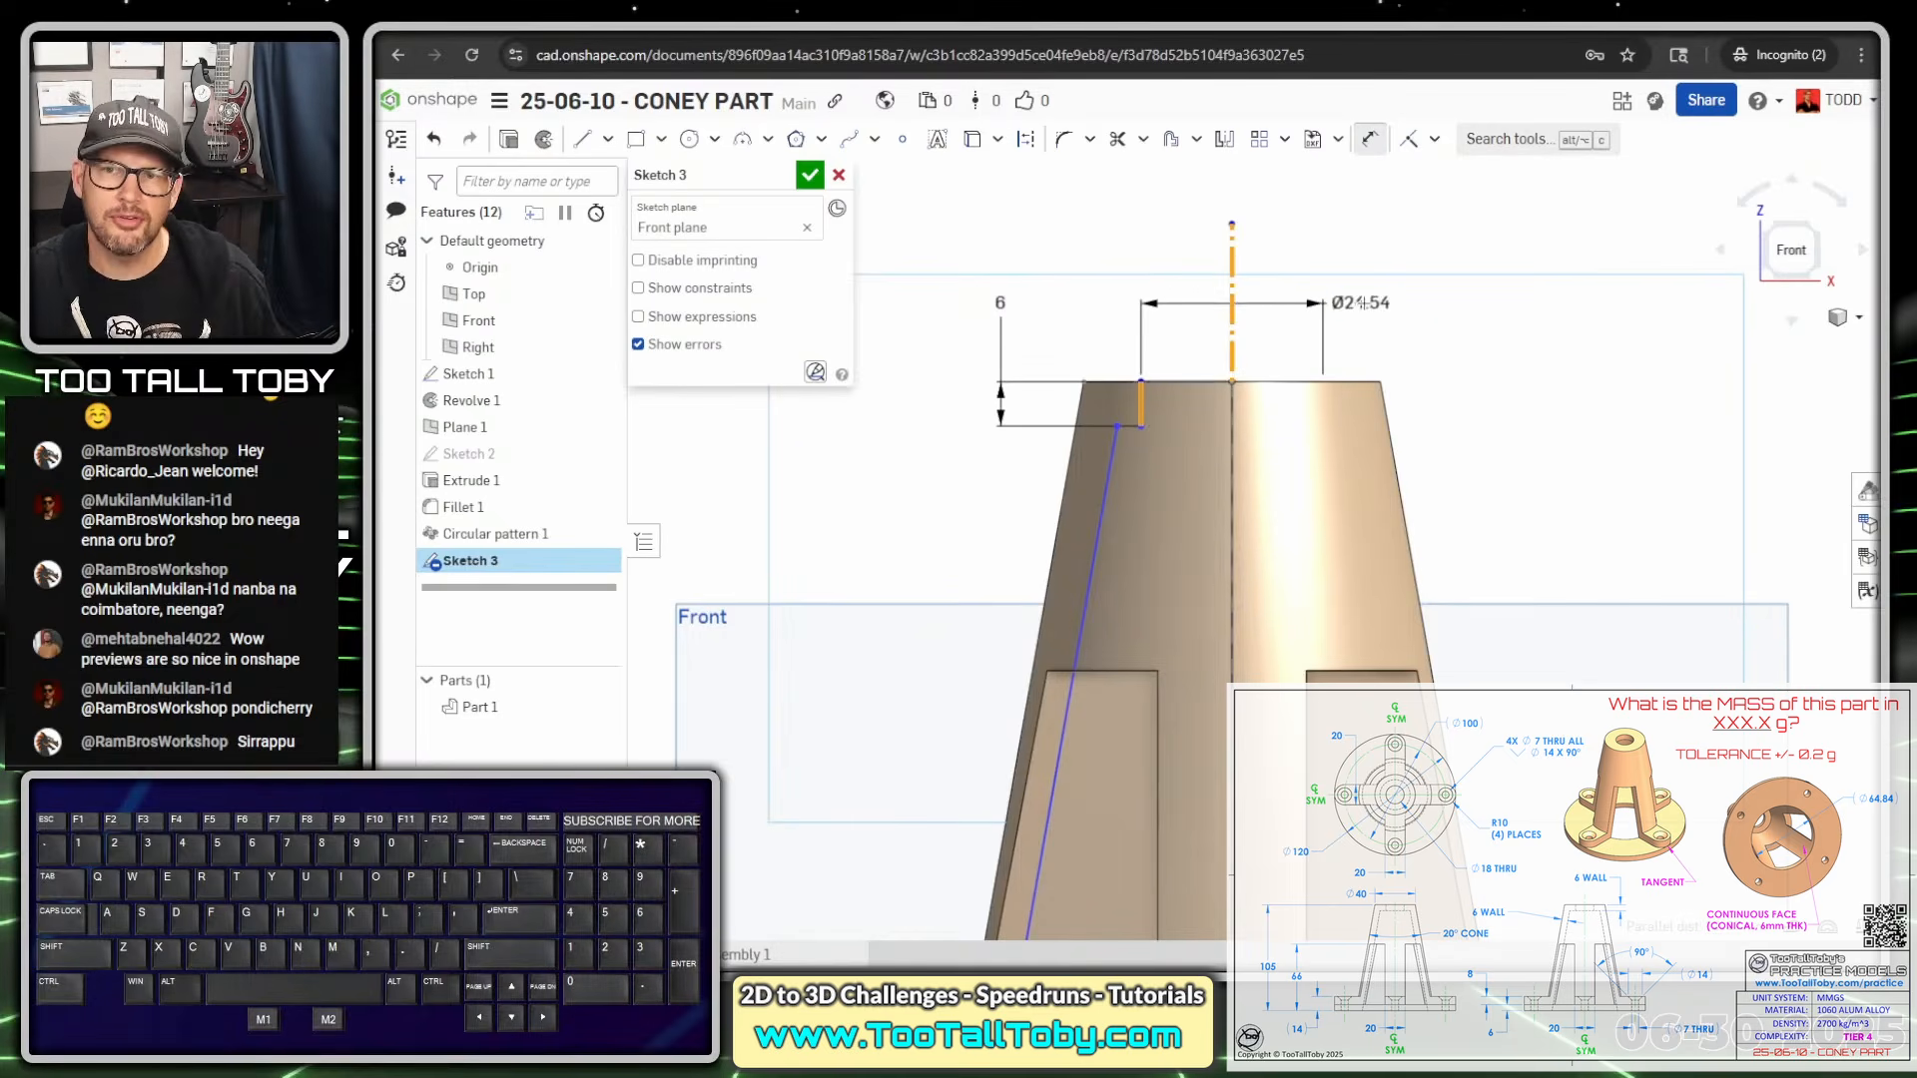
click(1383, 304)
text(20)
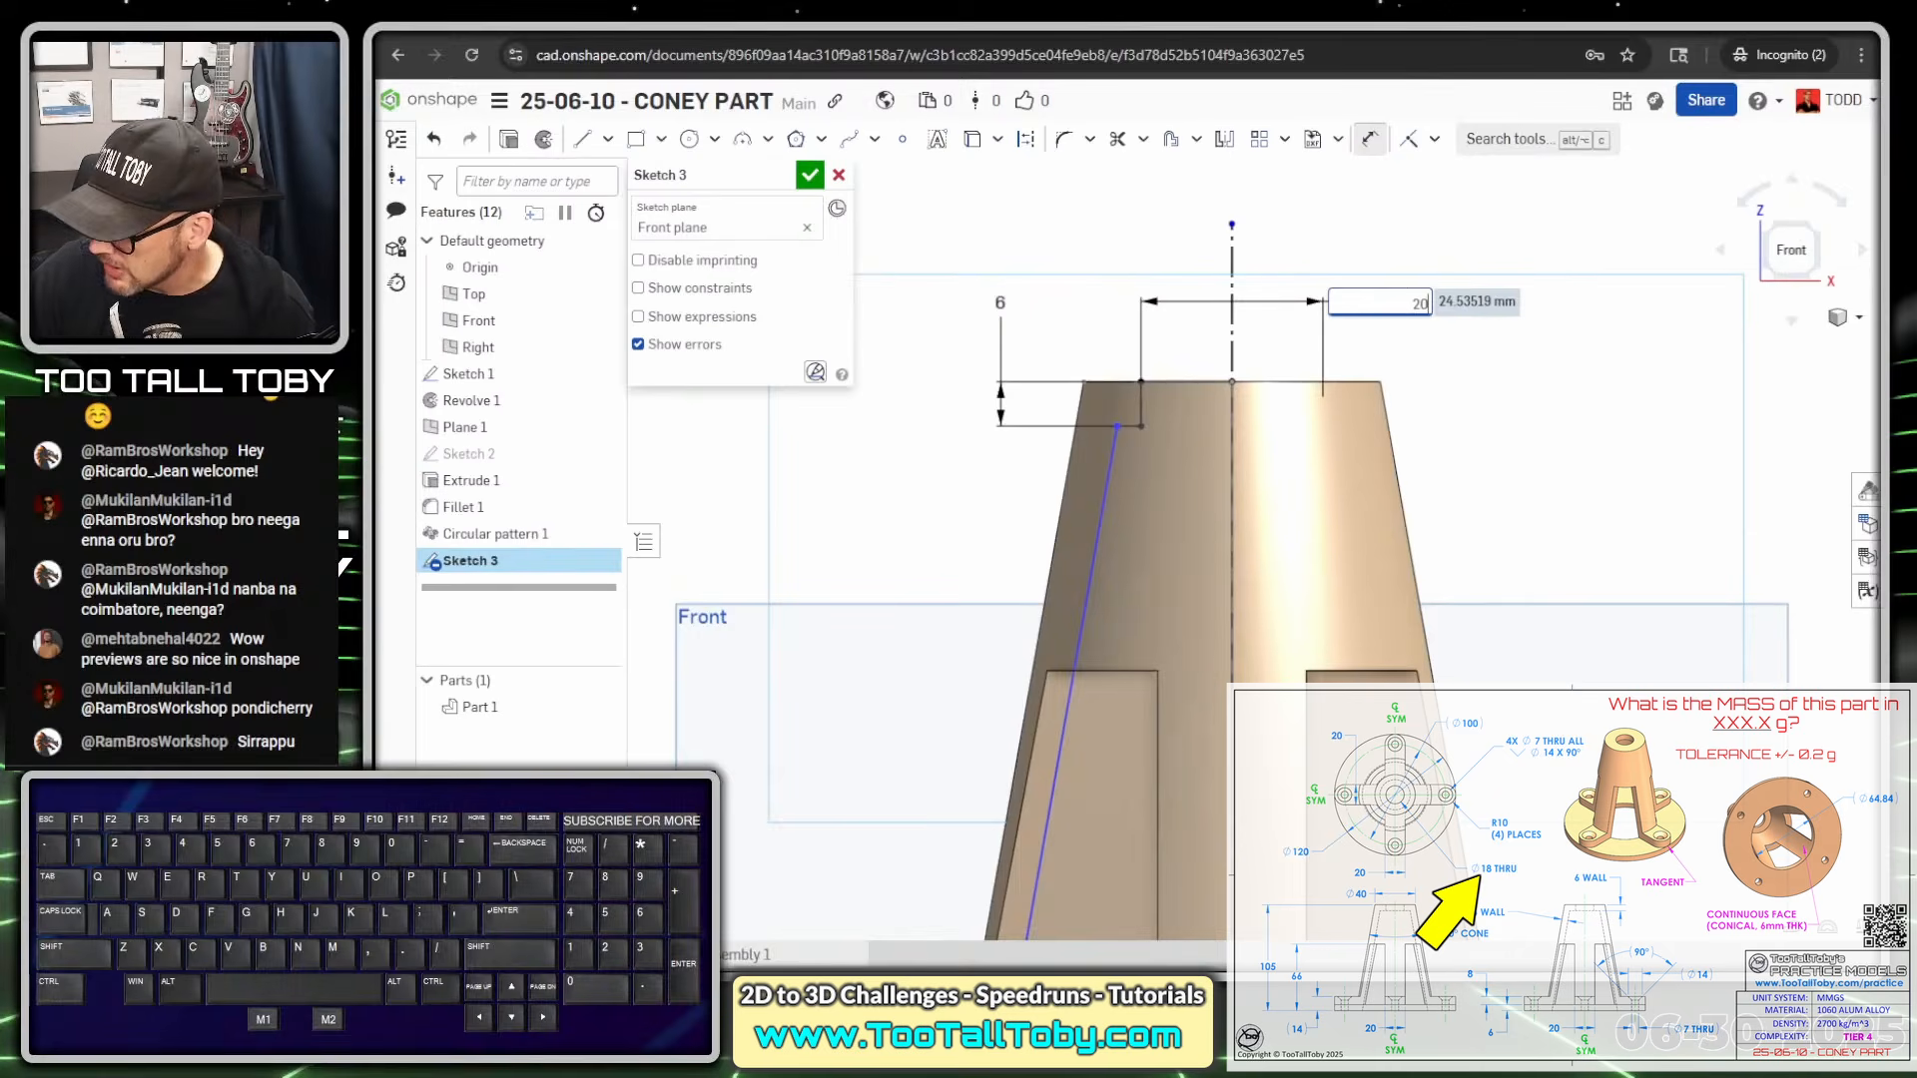
key(BackSpace)
key(BackSpace)
text(18)
key(Return)
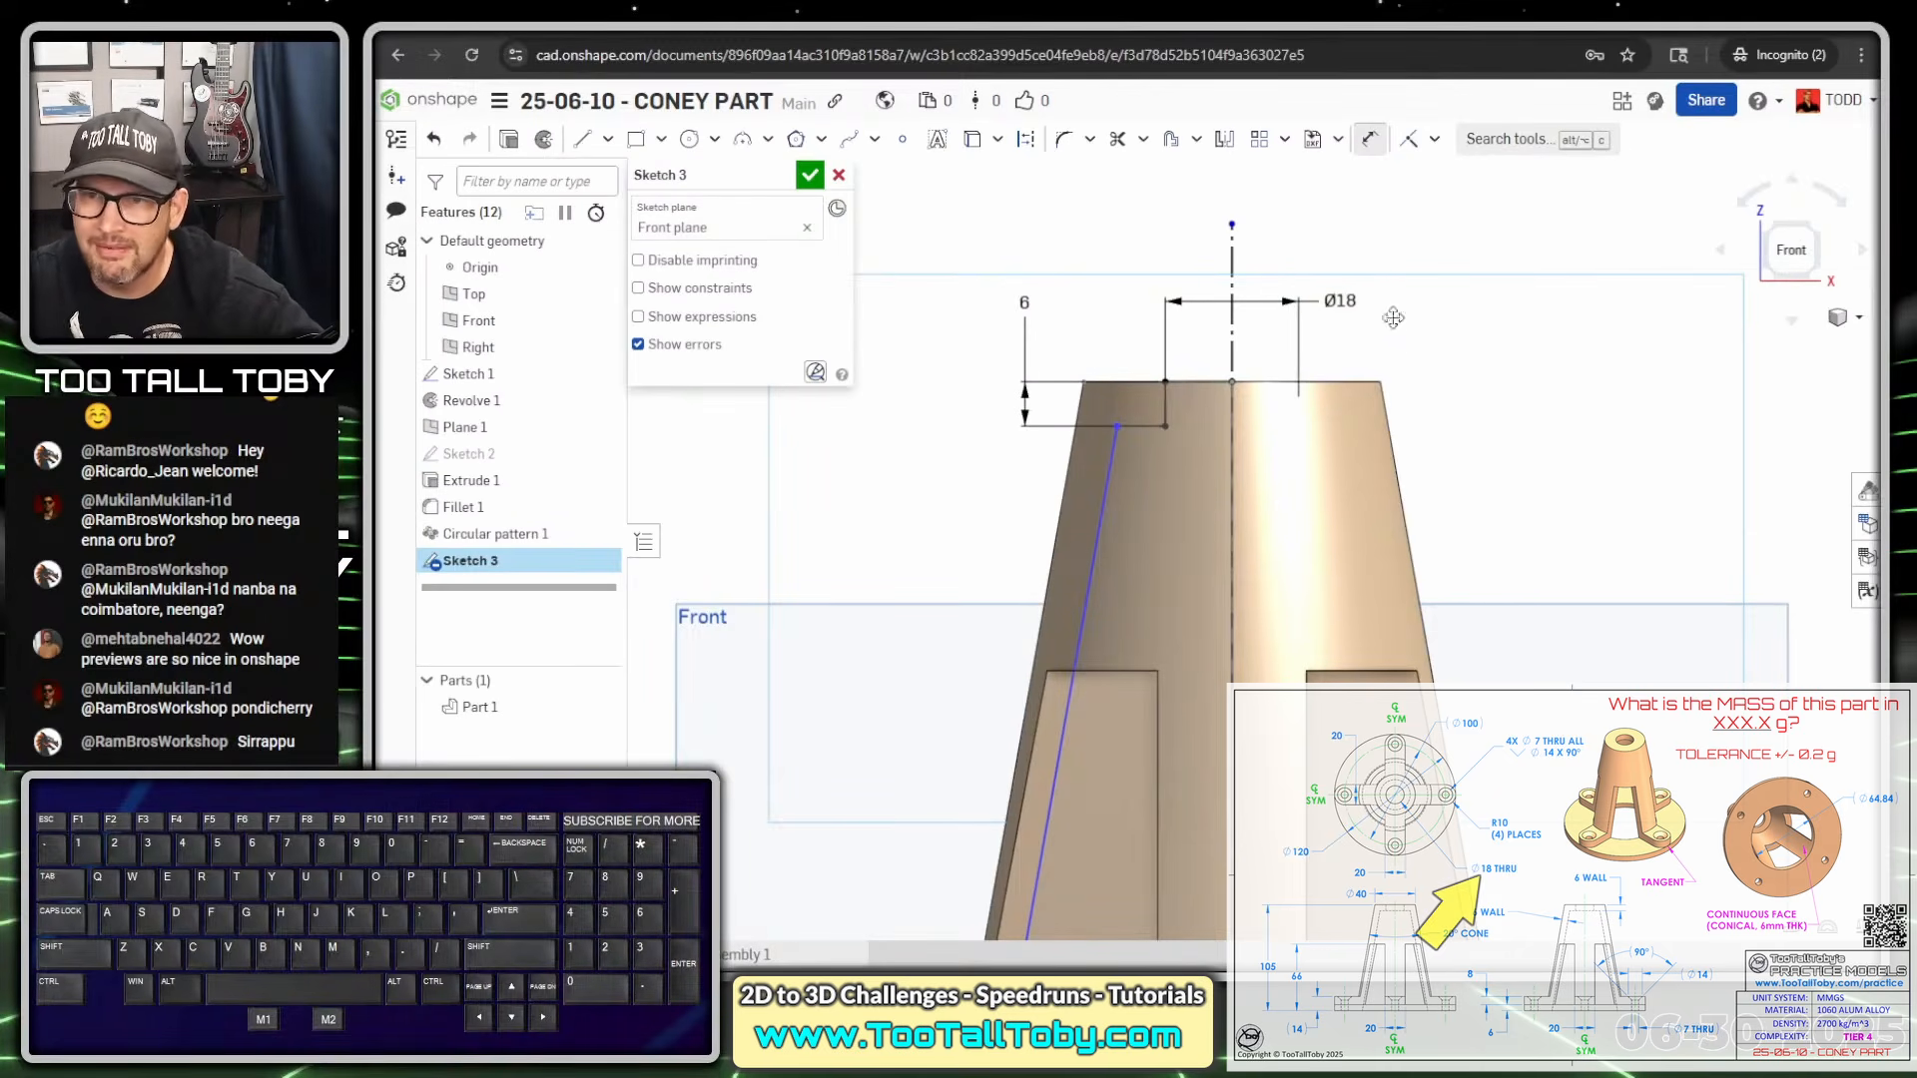
Dimension the sloped line 6 mm offset from the cone's outer edge
click(1100, 524)
click(1058, 530)
click(975, 518)
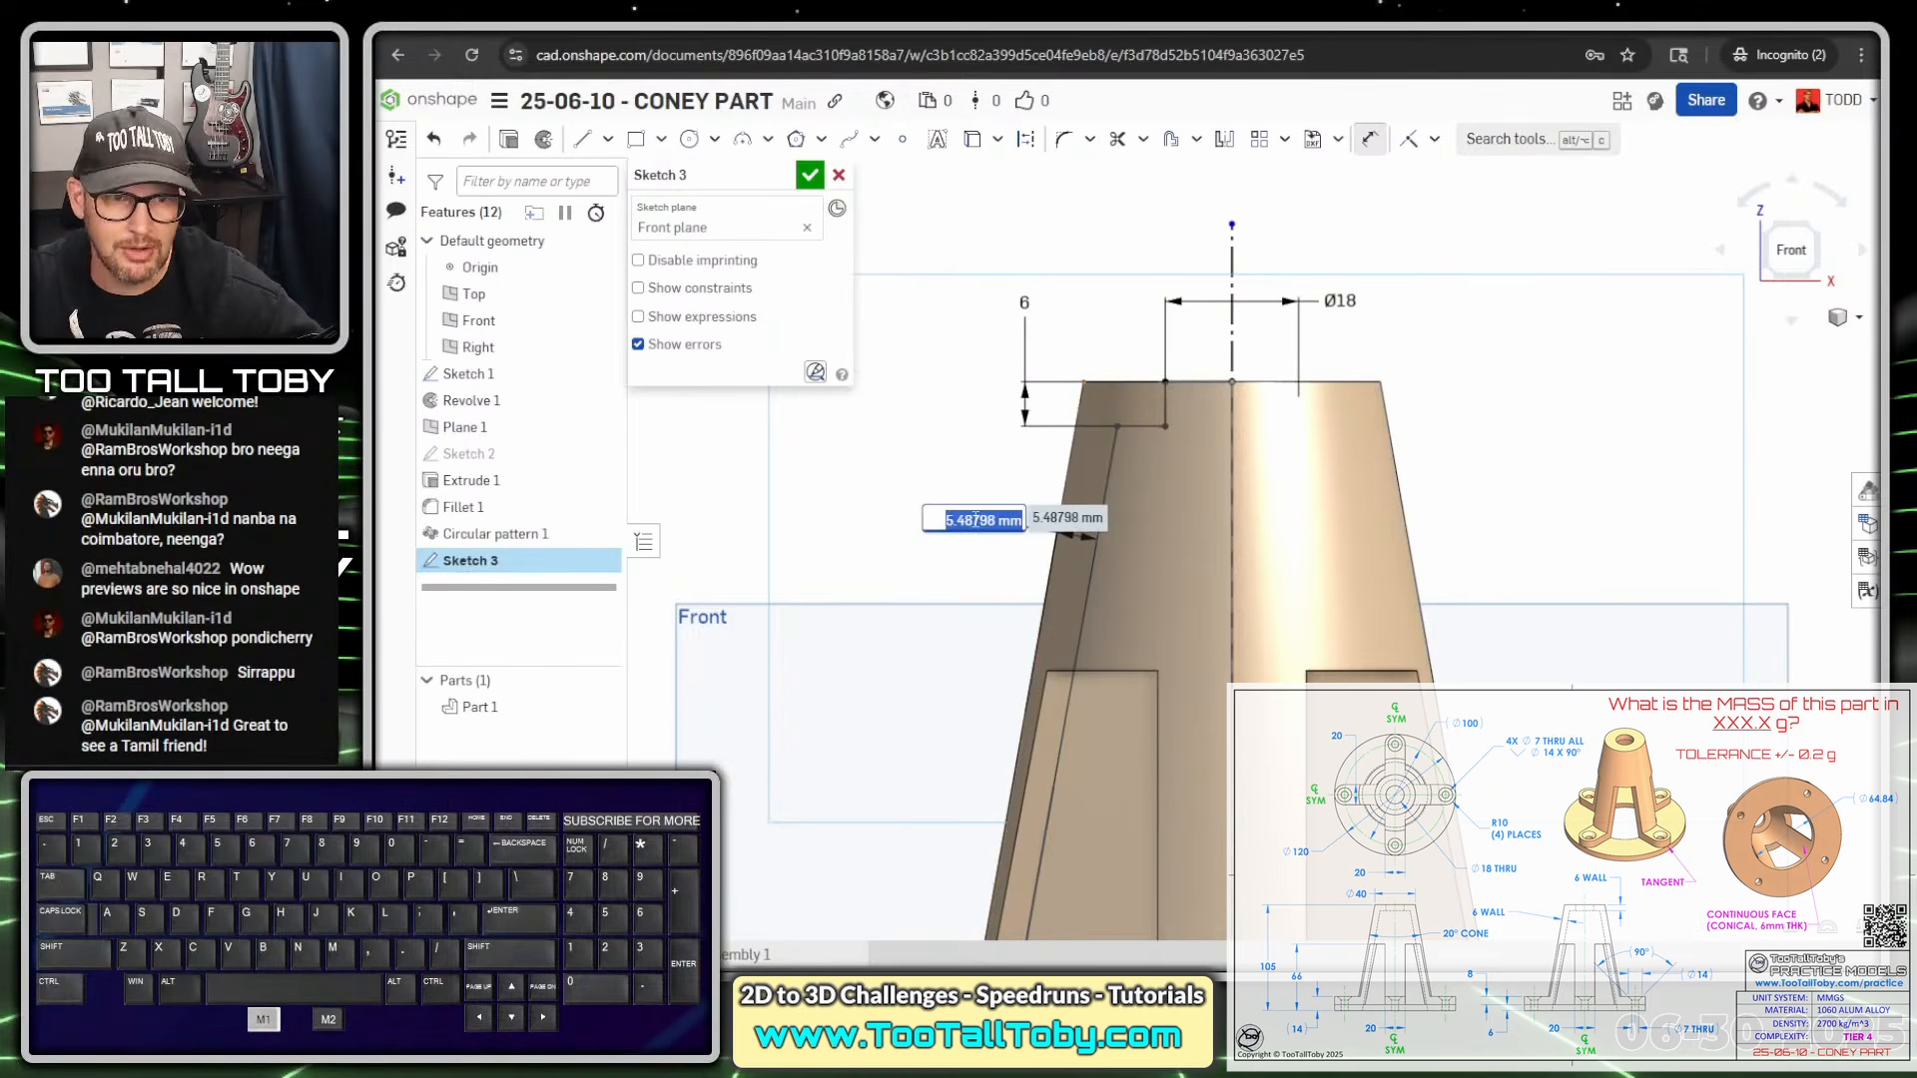
text(6)
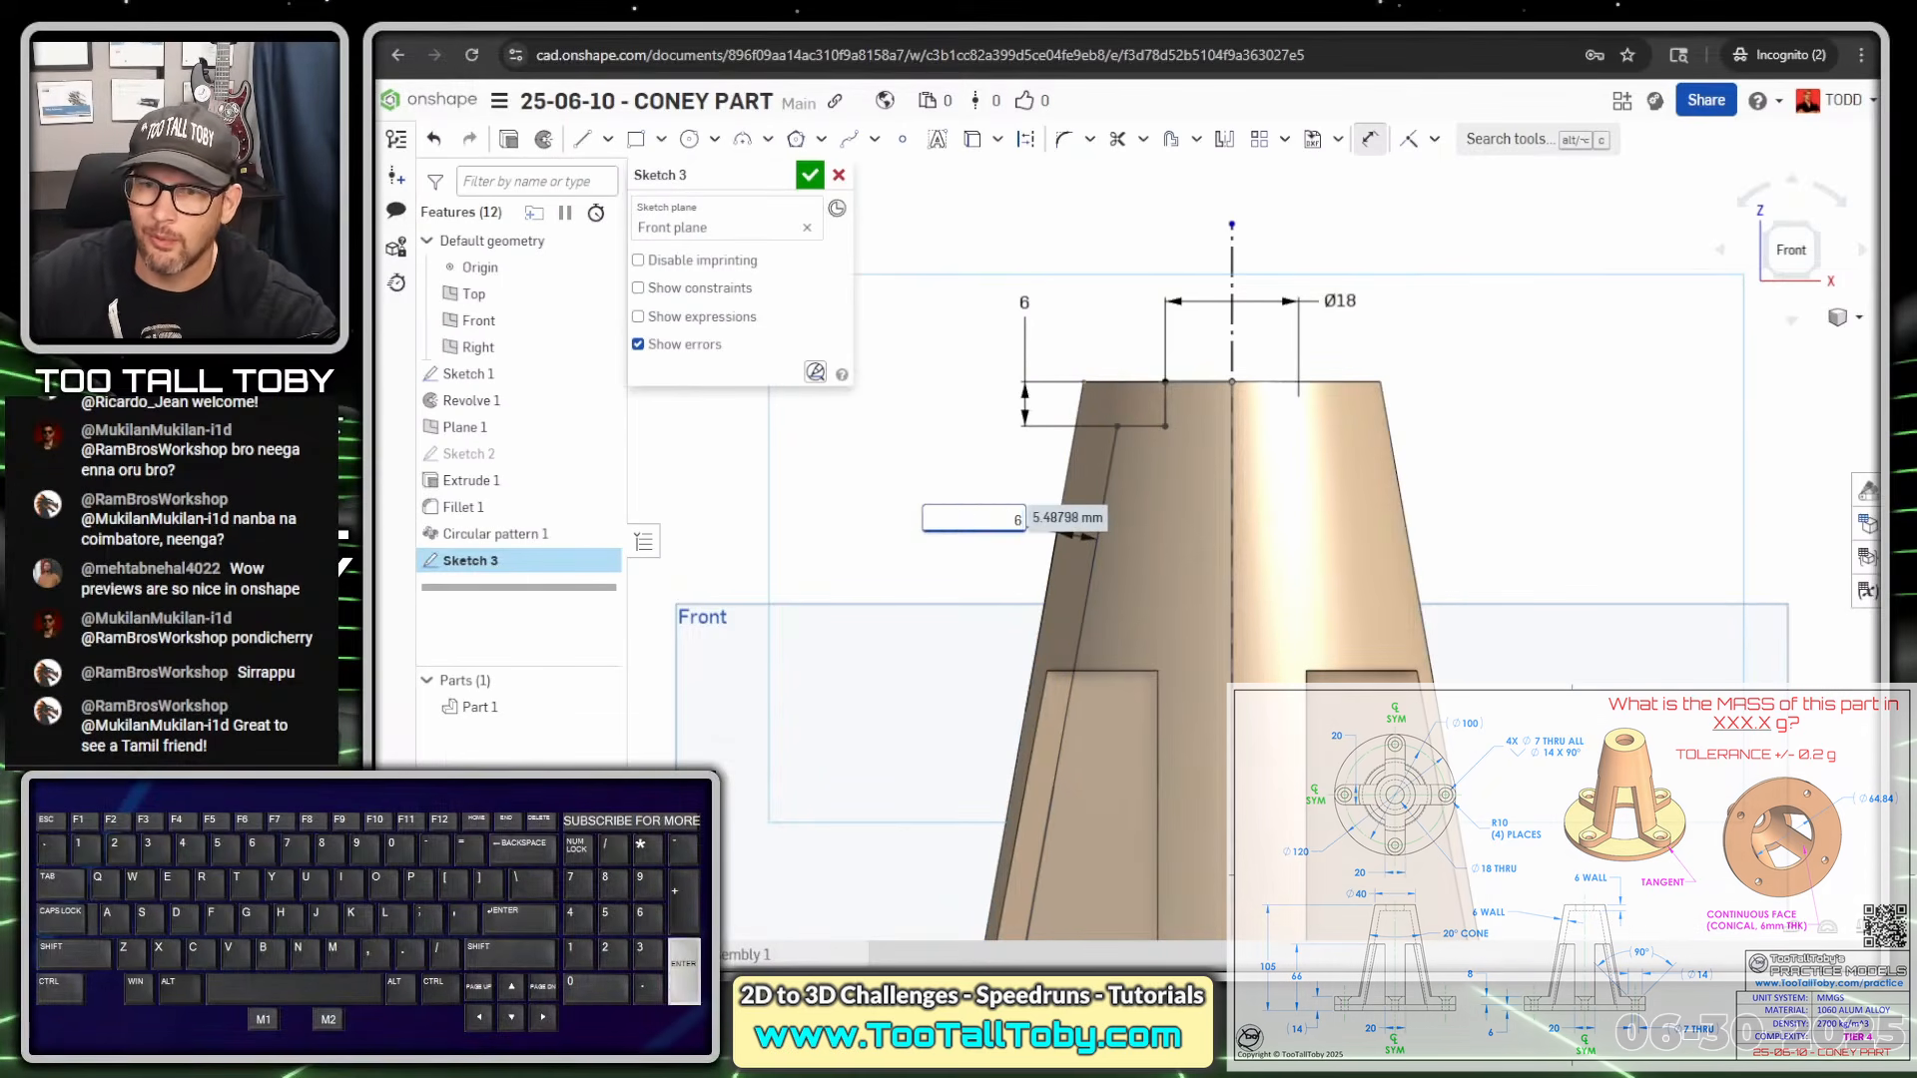
key(Return)
scroll(1115, 608, down, 2)
scroll(1114, 609, down, 3)
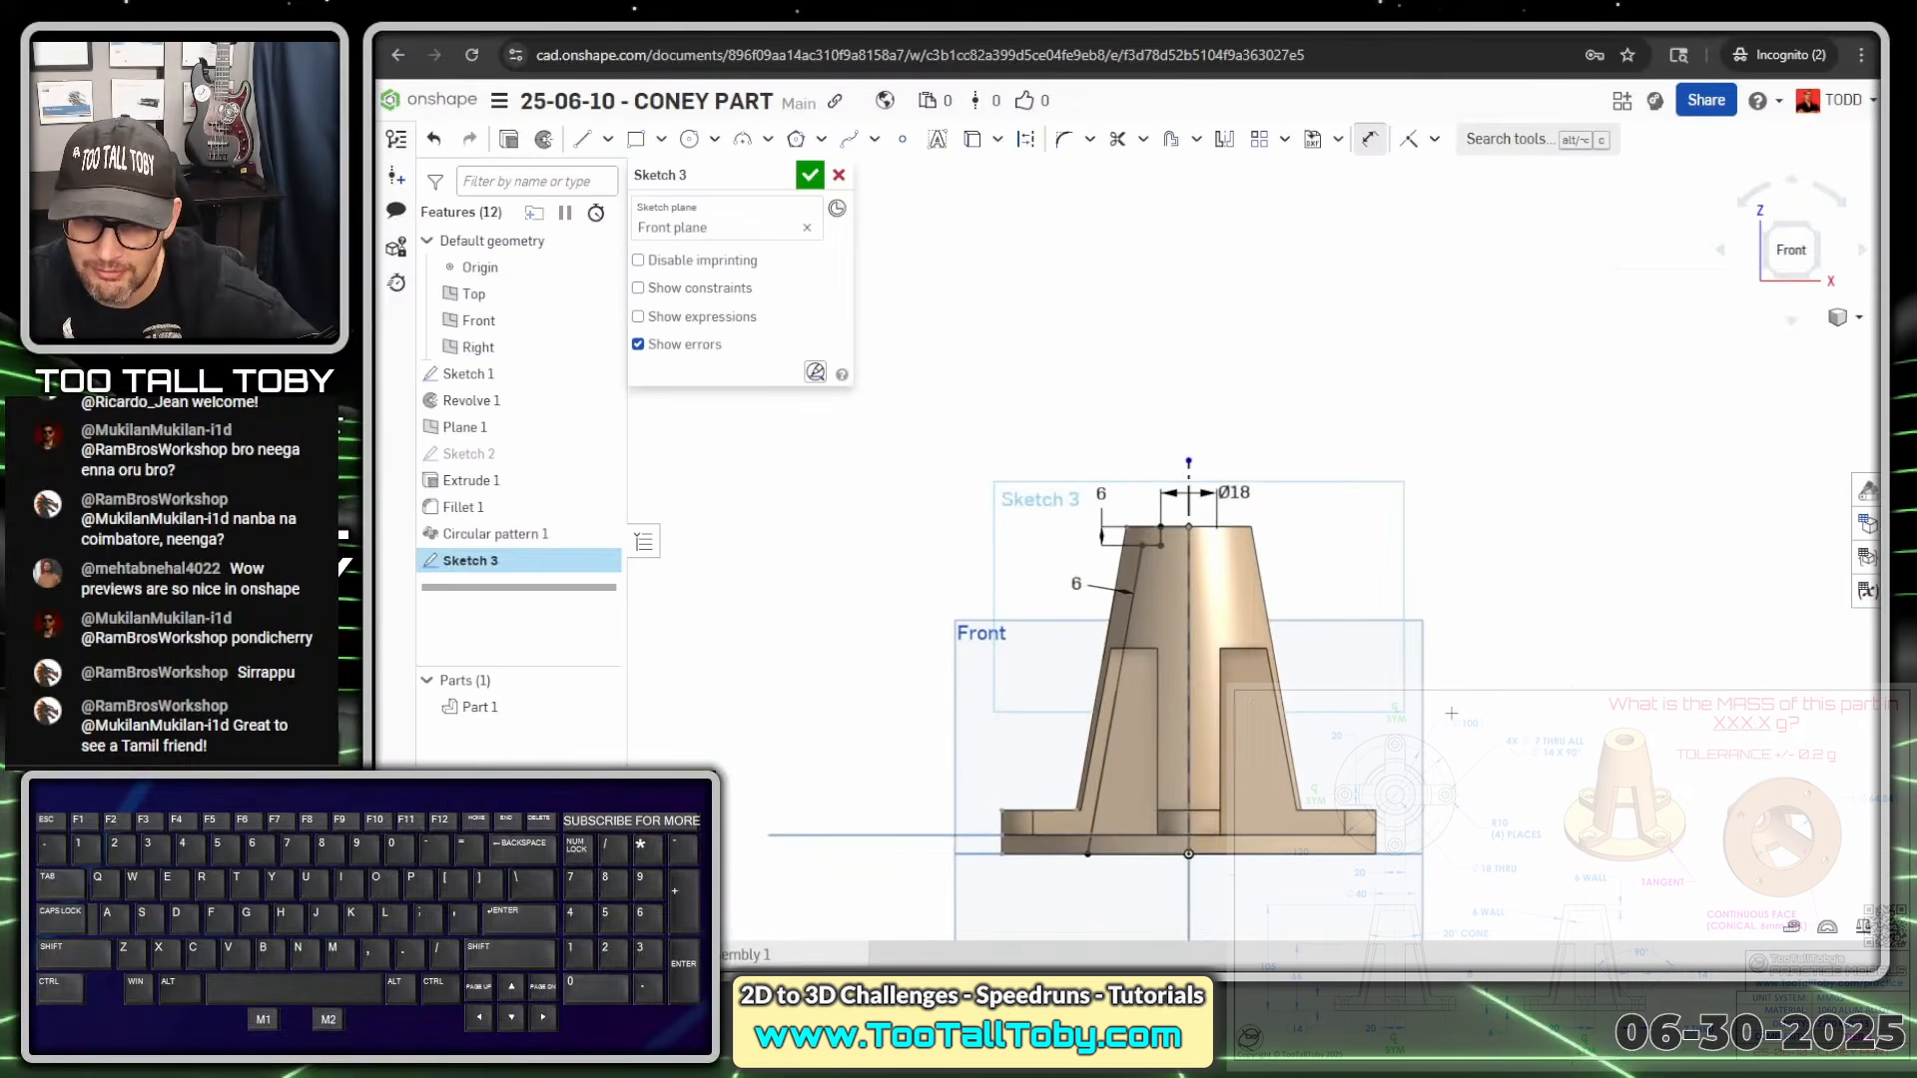
Revolve Sketch 3 a full turn about the centreline as a Remove cut, hollowing the cone
right_drag(1114, 608, 1331, 483)
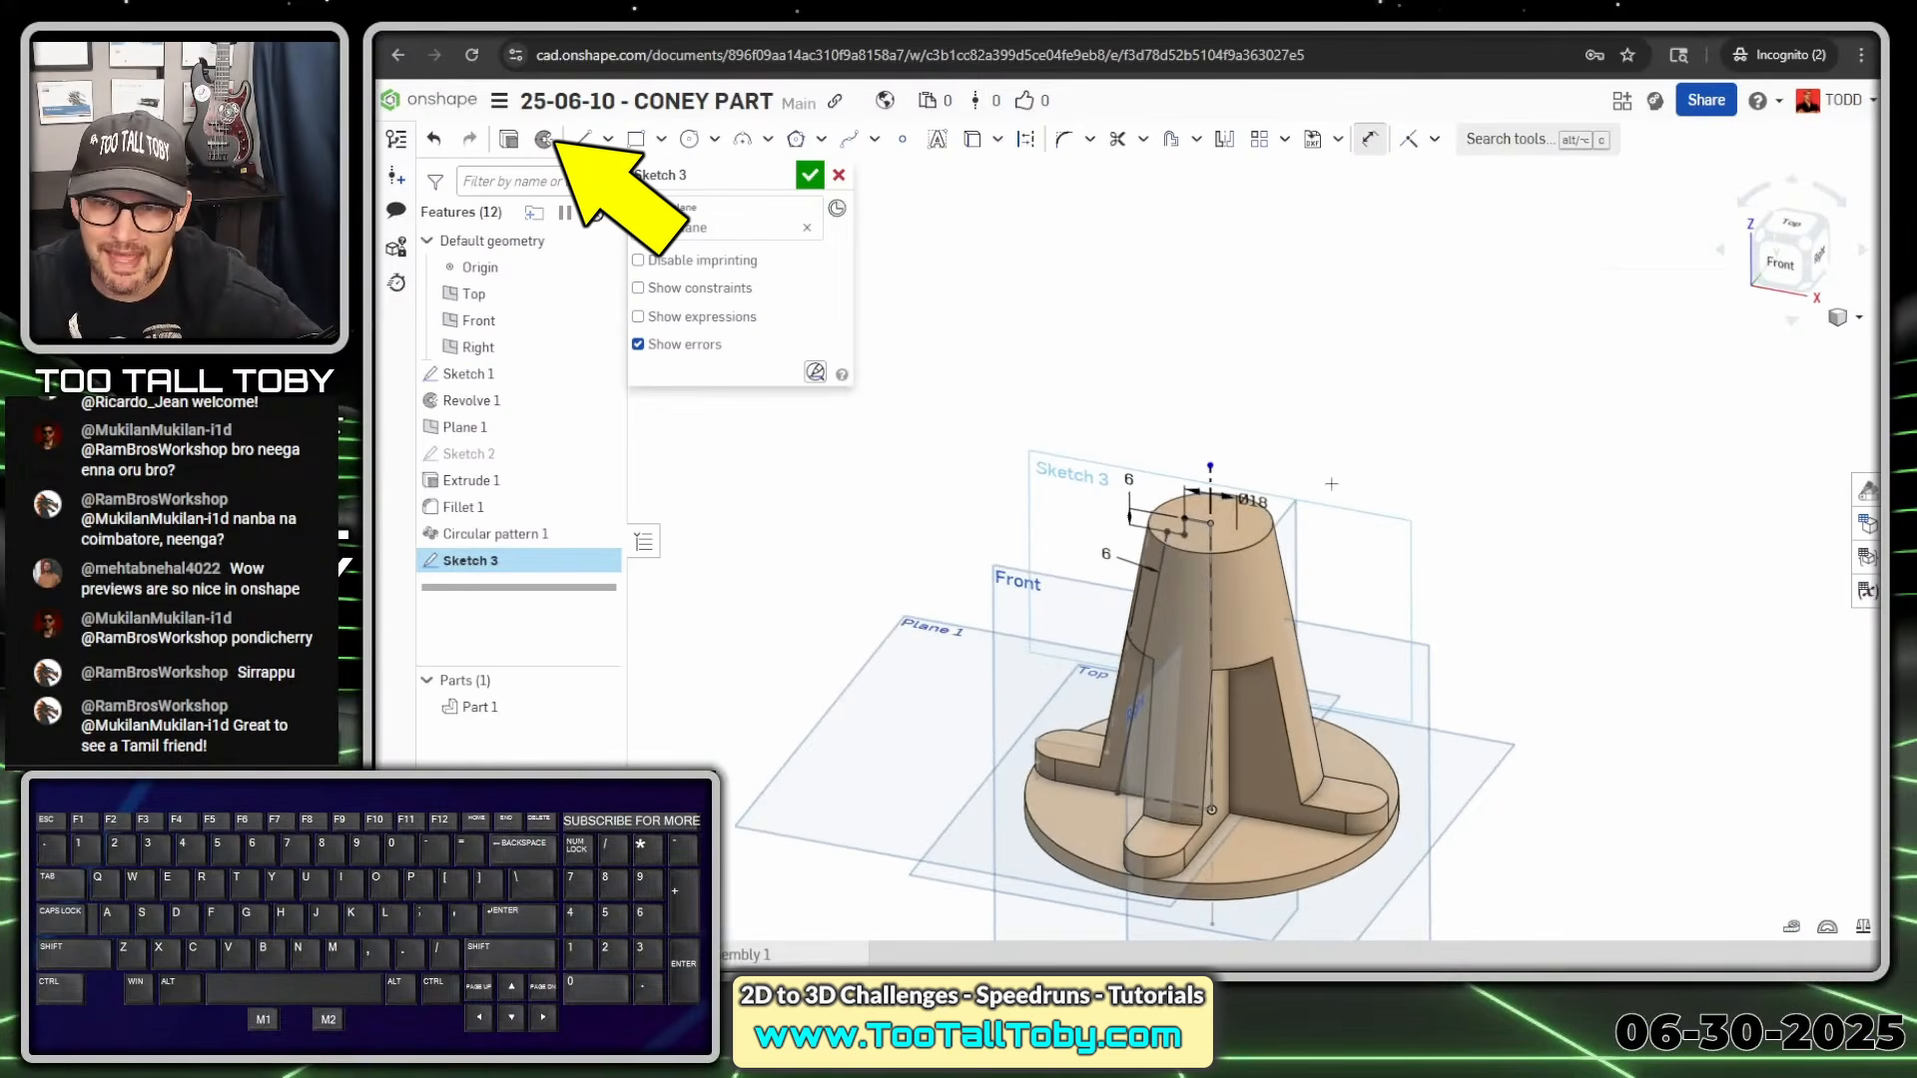
click(544, 139)
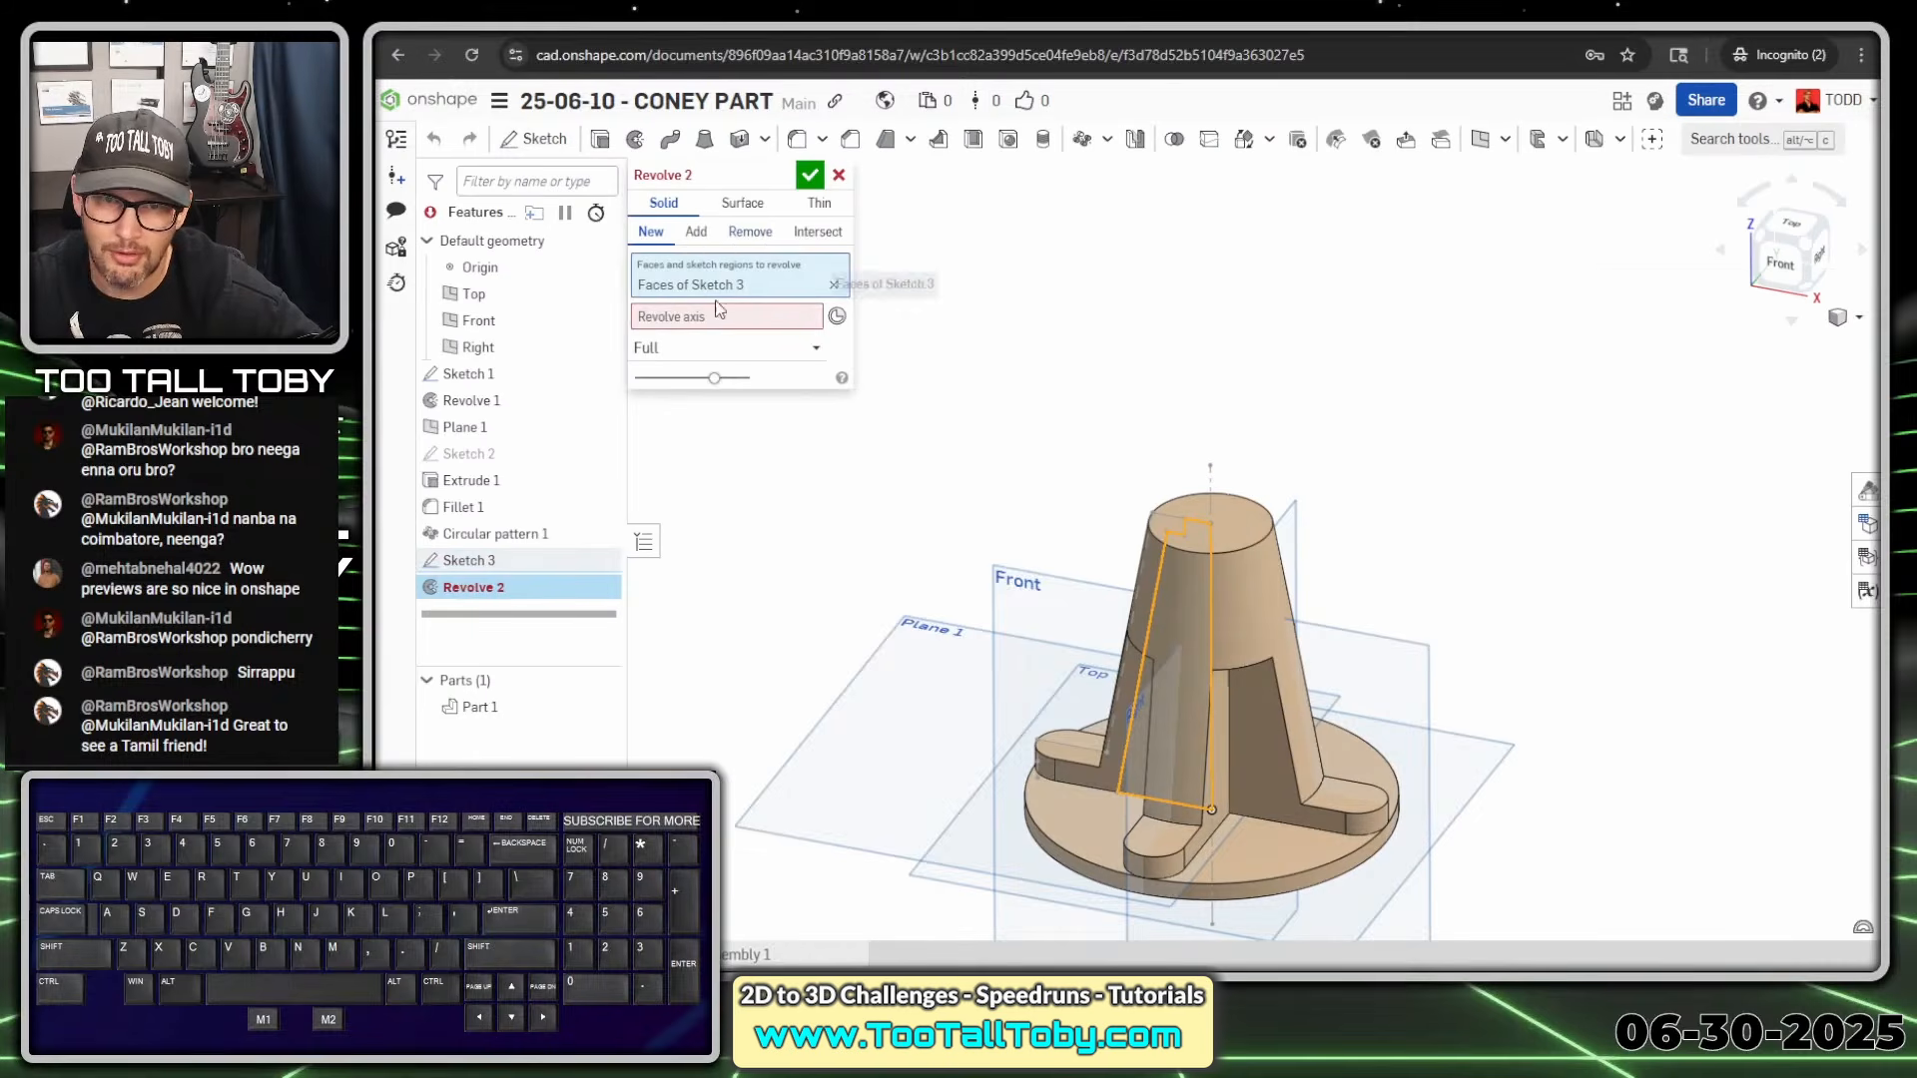
click(685, 323)
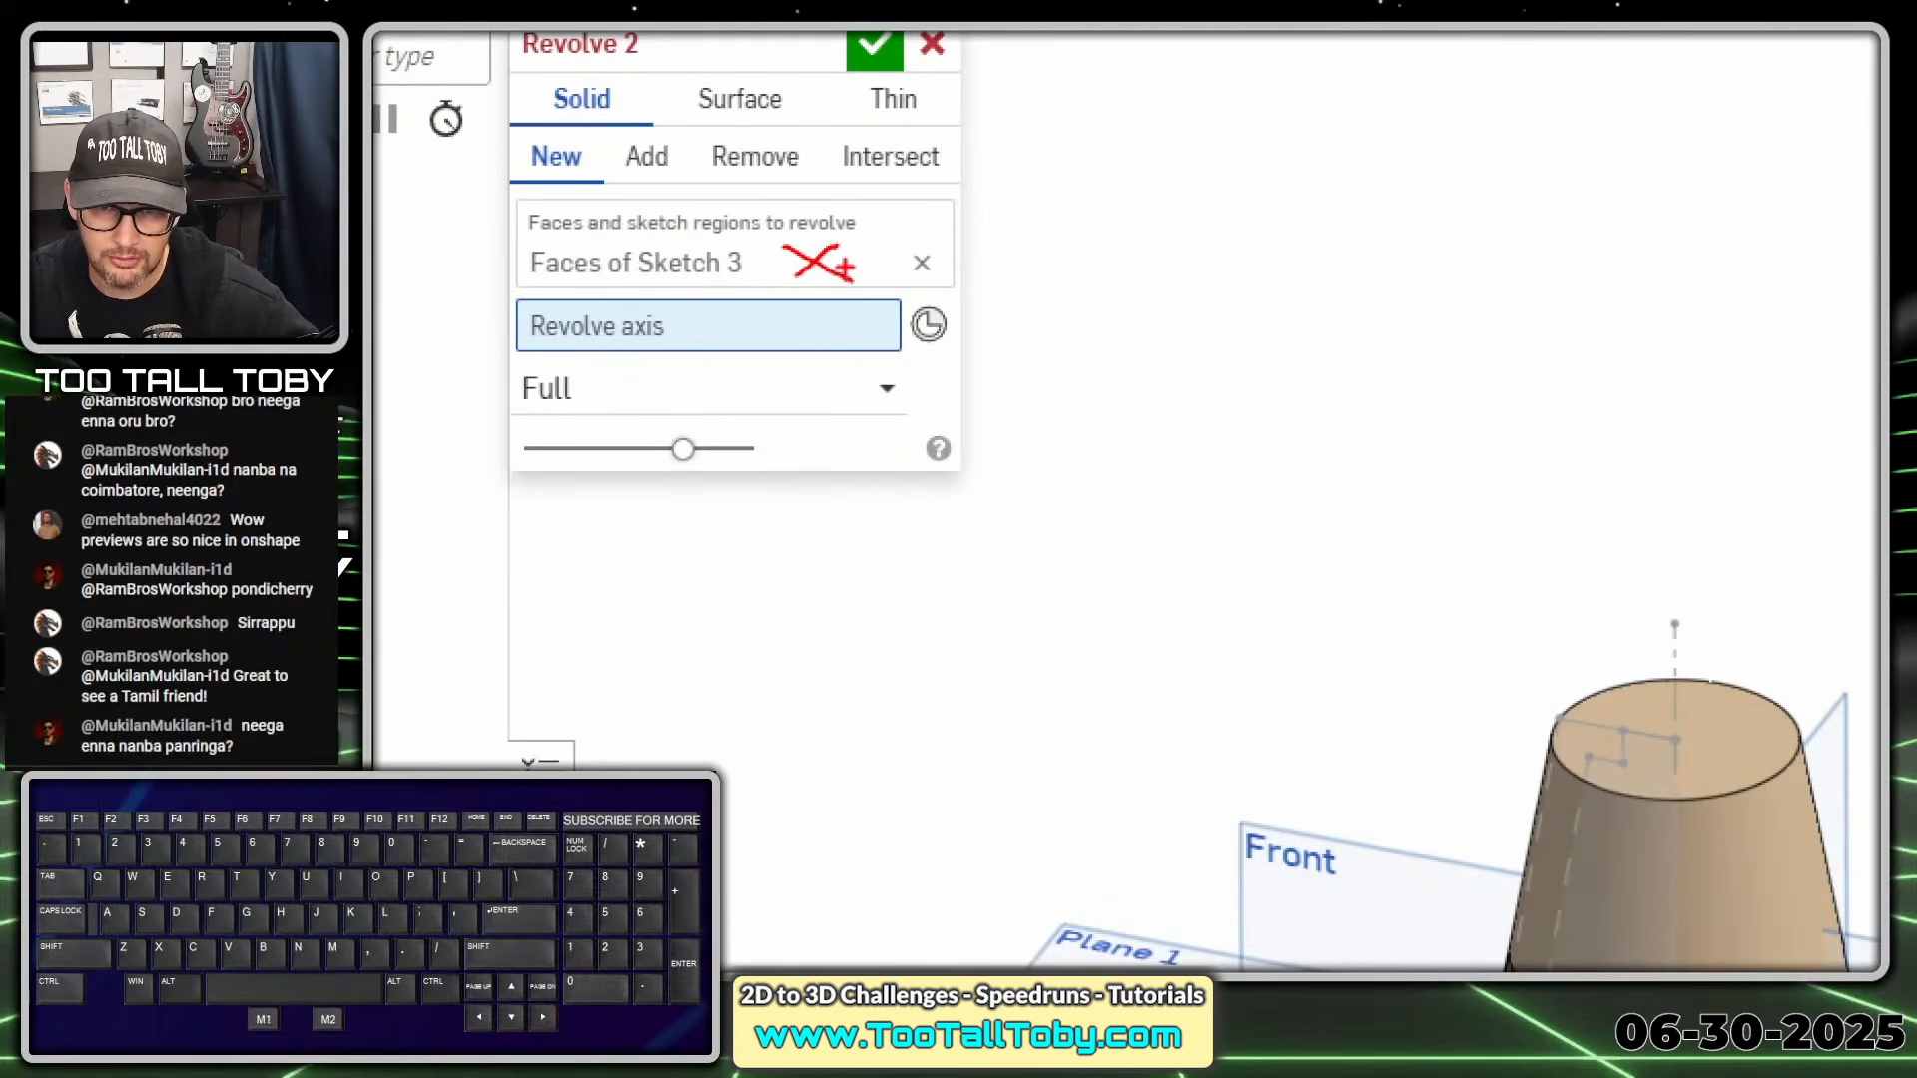
drag(844, 270, 817, 321)
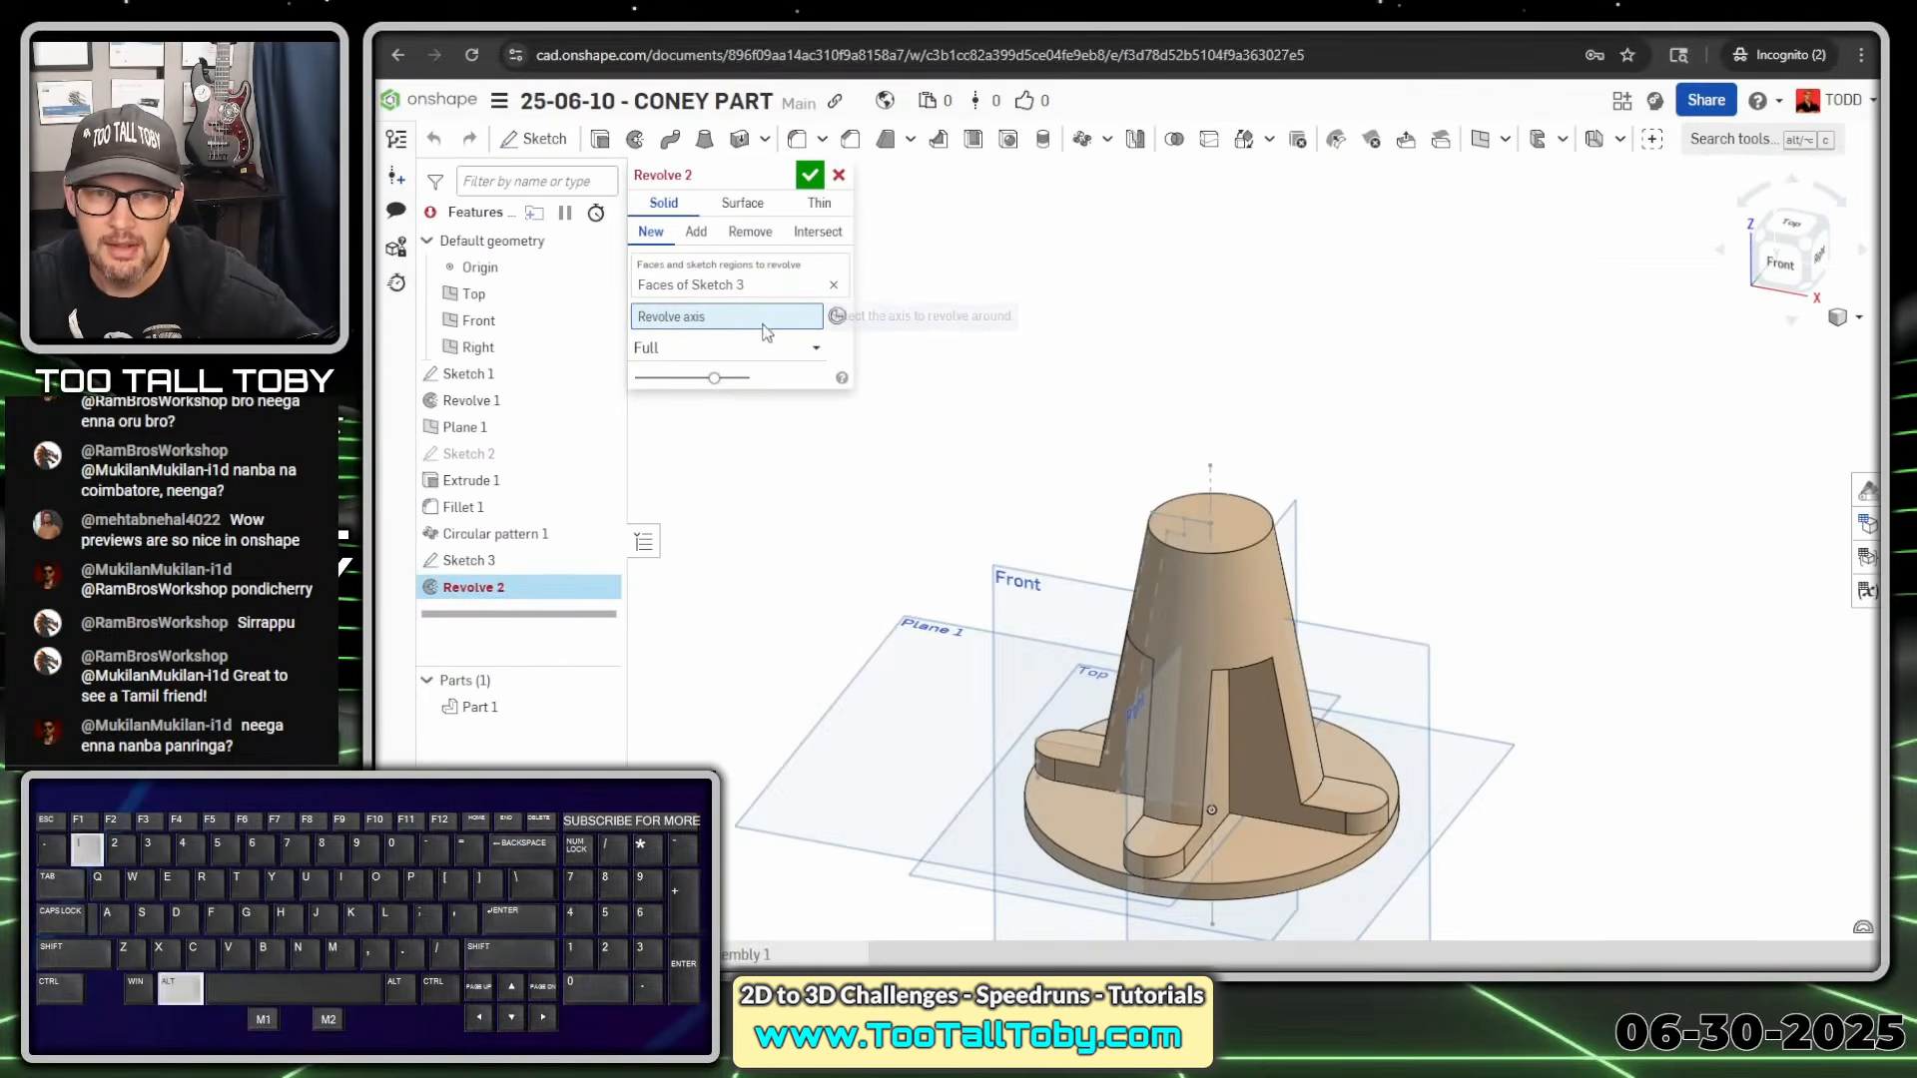
click(1208, 483)
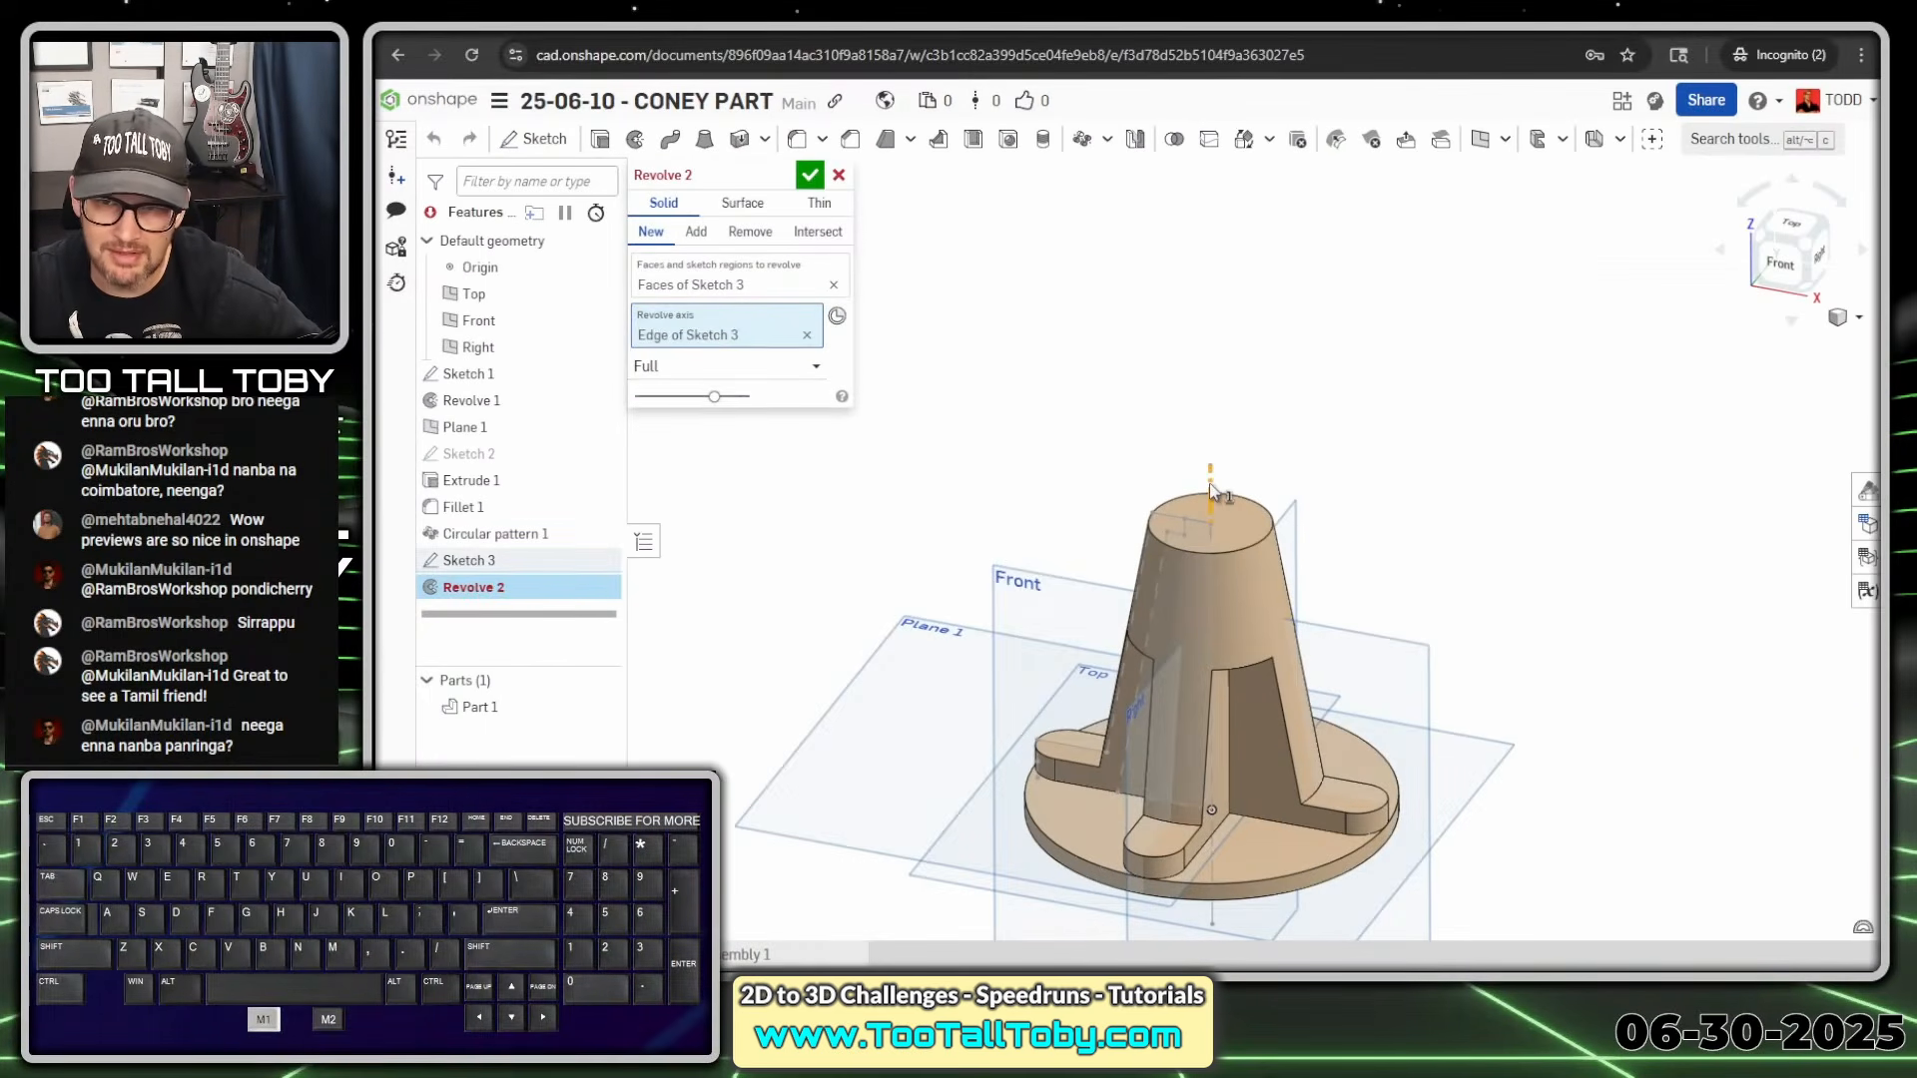
click(751, 233)
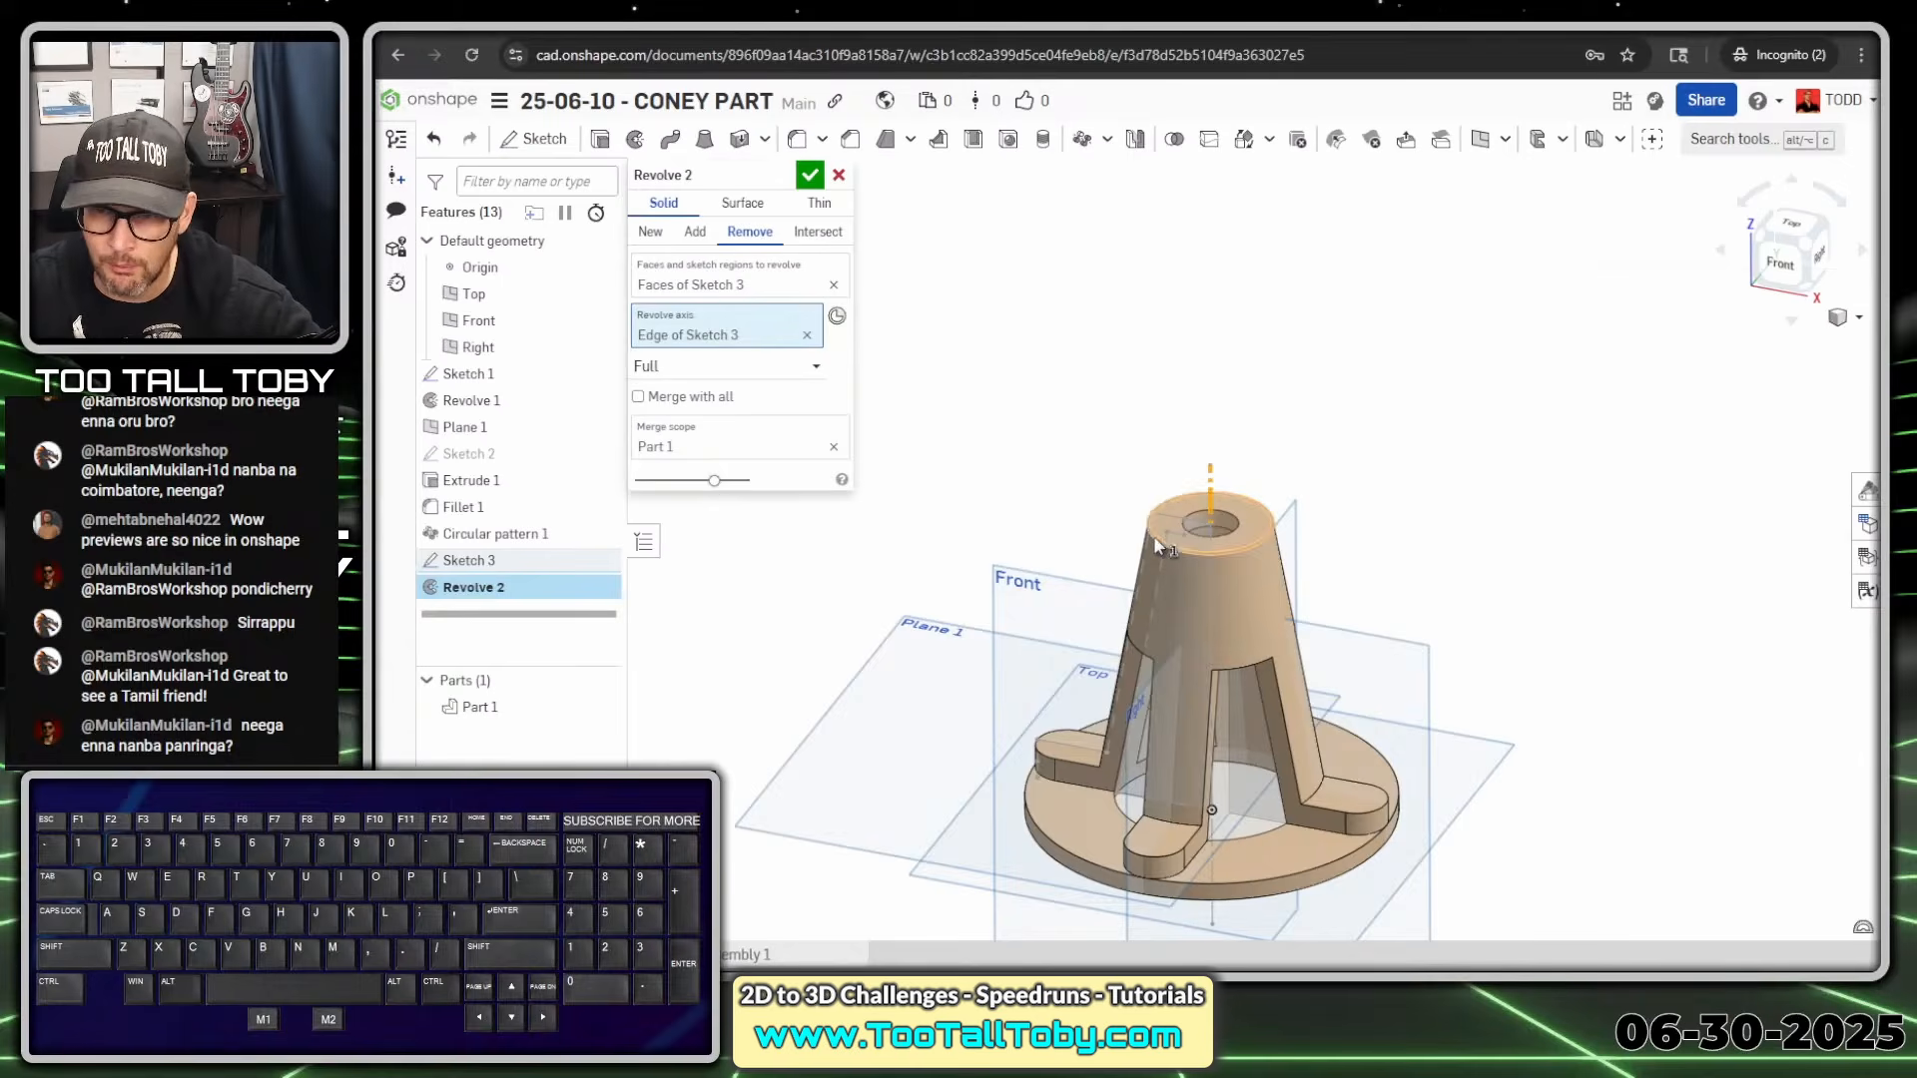
click(696, 233)
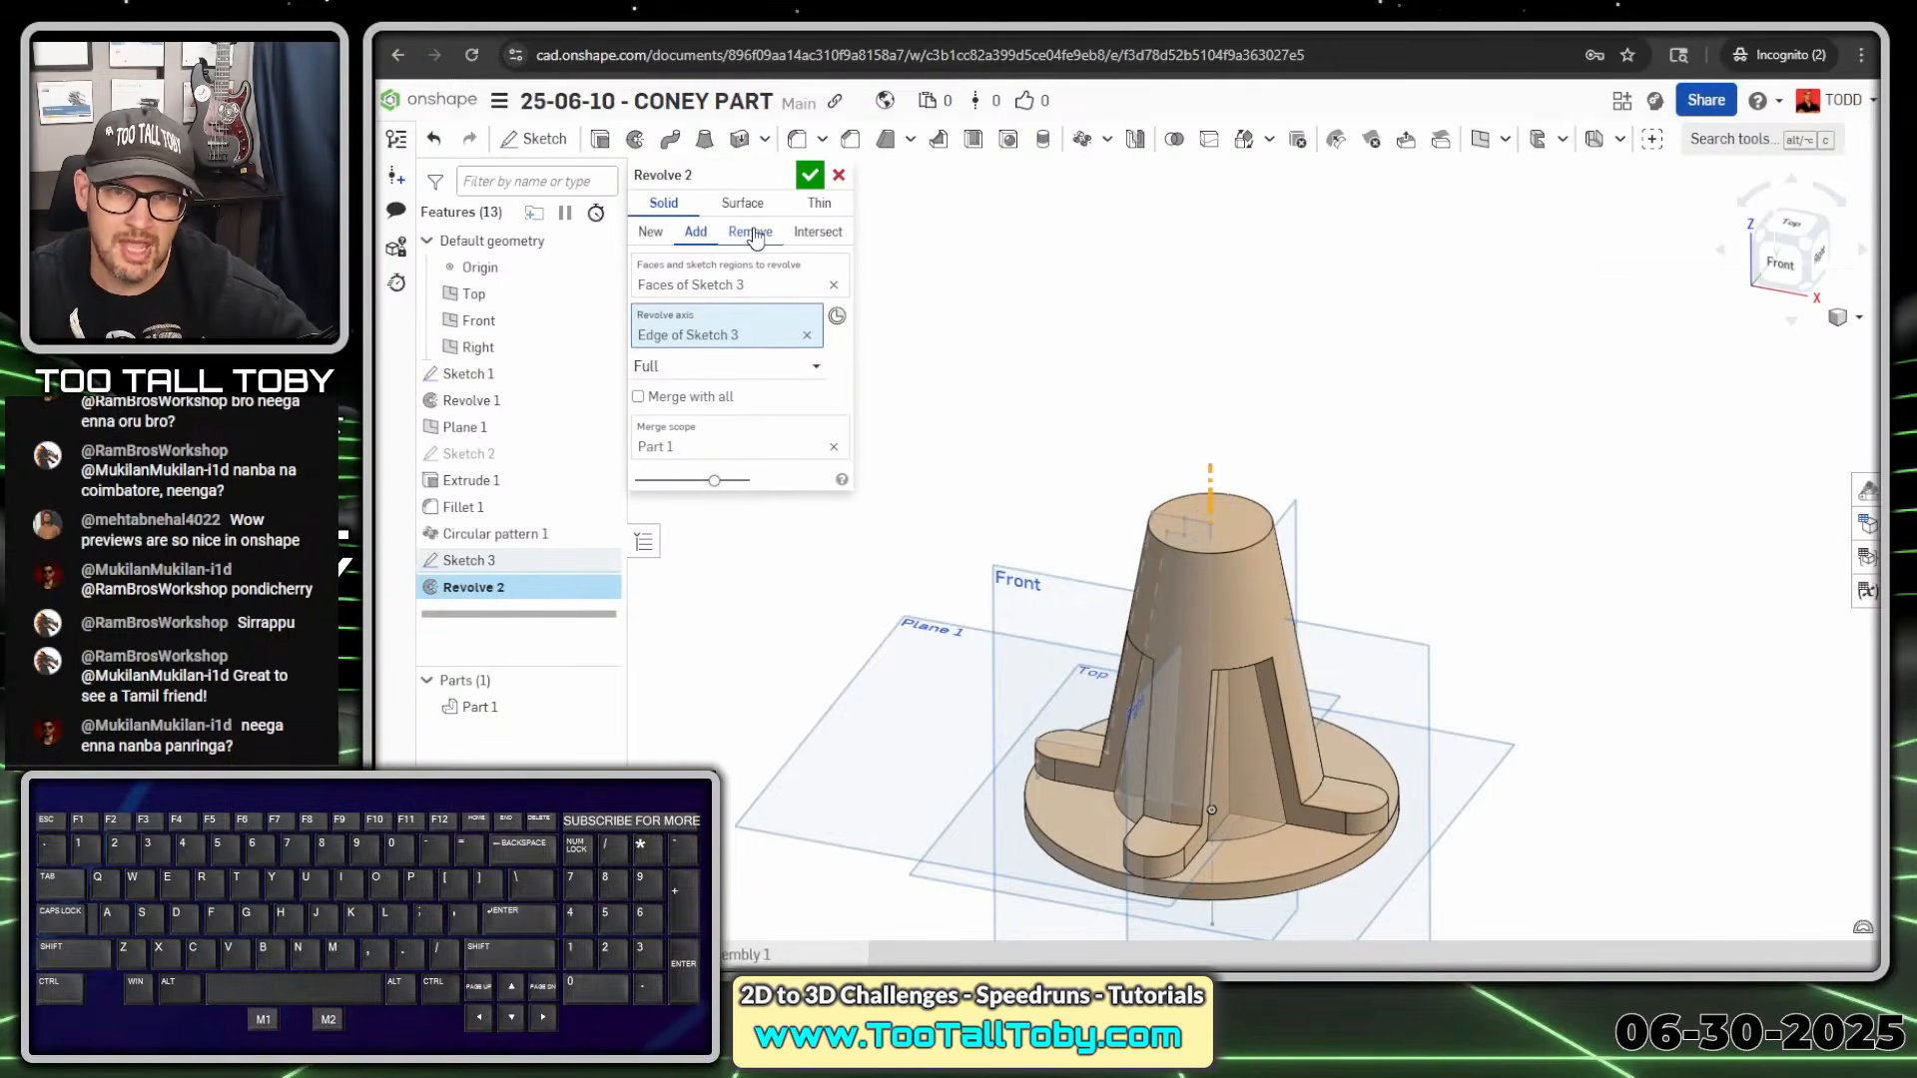
click(753, 234)
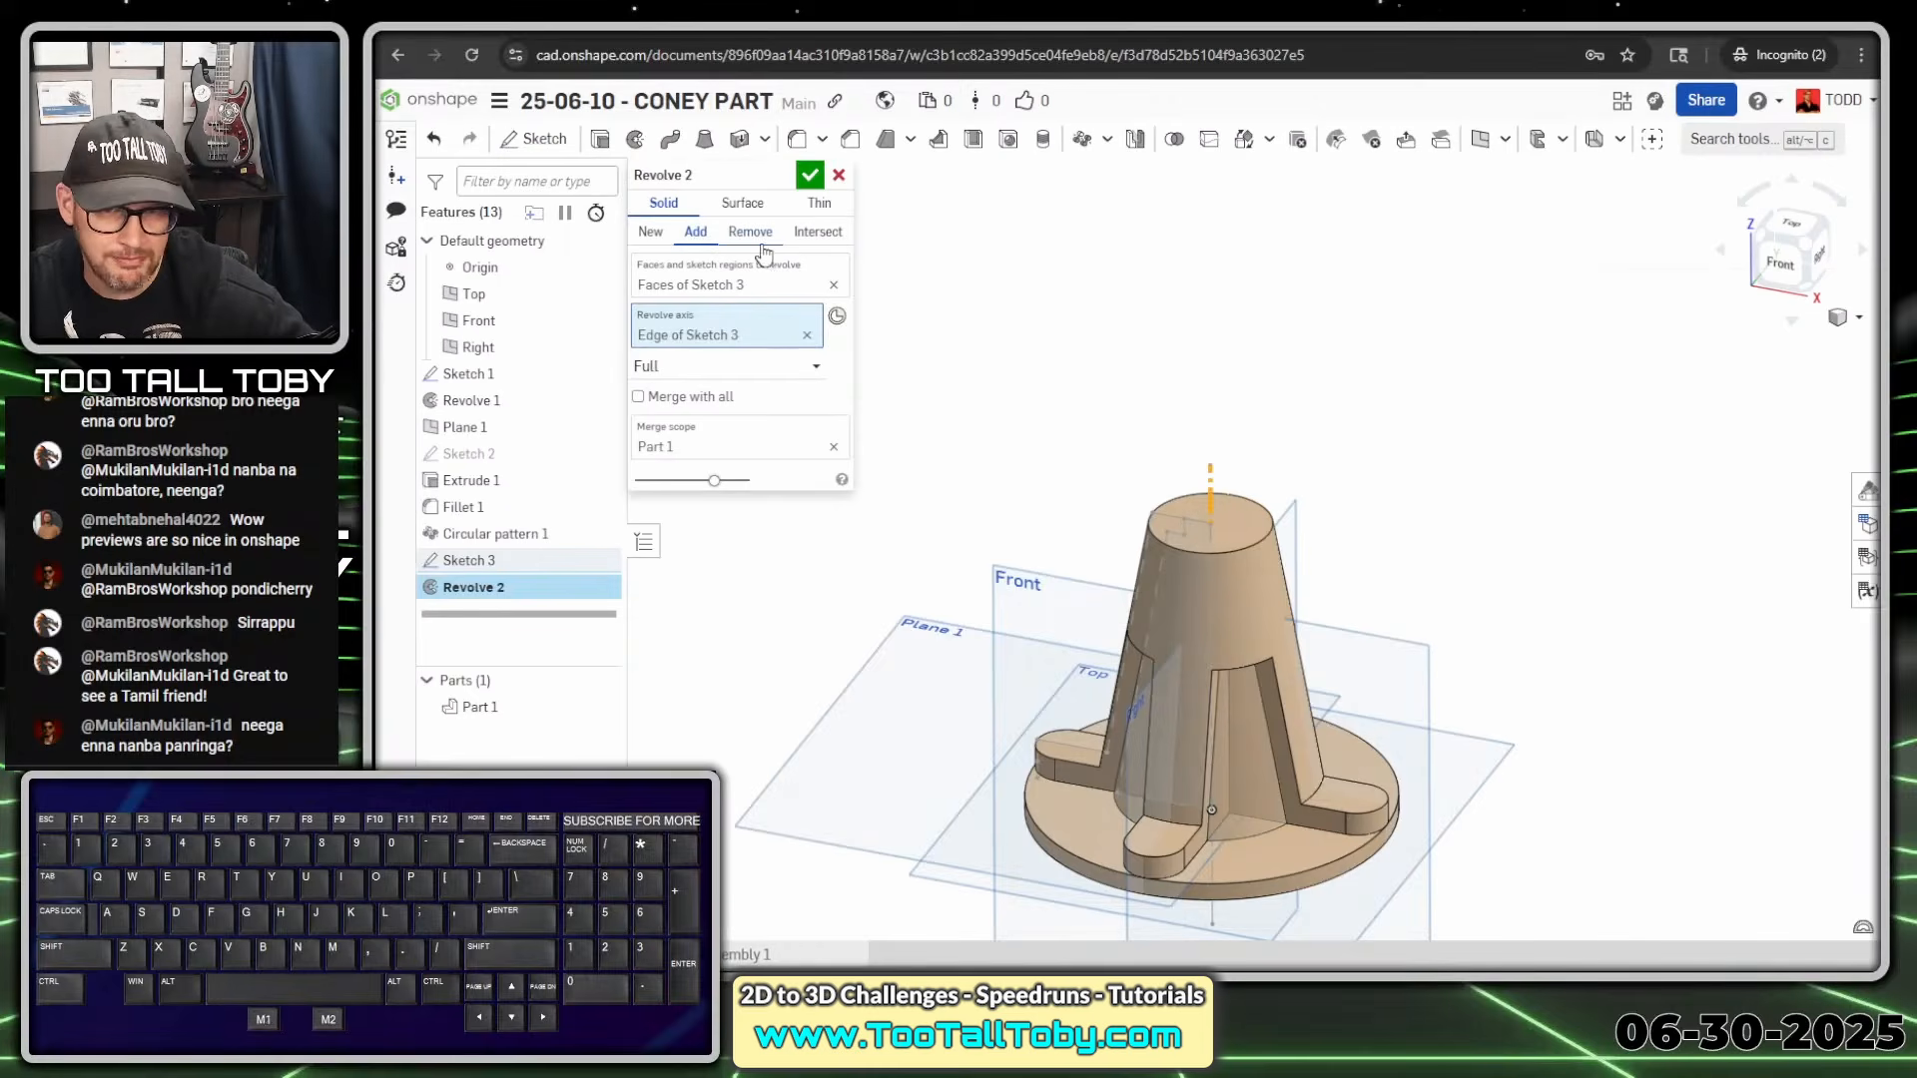
click(738, 240)
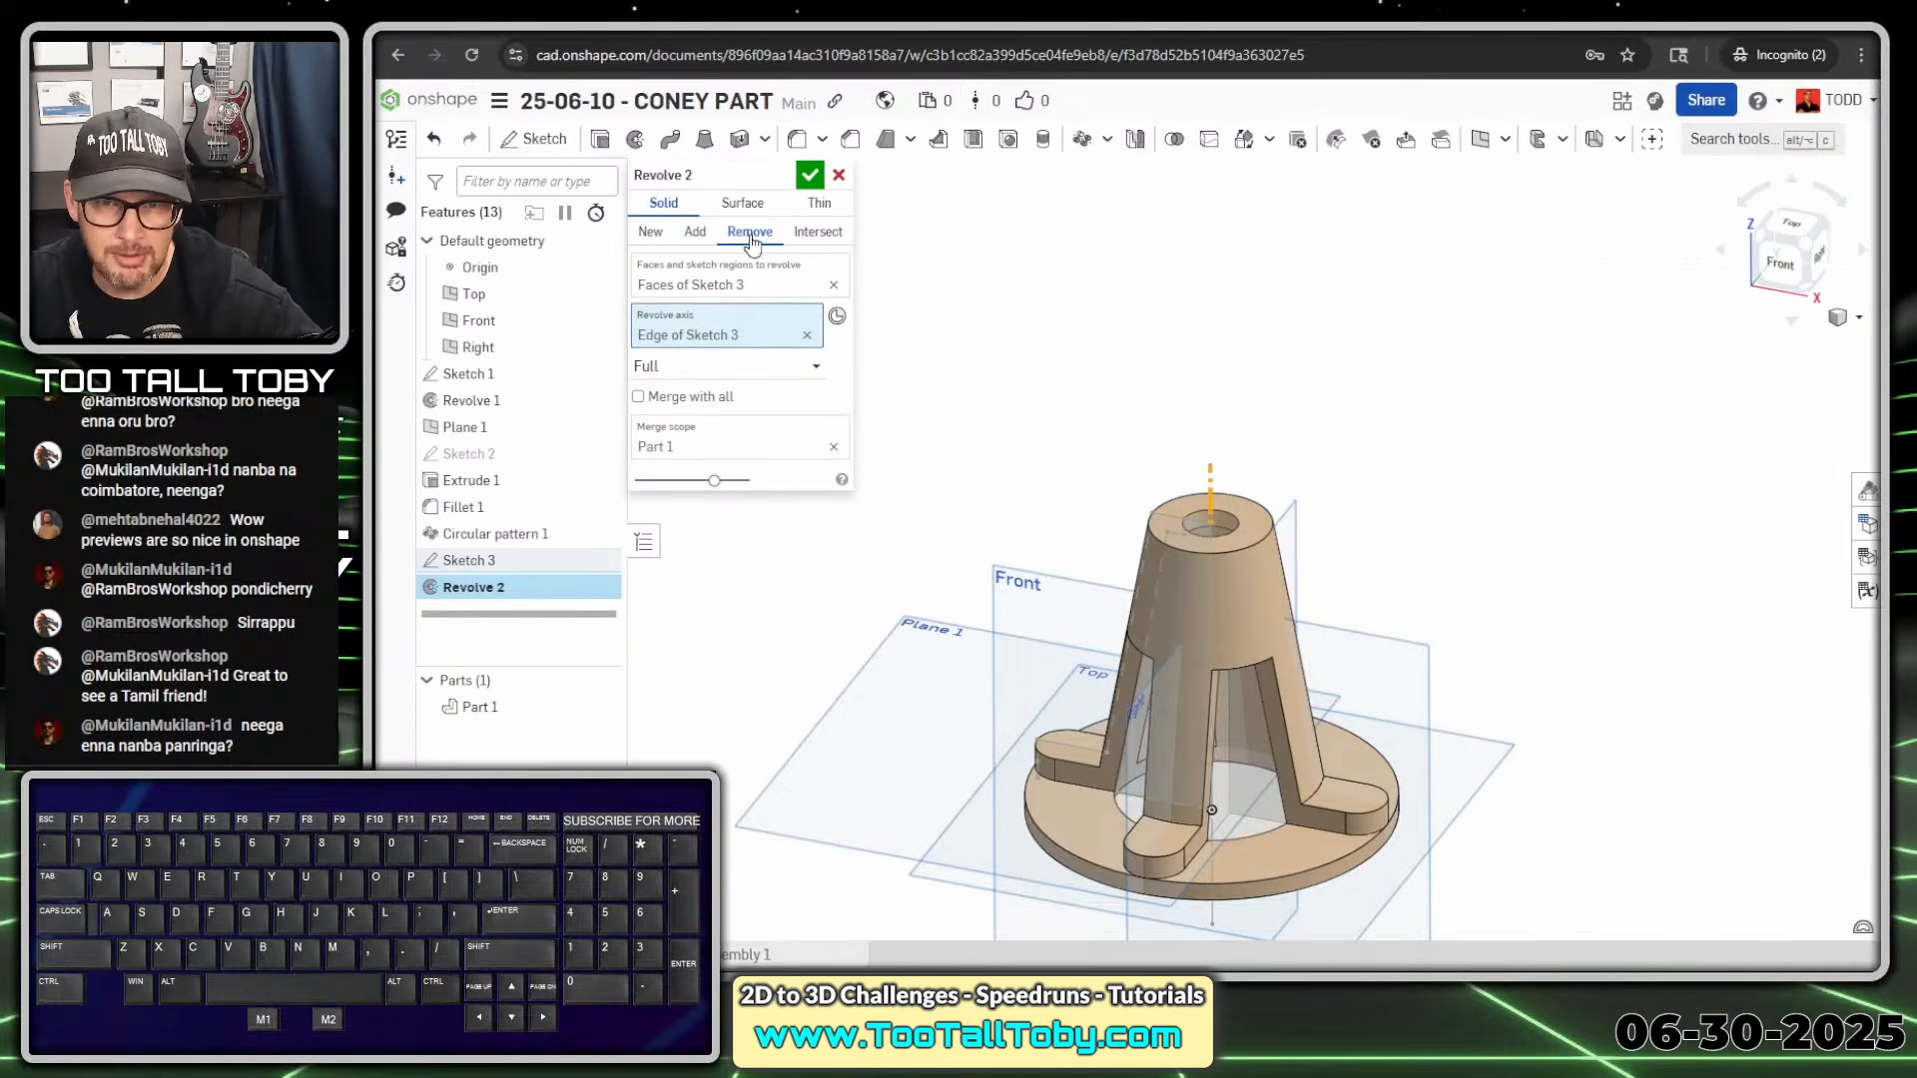
click(811, 183)
Hide Sketch 1 from the view using its eye icon in the feature tree
scroll(1267, 779, down, 1)
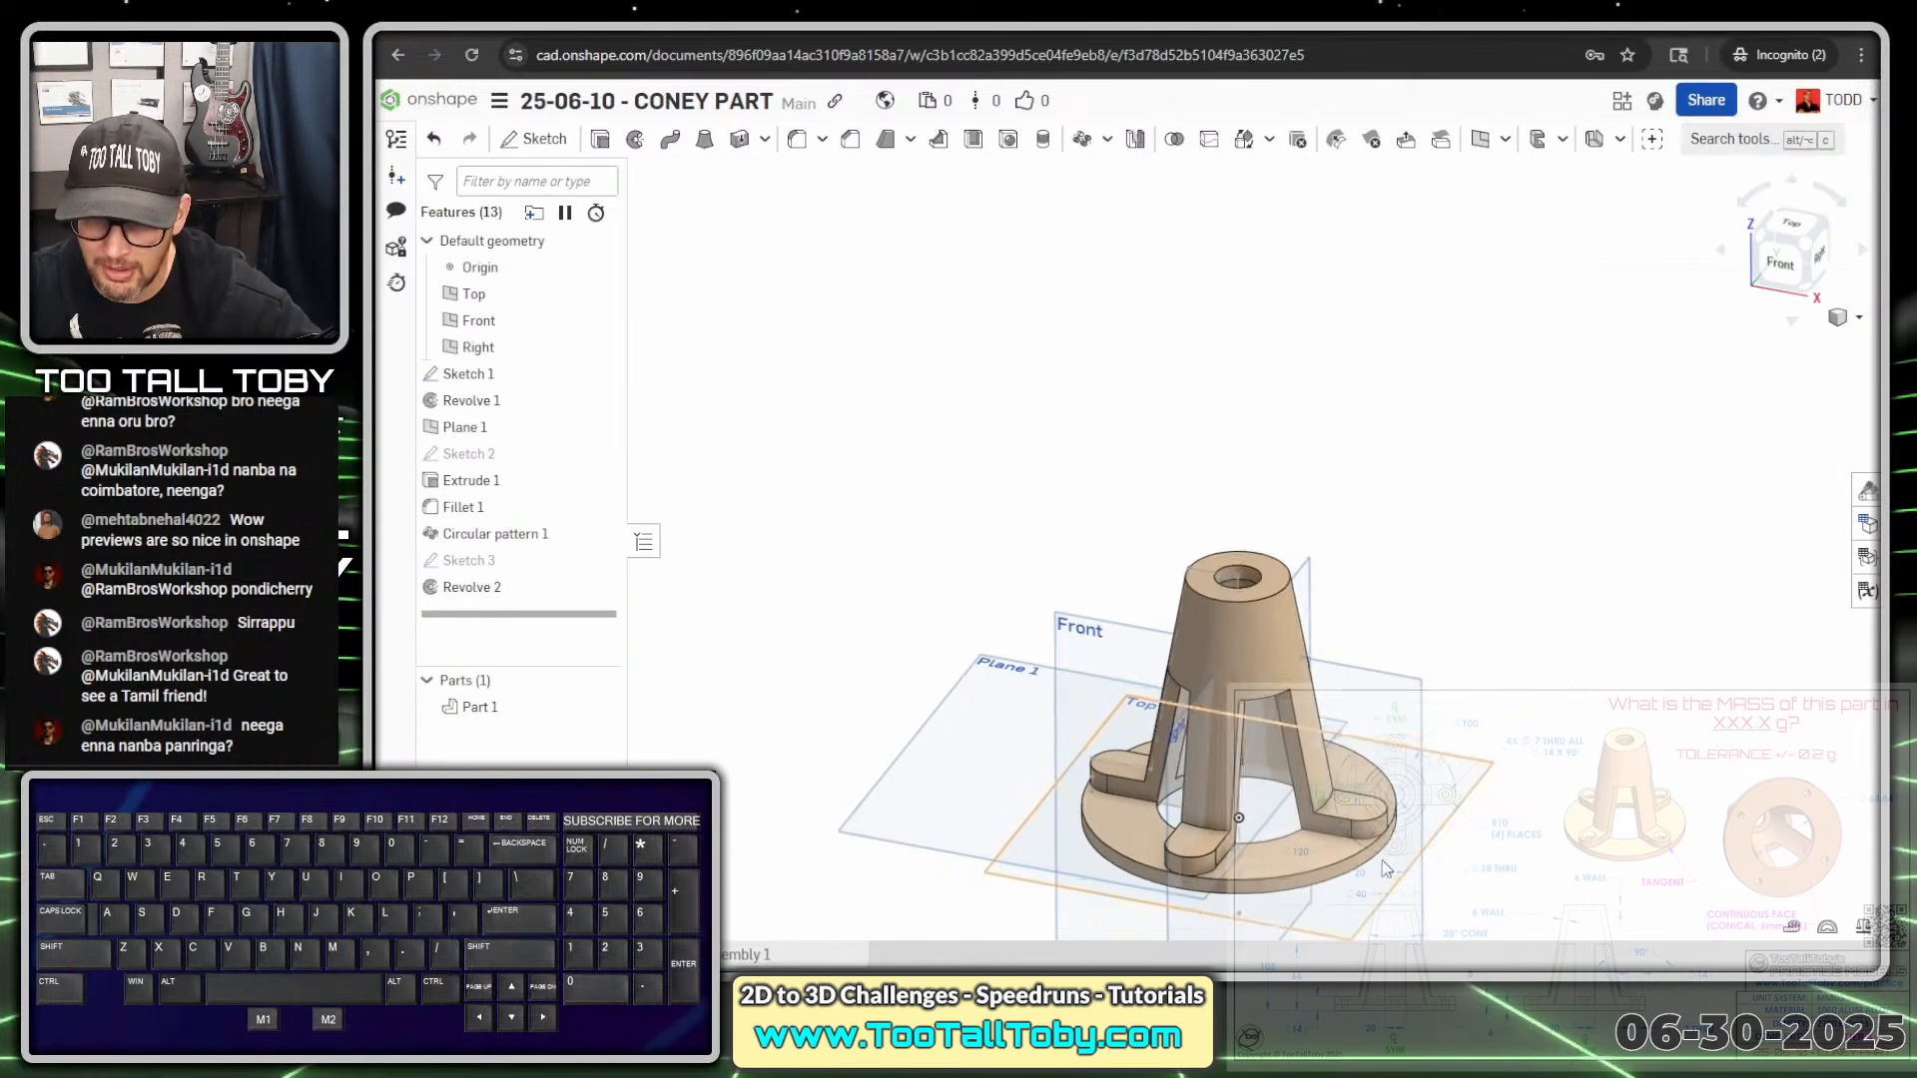
scroll(1198, 759, up, 1)
mouse_move(1118, 769)
ctrl+middle_down()
mouse_move(1029, 666)
mouse_move(959, 444)
mouse_move(951, 524)
mouse_move(1026, 579)
mouse_move(1004, 583)
mouse_move(988, 539)
ctrl+middle_up()
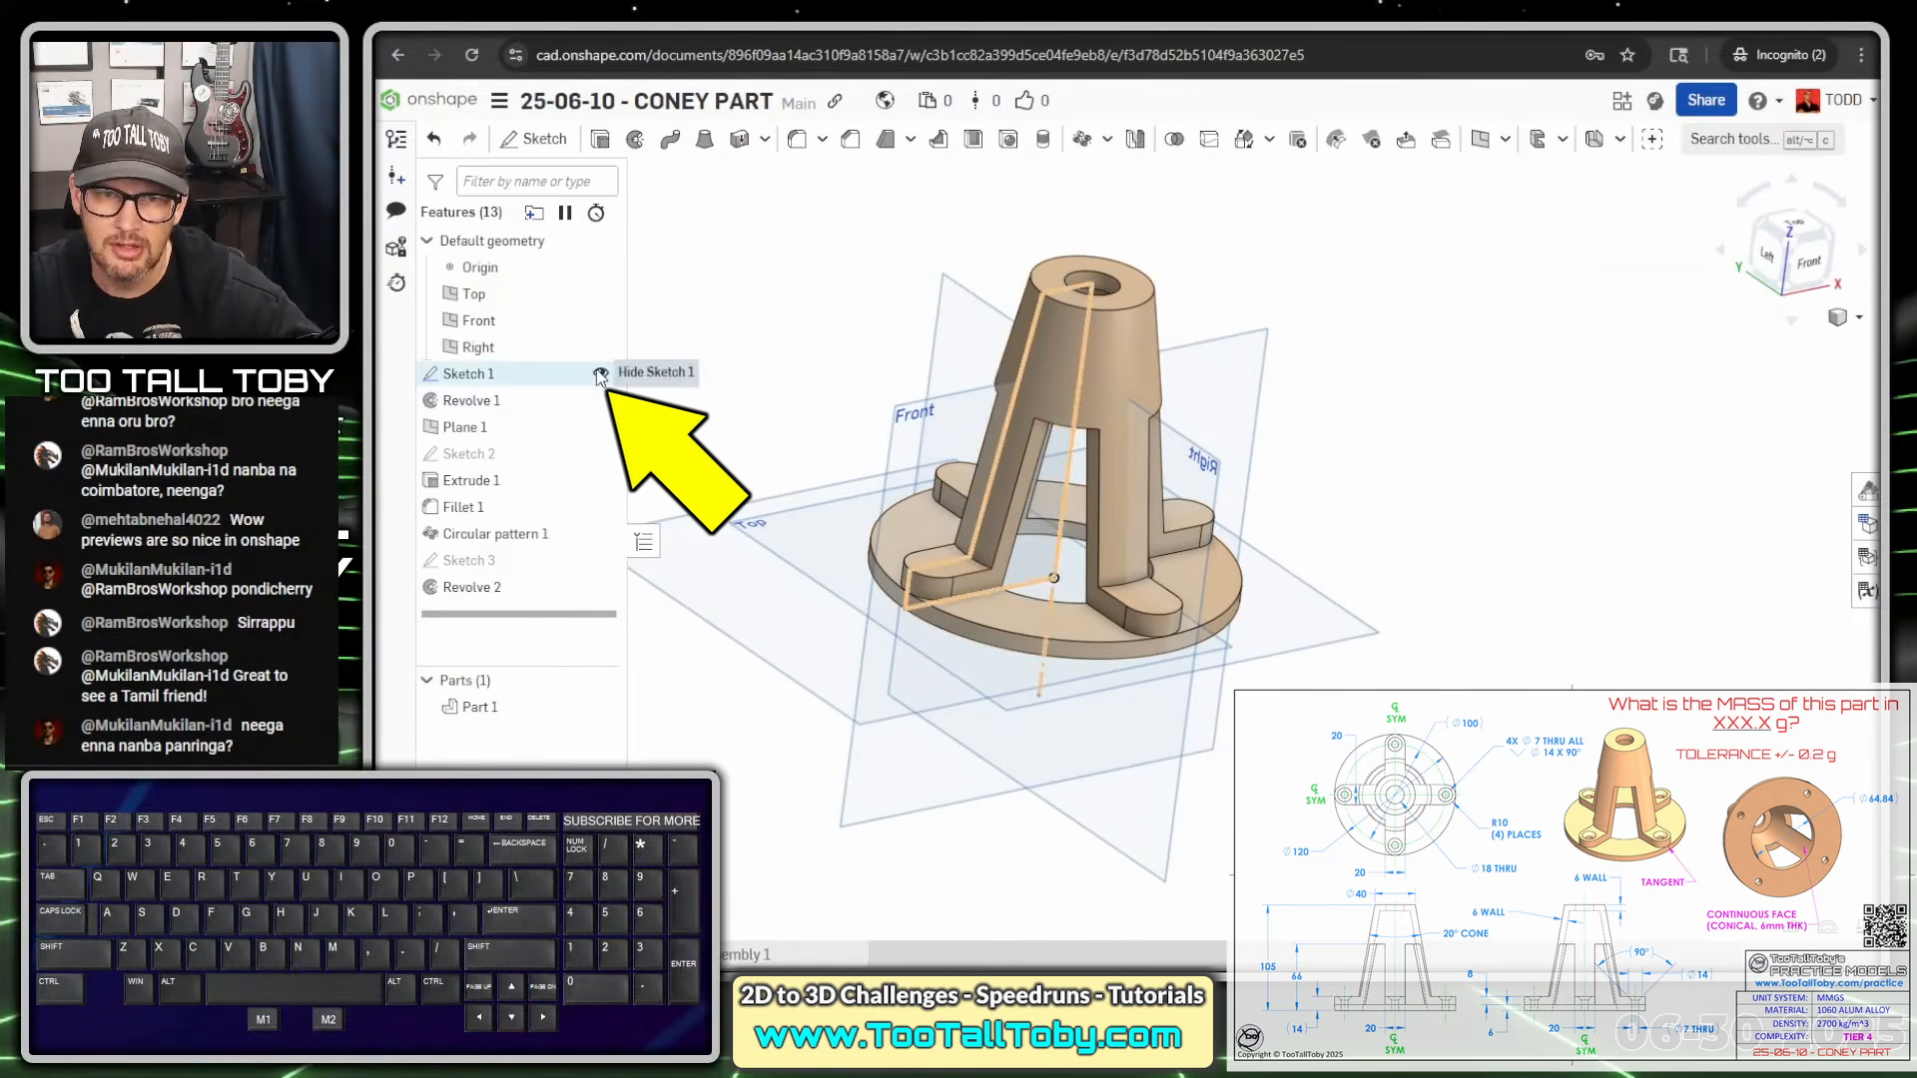
click(598, 374)
Hide all four reference planes with the P shortcut
mouse_move(1190, 609)
middle_down()
mouse_move(1135, 609)
mouse_move(1147, 645)
middle_up()
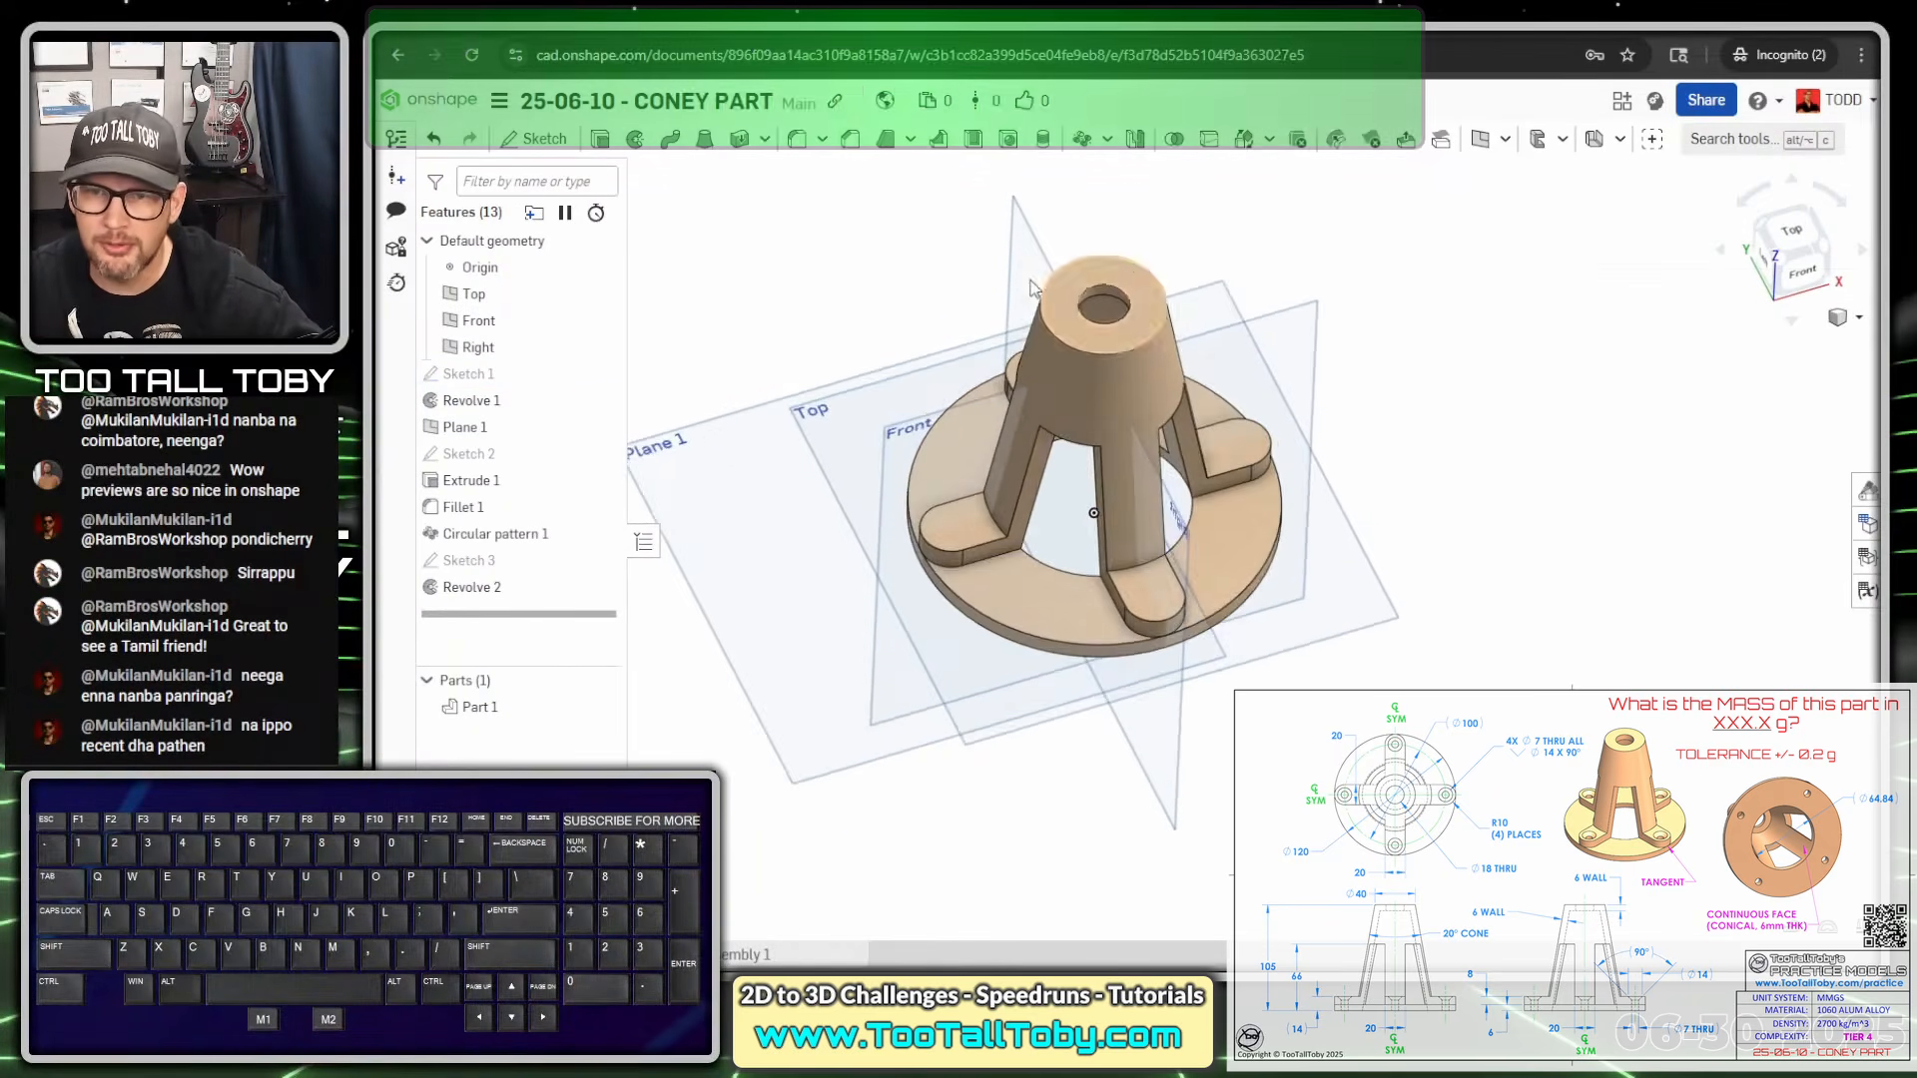
scroll(943, 232, down, 1)
click(869, 251)
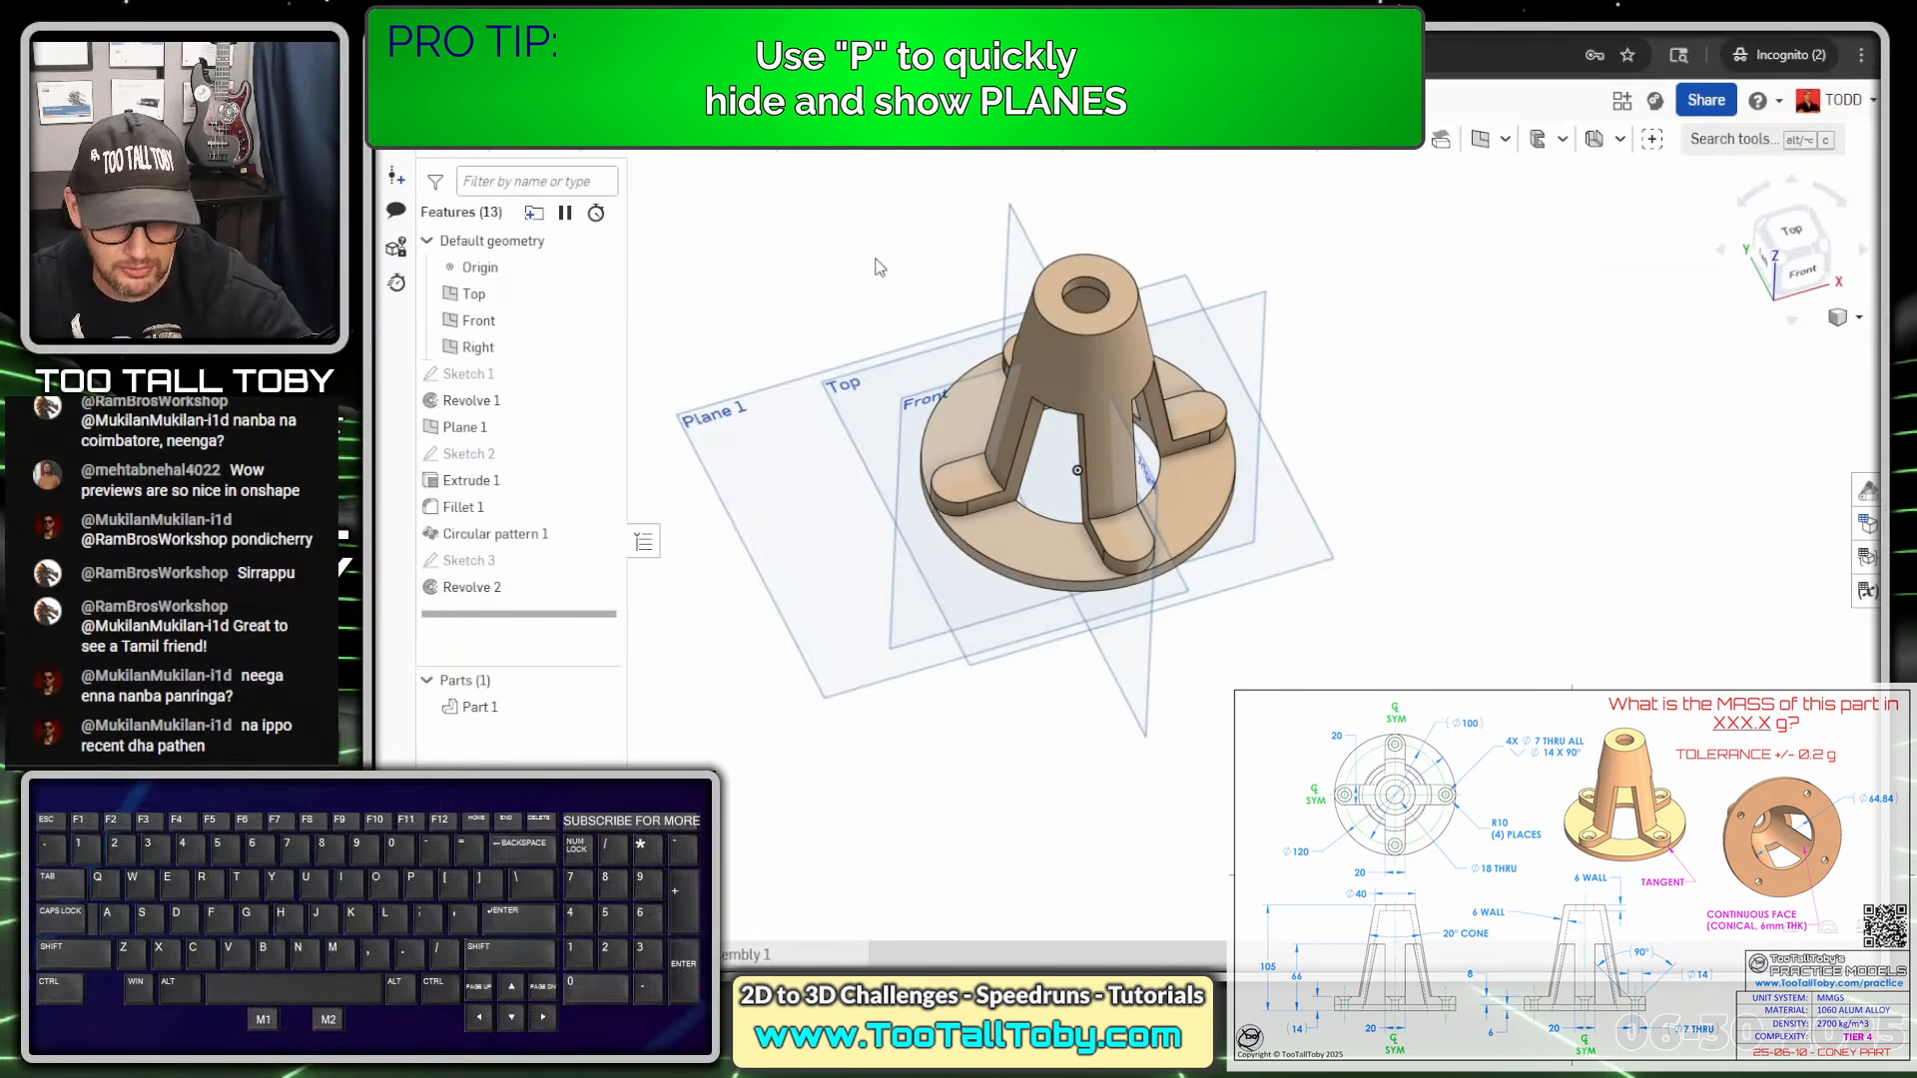
key(p)
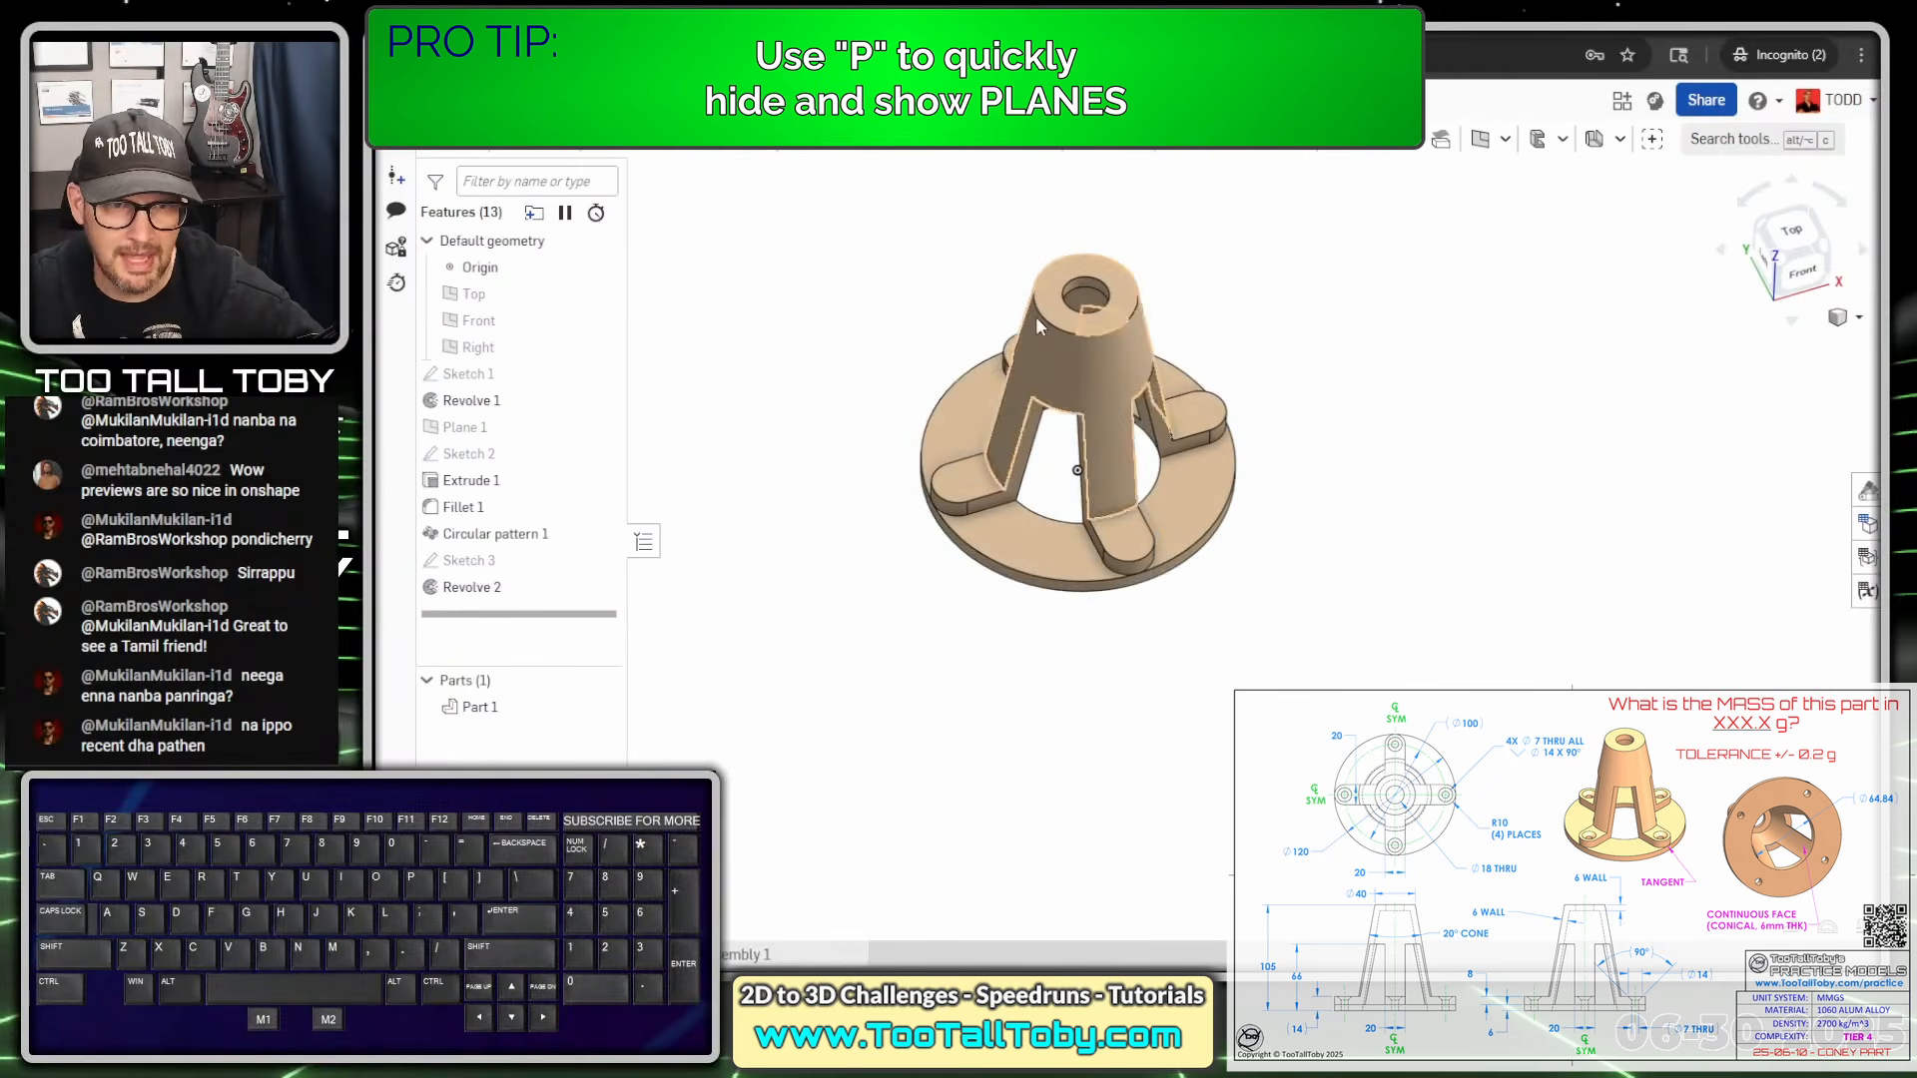
scroll(1019, 271, up, 2)
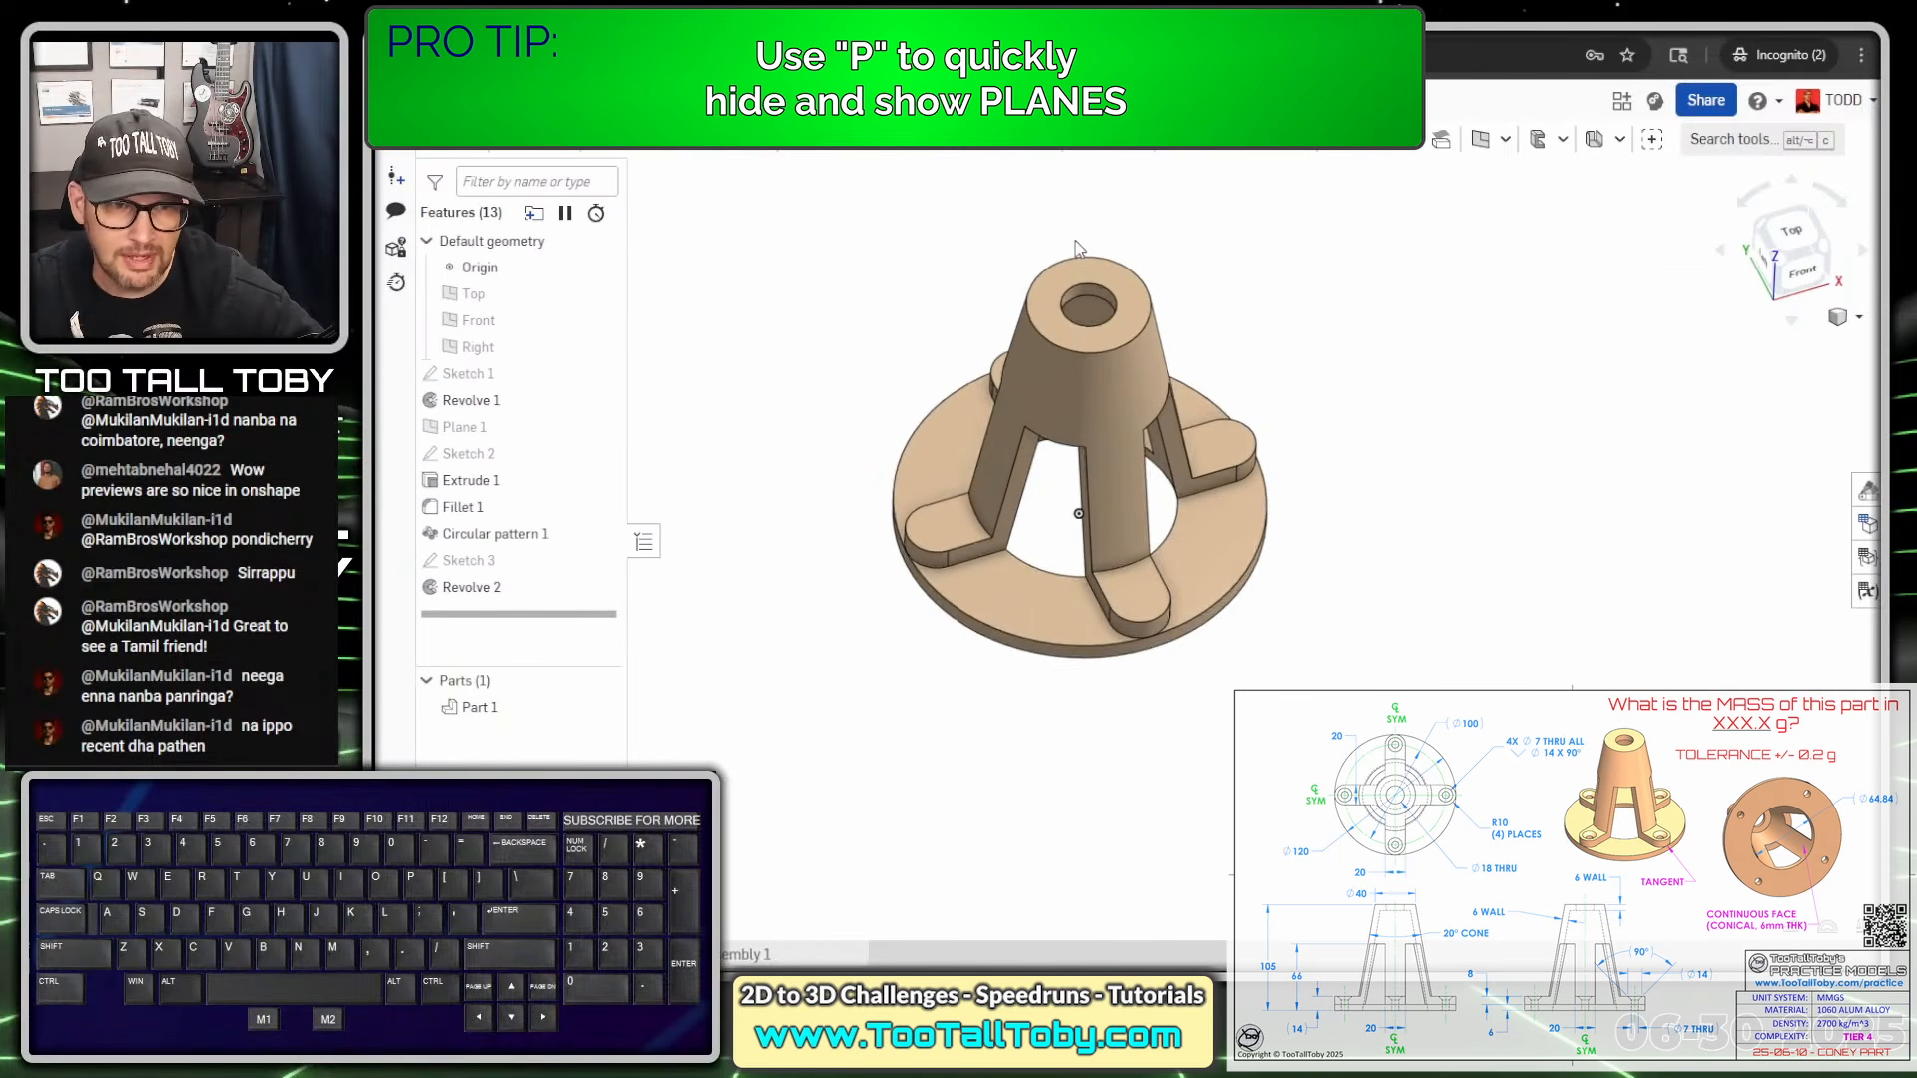
click(659, 354)
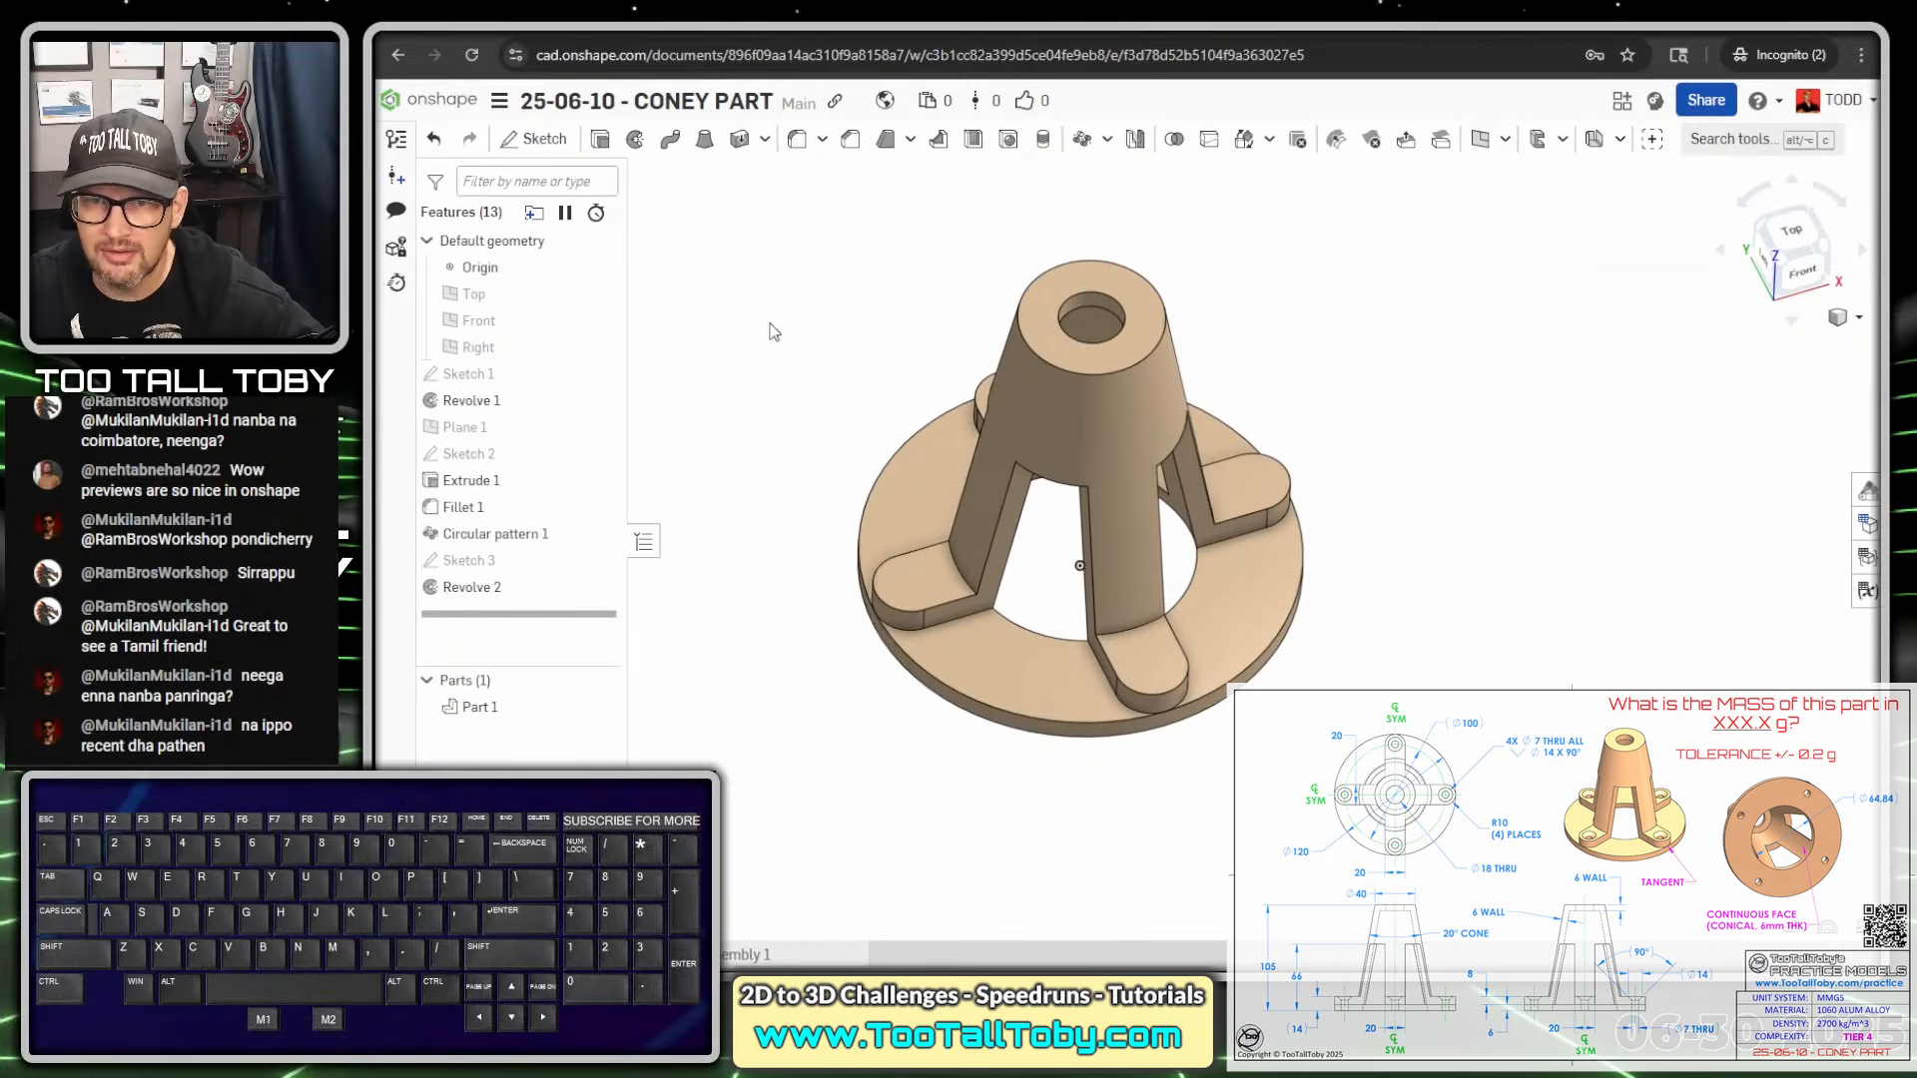
Create a Countersink Hole: 7 mm through diameter, 14 mm countersink diameter, 90° angle
click(1009, 140)
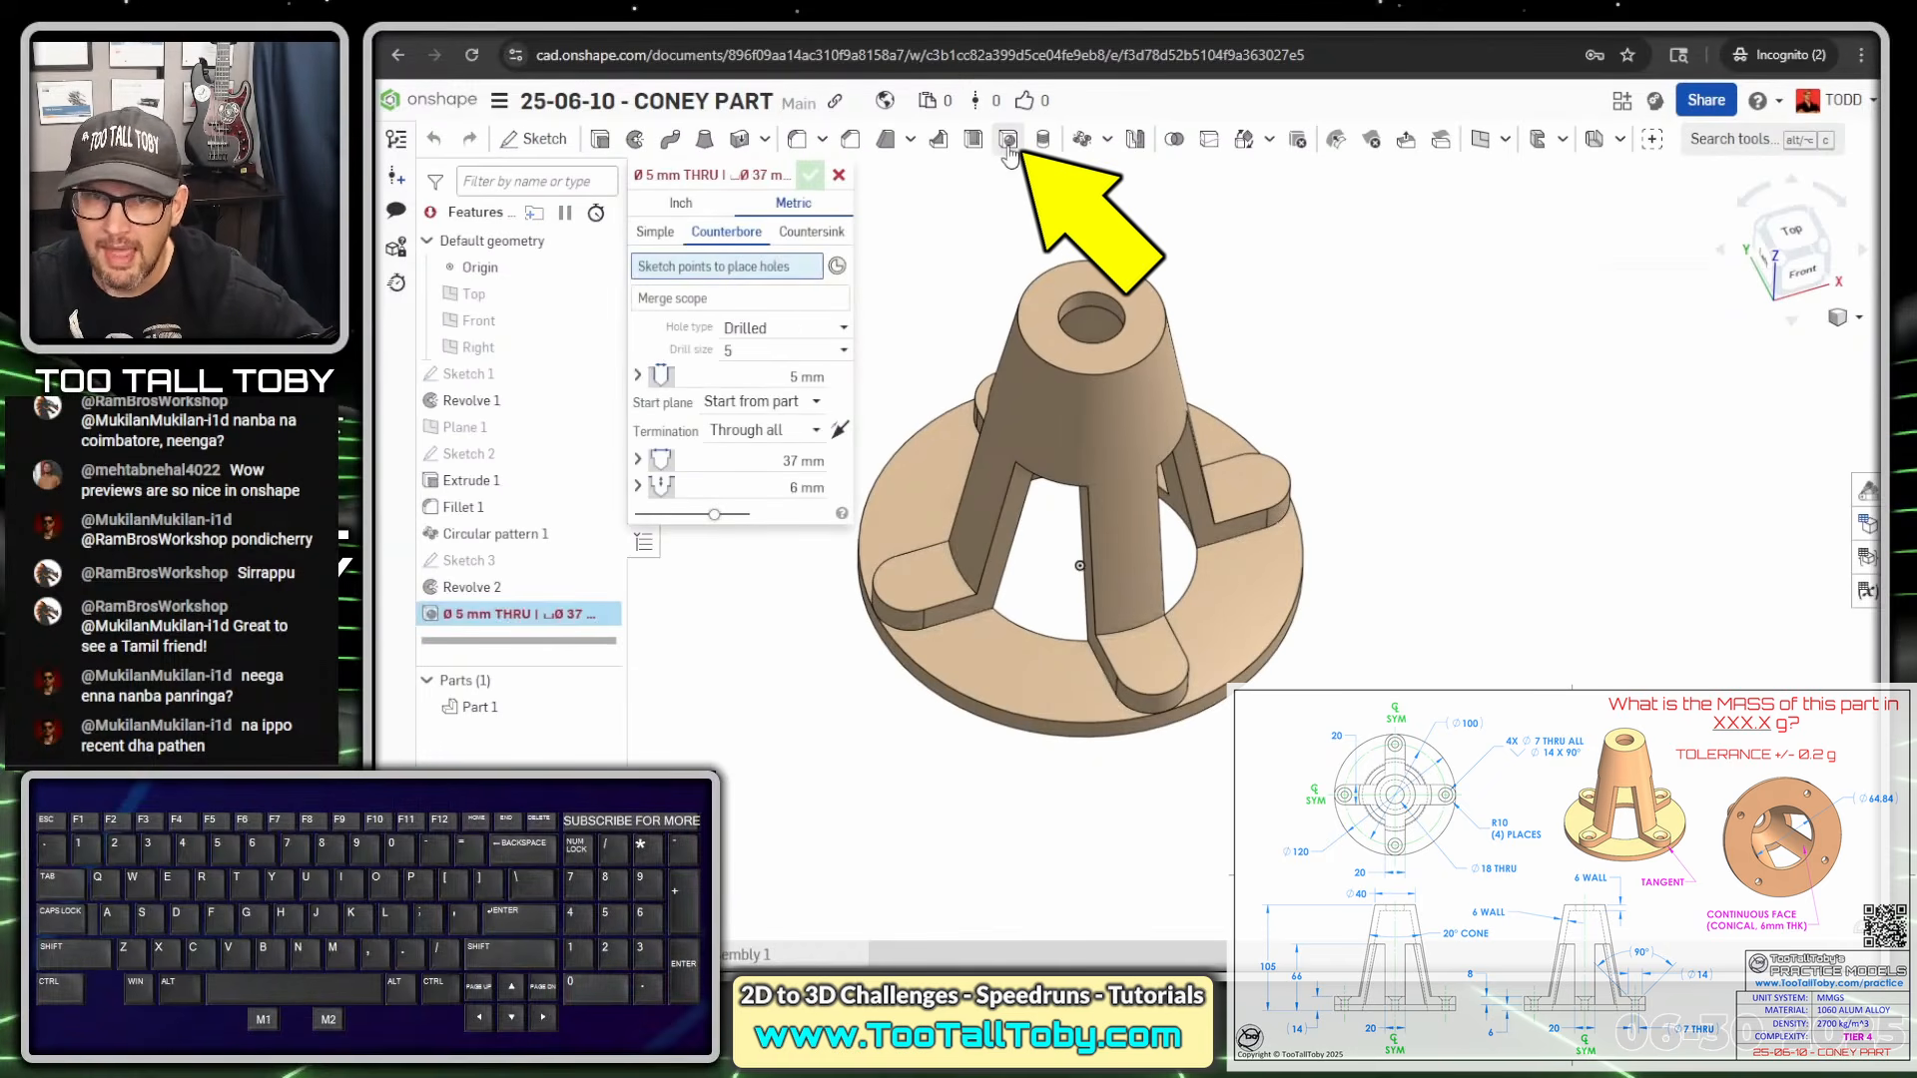
click(824, 233)
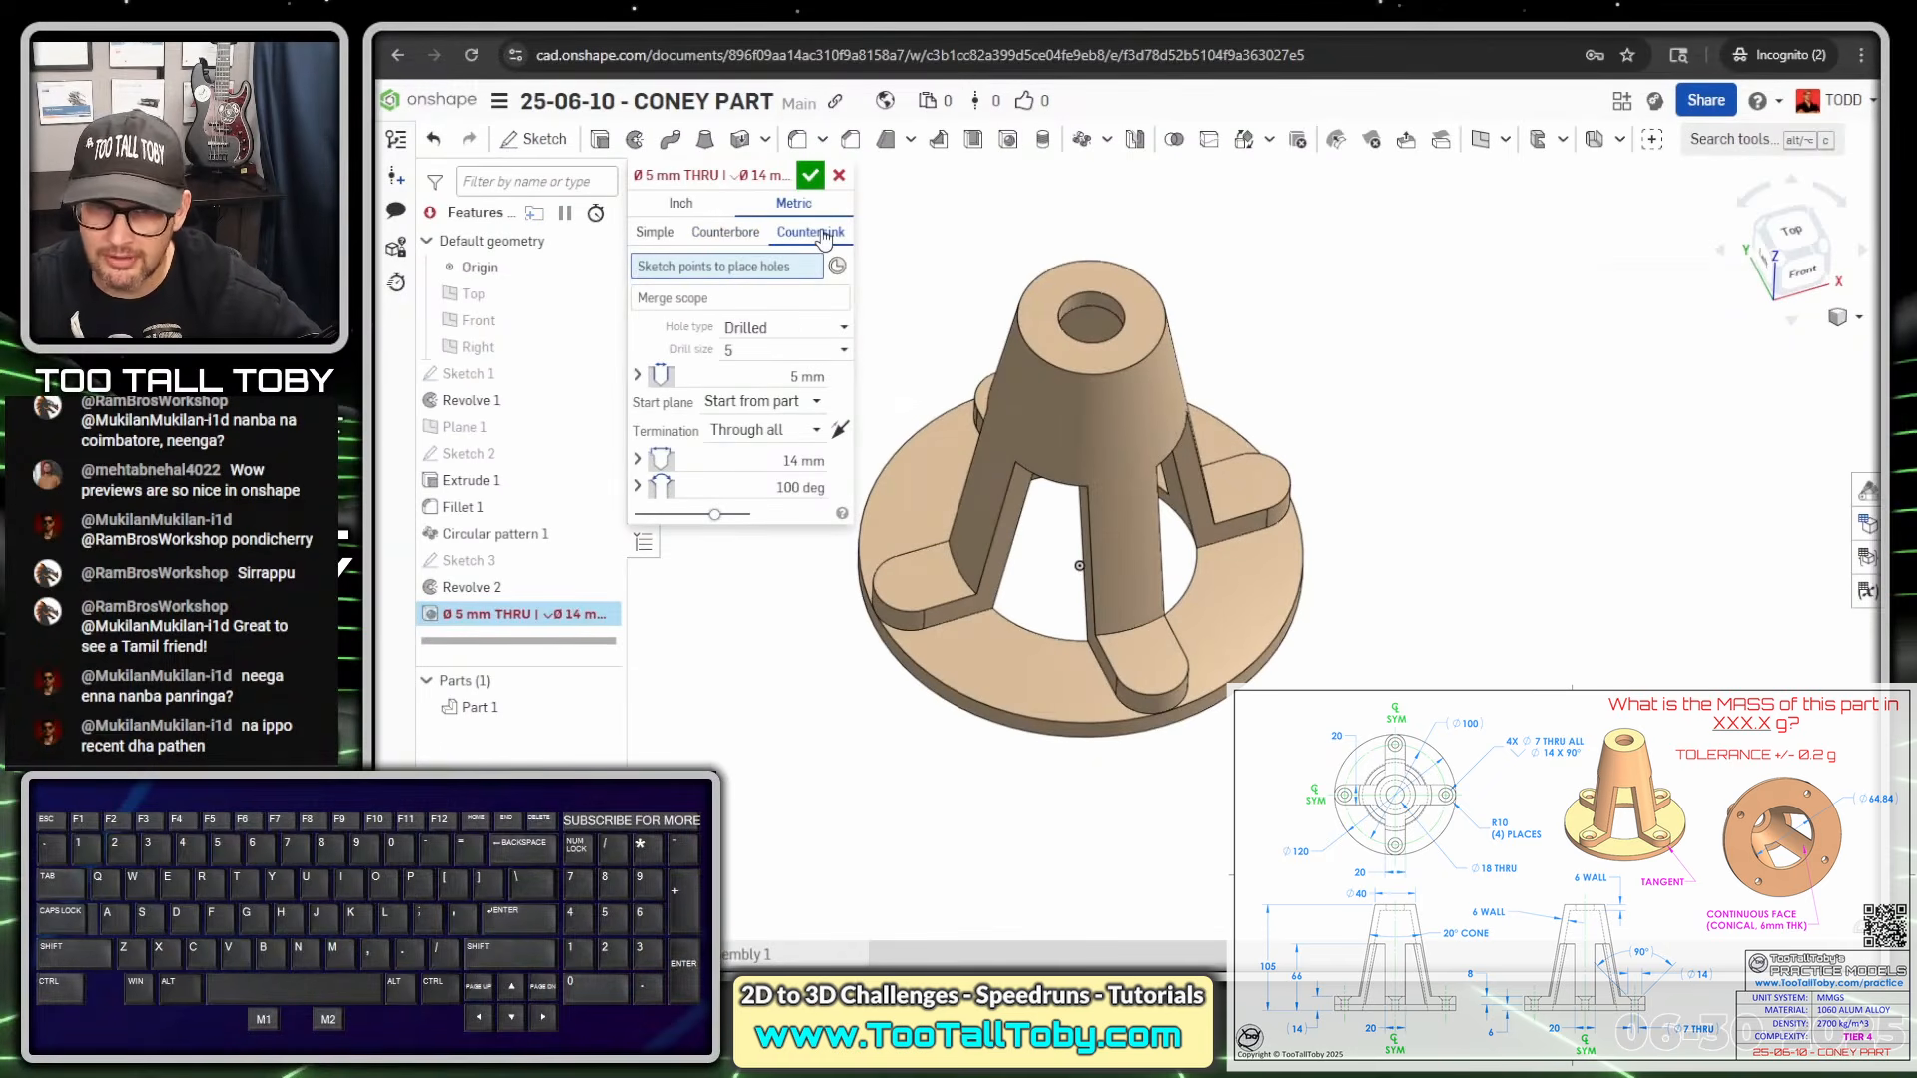
click(807, 376)
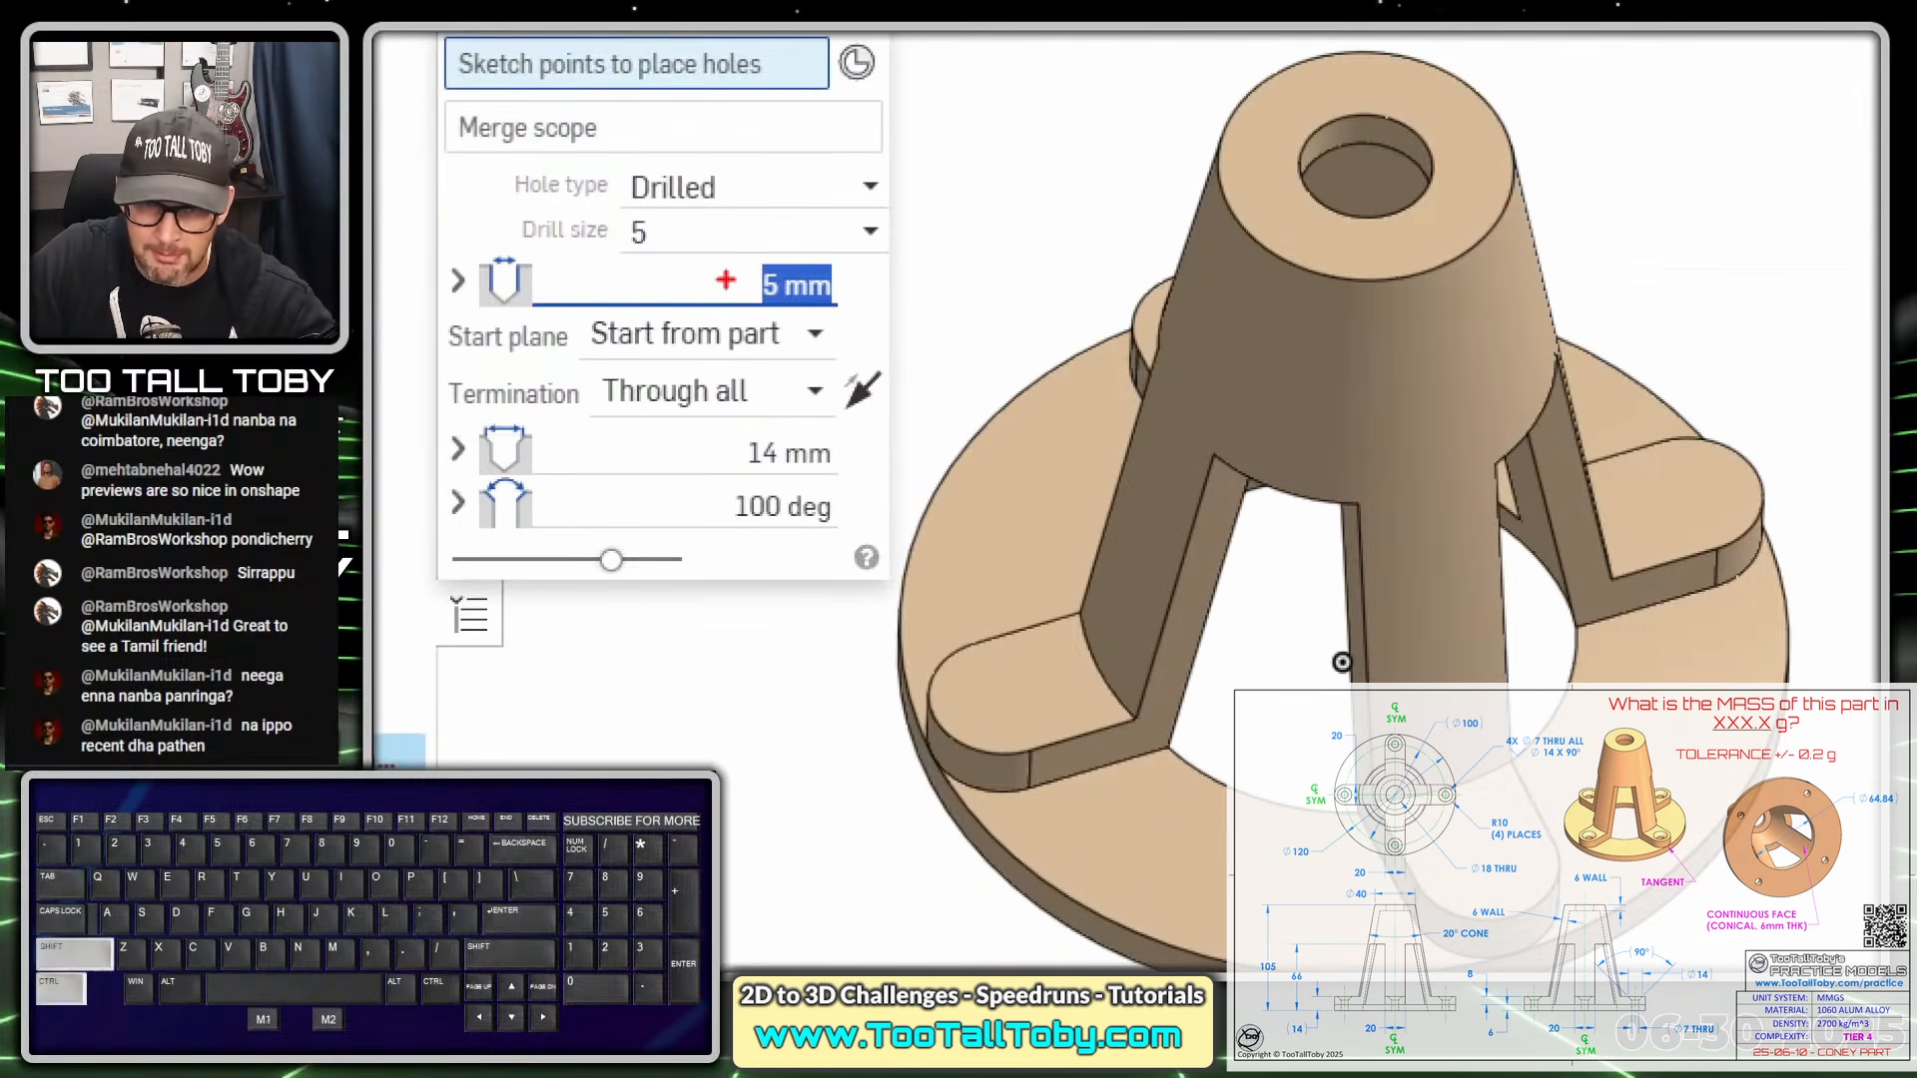
ctrl+shift+drag(773, 376, 705, 376)
ctrl+shift+drag(543, 282, 543, 281)
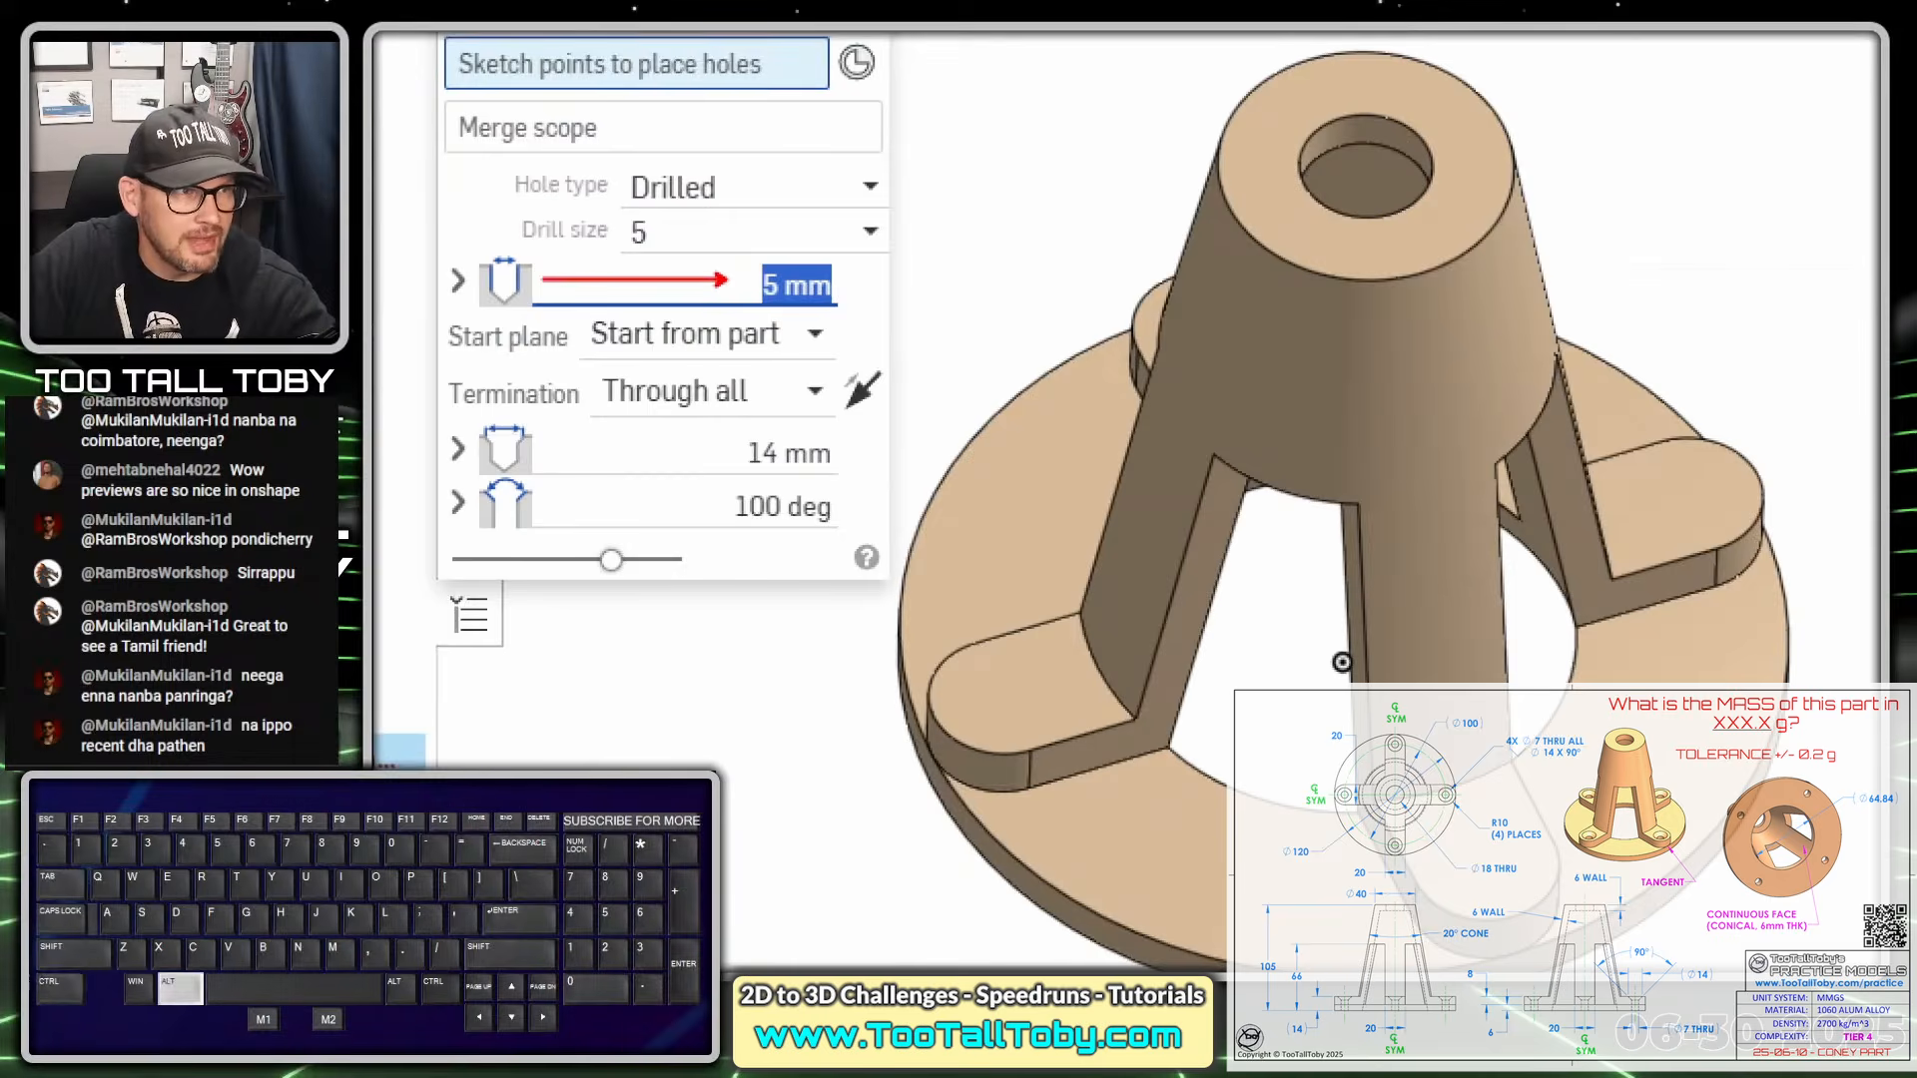
key(alt+1)
double_click(813, 377)
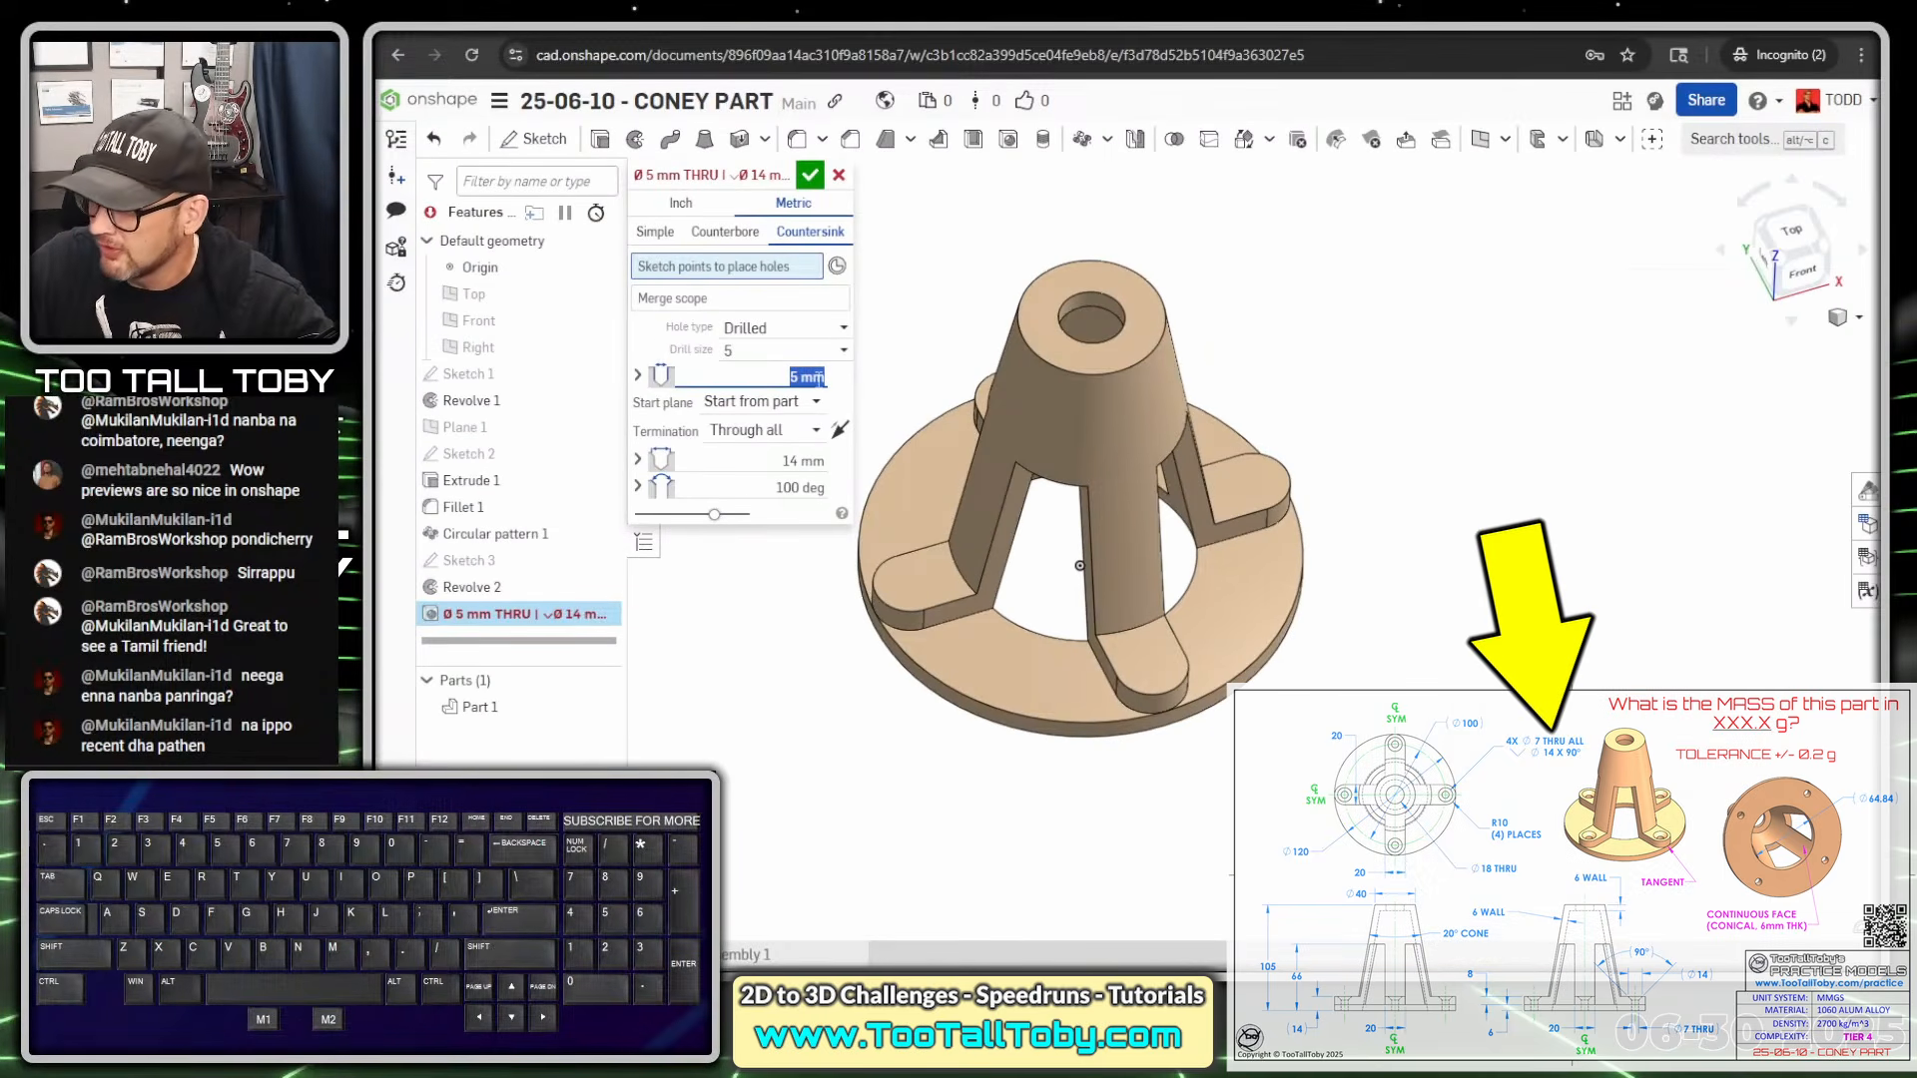
text(7)
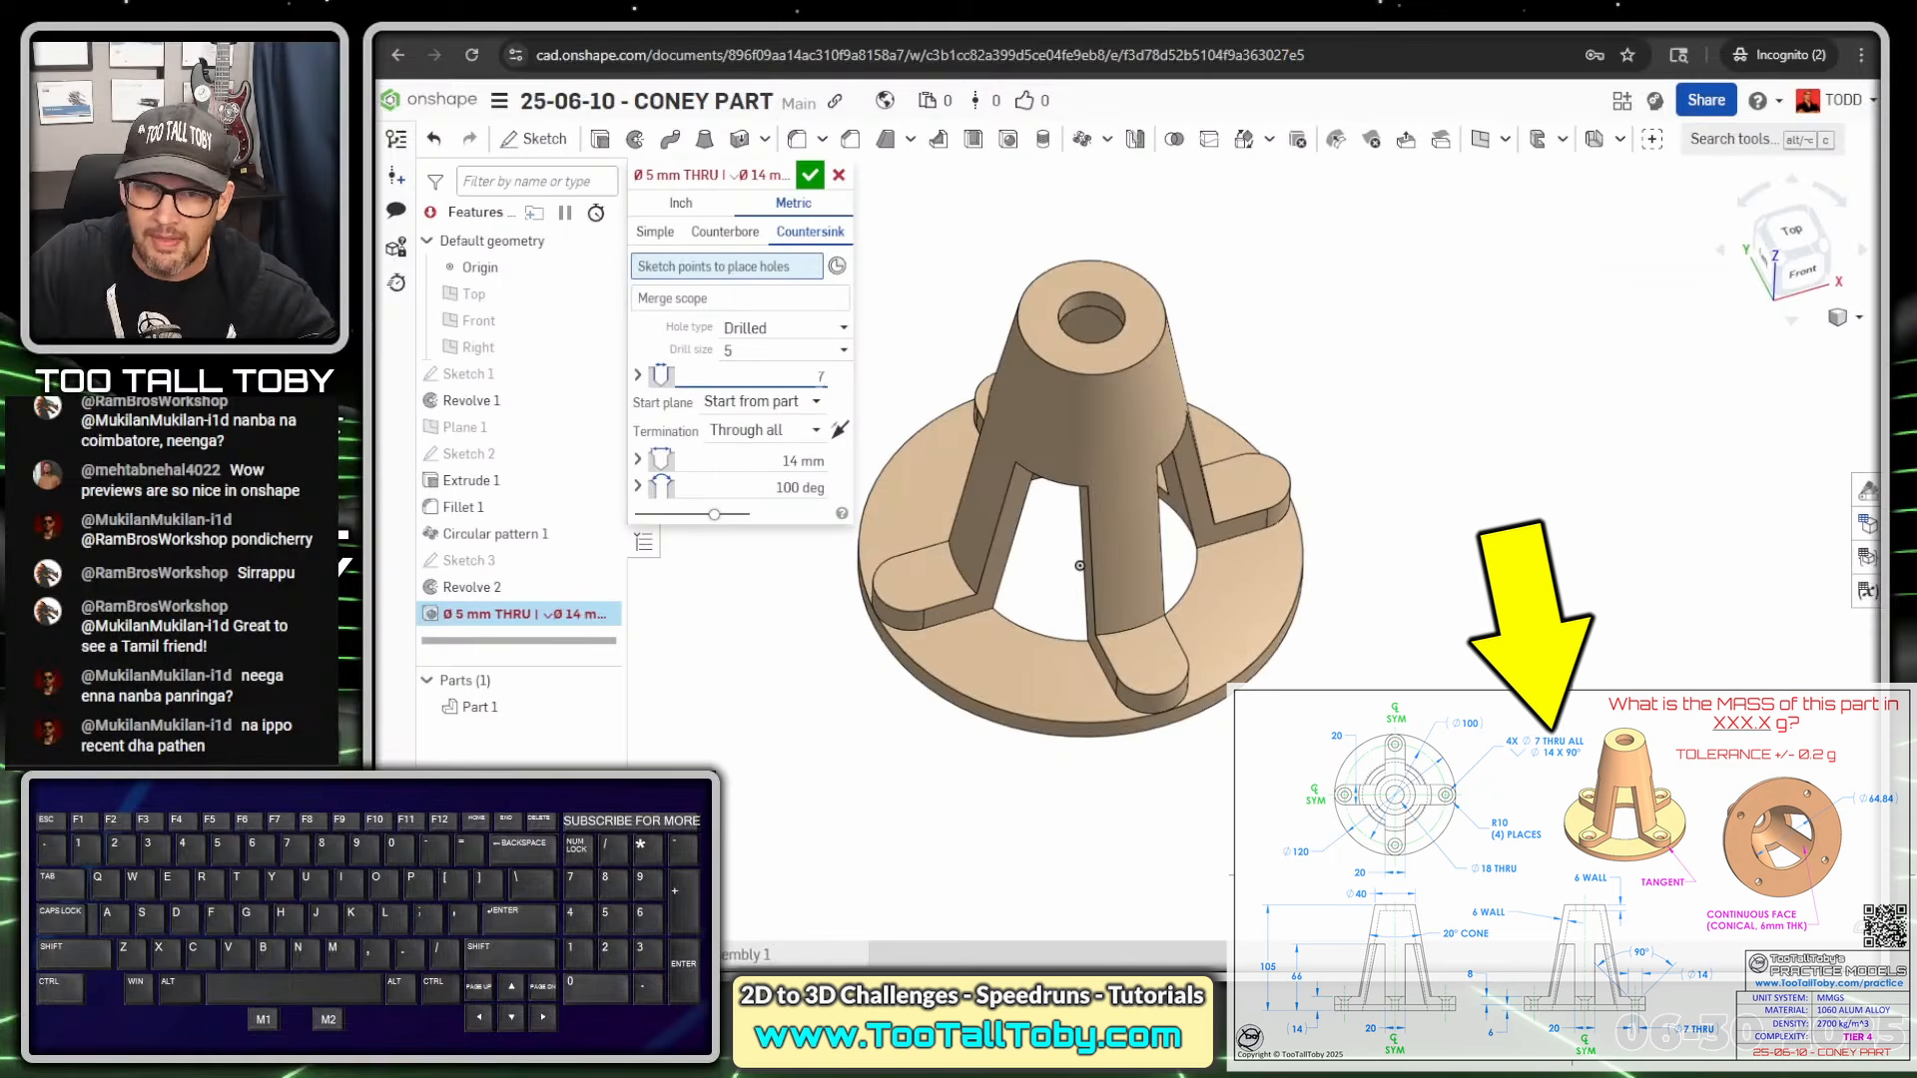
key(Tab)
key(Tab)
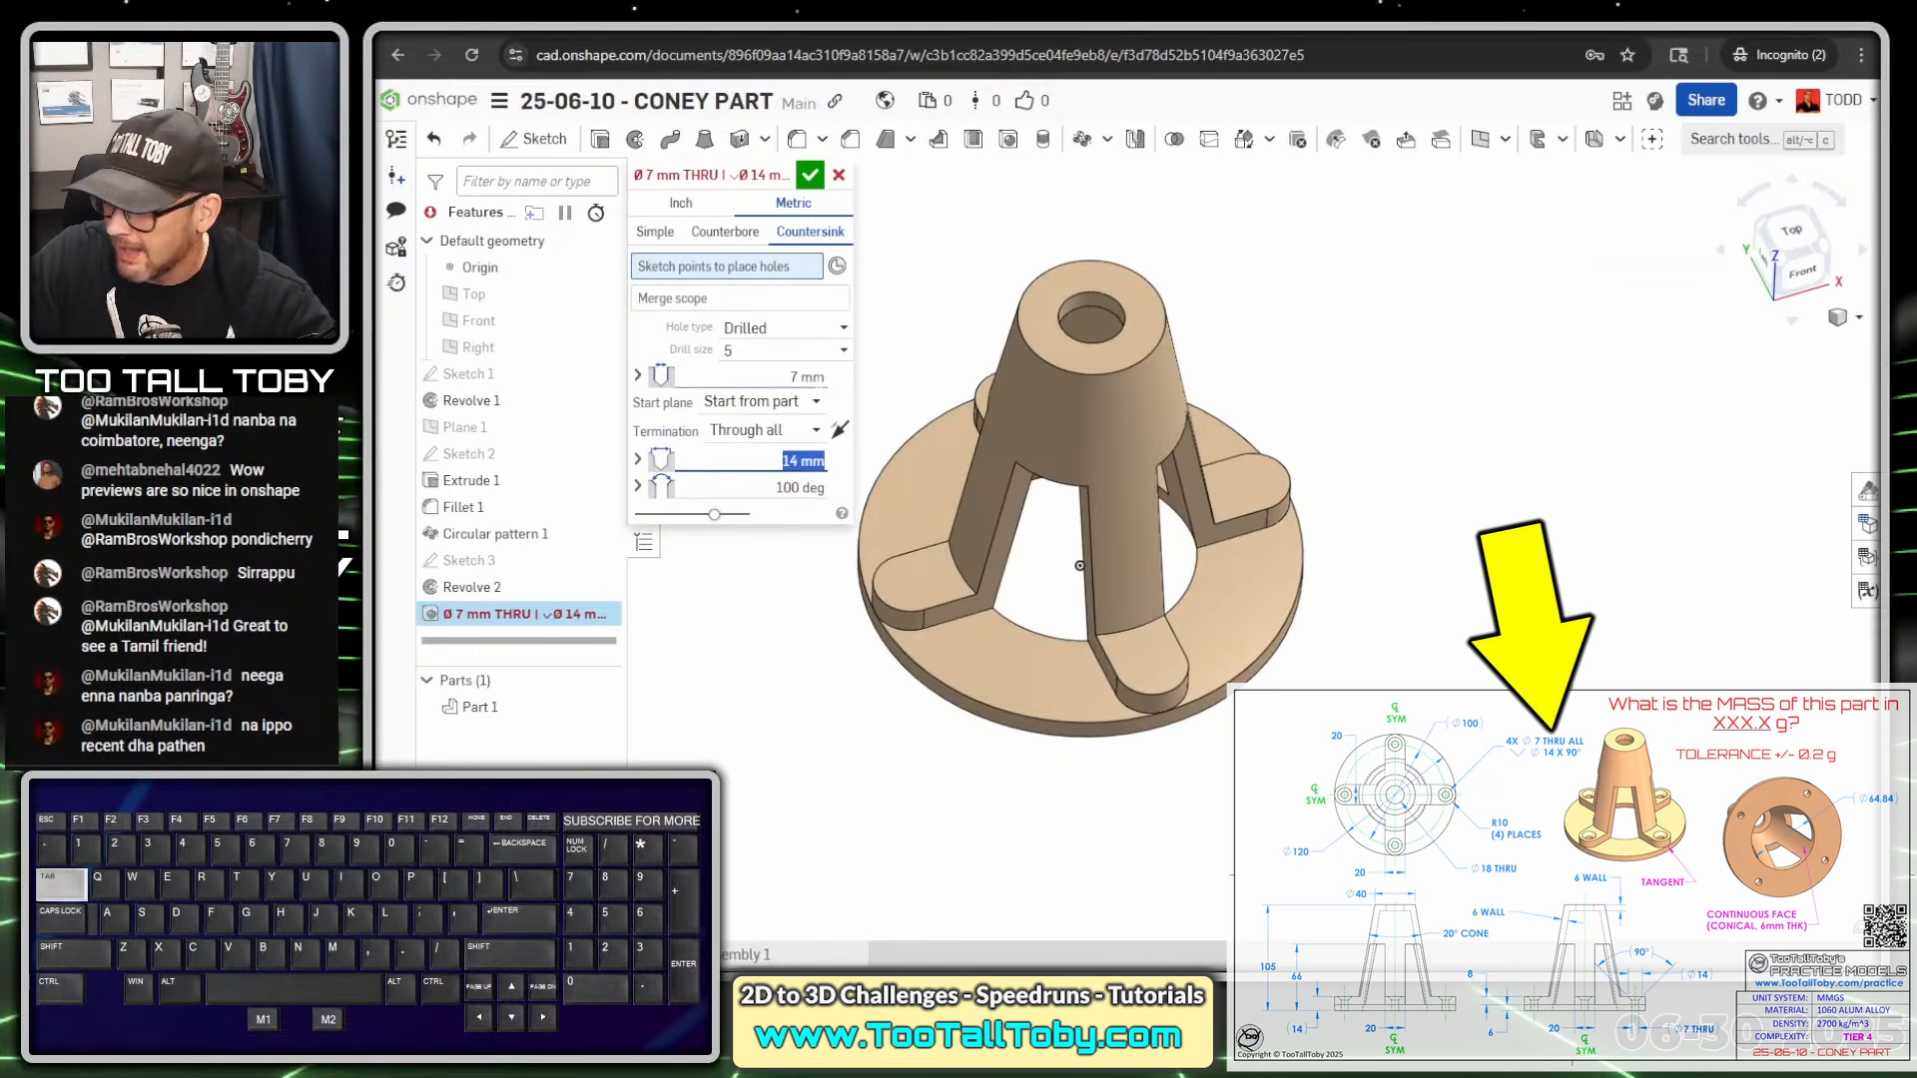
text(1)
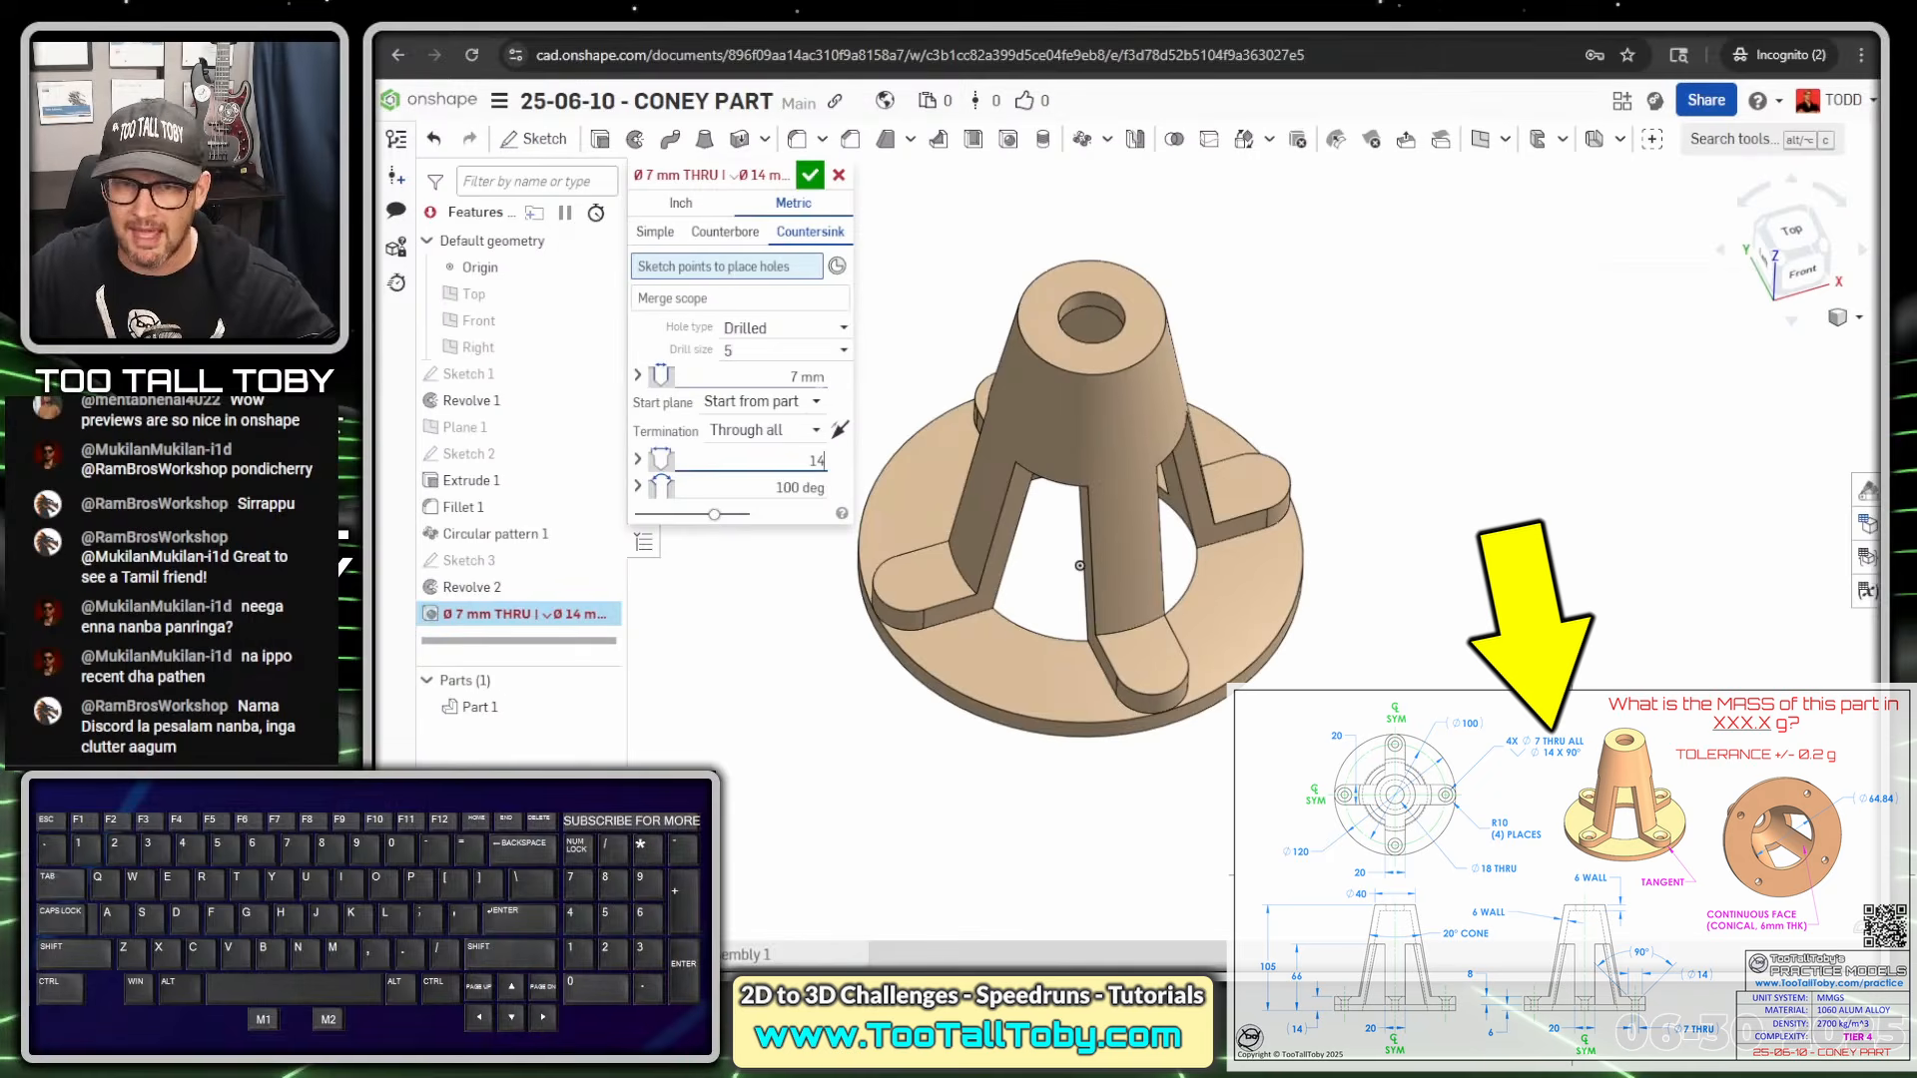
text(4)
key(Tab)
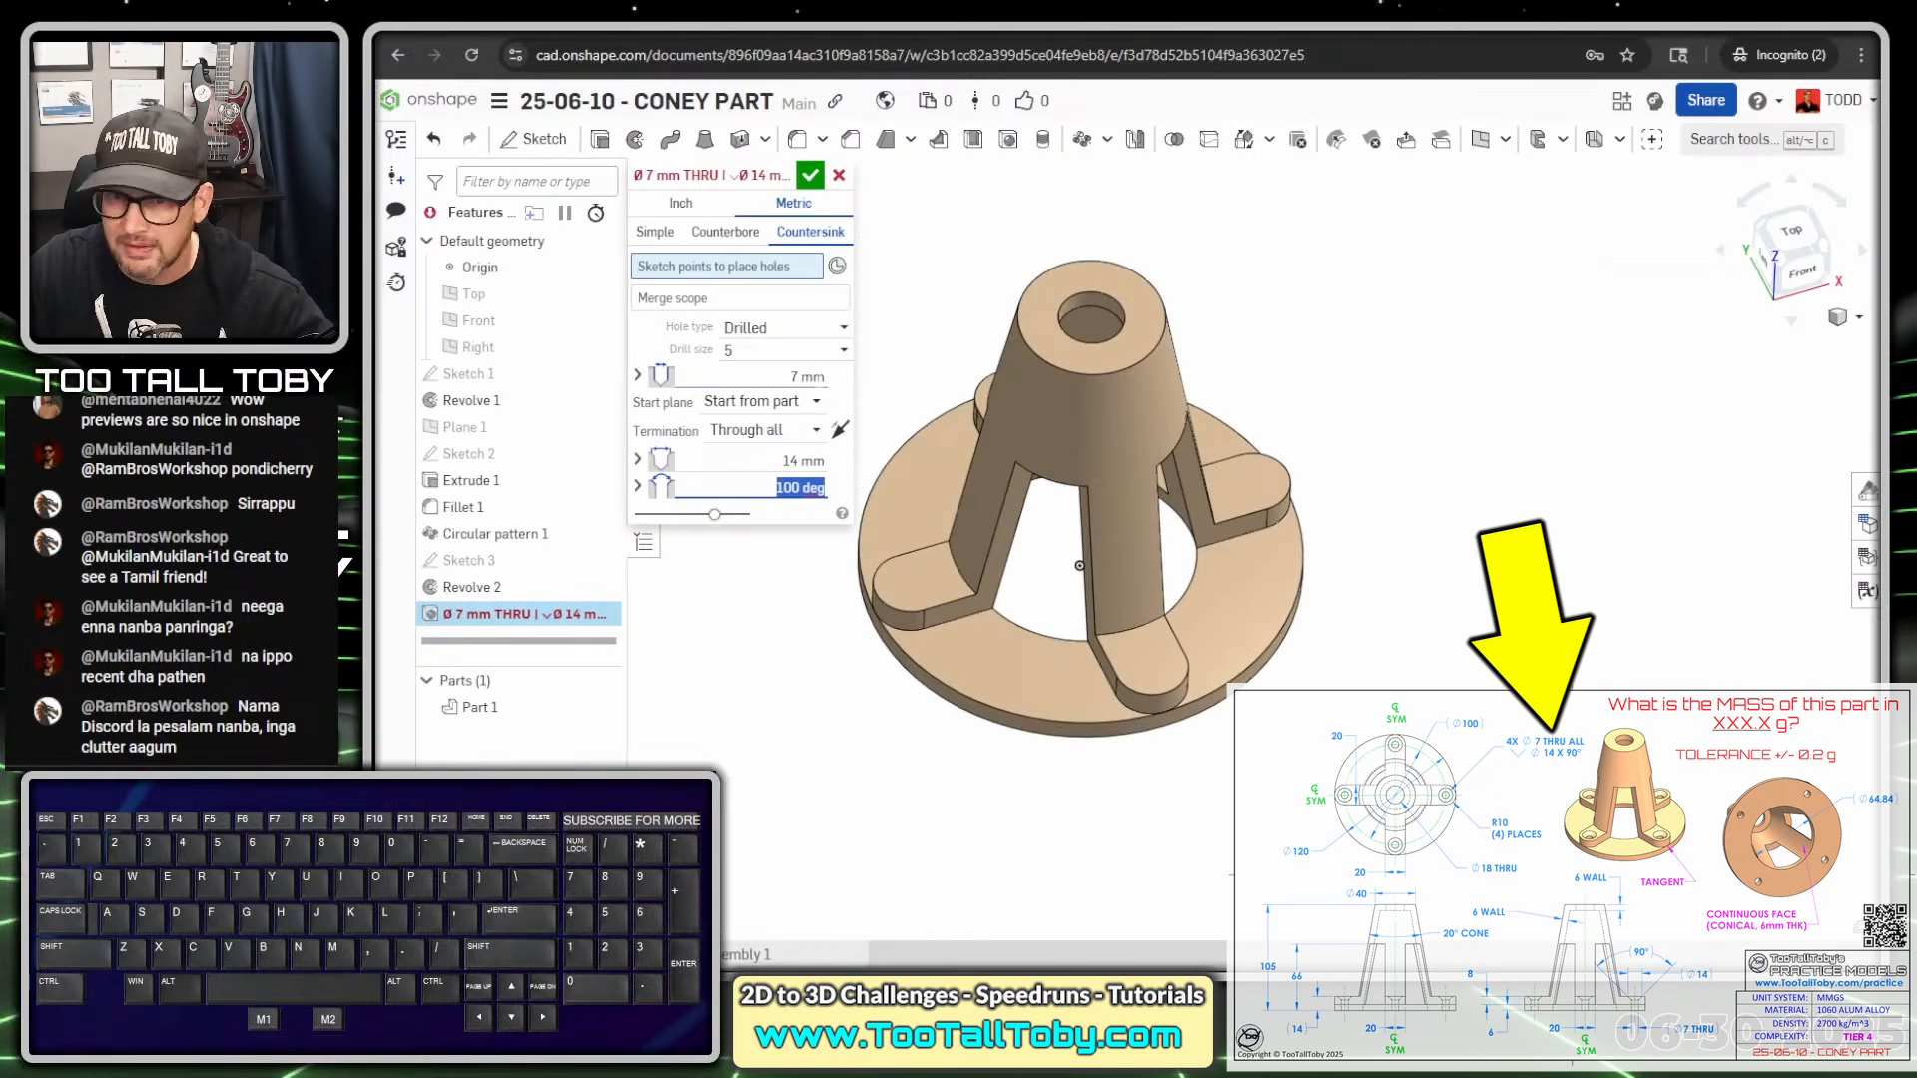
text(90)
key(Tab)
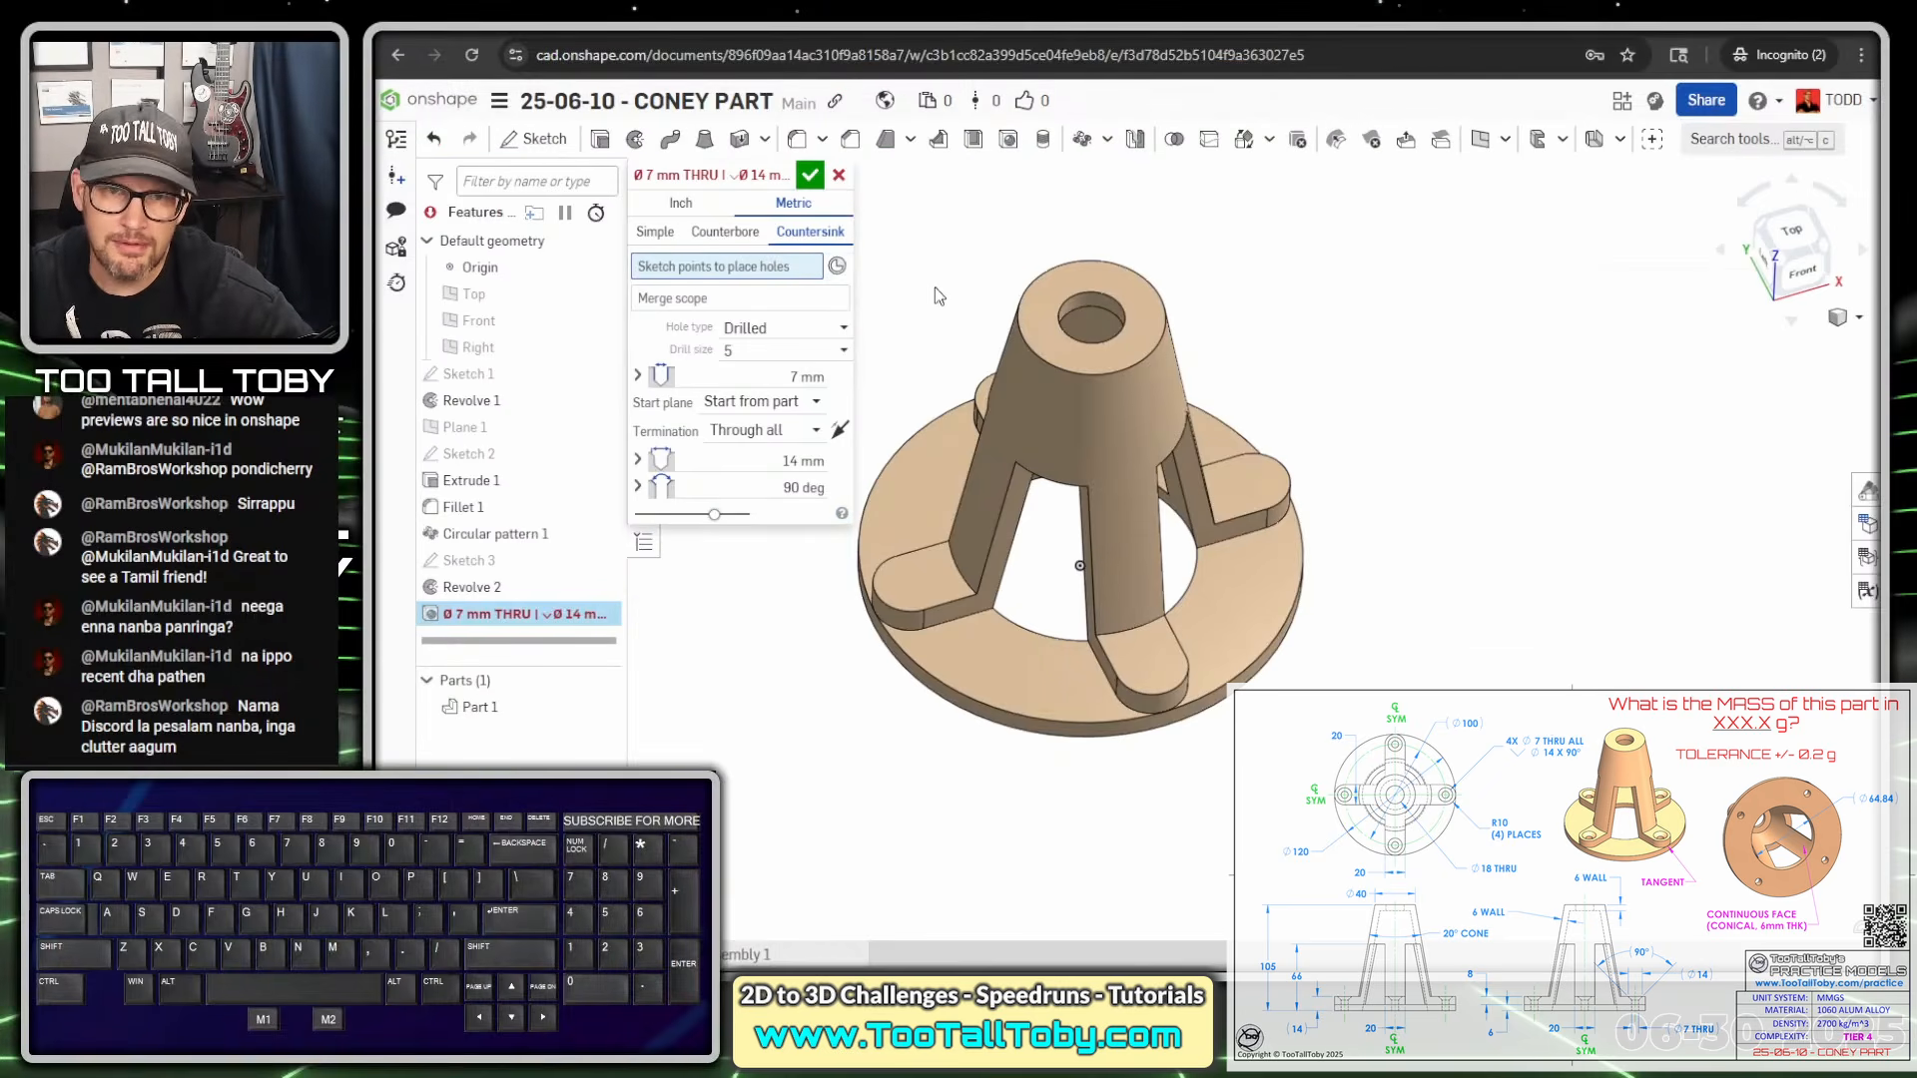
Locate Ø7 mm countersunk holes at the left, front, right and rear lug centres, then accept
click(839, 268)
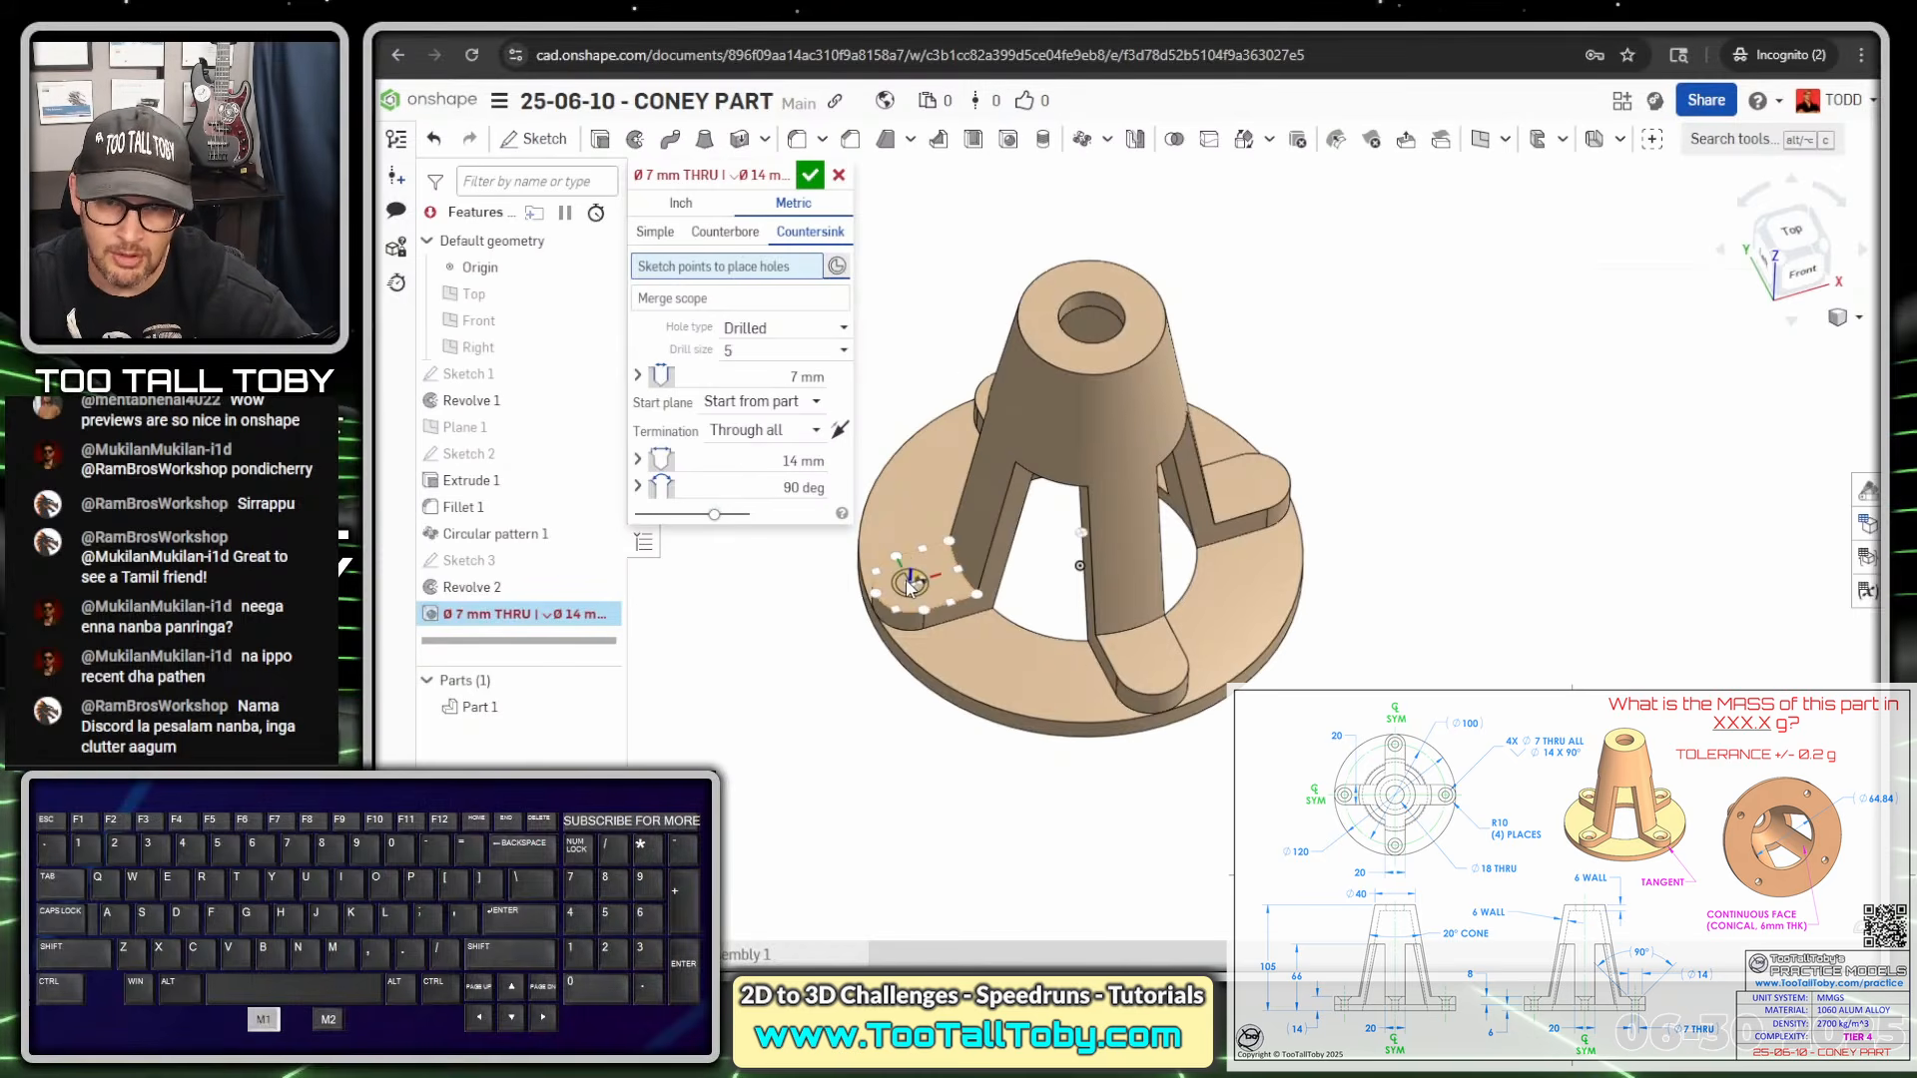
click(909, 584)
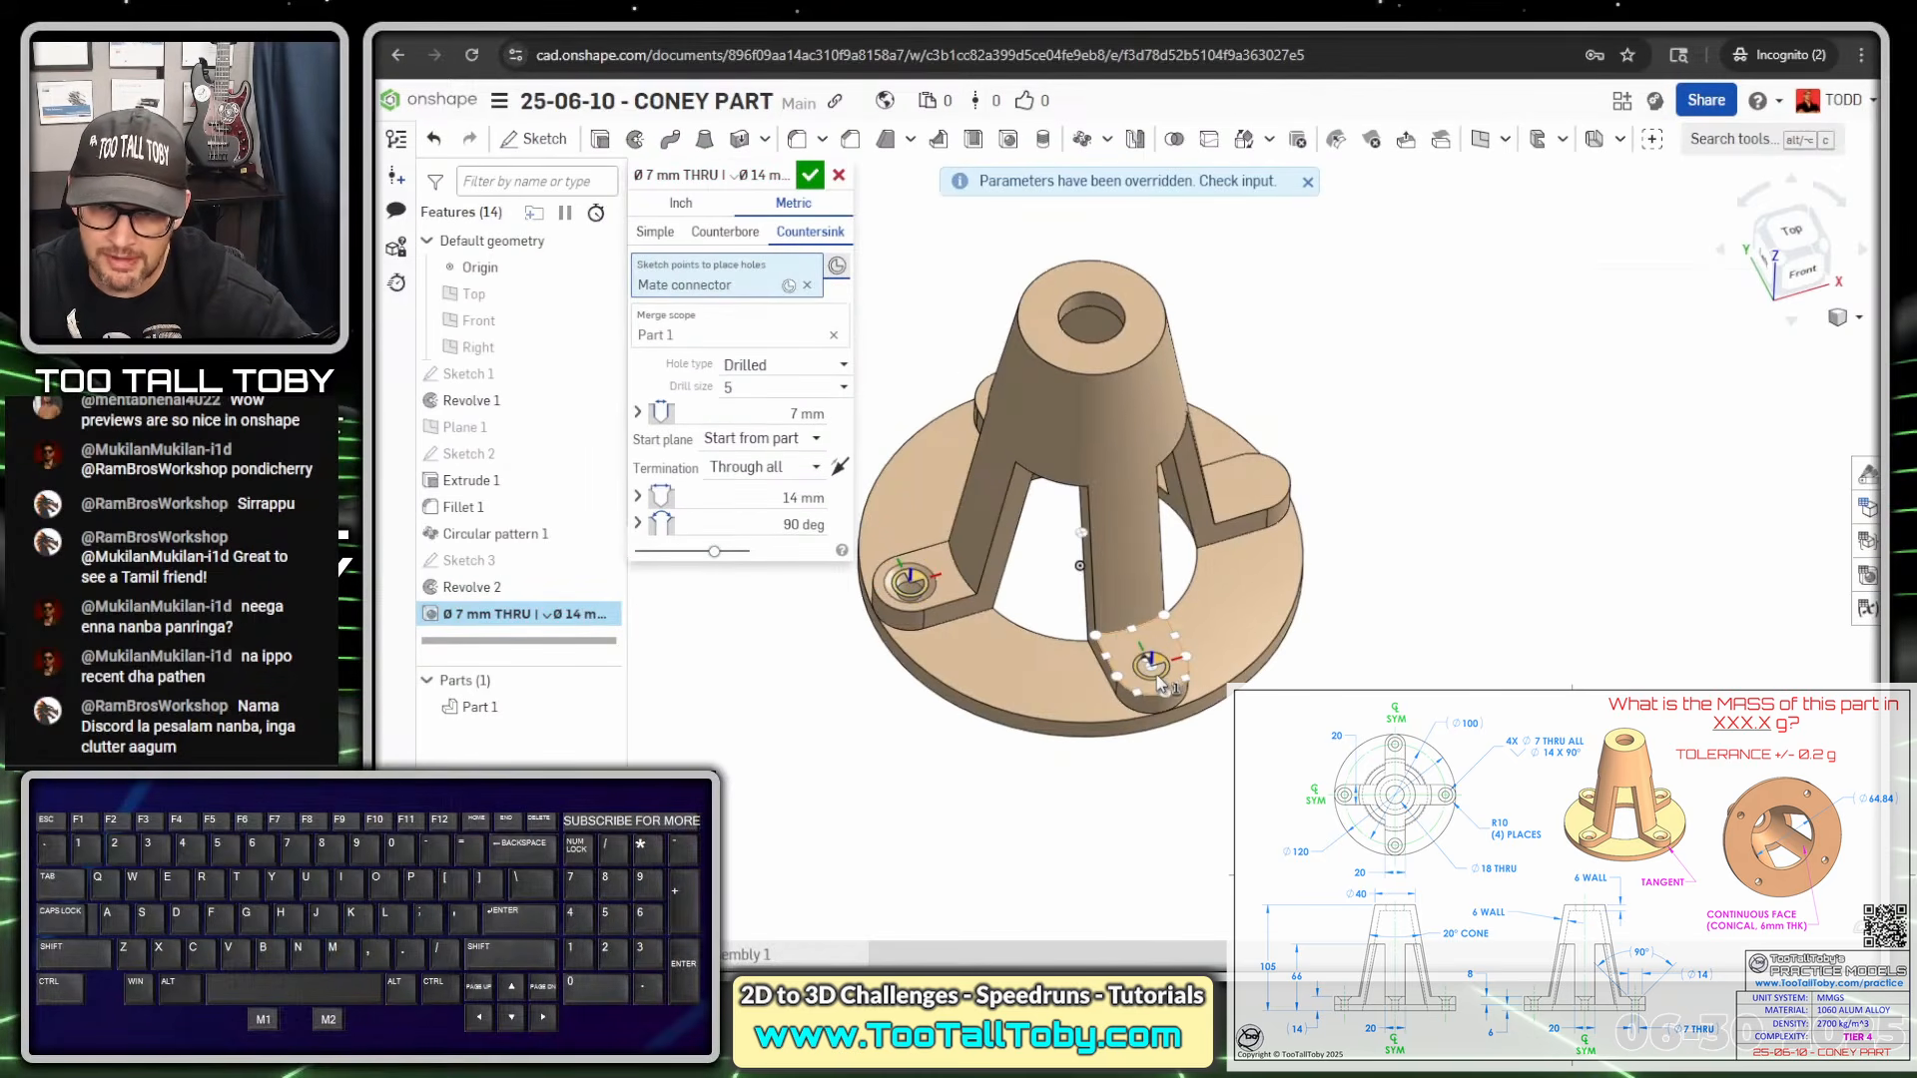
click(1158, 683)
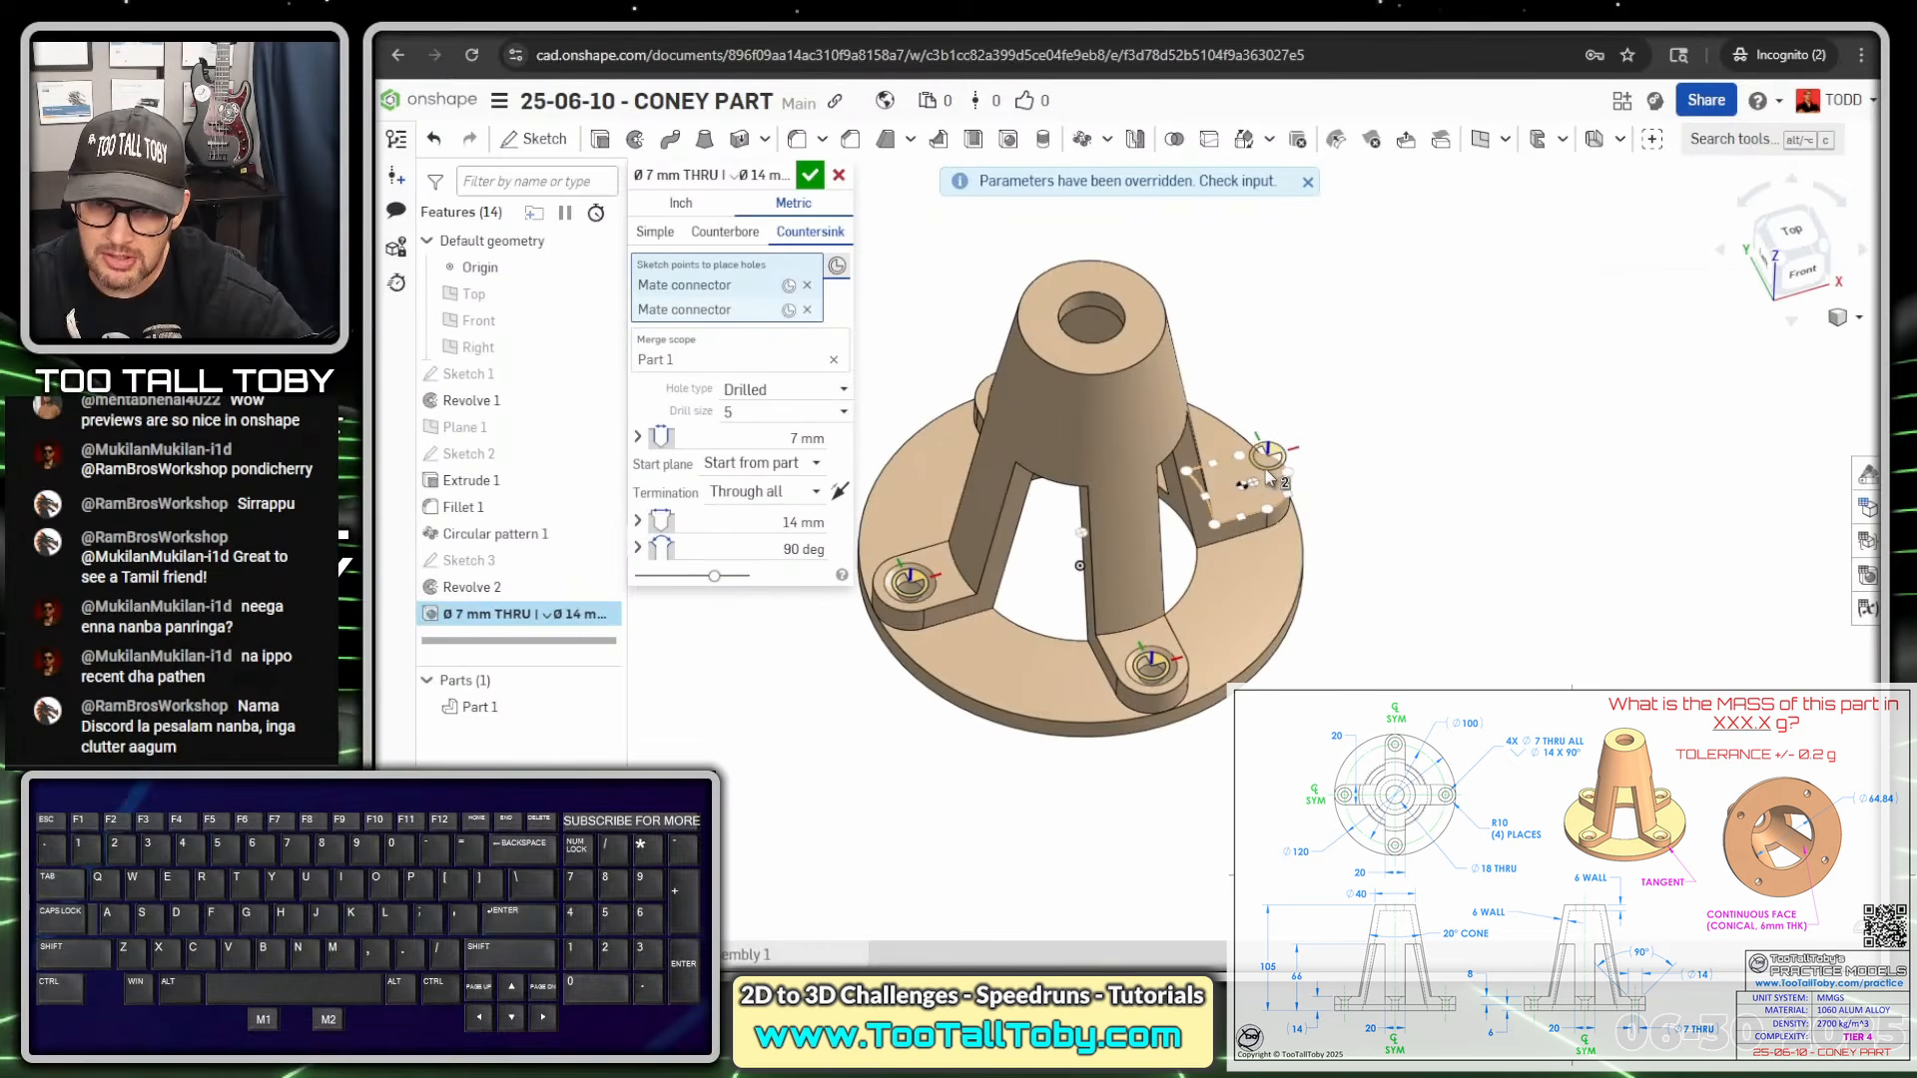
click(1266, 481)
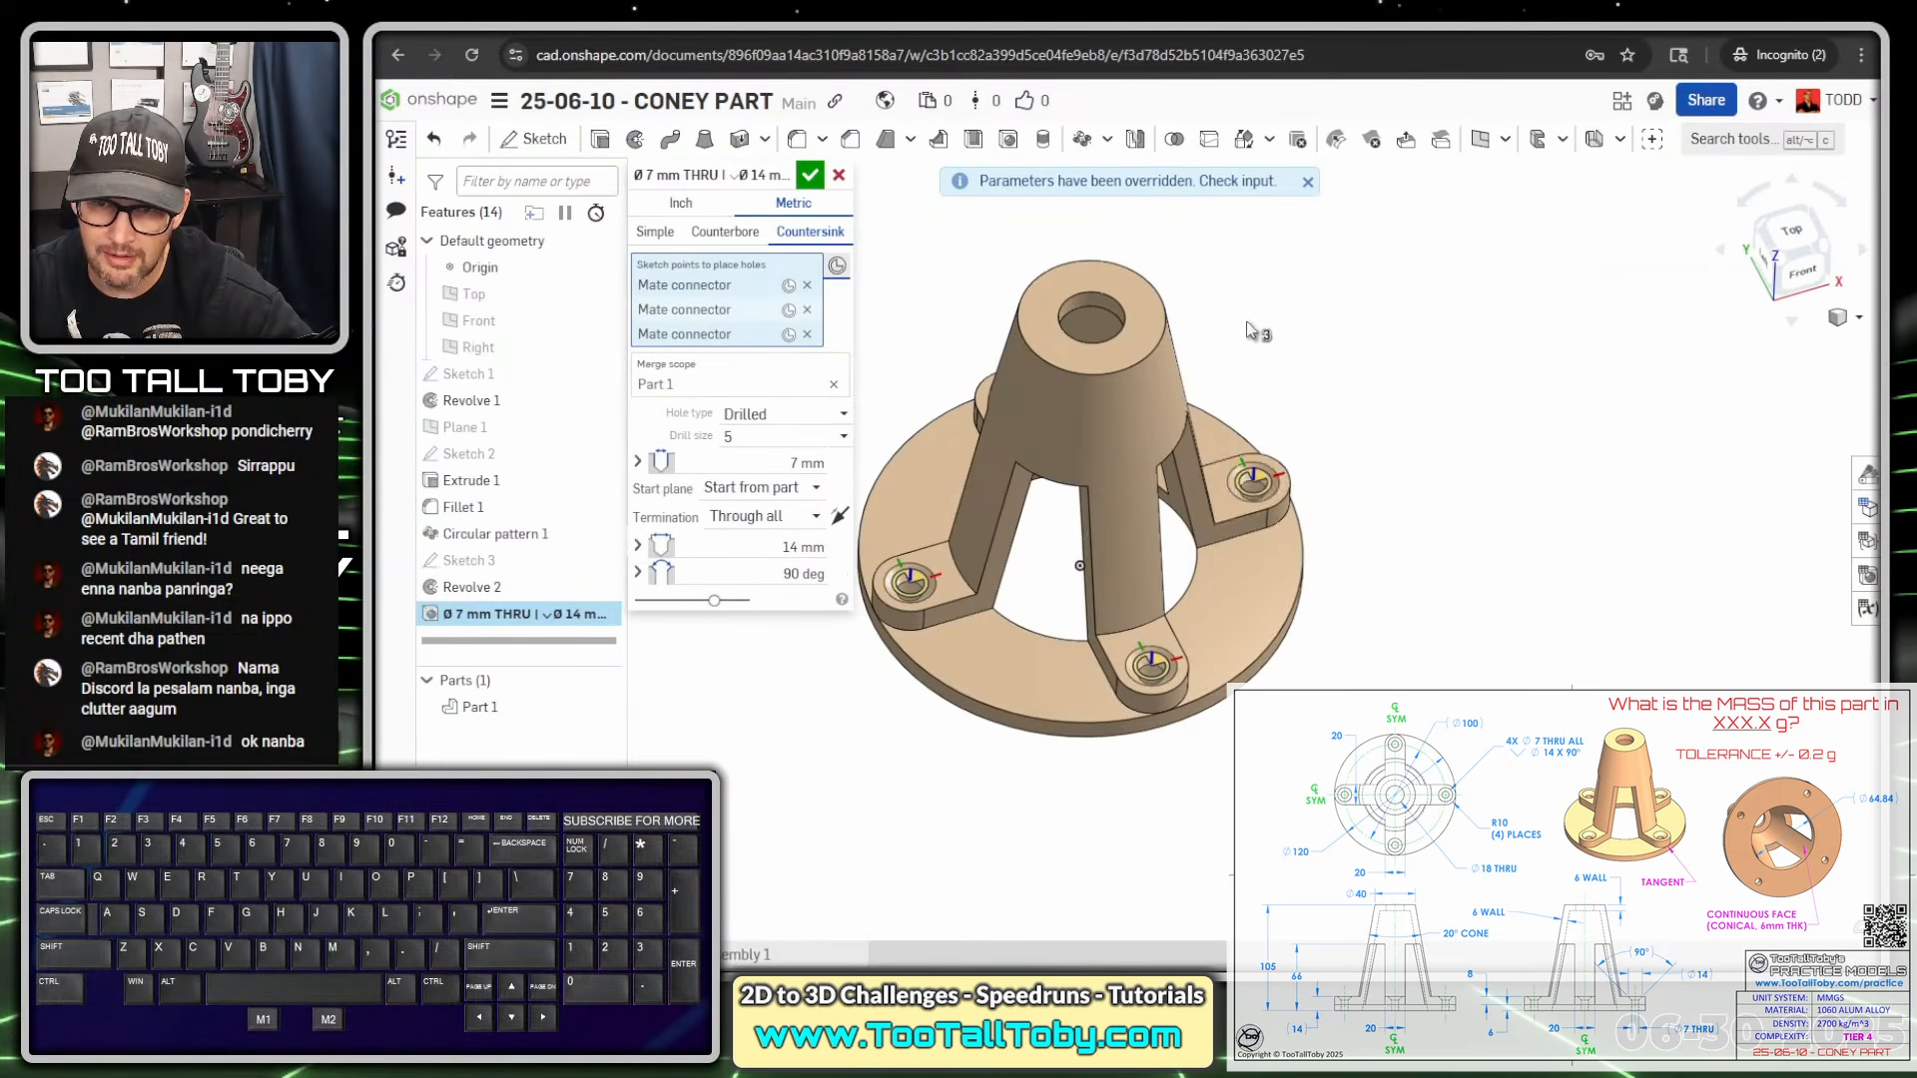
mouse_move(1258, 332)
right_down()
mouse_move(1279, 364)
mouse_move(1059, 325)
right_up()
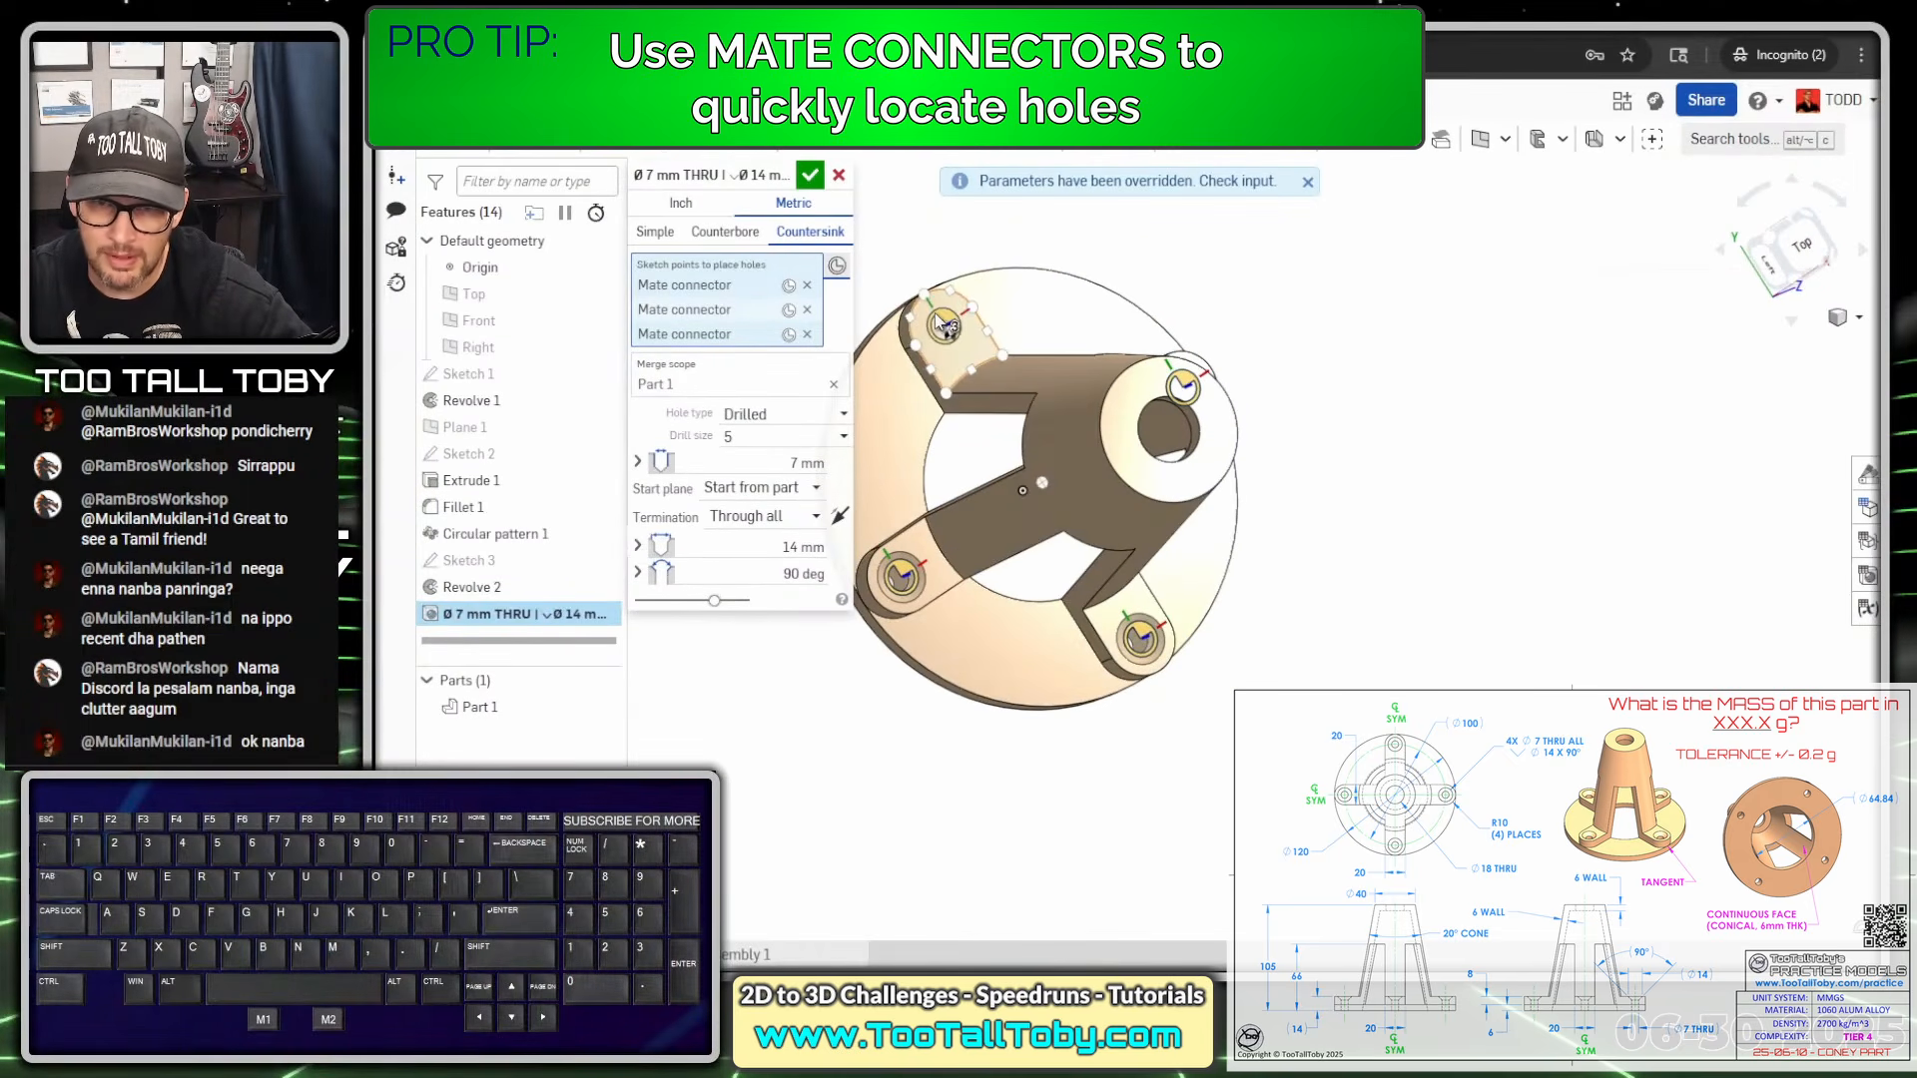
click(939, 321)
scroll(1036, 660, down, 3)
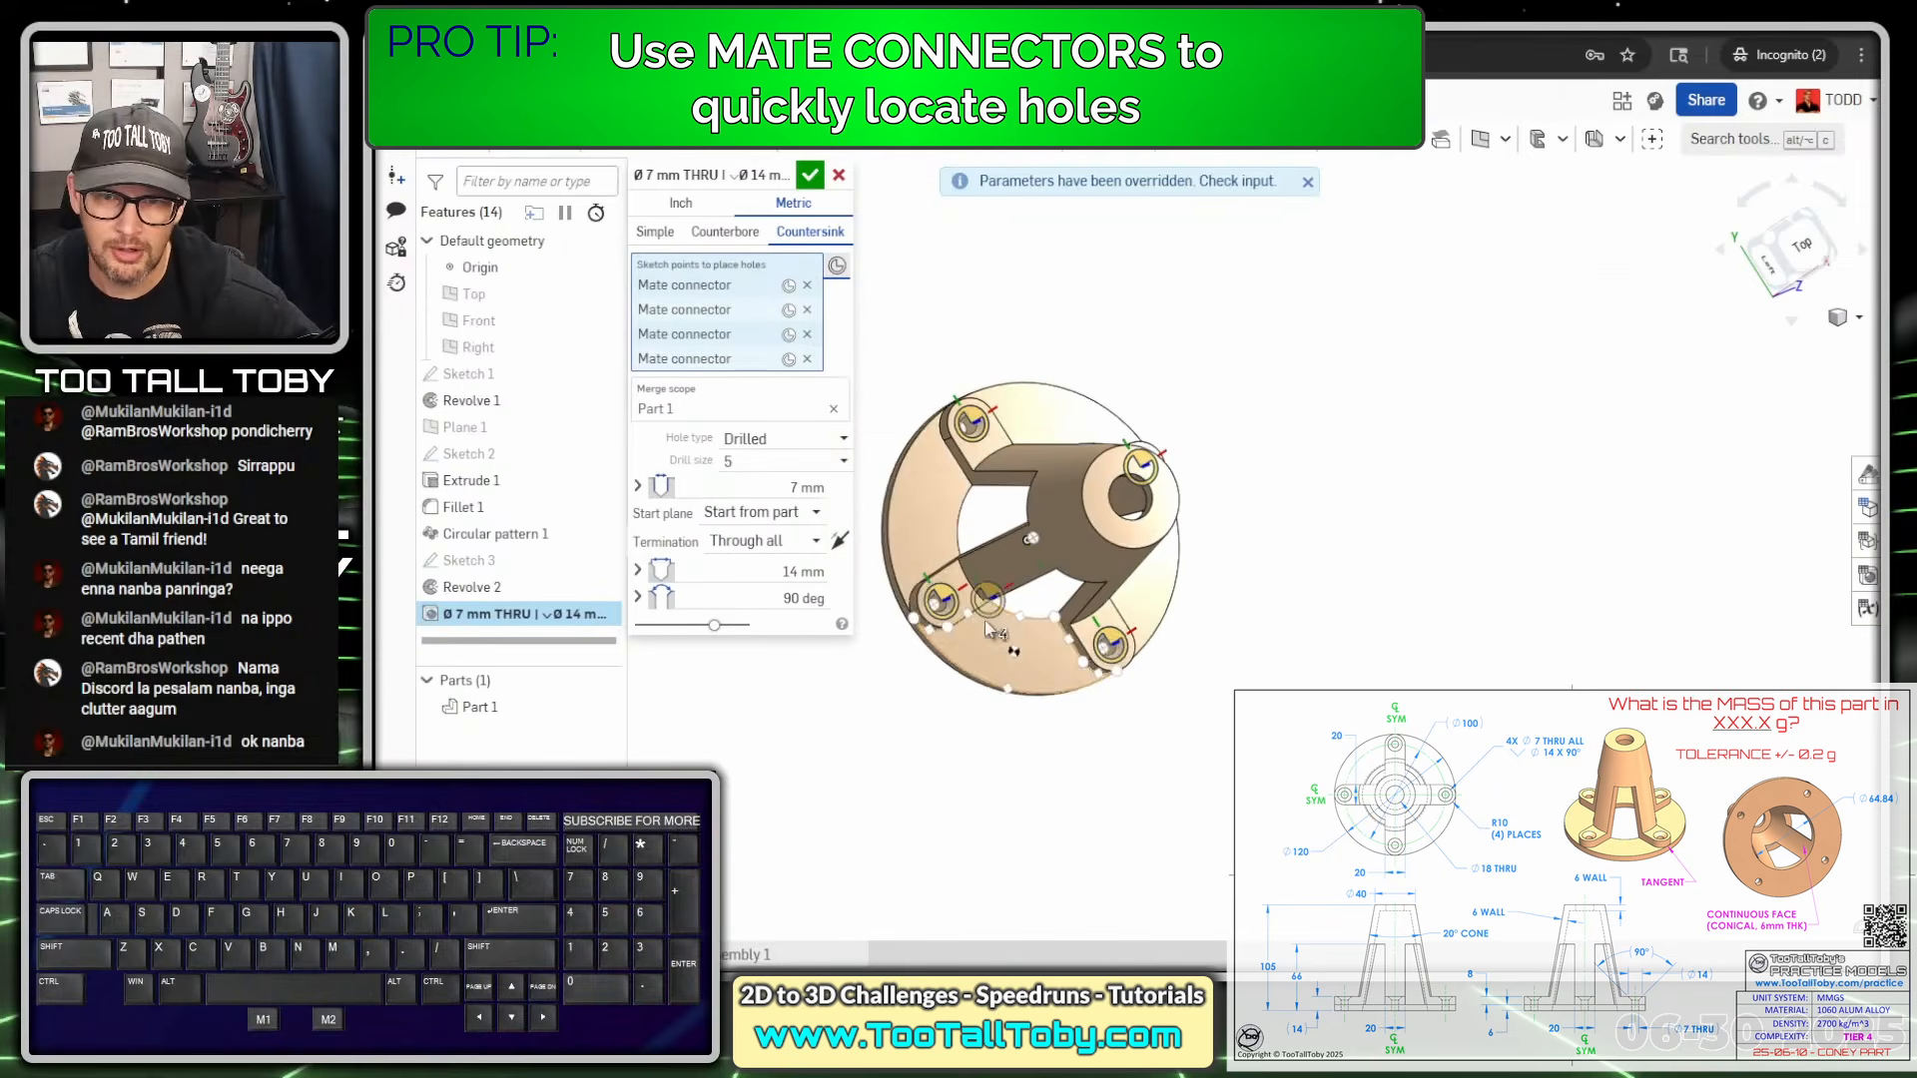
click(810, 176)
right_drag(1149, 771, 1650, 627)
ctrl+right_drag(1373, 619, 1276, 545)
right_drag(971, 567, 1051, 524)
right_drag(1055, 579, 1230, 586)
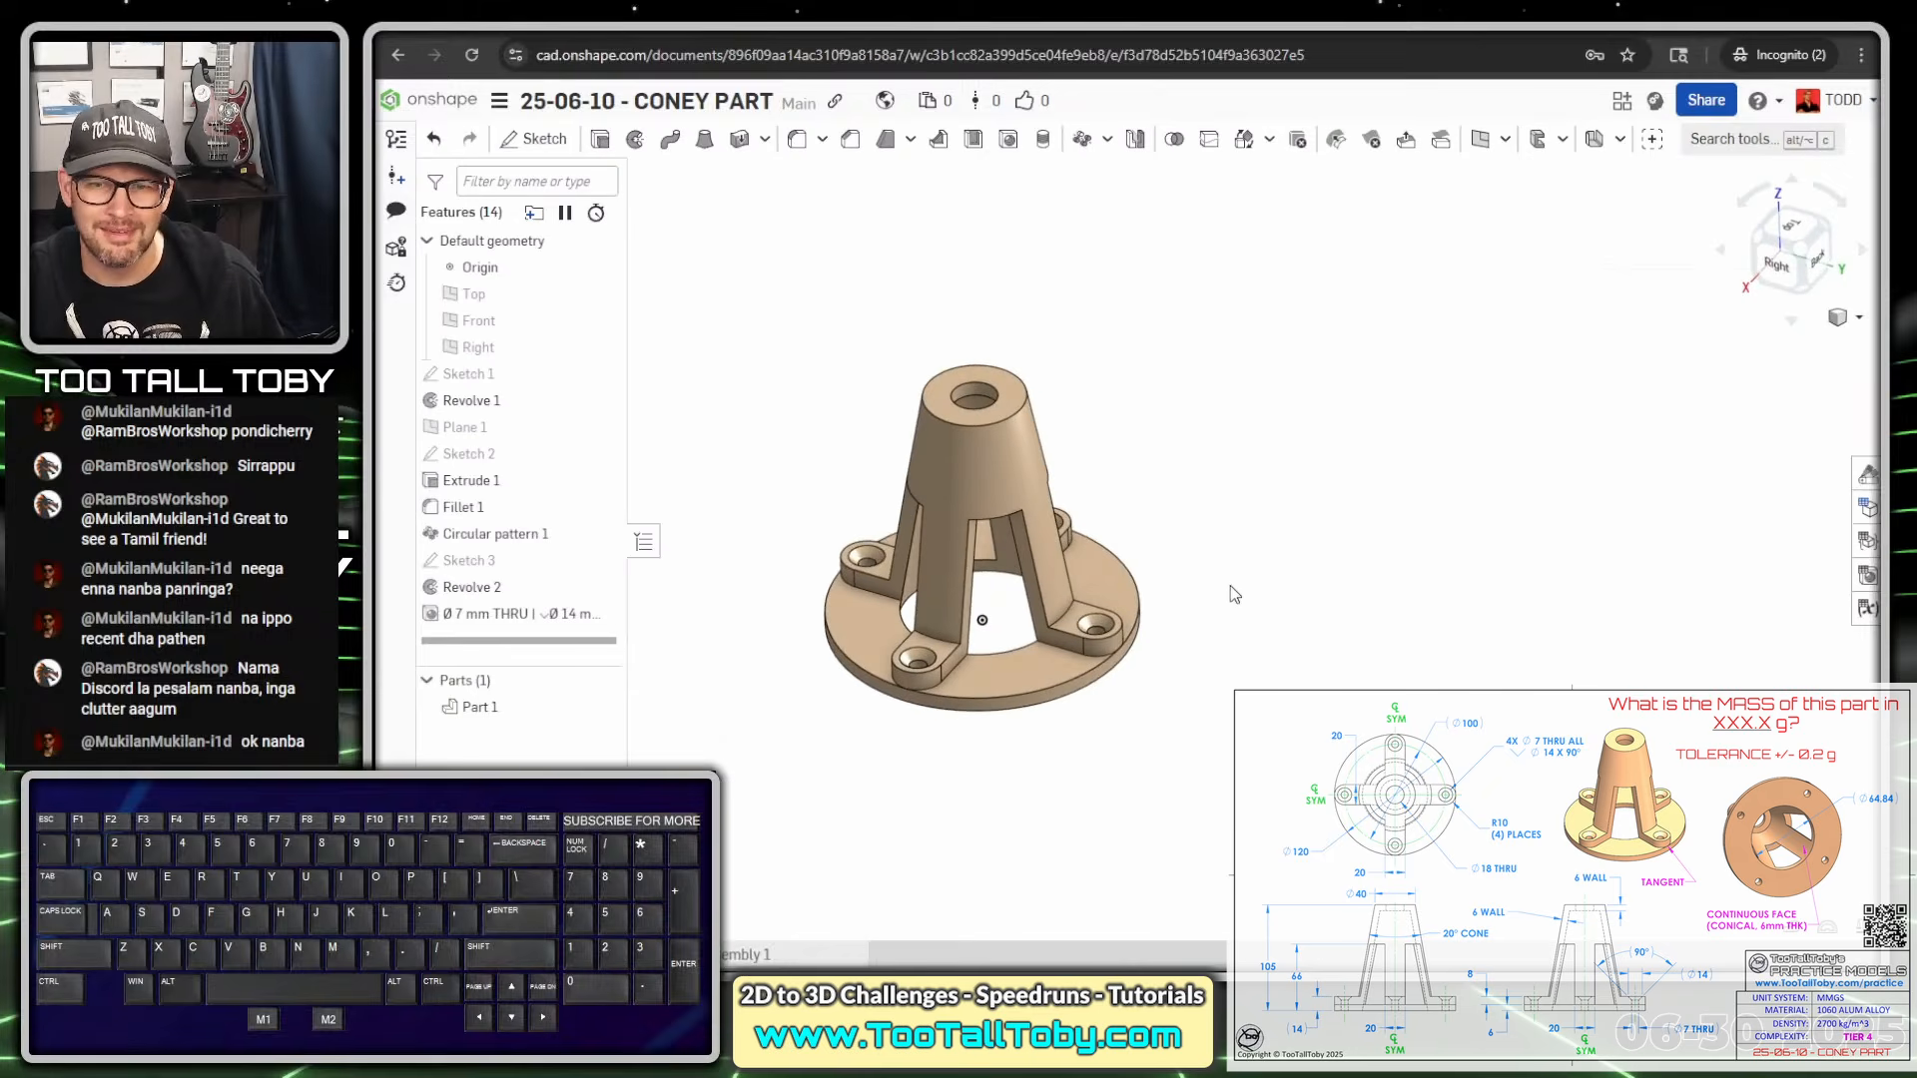
scroll(955, 556, up, 3)
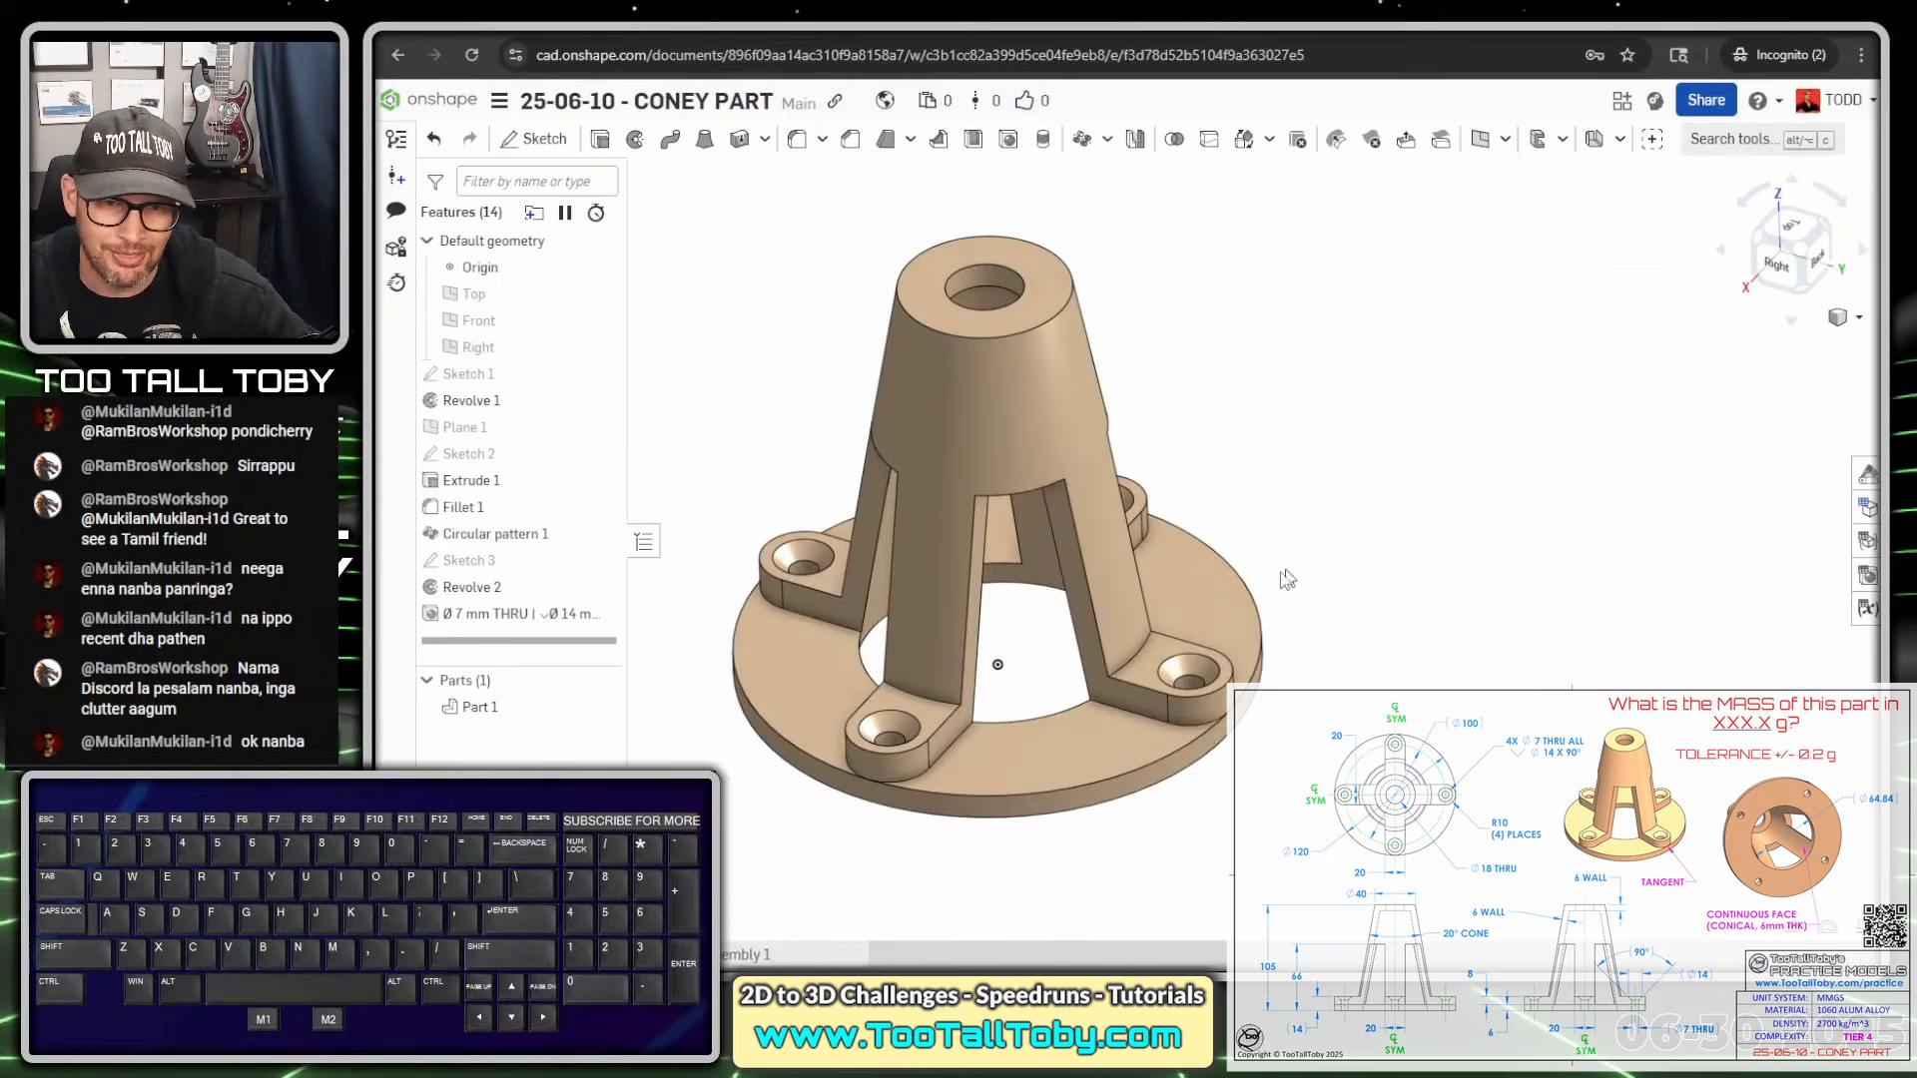
mouse_move(1089, 641)
right_down()
mouse_move(1082, 545)
mouse_move(1088, 633)
right_up()
ctrl+right_drag(1025, 831, 1076, 788)
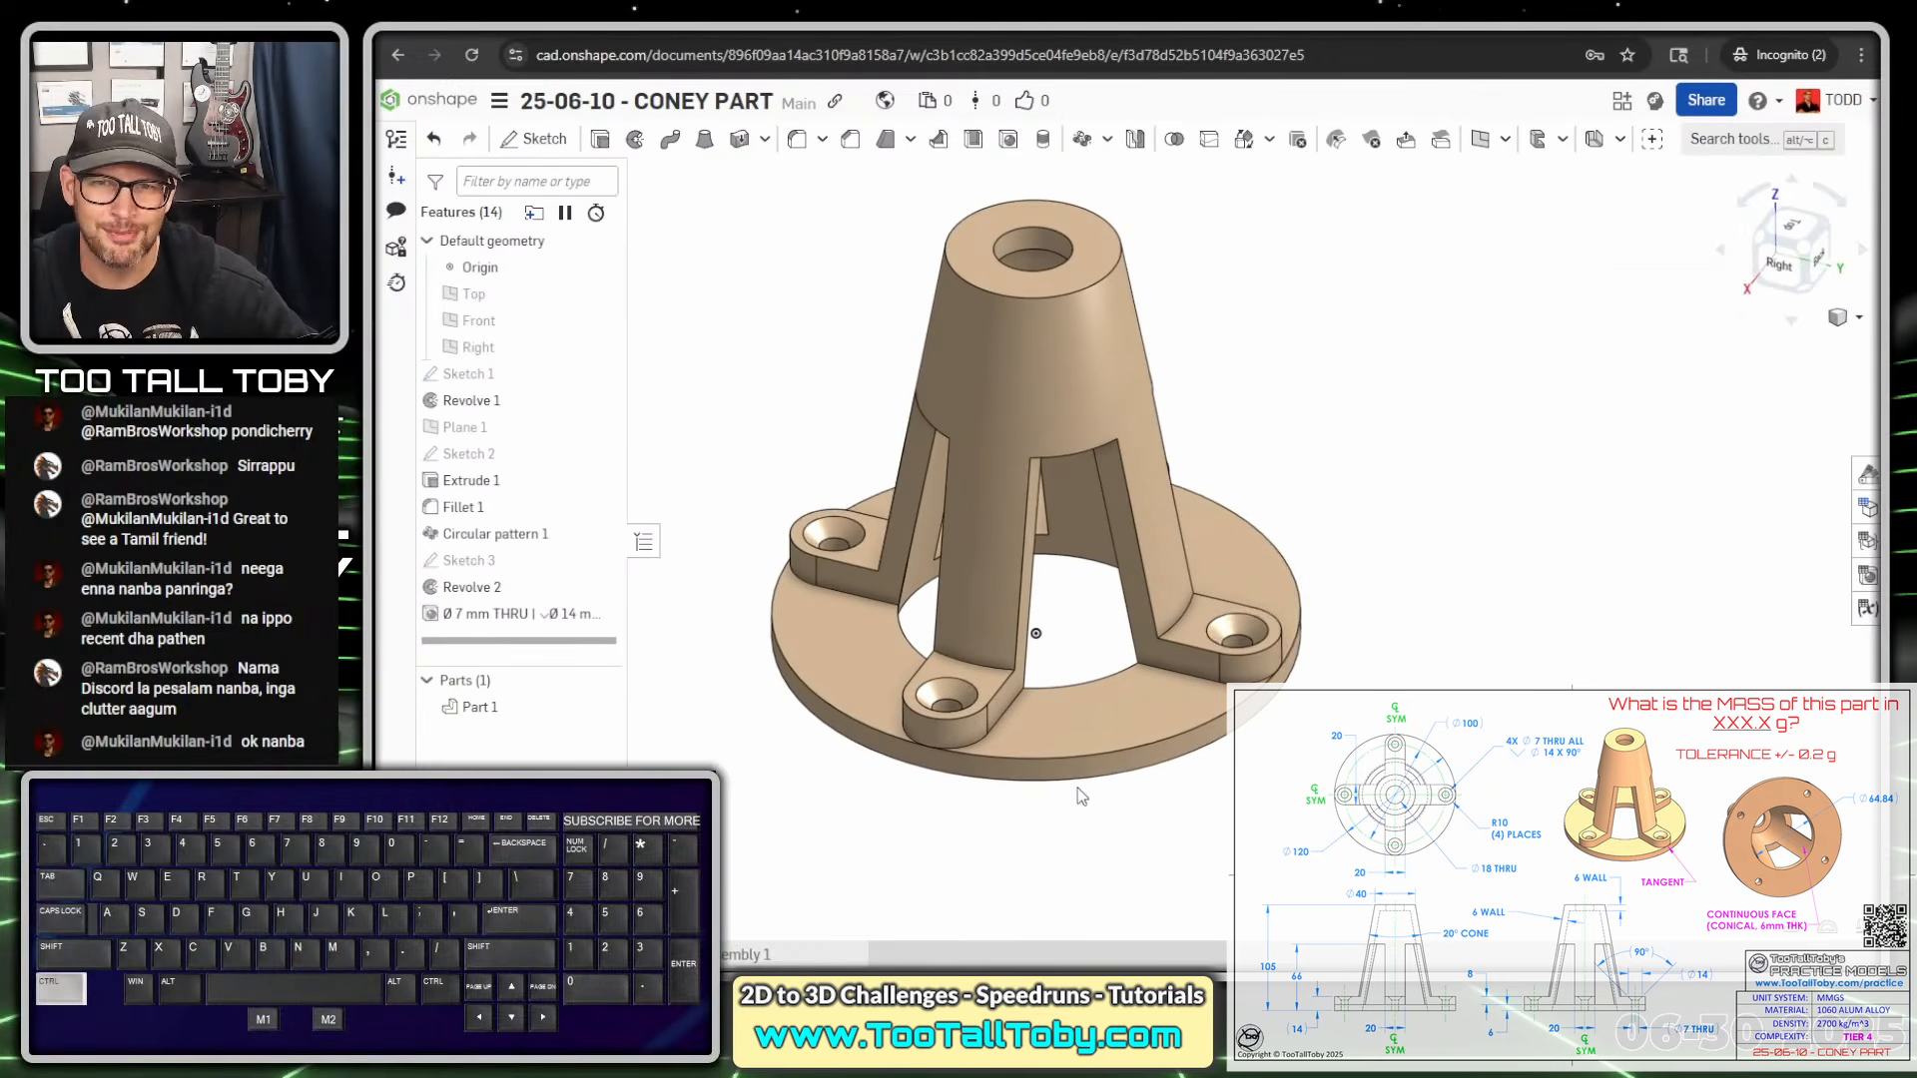
right_drag(1233, 512, 1219, 625)
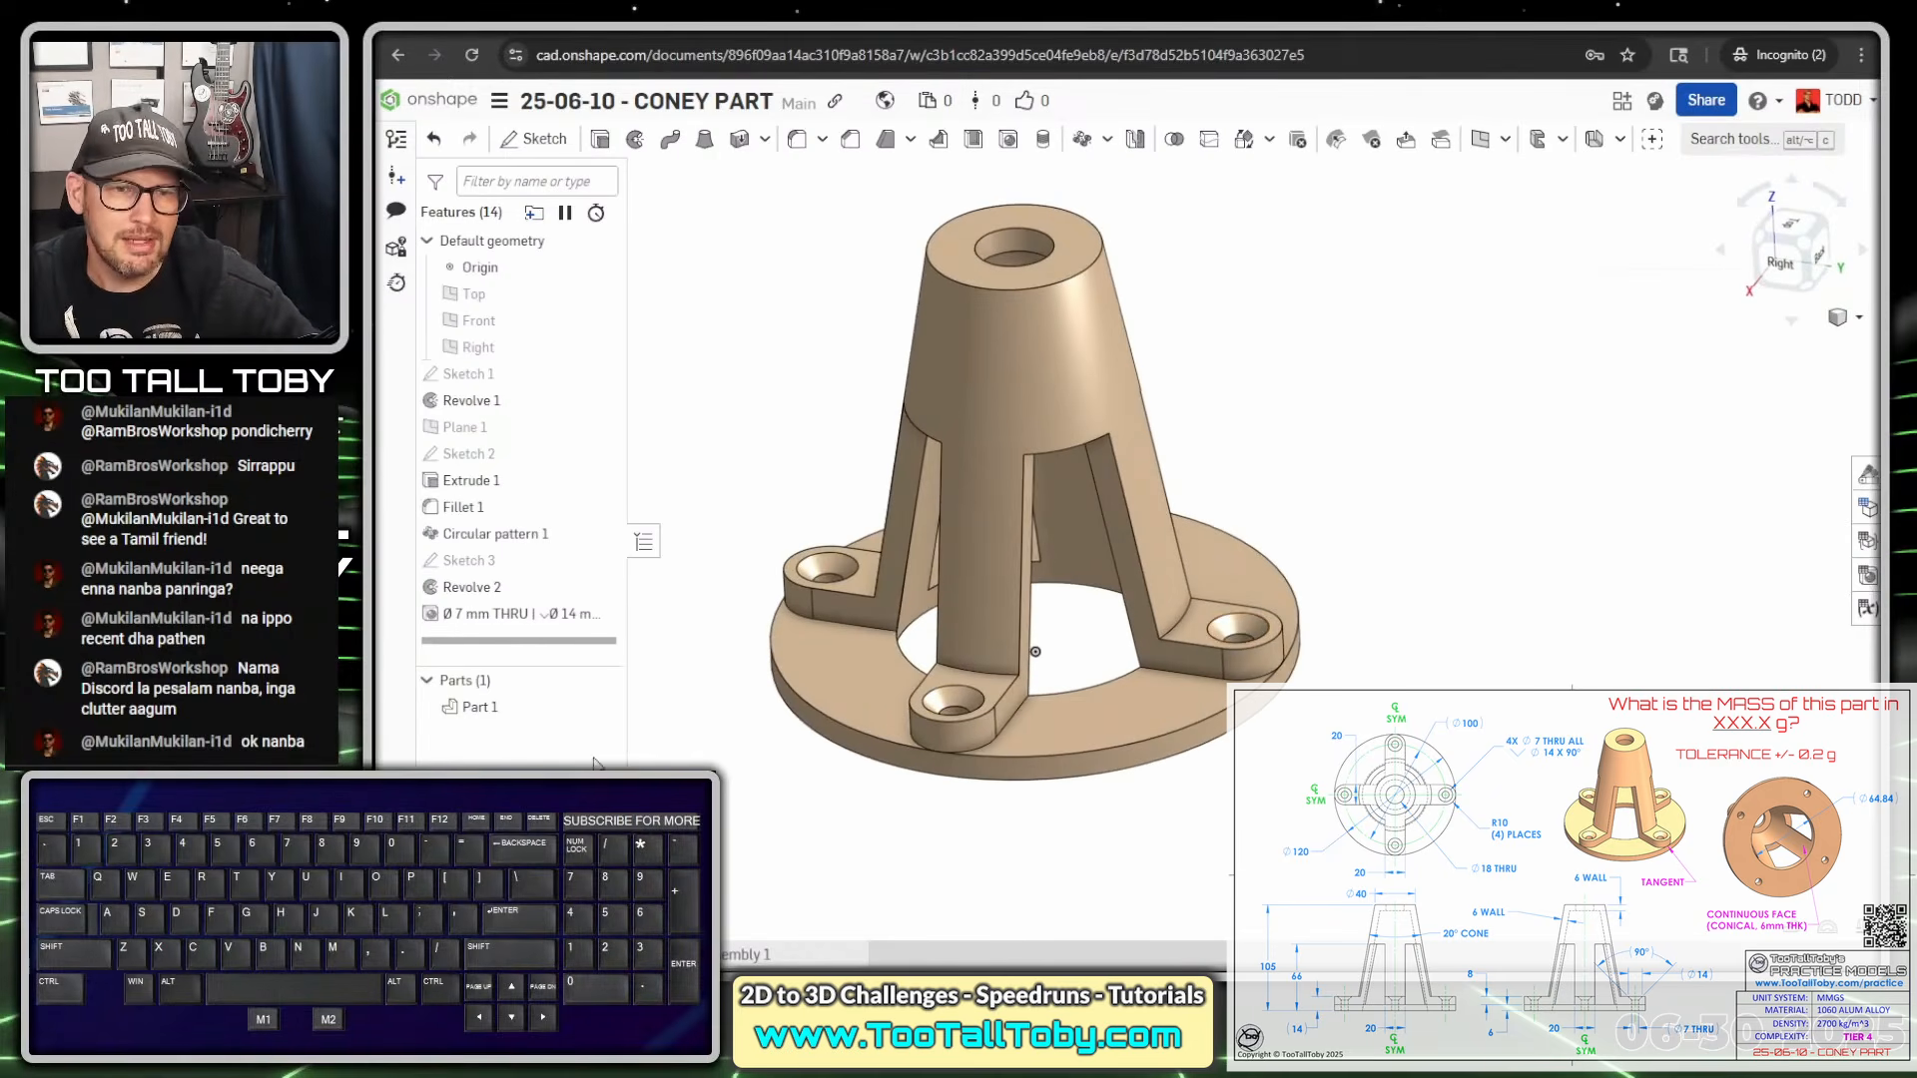
Give Part 1 the TTT-Aluminum - 1060 material (density 2.70e-3 g/mm³) from TTT-CUSTOM MATERIALS
right_click(480, 711)
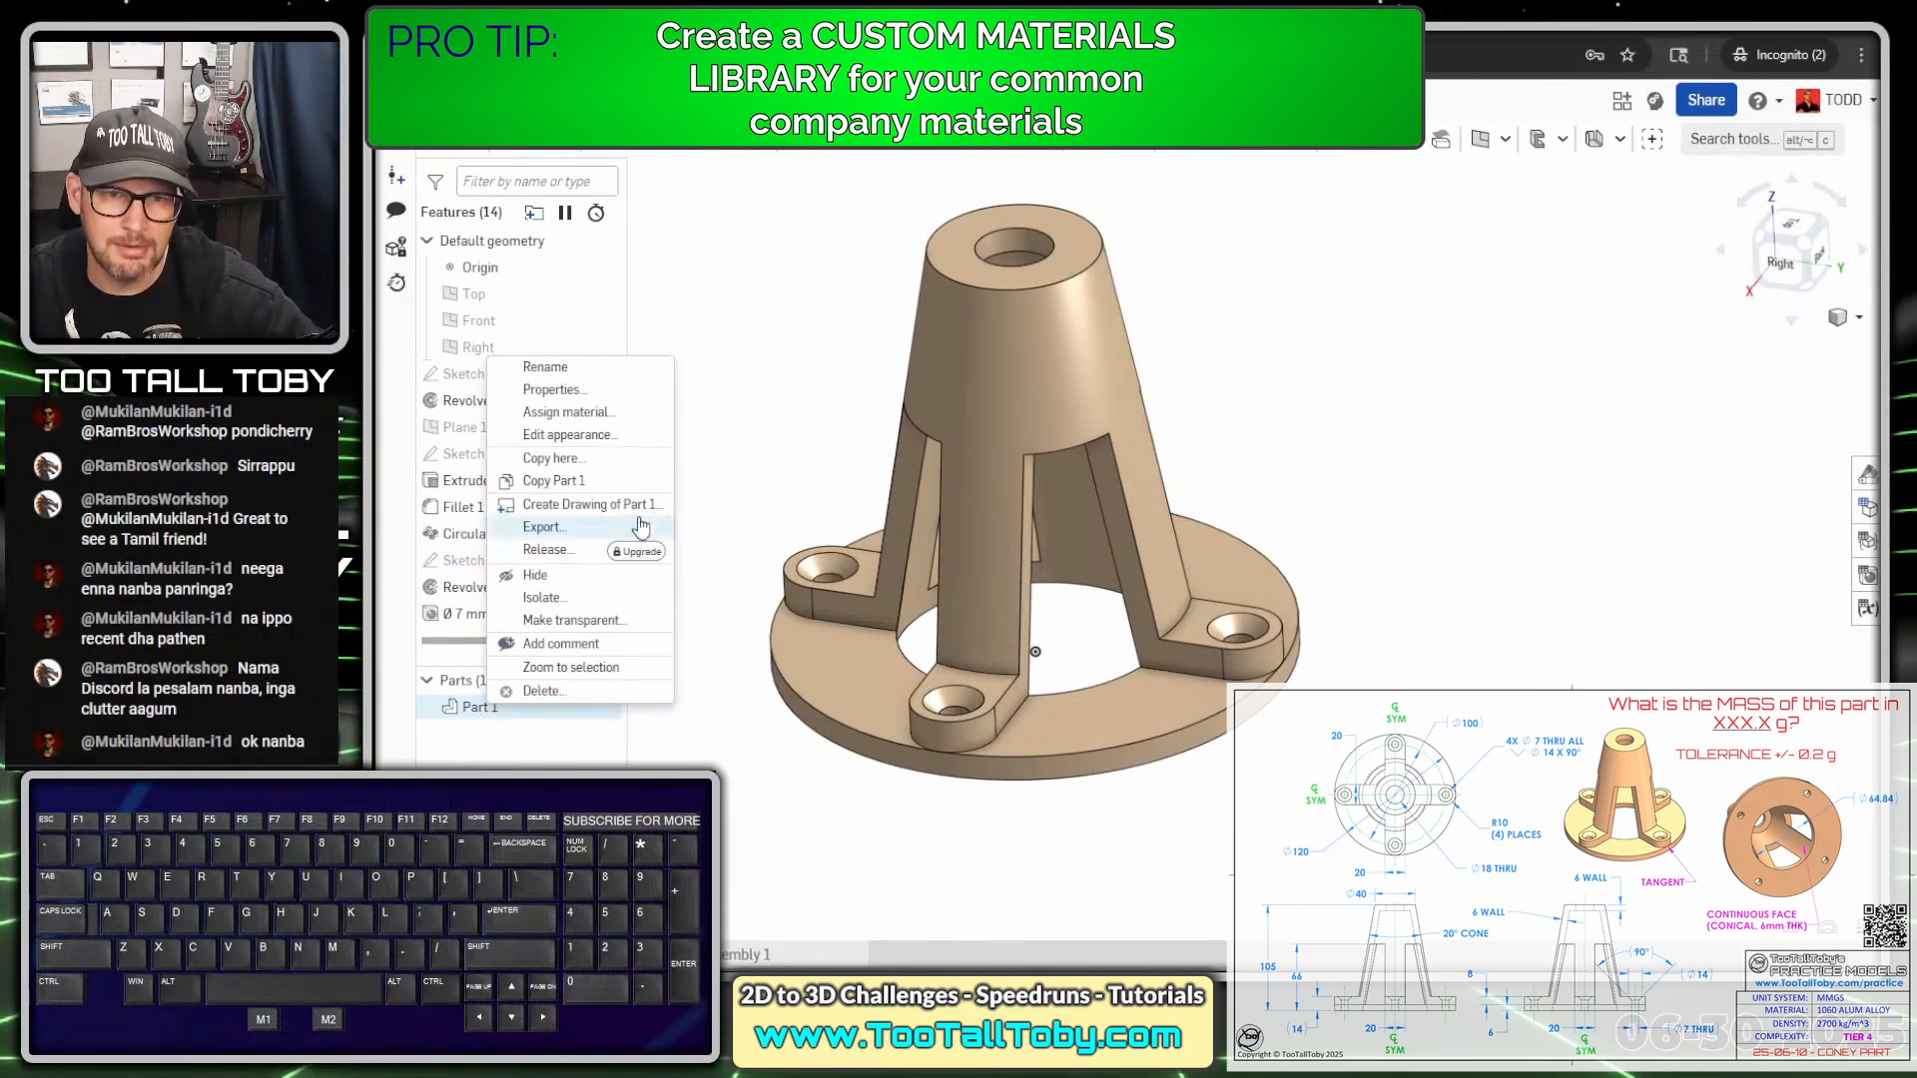
click(599, 412)
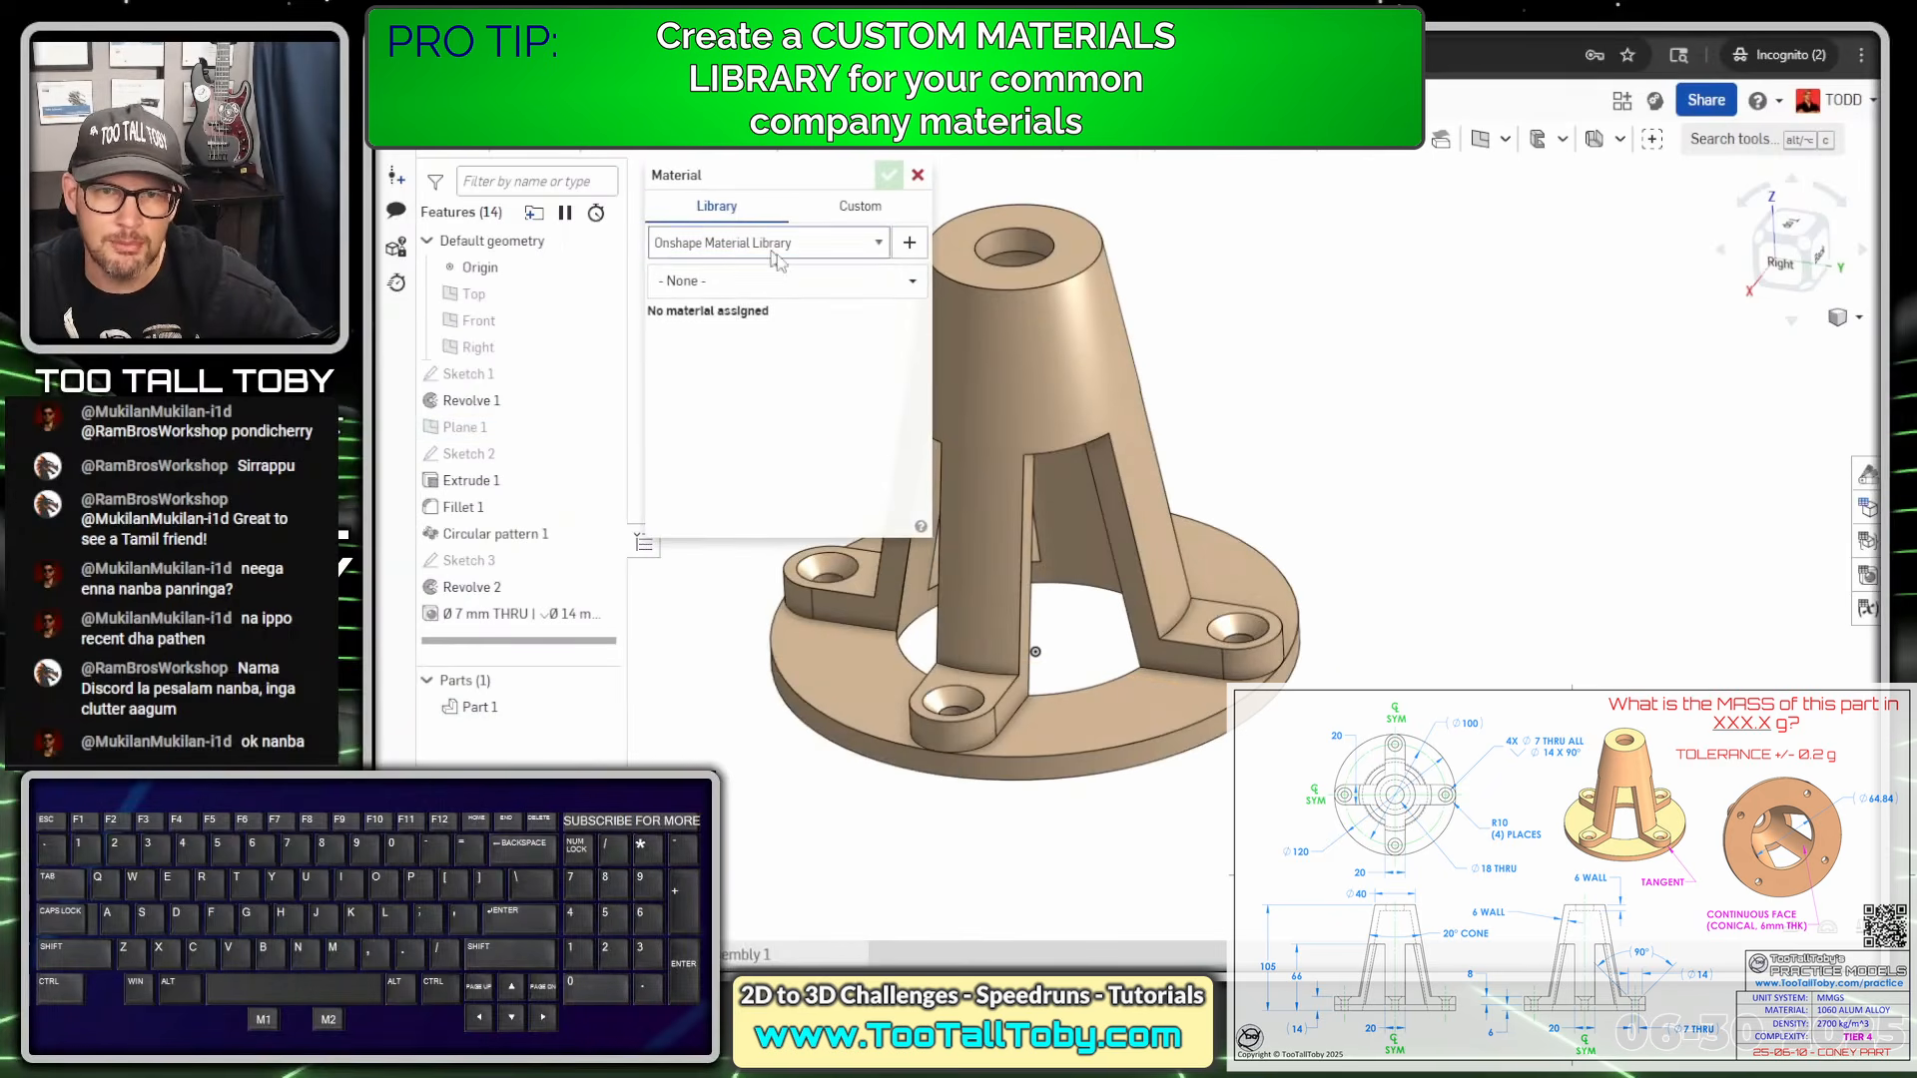
click(778, 261)
click(789, 297)
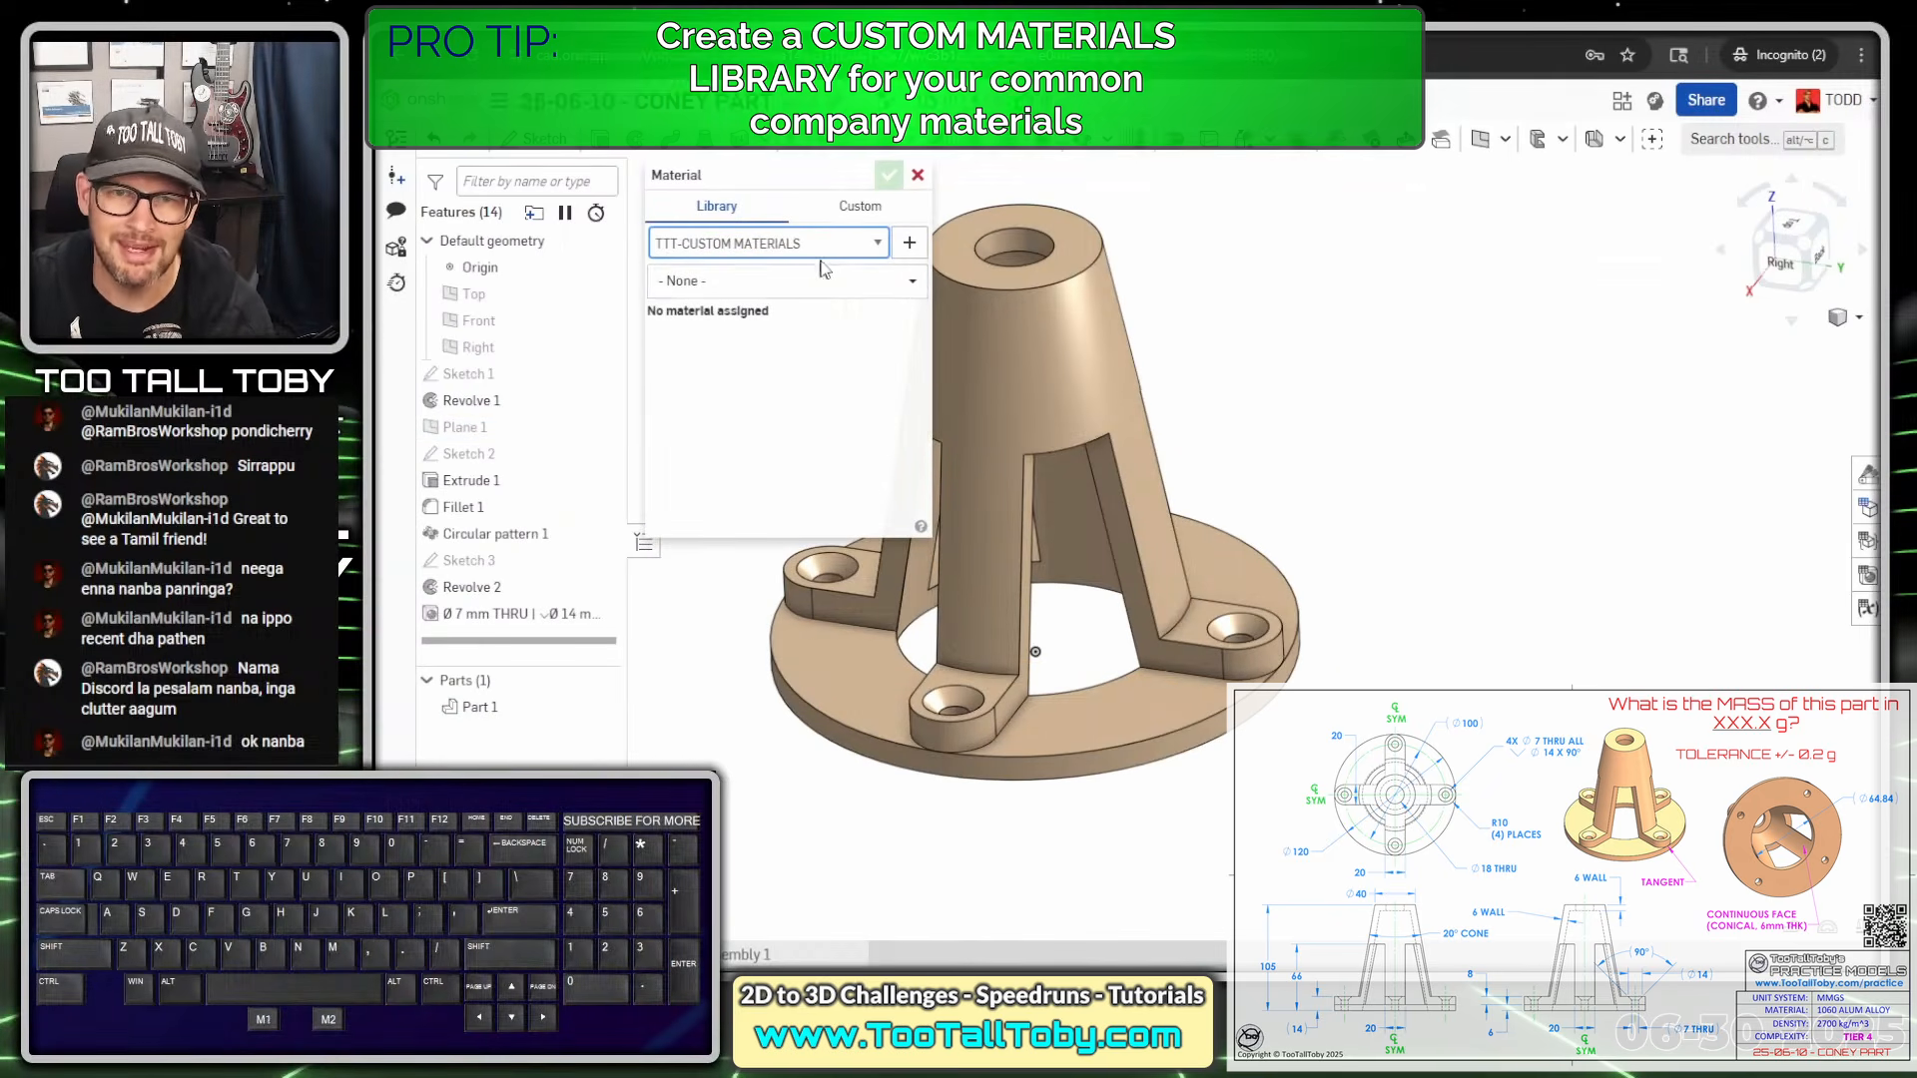
click(912, 286)
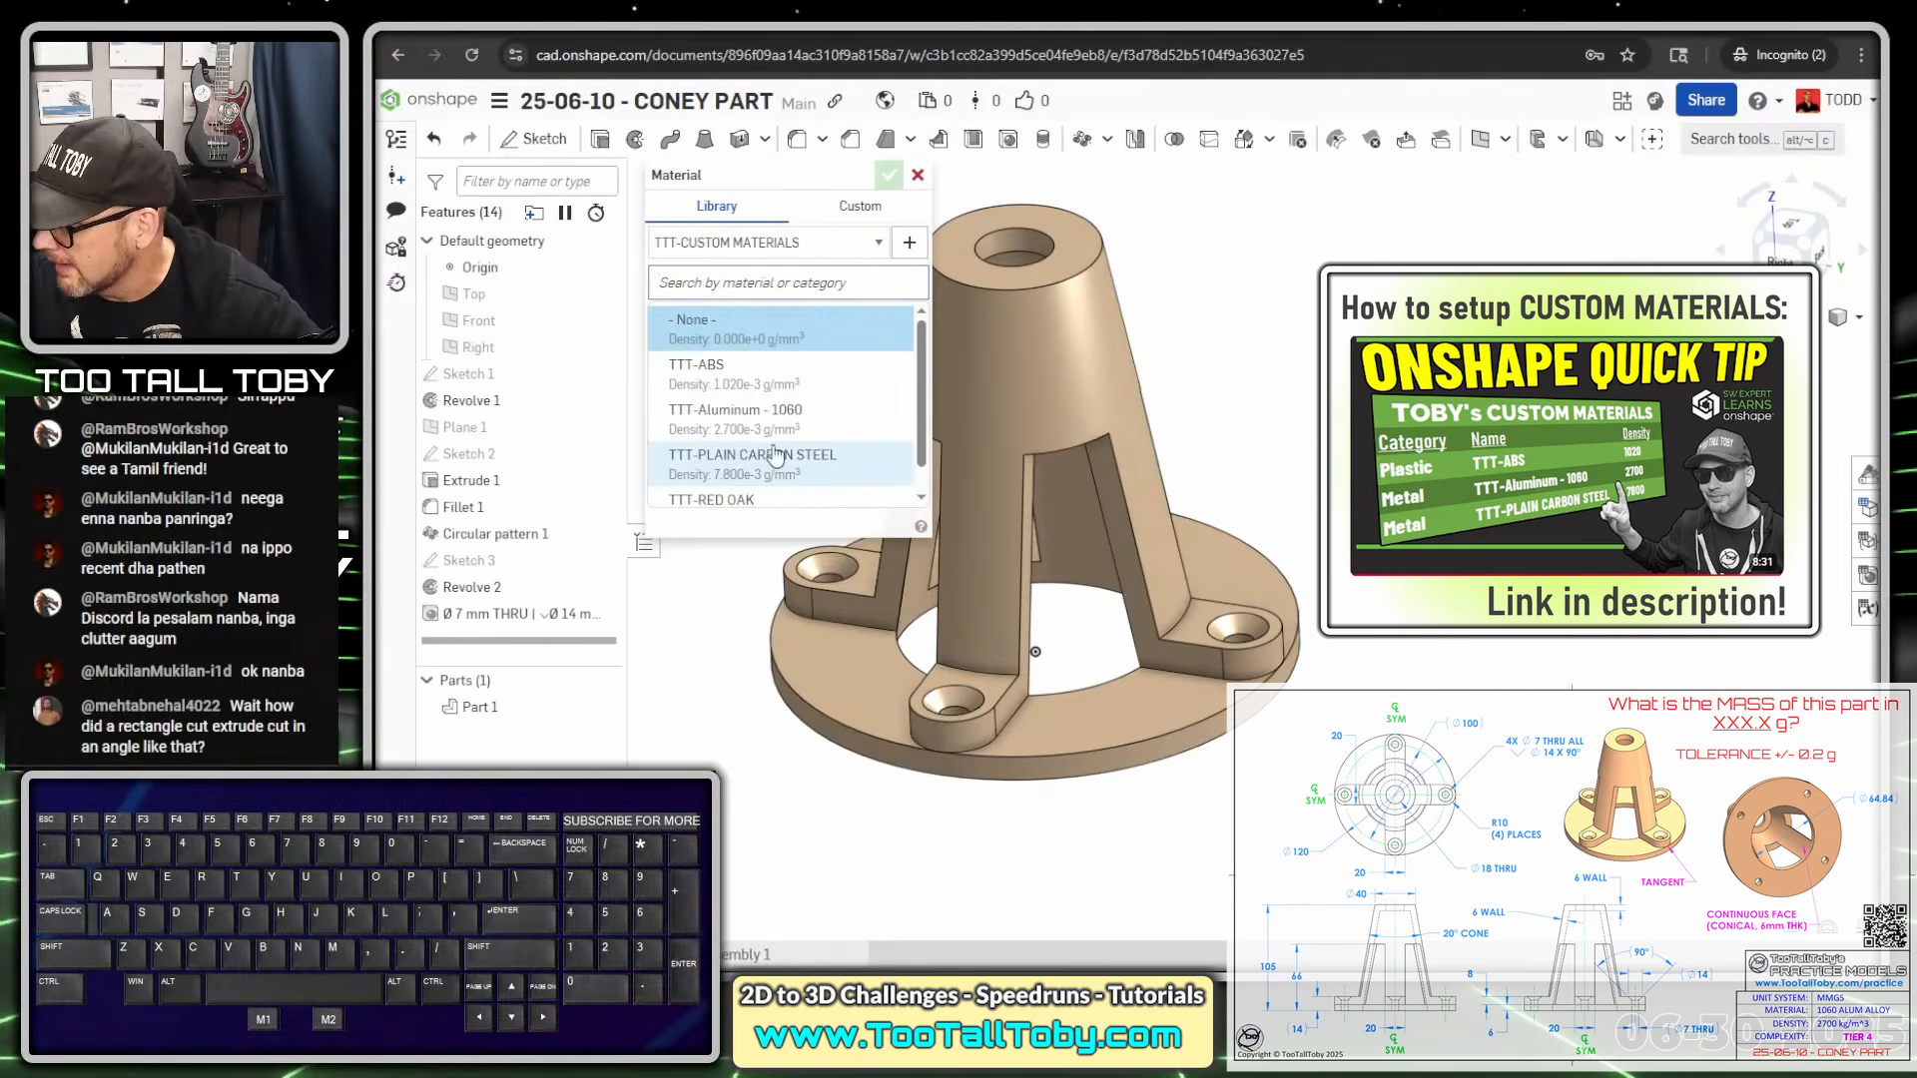
click(739, 415)
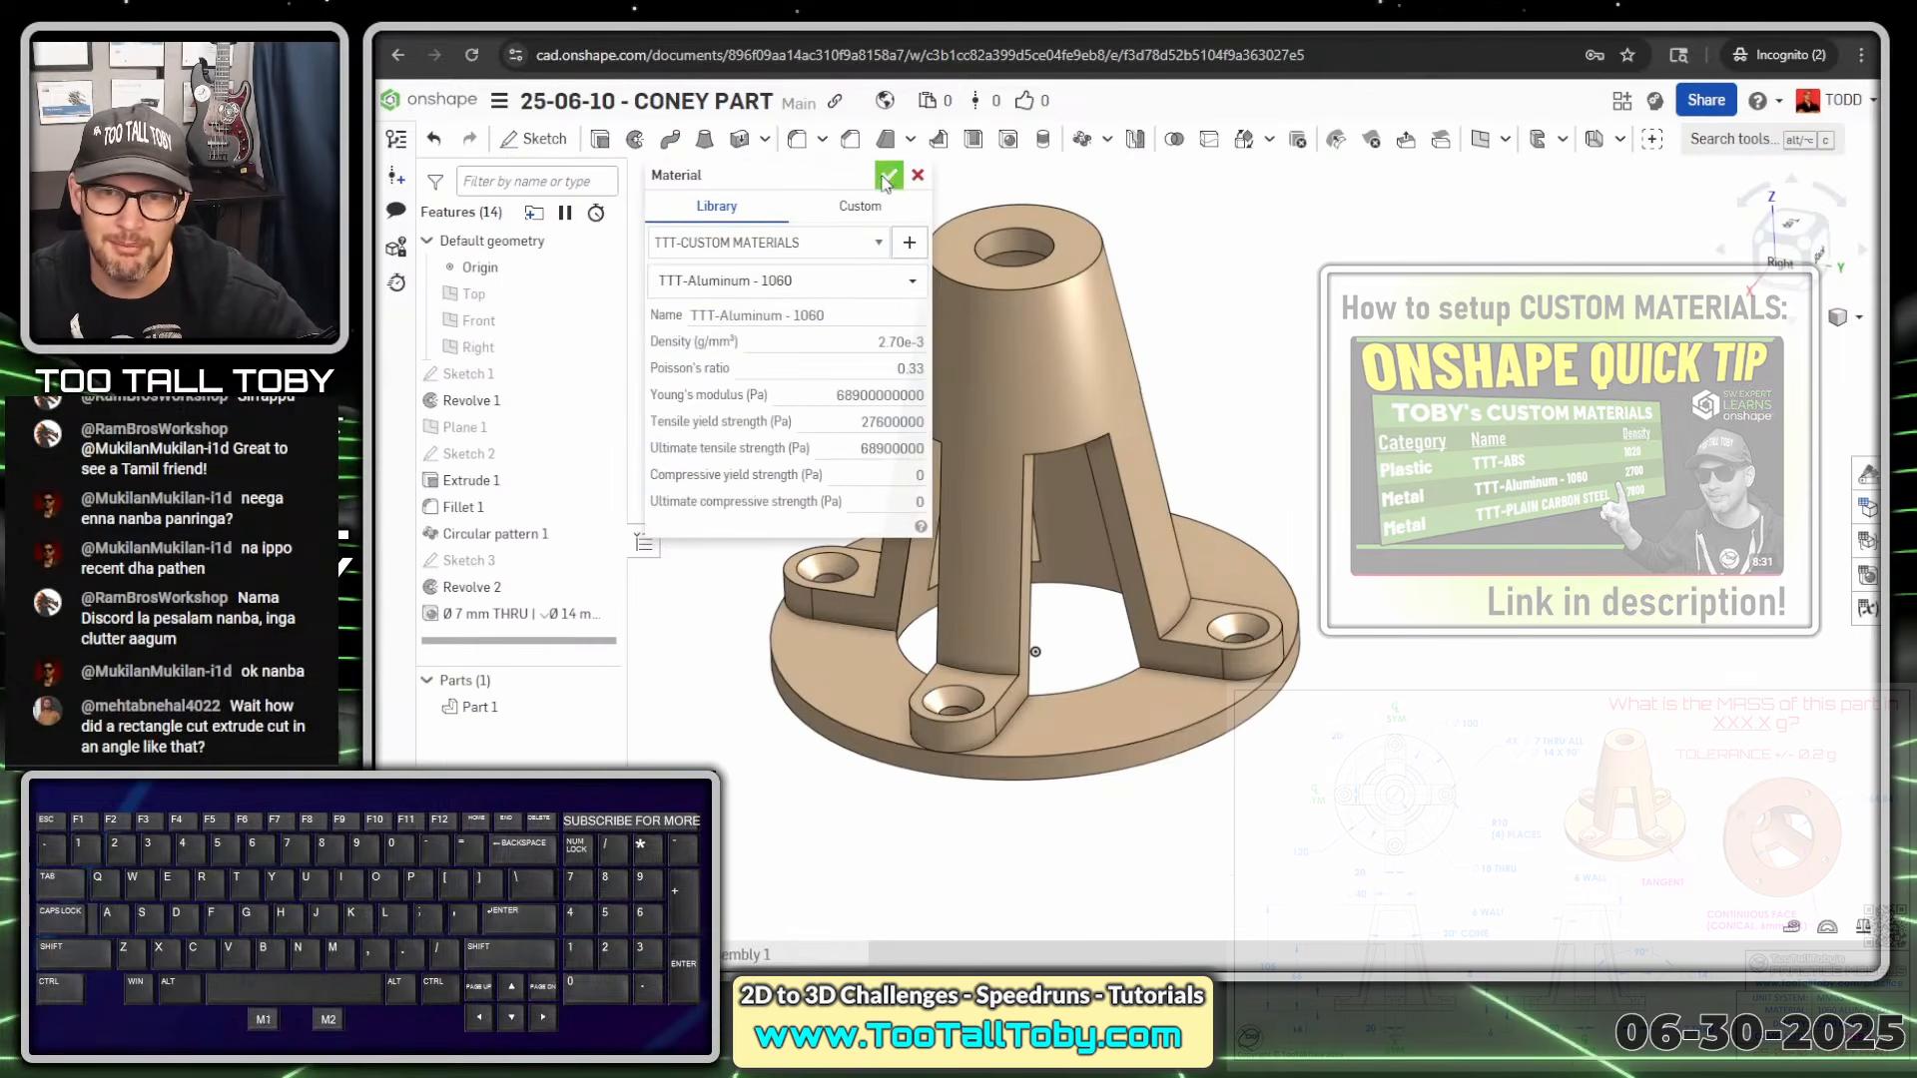
click(888, 177)
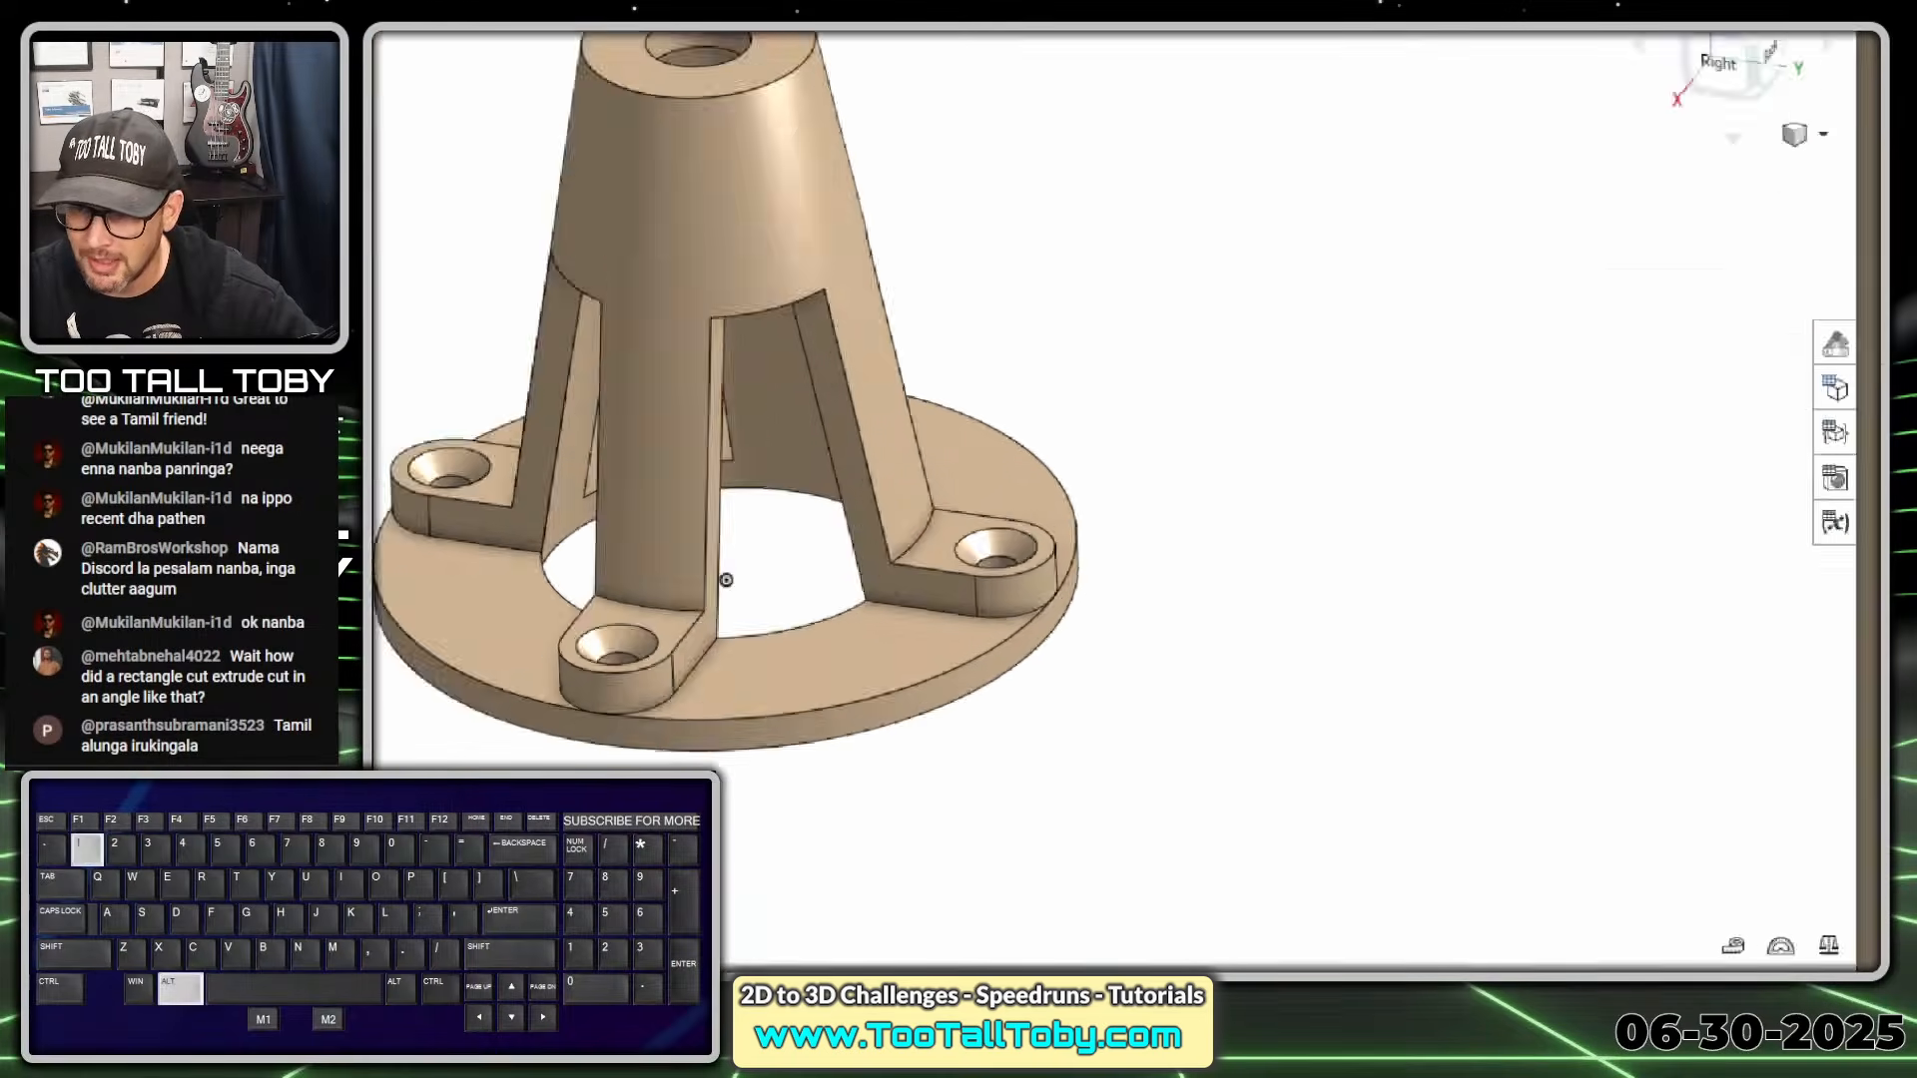
Read Part 1's mass as 330.3 g in Mass properties, then bring the TooTallToby timer forward
ctrl+shift+drag(1755, 837, 1635, 632)
key(alt+1)
click(1863, 926)
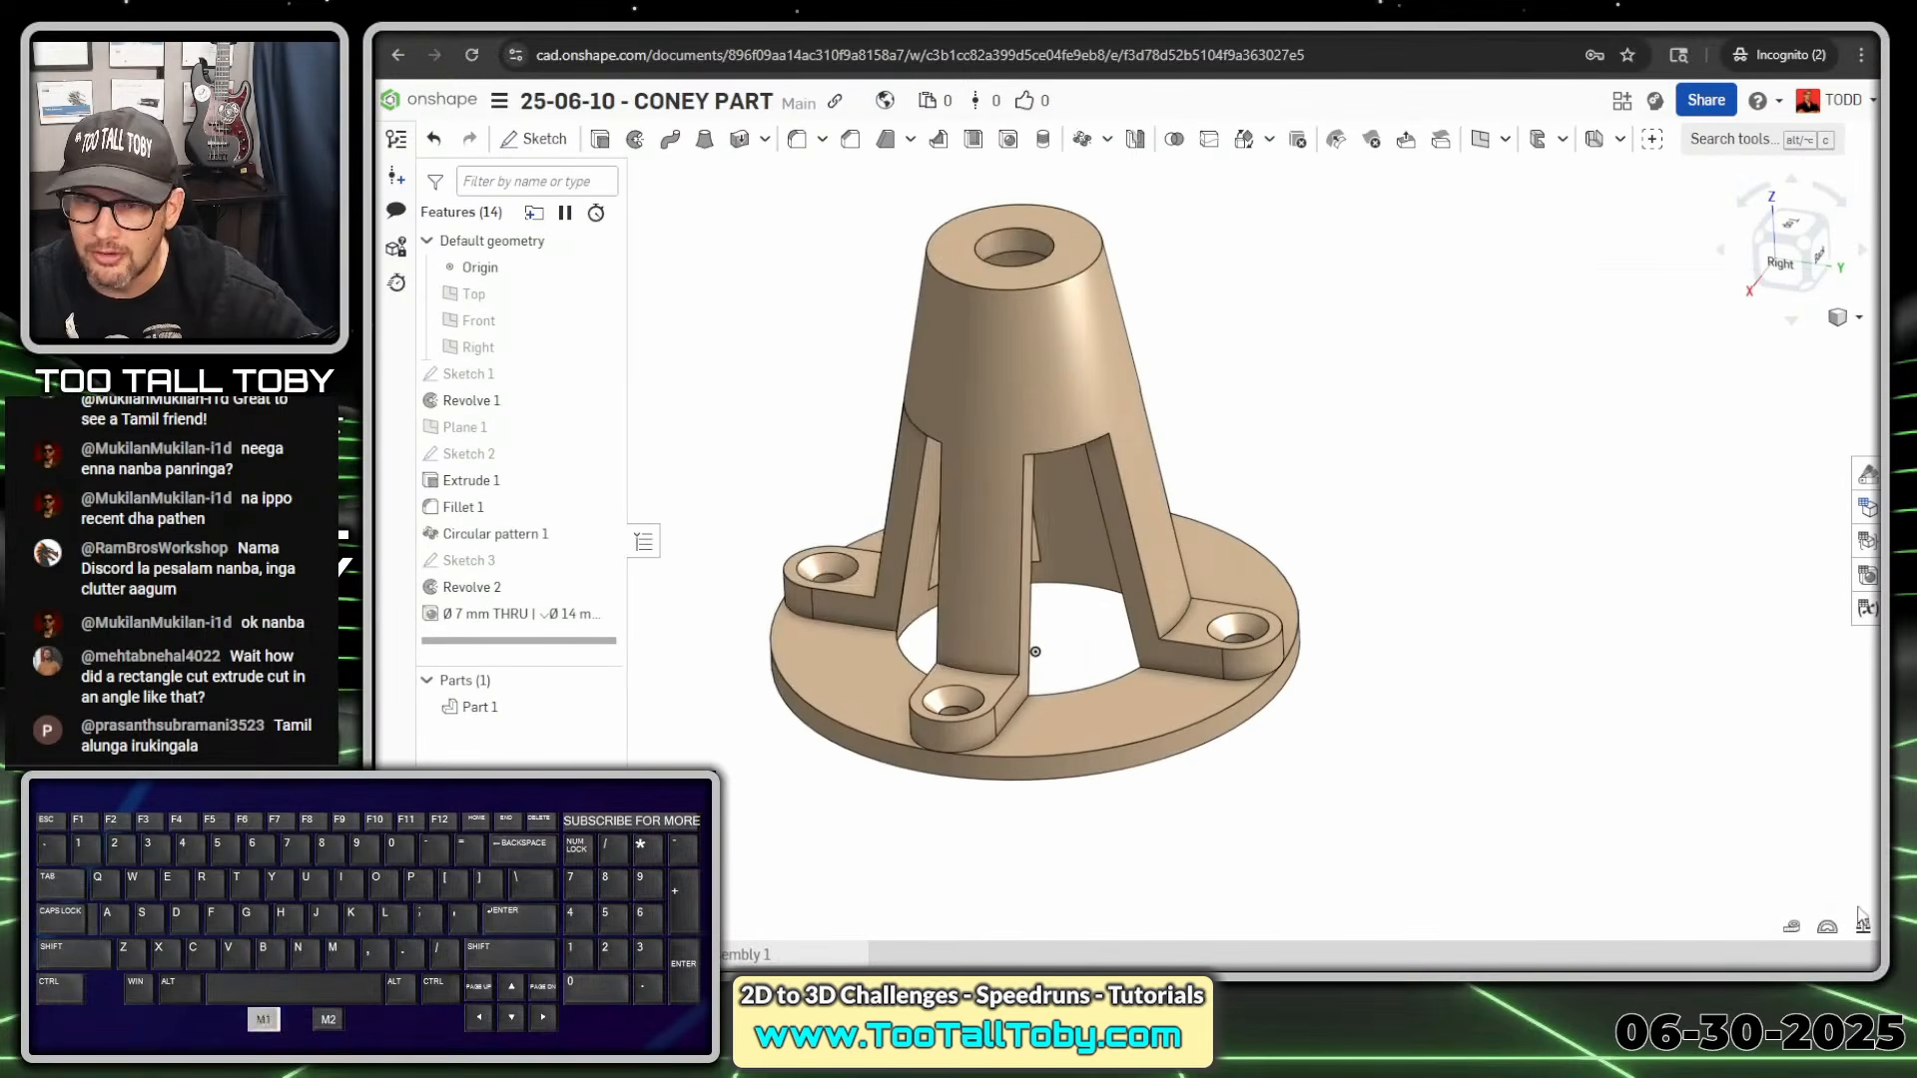
click(1139, 446)
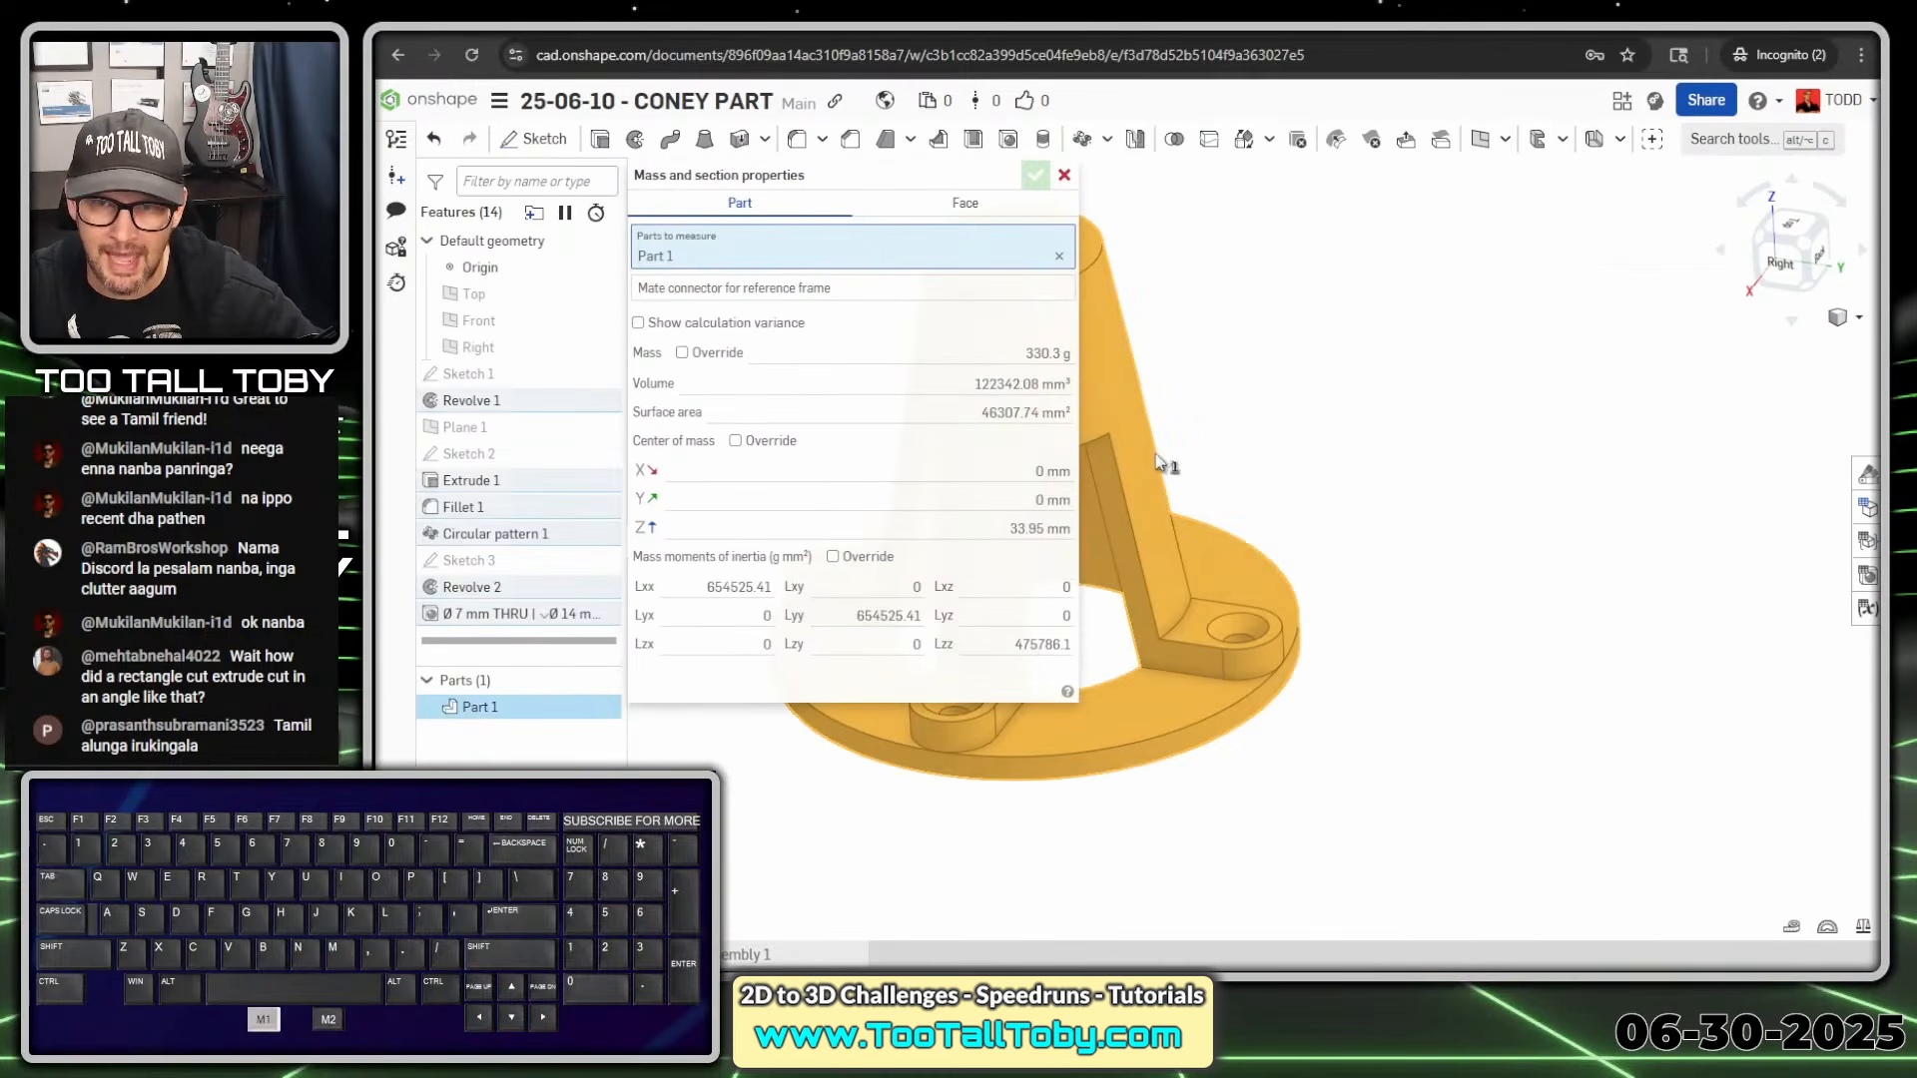
mouse_move(1066, 370)
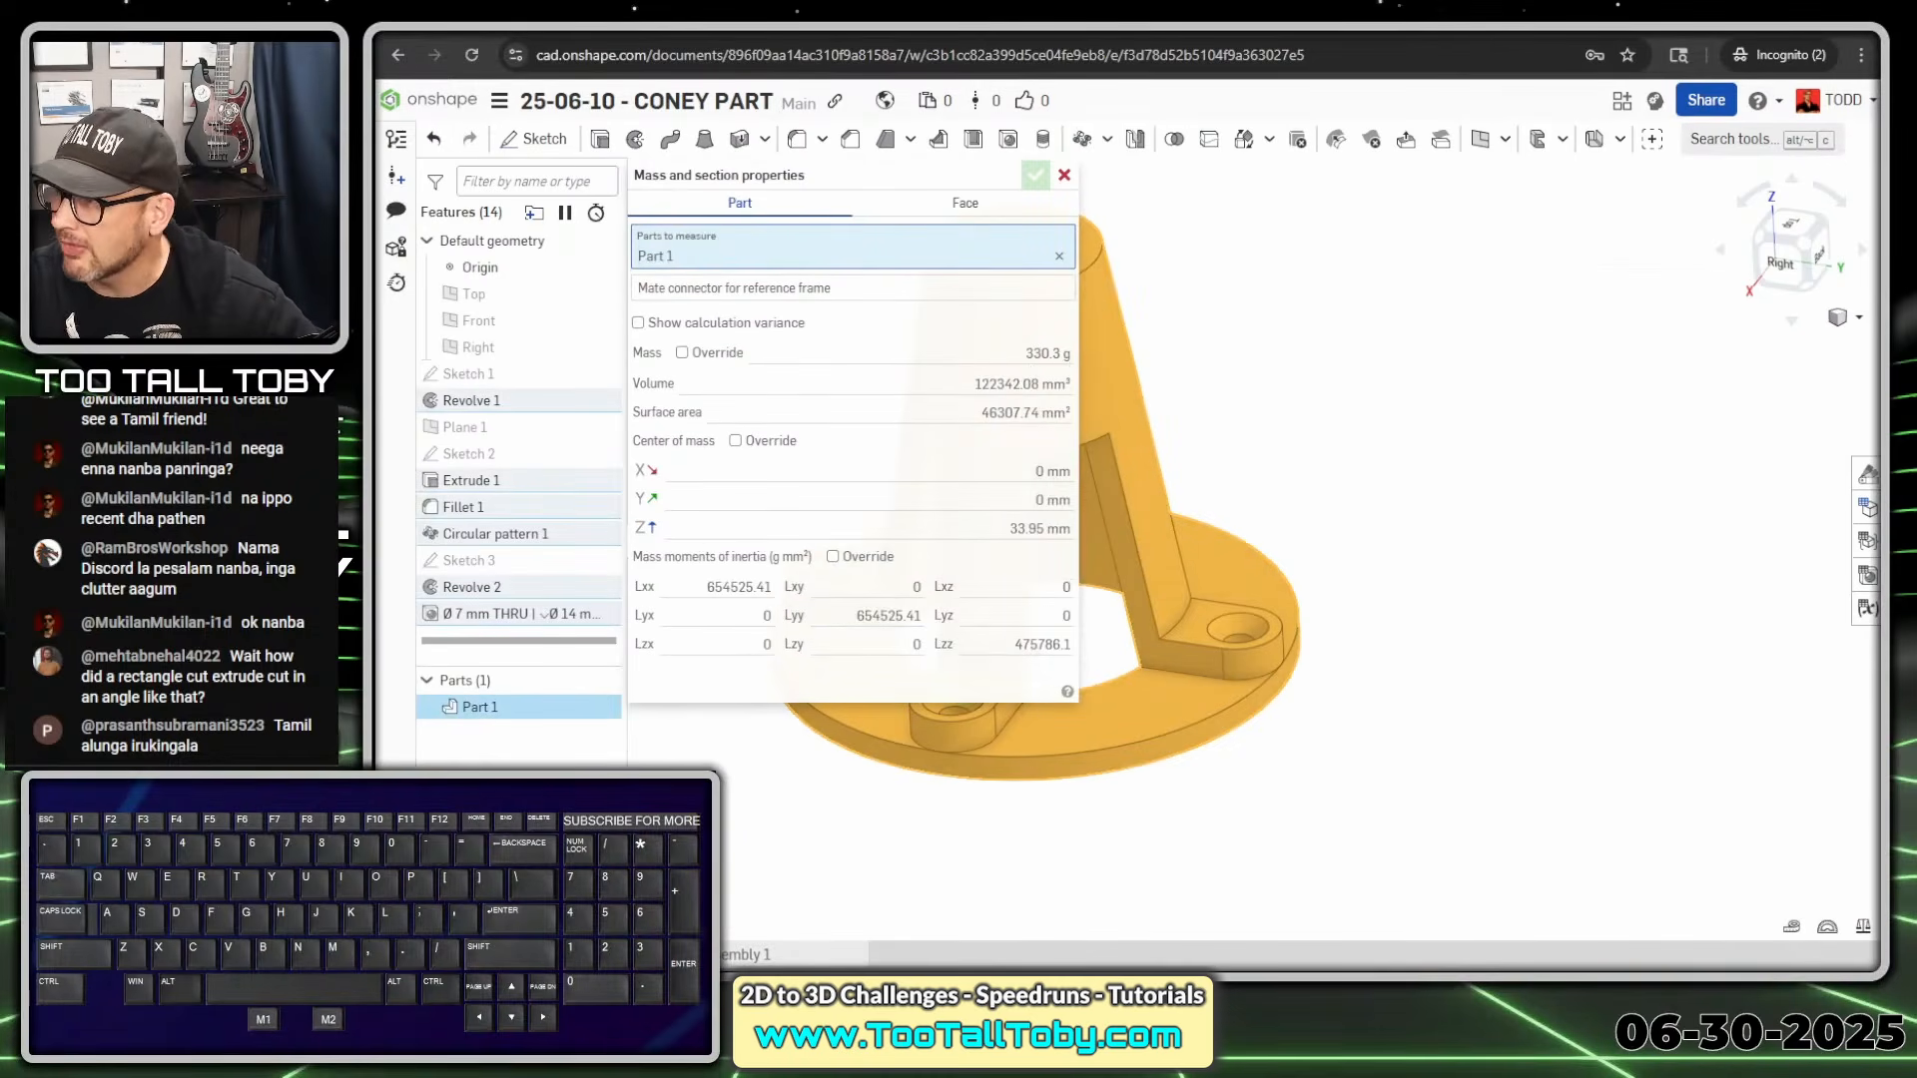
drag(1916, 20, 983, 28)
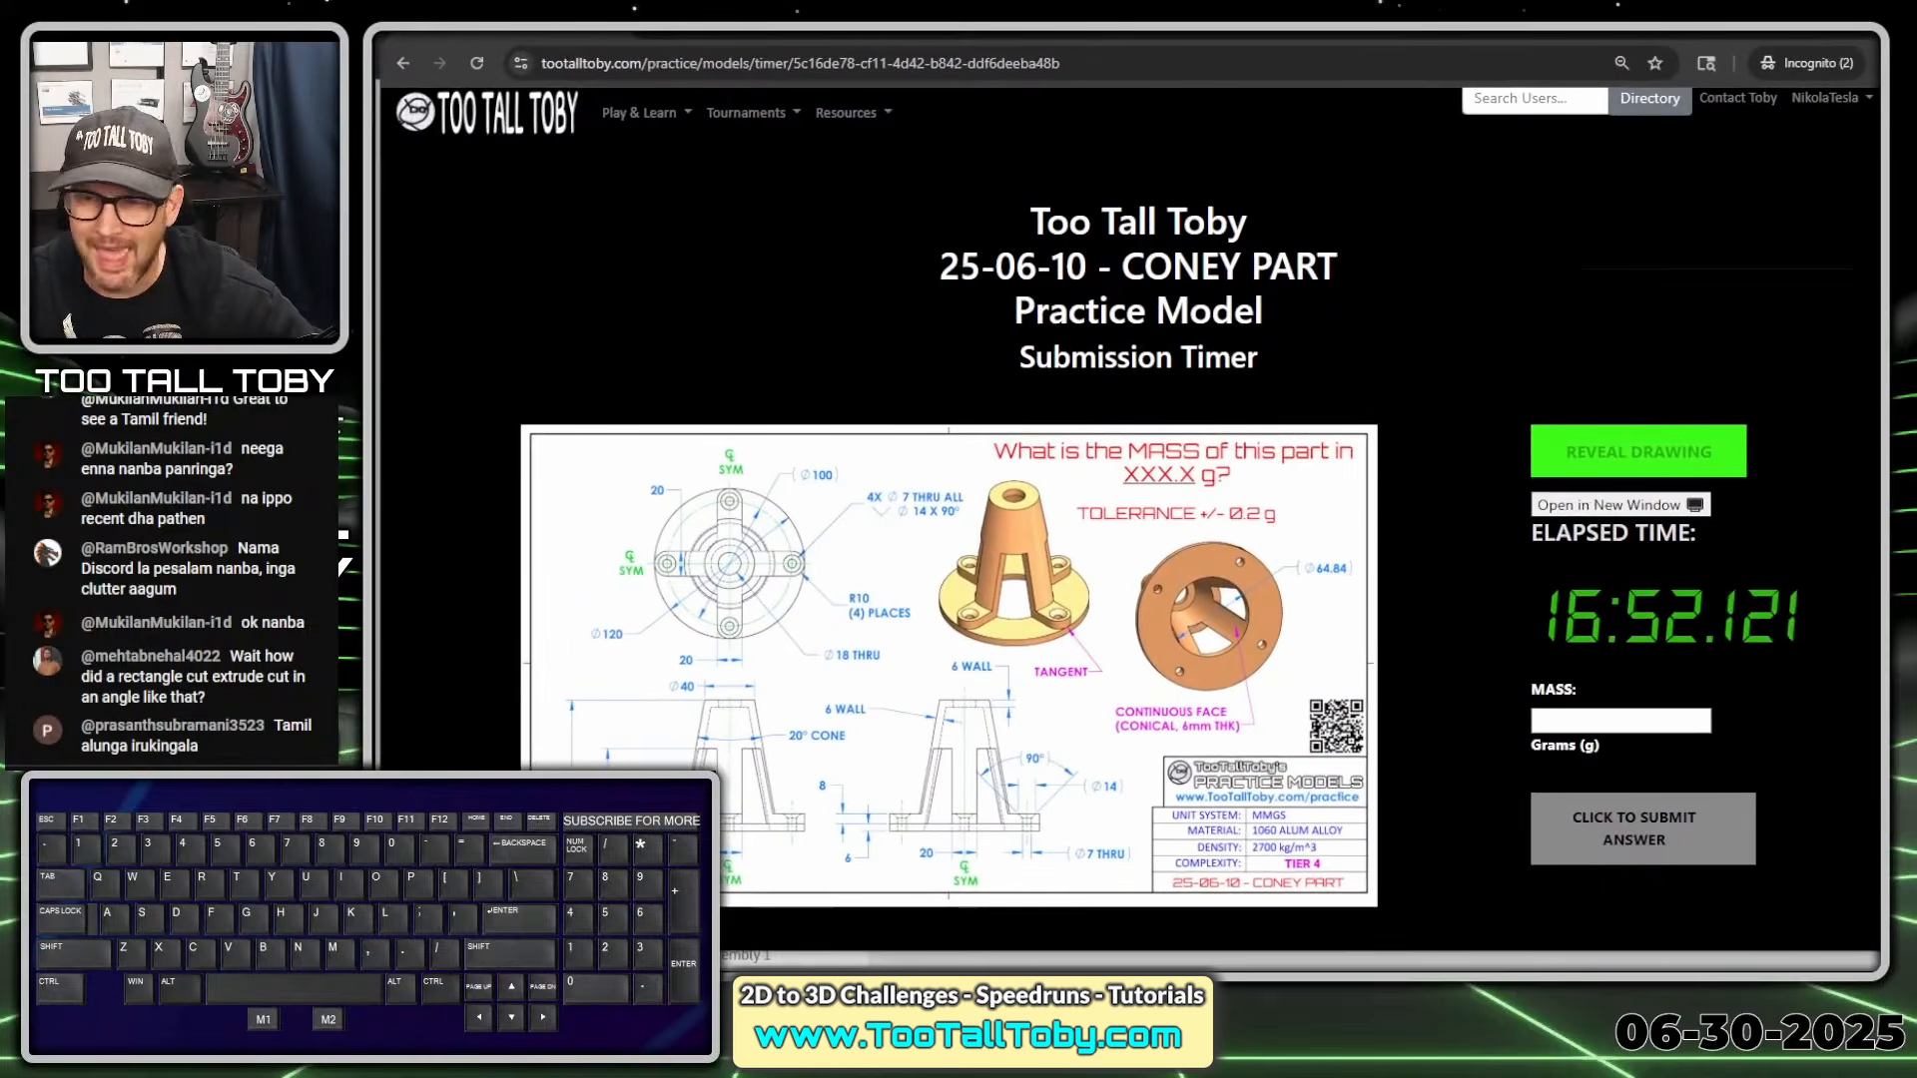
Enter 330.3 as the Coney Part mass and send the correct result to the scoreboard
click(1618, 721)
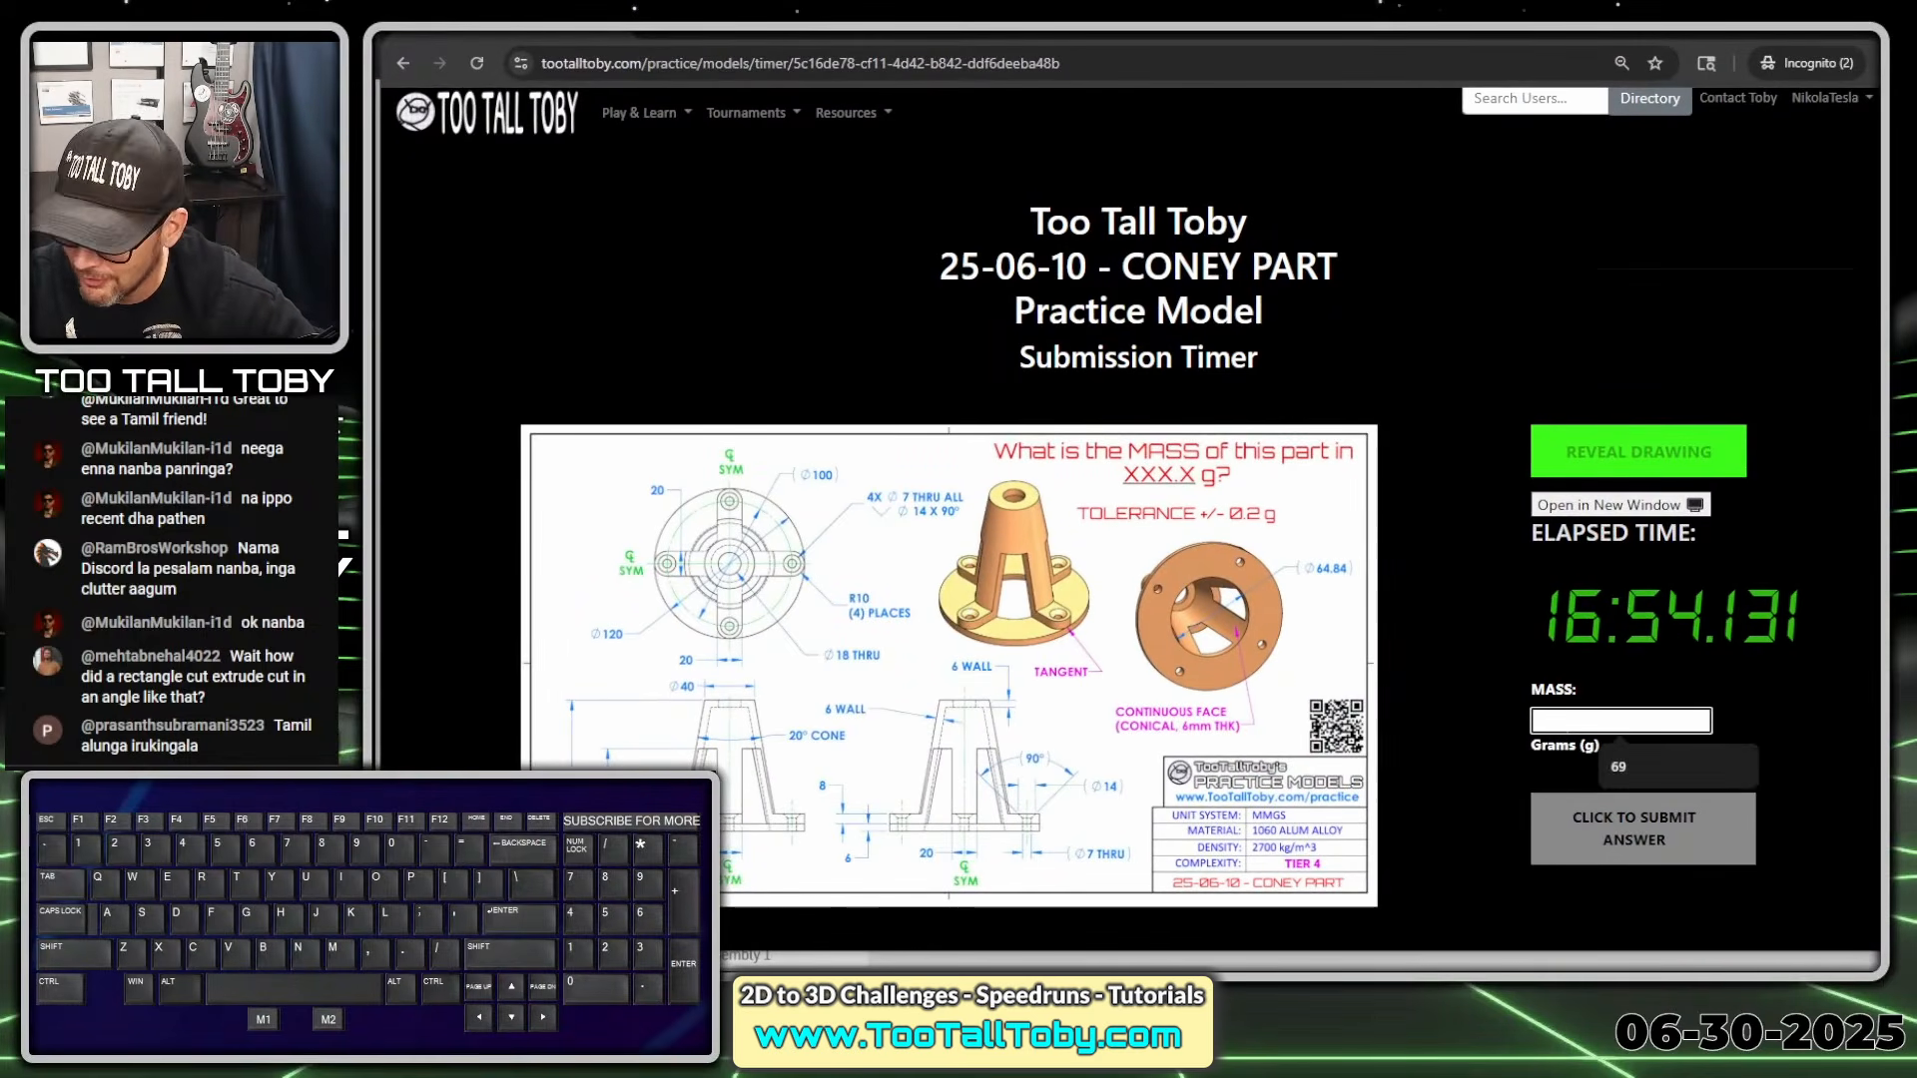
text(330.3)
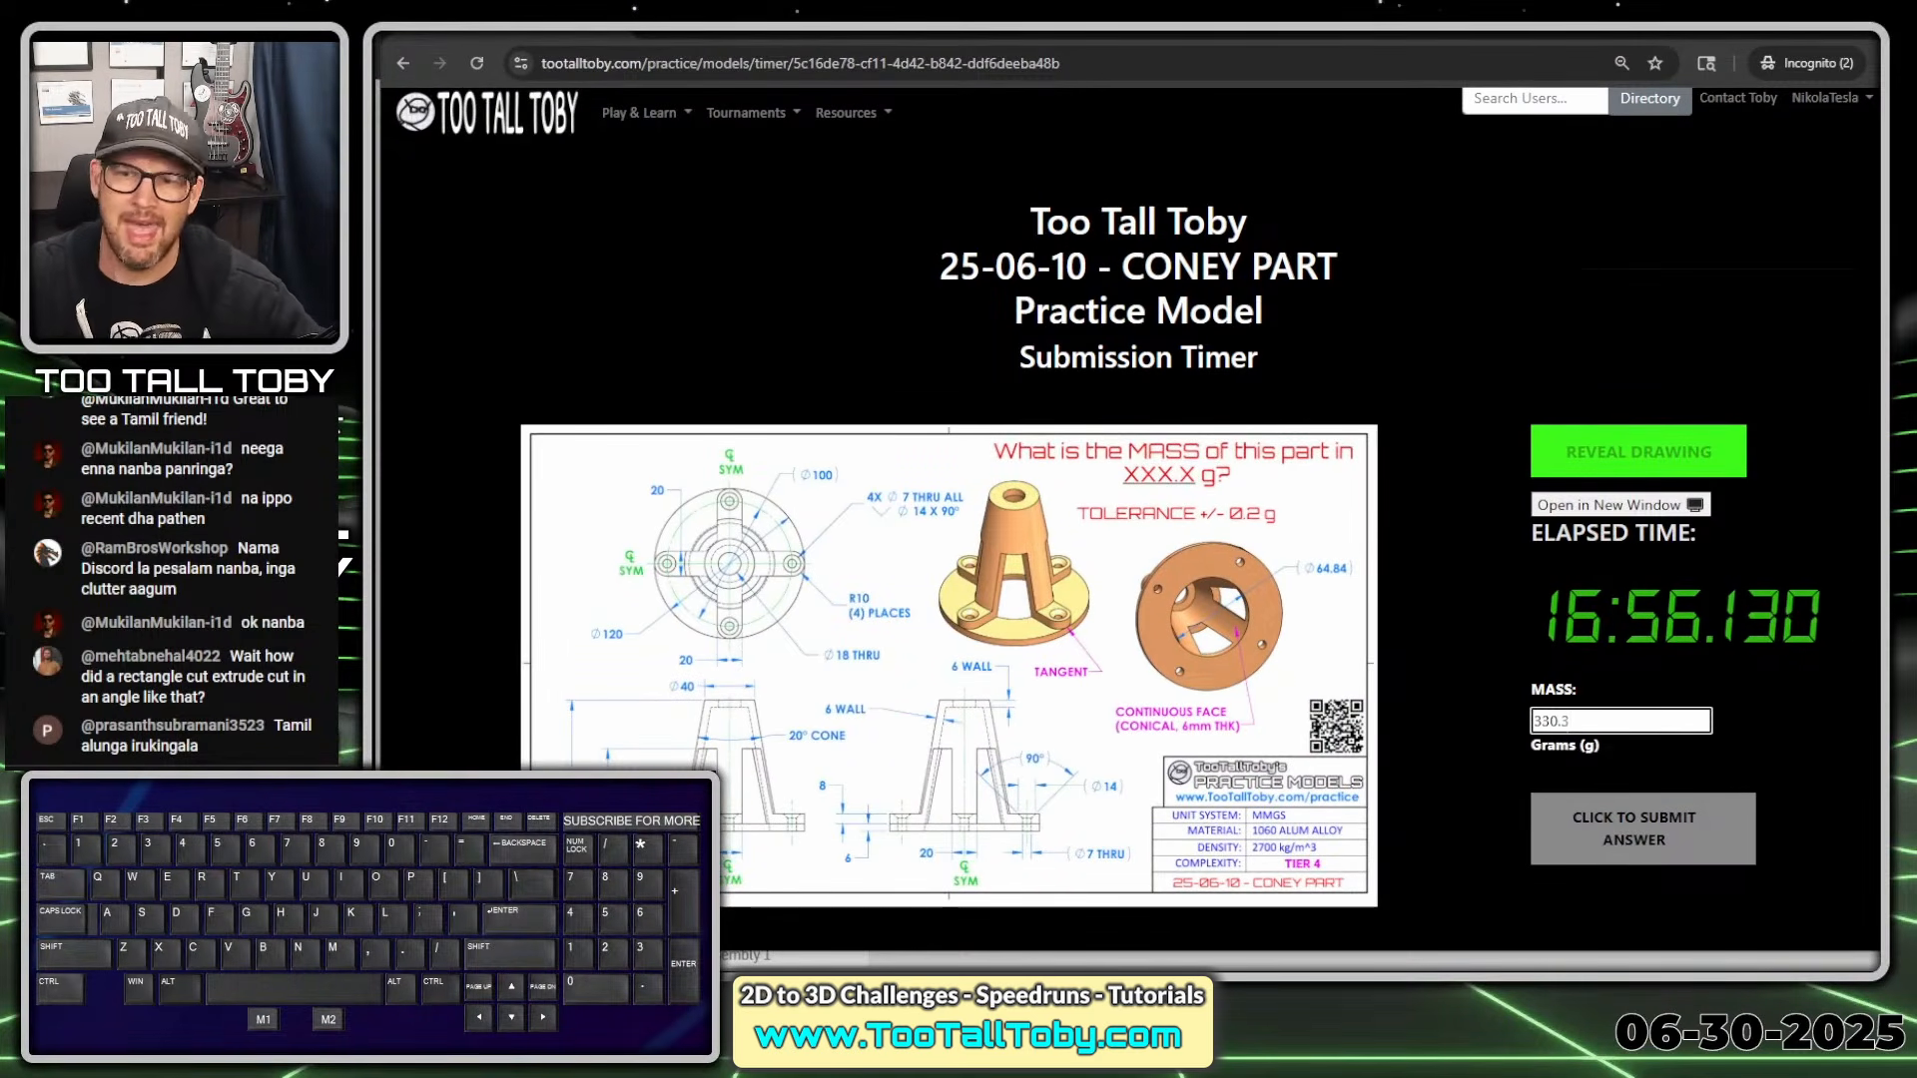
key(Return)
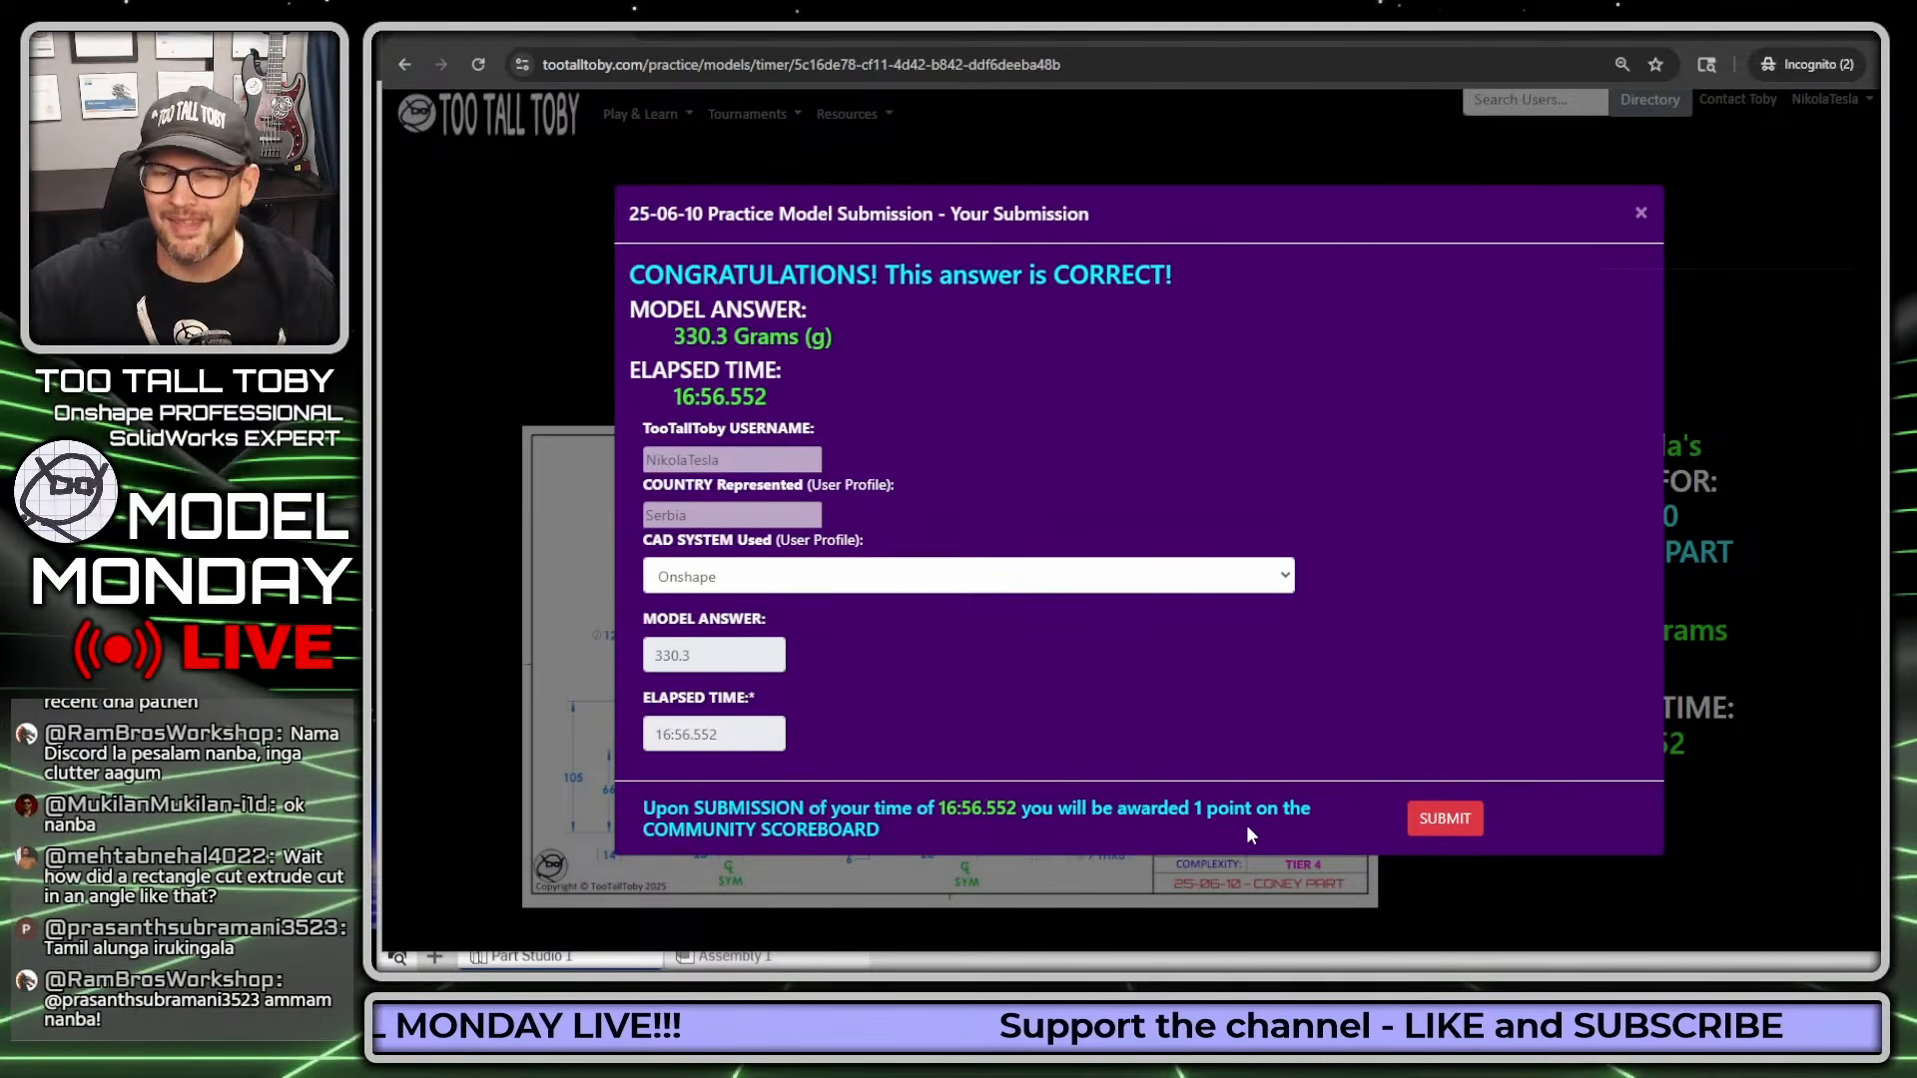
click(1453, 820)
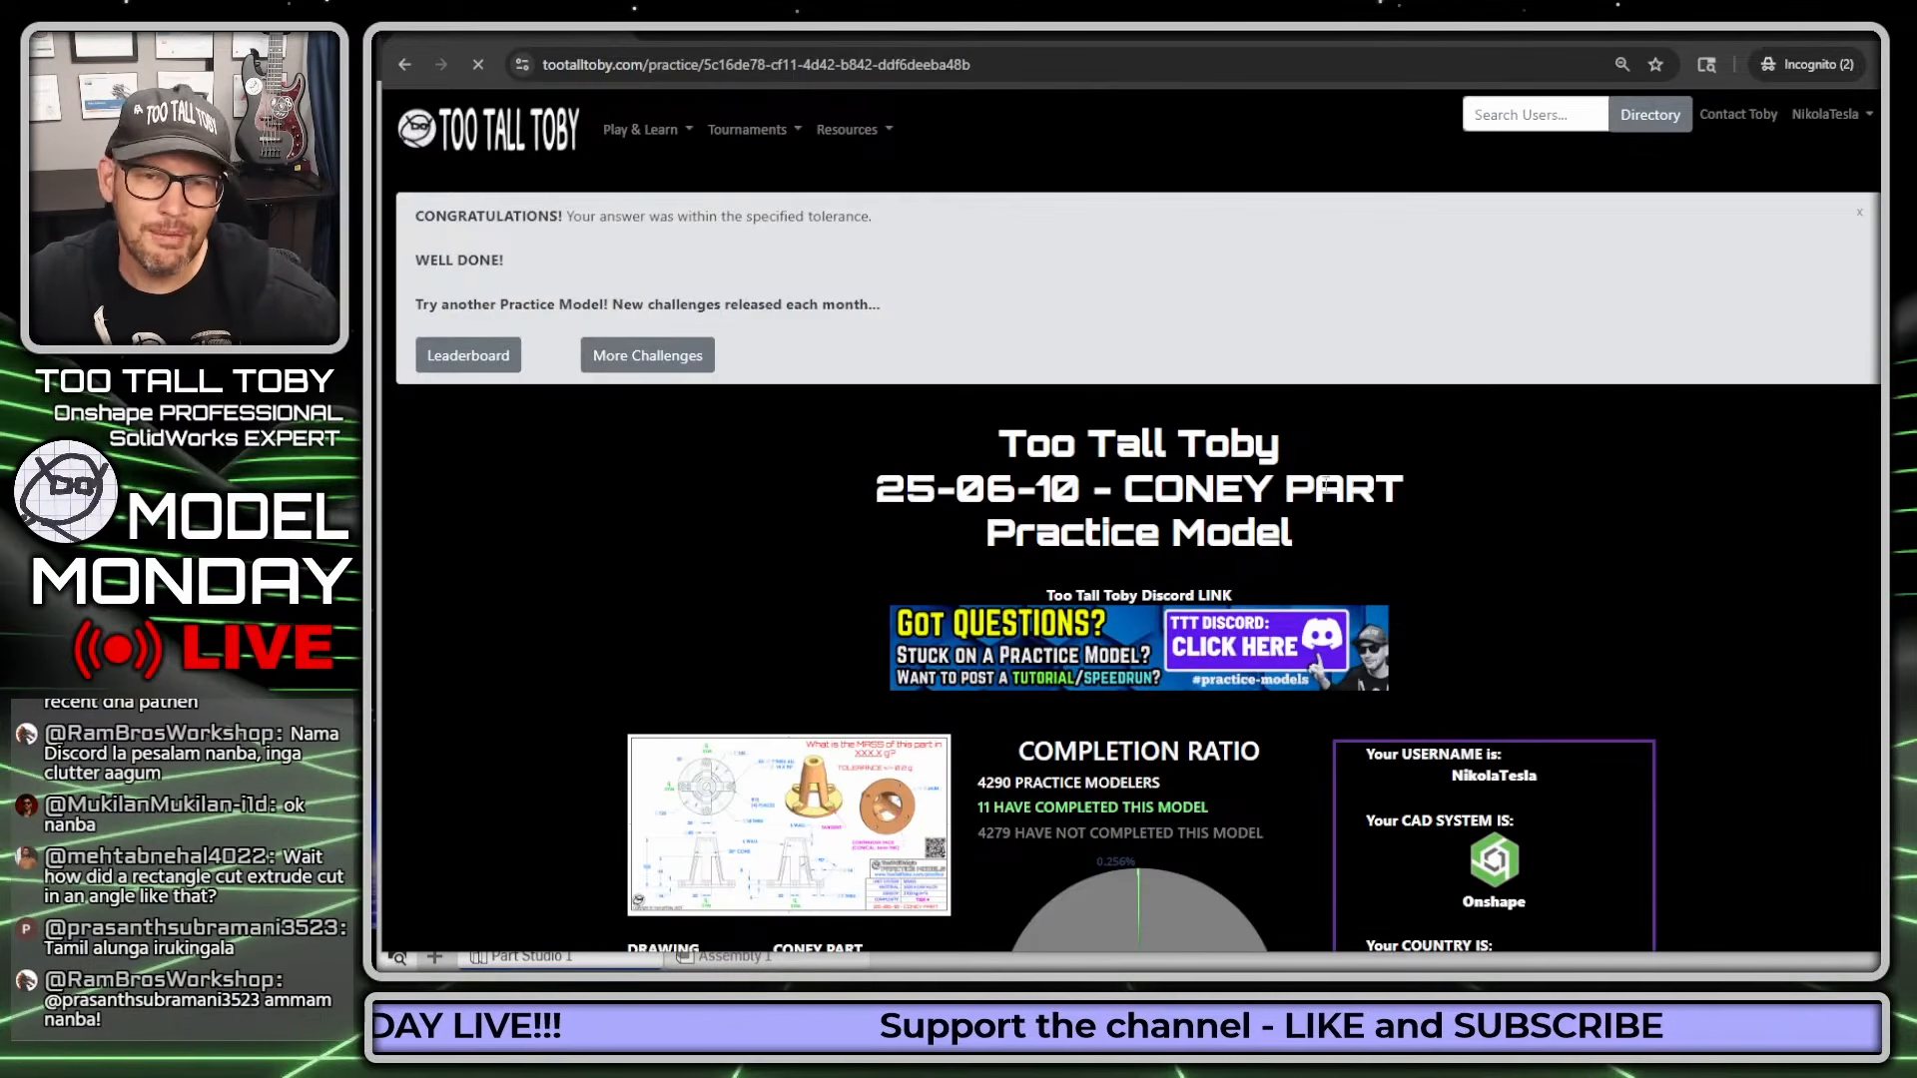
Close the congratulations banner and show the leaderboard's First 42 submissions table
click(1861, 219)
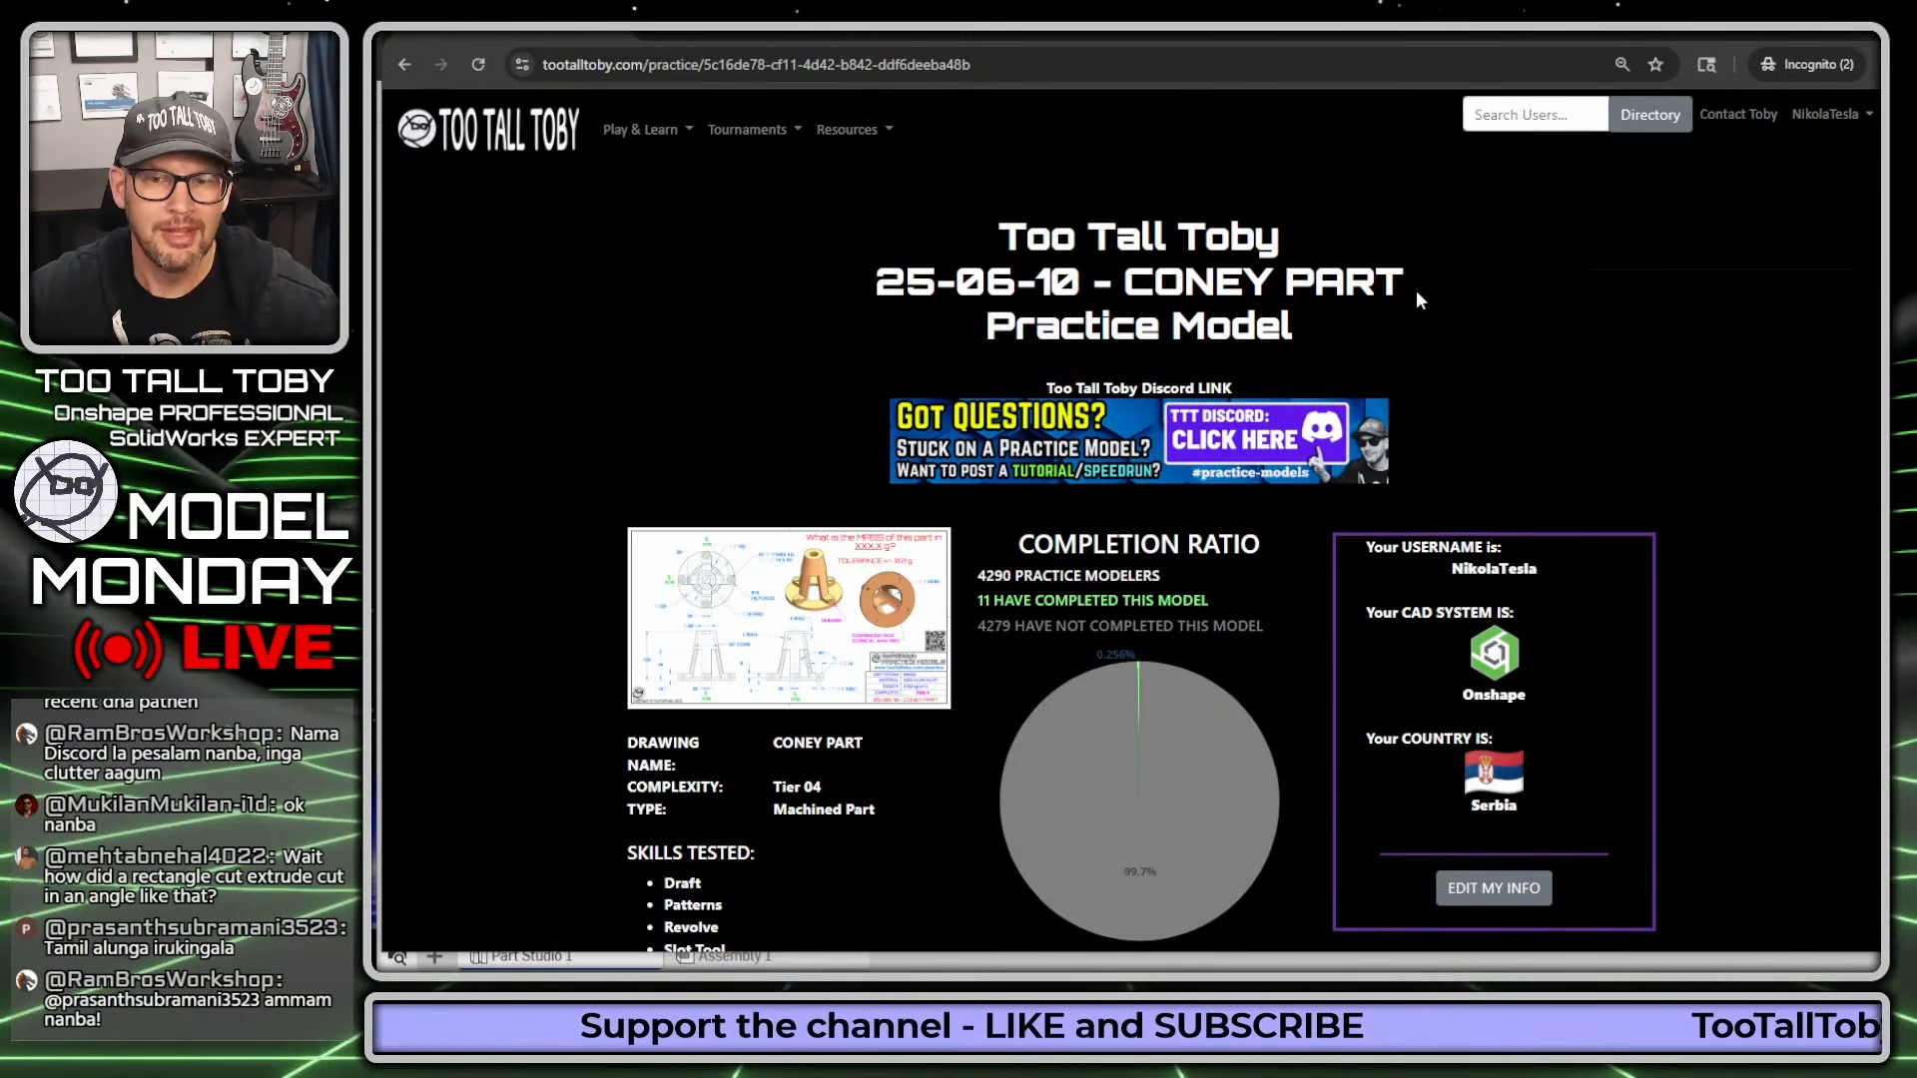
scroll(1100, 539, down, 1)
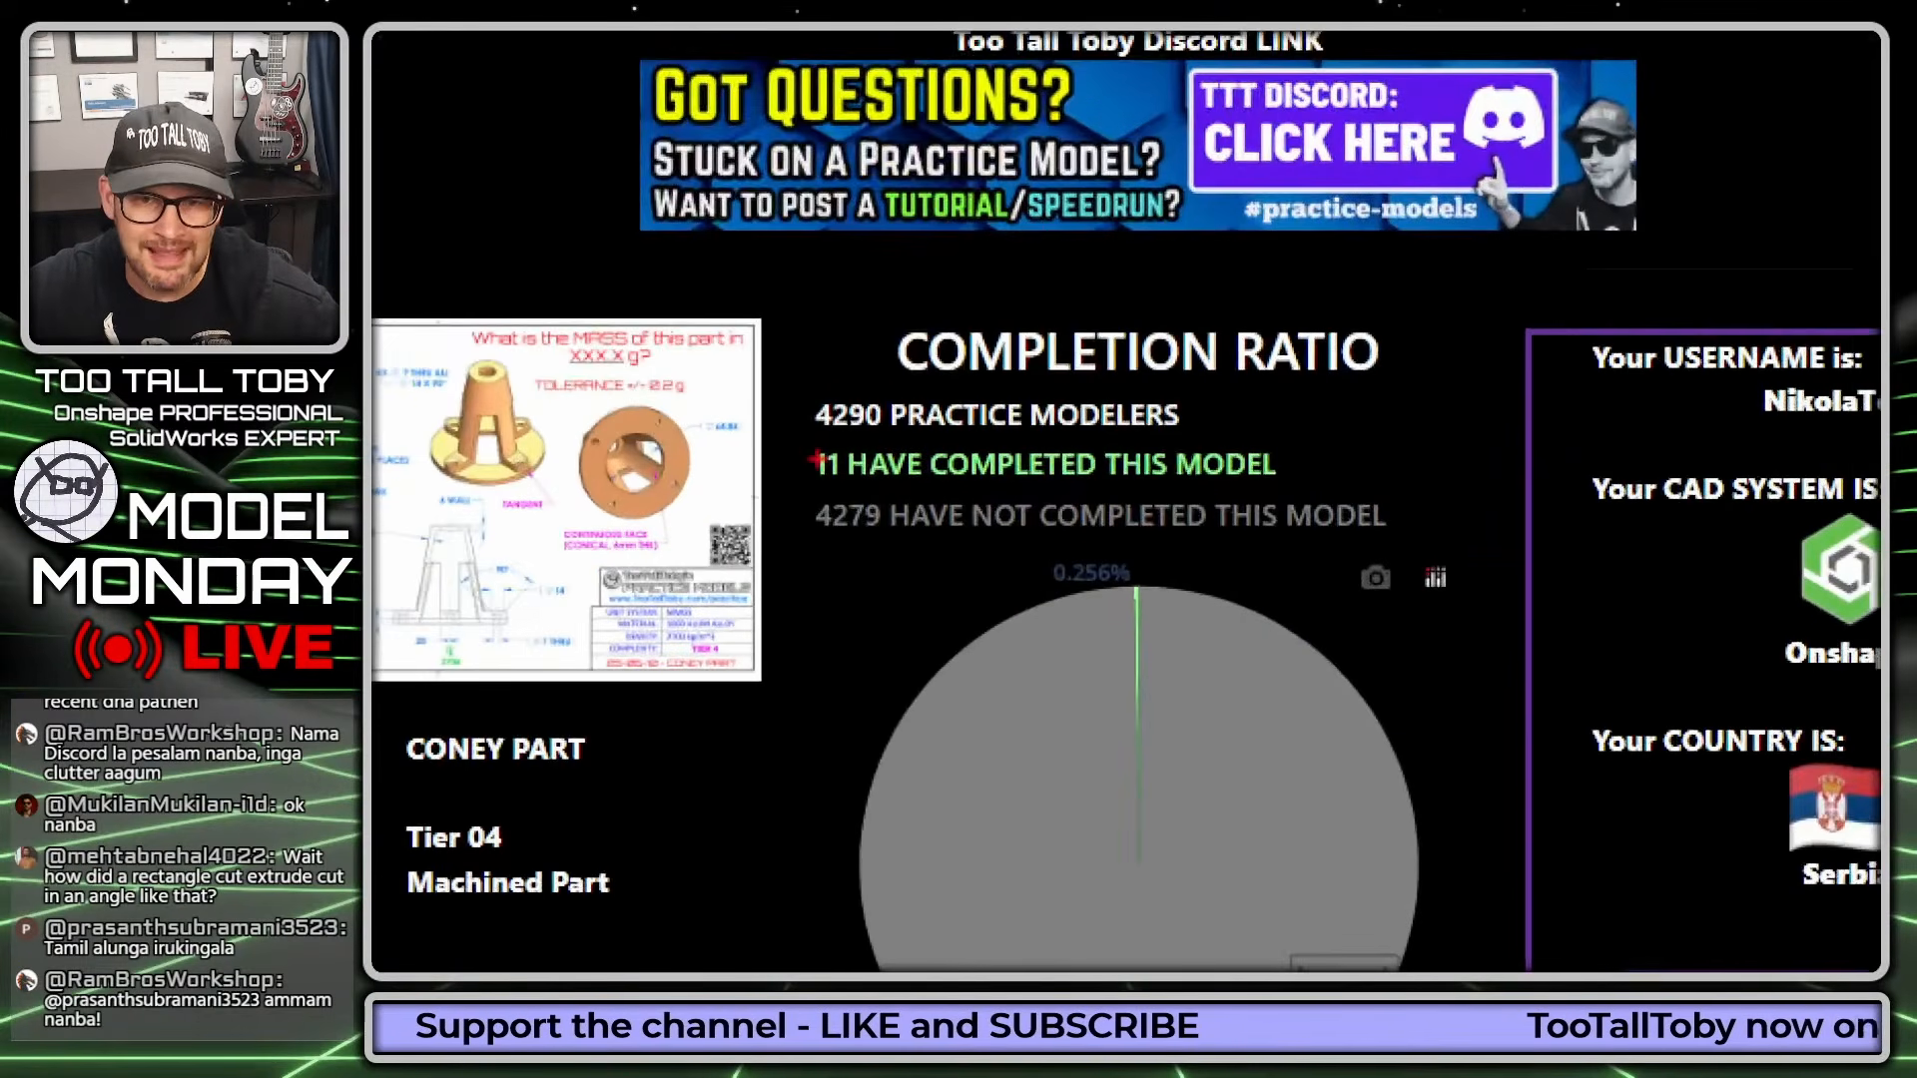
mouse_move(814, 461)
mouse_down()
mouse_move(904, 489)
mouse_move(1278, 483)
mouse_move(1298, 431)
mouse_move(832, 431)
mouse_move(811, 489)
mouse_up()
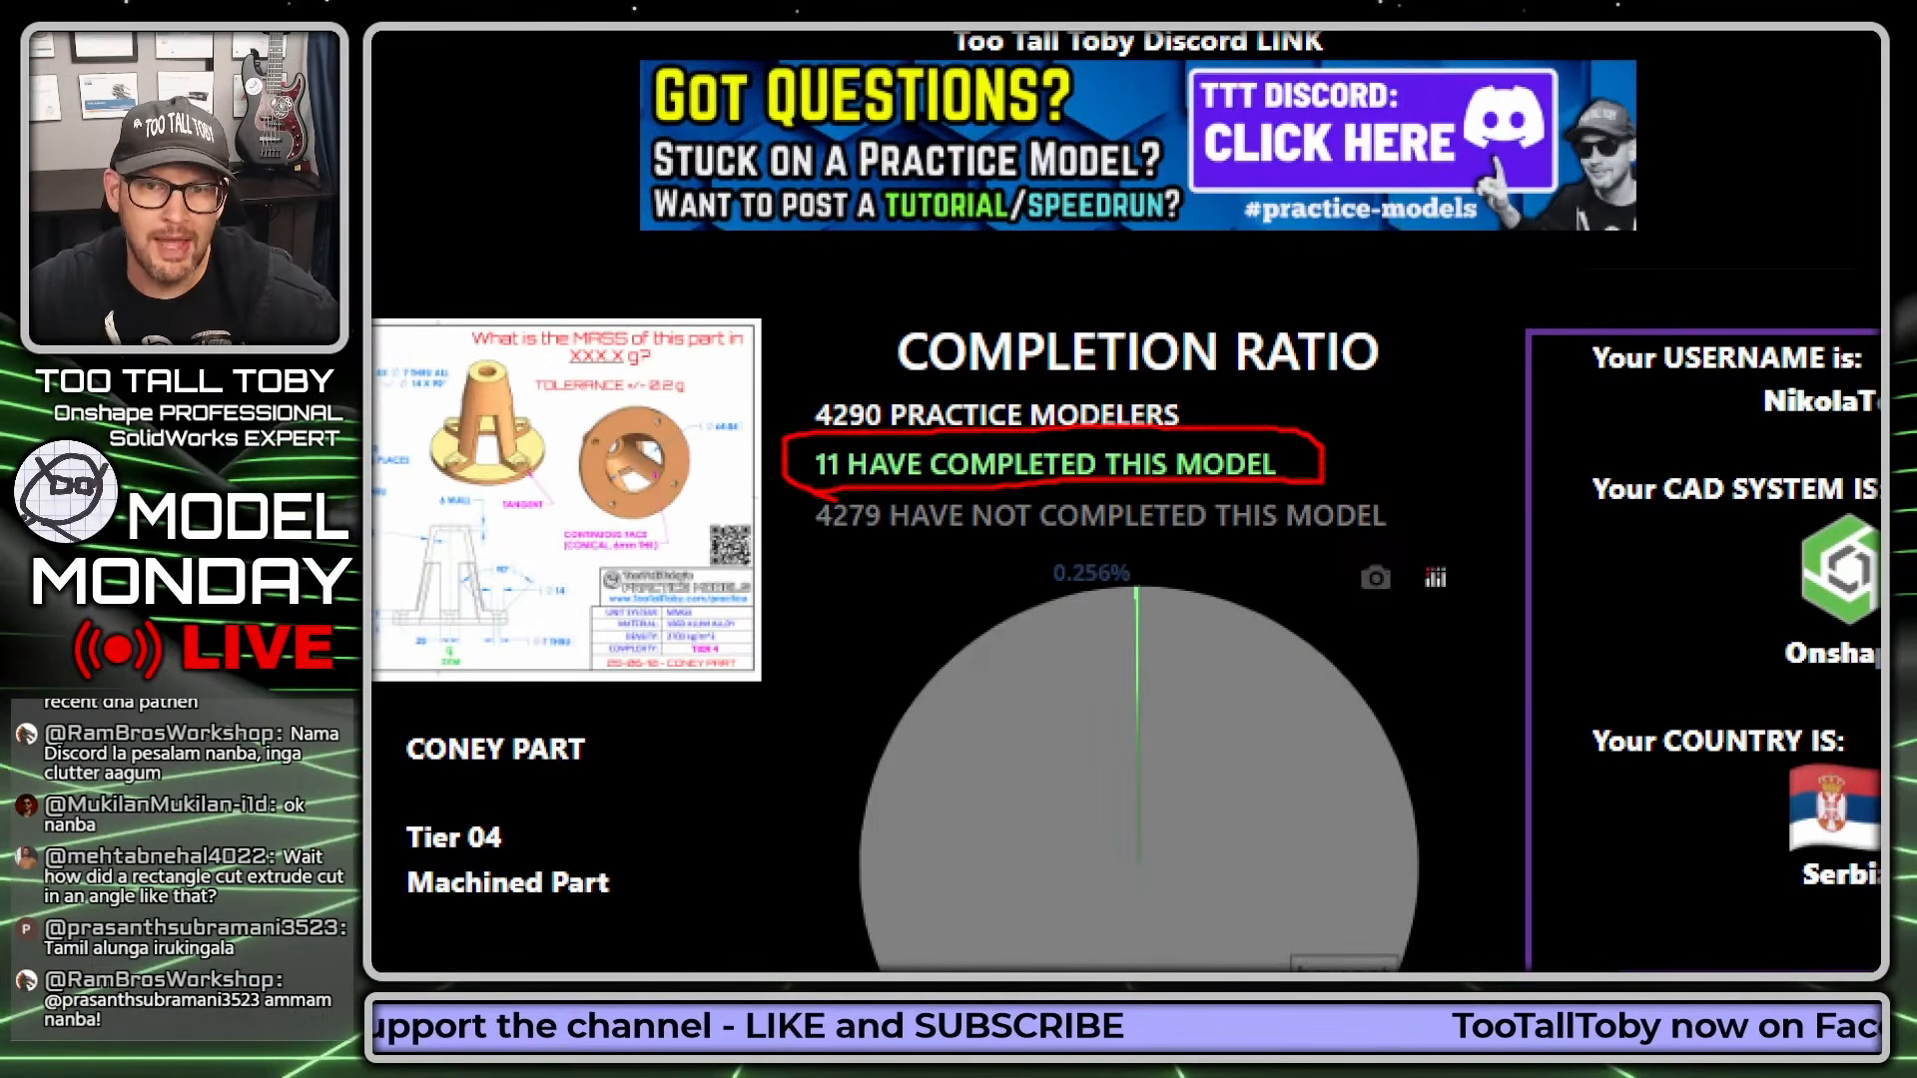
key(Escape)
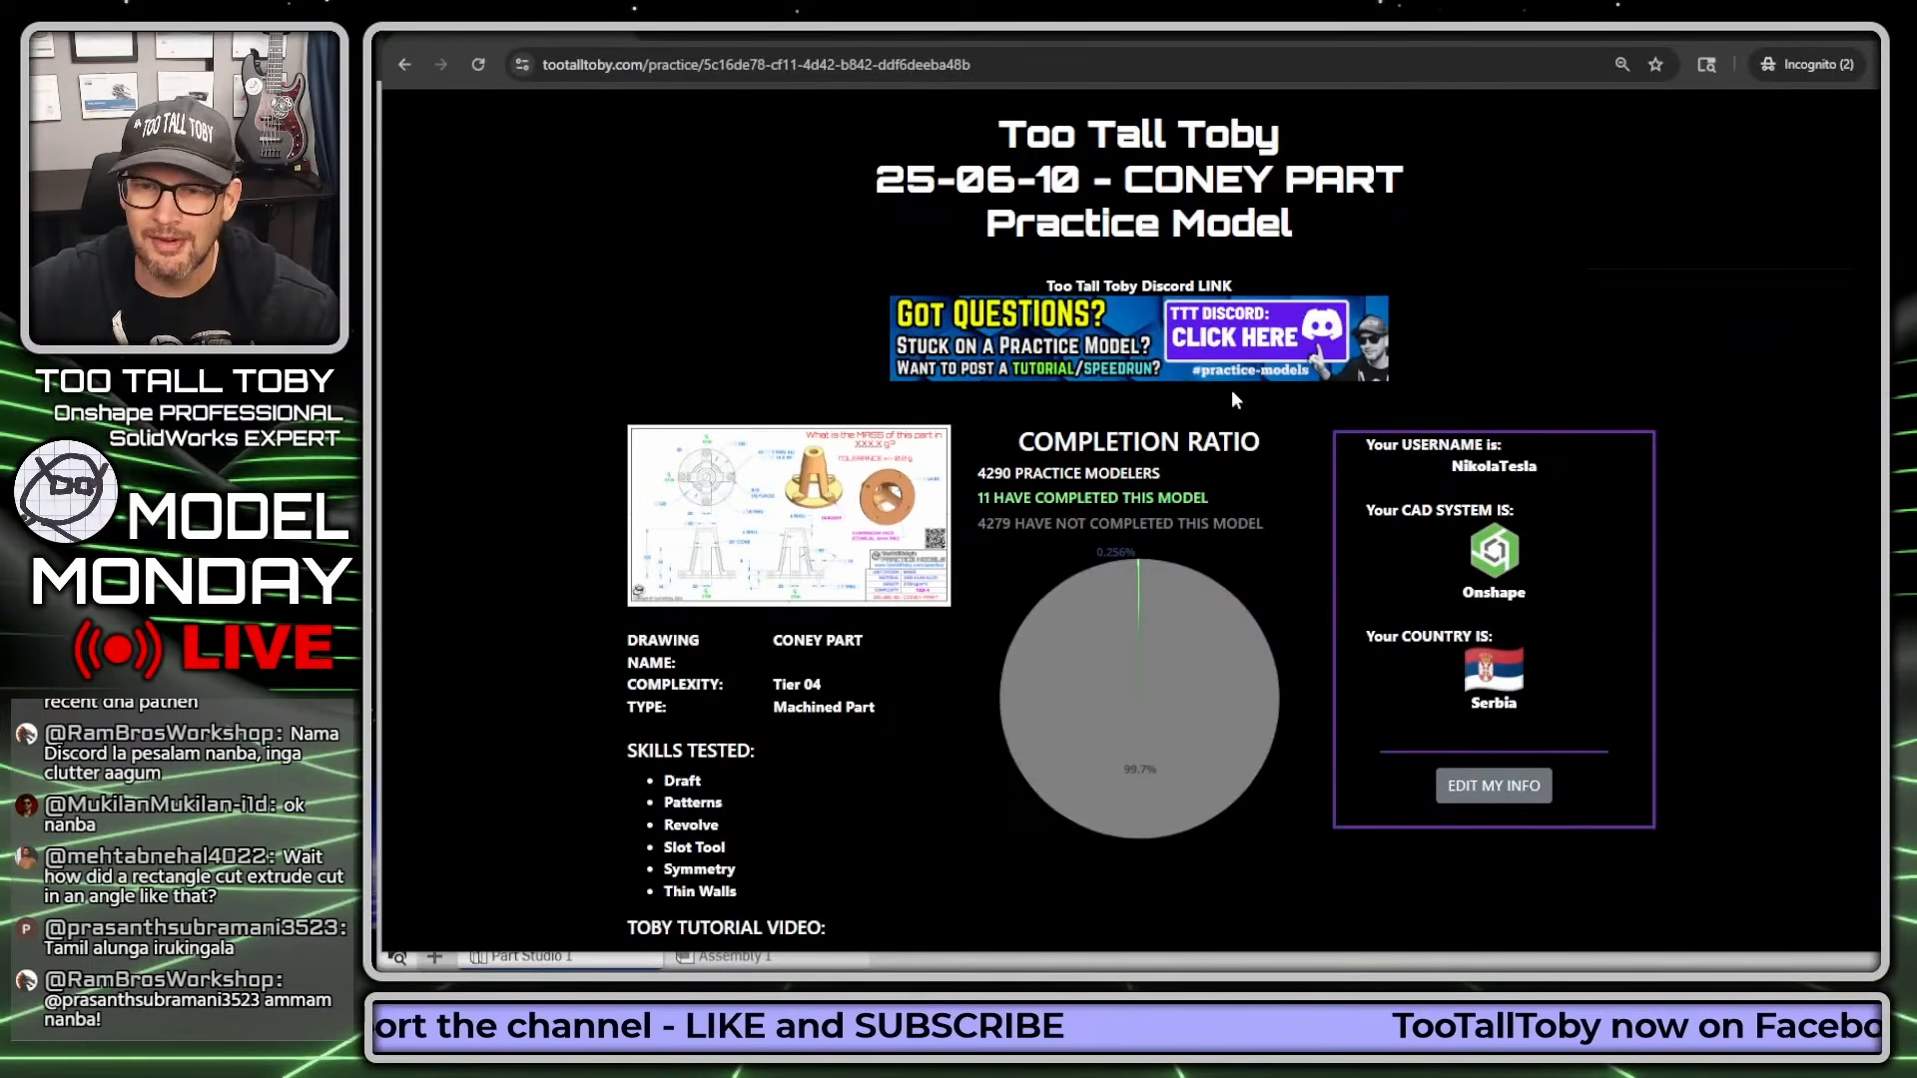
scroll(1306, 345, down, 7)
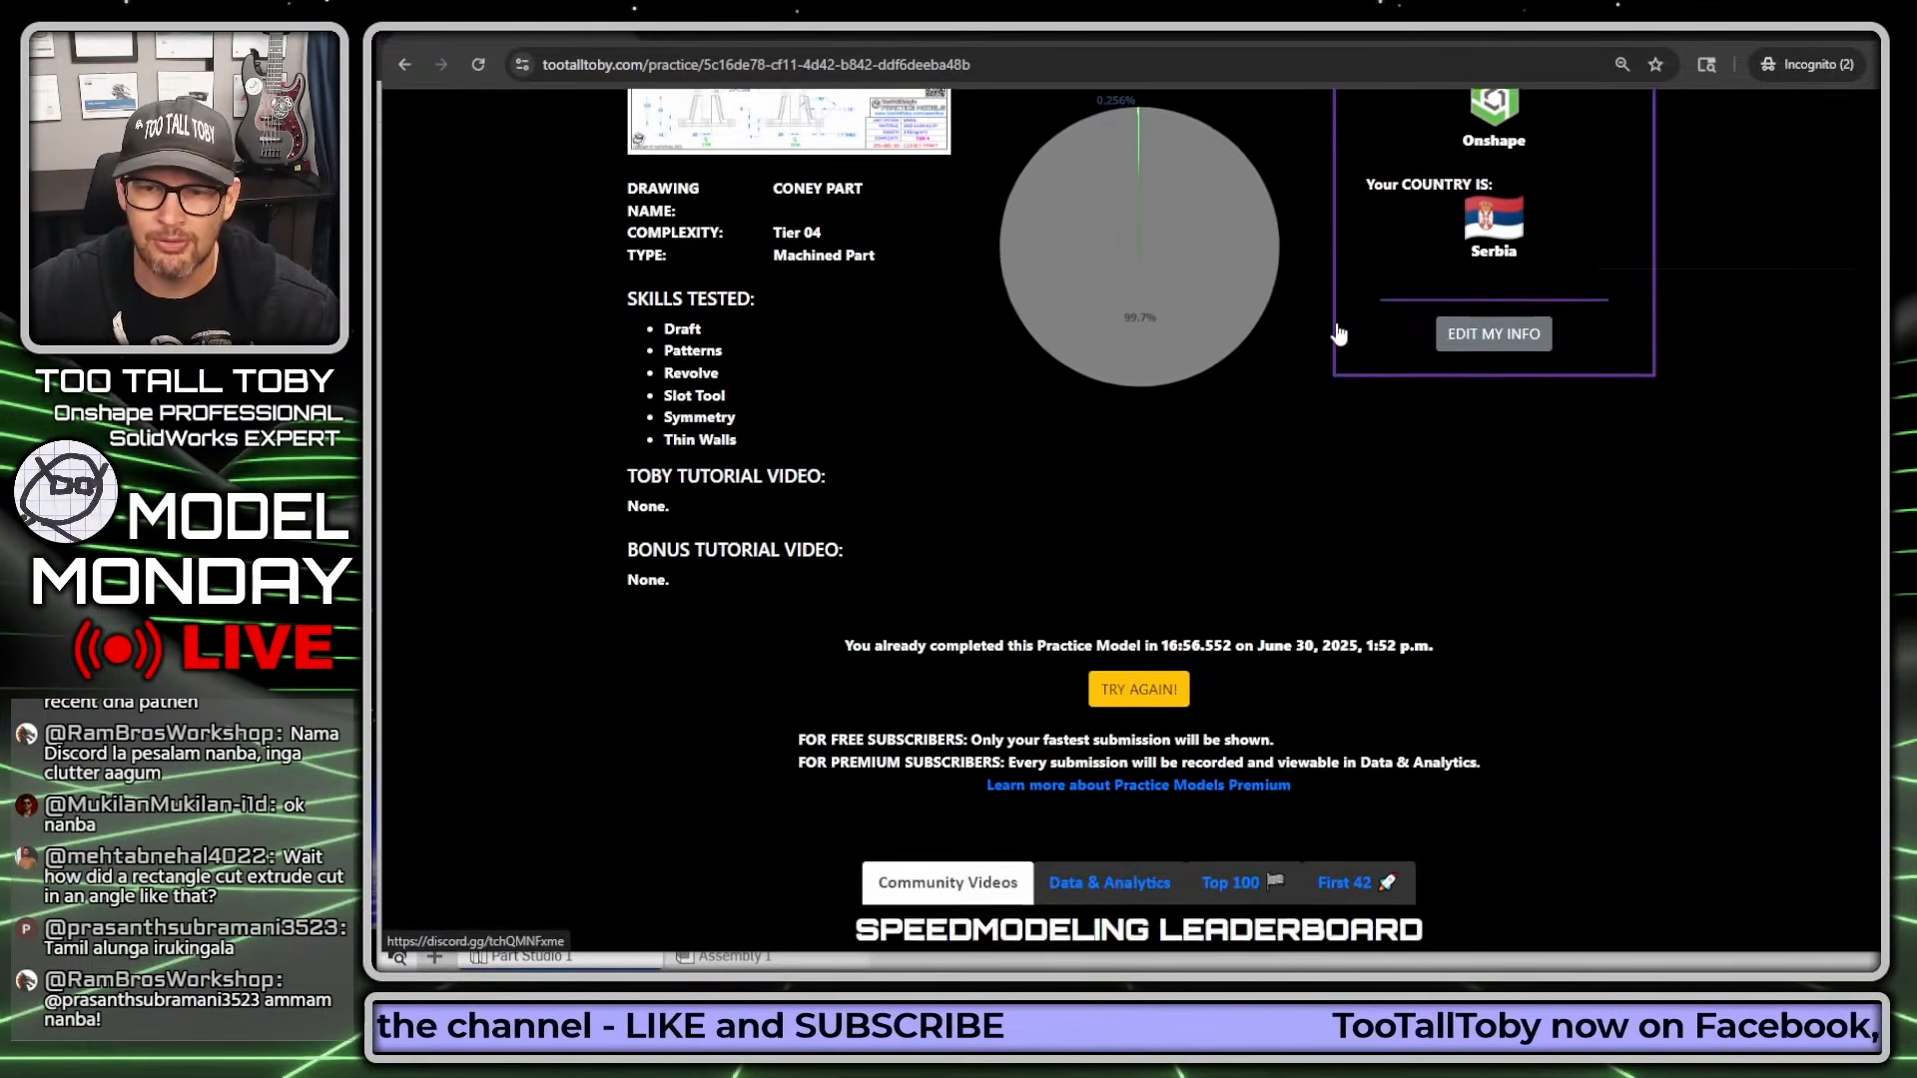
scroll(1524, 245, down, 4)
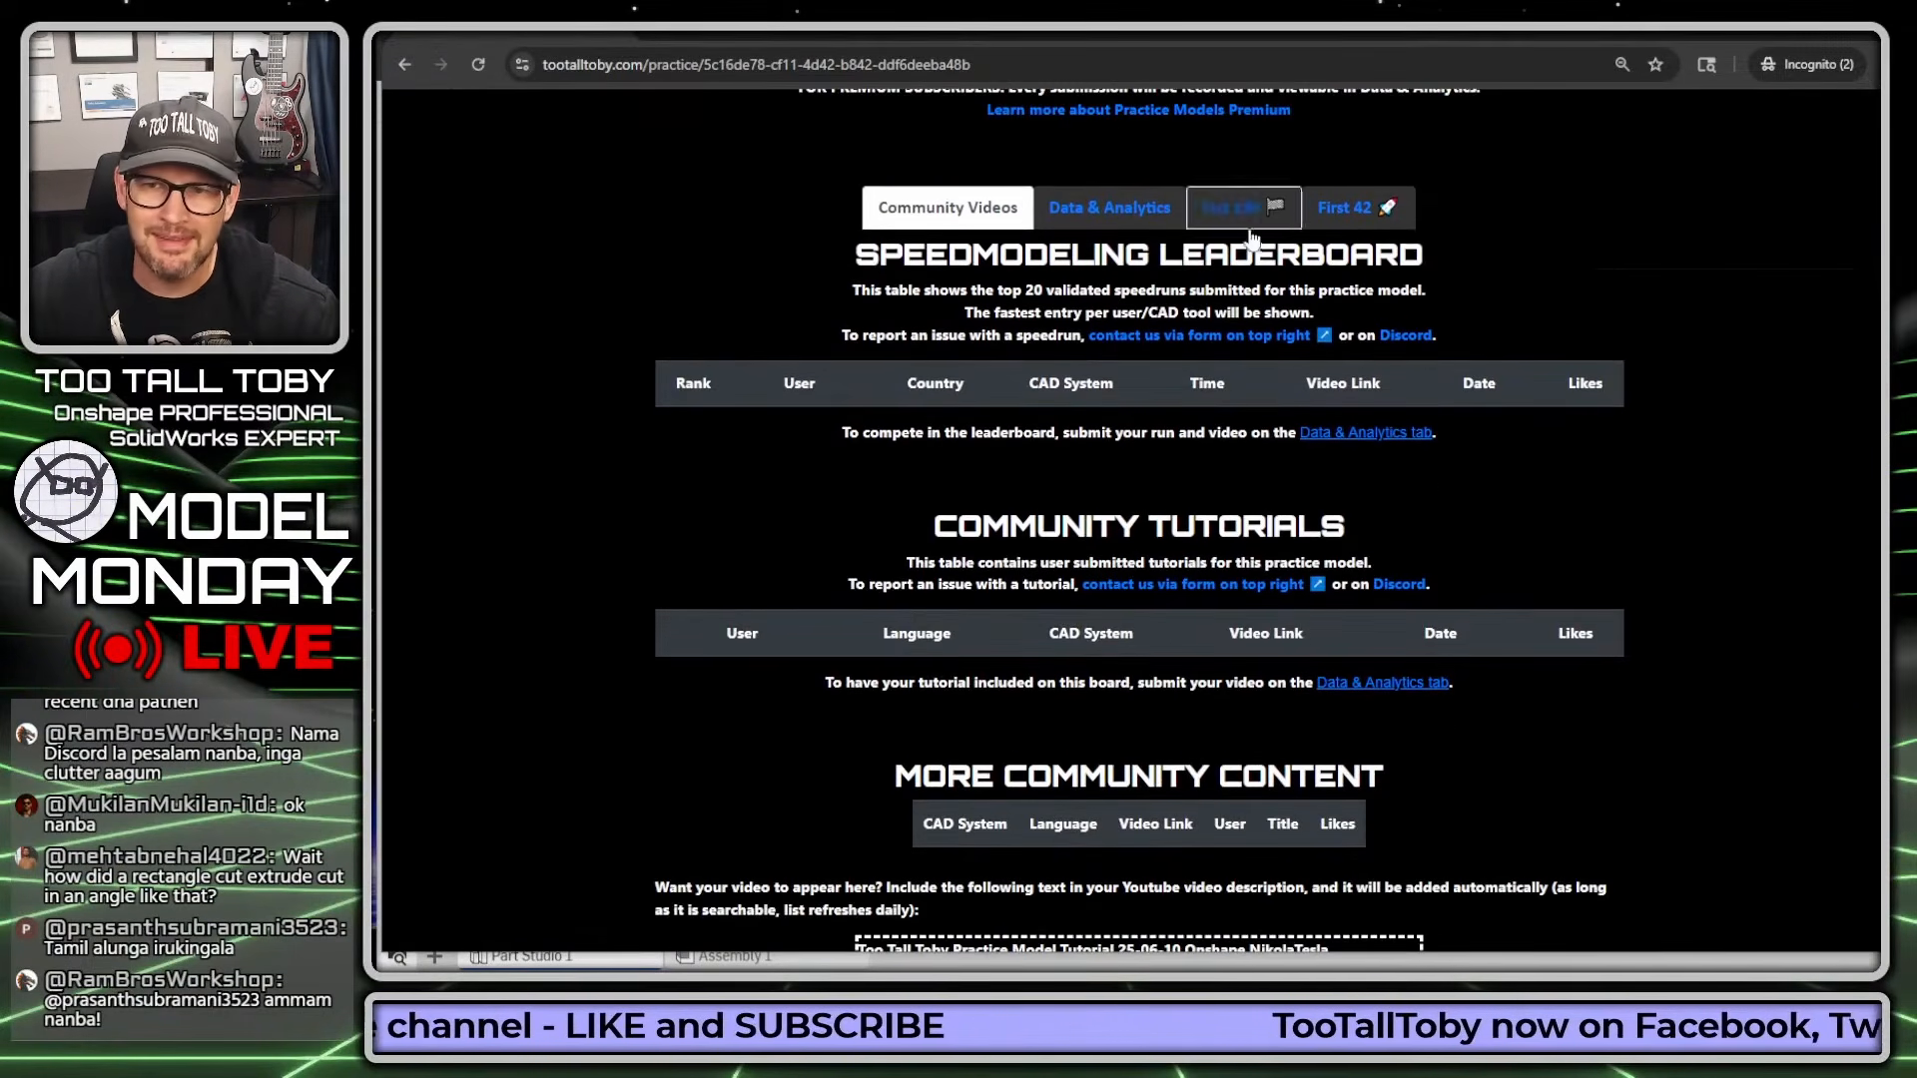
click(1344, 212)
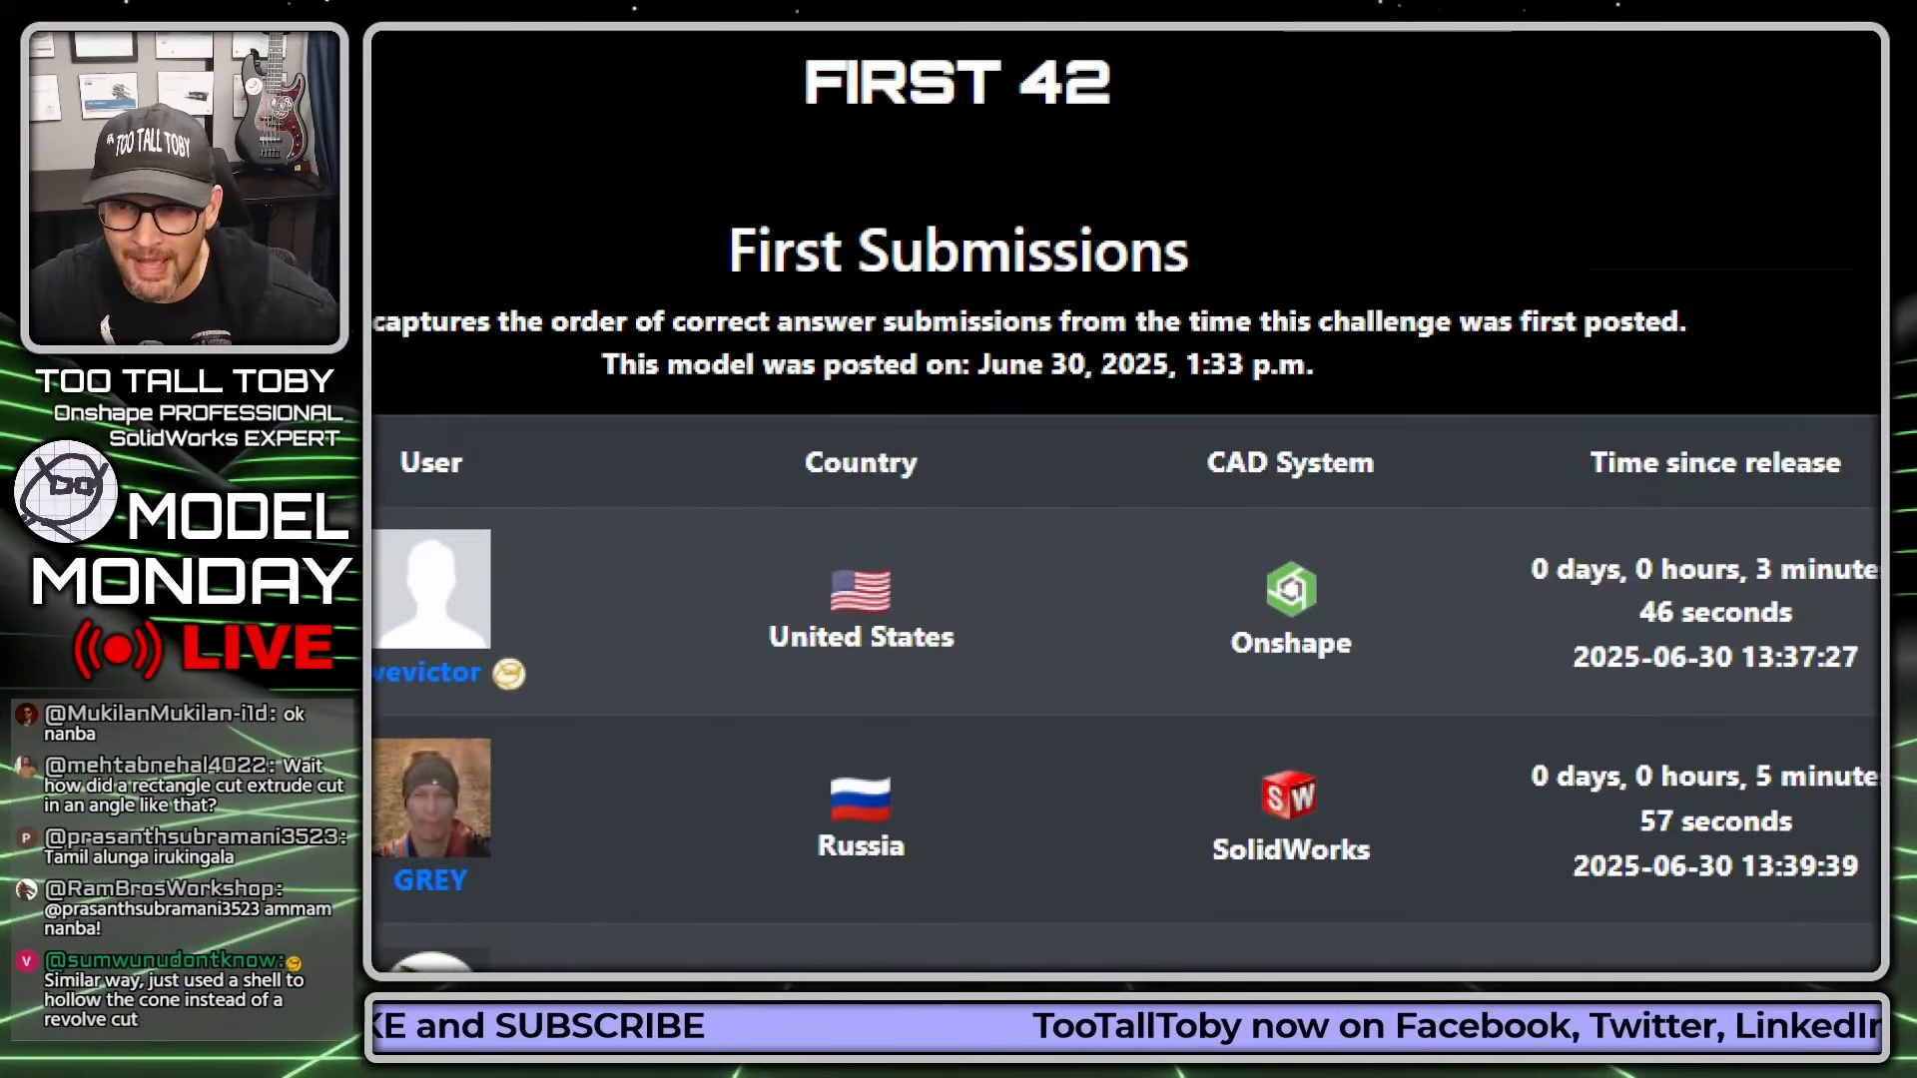
drag(1134, 383, 1236, 396)
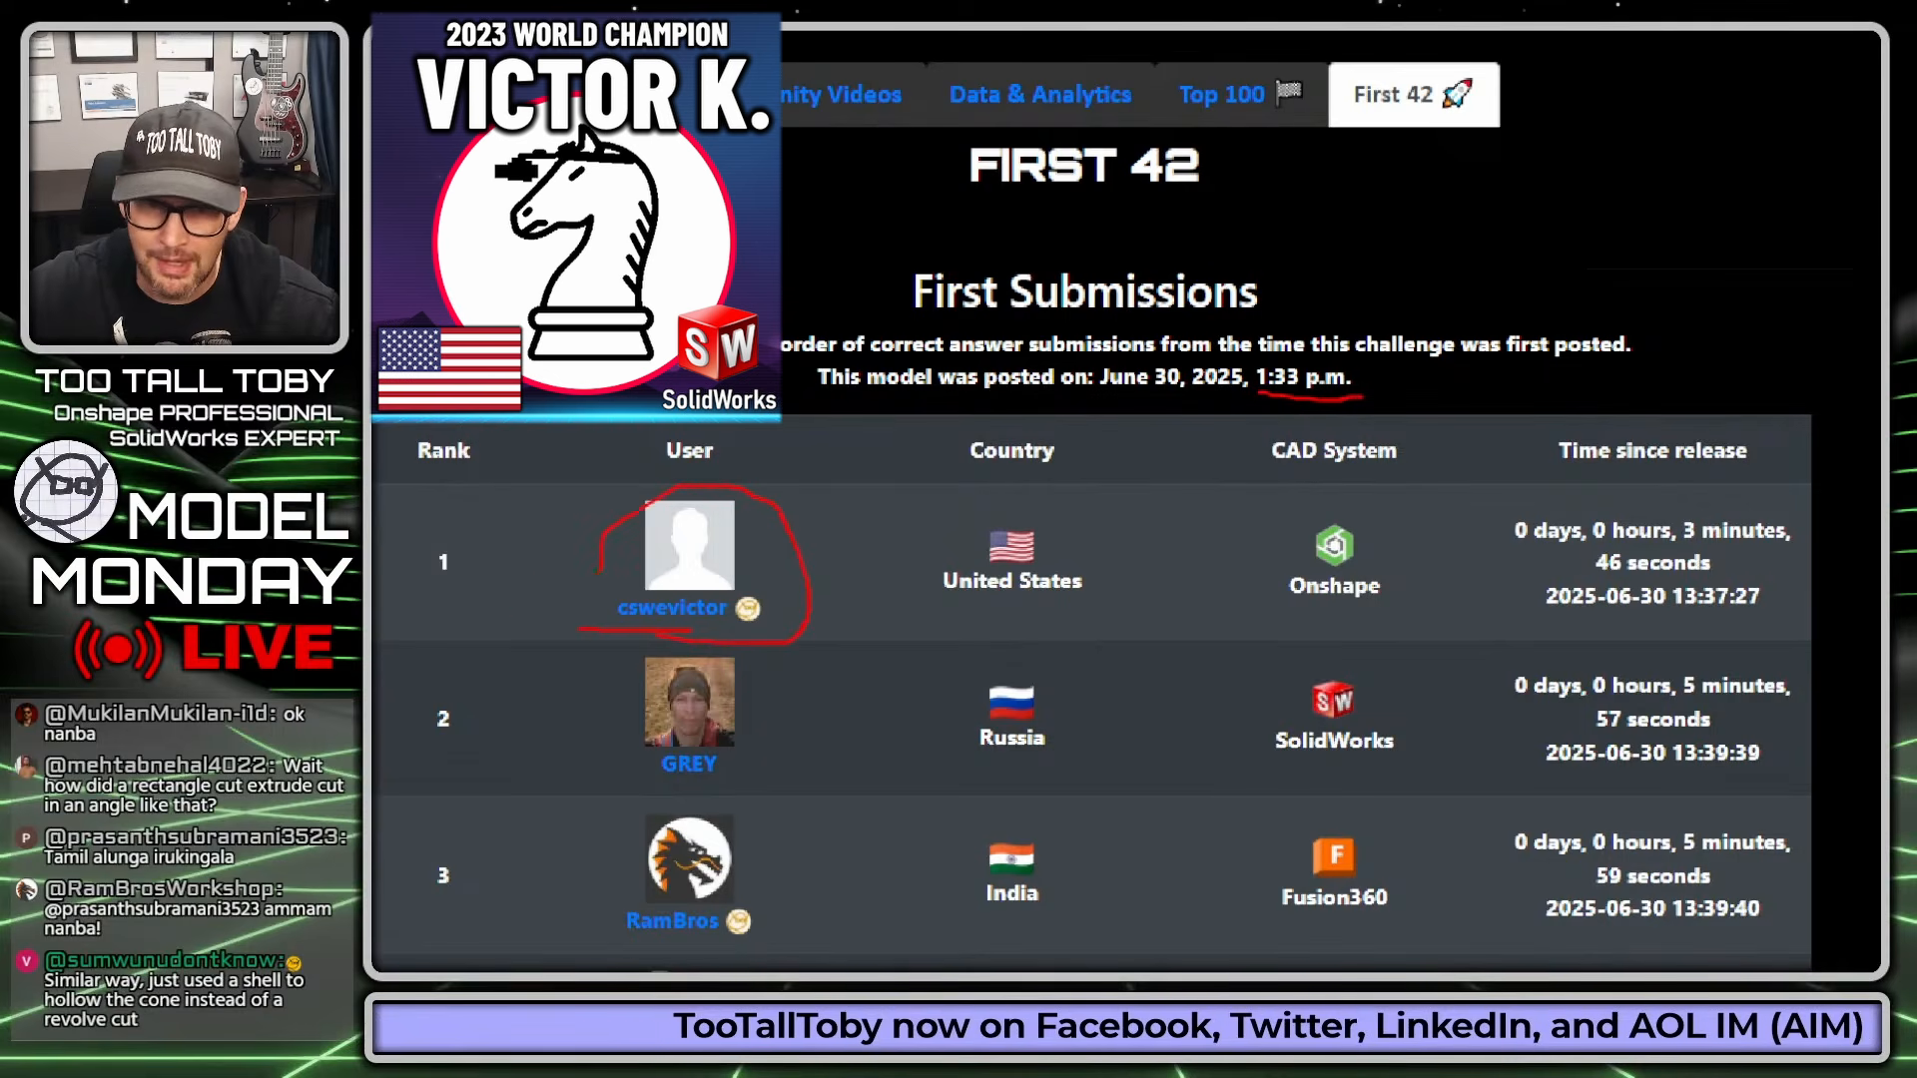
ctrl+shift+drag(1279, 586, 807, 624)
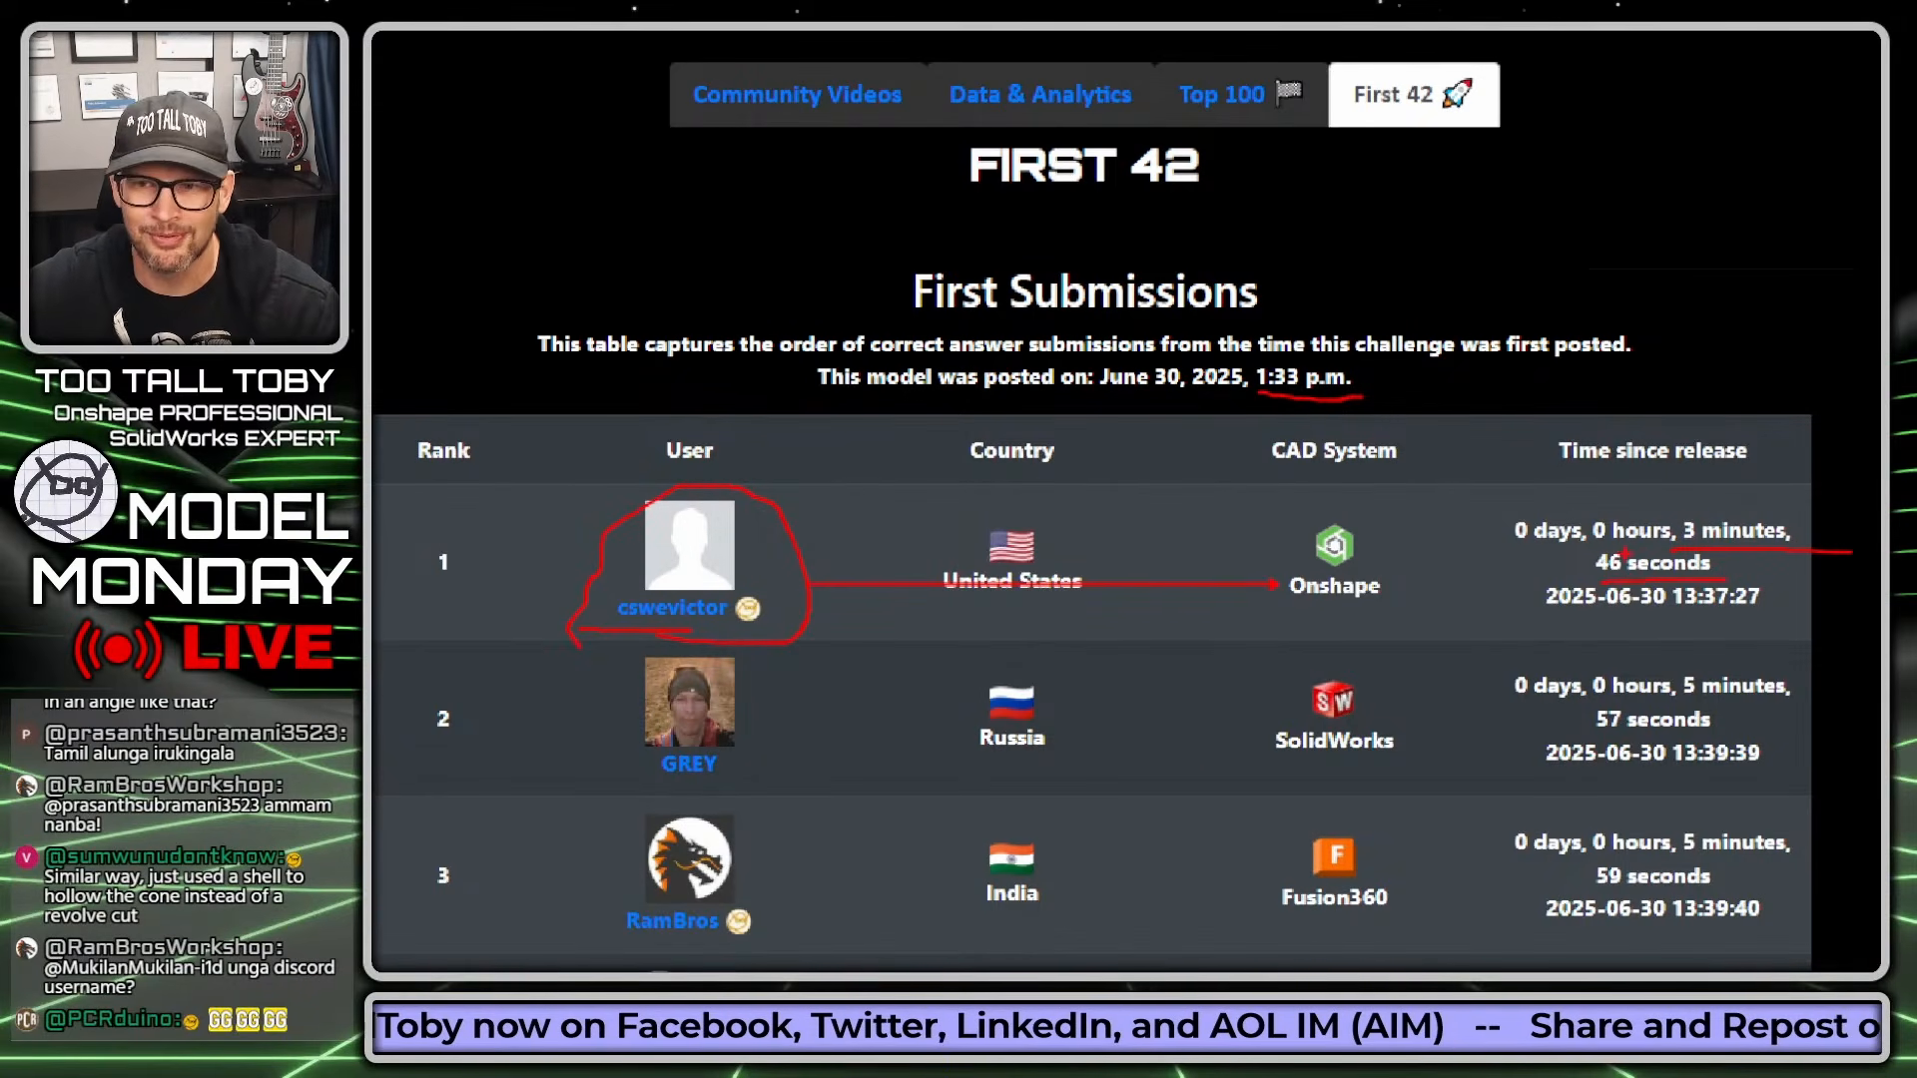
scroll(1114, 499, down, 2)
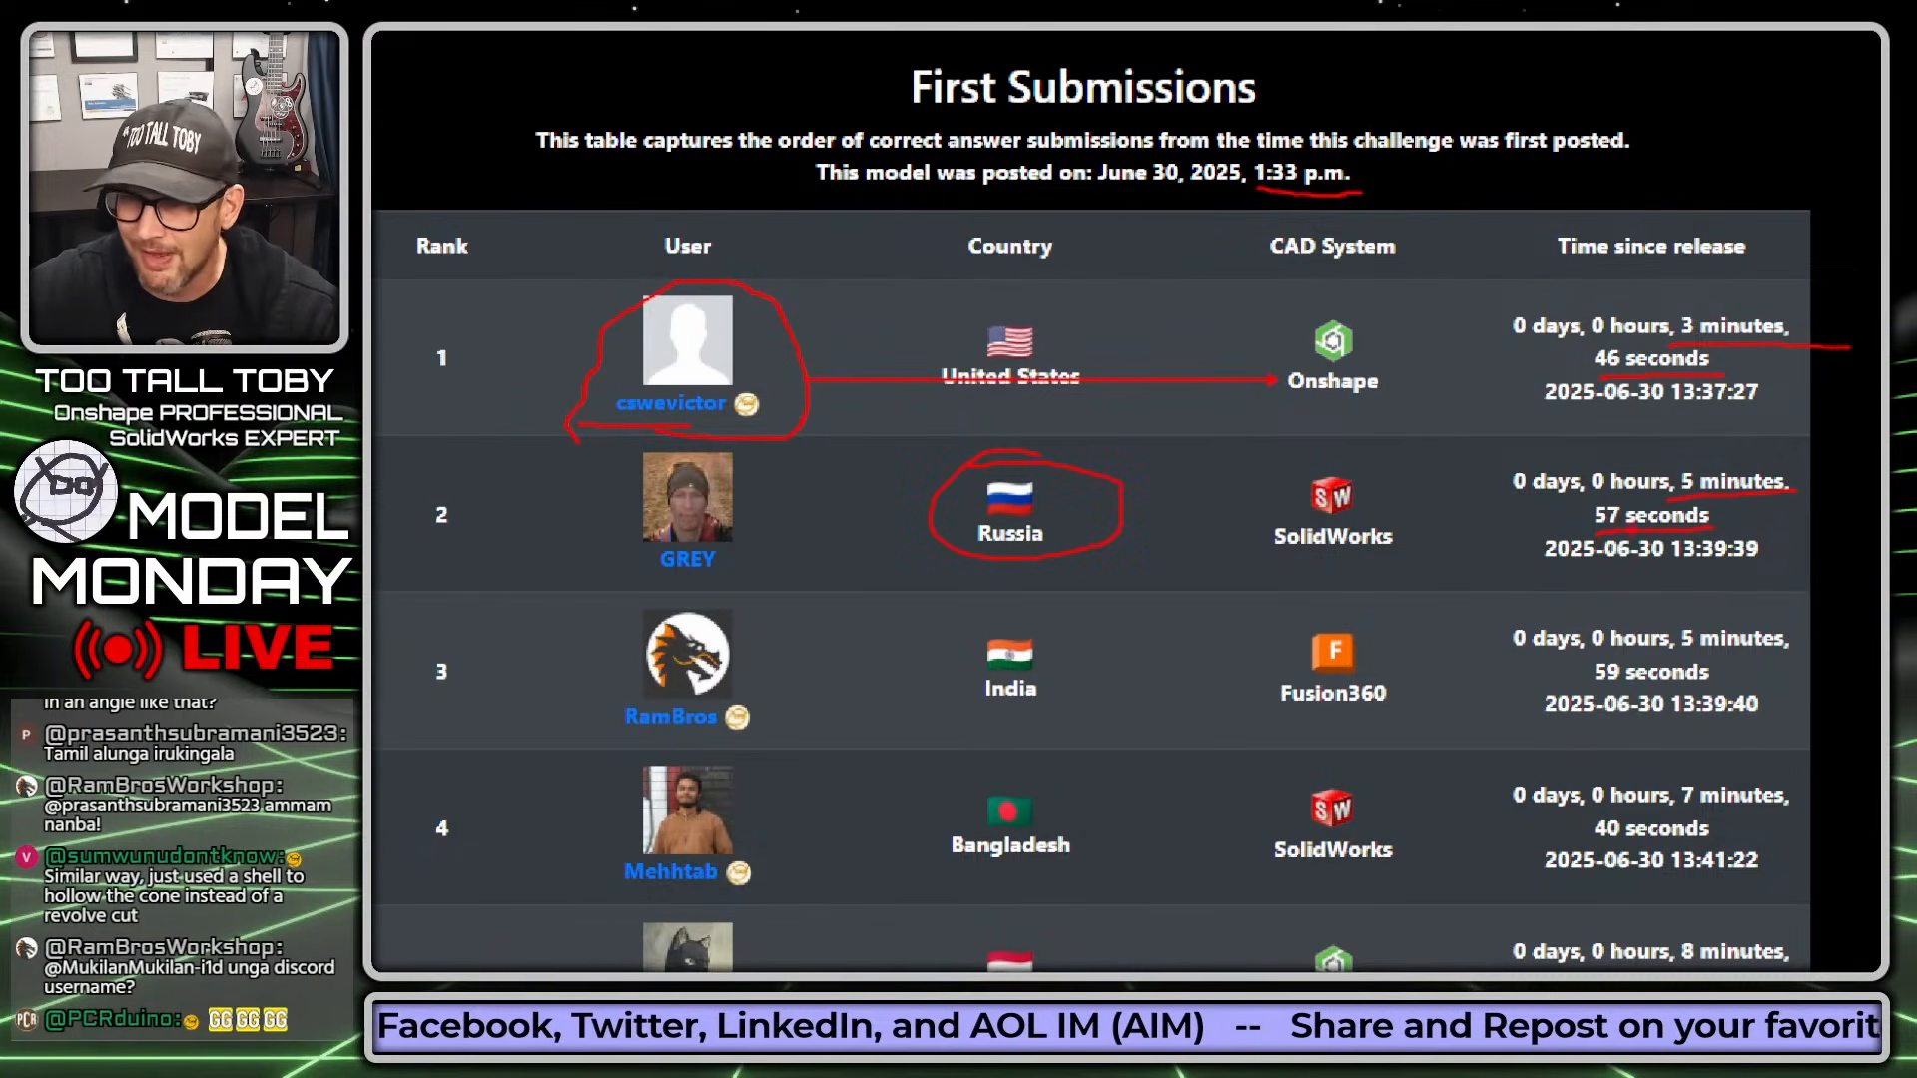
scroll(1113, 499, down, 1)
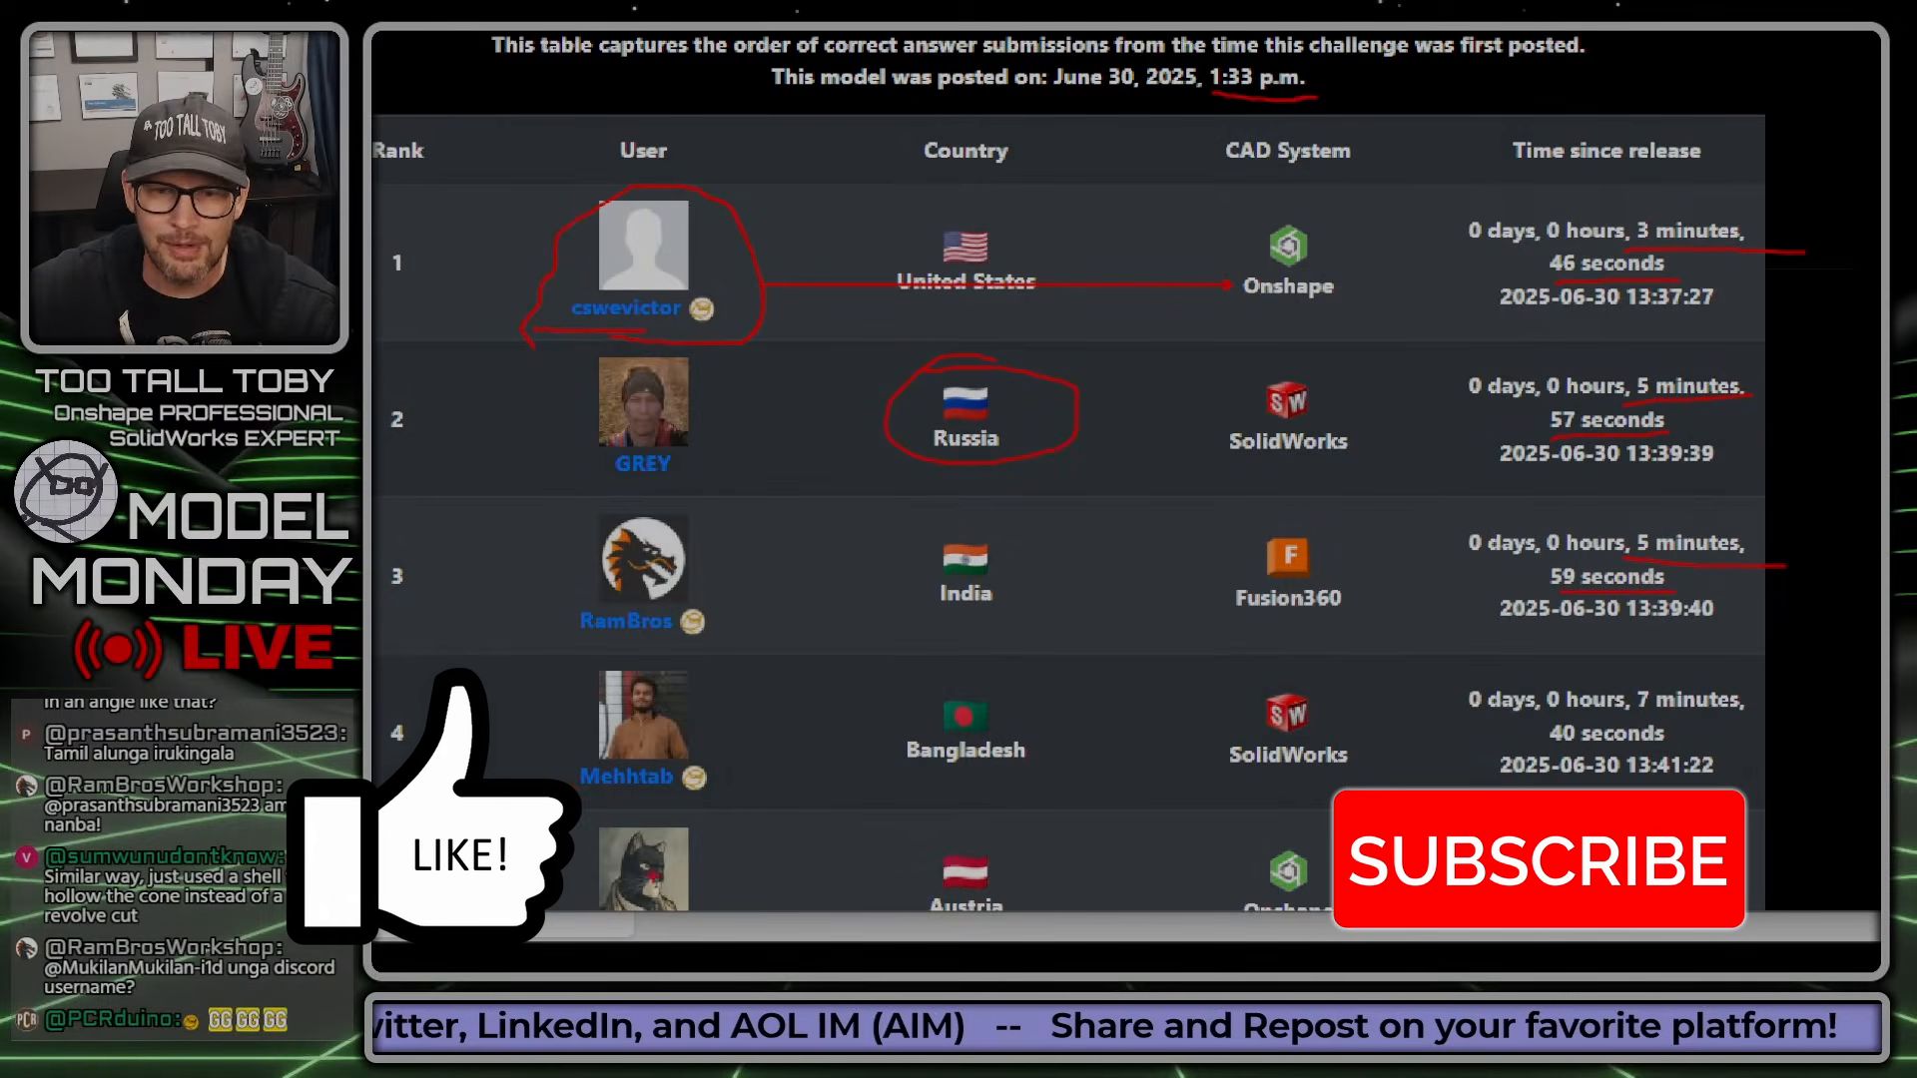
drag(577, 788, 779, 802)
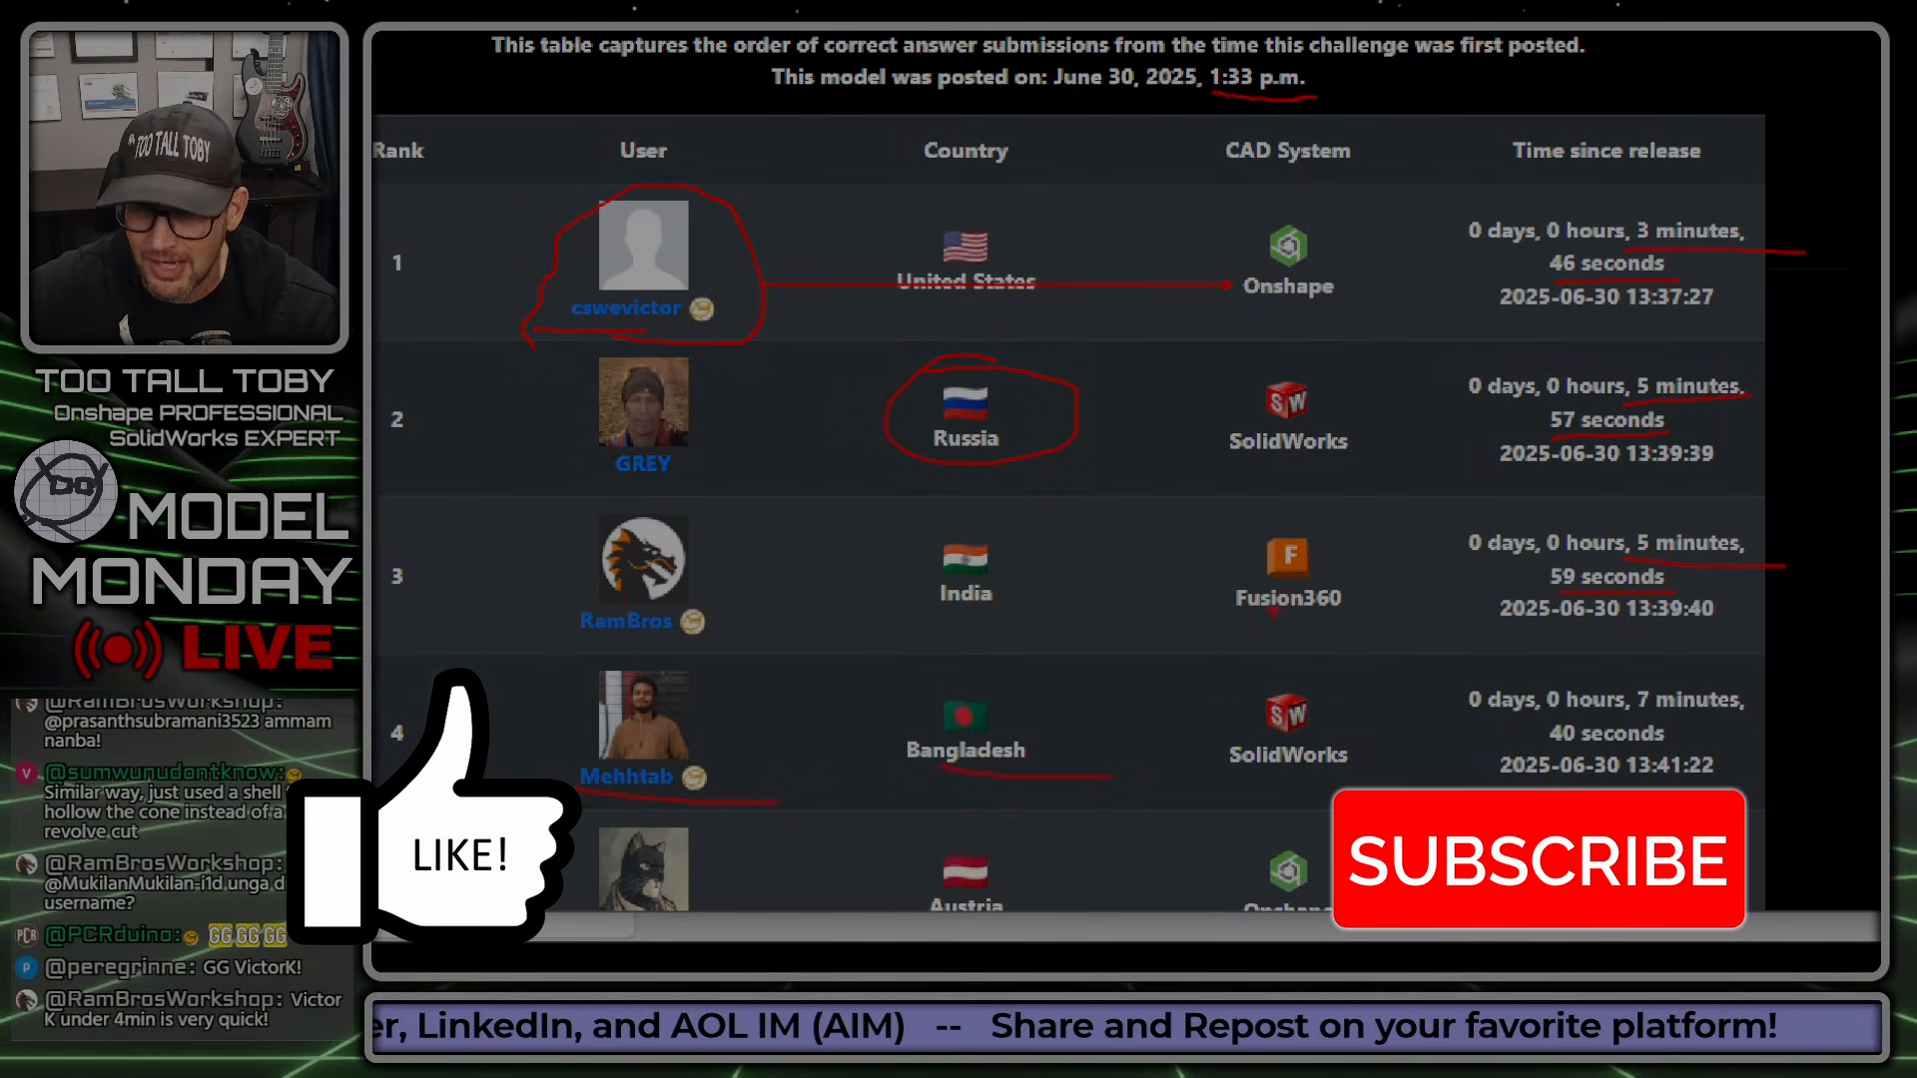